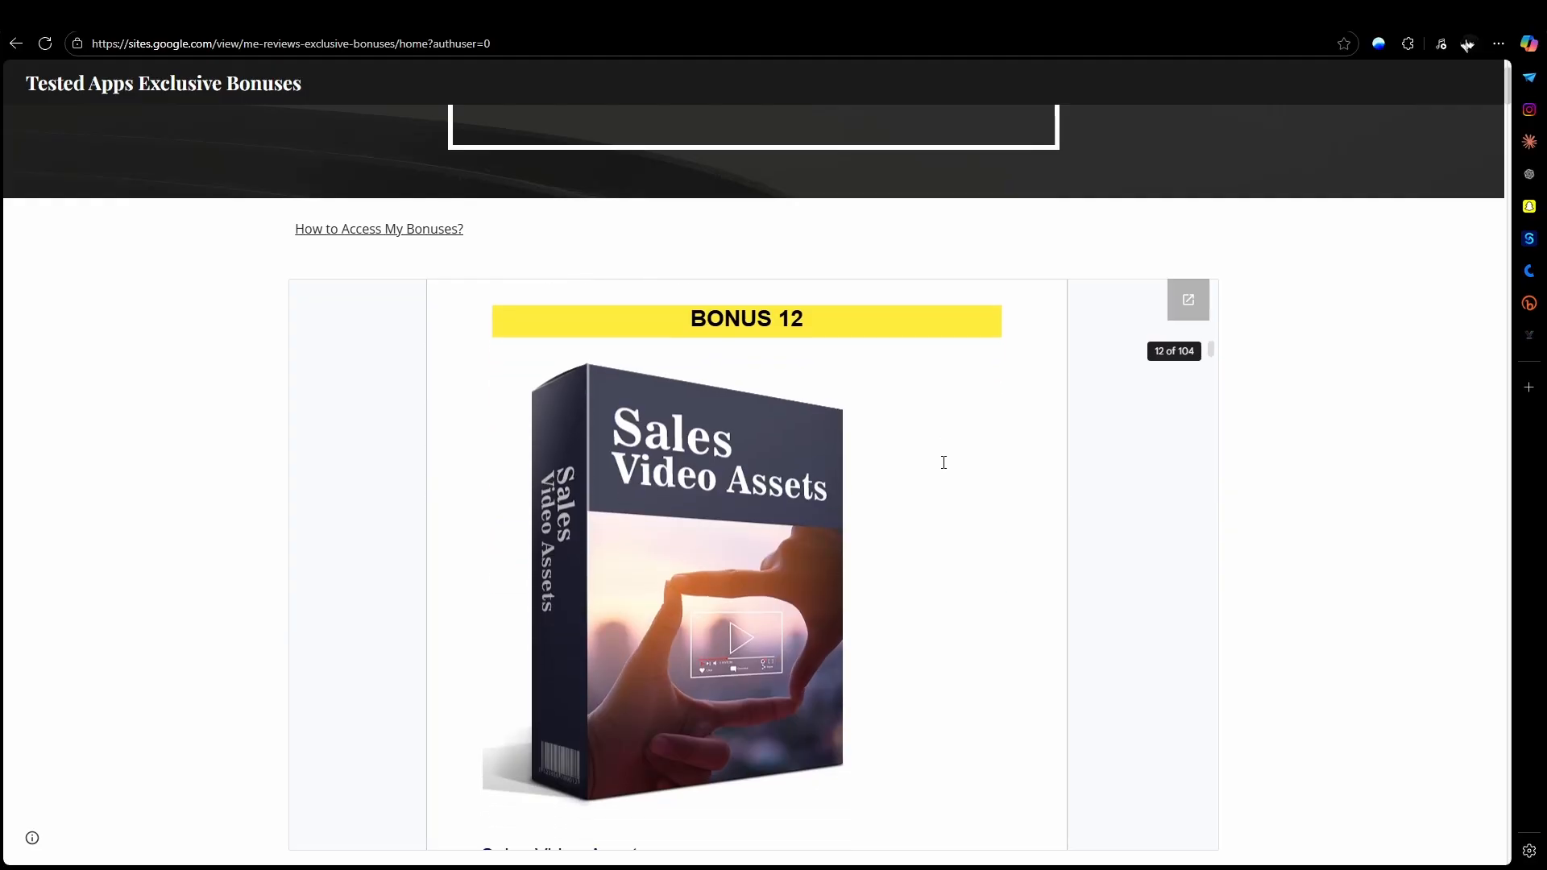
Step: Look through the exclusive bonuses page, covering the bonus document and the software, ebook and video listings
scroll(1333, 487, down, 8)
scroll(1312, 477, down, 20)
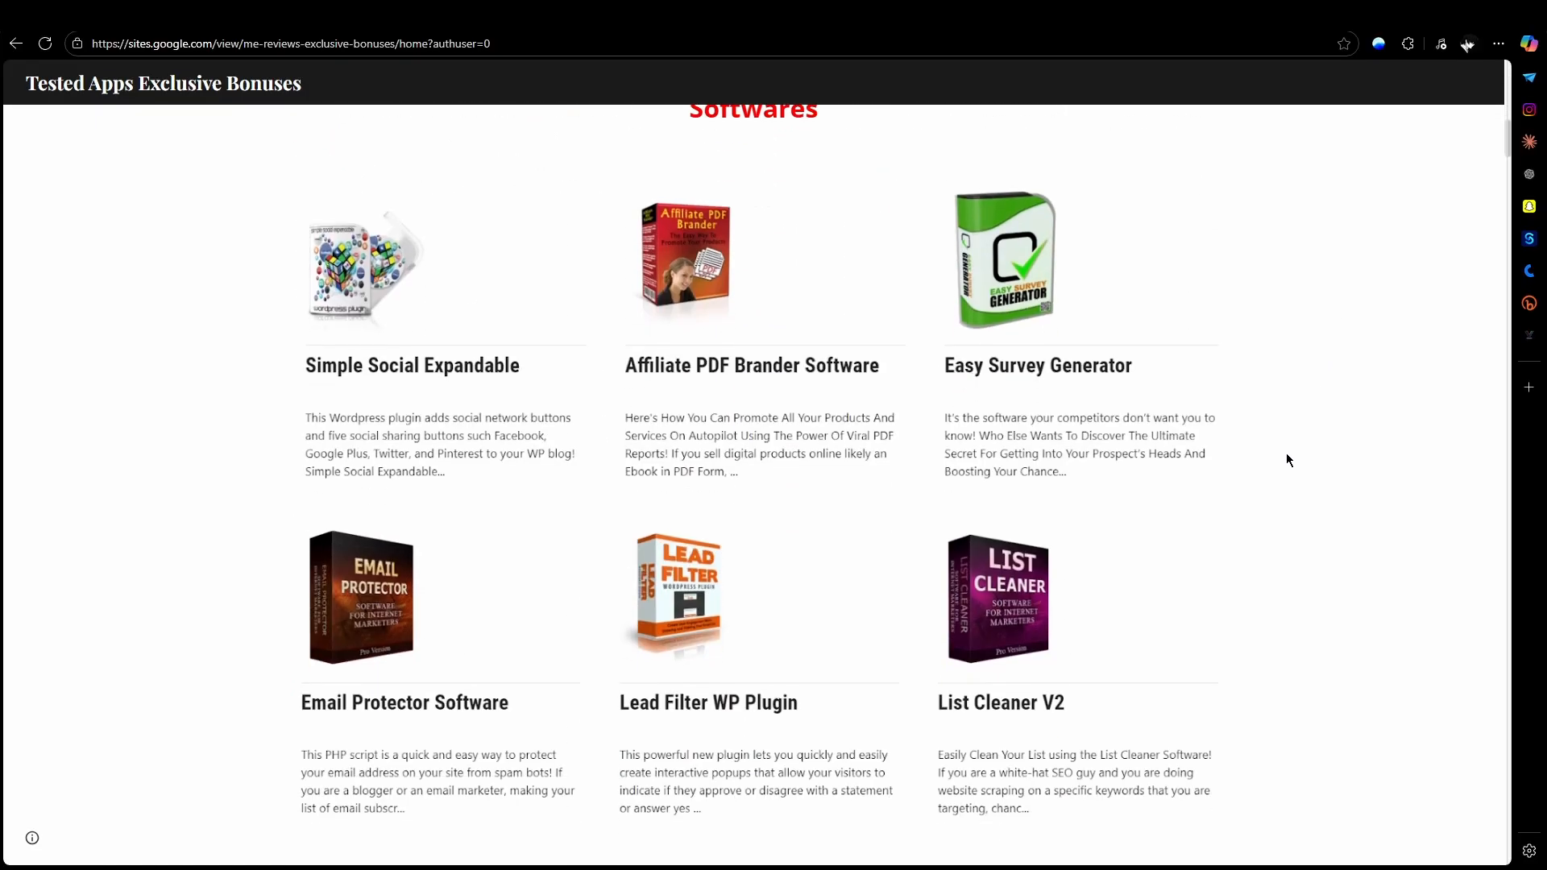
scroll(1274, 435, down, 18)
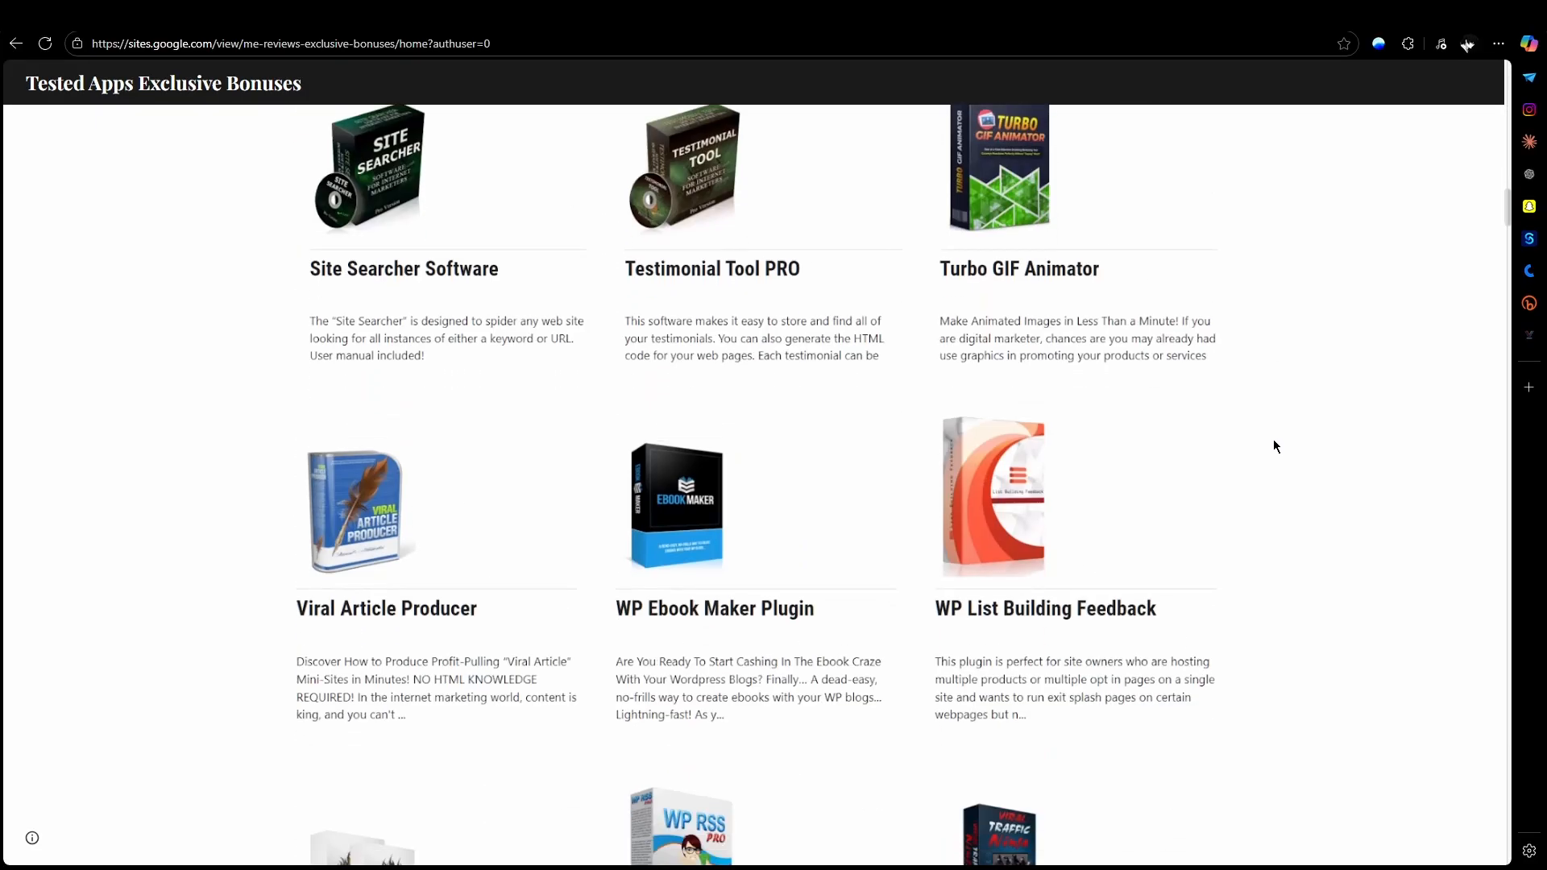
scroll(1270, 435, down, 15)
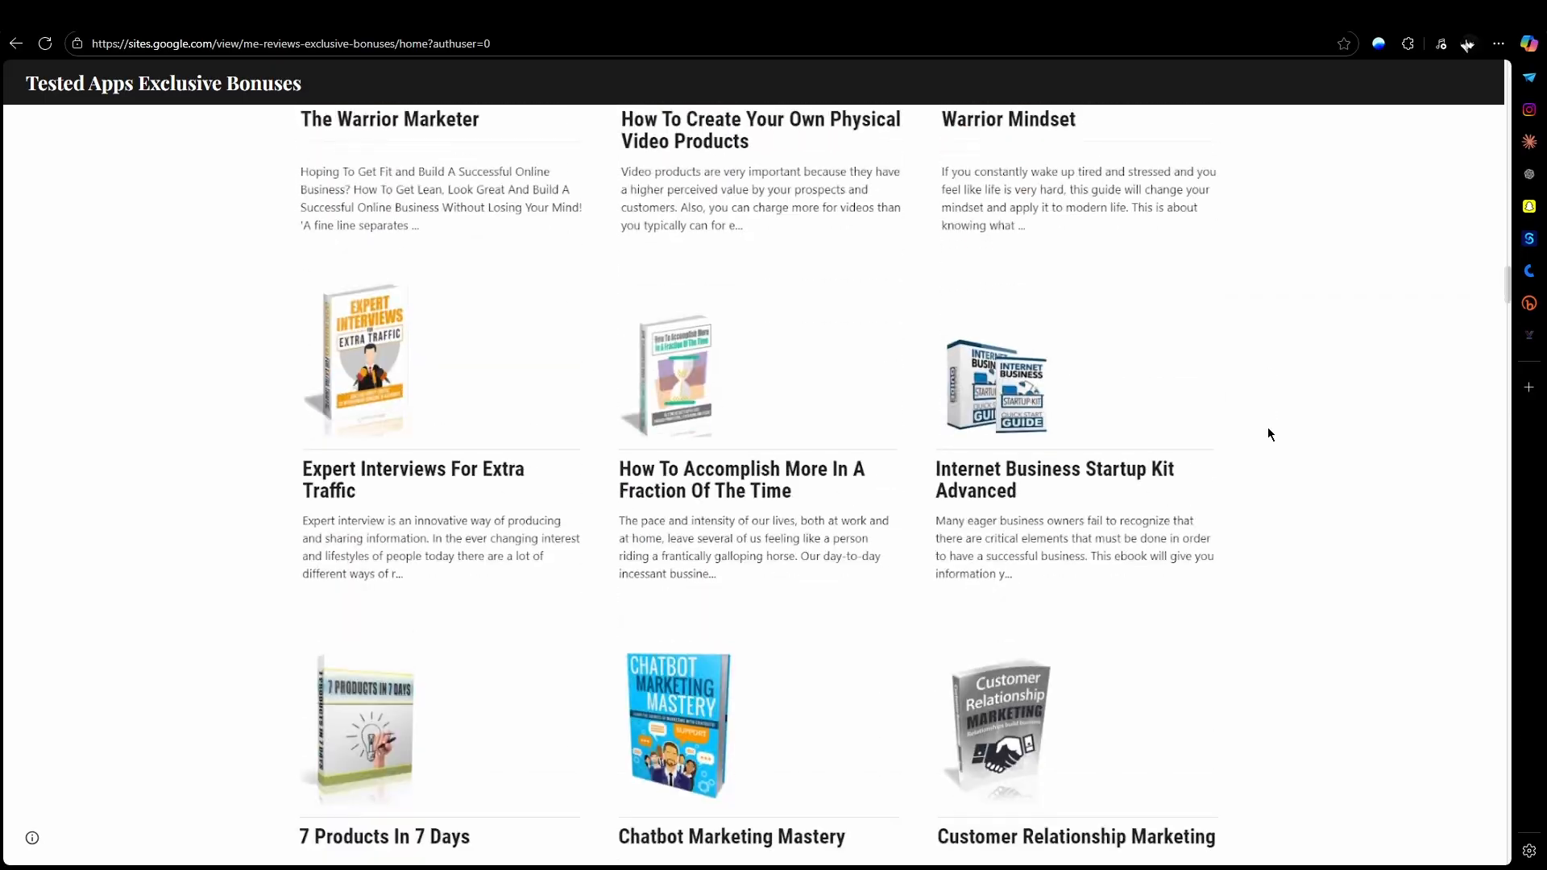
scroll(1265, 431, down, 18)
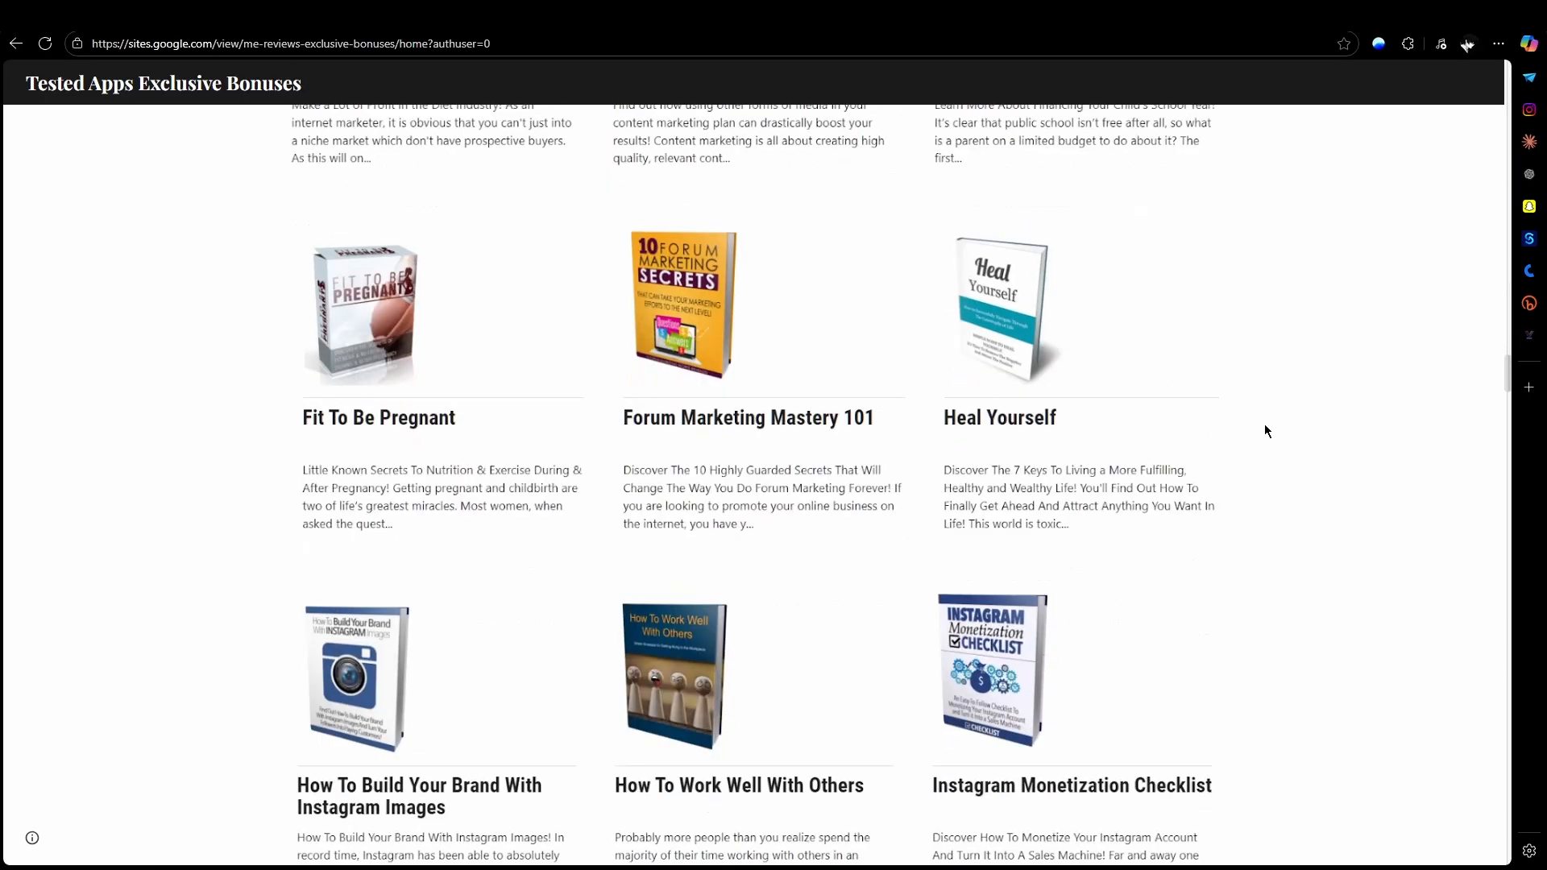
scroll(1261, 423, down, 15)
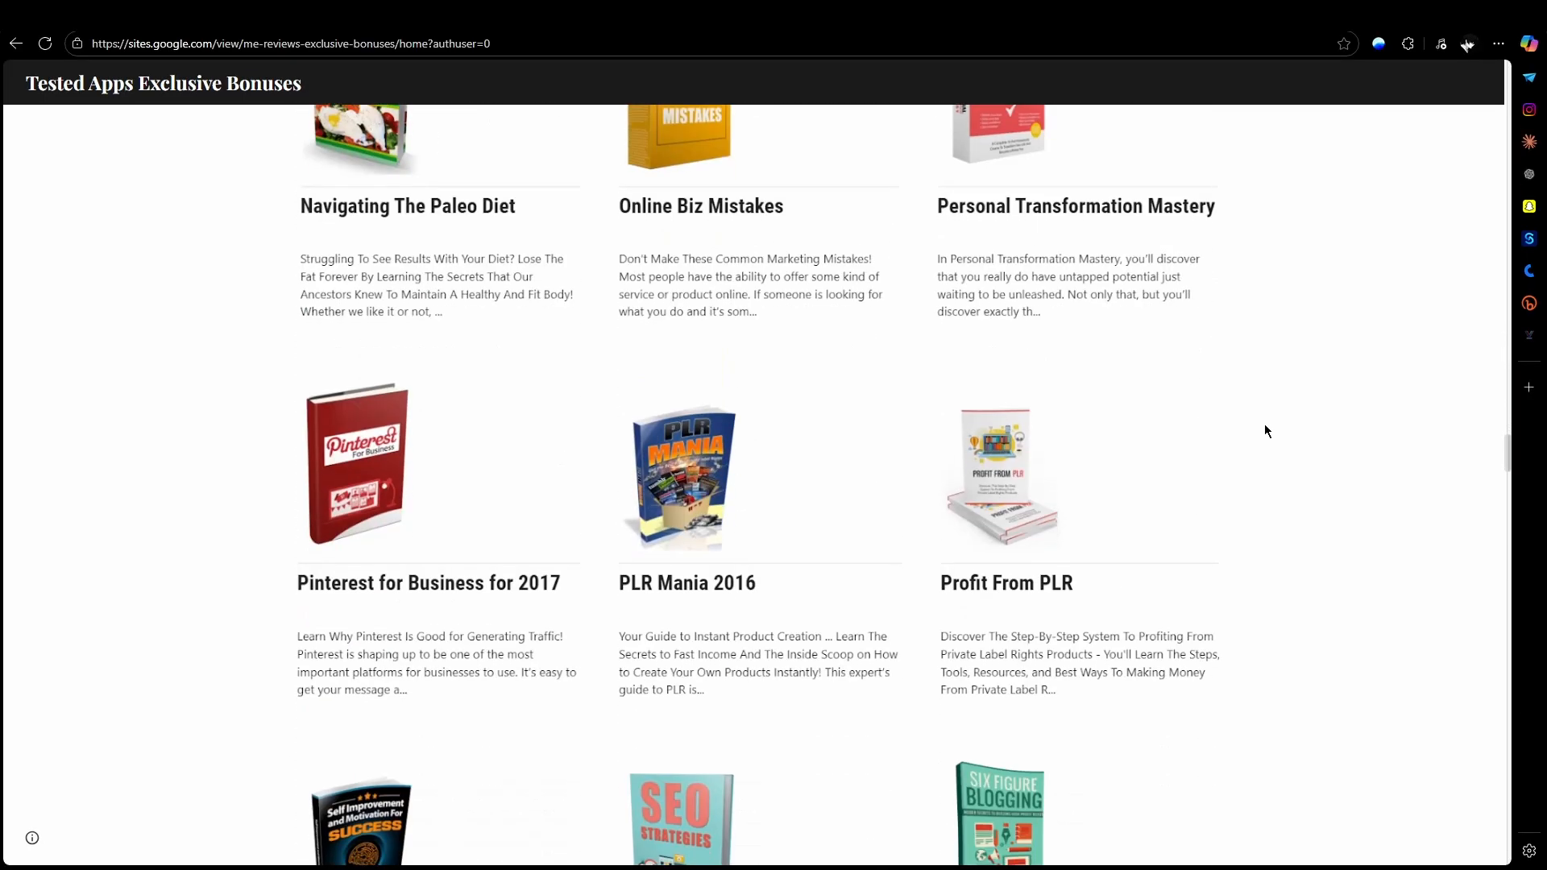
scroll(1251, 410, down, 18)
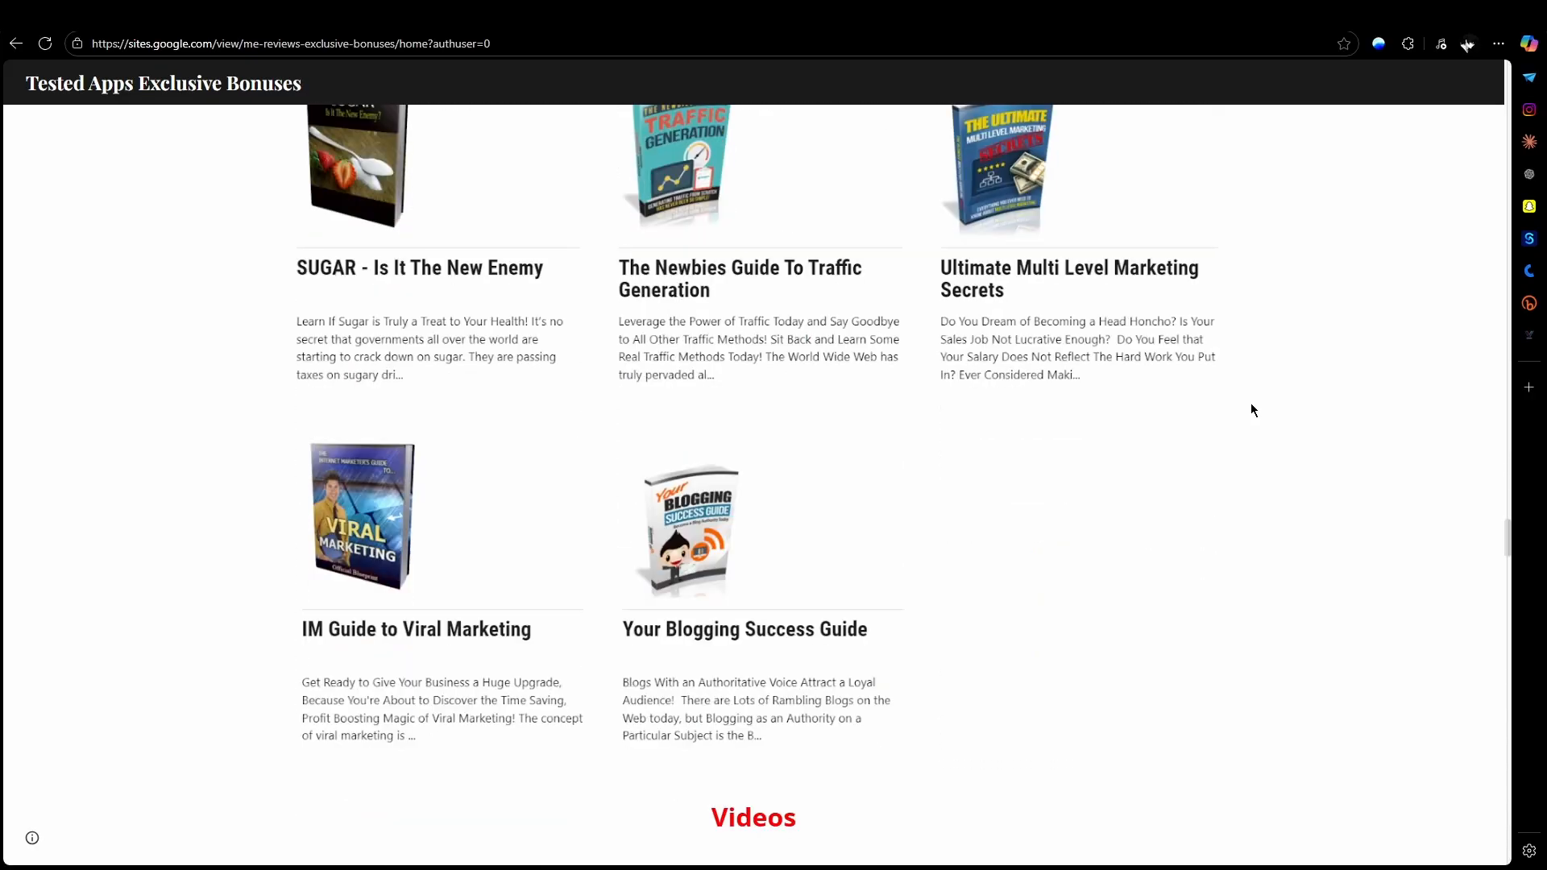
scroll(1251, 409, down, 18)
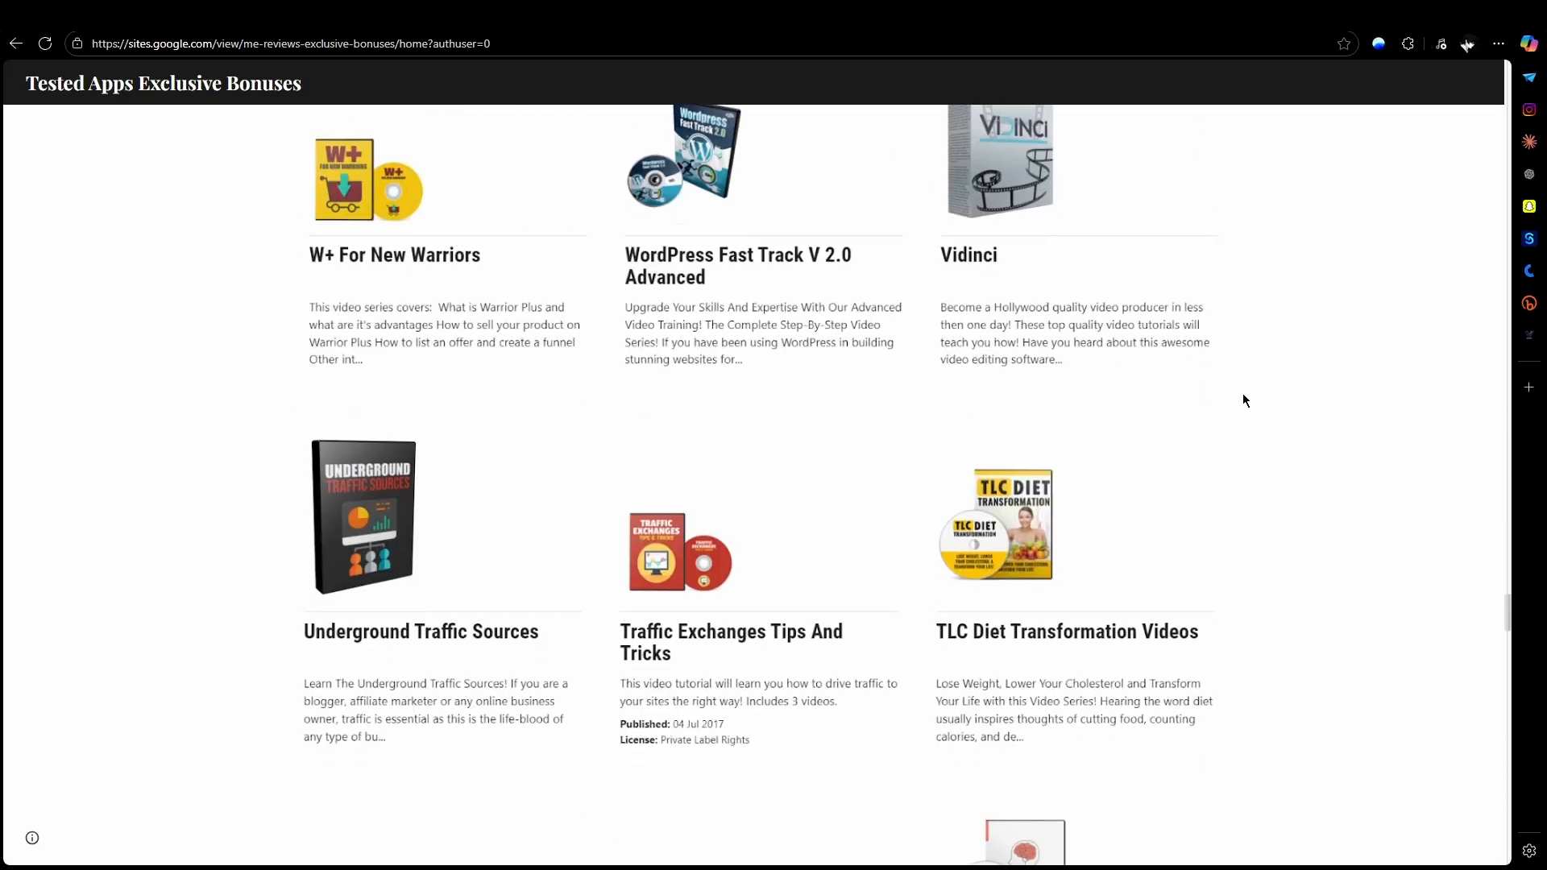
scroll(1238, 392, down, 18)
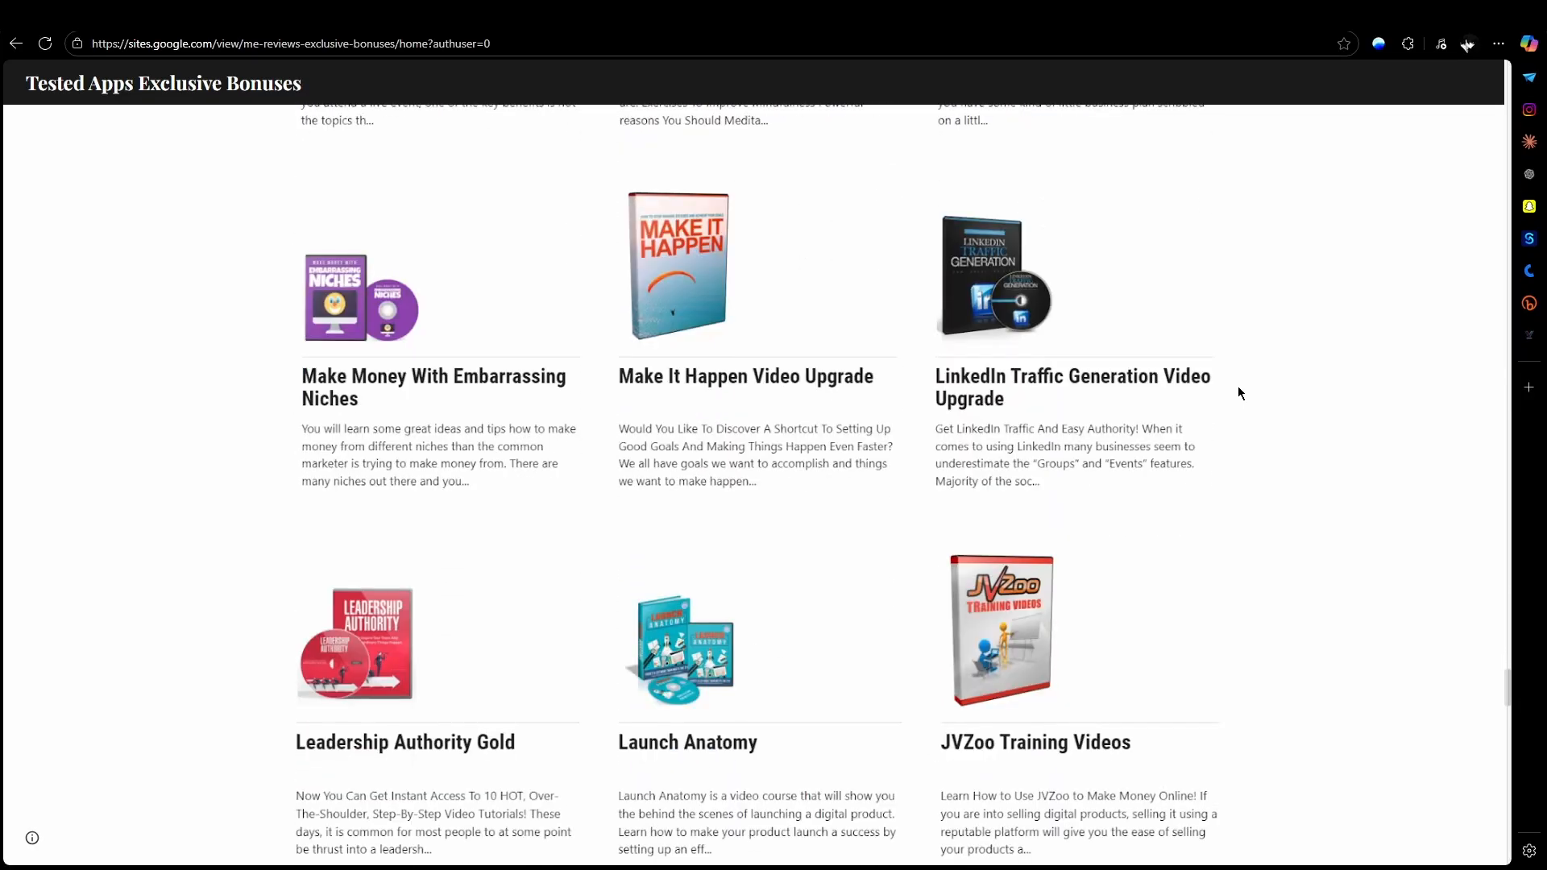
scroll(1238, 393, down, 18)
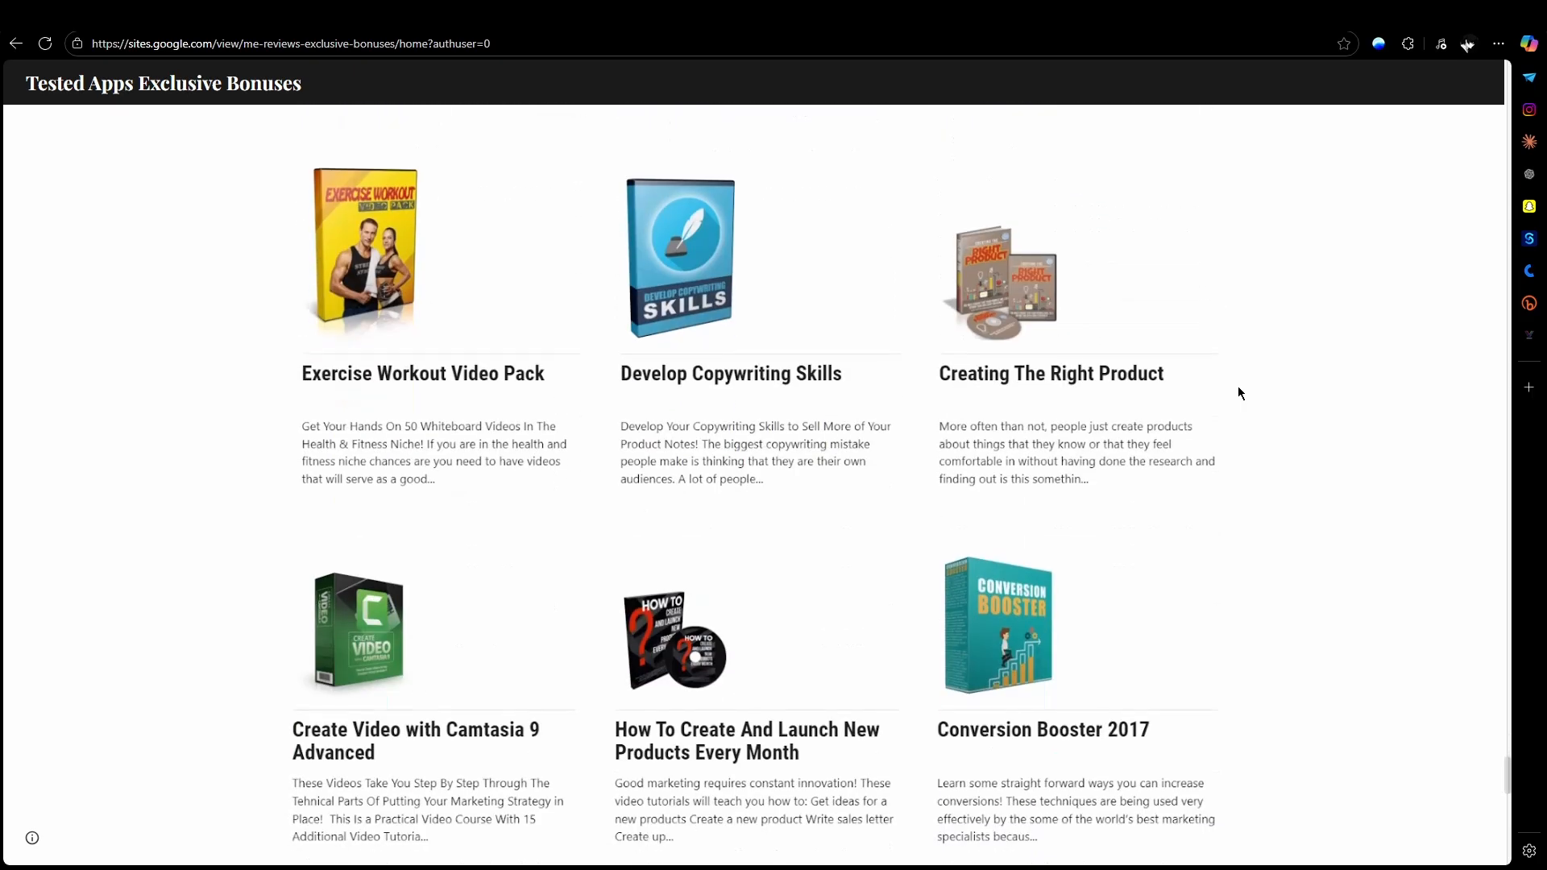
scroll(1238, 393, down, 6)
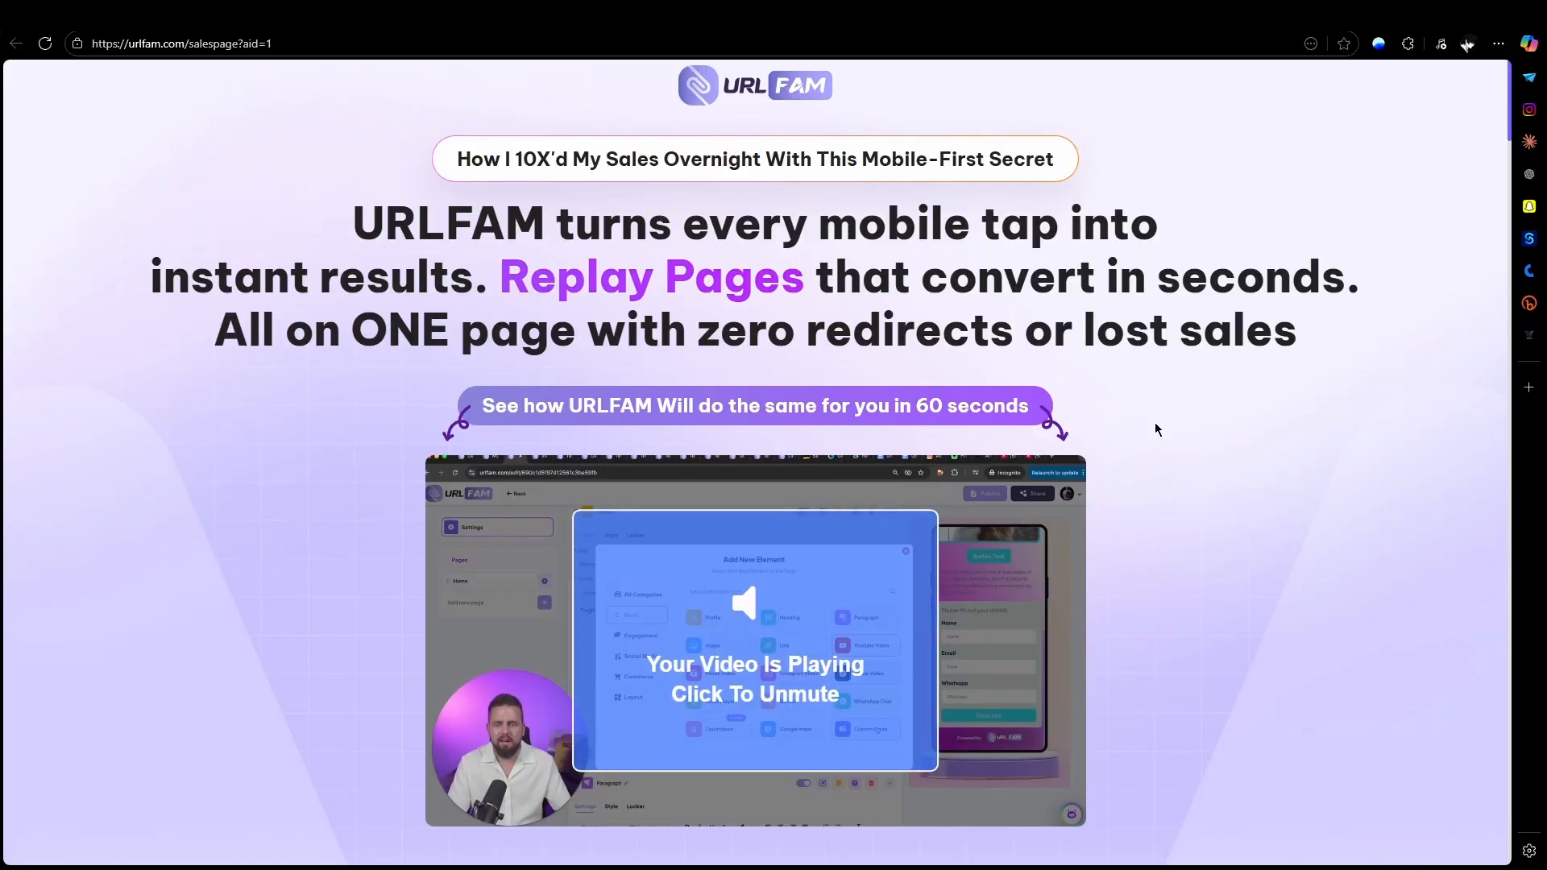
Step: Examine the opening of the URLFAM sales page, including the founders access offer, the template gallery and the creator's introduction
scroll(1161, 422, down, 4)
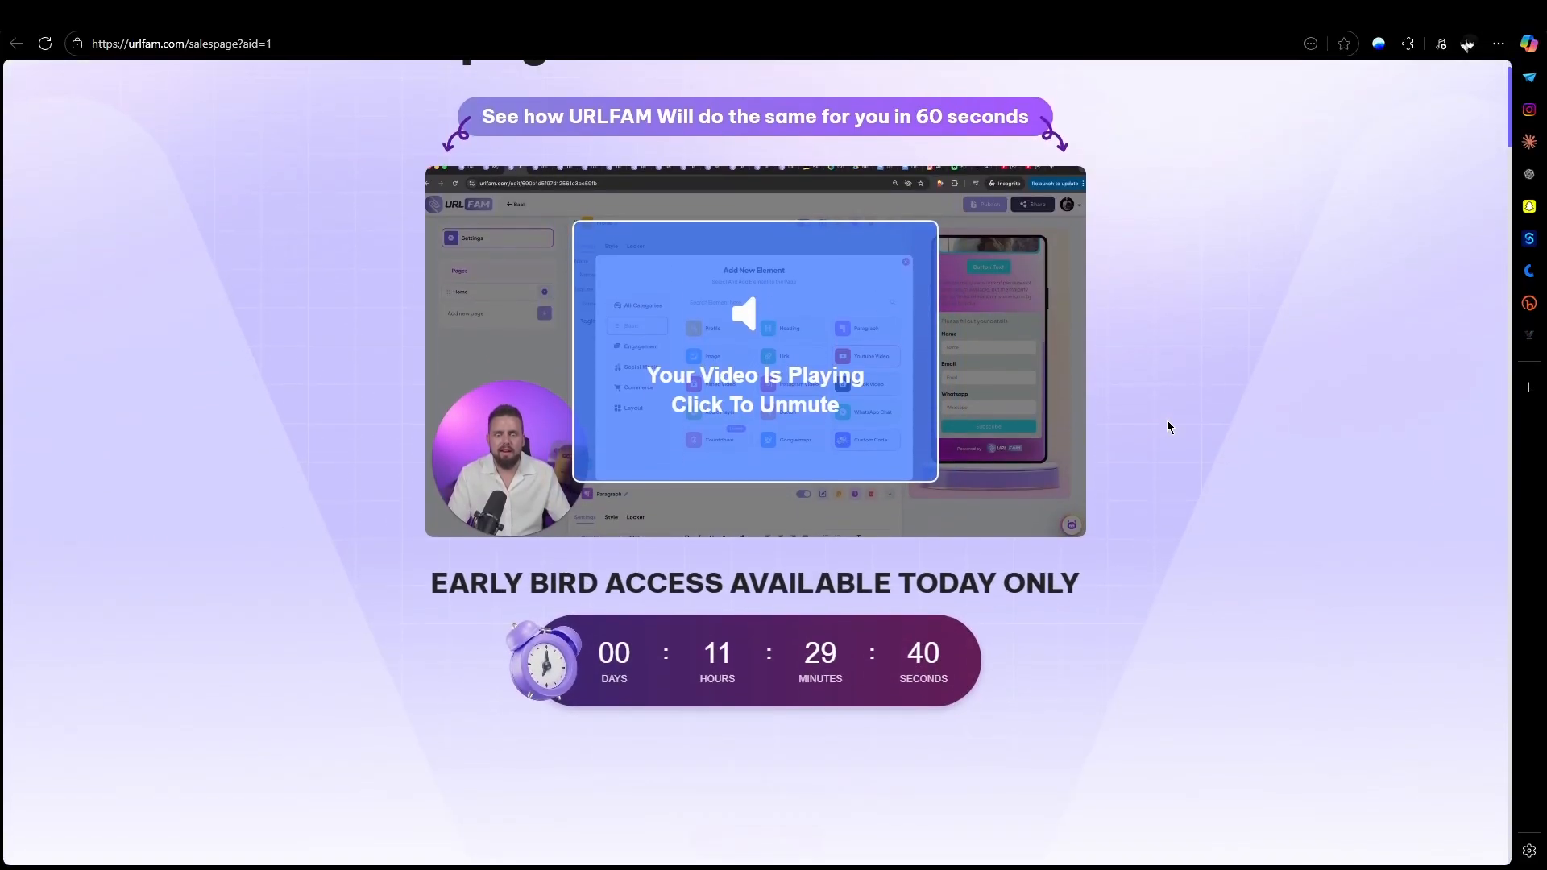
scroll(1168, 424, down, 3)
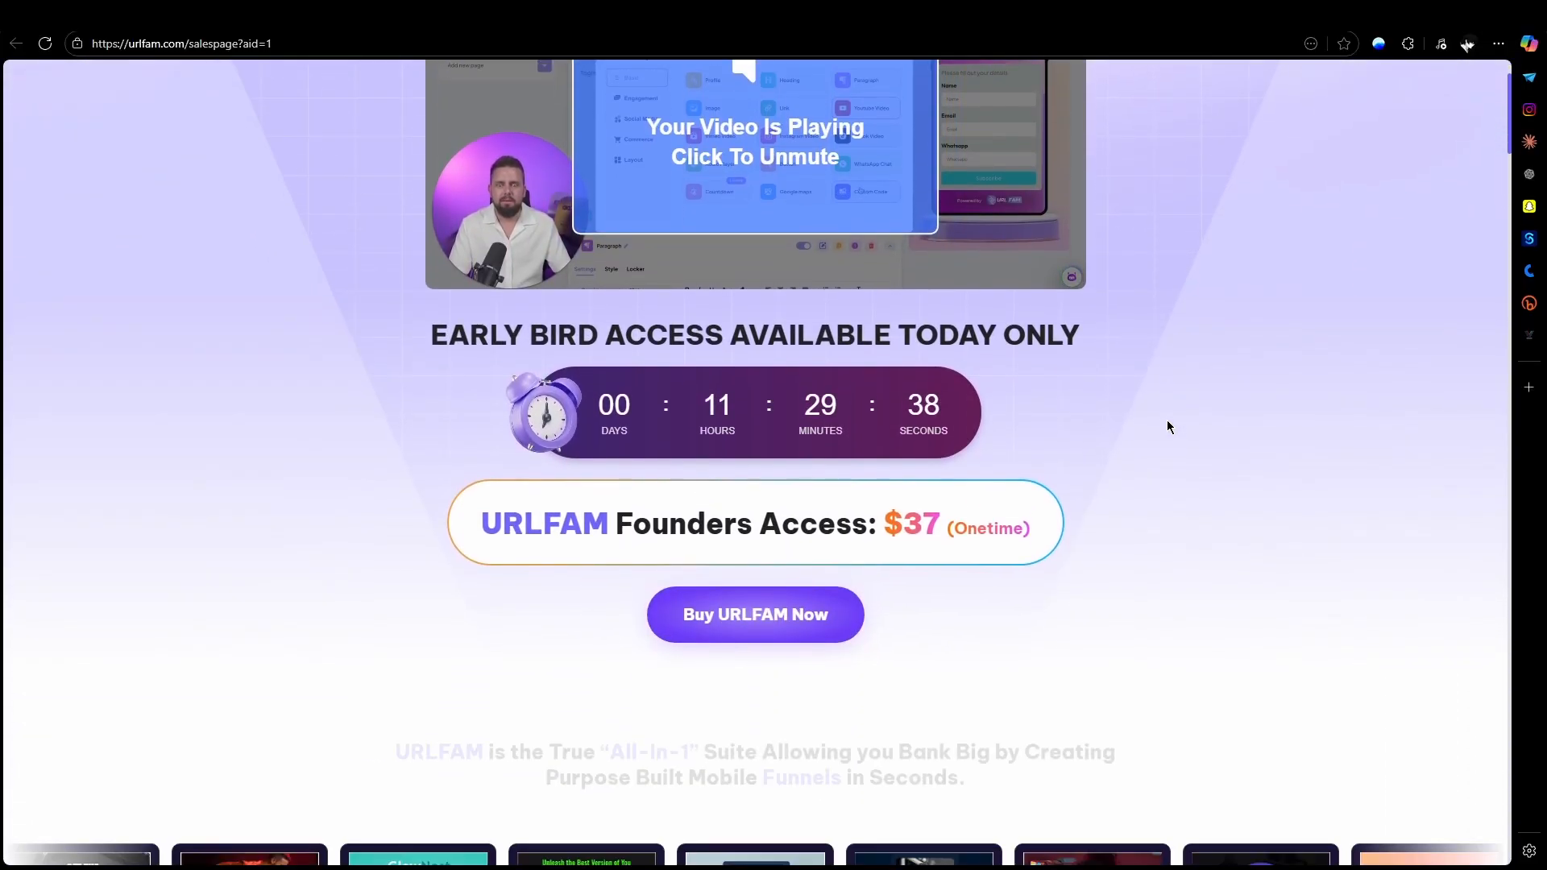
scroll(1168, 426, down, 4)
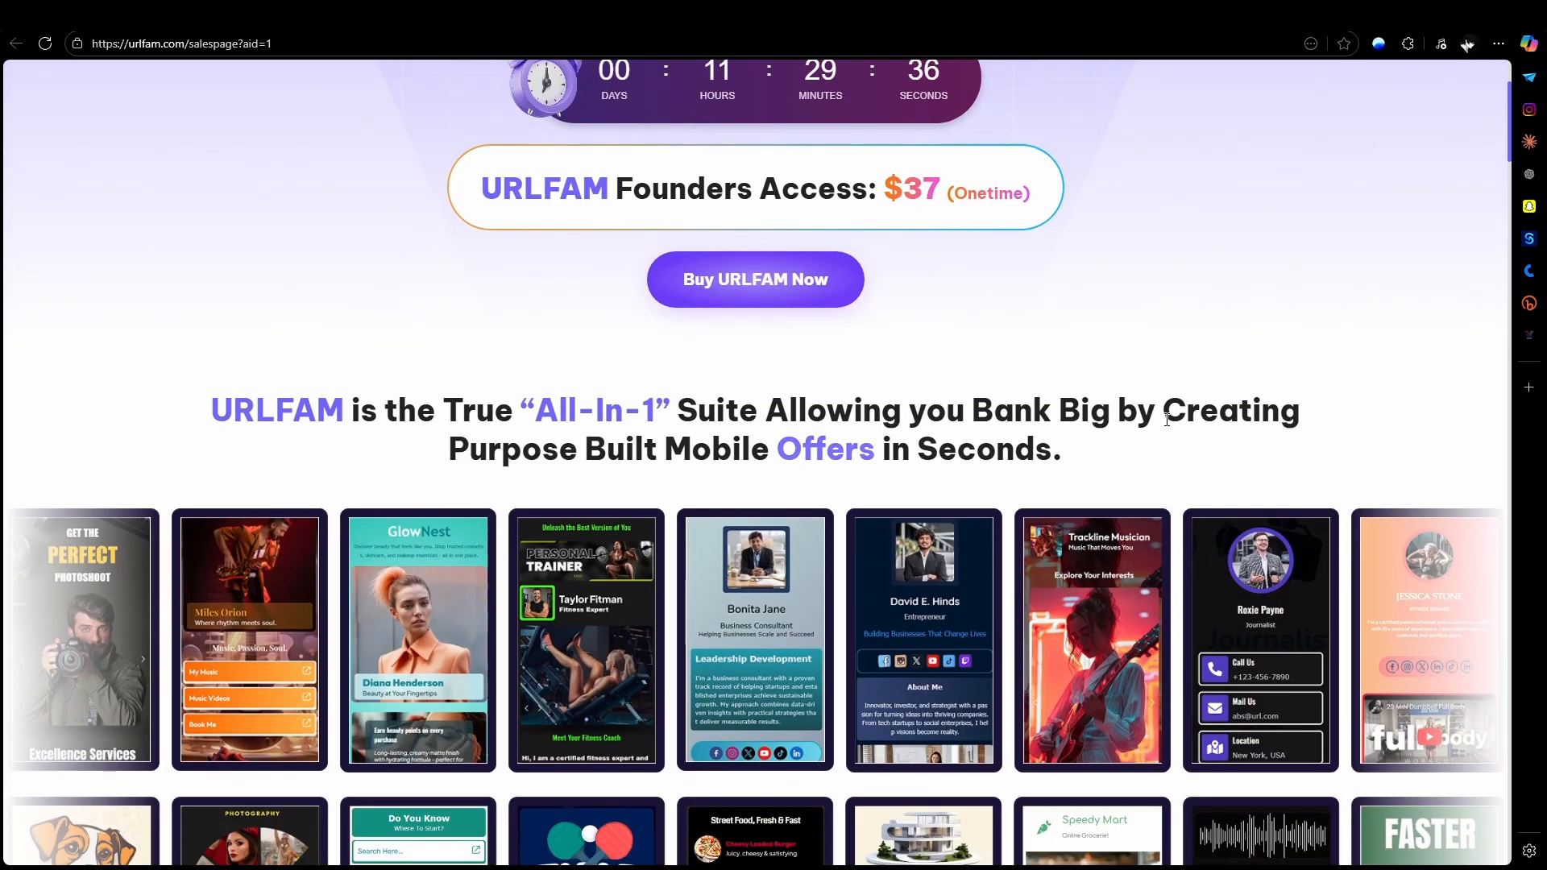
scroll(1168, 419, down, 6)
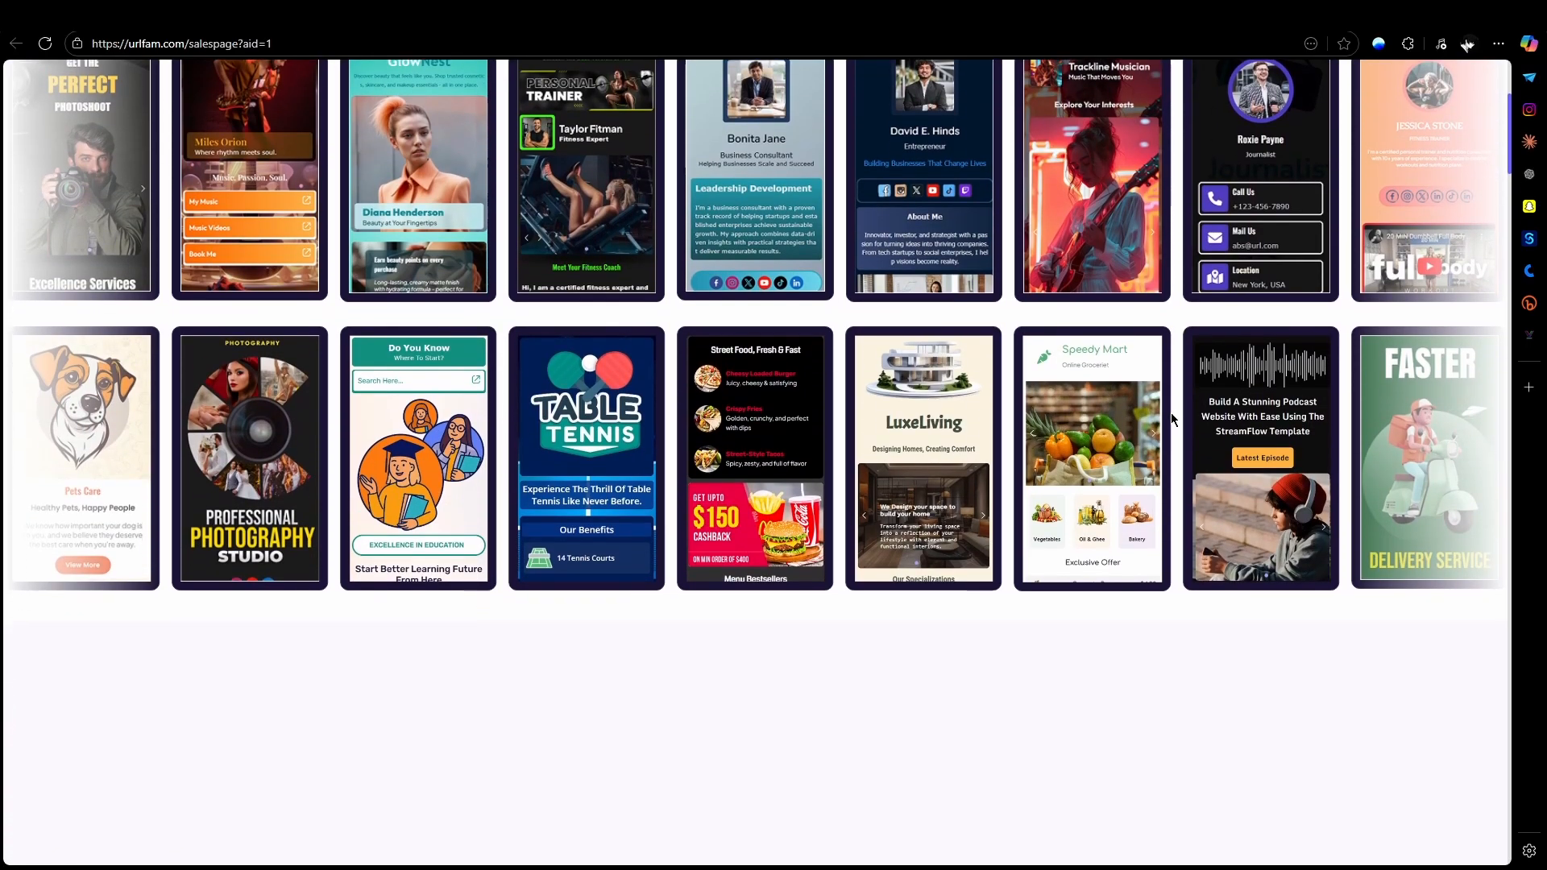
scroll(1172, 413, down, 3)
scroll(948, 366, down, 1)
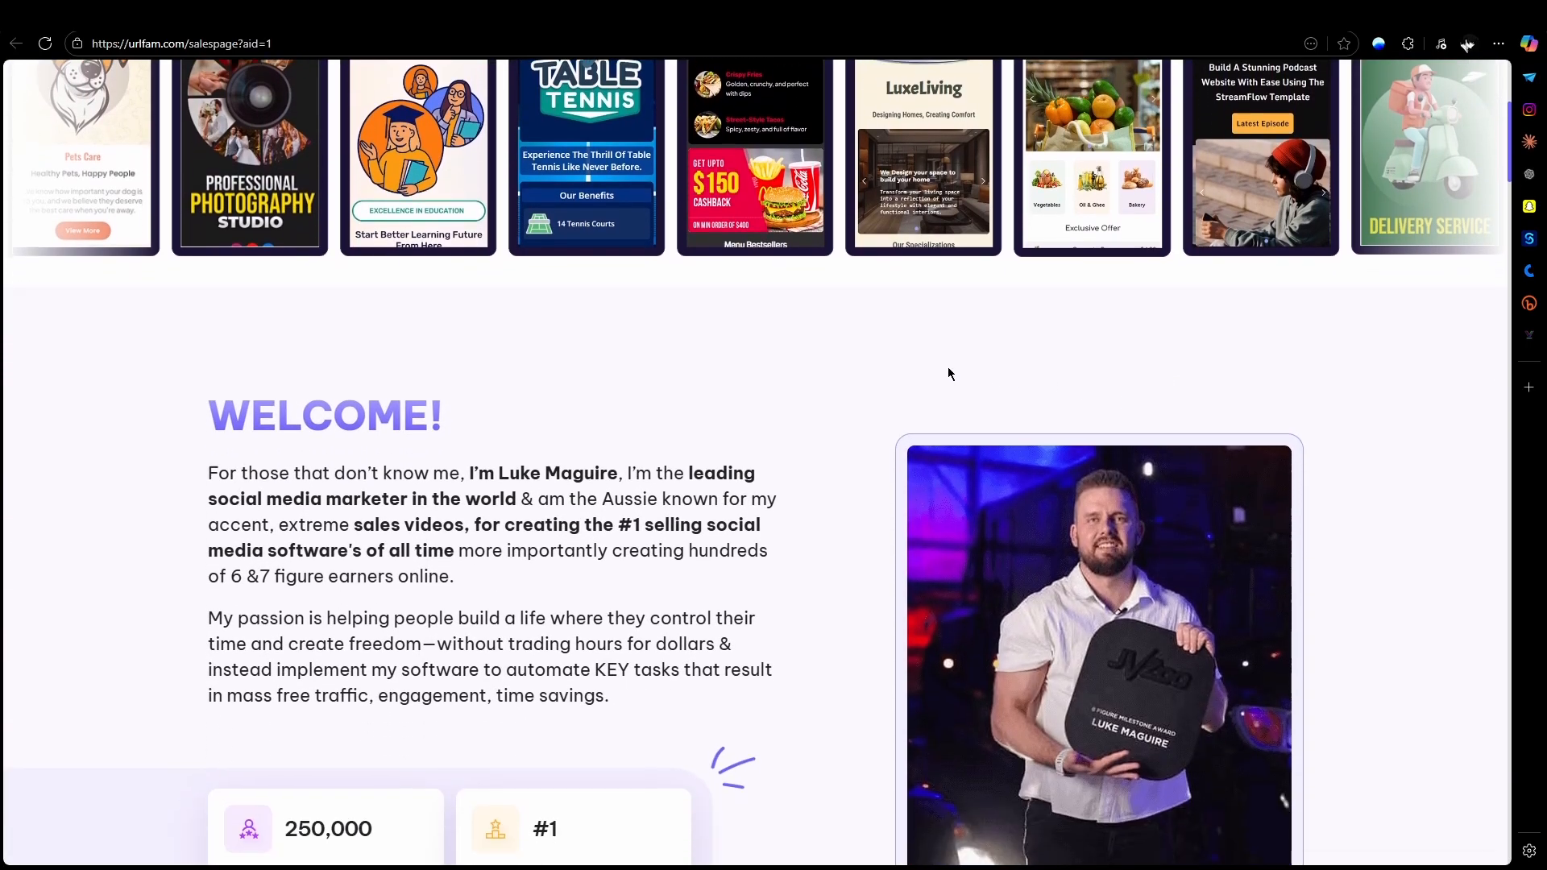
scroll(948, 374, down, 7)
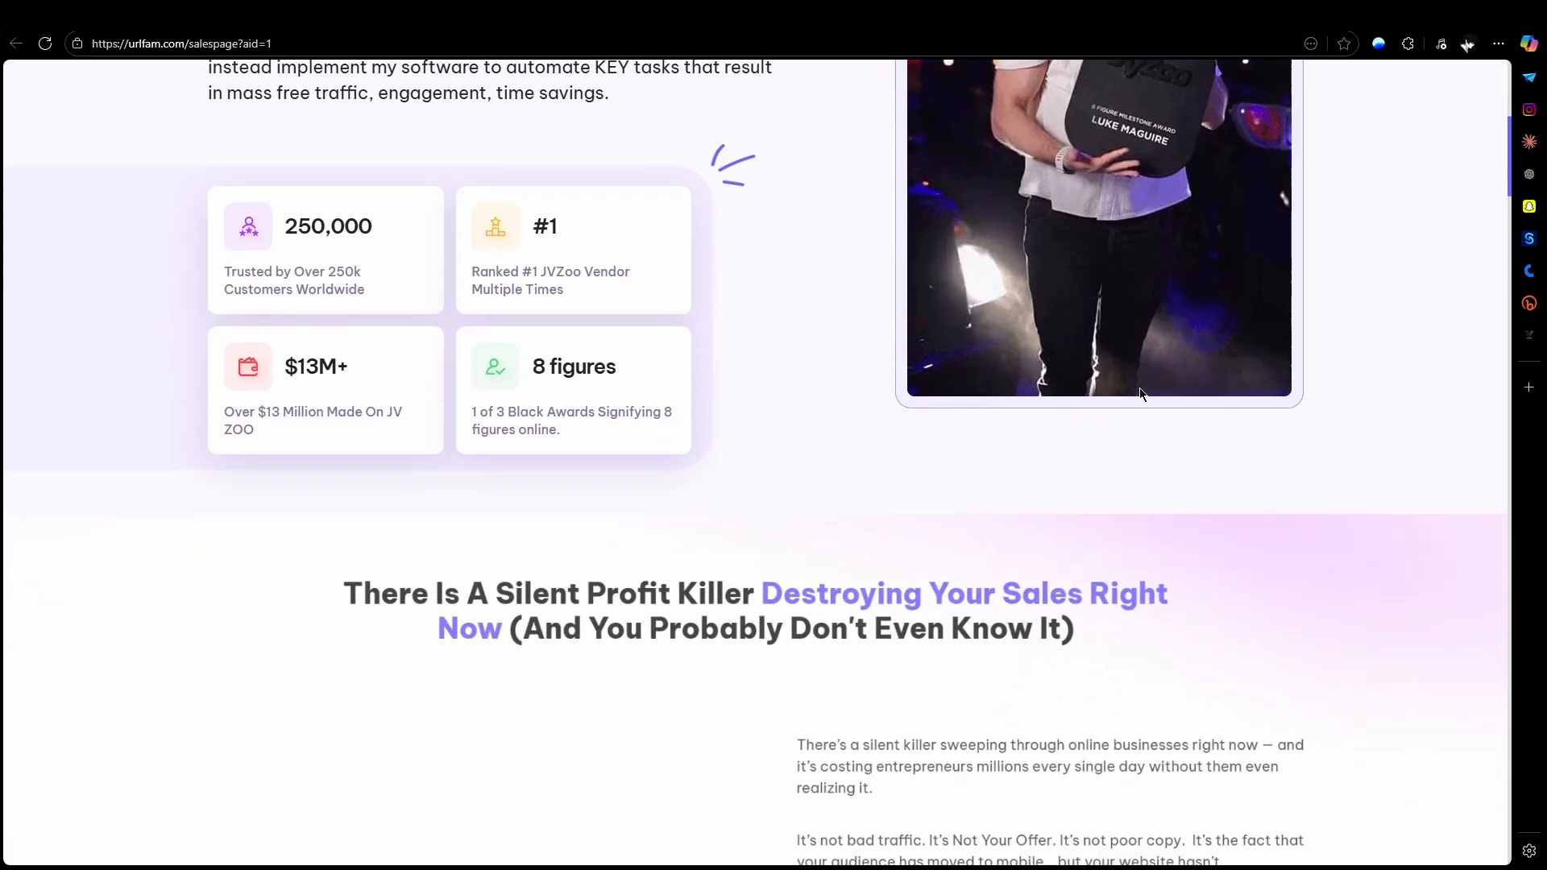
Step: Read the sales page's explanation of the mobile traffic problem, including the drop-off cascade, the statistics and the mobile-only link types
scroll(1141, 393, down, 8)
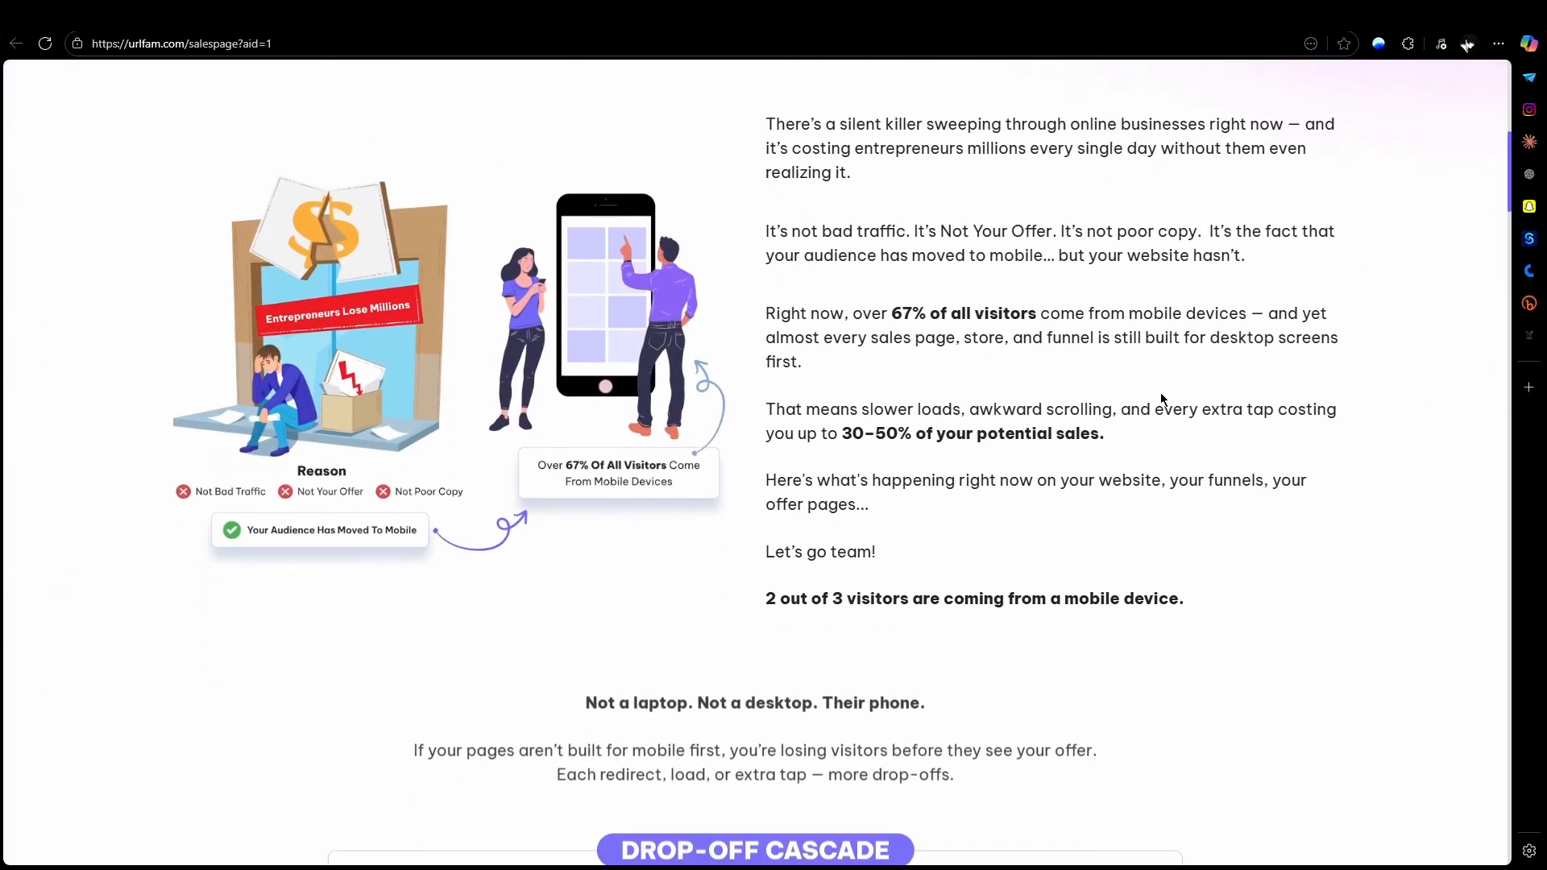
scroll(1149, 388, down, 2)
scroll(1149, 388, down, 4)
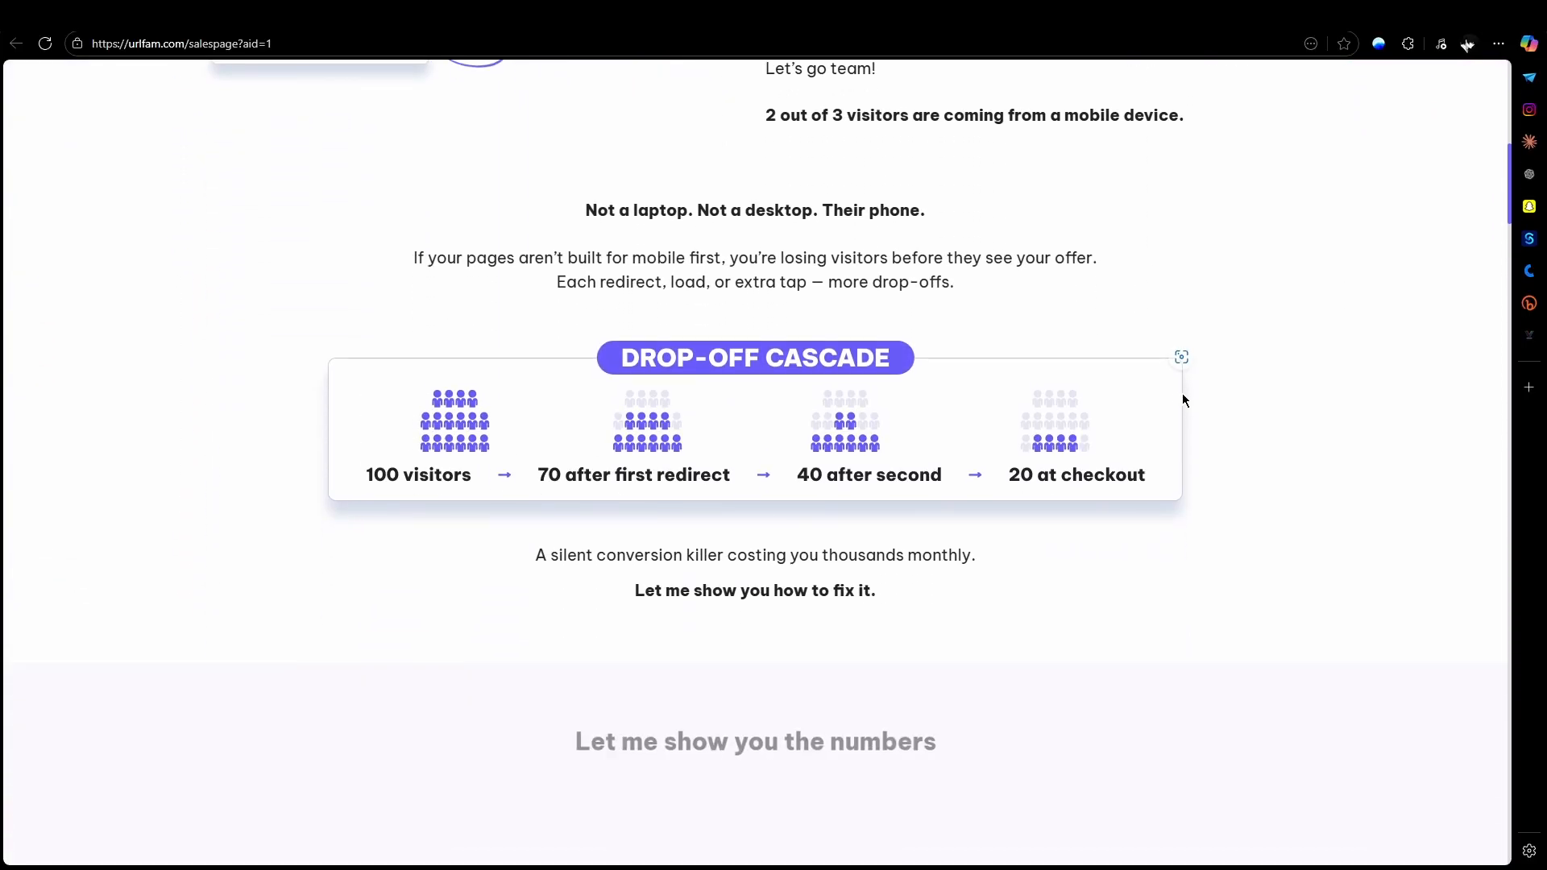
scroll(1182, 399, down, 6)
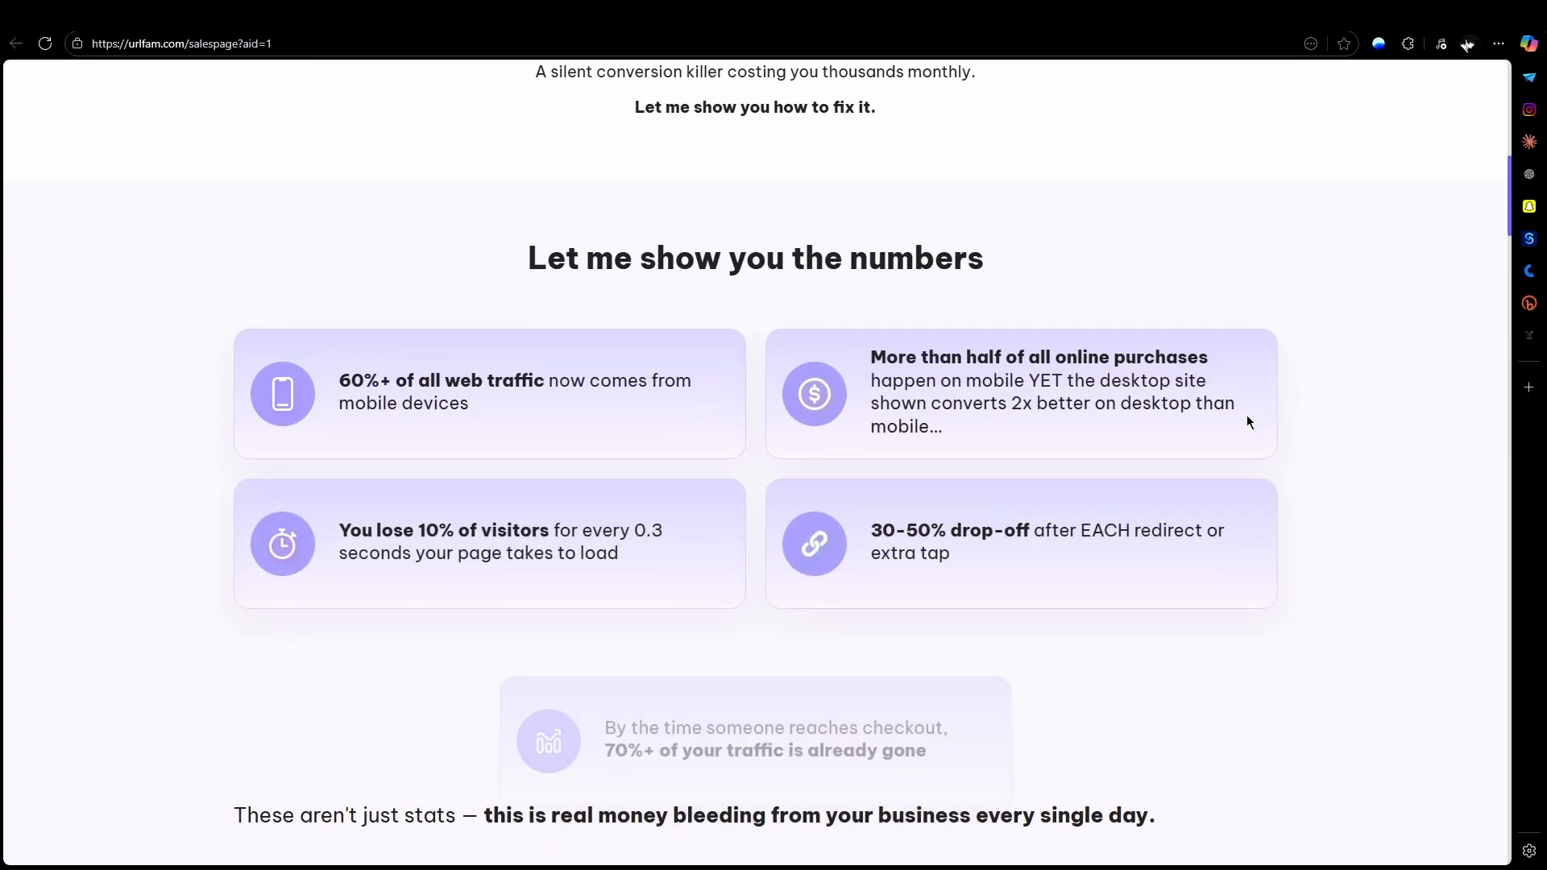
scroll(1247, 421, down, 8)
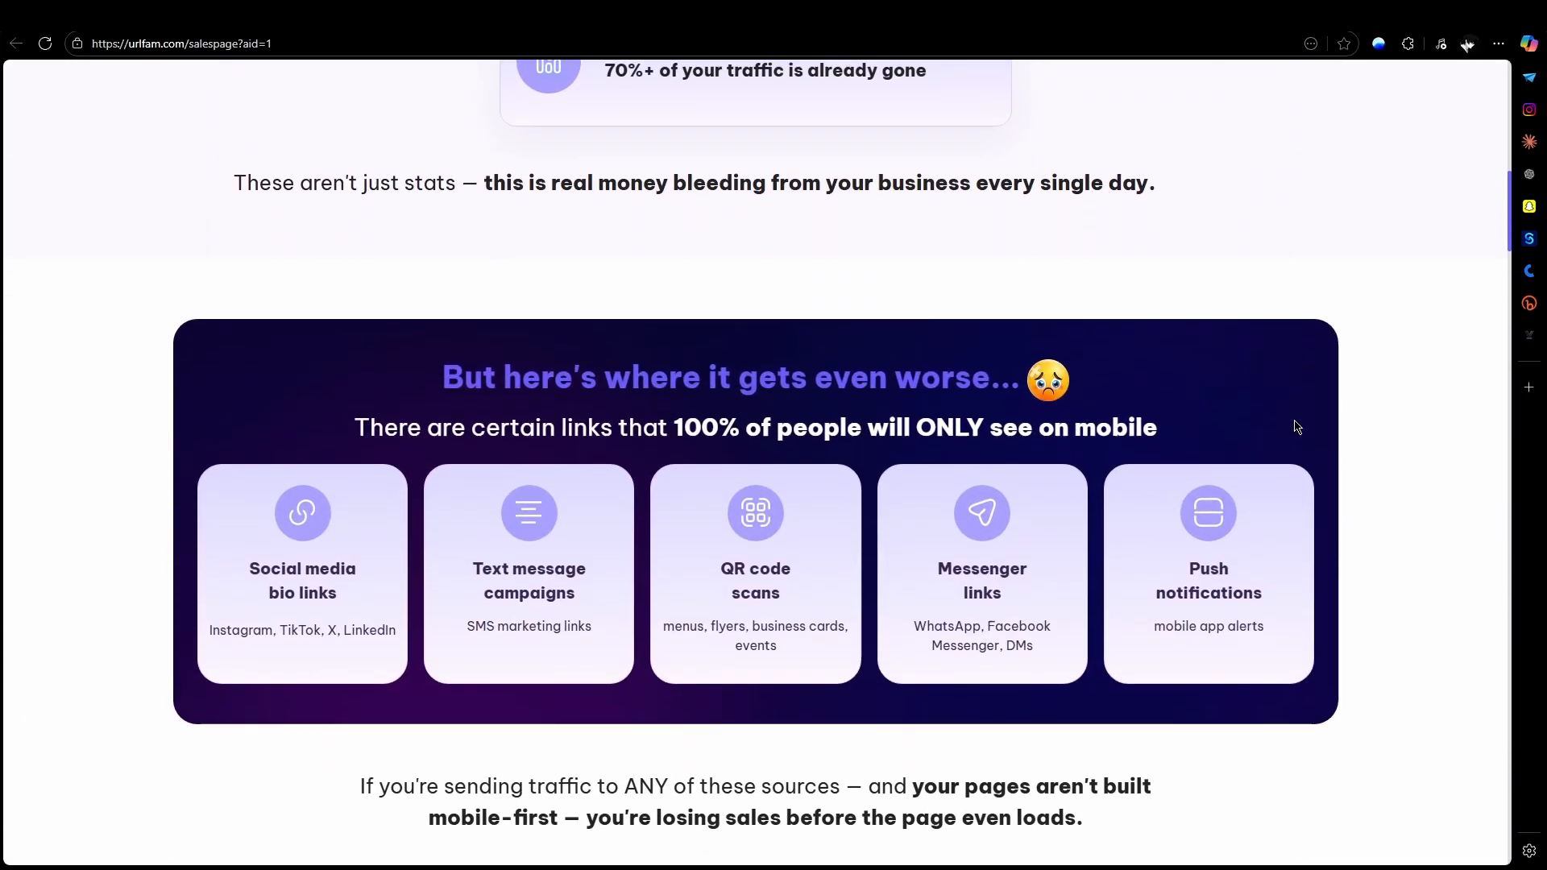
scroll(1299, 426, down, 6)
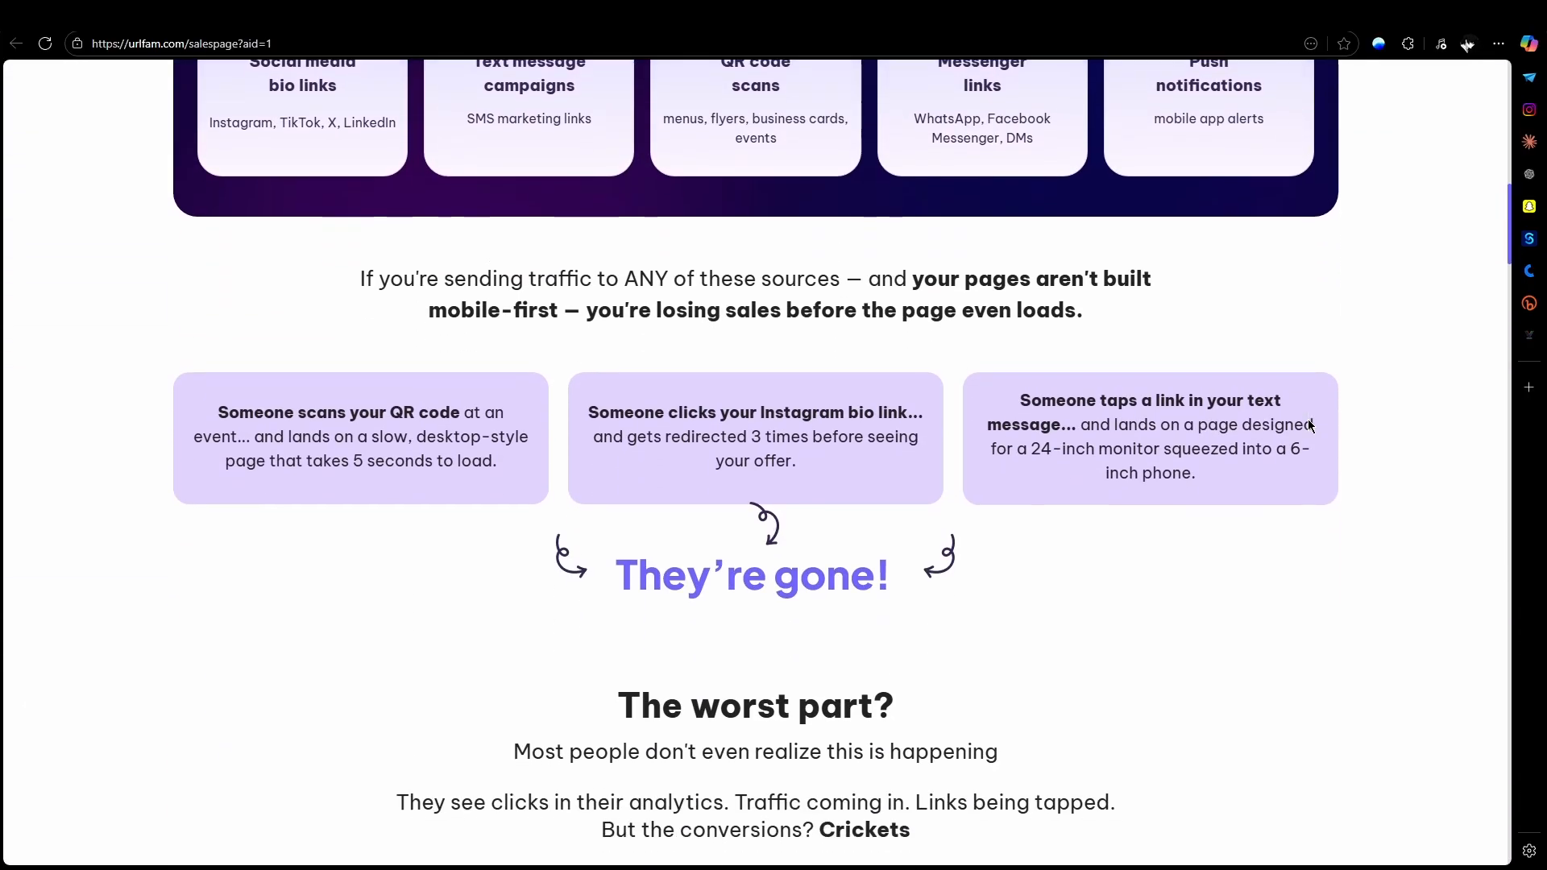
scroll(1307, 421, down, 9)
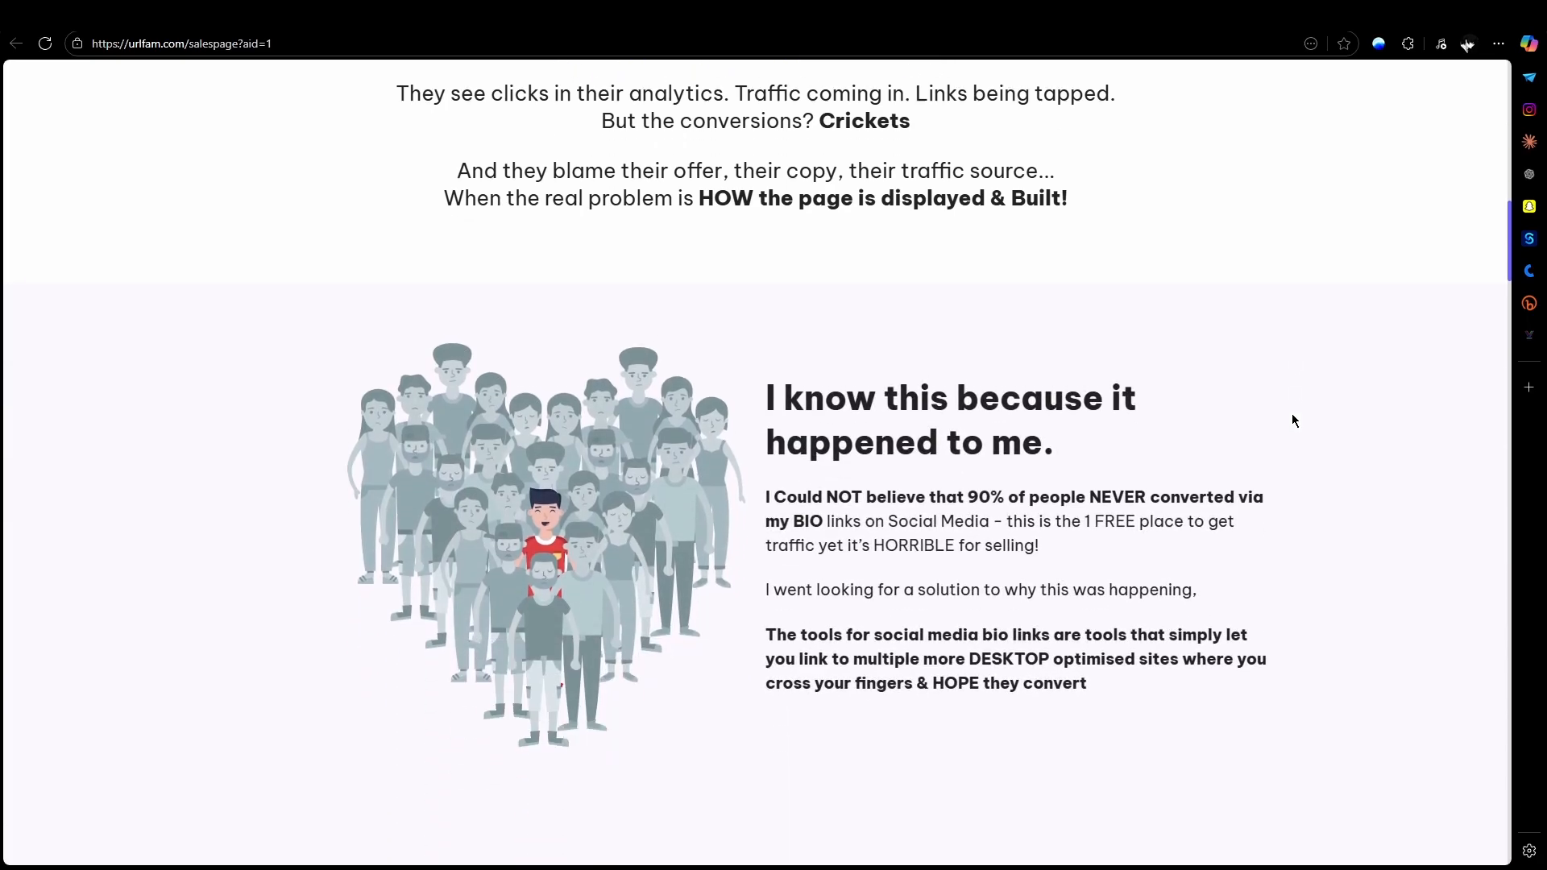
Step: Review the URLFAM product introduction, from the one-link and all-in-one overview to the live demo video section
scroll(1294, 420, down, 8)
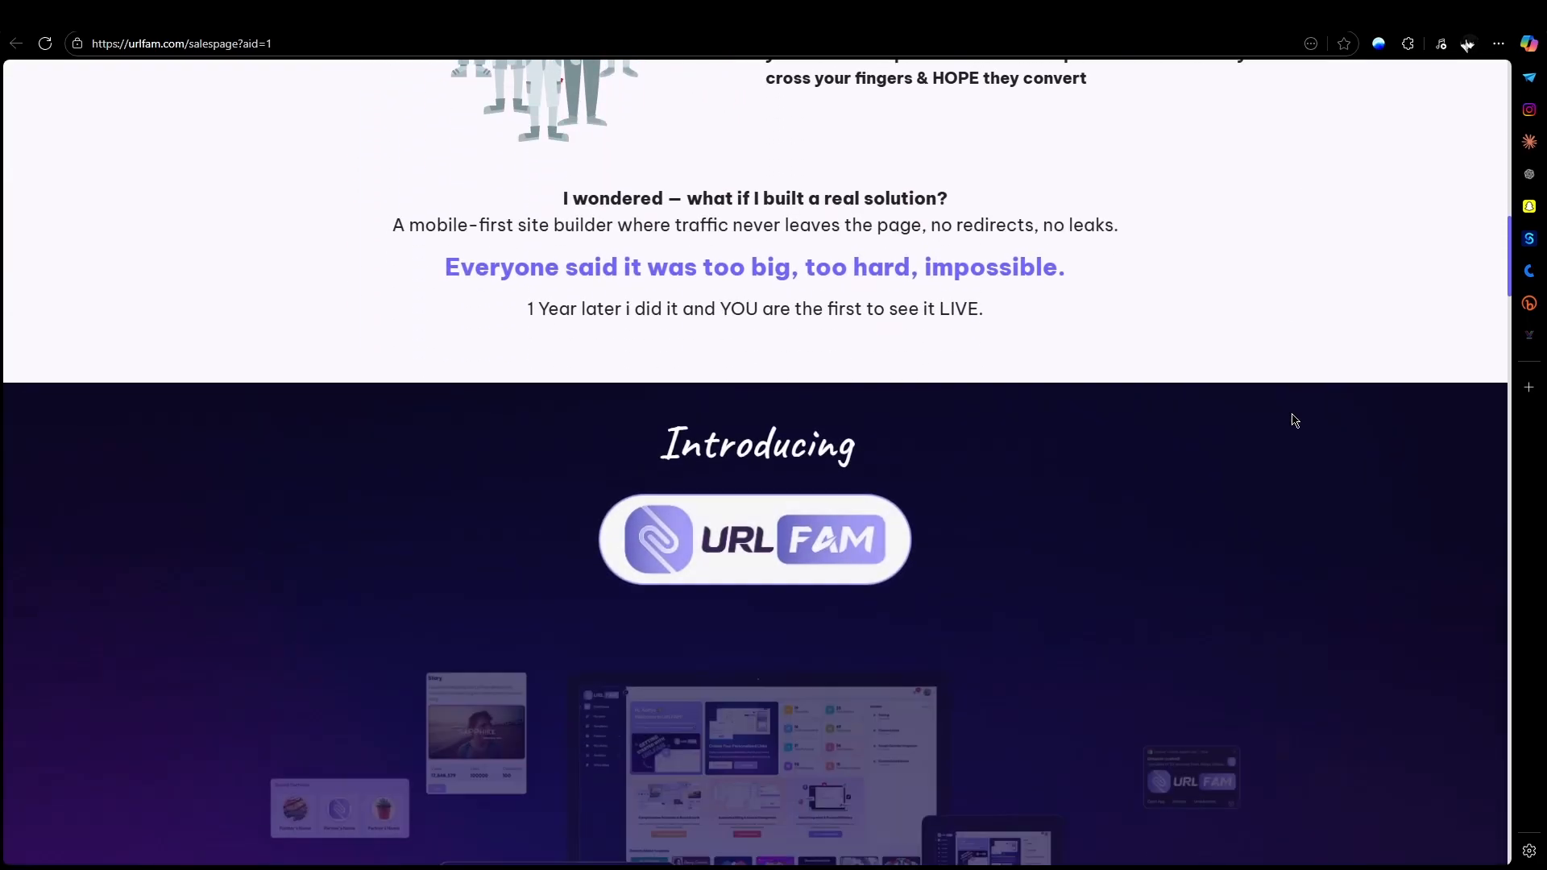
scroll(1294, 420, down, 10)
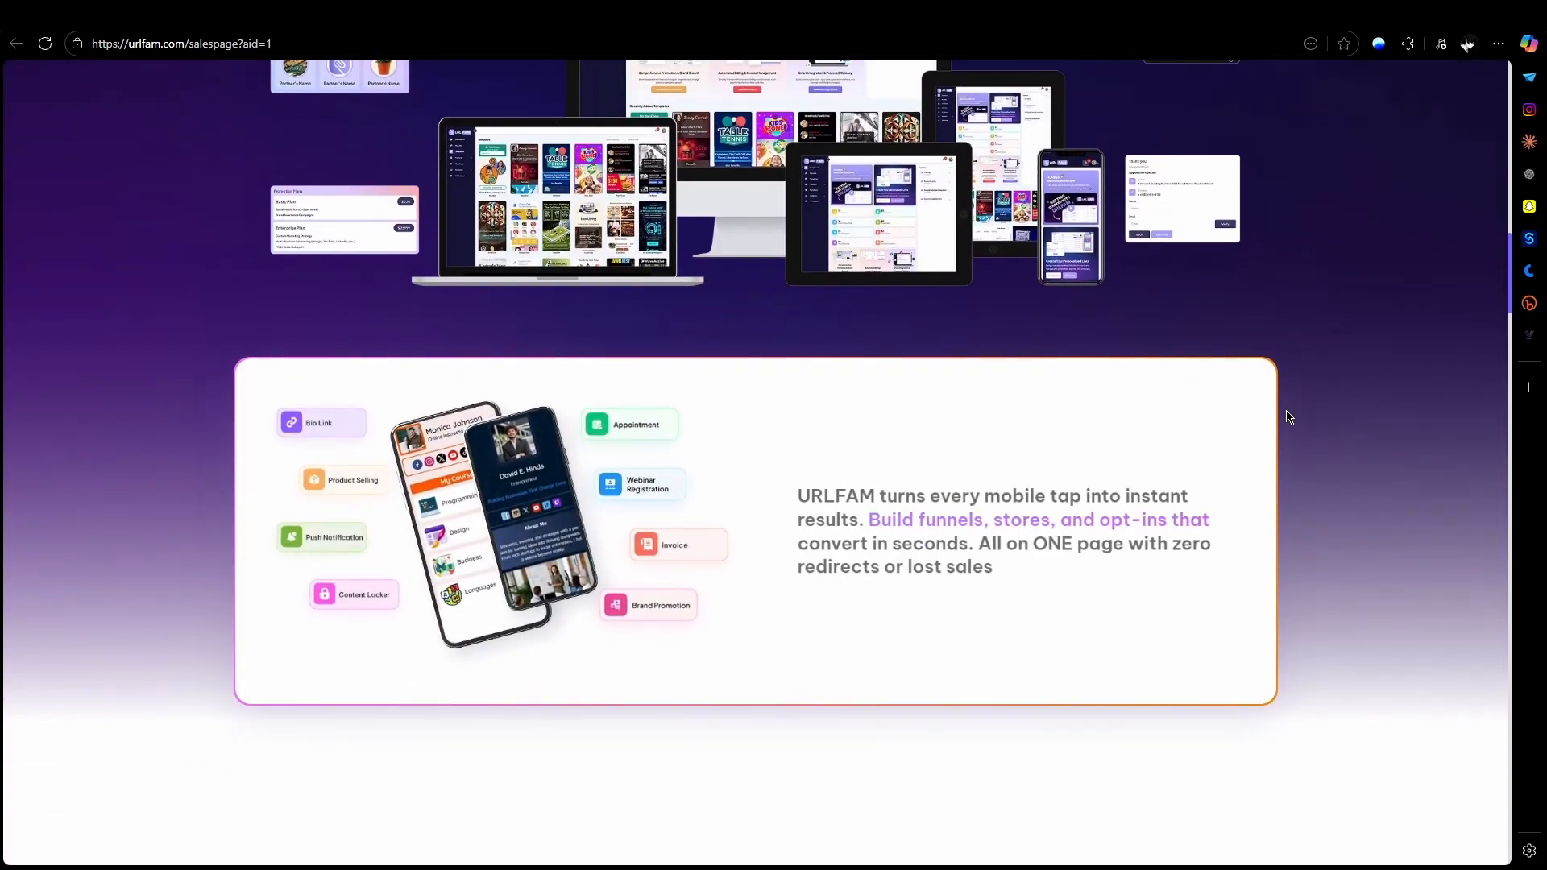
scroll(1288, 416, down, 8)
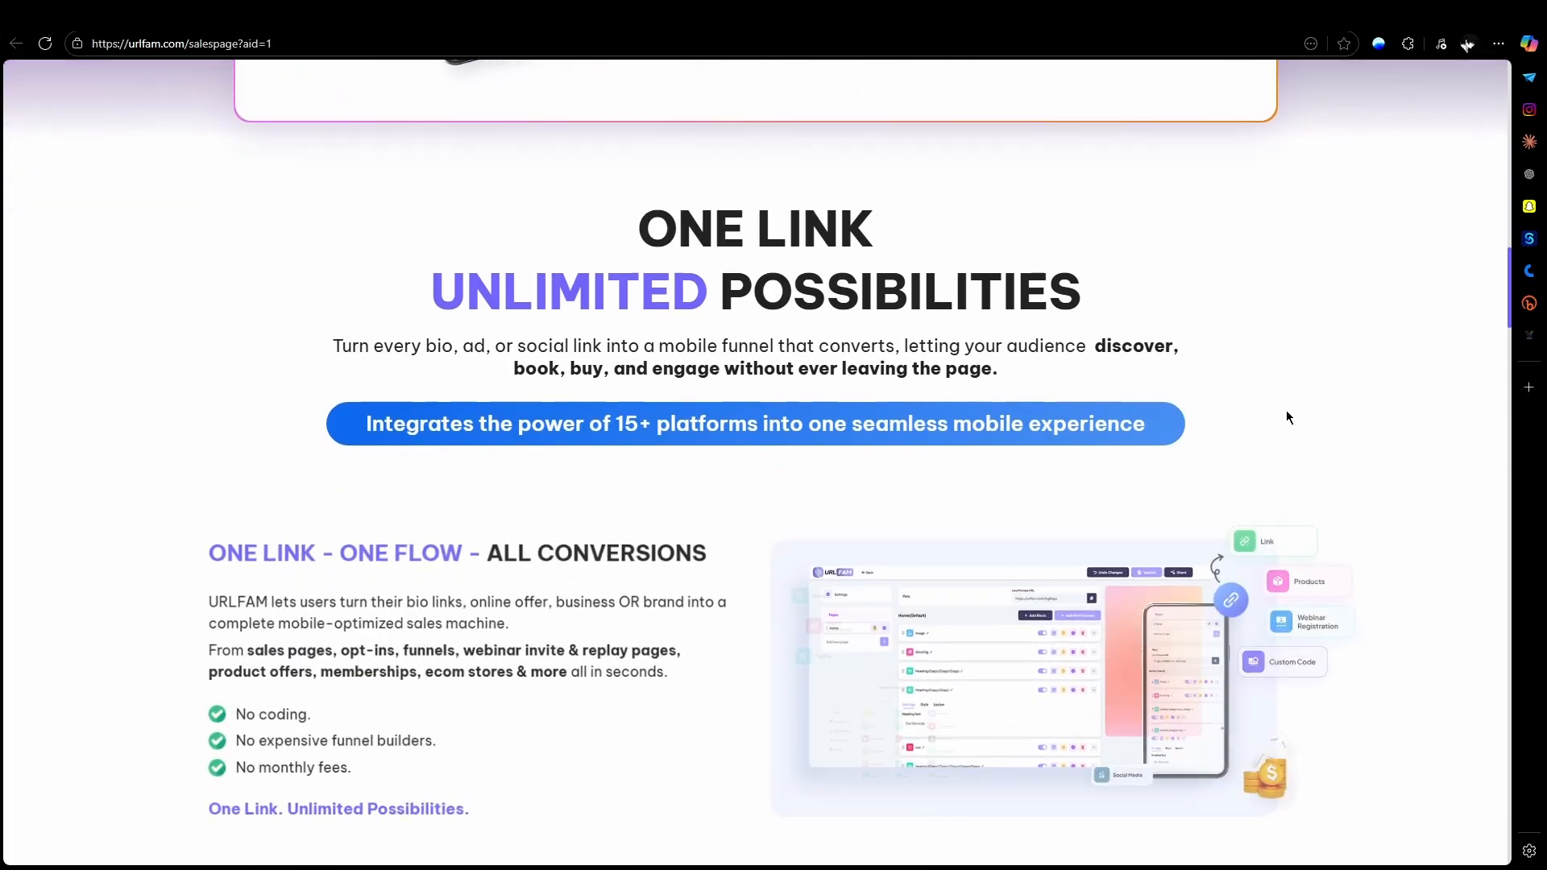
scroll(1287, 414, down, 8)
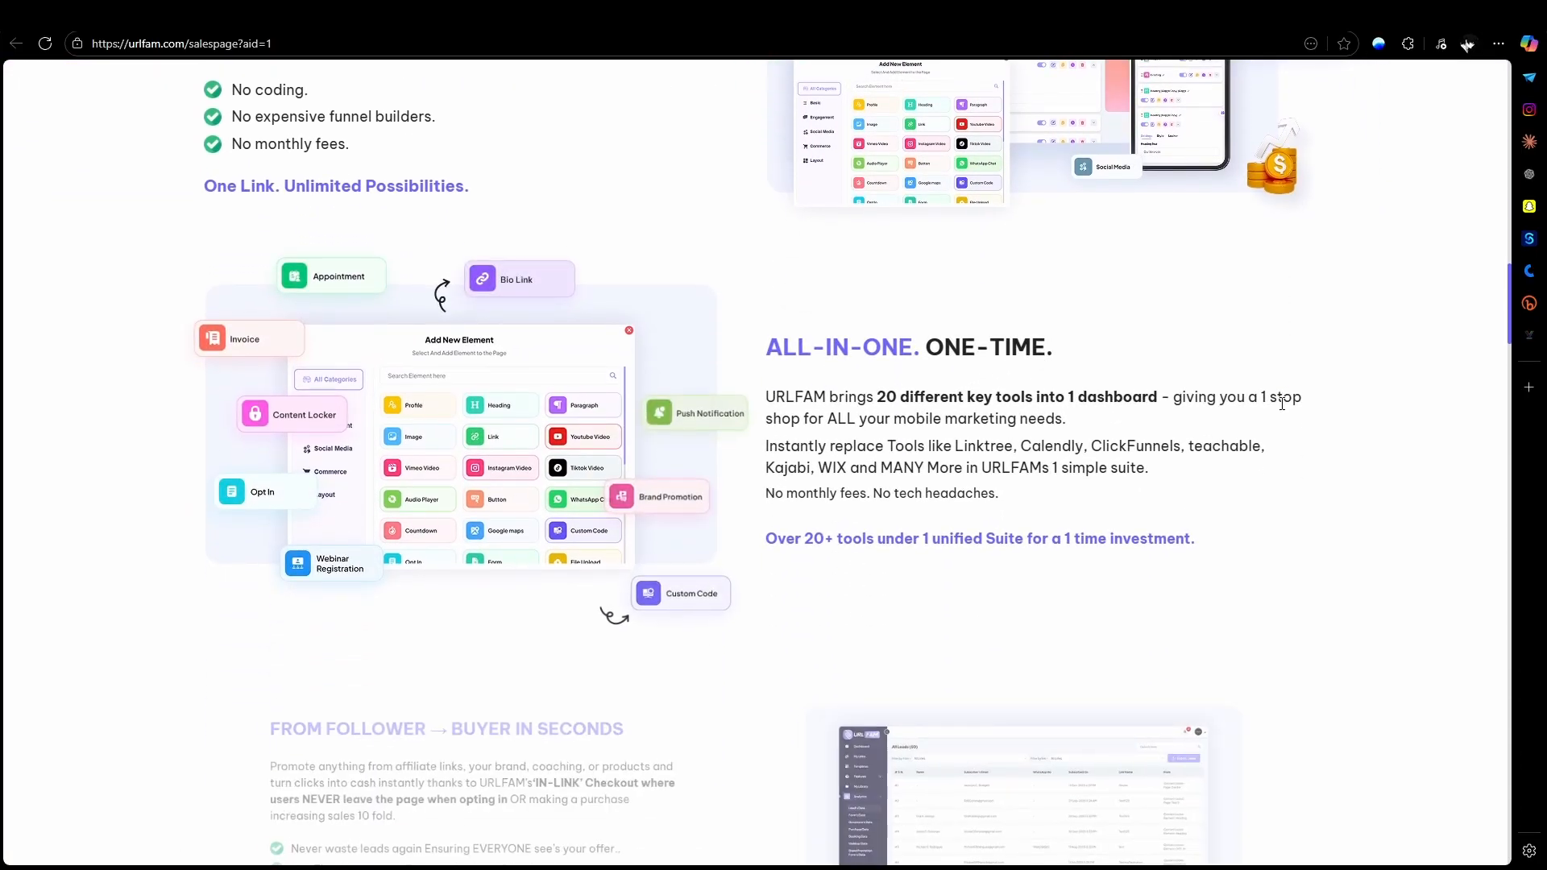
scroll(1283, 403, down, 10)
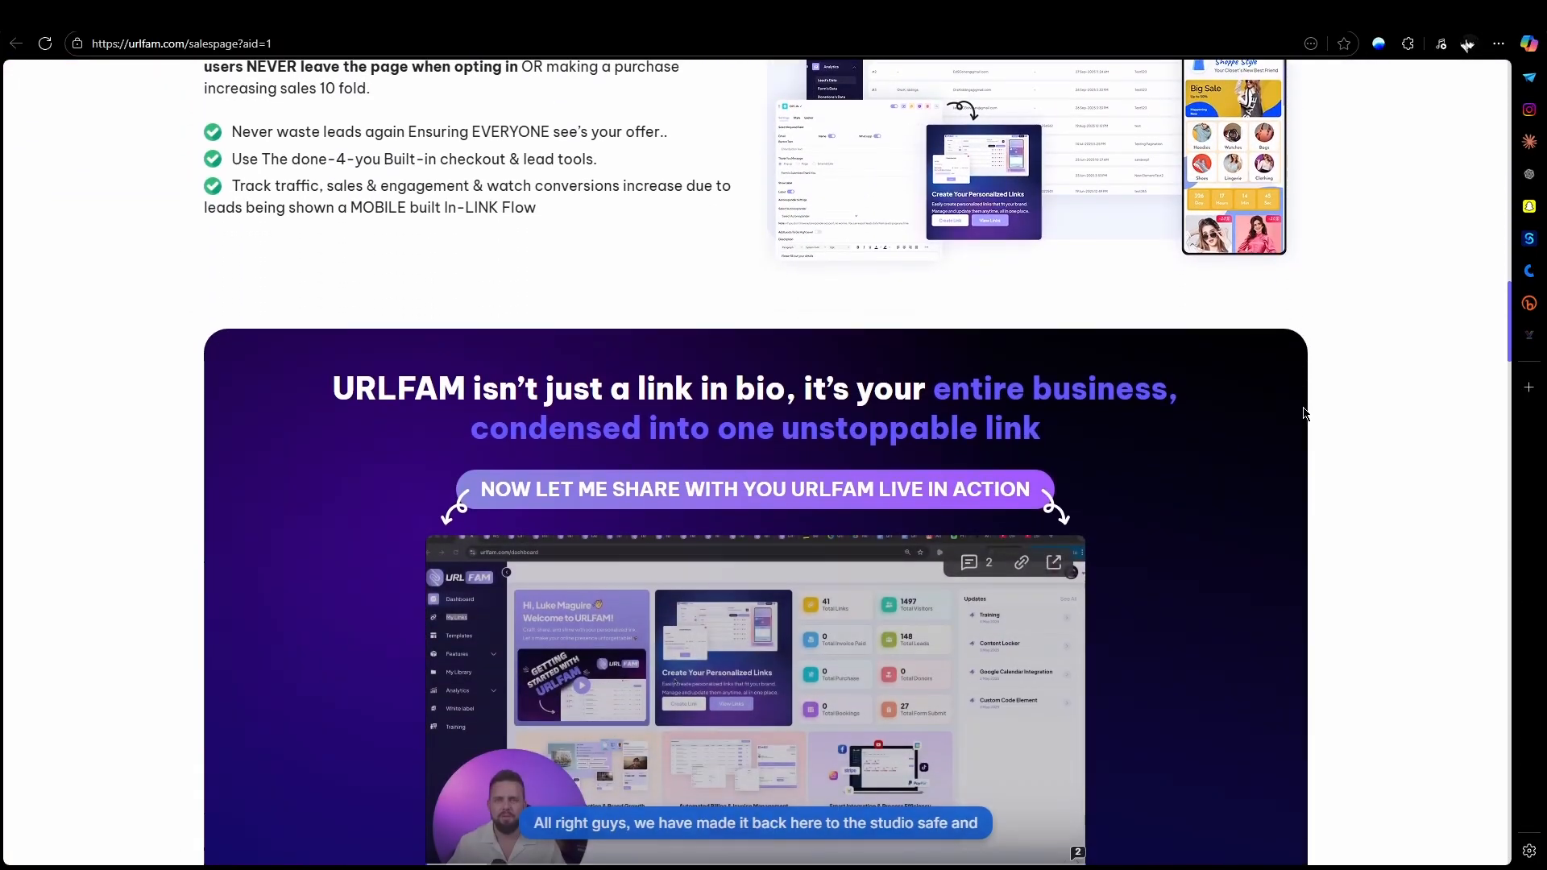
scroll(1306, 414, down, 9)
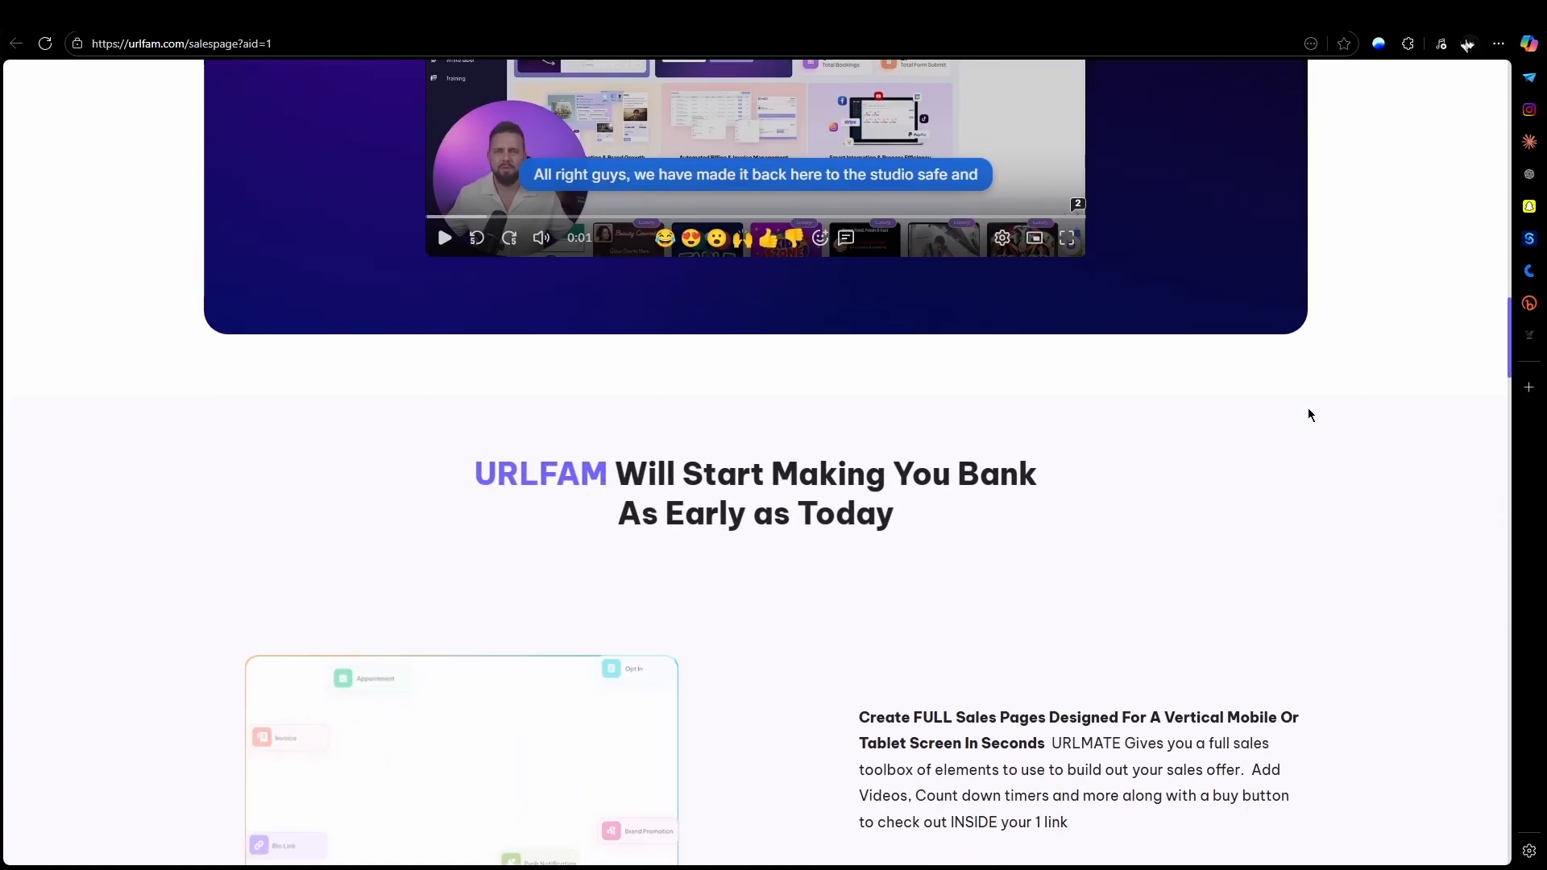
Step: Examine the URLFAM feature descriptions on sales pages, customisation, opt-ins, templates and content lockers, through to the three-step overview
scroll(1308, 414, down, 8)
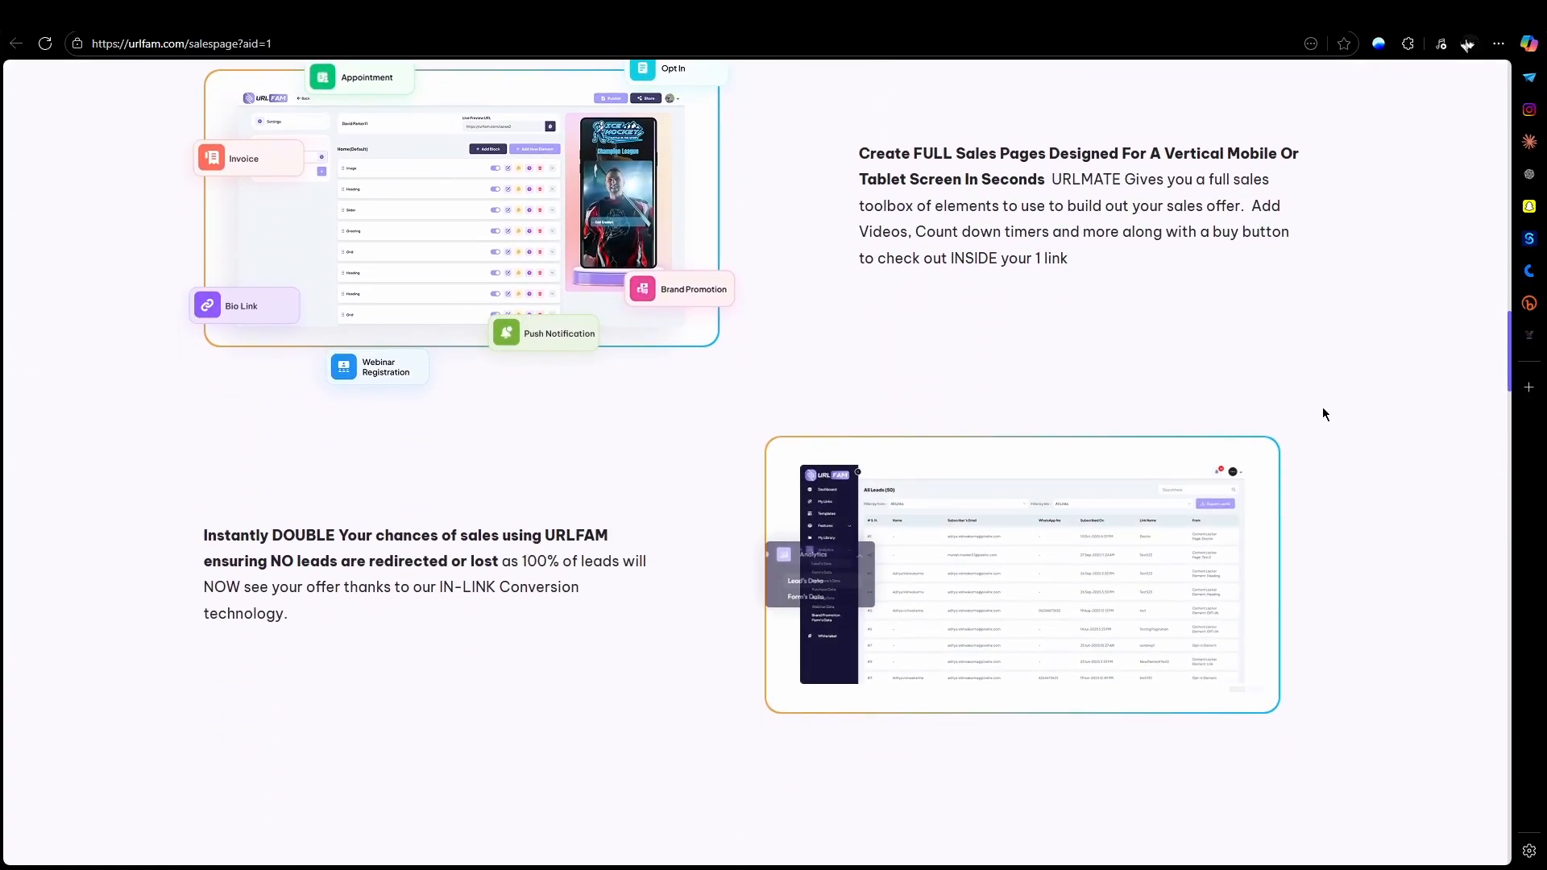
scroll(1322, 414, down, 7)
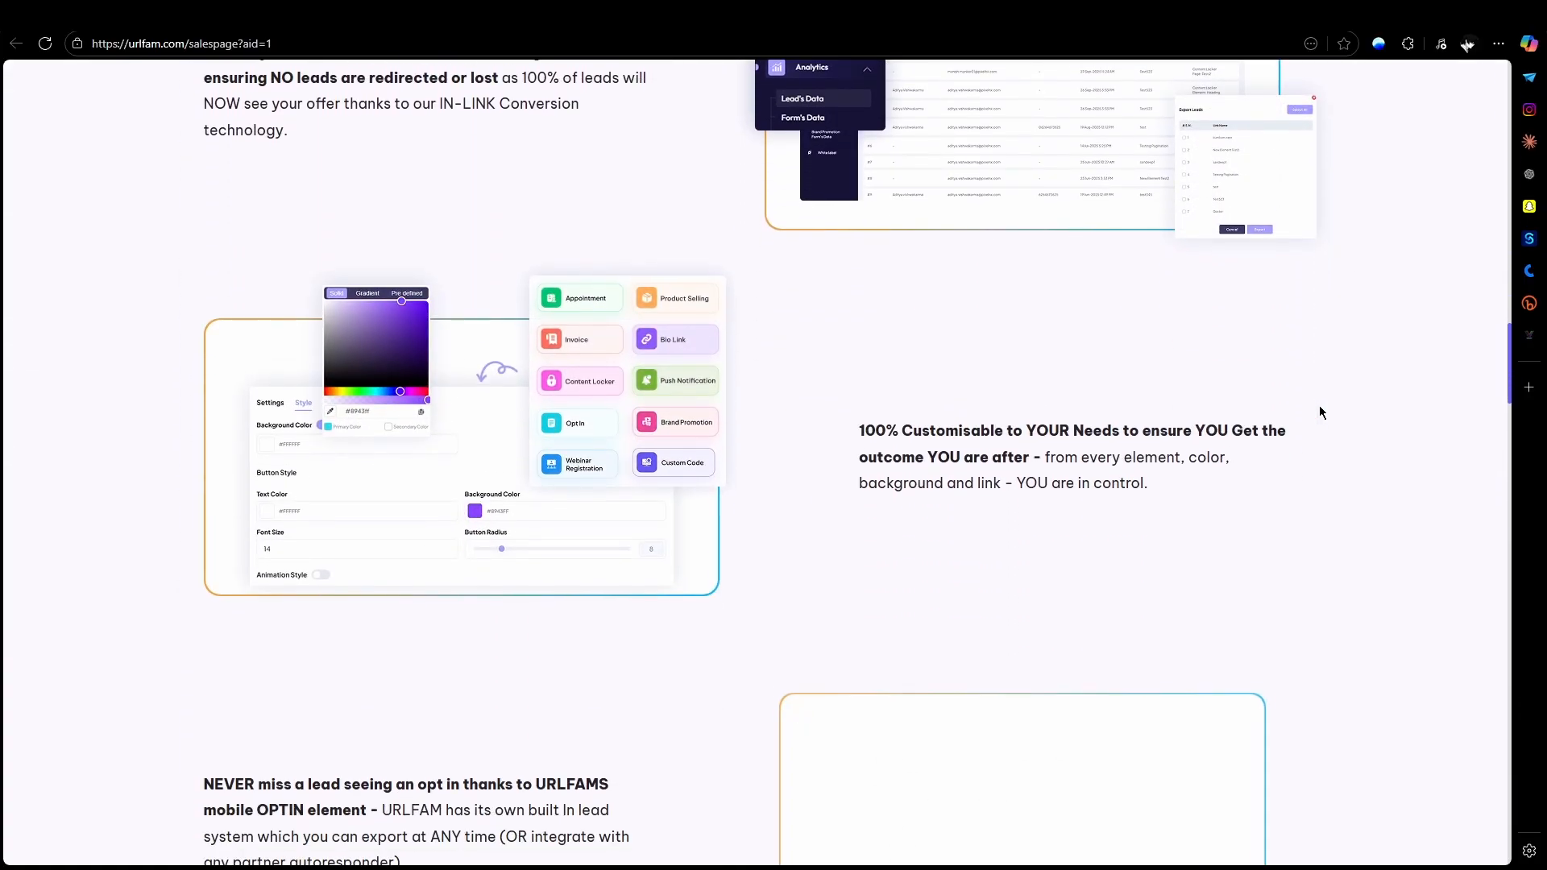
scroll(1319, 407, down, 6)
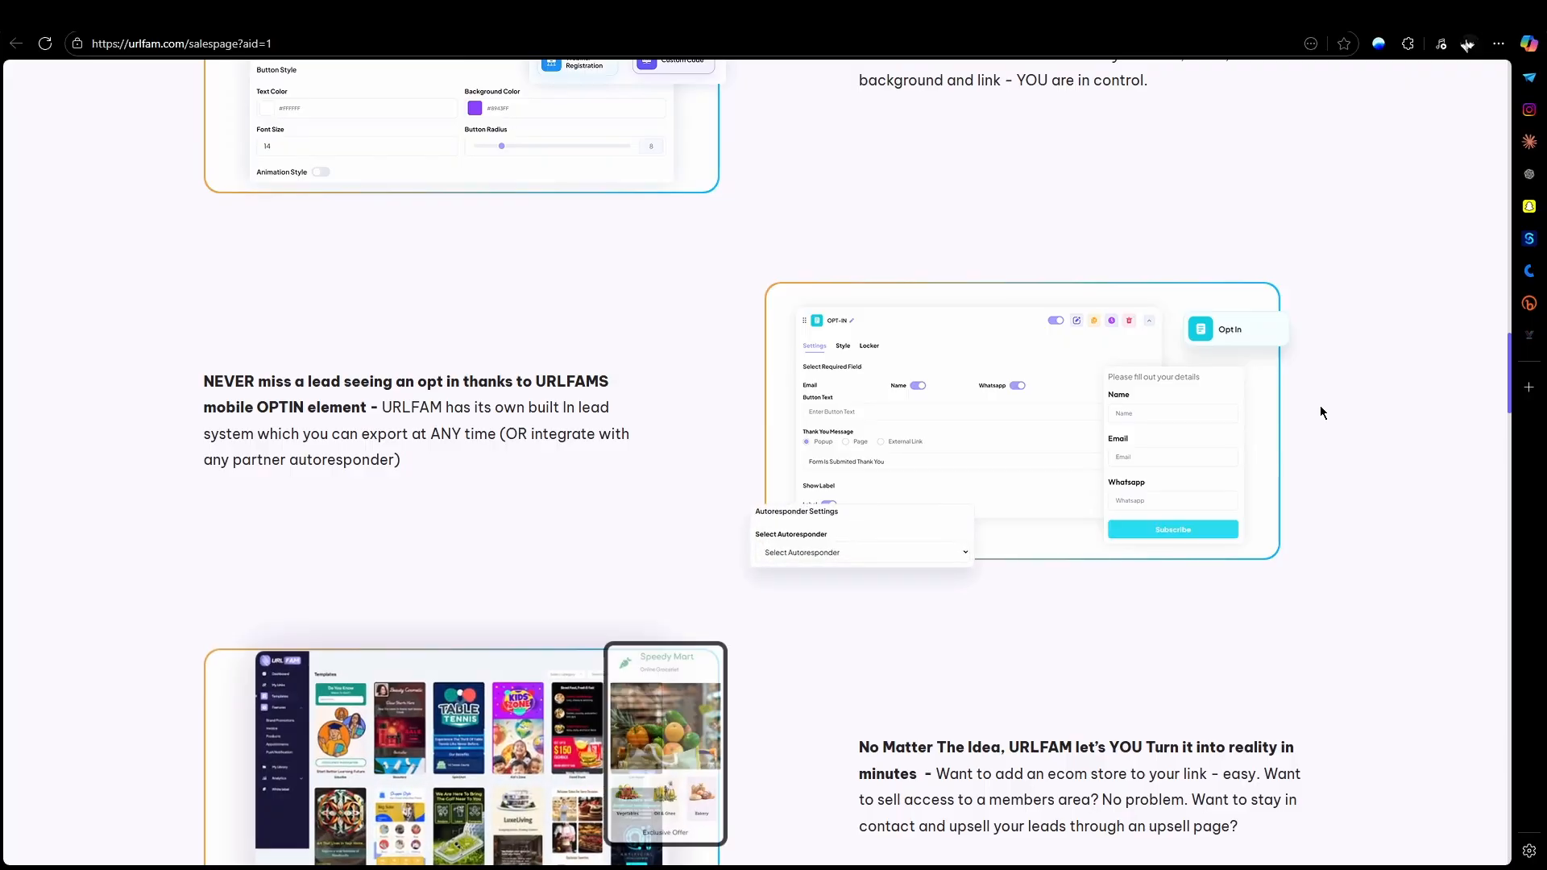
scroll(1320, 413, down, 7)
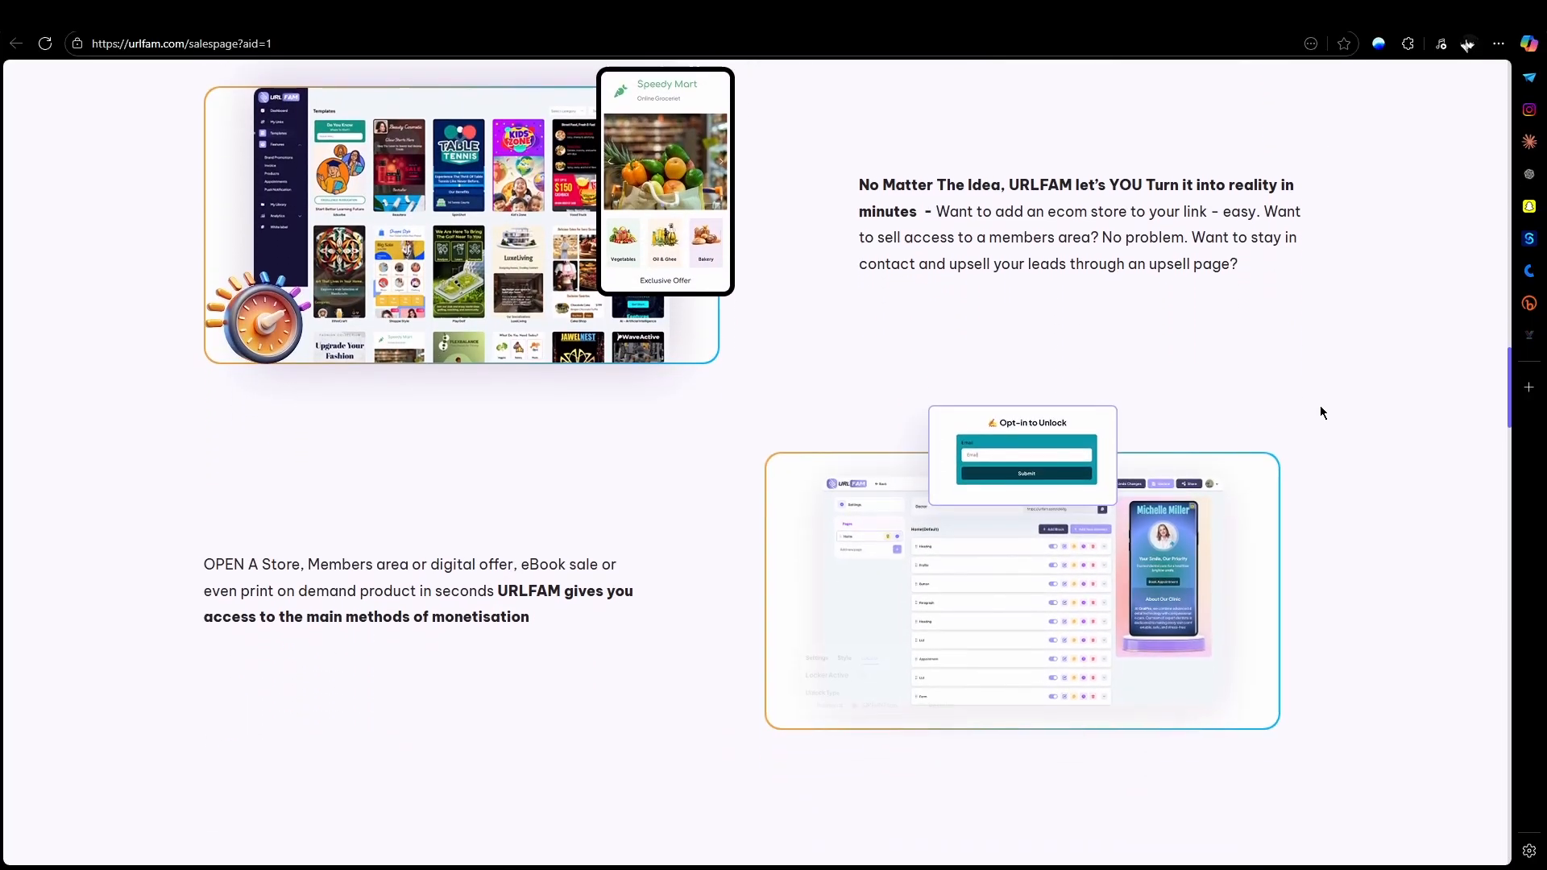
scroll(1320, 412, down, 3)
scroll(1320, 412, down, 3)
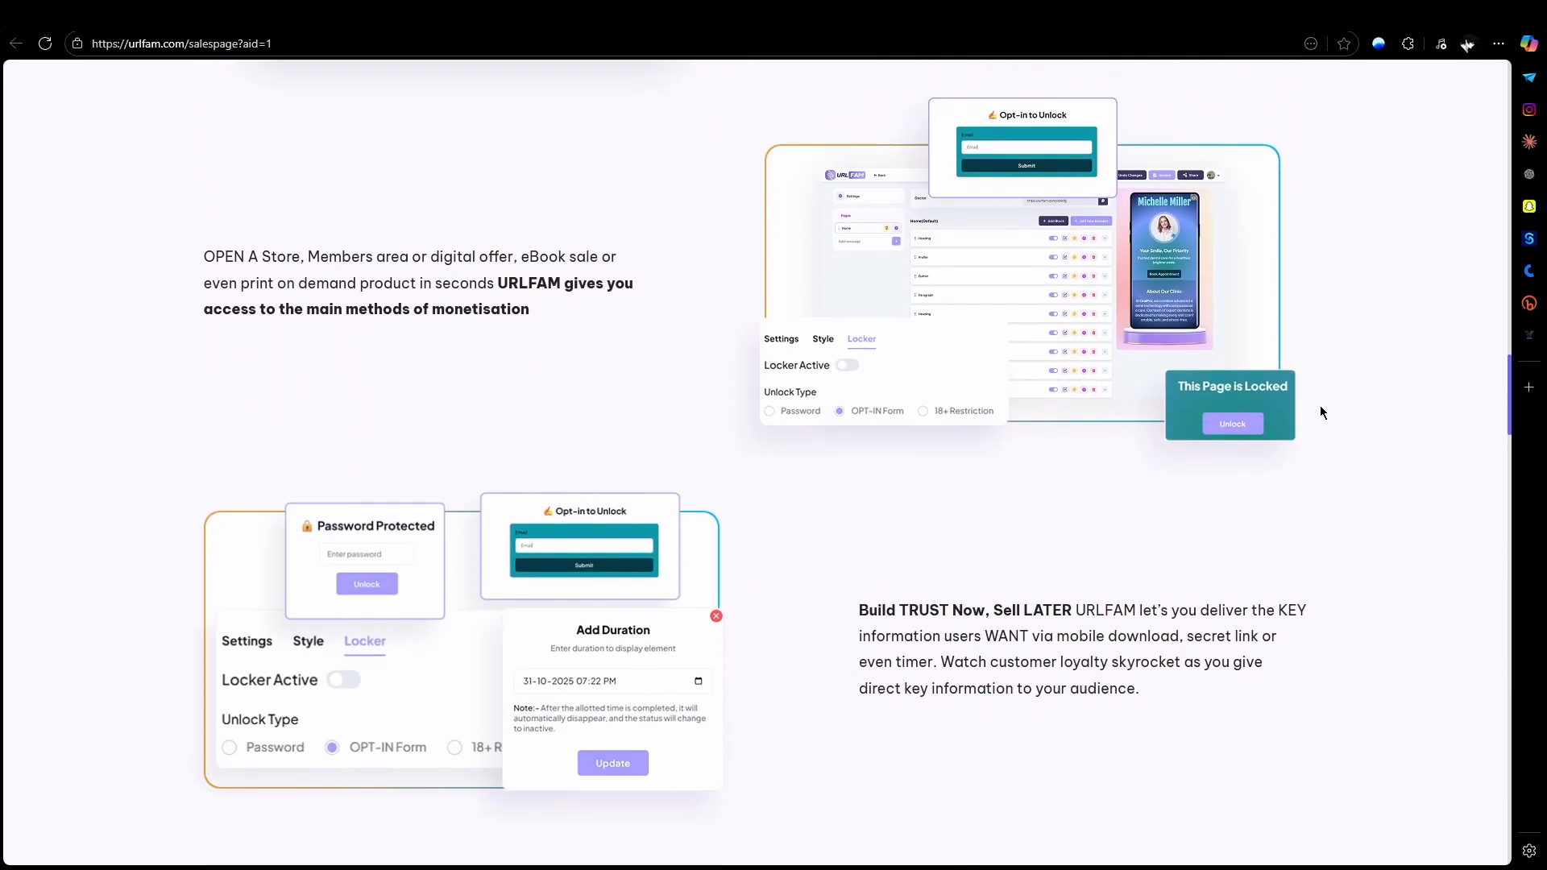
scroll(1320, 412, down, 6)
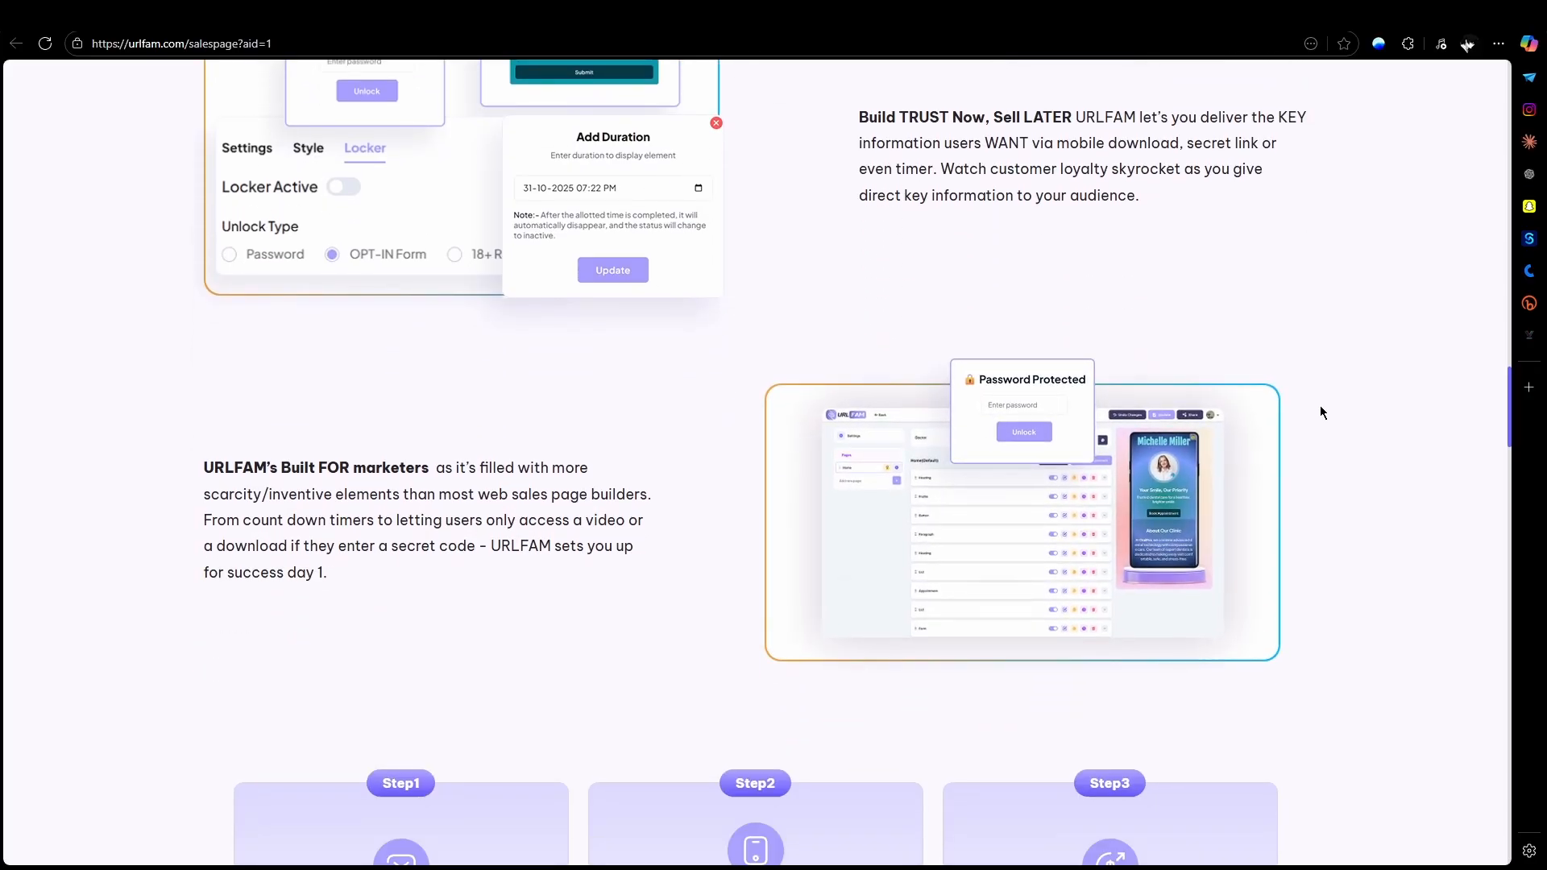
scroll(1320, 412, down, 7)
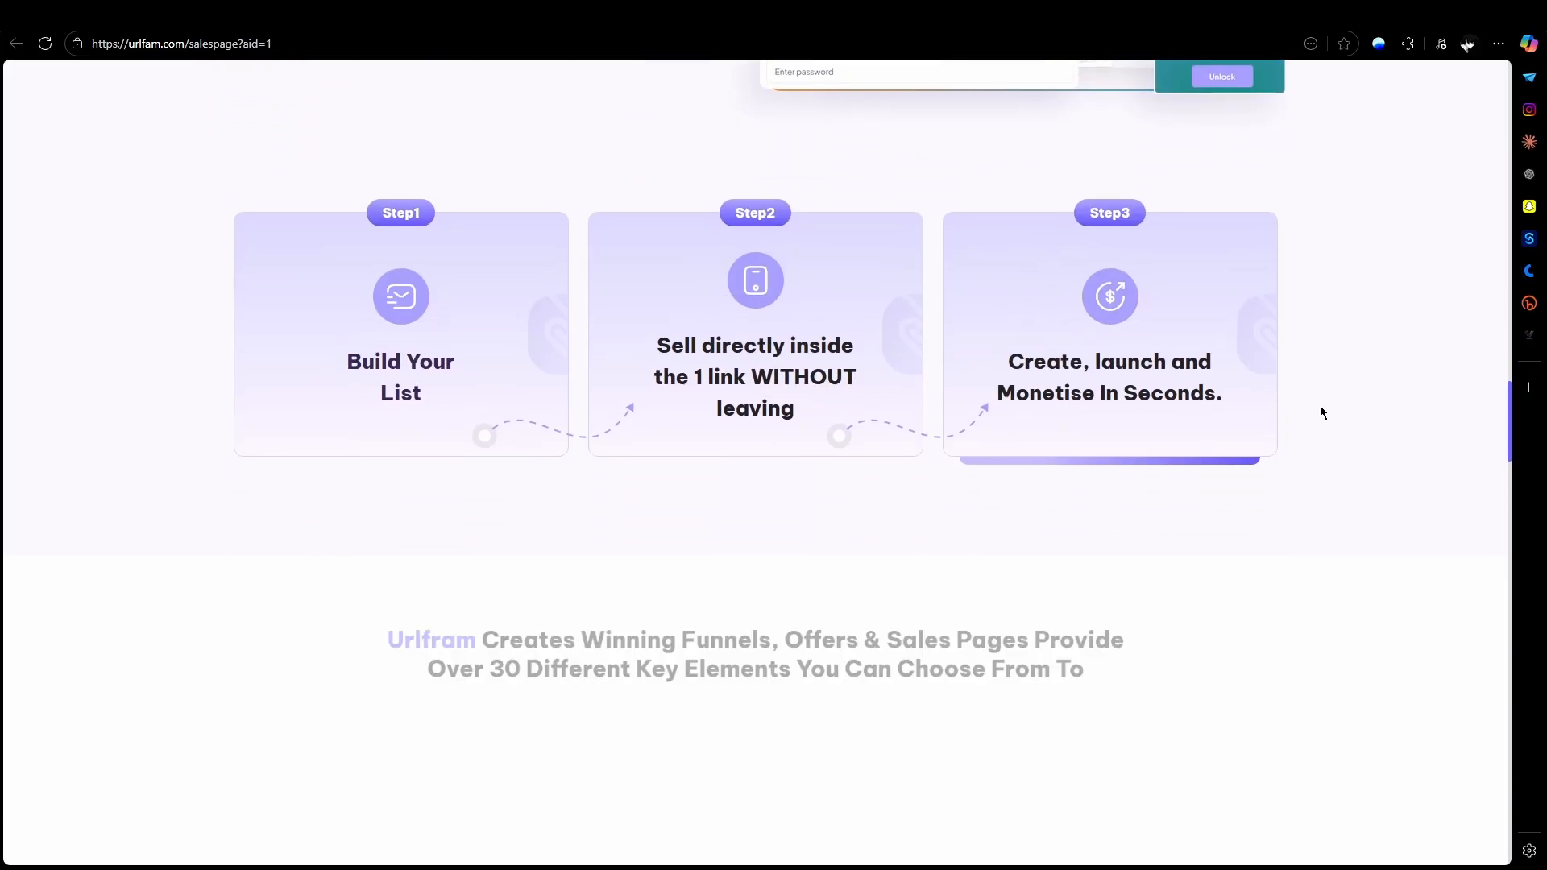
Step: Review the overview of key funnel elements, from selling directly in the bio to one-time access, and the desktop and mobile building previews
scroll(1320, 412, down, 1)
scroll(1319, 412, down, 2)
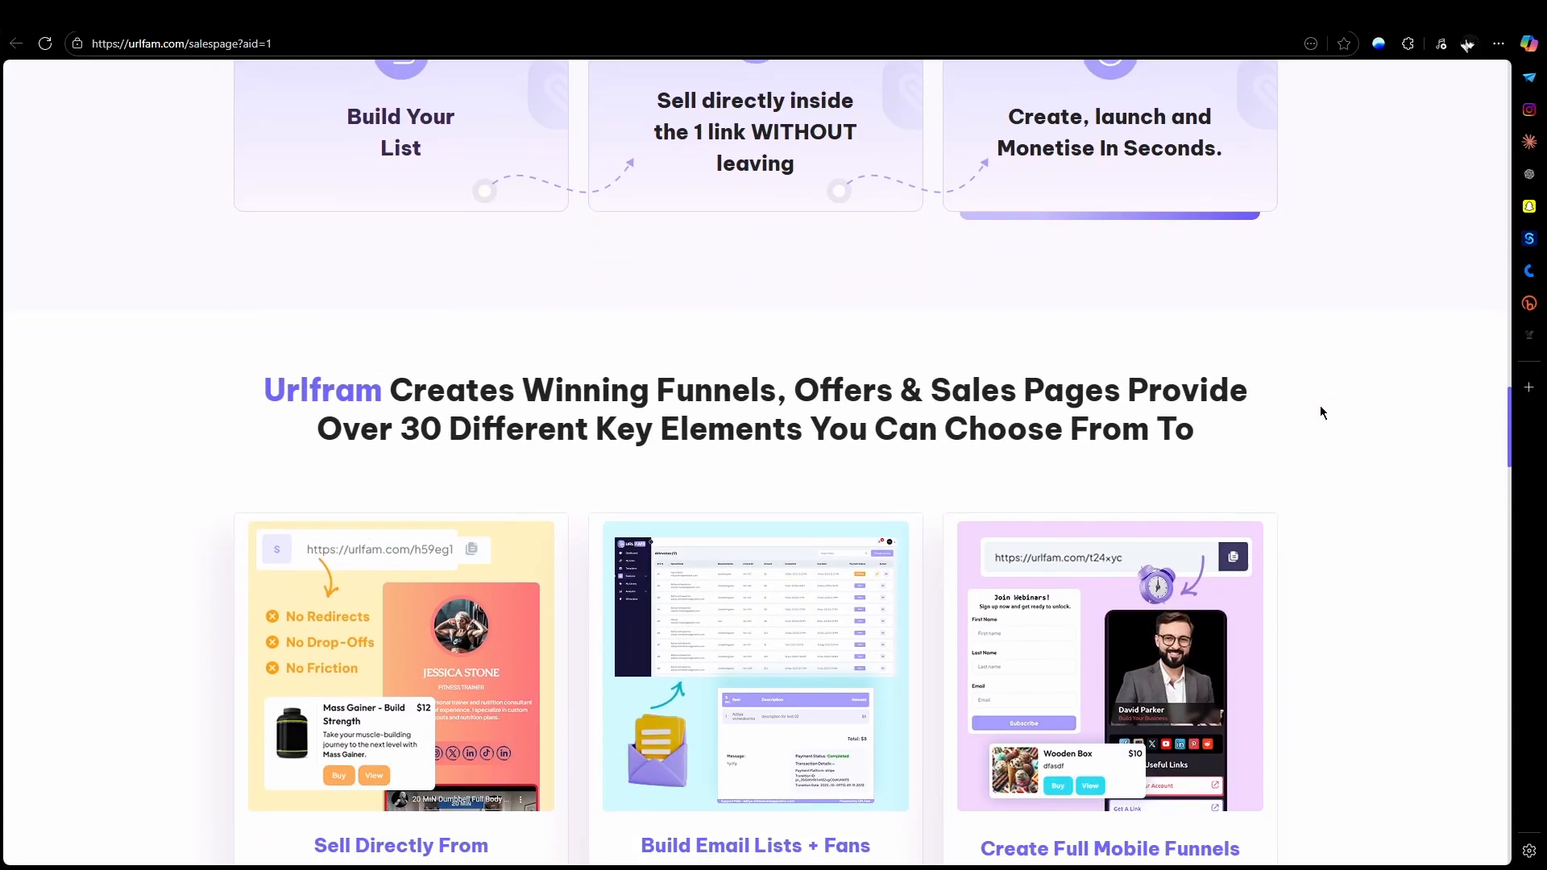
scroll(1320, 412, down, 6)
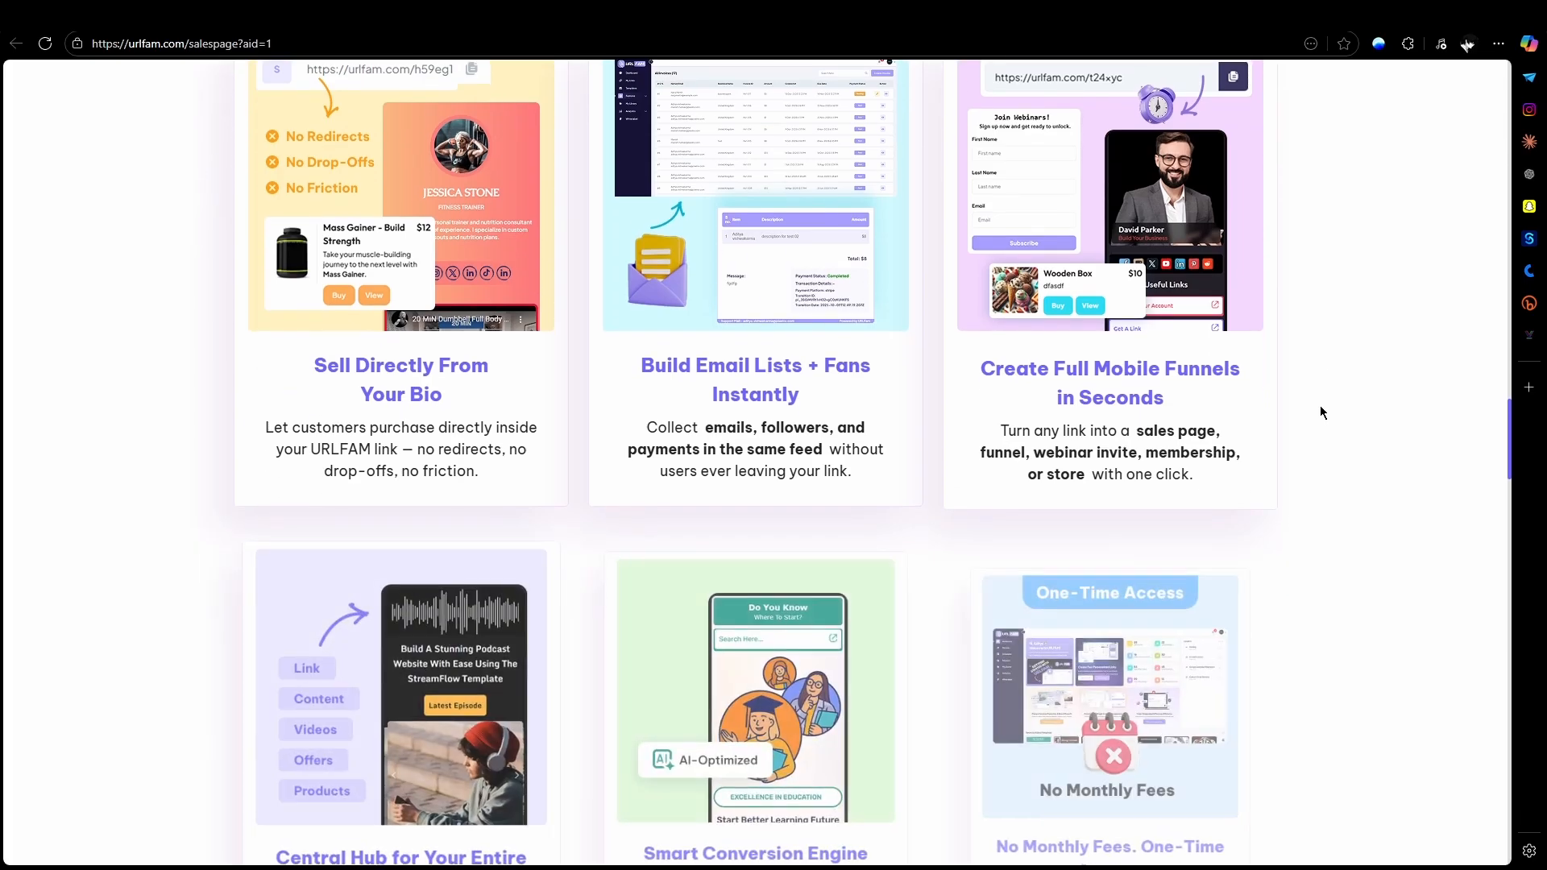
scroll(1320, 412, down, 6)
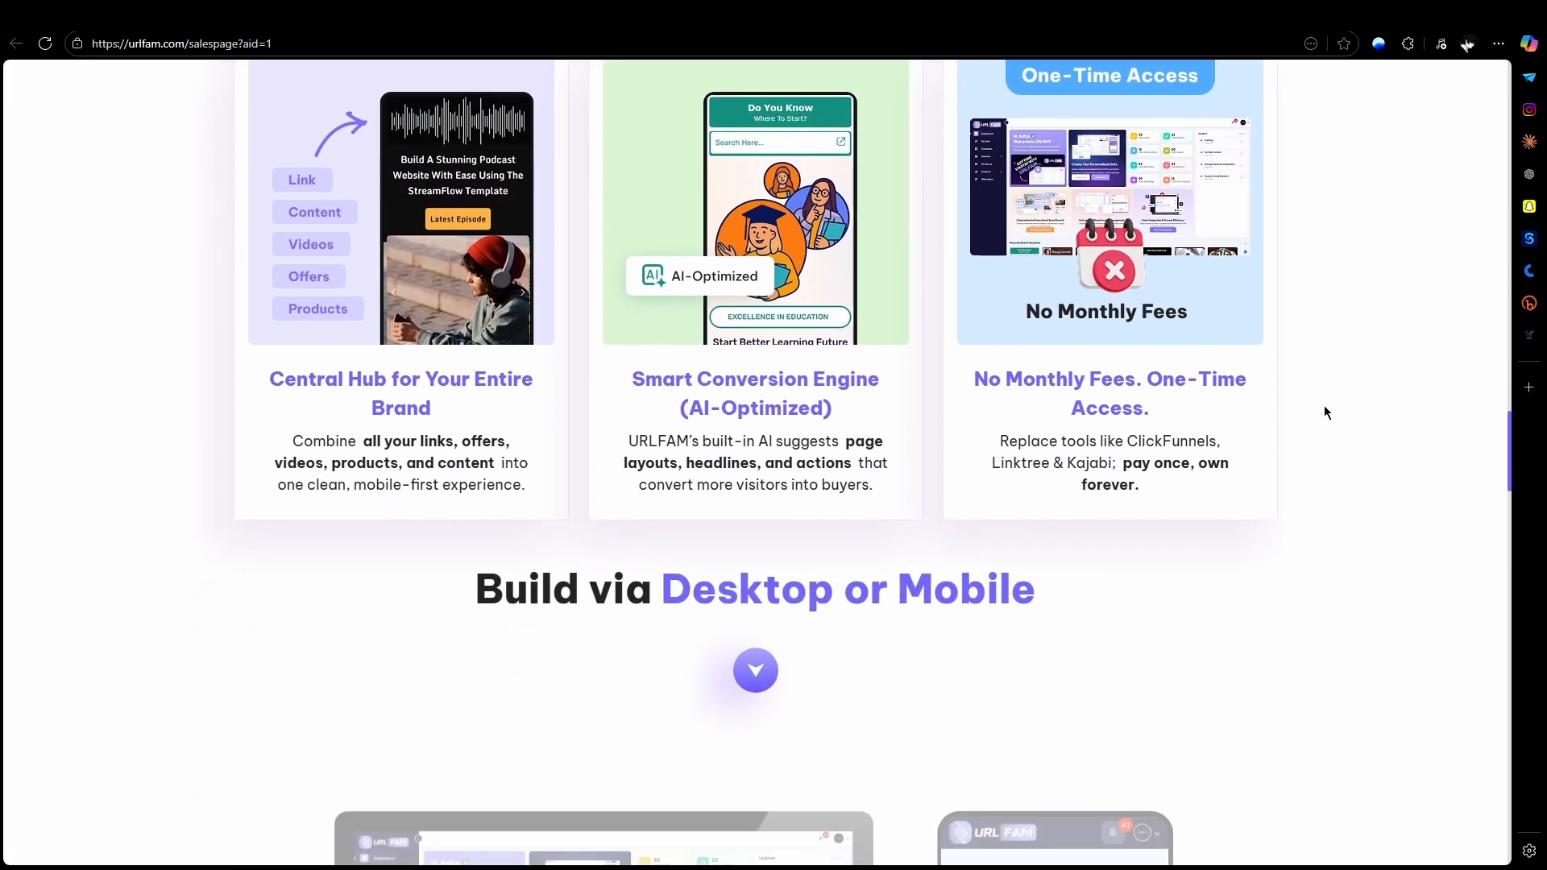
scroll(1326, 413, down, 6)
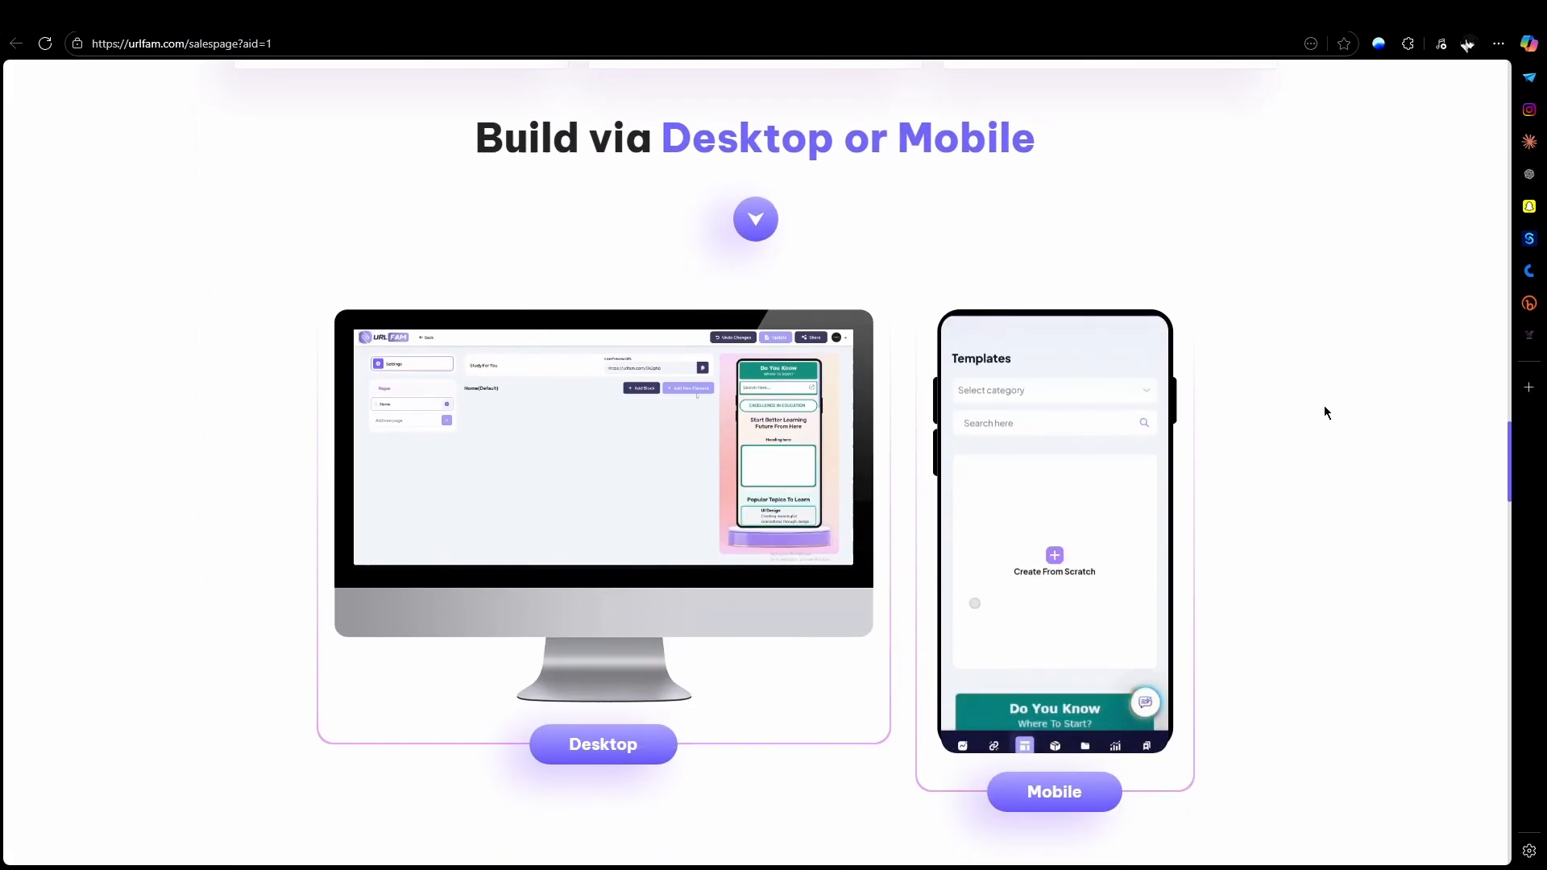
scroll(1326, 413, down, 5)
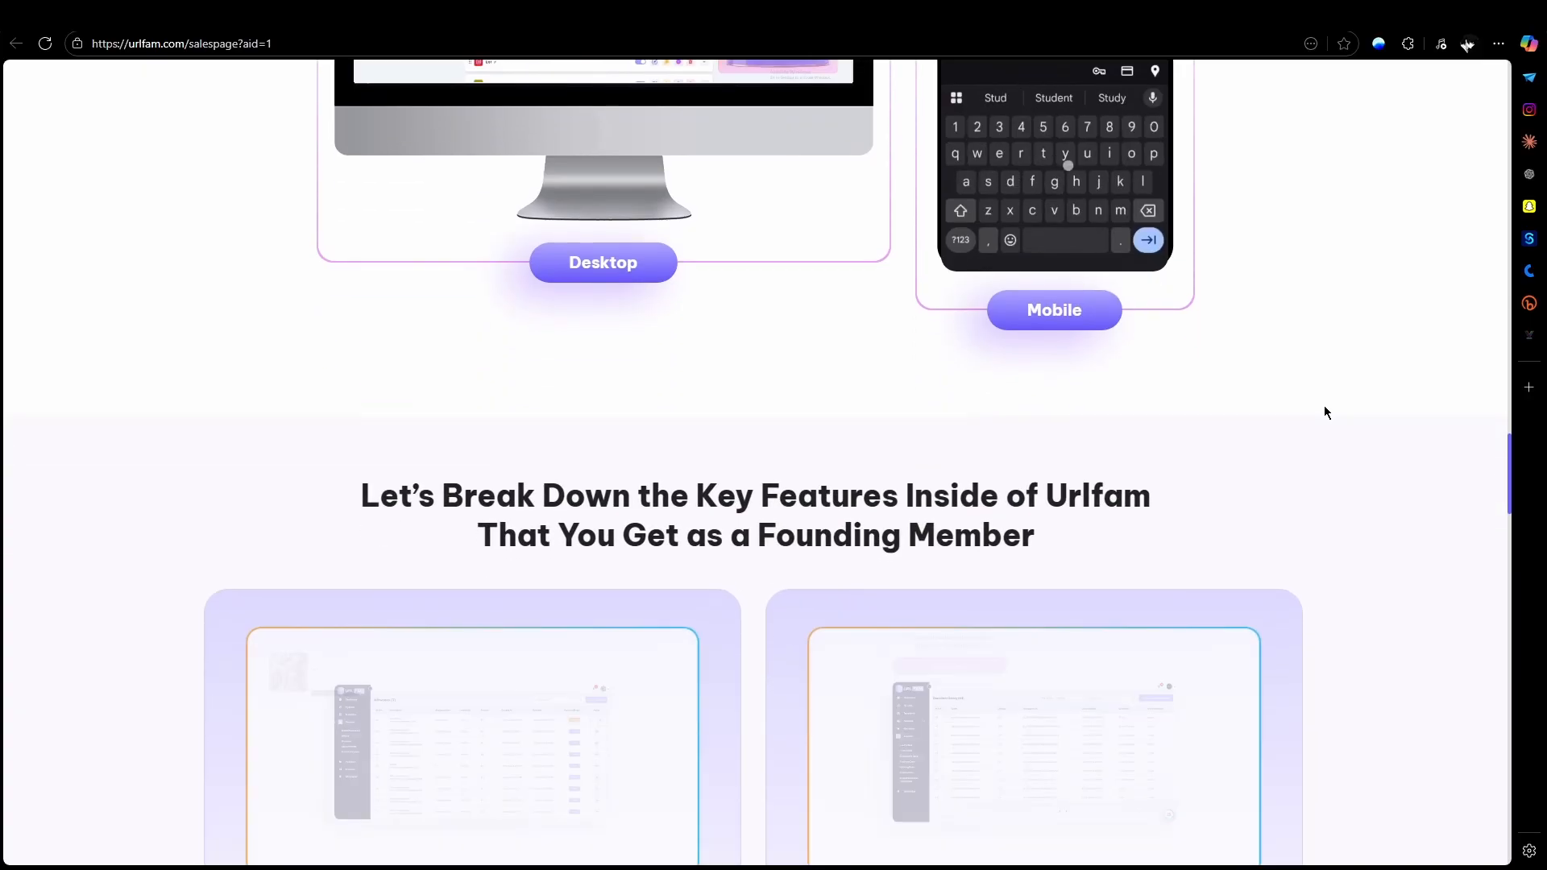
Step: Read the founding member feature breakdown on live payments, donations, social media feeds, layout controls, internal pages, links, sound and imagery
scroll(1349, 413, down, 2)
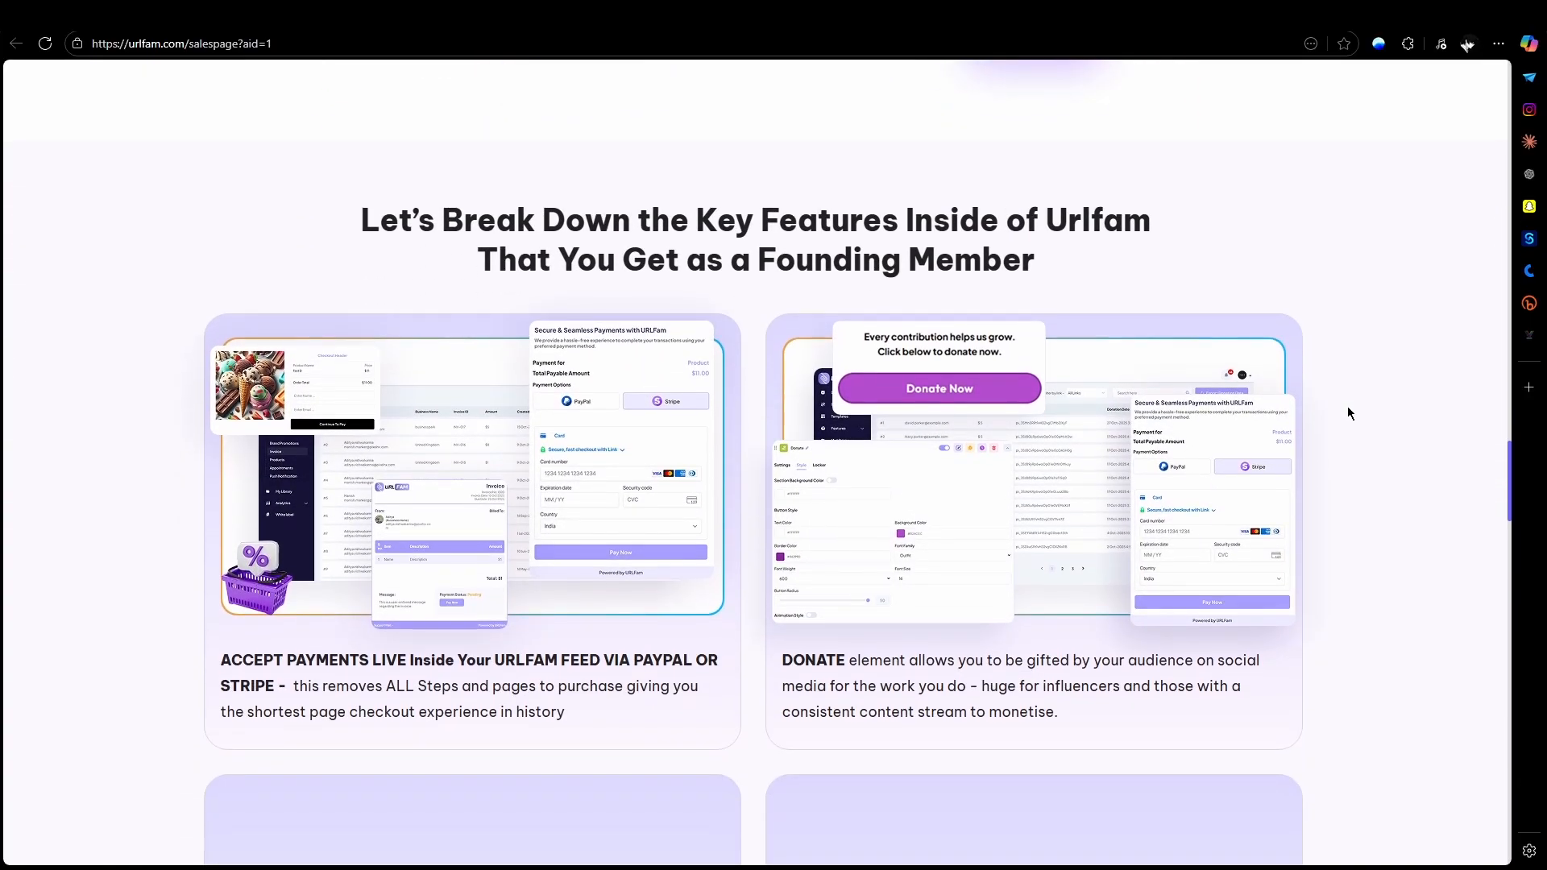
scroll(1348, 412, down, 2)
scroll(1348, 412, down, 2)
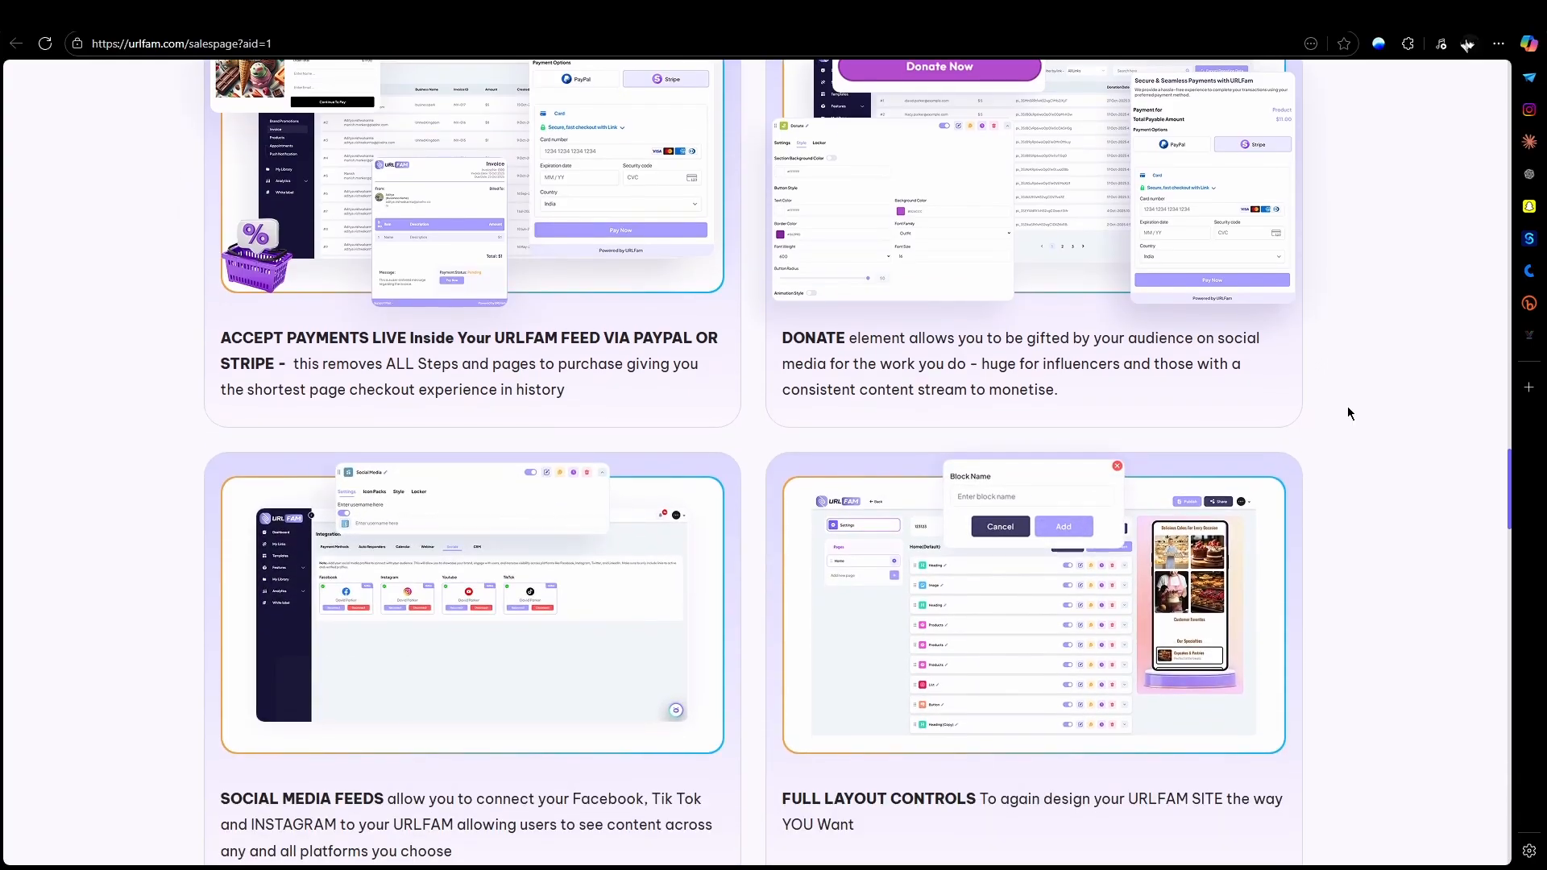
scroll(1348, 409, down, 6)
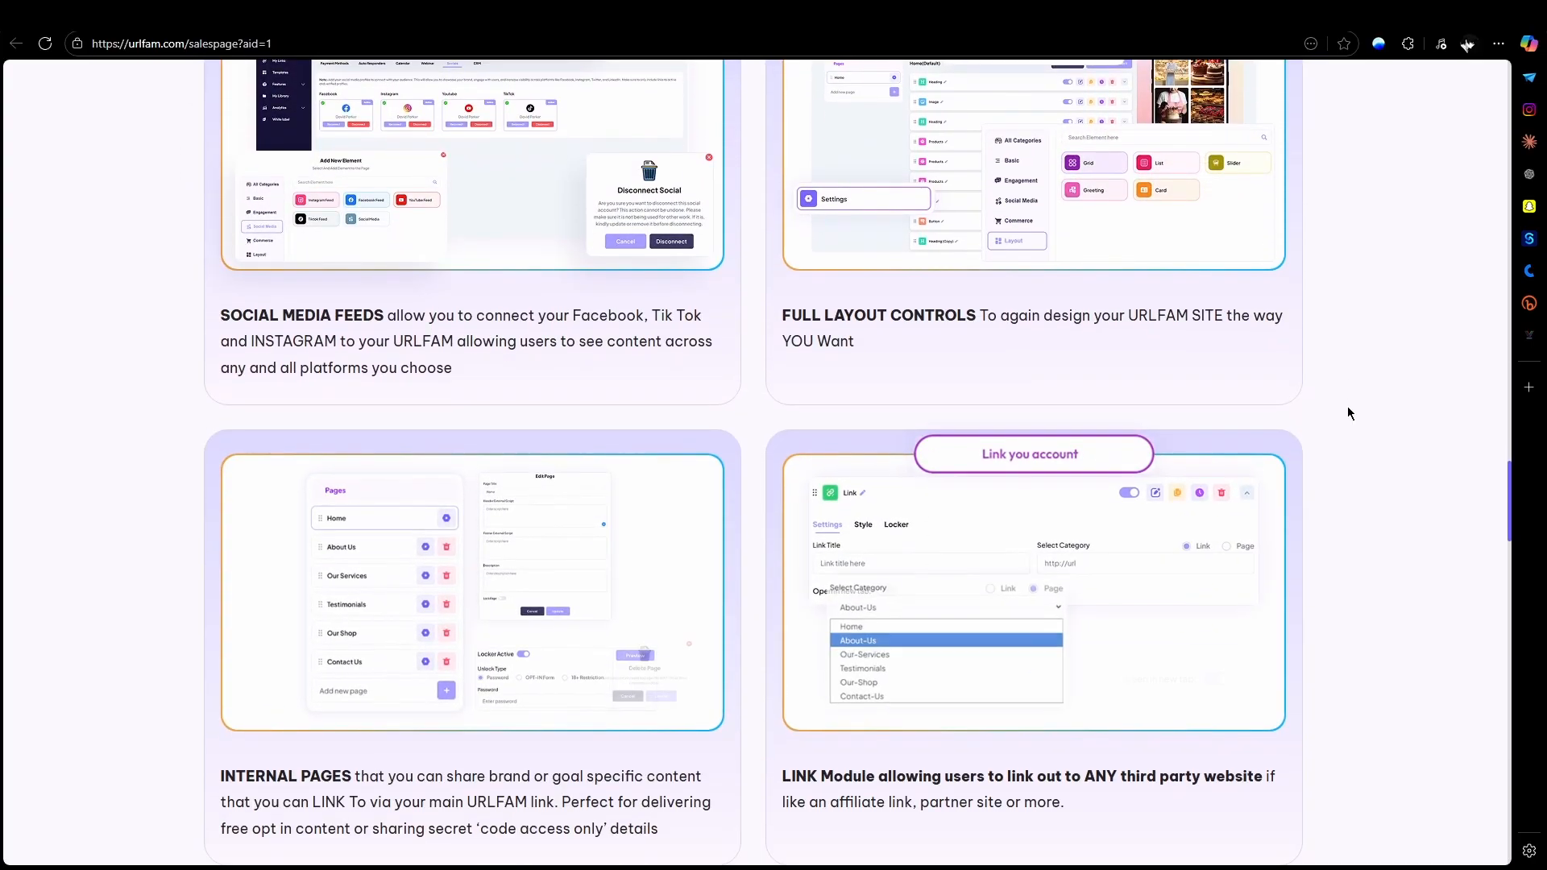
scroll(1347, 411, down, 6)
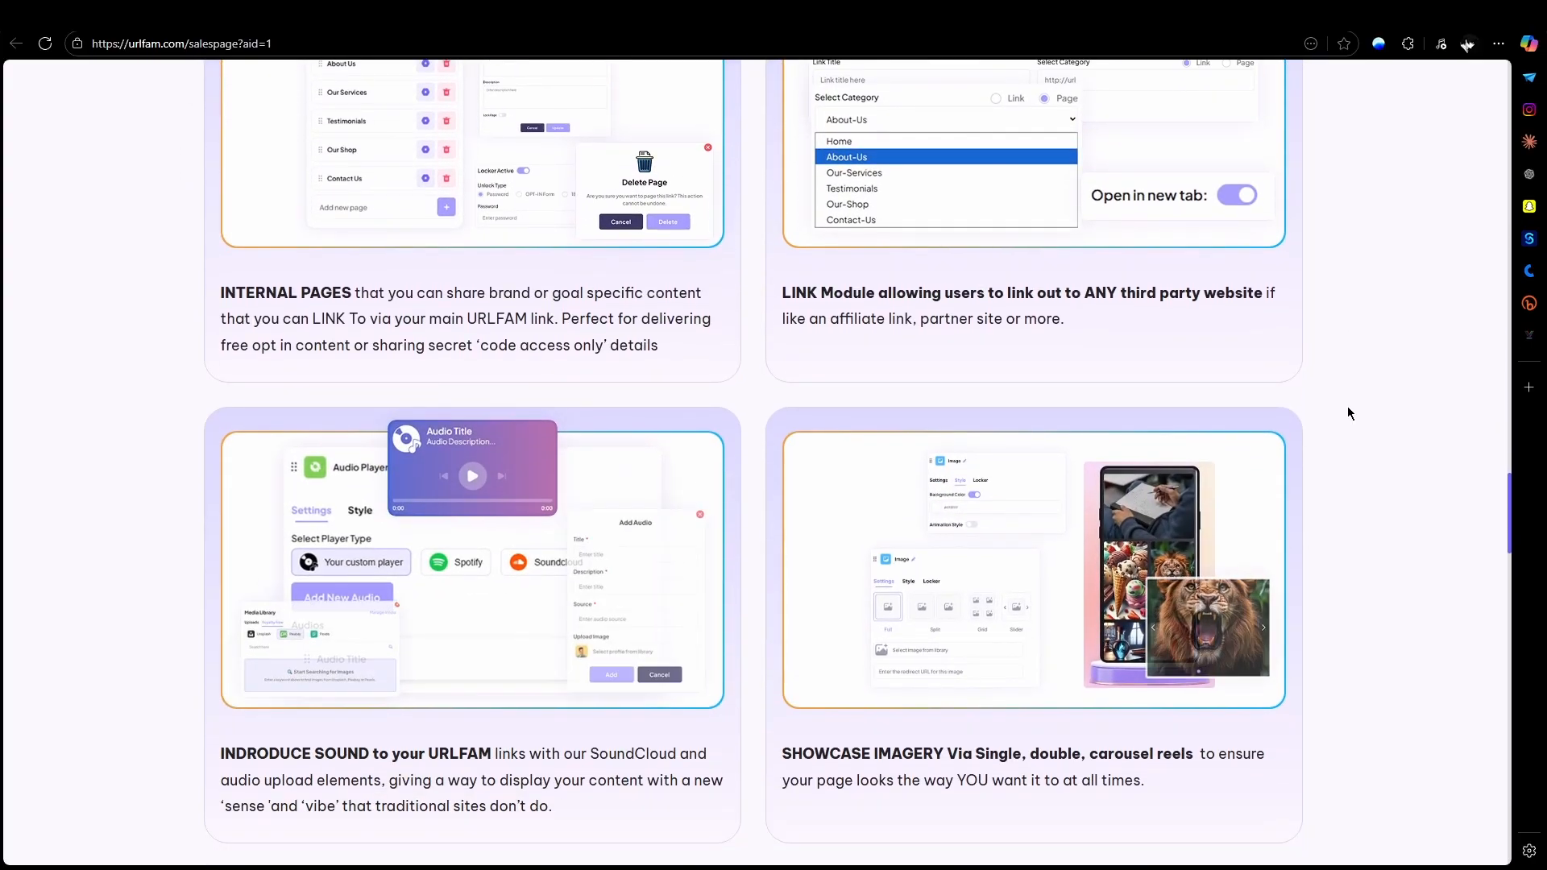
Step: Read the feature descriptions on video integration, QR codes, drip-feed content, surveys, calendar bookings, animations, content locking and autoresponders
scroll(1347, 410, down, 5)
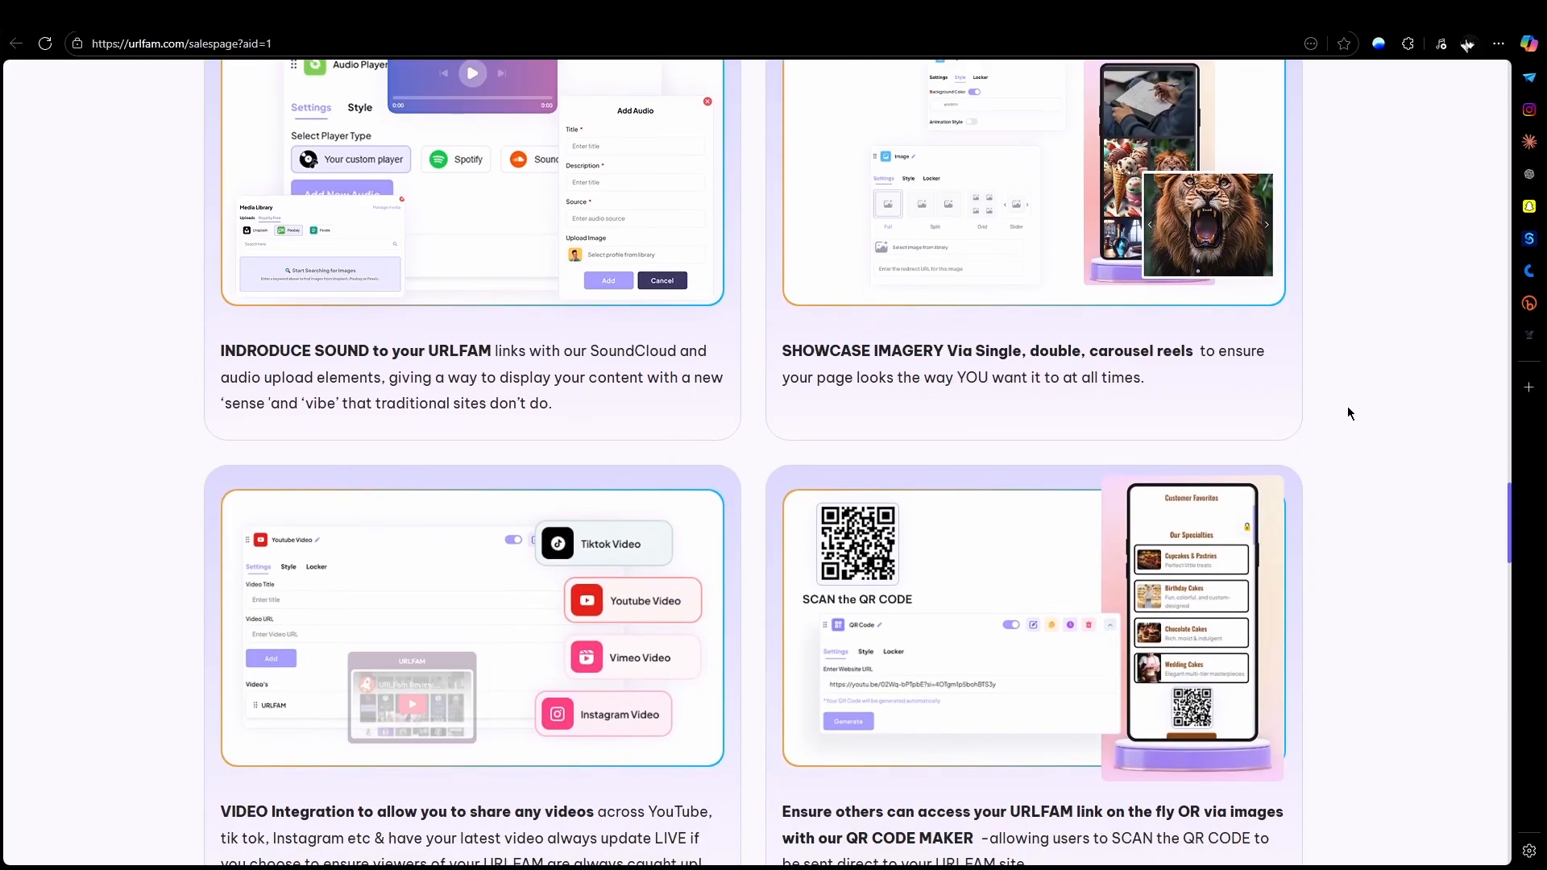
scroll(1348, 409, down, 8)
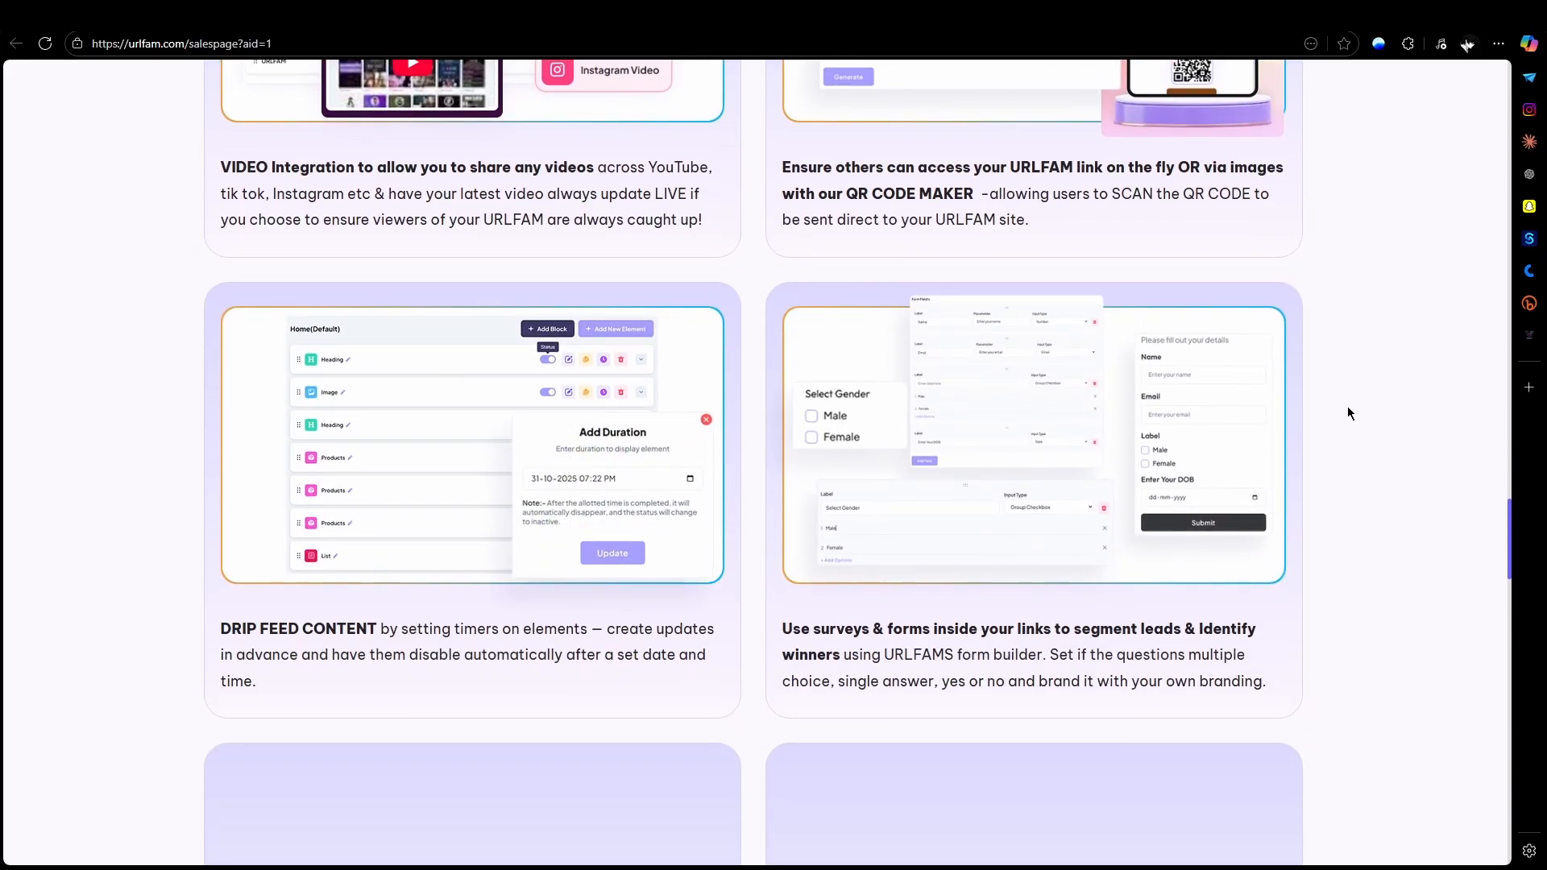
scroll(1347, 409, down, 5)
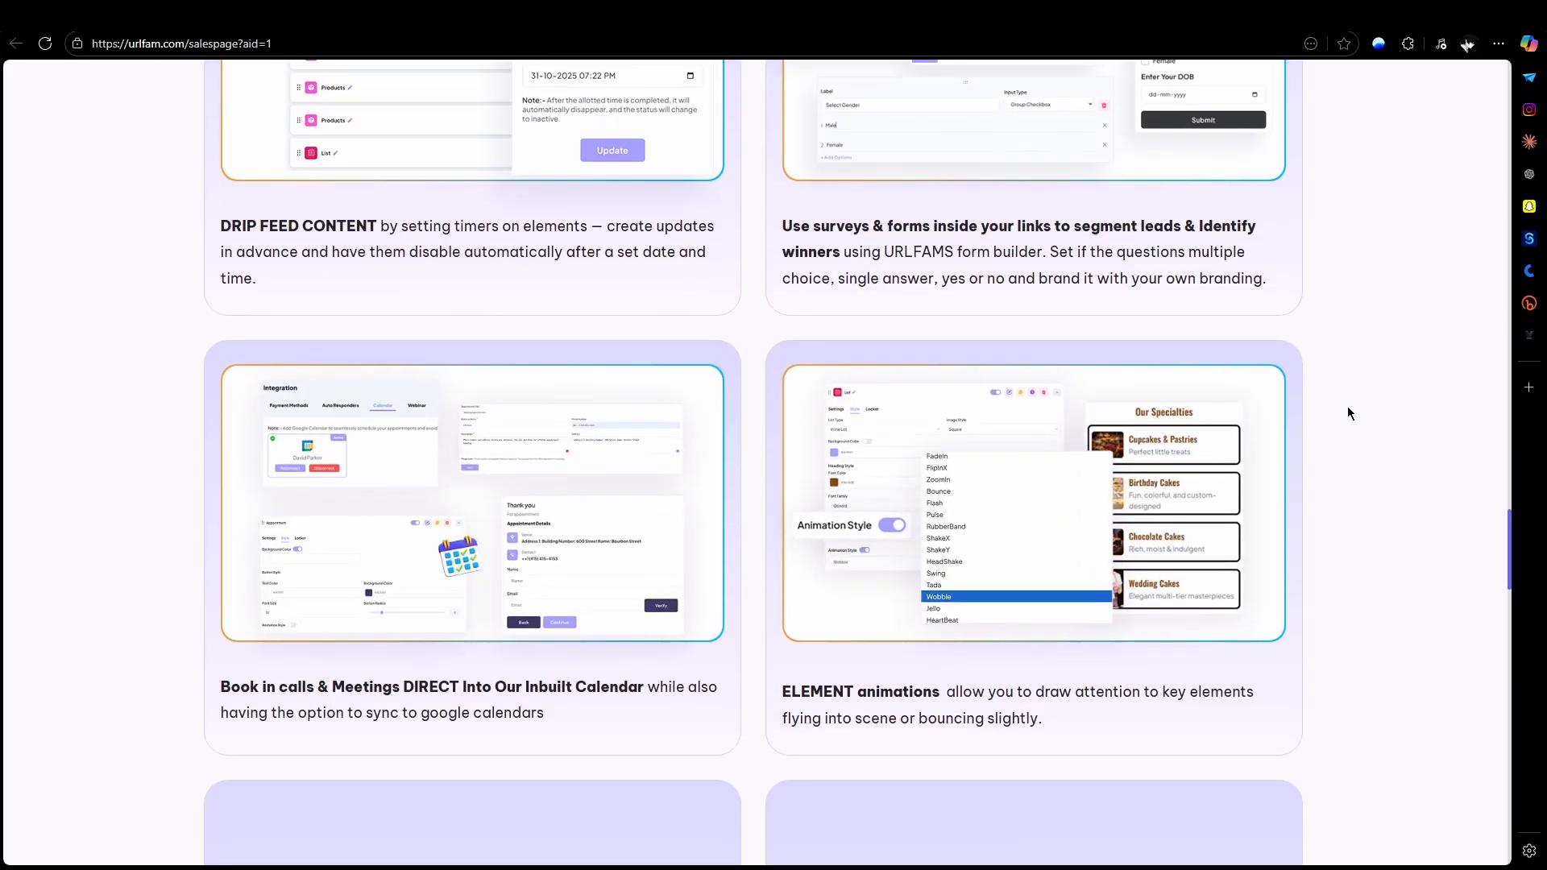
scroll(1347, 409, down, 7)
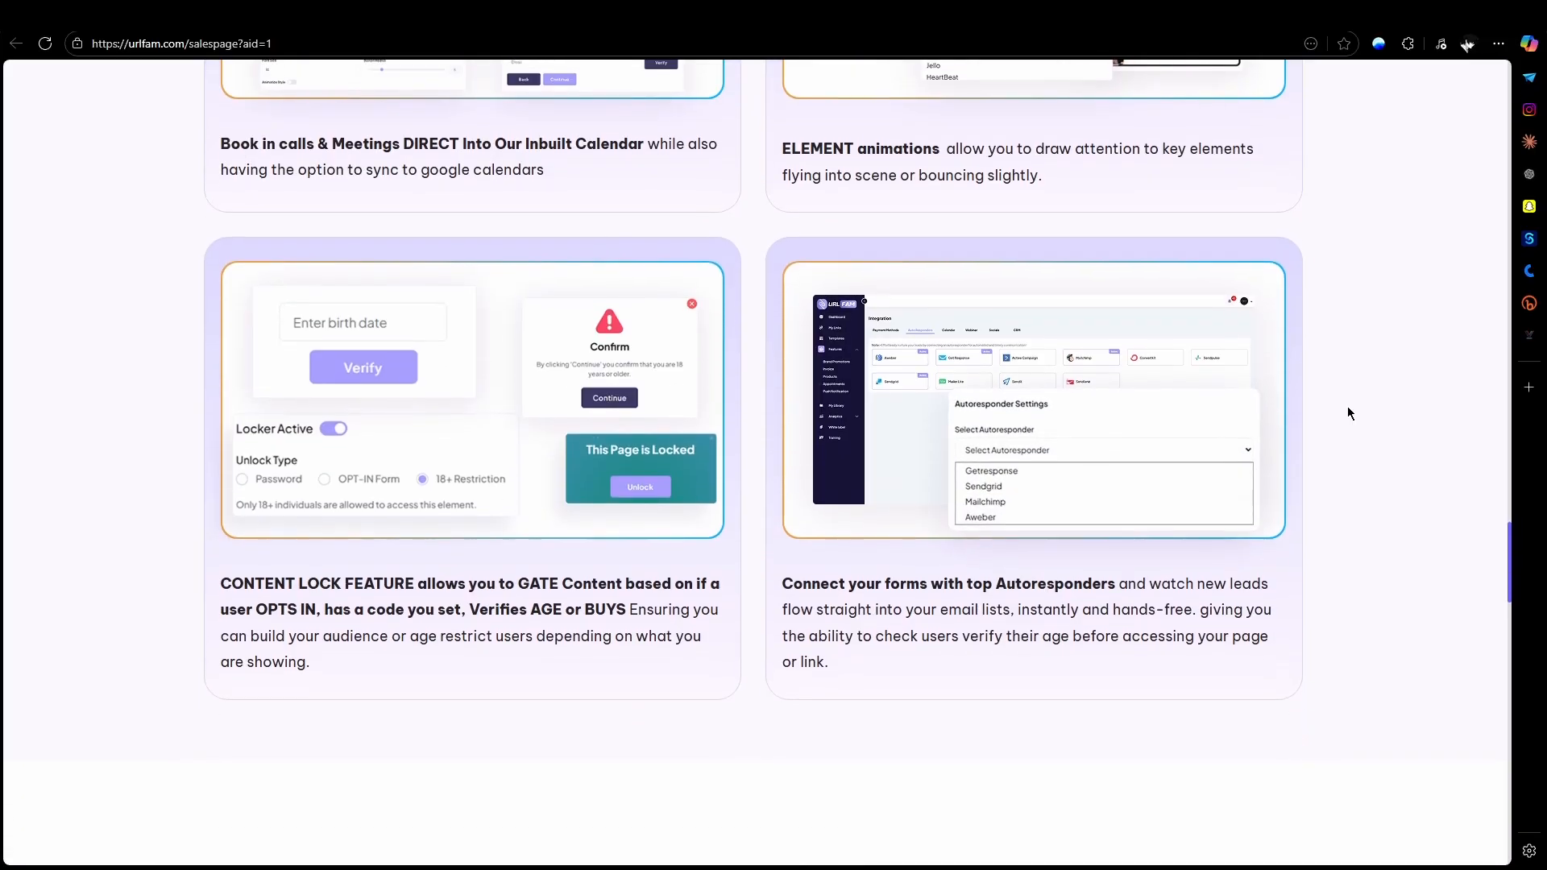
scroll(1349, 408, down, 1)
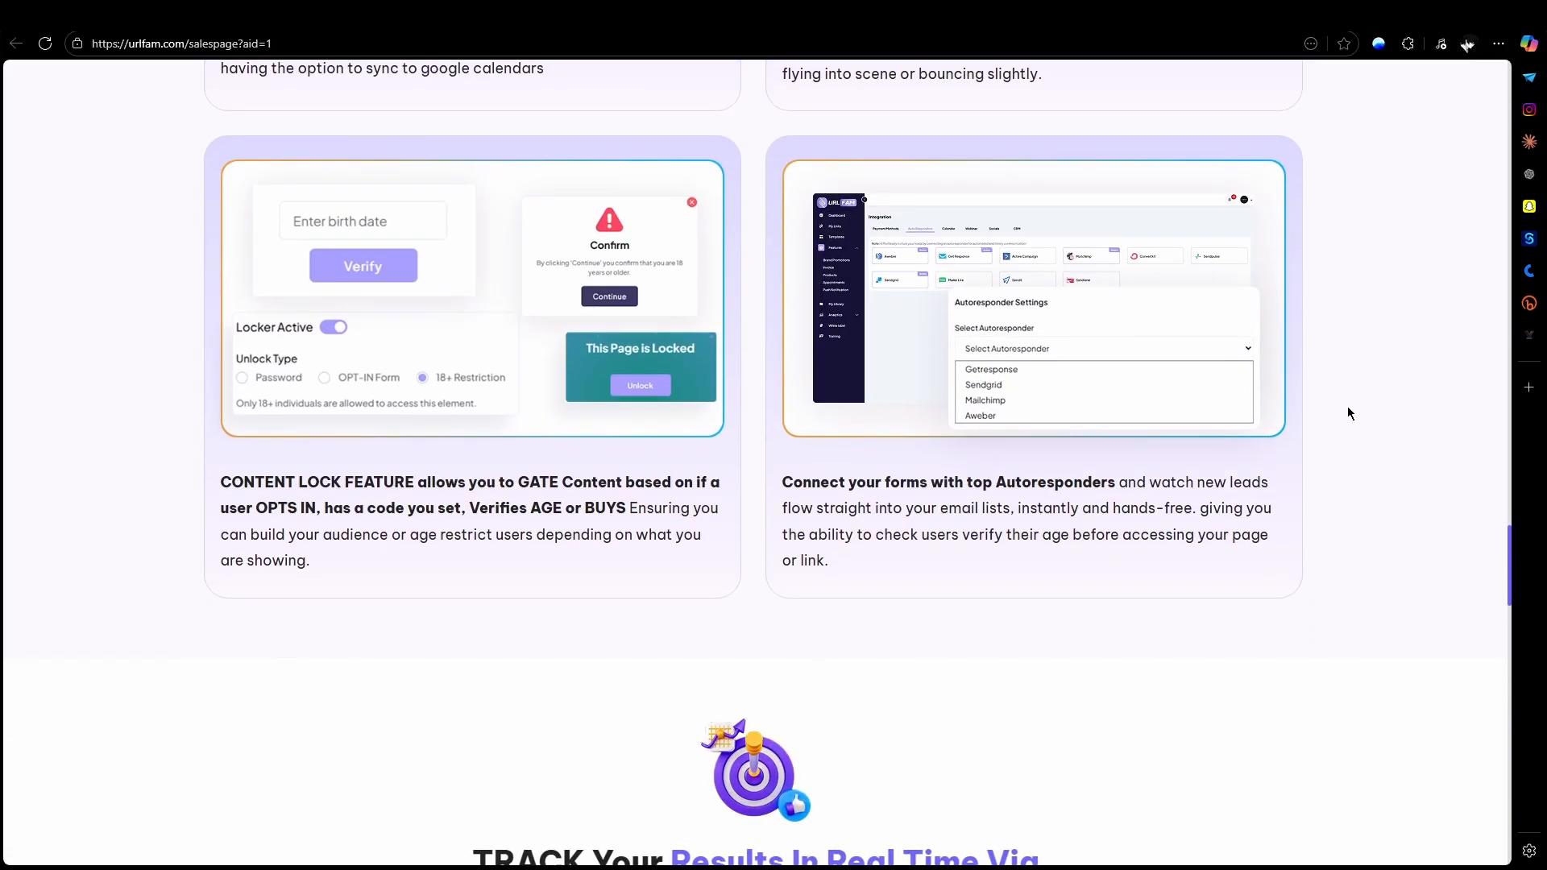
Step: Examine the real-time result tracking section, covering opt-ins, appointments, form responses, link analytics, purchases and donations
scroll(1348, 407, down, 3)
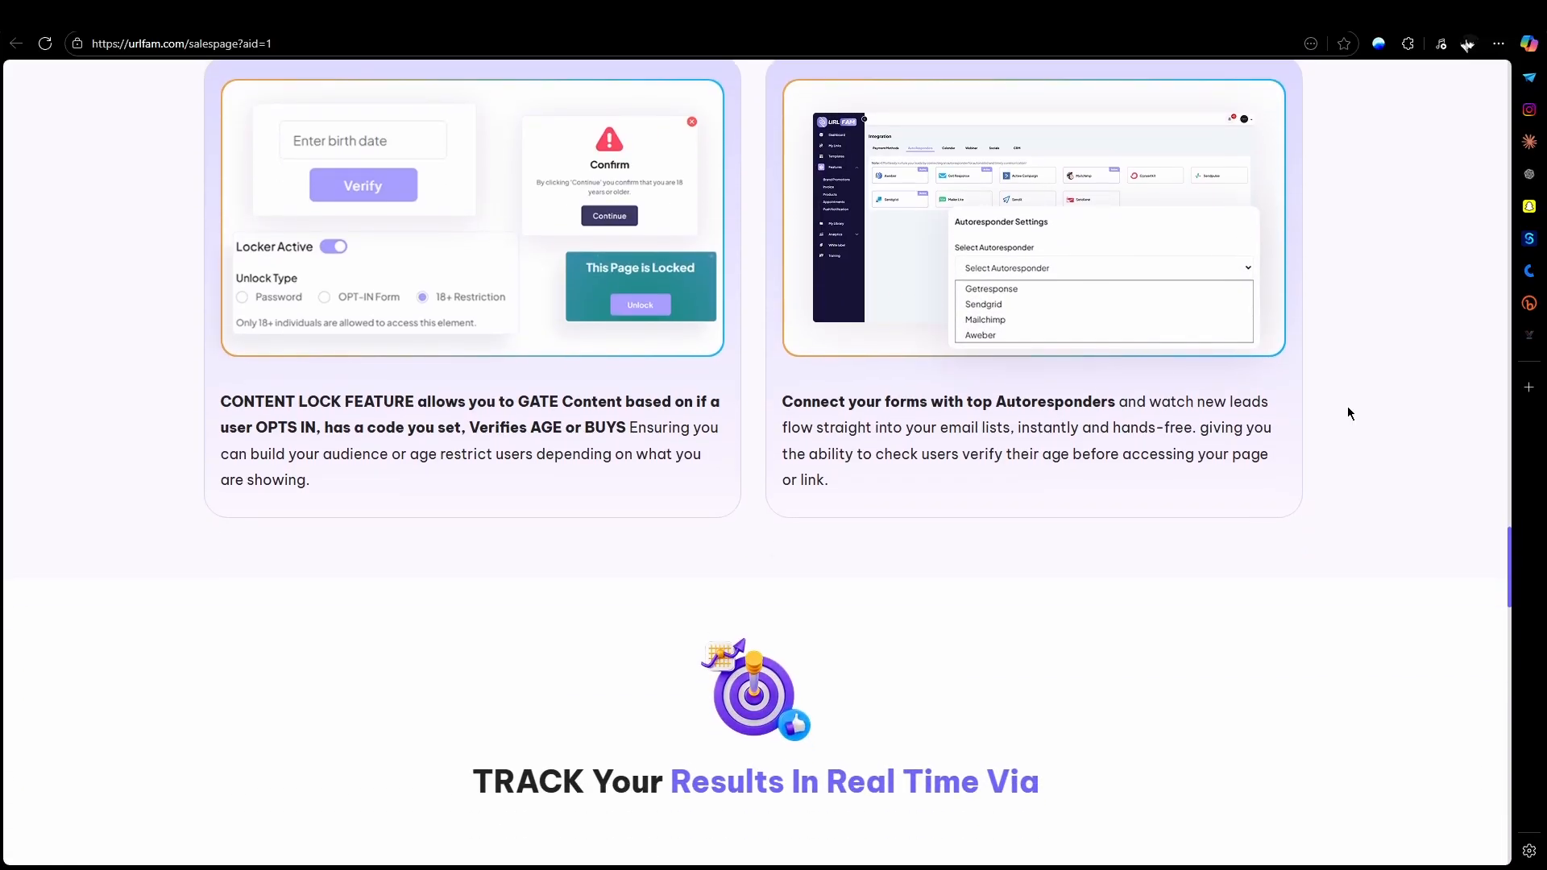
scroll(1349, 408, down, 3)
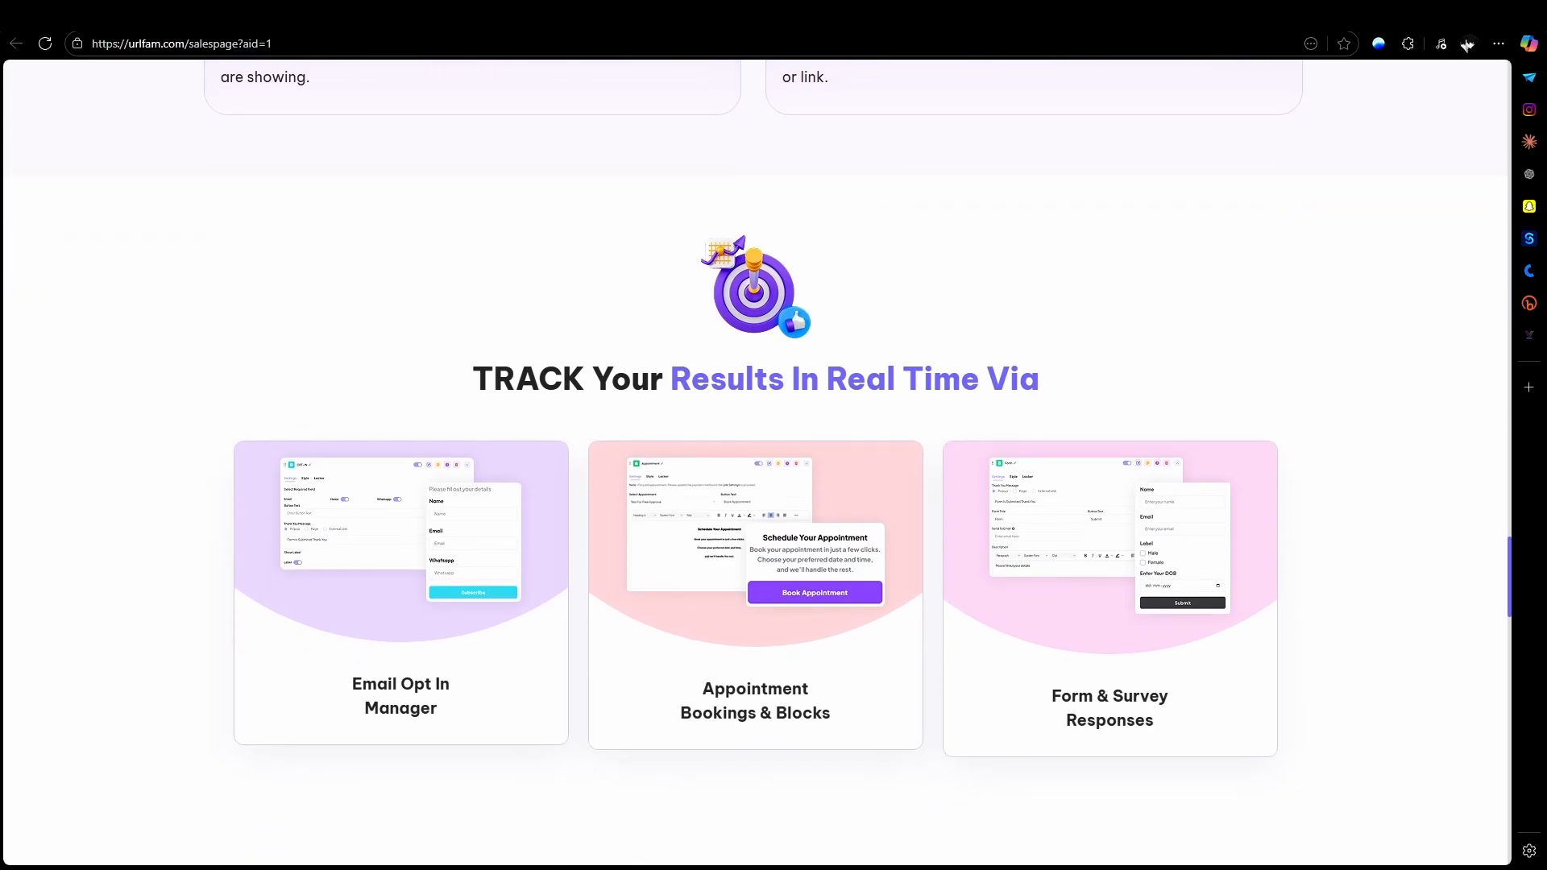
scroll(1391, 588, down, 3)
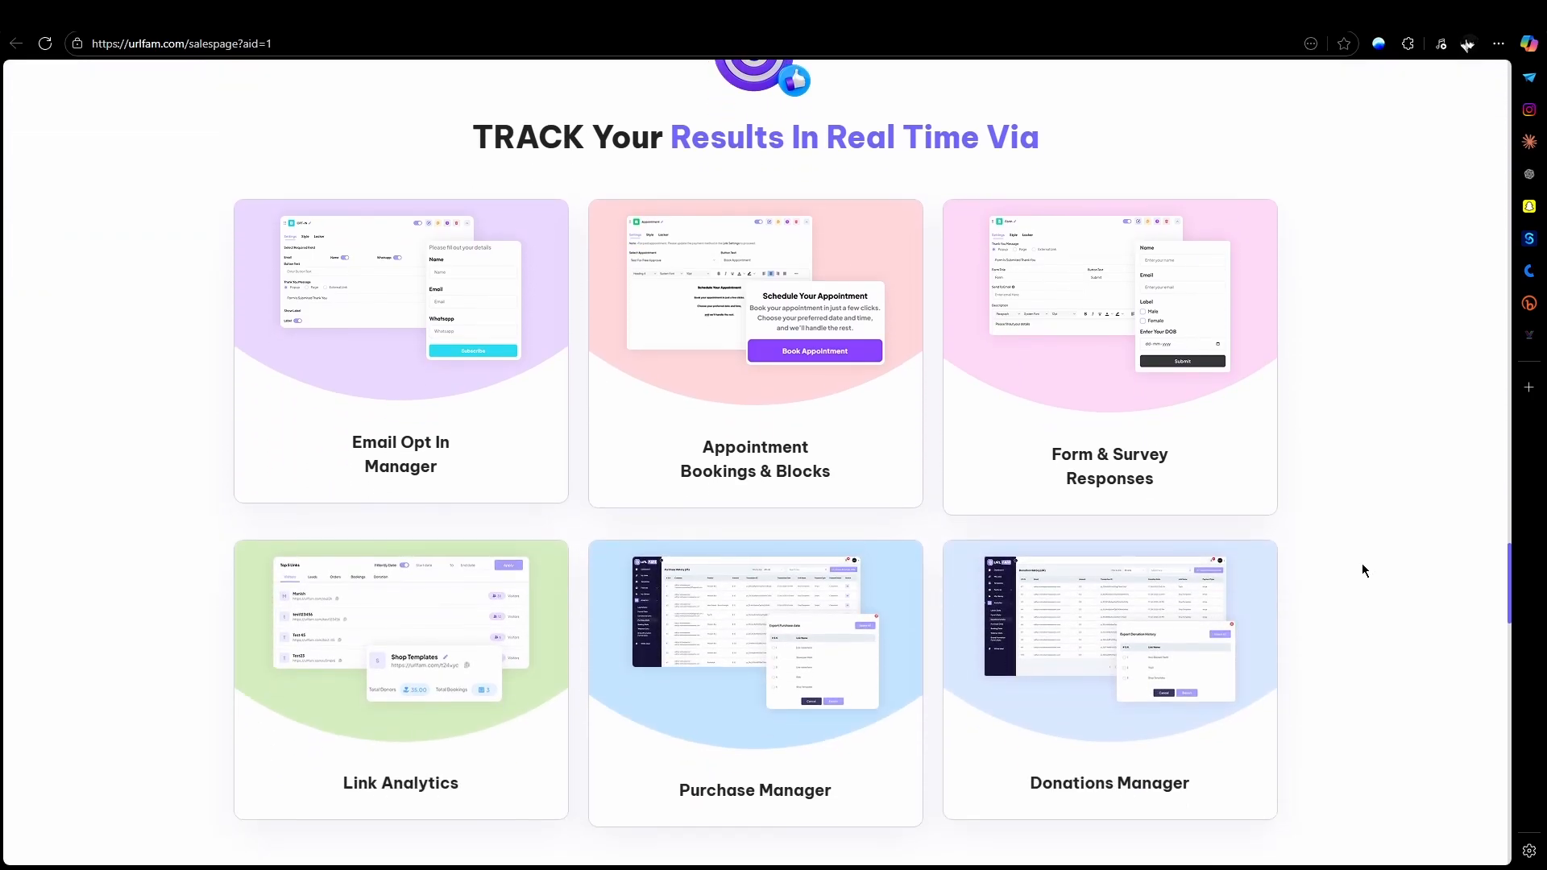
scroll(1361, 571, down, 1)
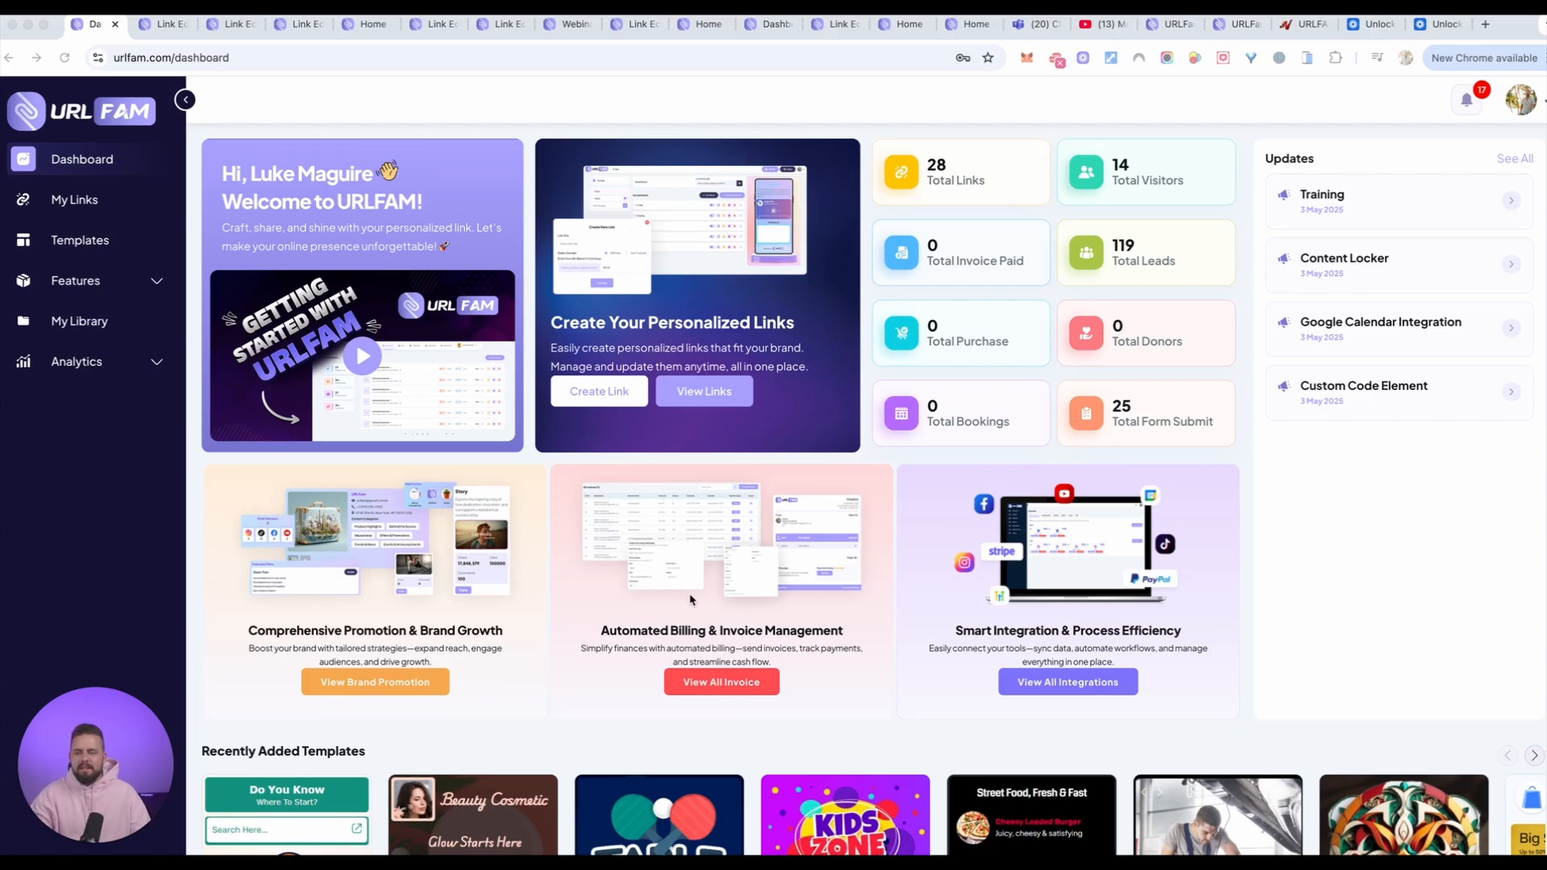
Step: Examine the URLFAM dashboard's promotion, invoice and integration cards, recently added templates and Top 5 Links by visitors
scroll(961, 571, down, 5)
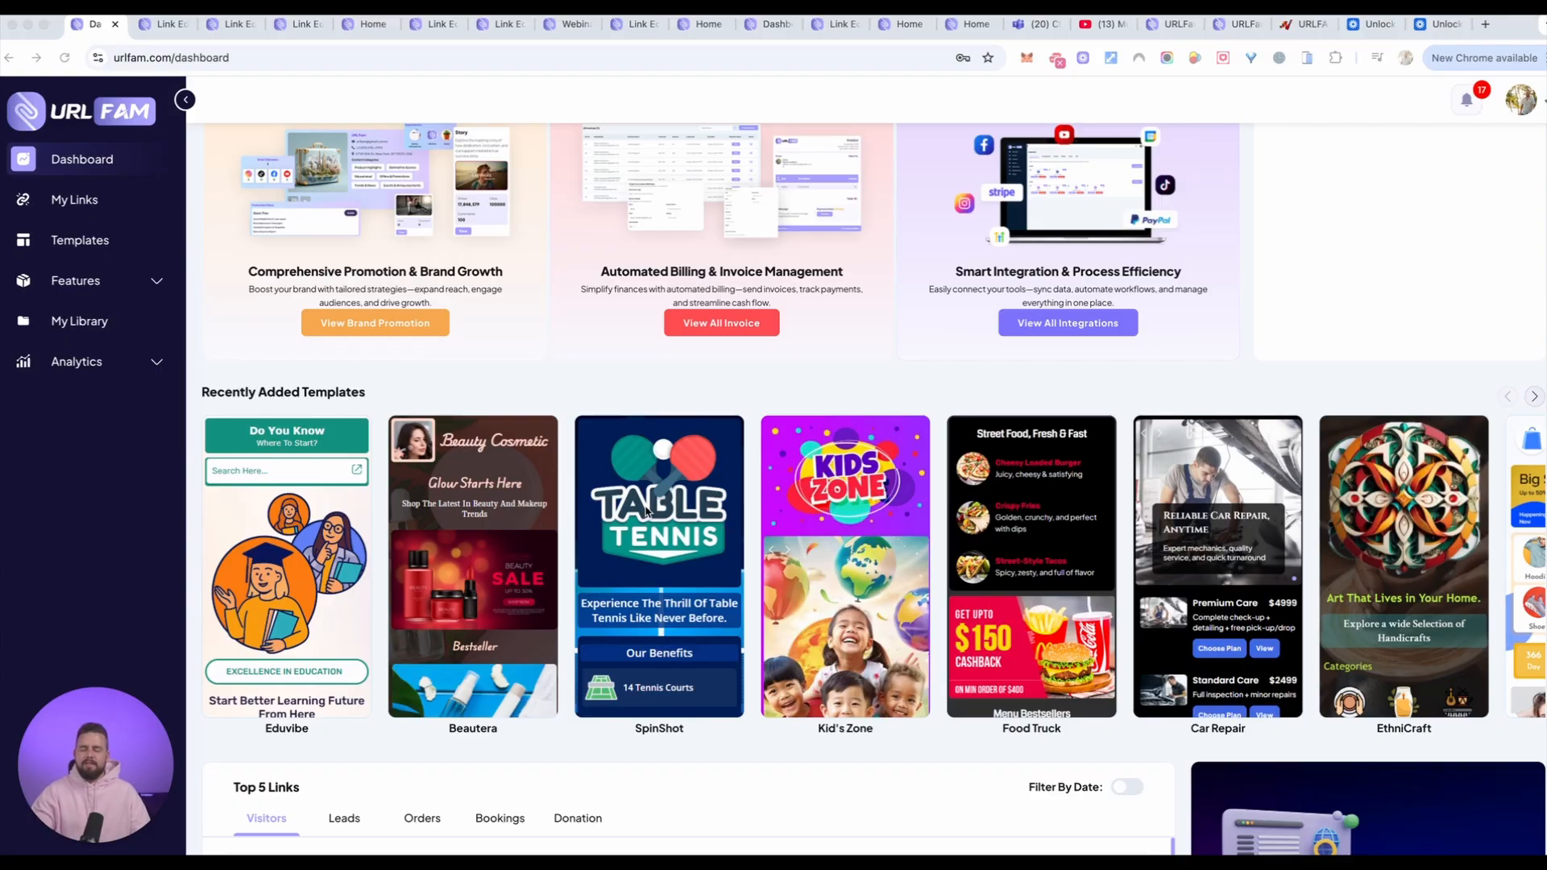
scroll(833, 560, down, 2)
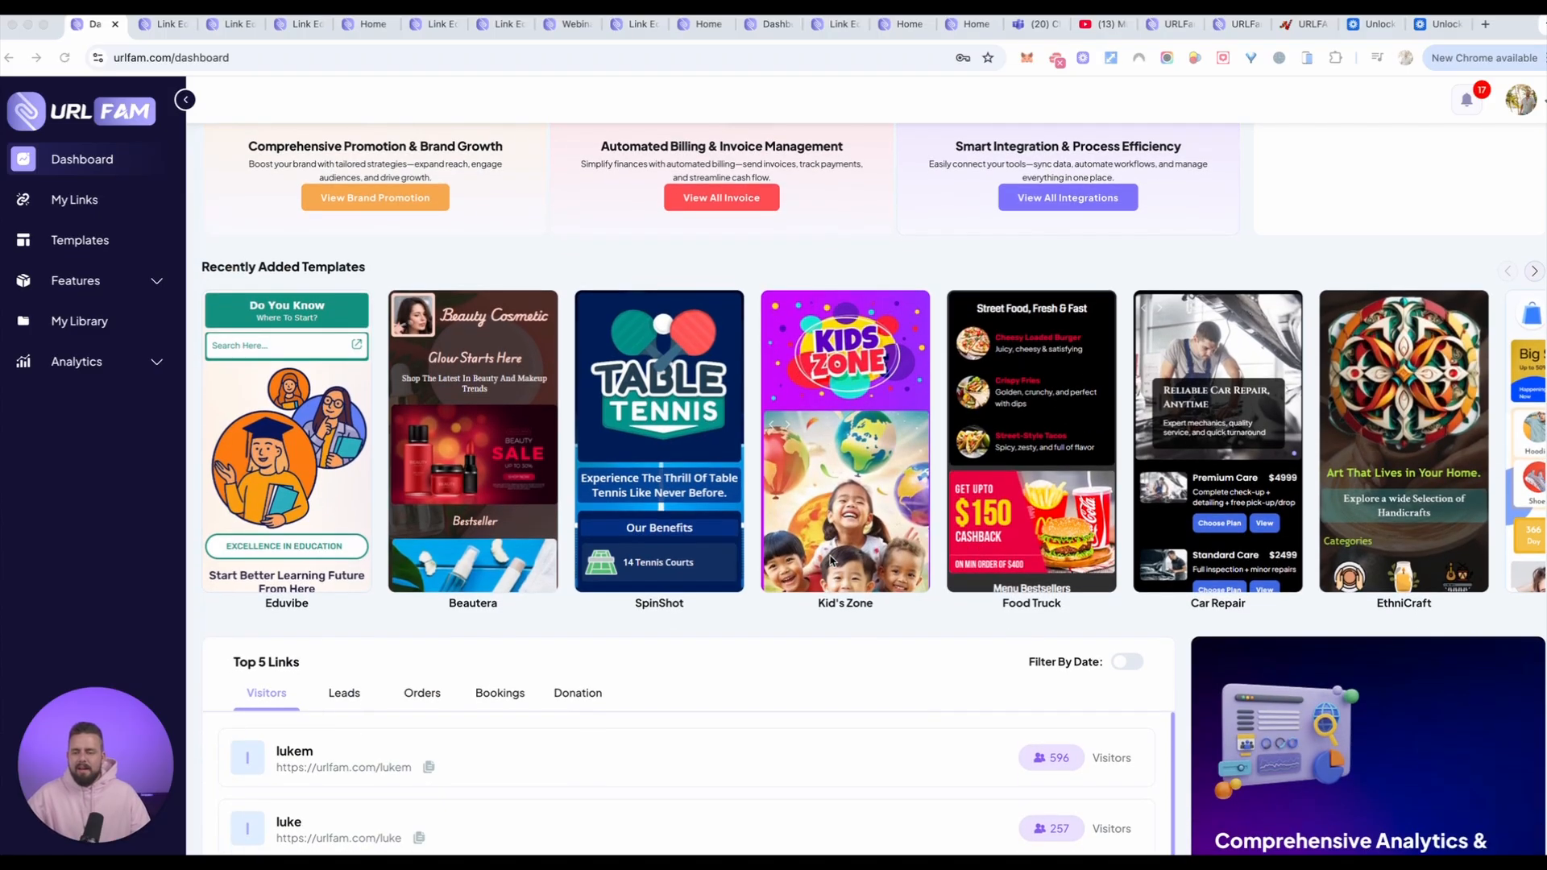
scroll(830, 562, down, 2)
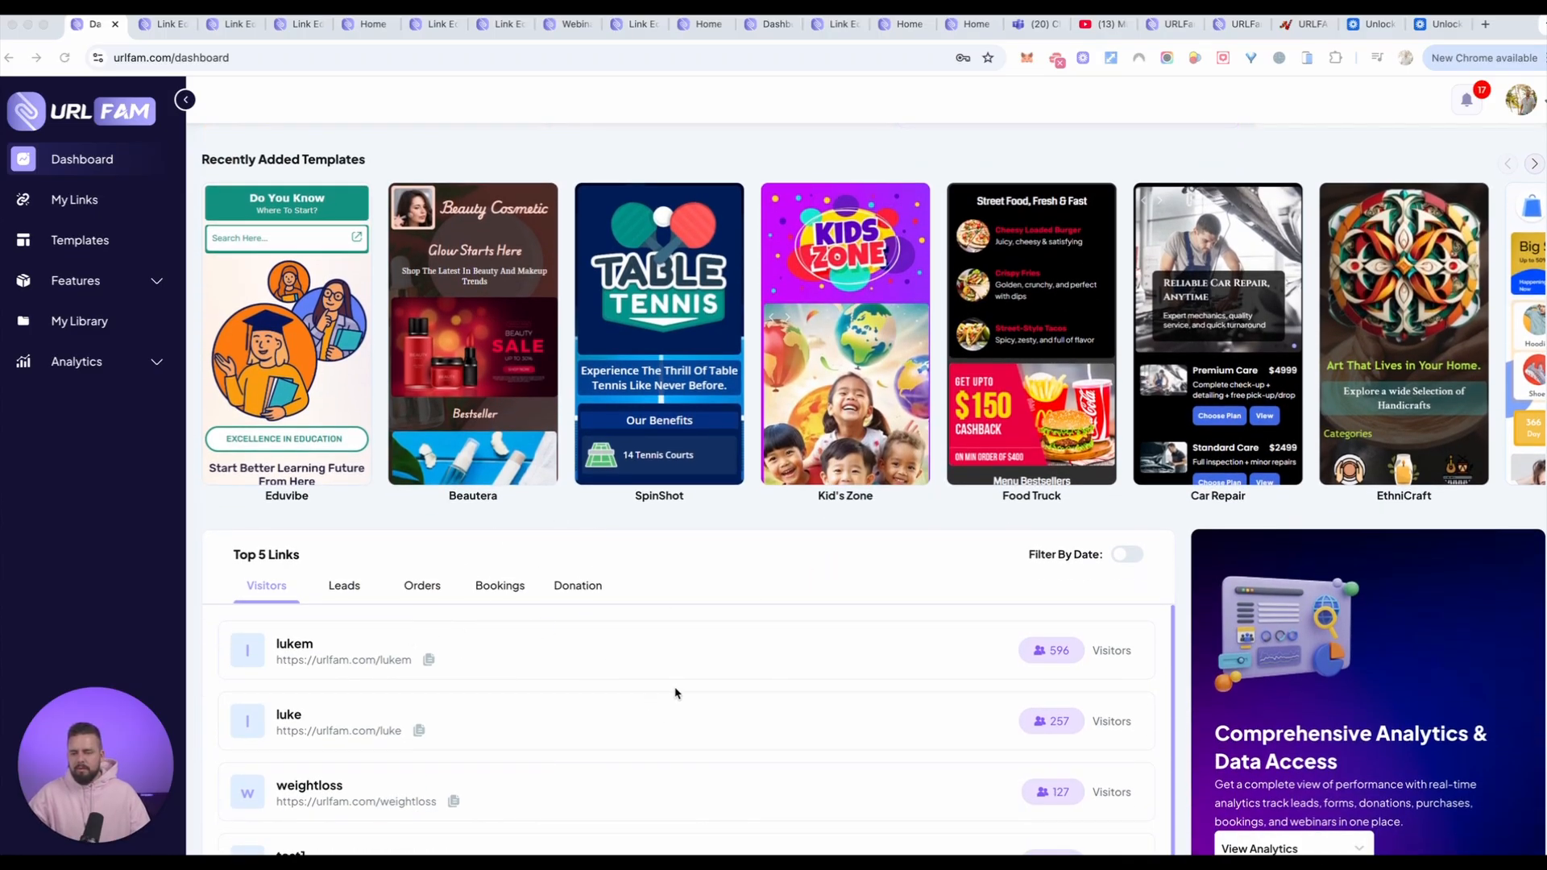
scroll(642, 639, up, 2)
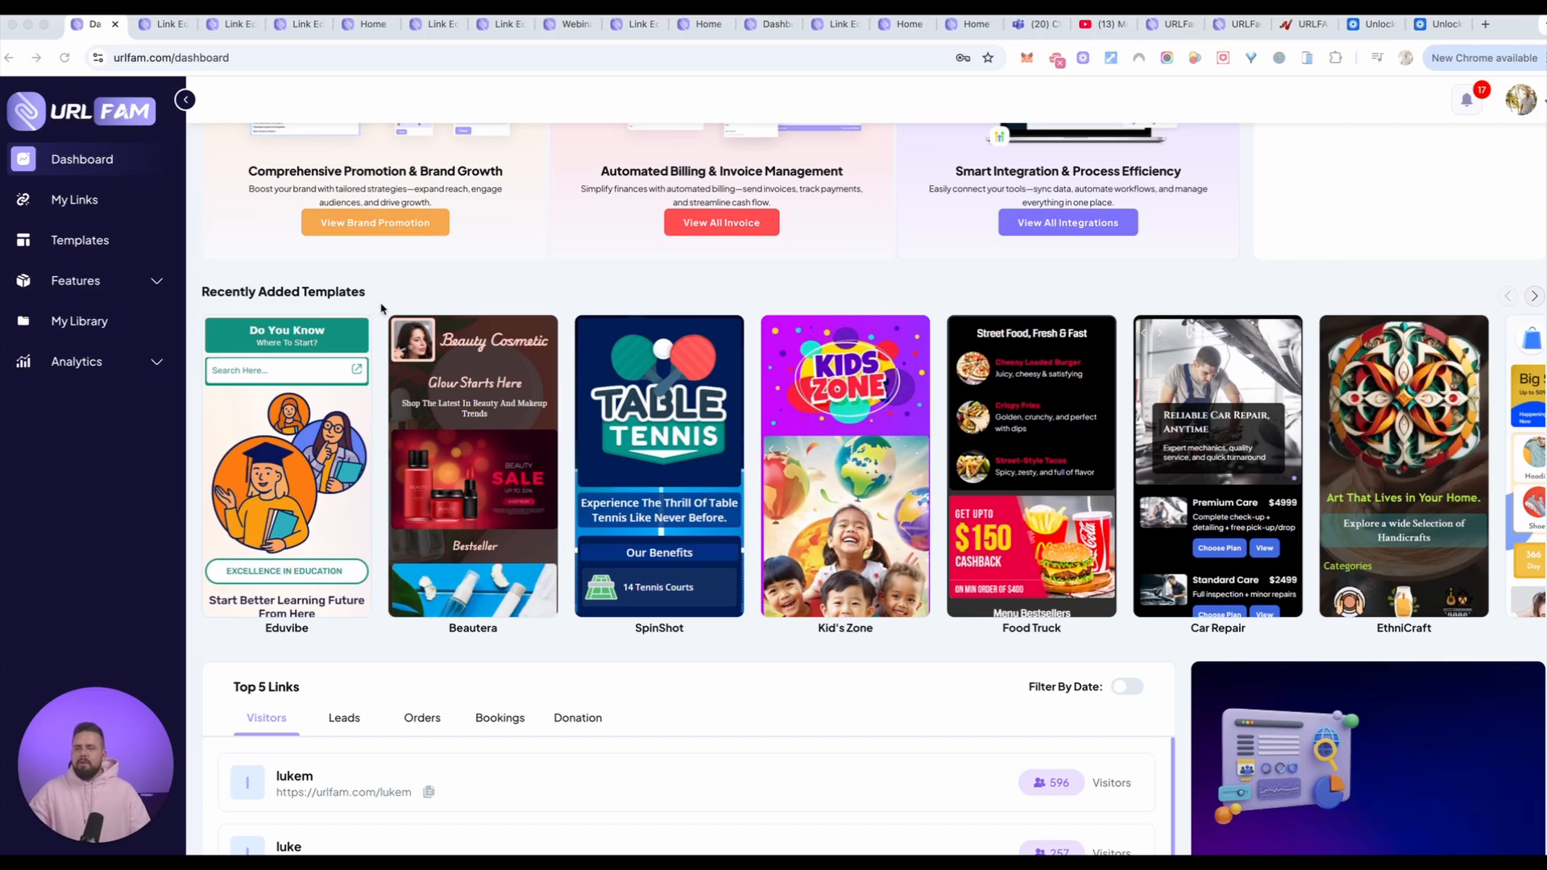
scroll(381, 309, down, 2)
scroll(323, 298, up, 4)
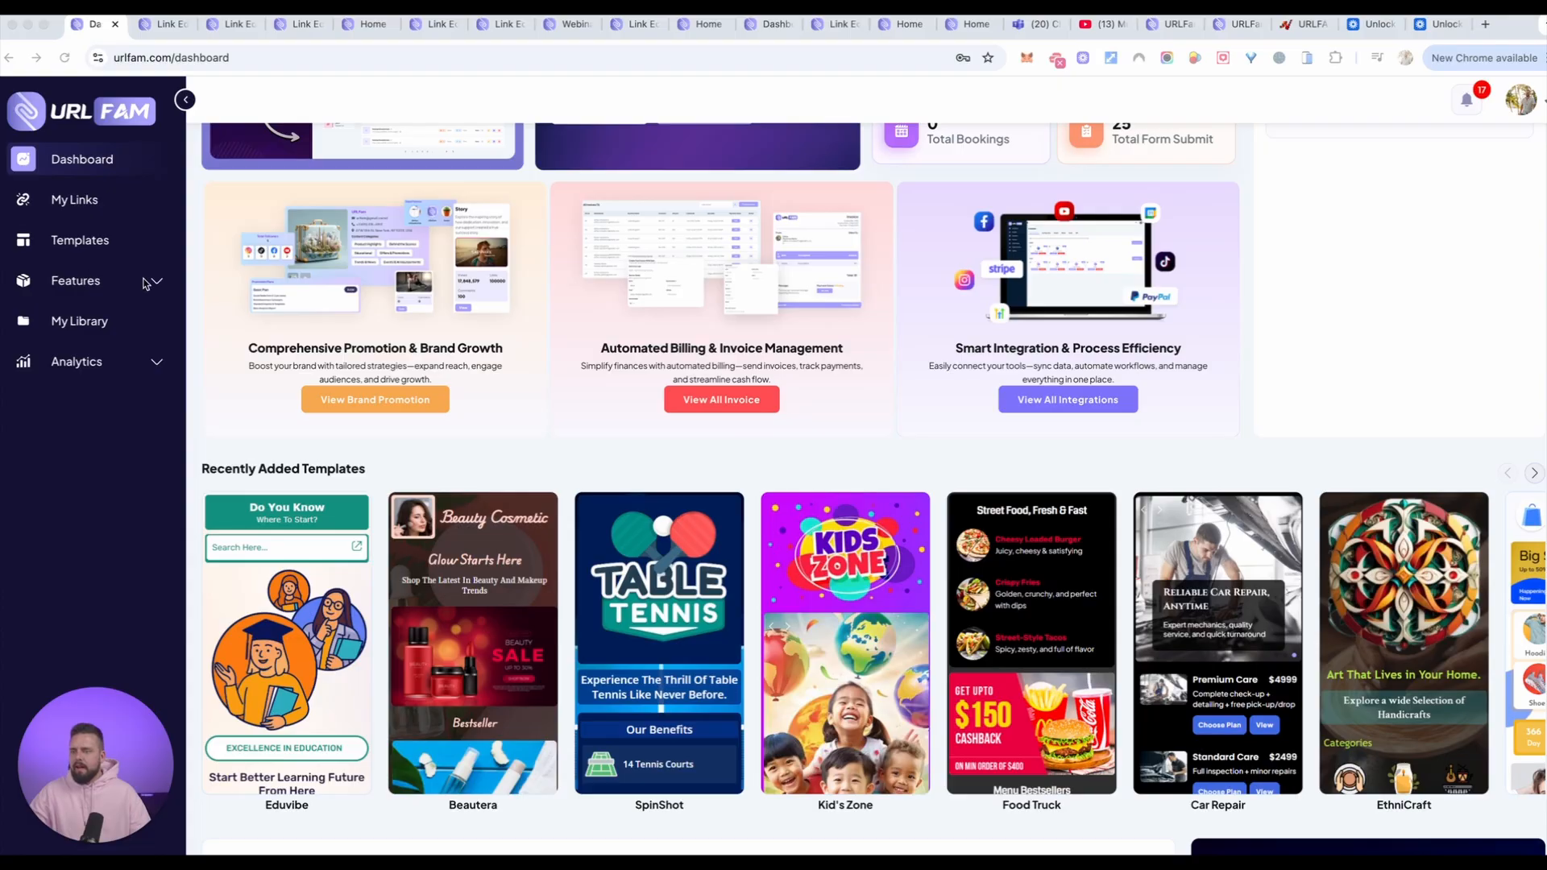
Step: Expand the Features and Analytics groups in the dashboard navigation to view the tools and data pages they contain
click(93, 282)
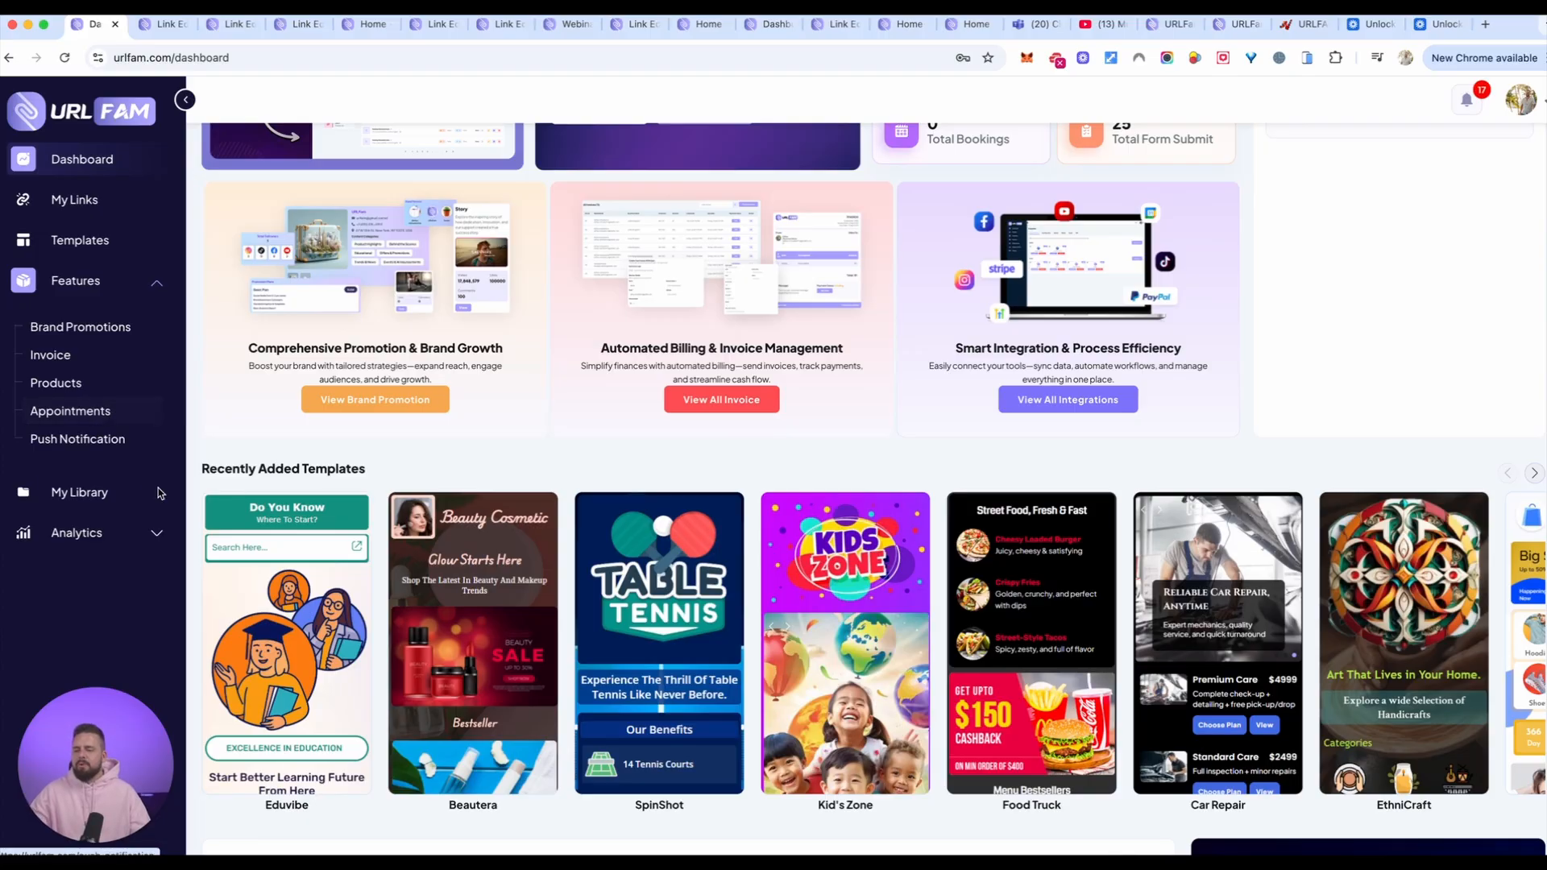
click(128, 533)
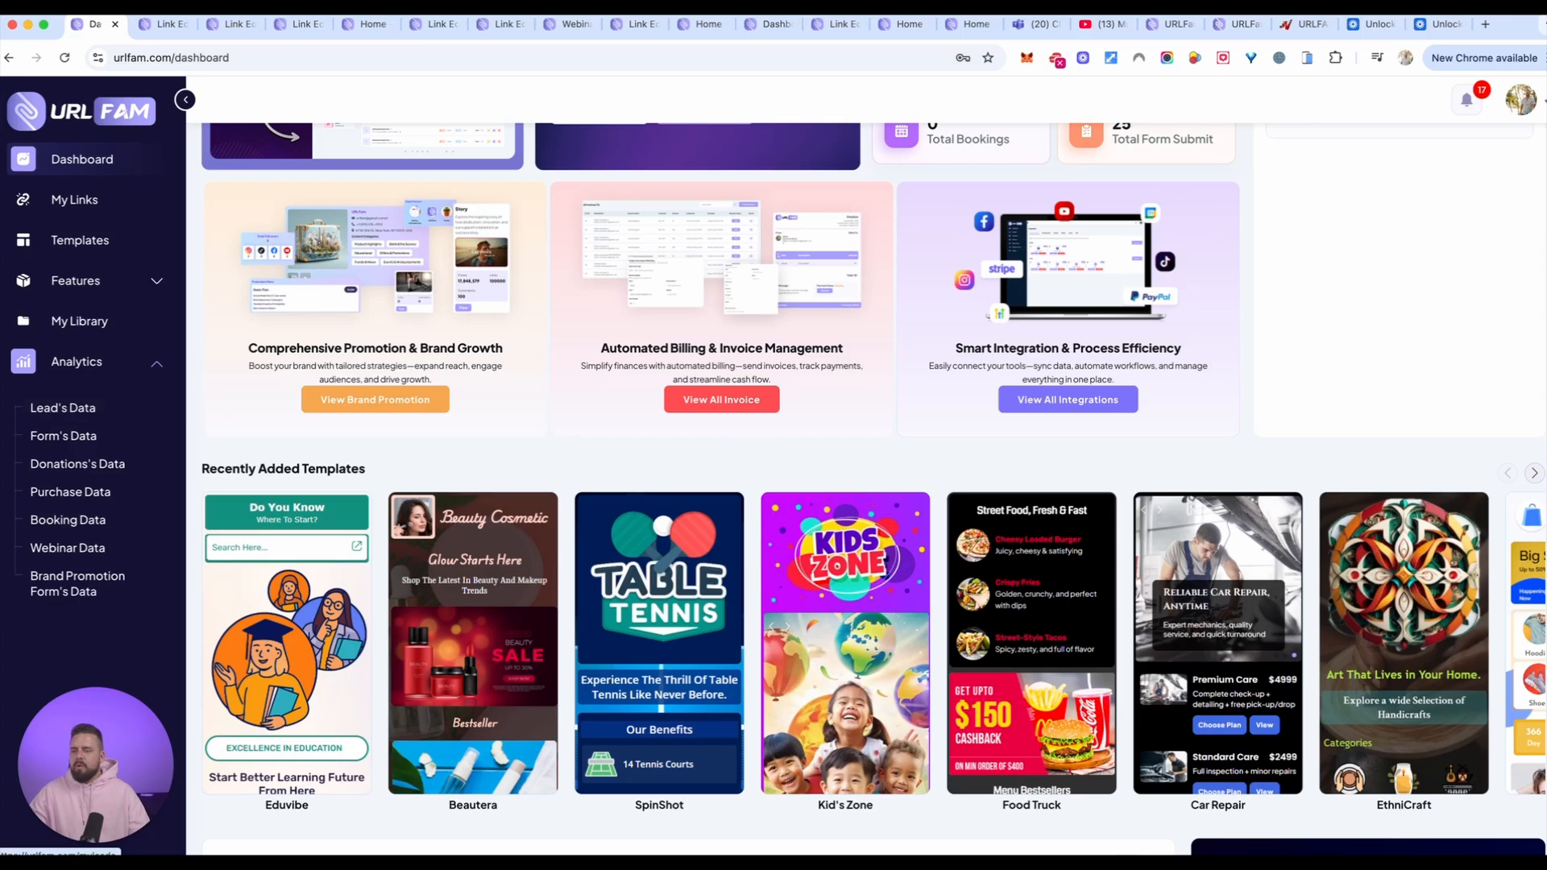
click(0, 543)
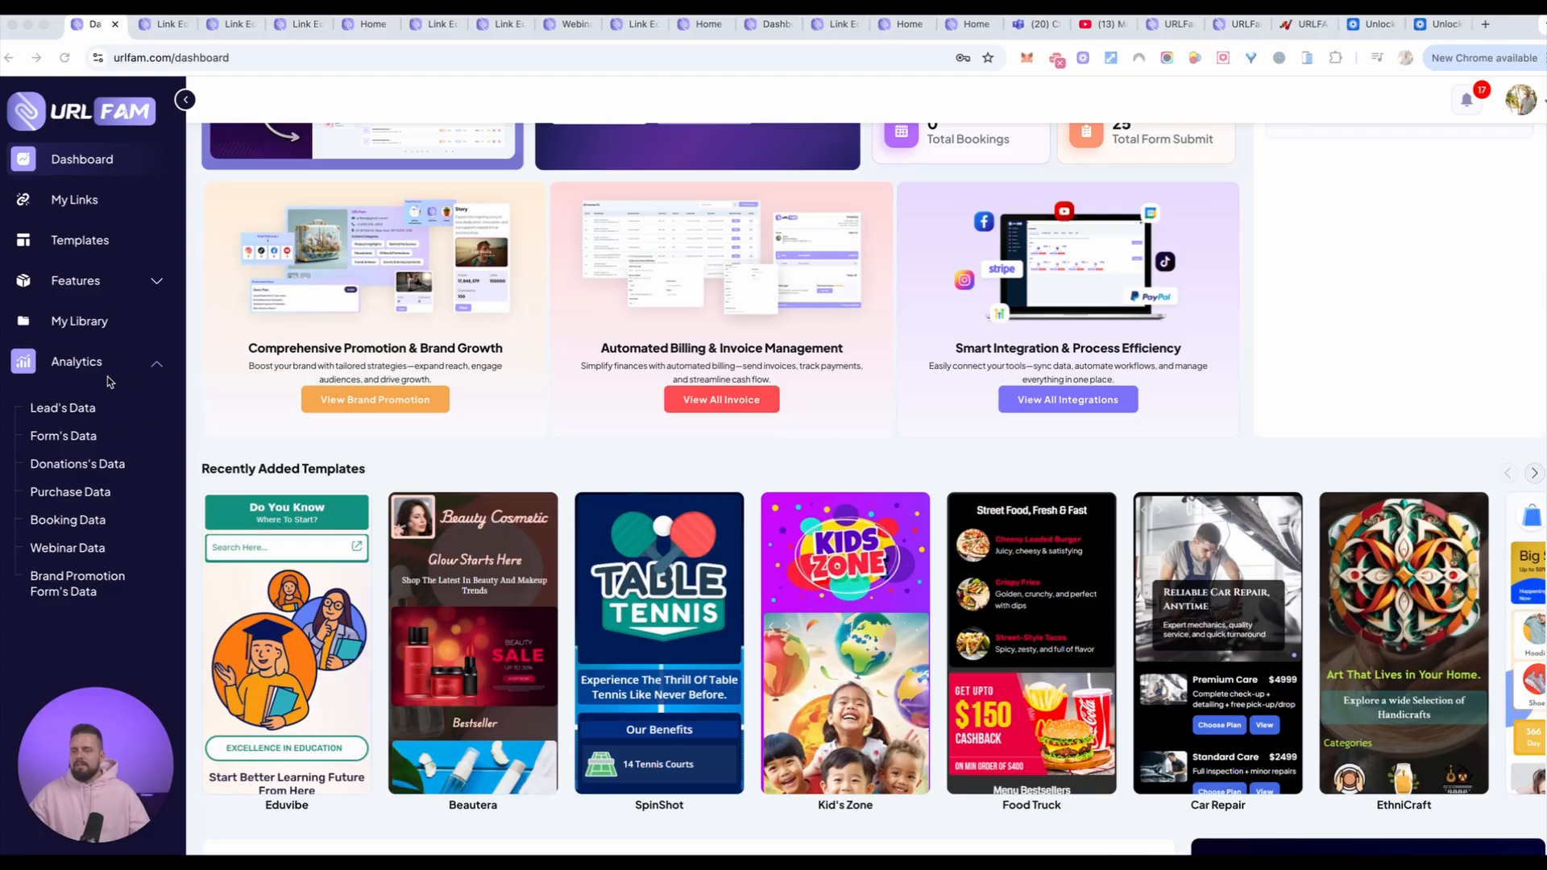
Step: Open the Templates library and browse its designs, from the business and shop templates to the personal profile templates
click(80, 239)
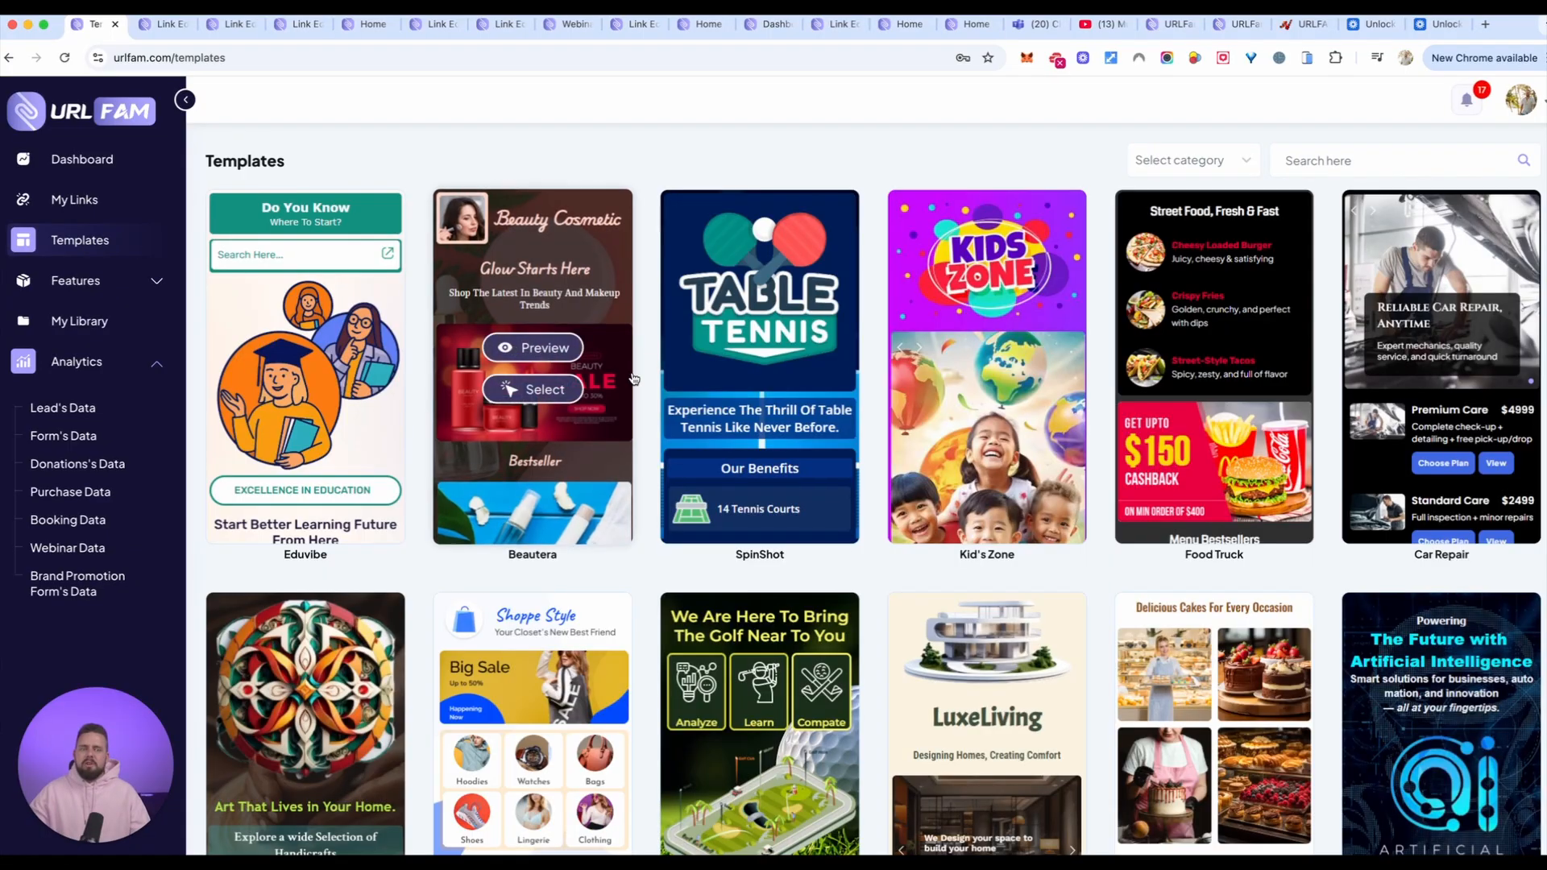
mouse_move(736, 389)
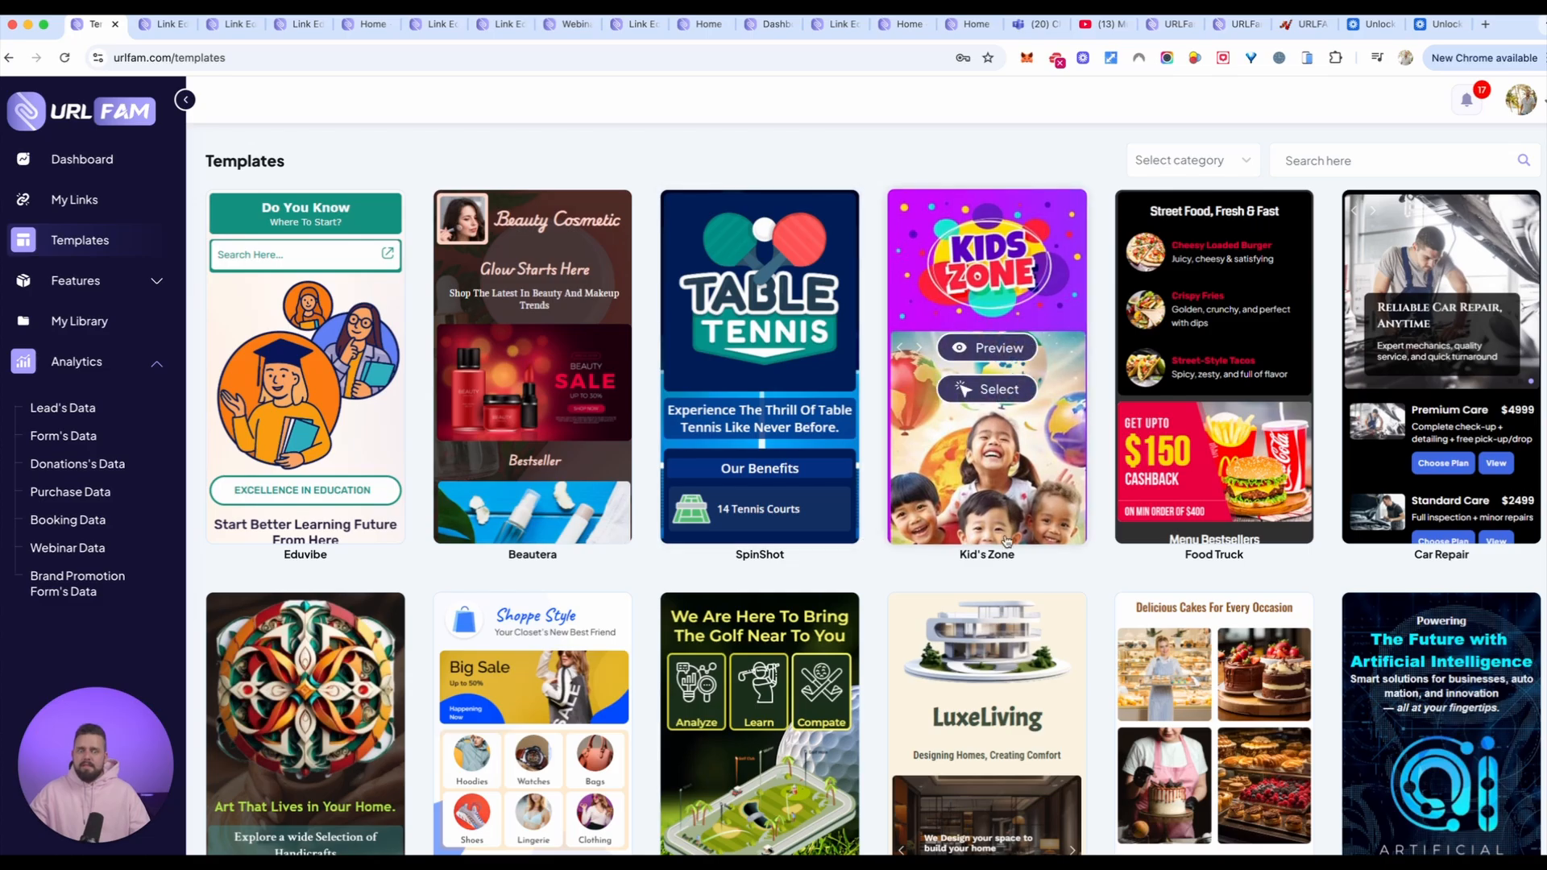
mouse_move(1137, 403)
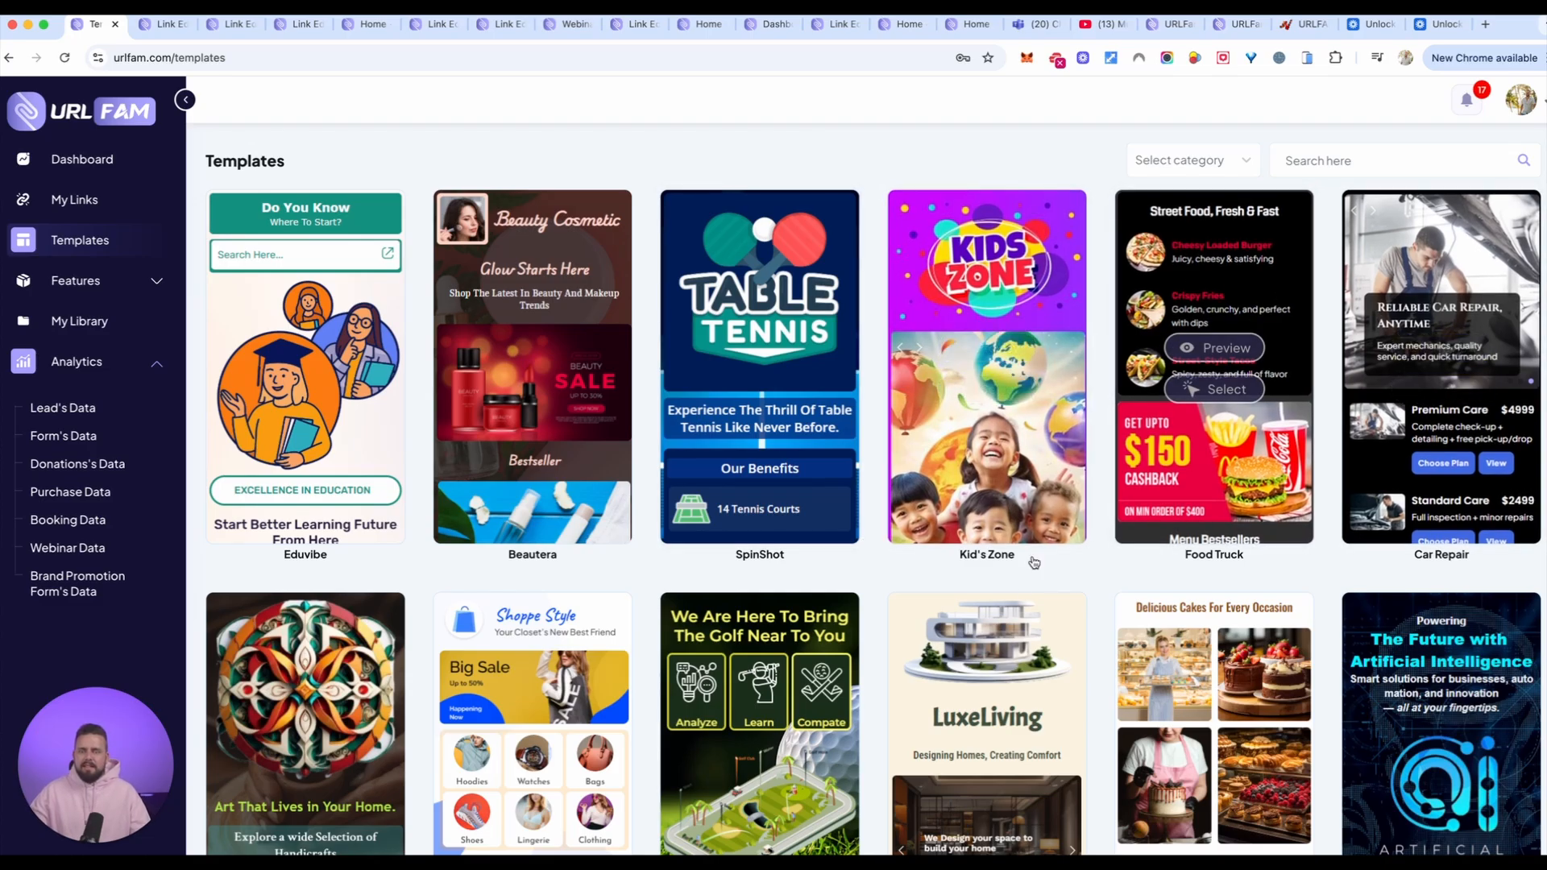
scroll(1026, 595, down, 4)
scroll(1026, 594, down, 16)
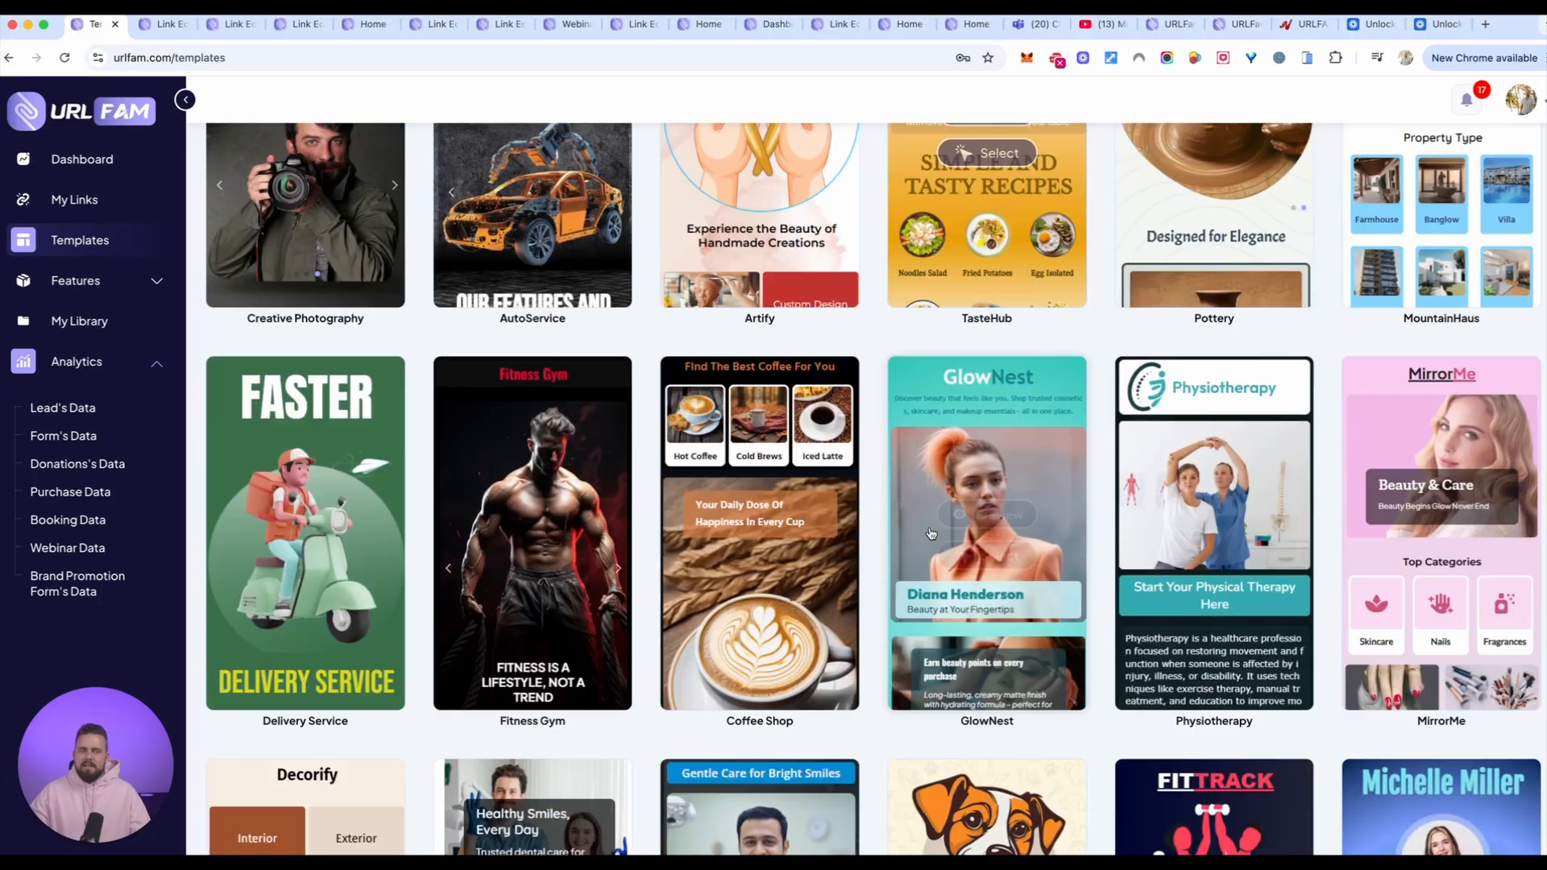
scroll(932, 536, down, 13)
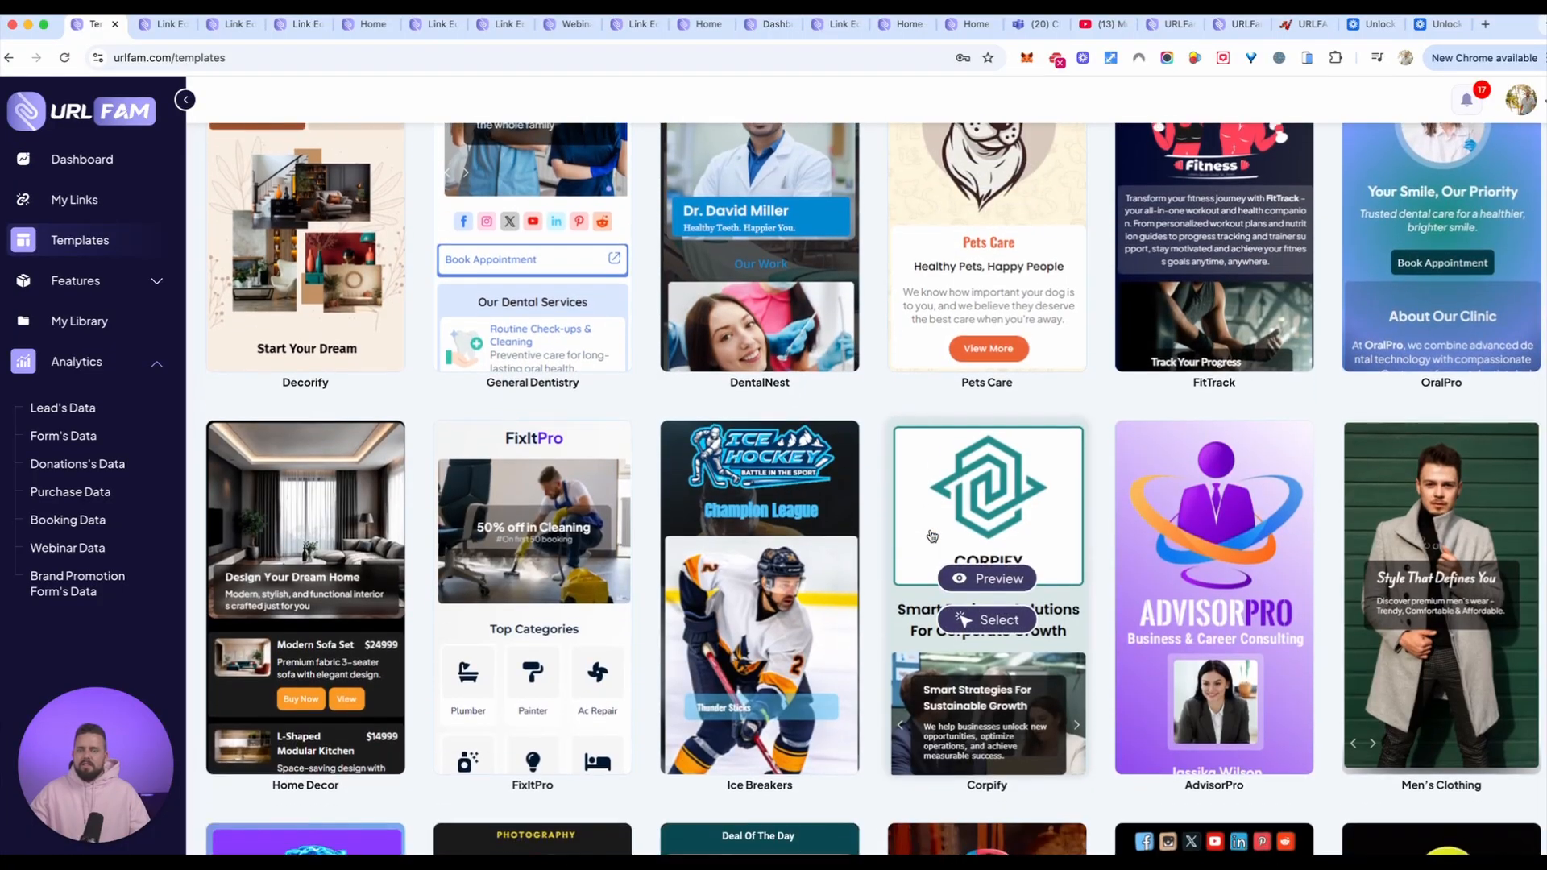
scroll(932, 536, down, 13)
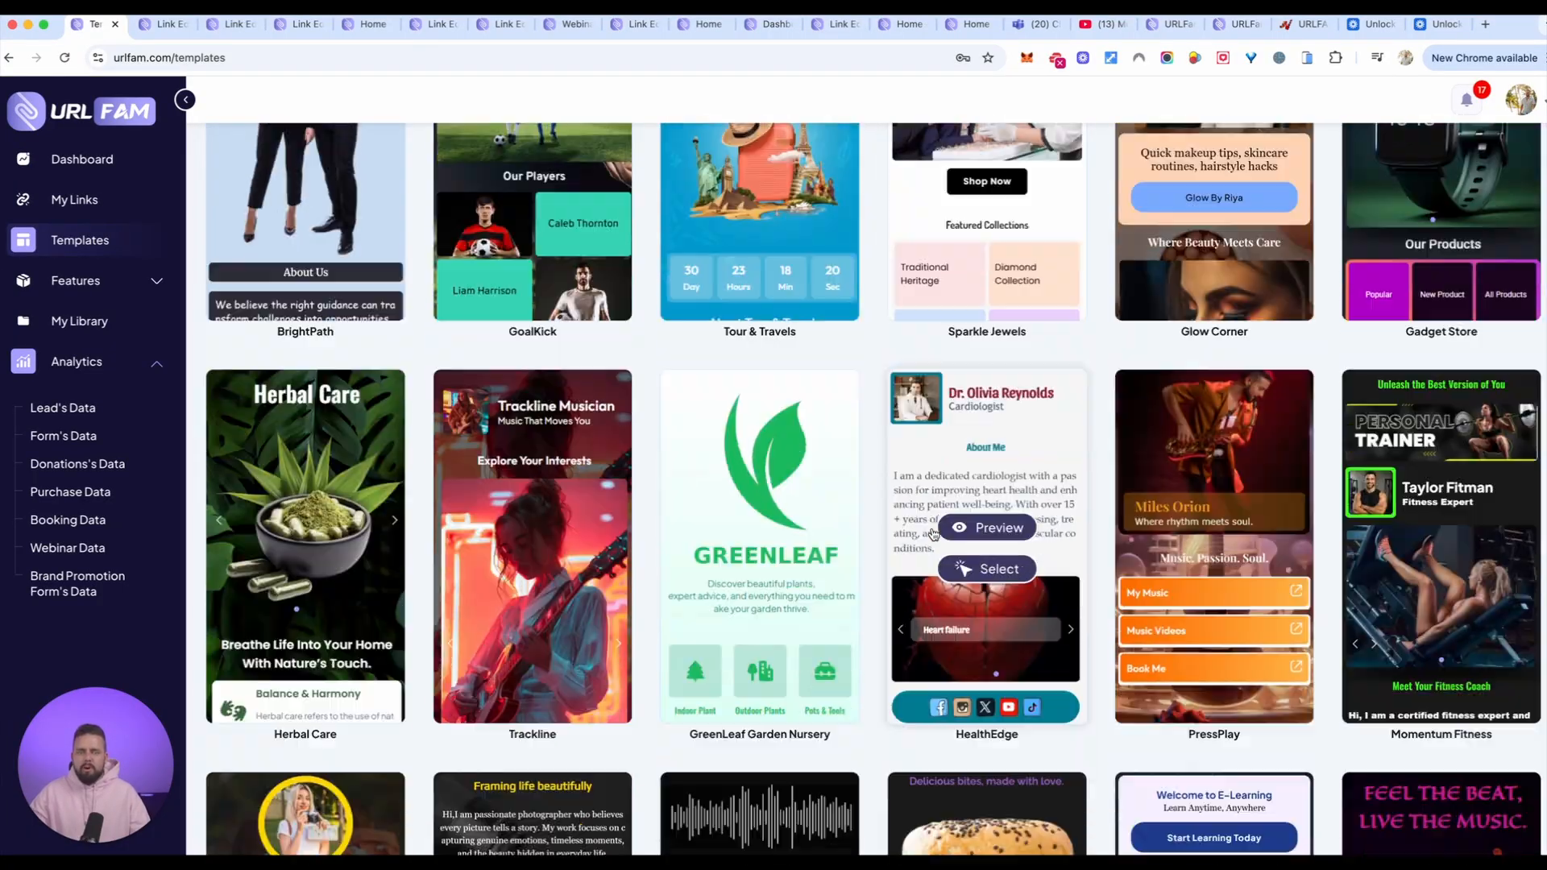
scroll(935, 538, down, 3)
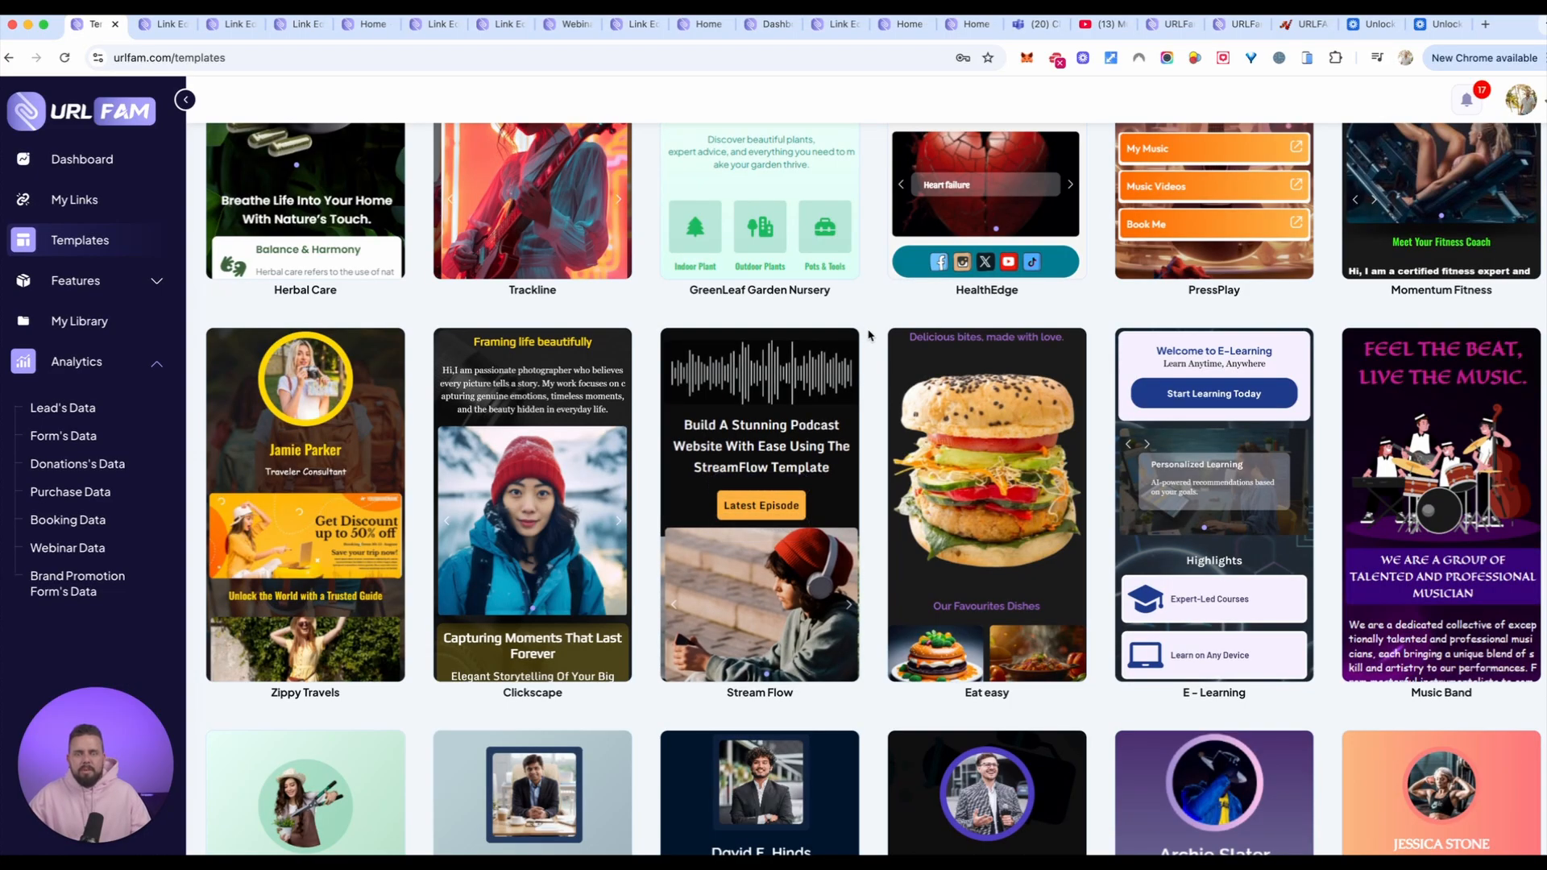
scroll(893, 401, down, 2)
scroll(892, 401, down, 4)
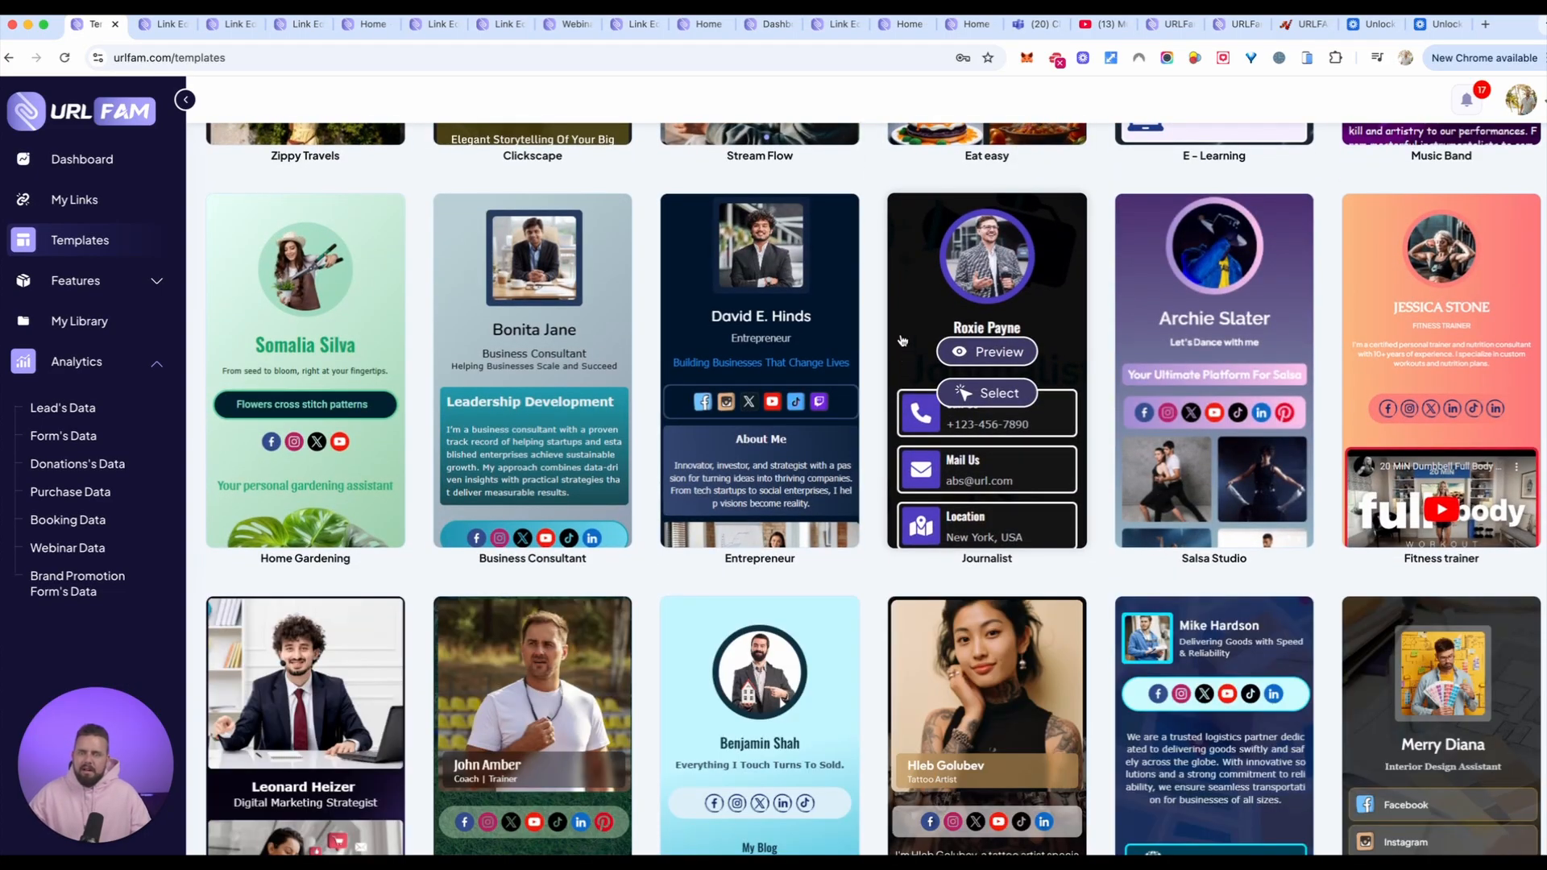
scroll(888, 379, down, 2)
scroll(887, 375, down, 3)
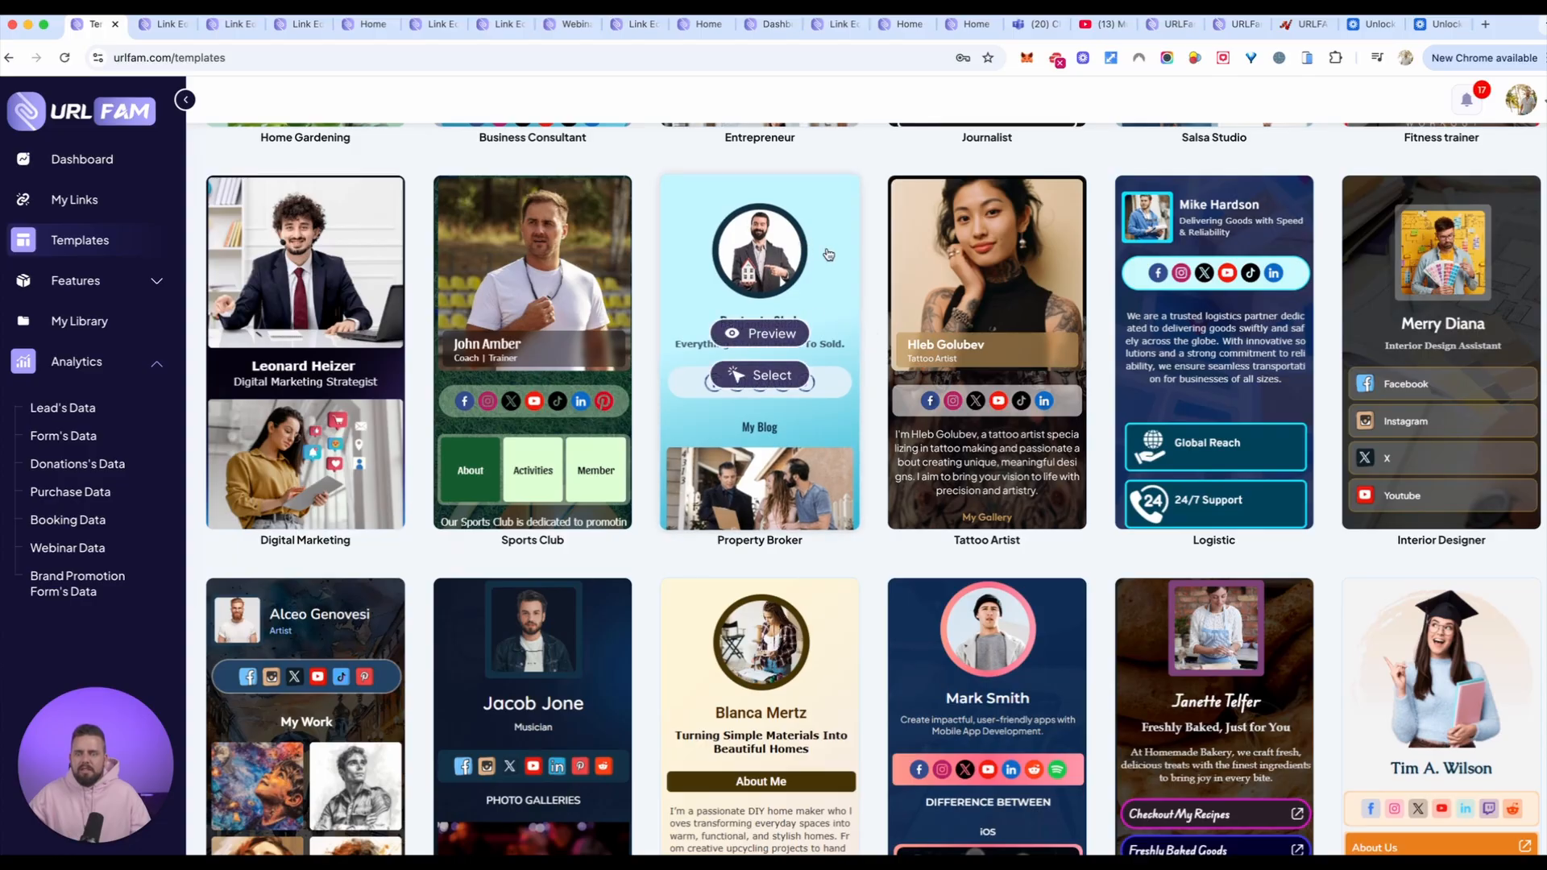
Step: Browse the remaining profile templates, from Digital Marketing to Builder Contractor, and open the My Links list
mouse_move(946, 232)
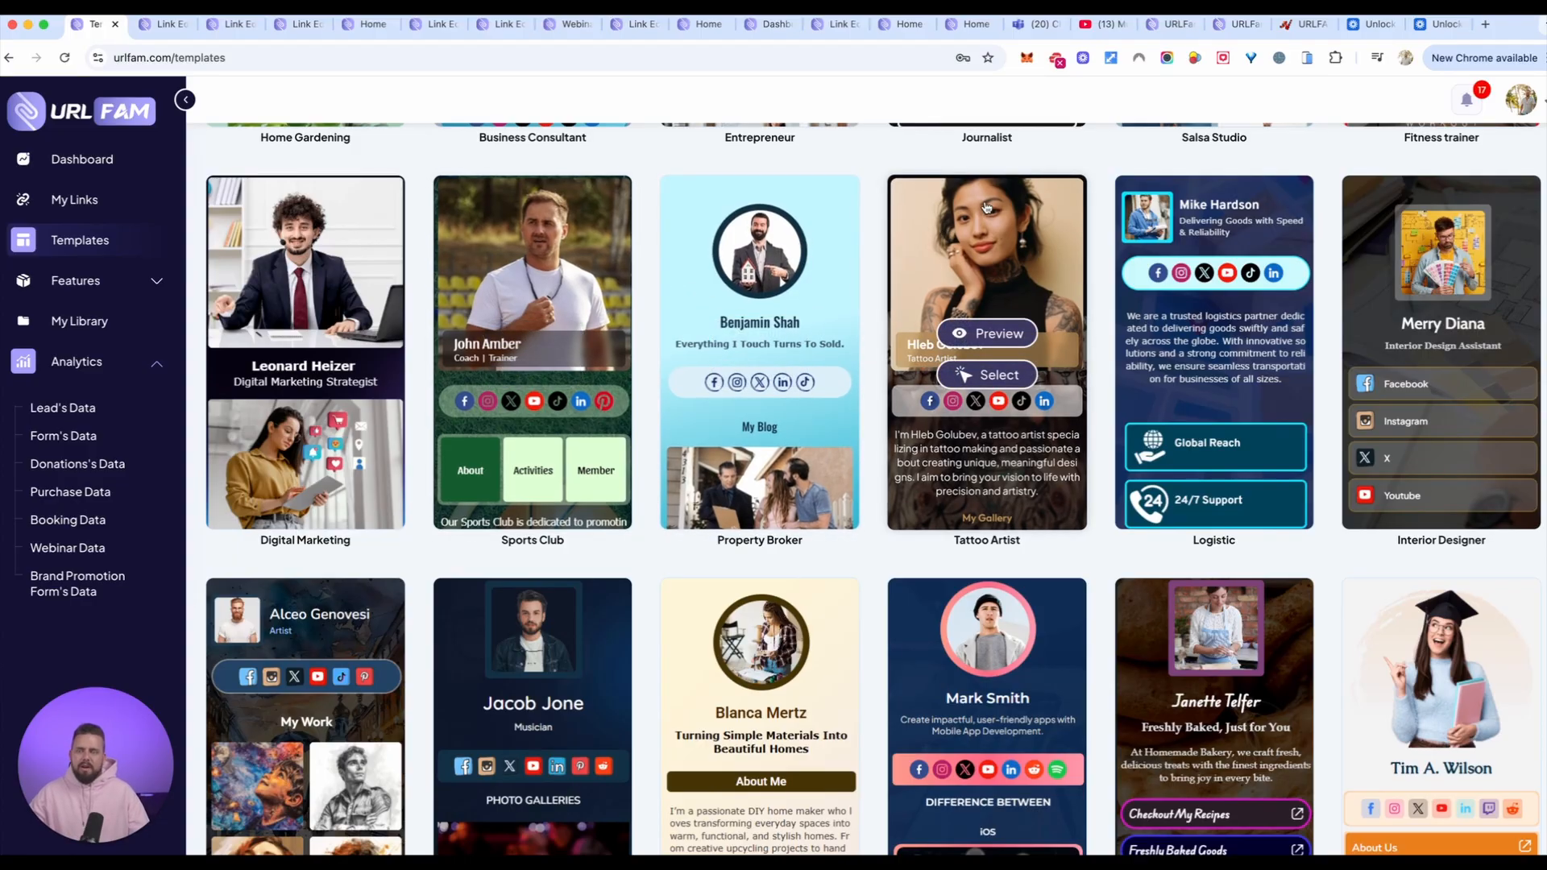
scroll(685, 435, down, 4)
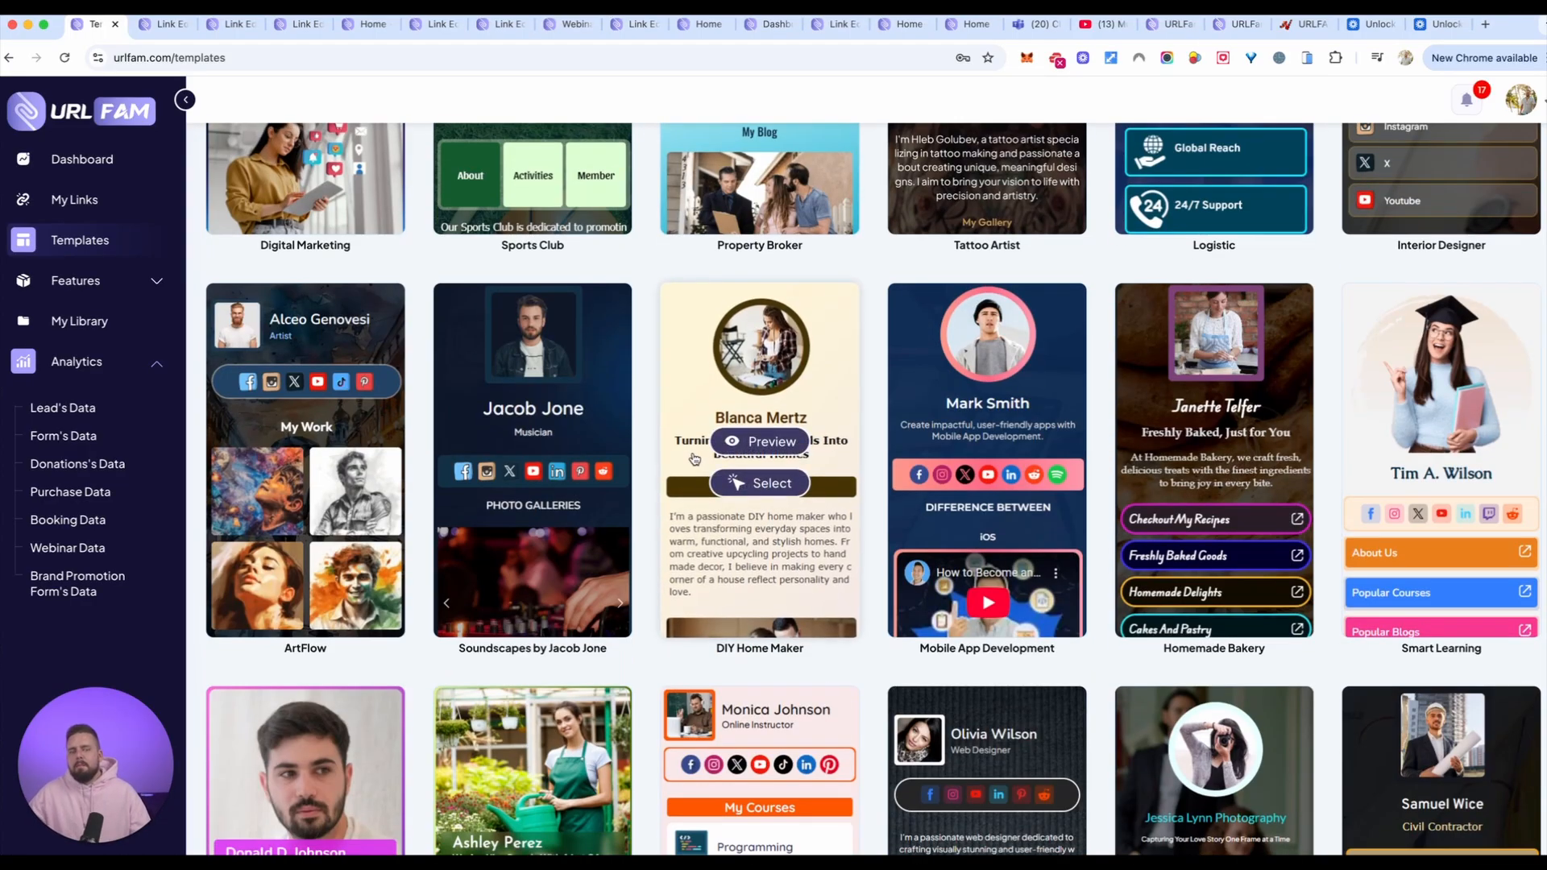
scroll(669, 435, down, 3)
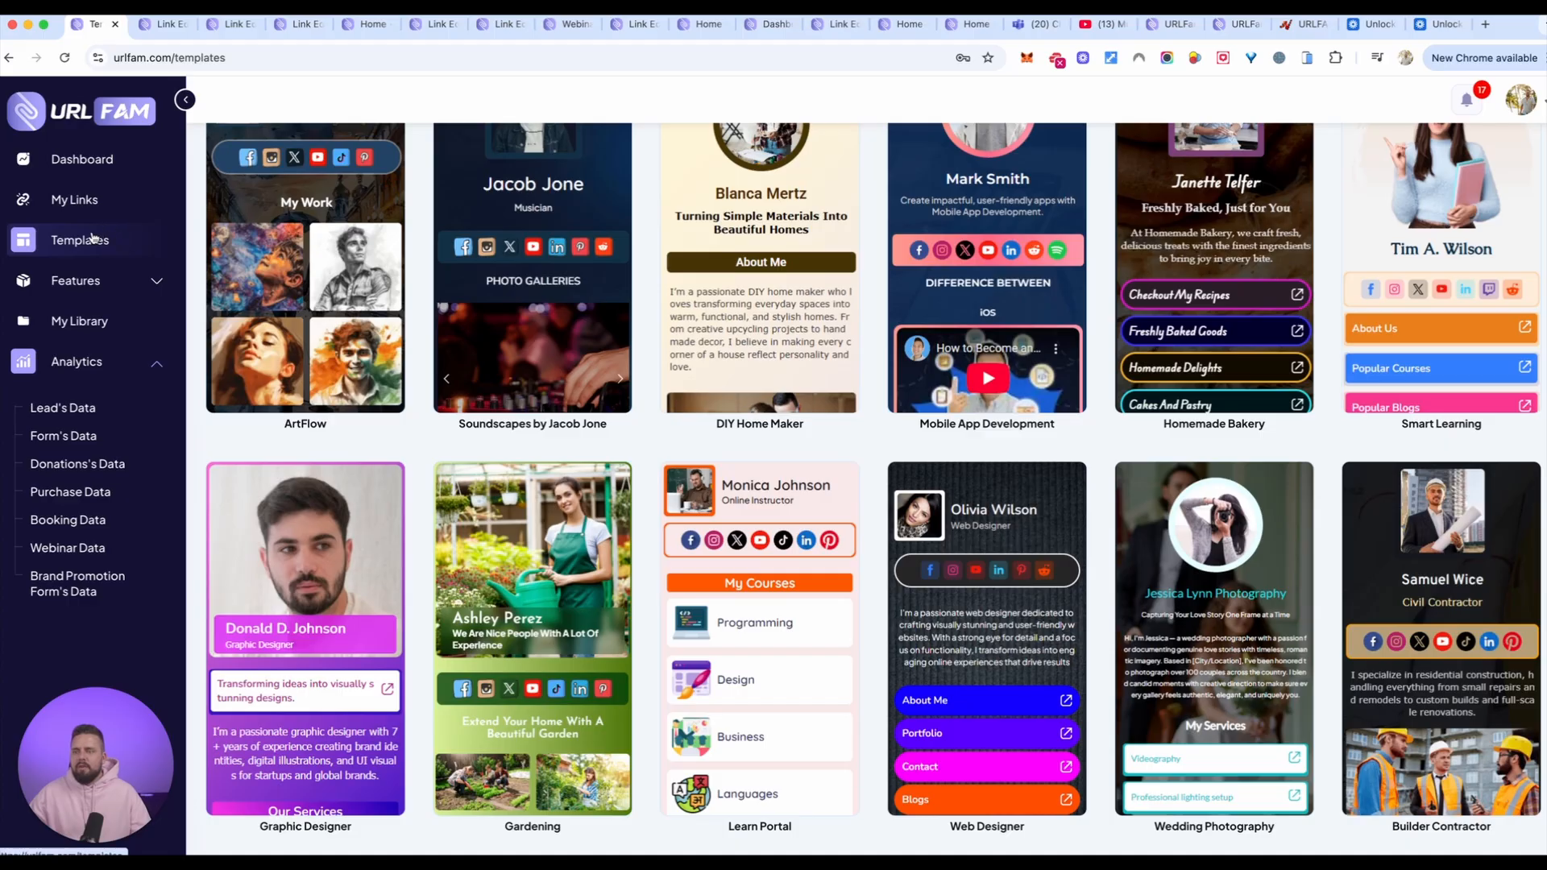
click(73, 200)
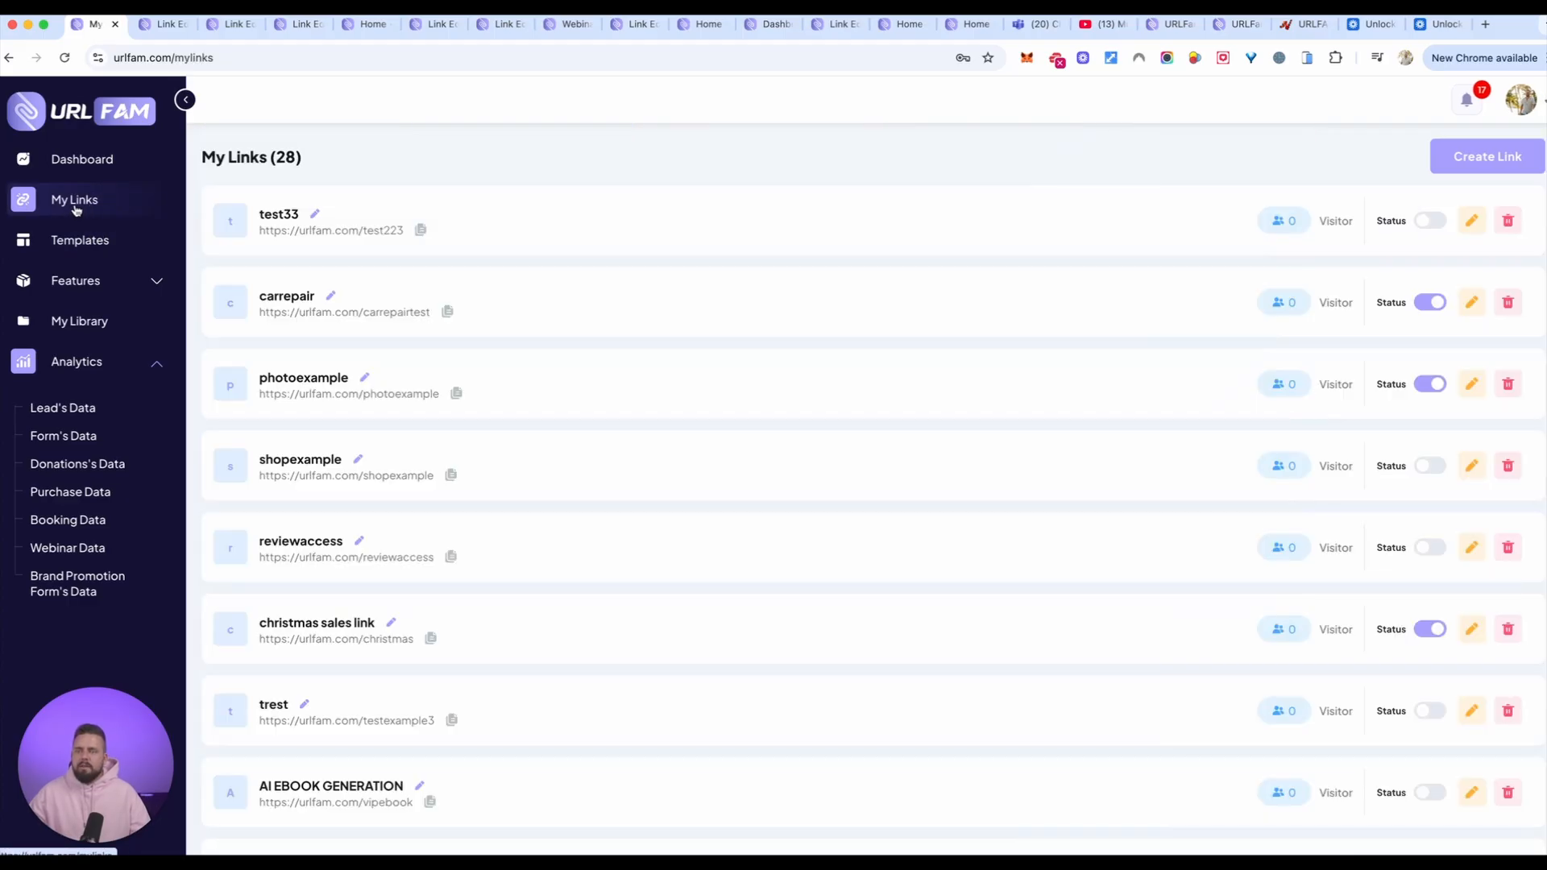
Step: Start a new link from scratch to examine the title and custom URL fields, and close the dialog without creating it
click(1442, 159)
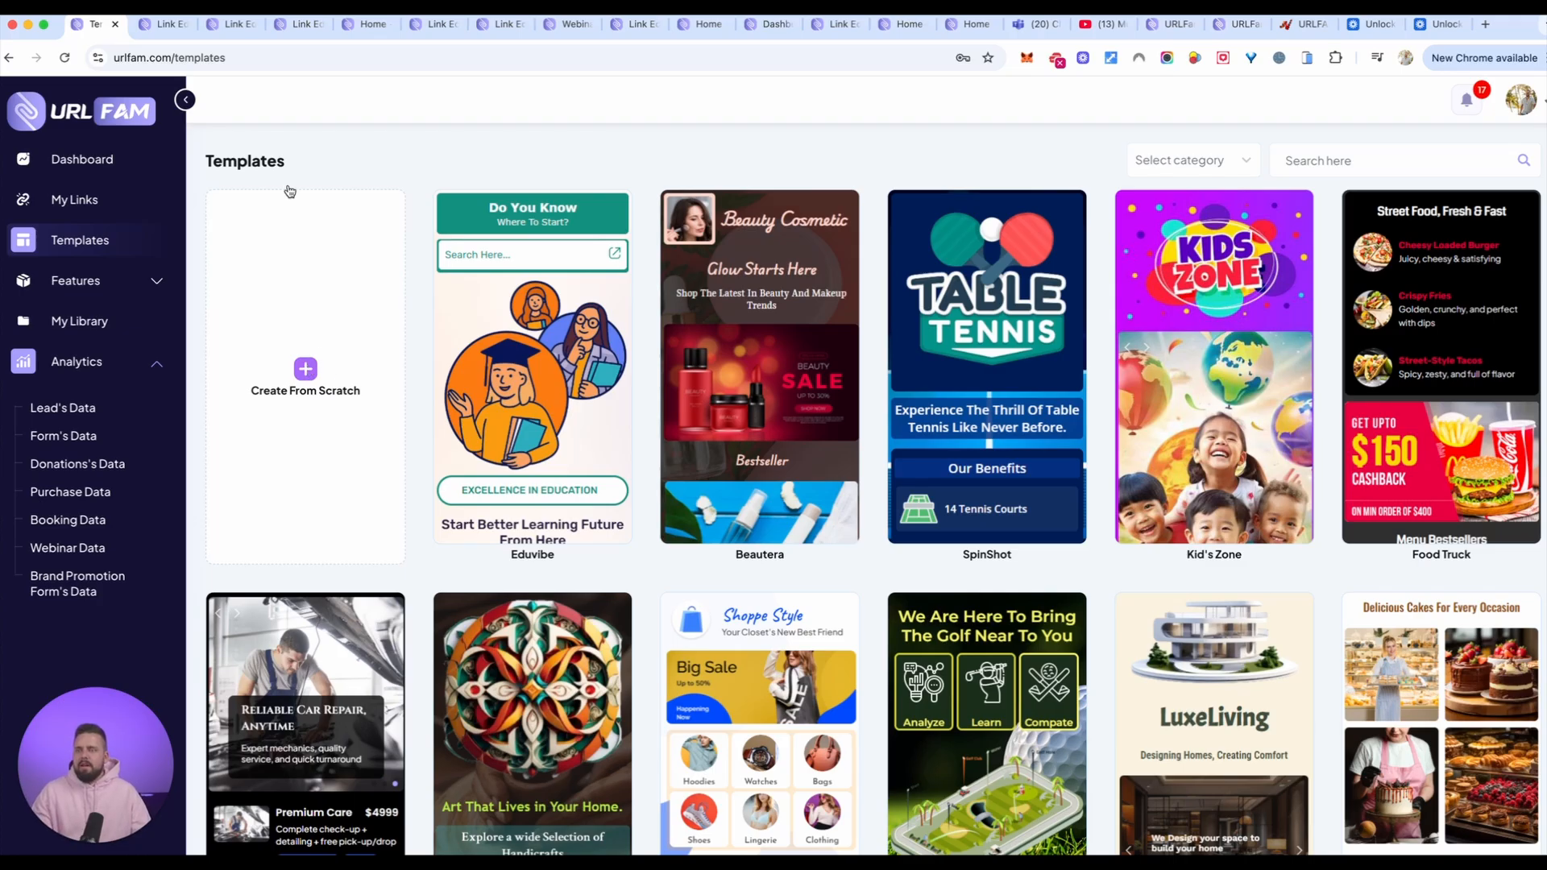
click(303, 373)
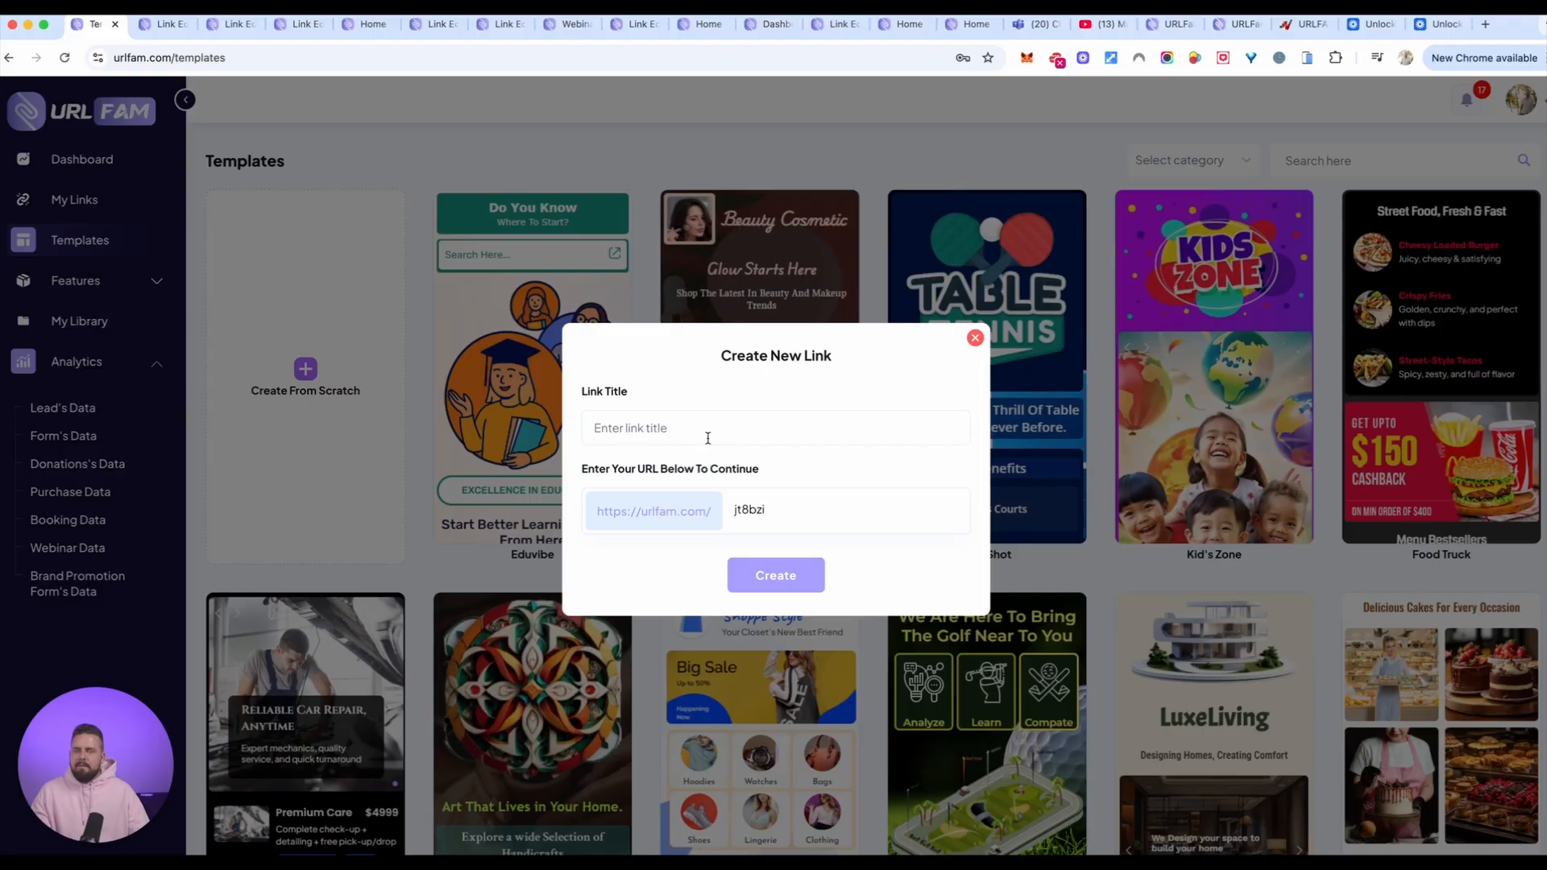
drag(762, 509, 712, 510)
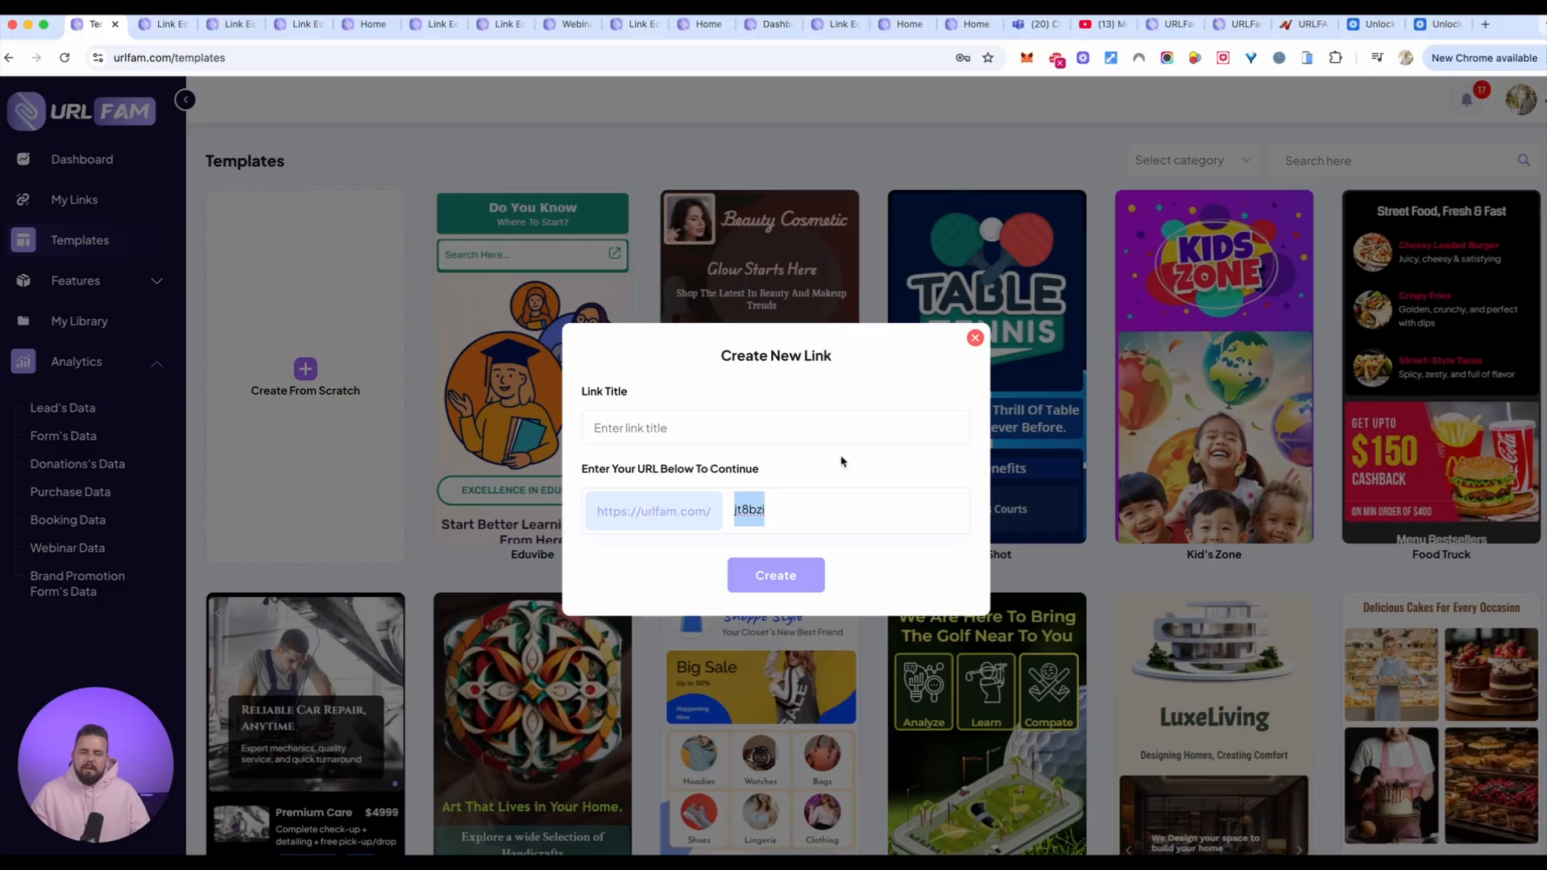
click(976, 340)
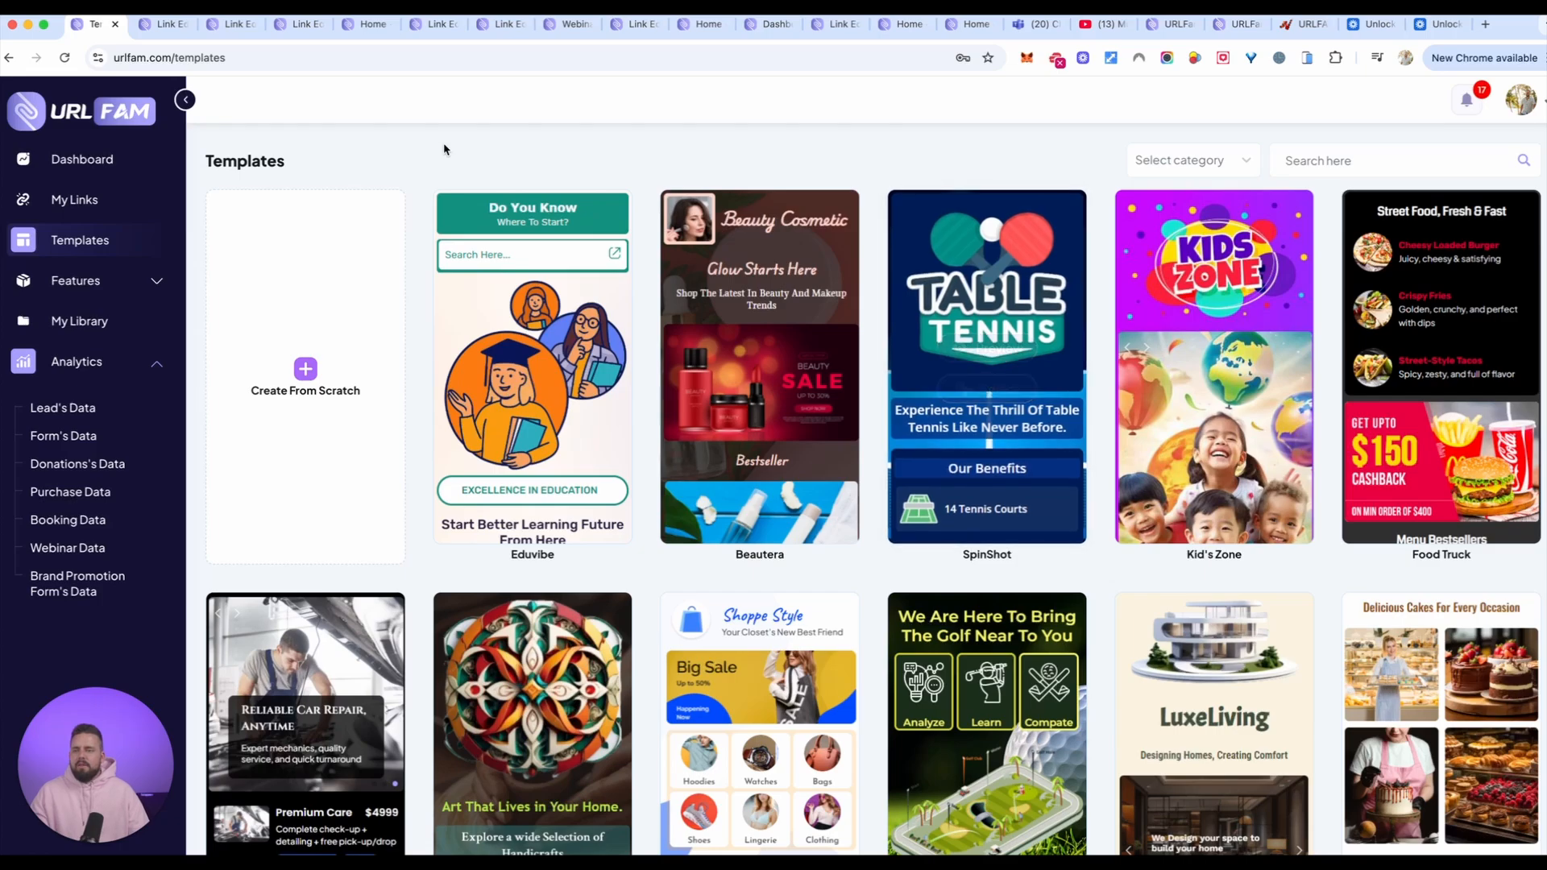
Step: In the Test33 link editor, add a Profile element to the Home page and use the uploaded portrait photo as its image
click(153, 26)
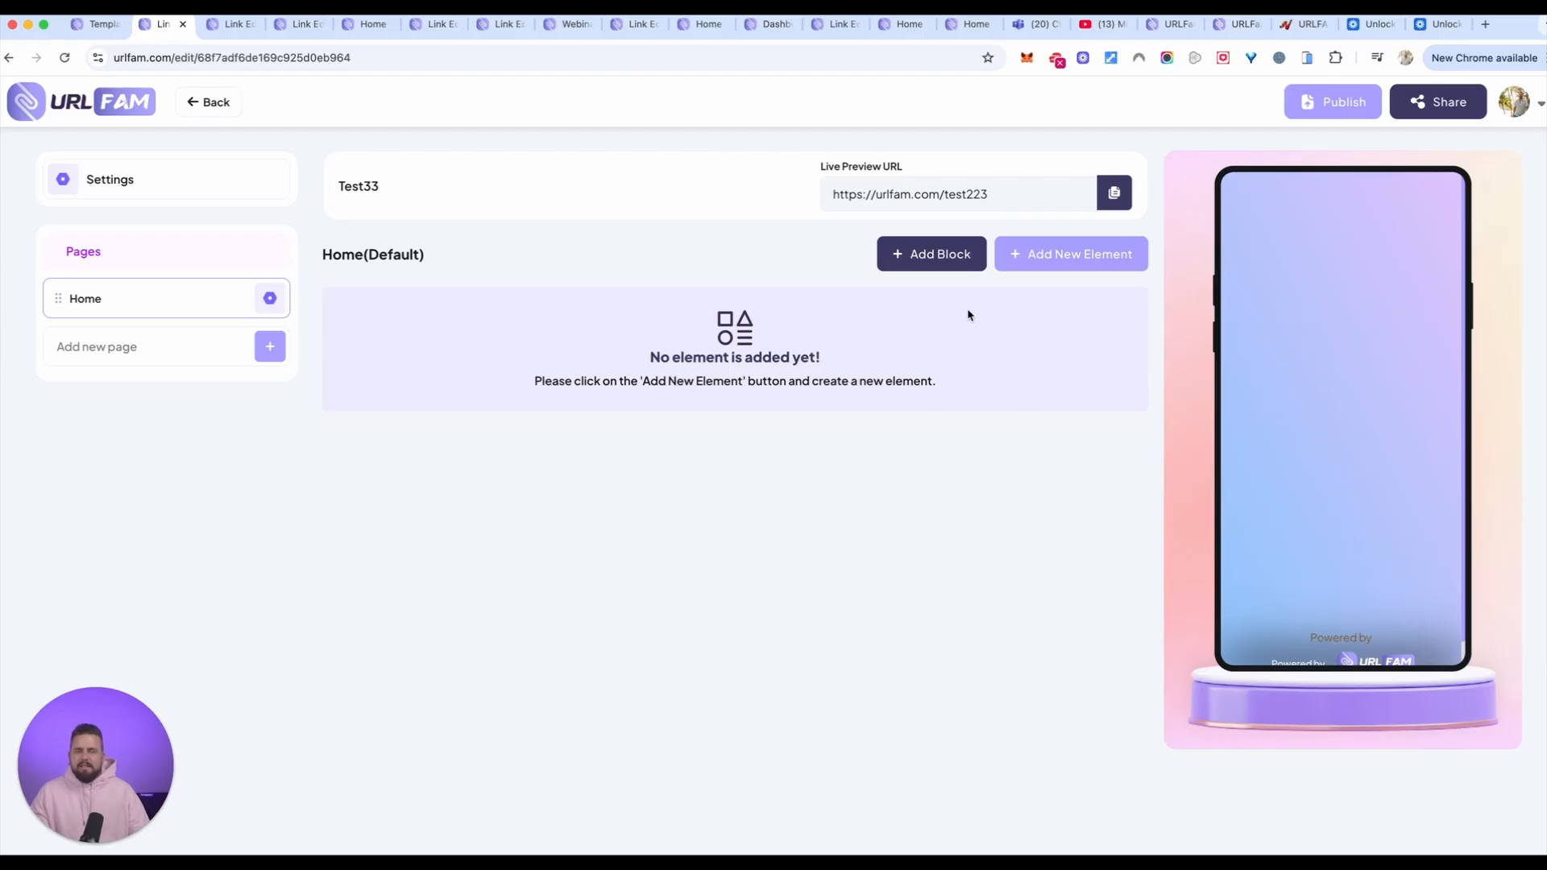
click(1070, 254)
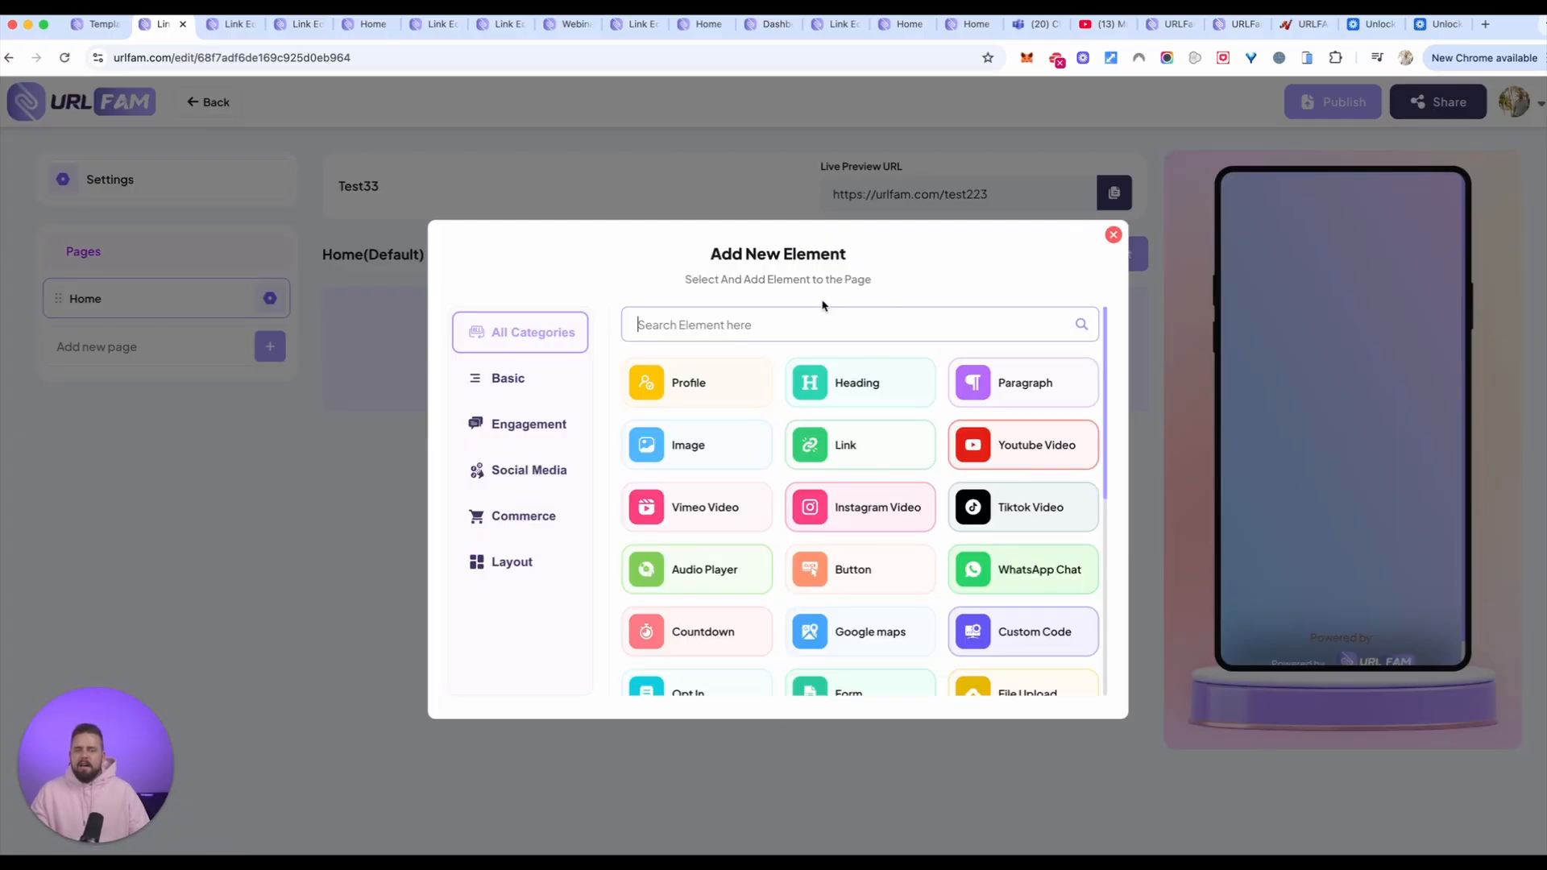
click(853, 388)
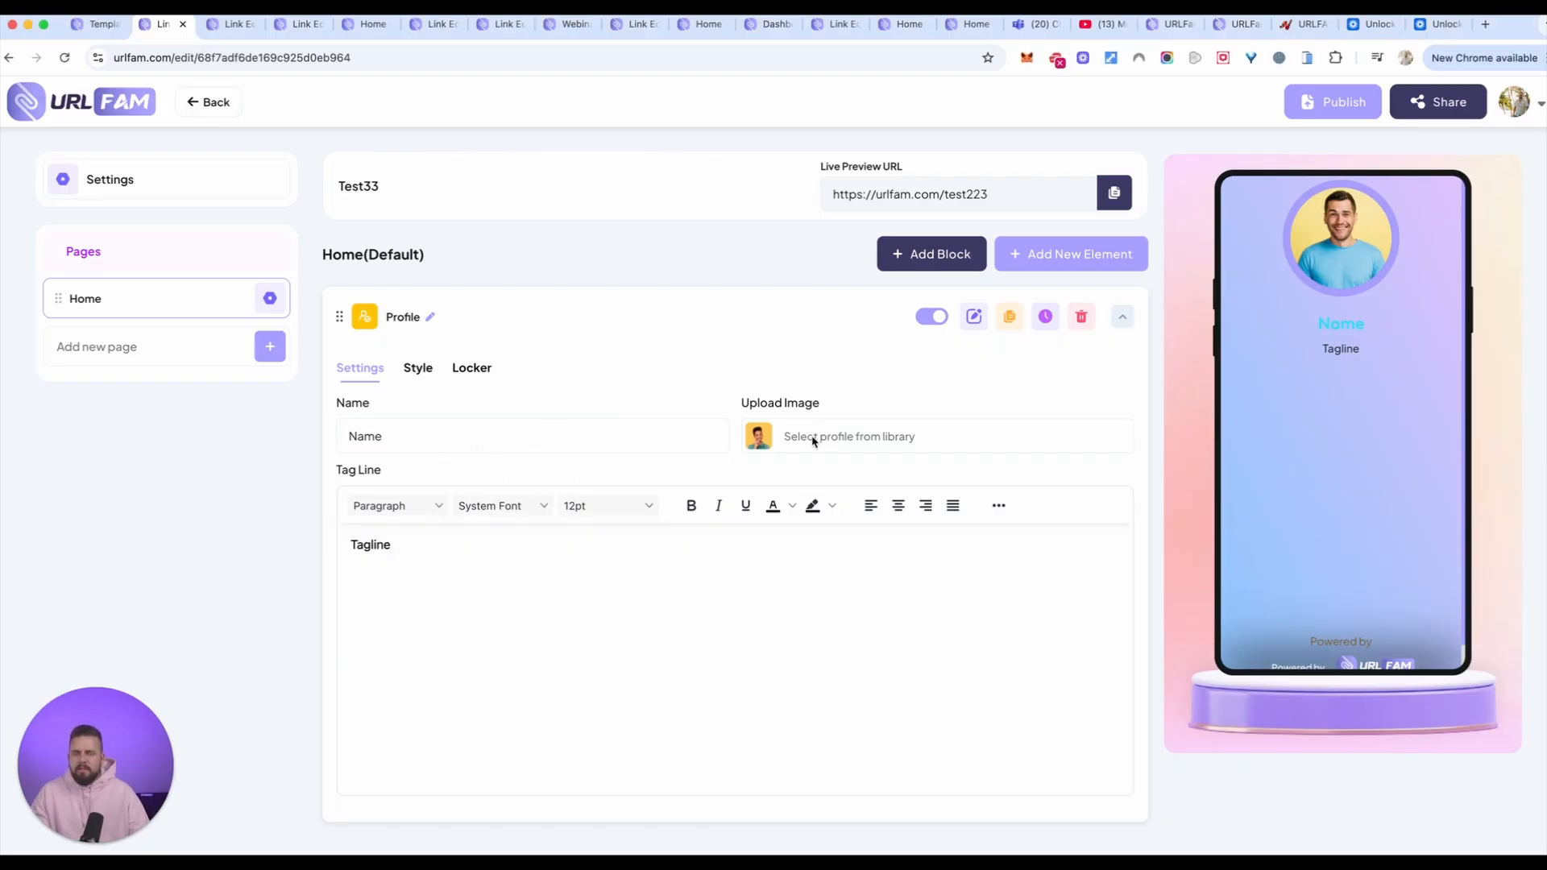
click(774, 436)
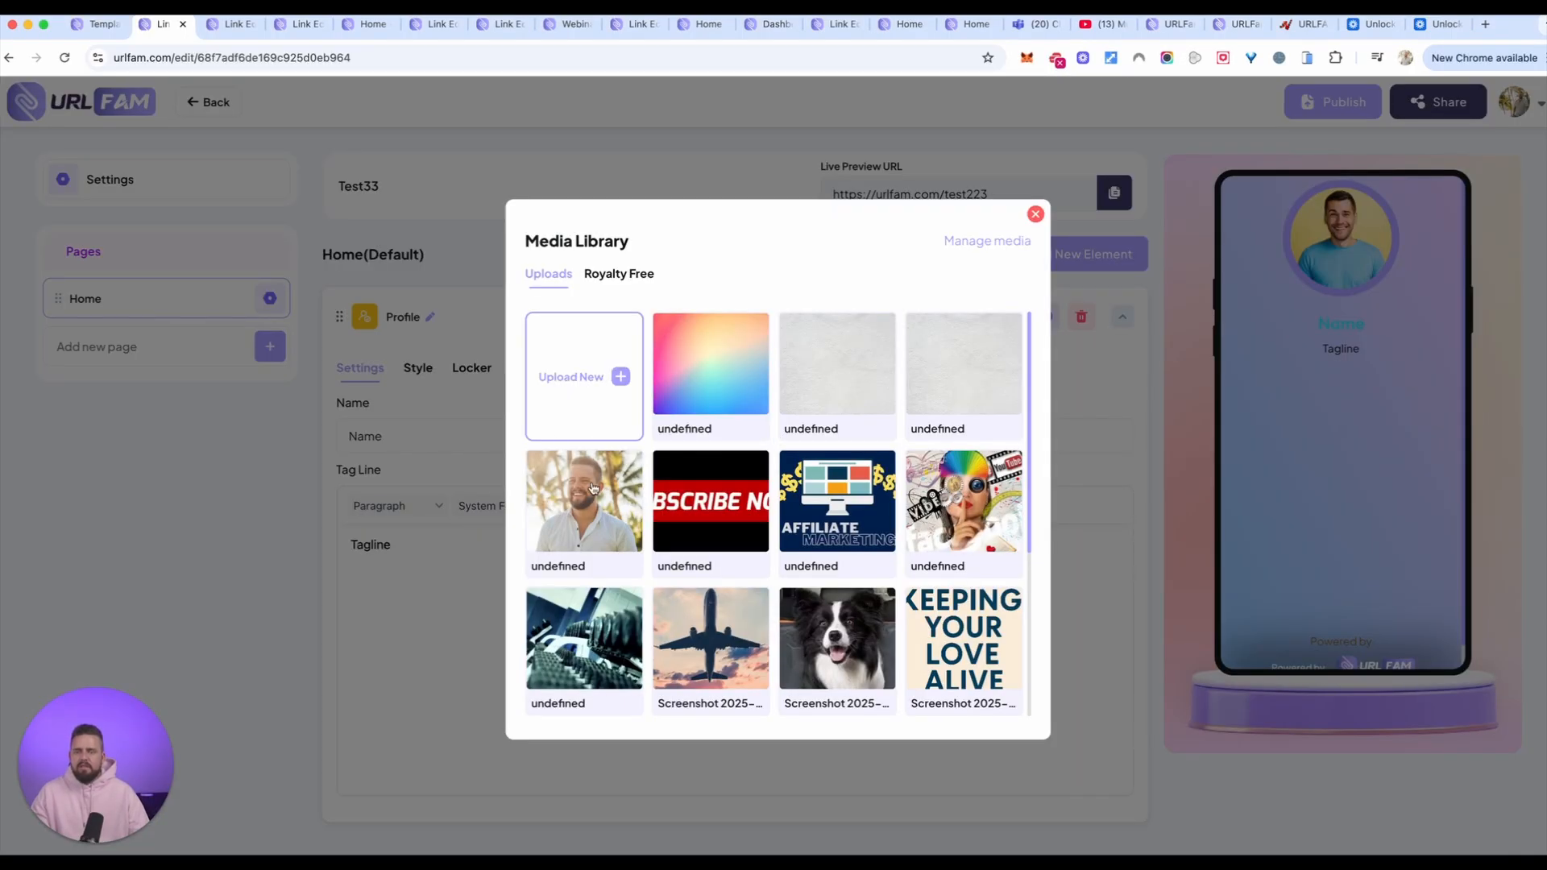
click(577, 507)
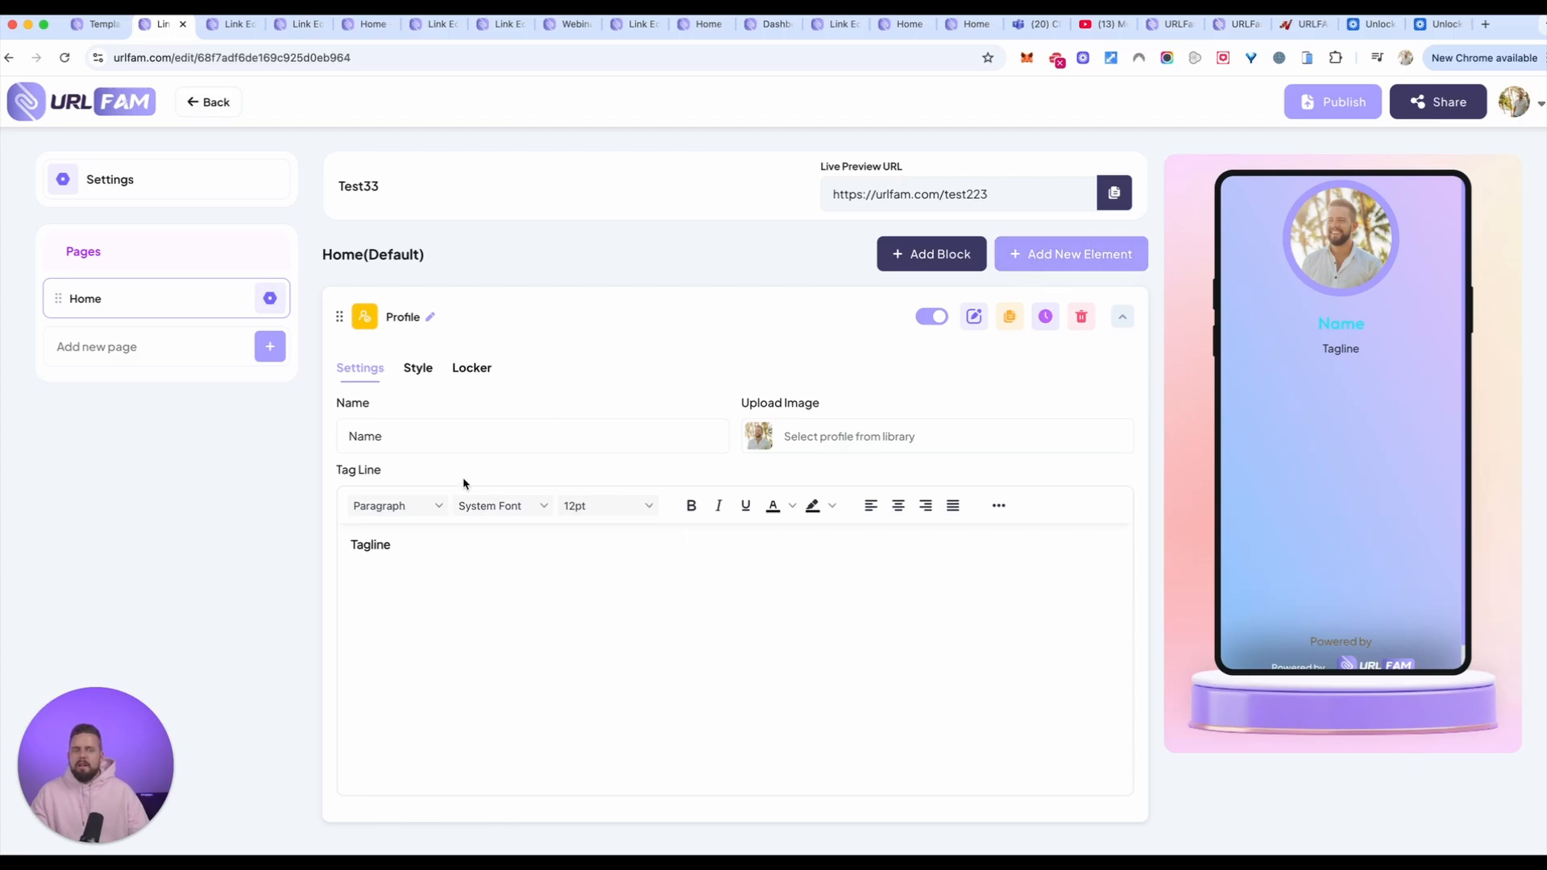
Step: Enter the person's first name in the Profile element and replace its tagline with "welcome!"
click(444, 439)
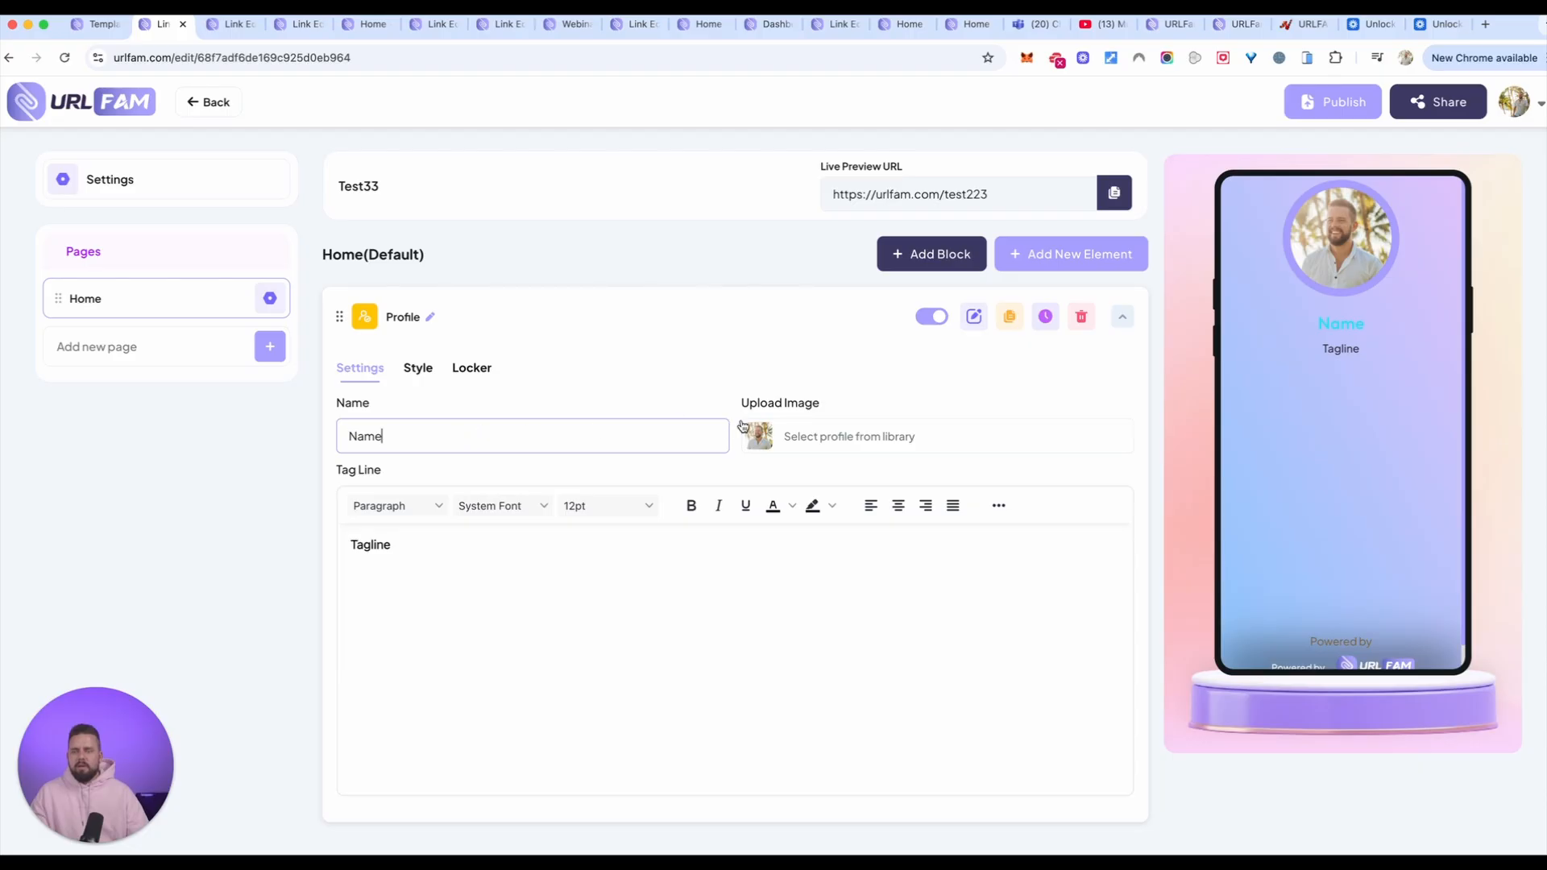
key(super+a)
text(Luke)
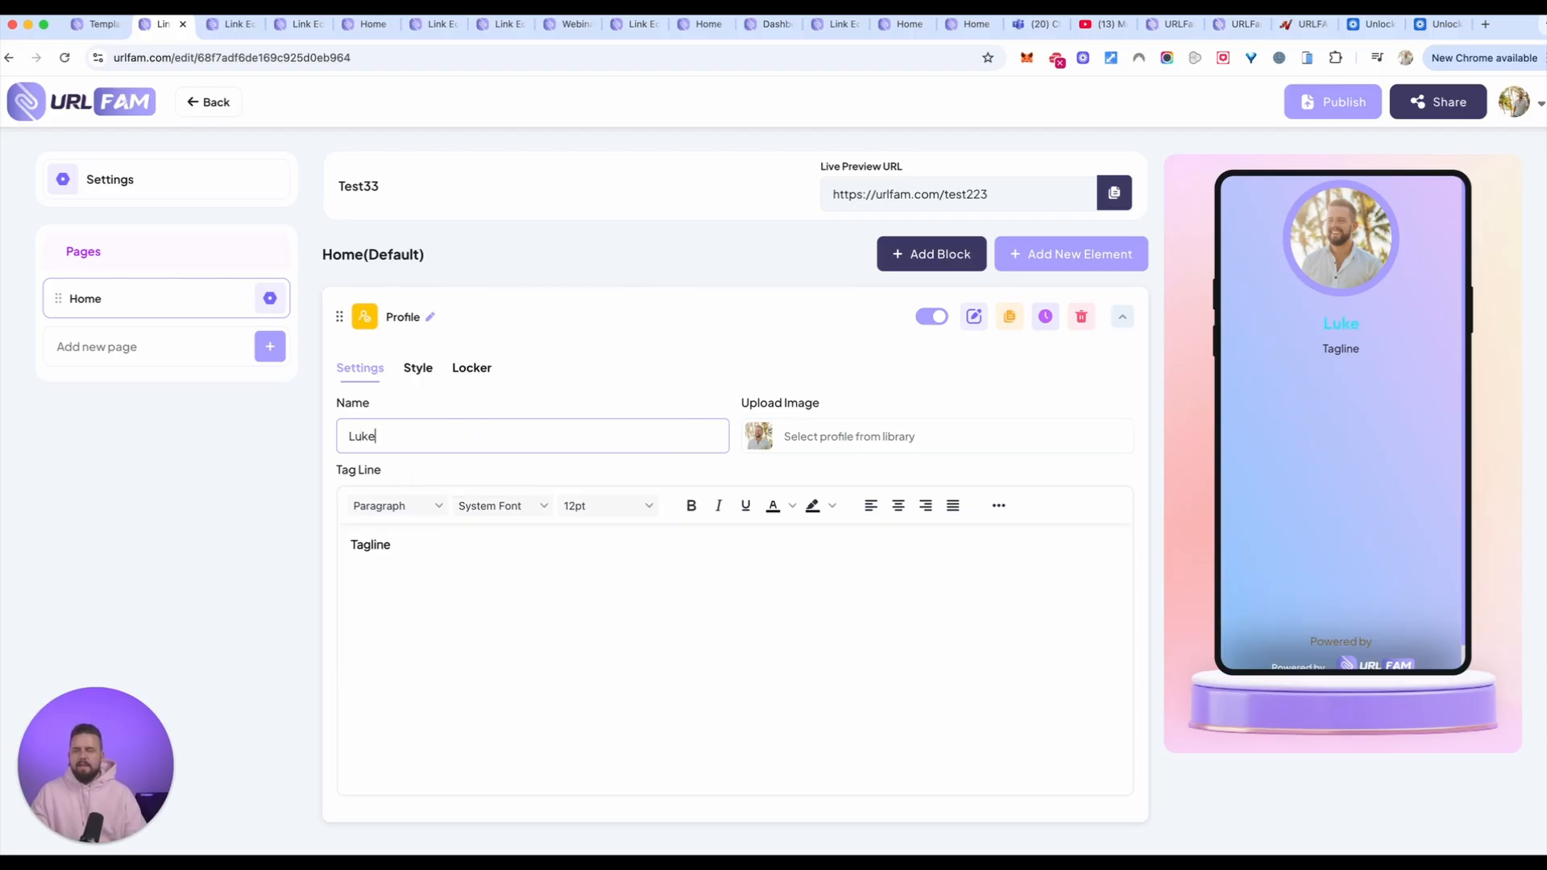
key(Tab)
text(M)
key(BackSpace)
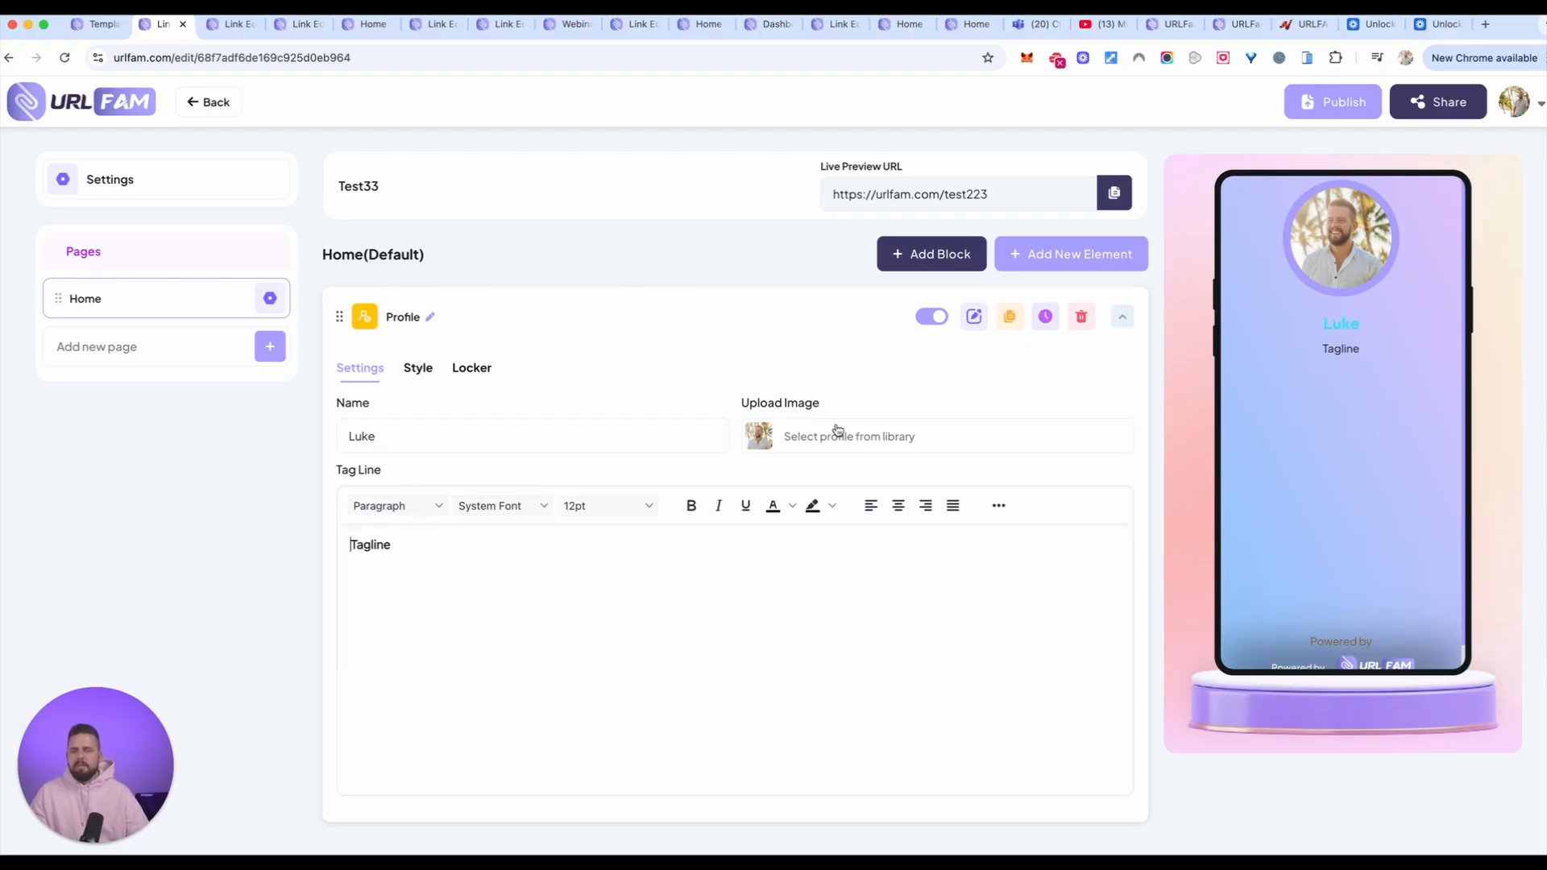
drag(392, 545, 349, 542)
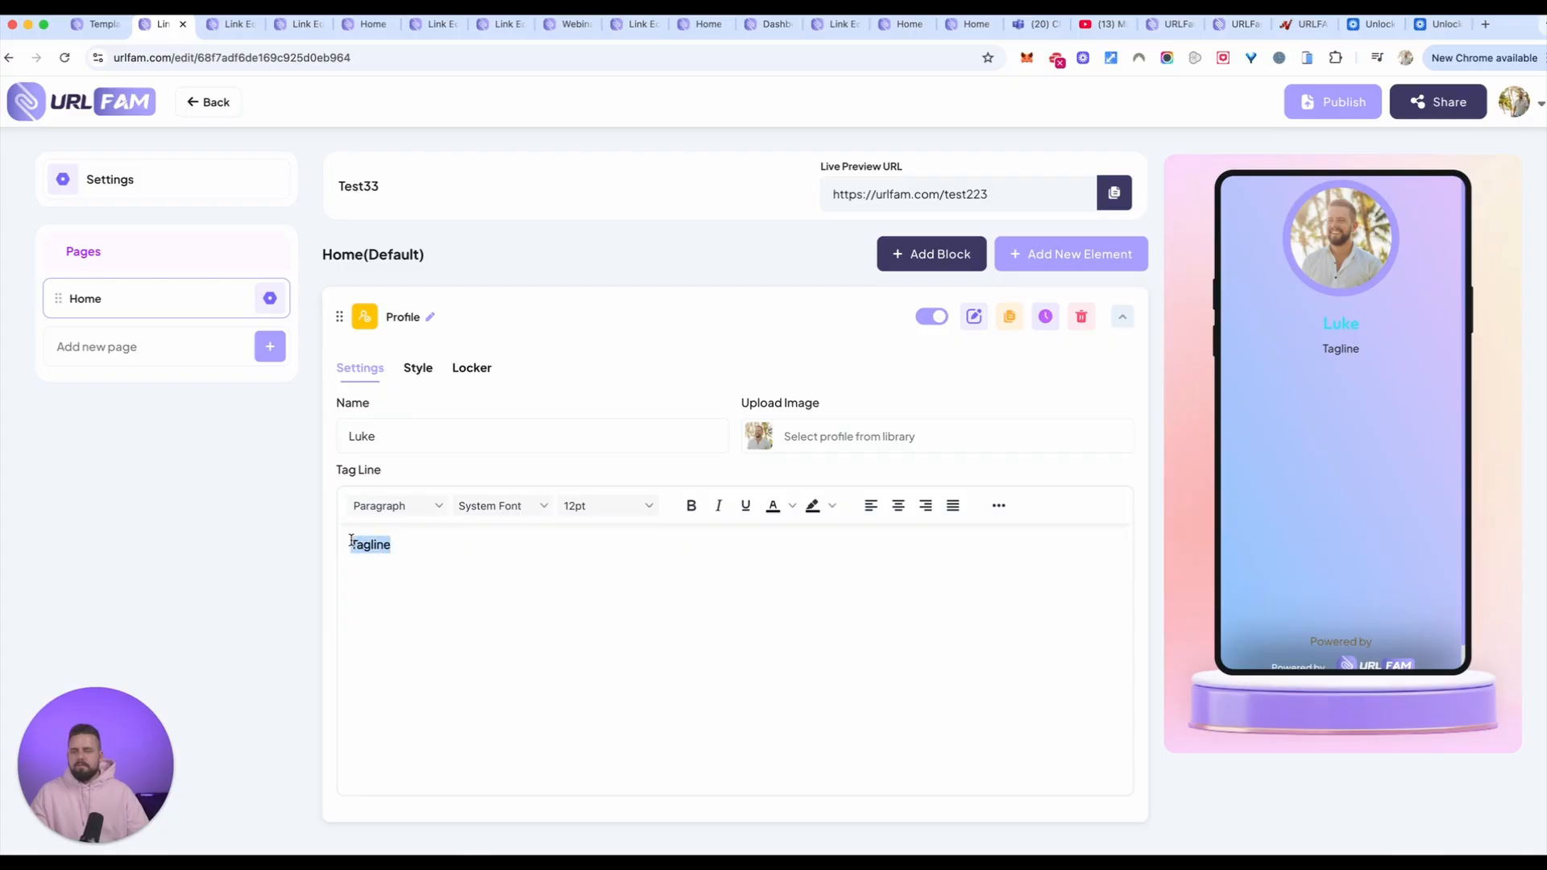
key(BackSpace)
text(welcome!)
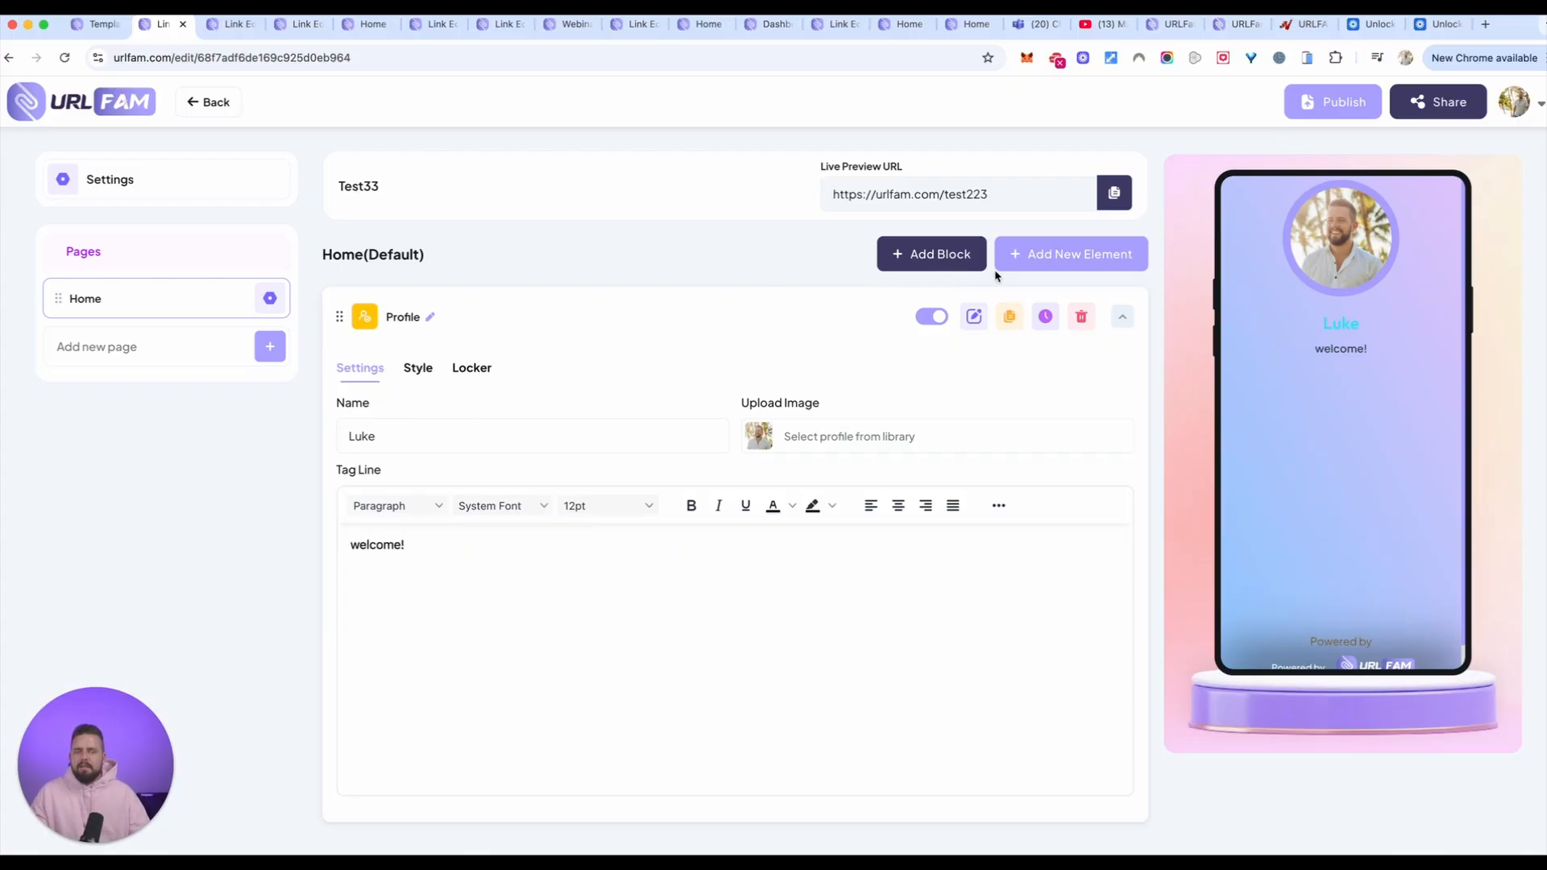
Step: Look through all available element types and add a Heading element to the Home page
click(1070, 258)
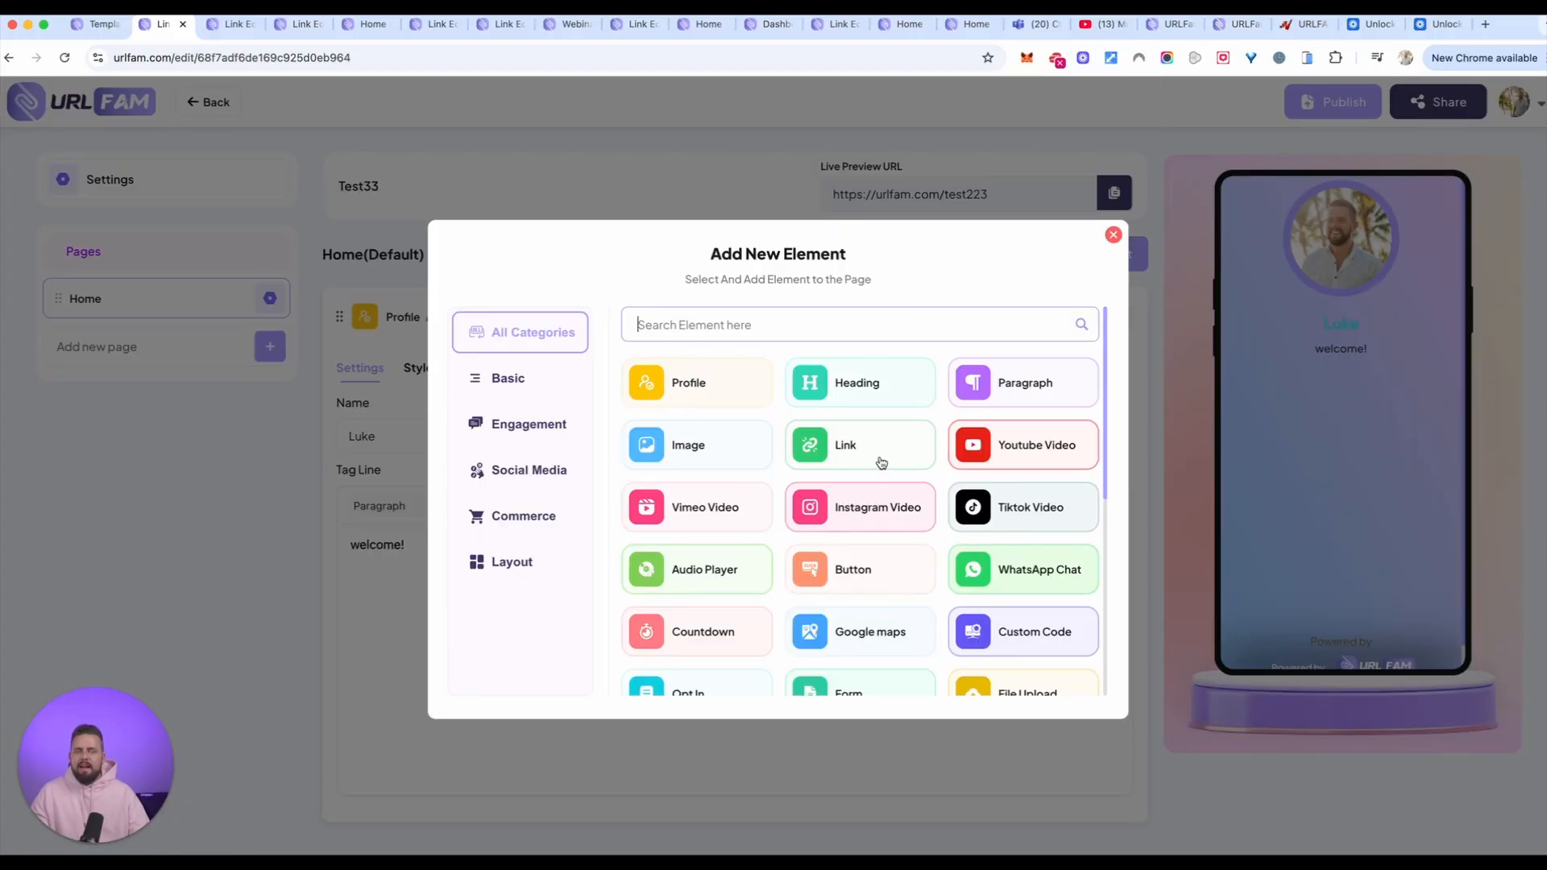
scroll(879, 460, down, 3)
scroll(876, 460, down, 1)
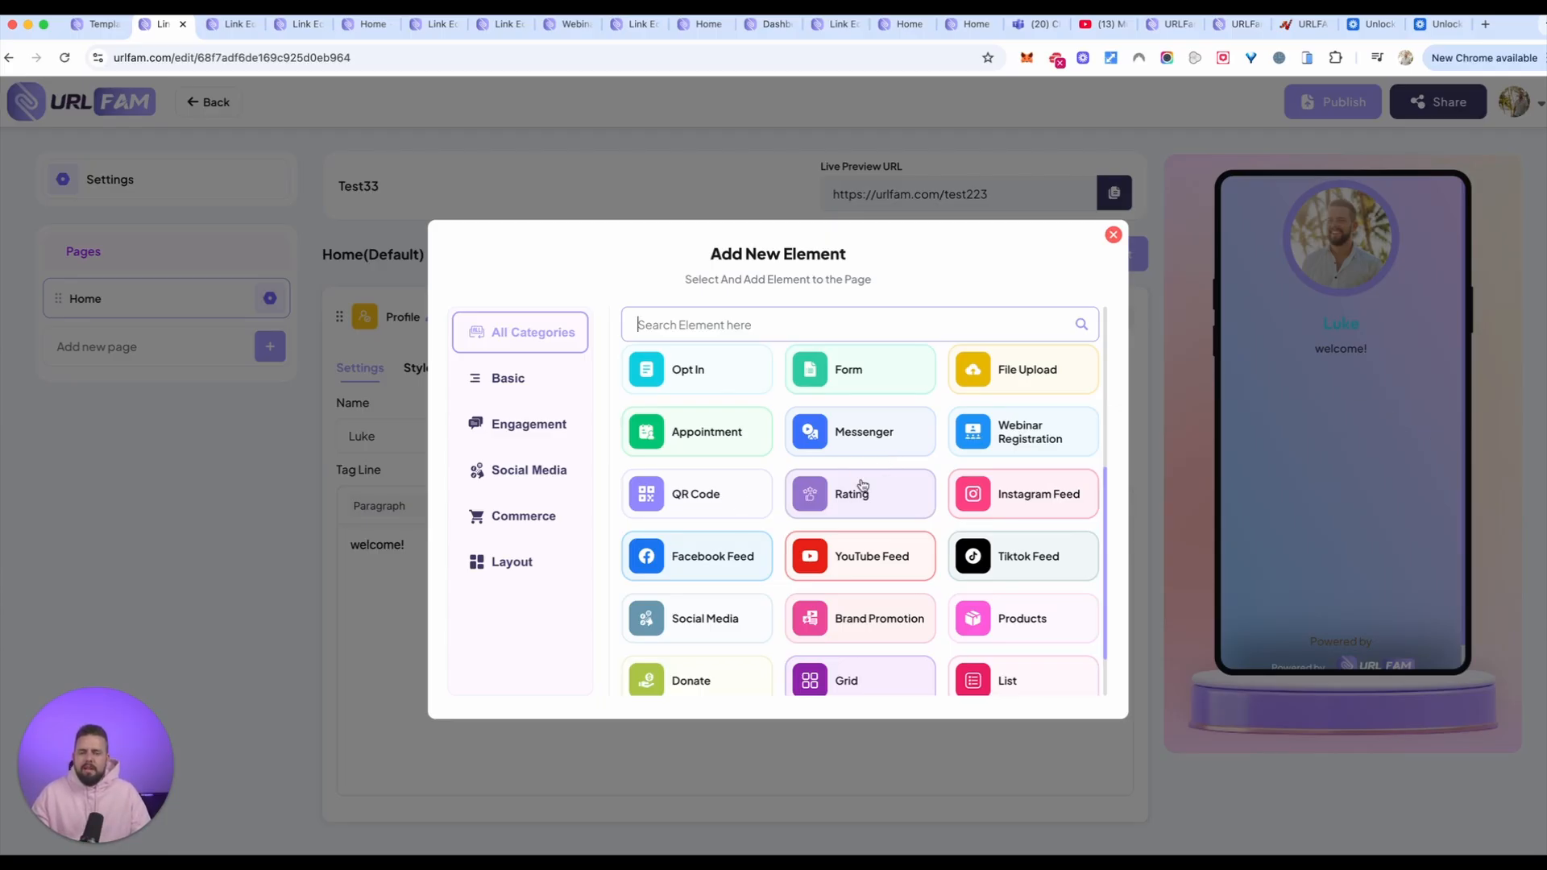
scroll(894, 550, down, 1)
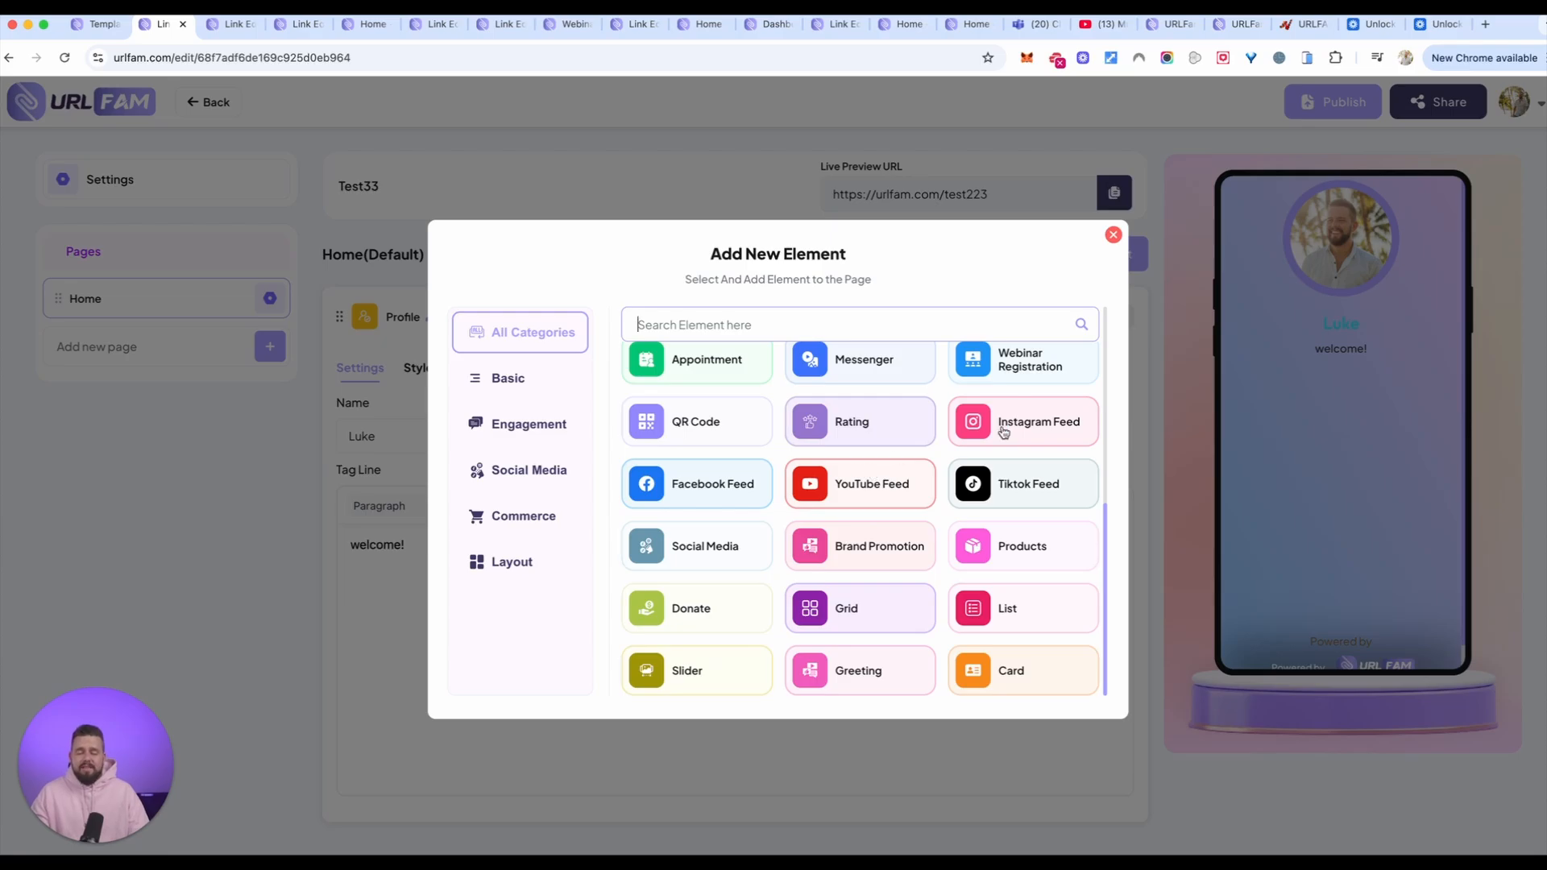
scroll(997, 518, up, 5)
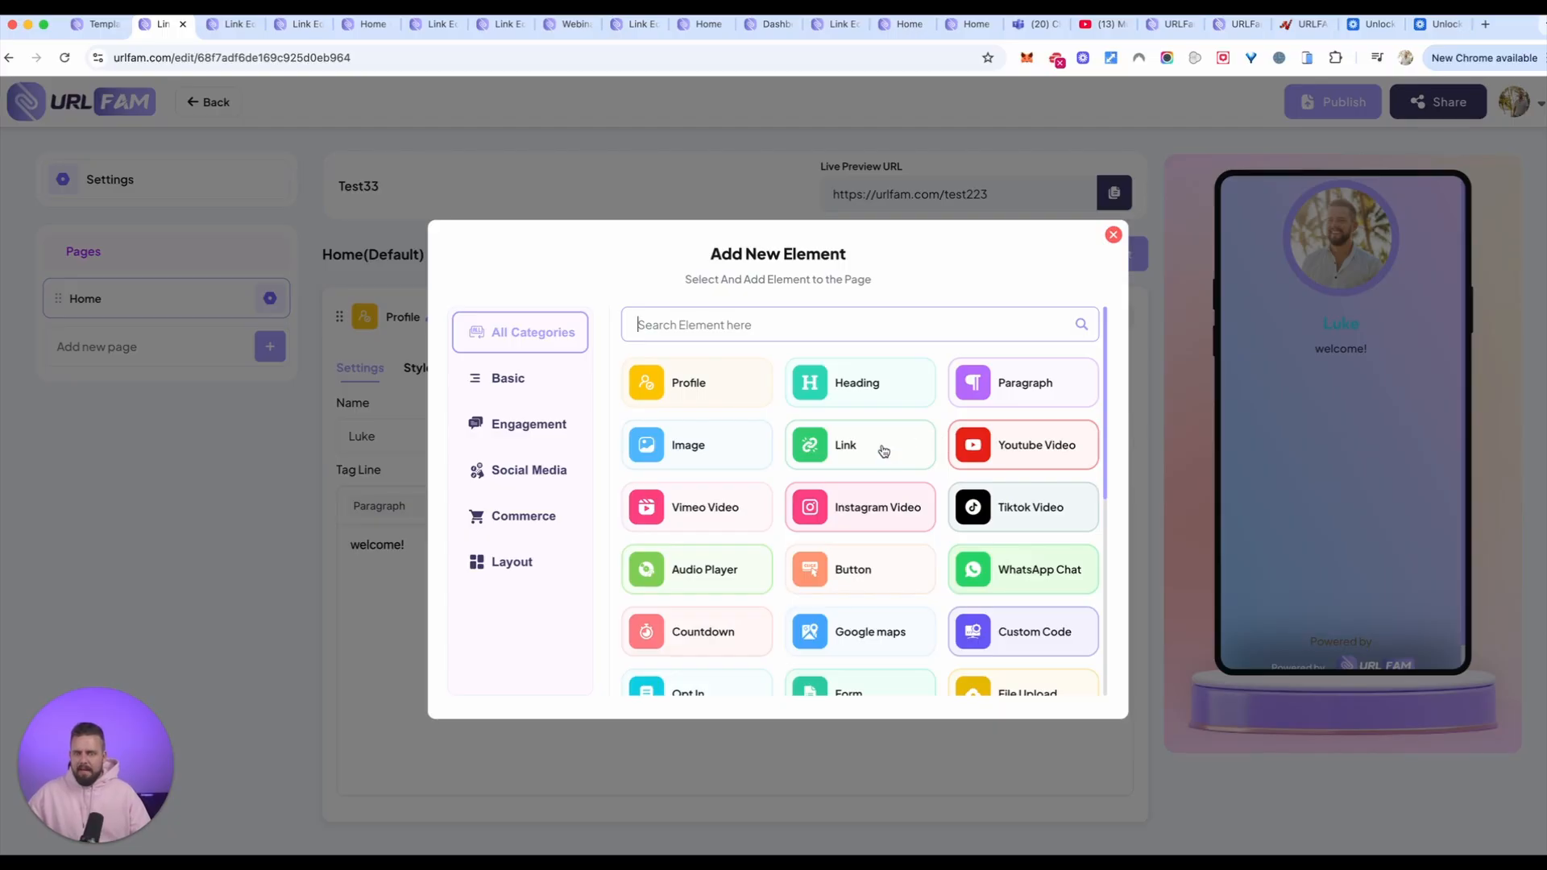
click(851, 395)
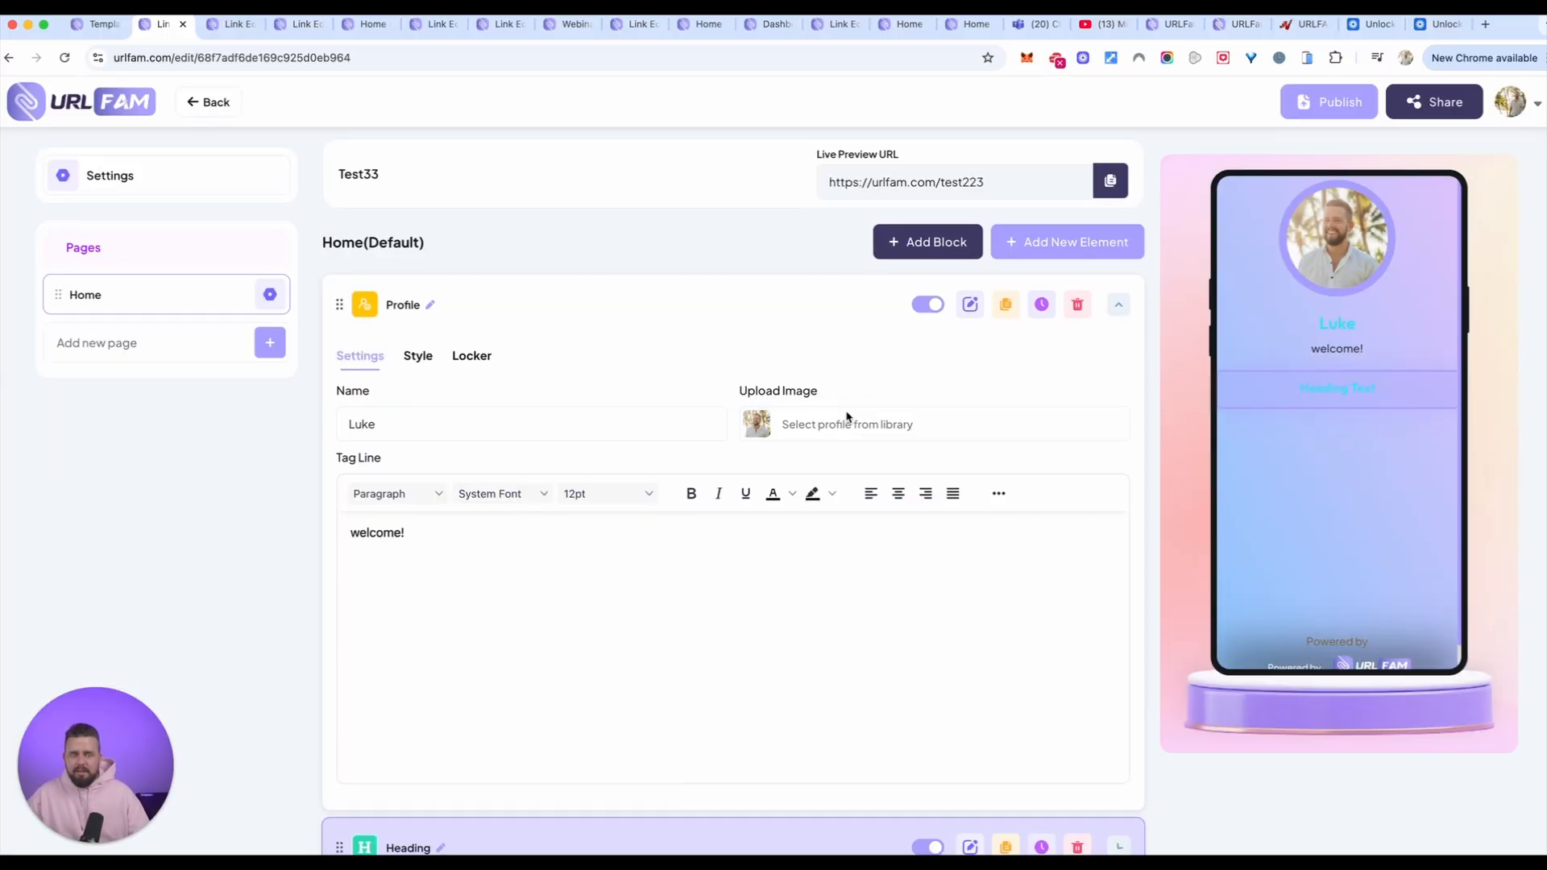
Step: Add a Paragraph element below the heading on the Home page
scroll(718, 591, up, 3)
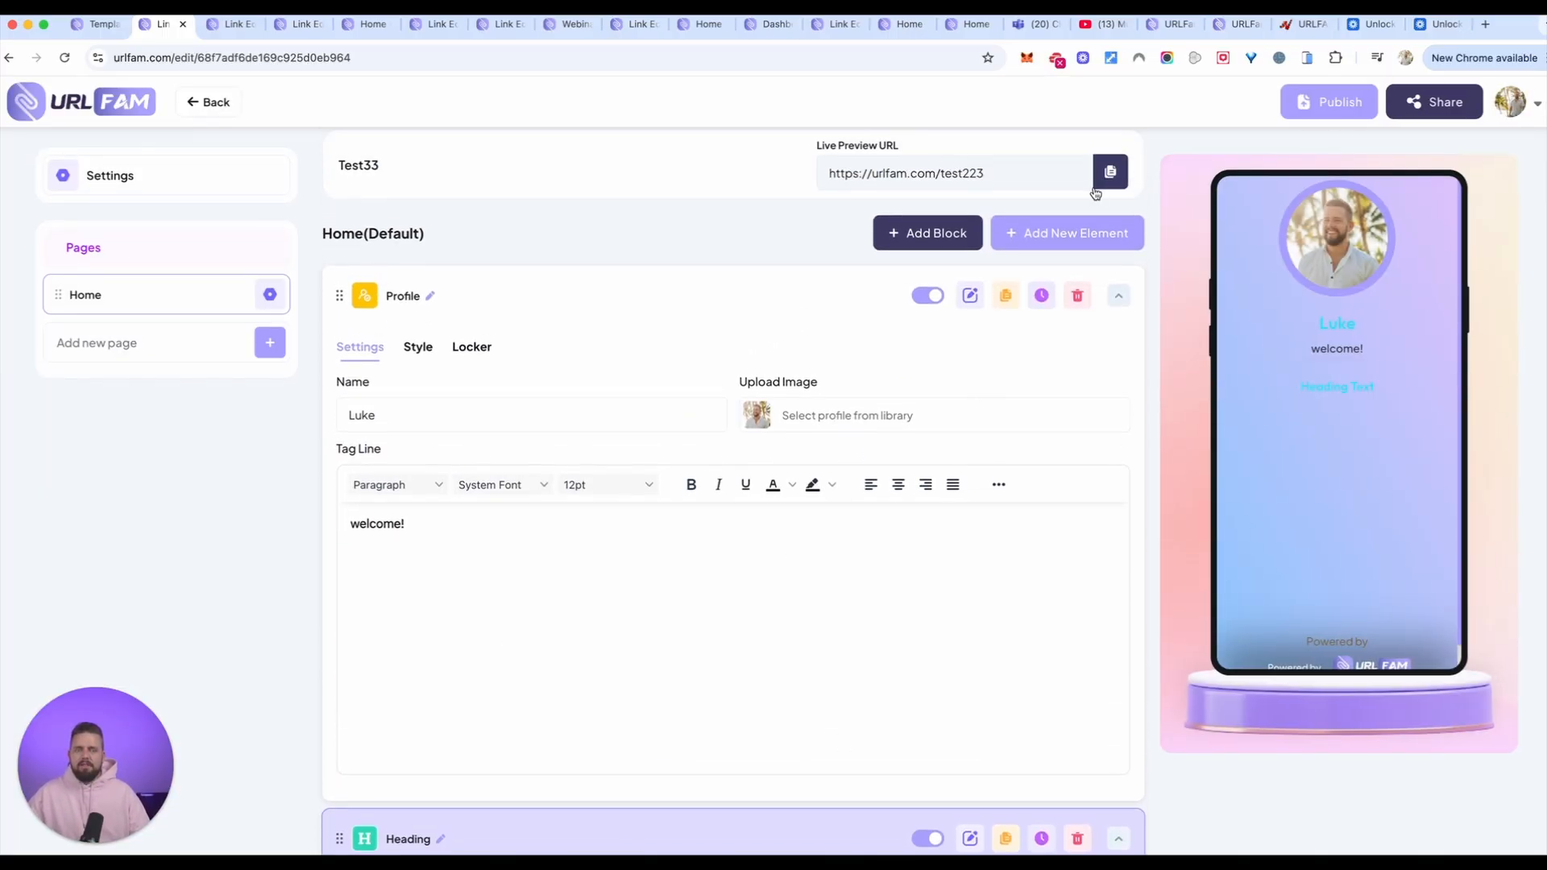
click(1060, 239)
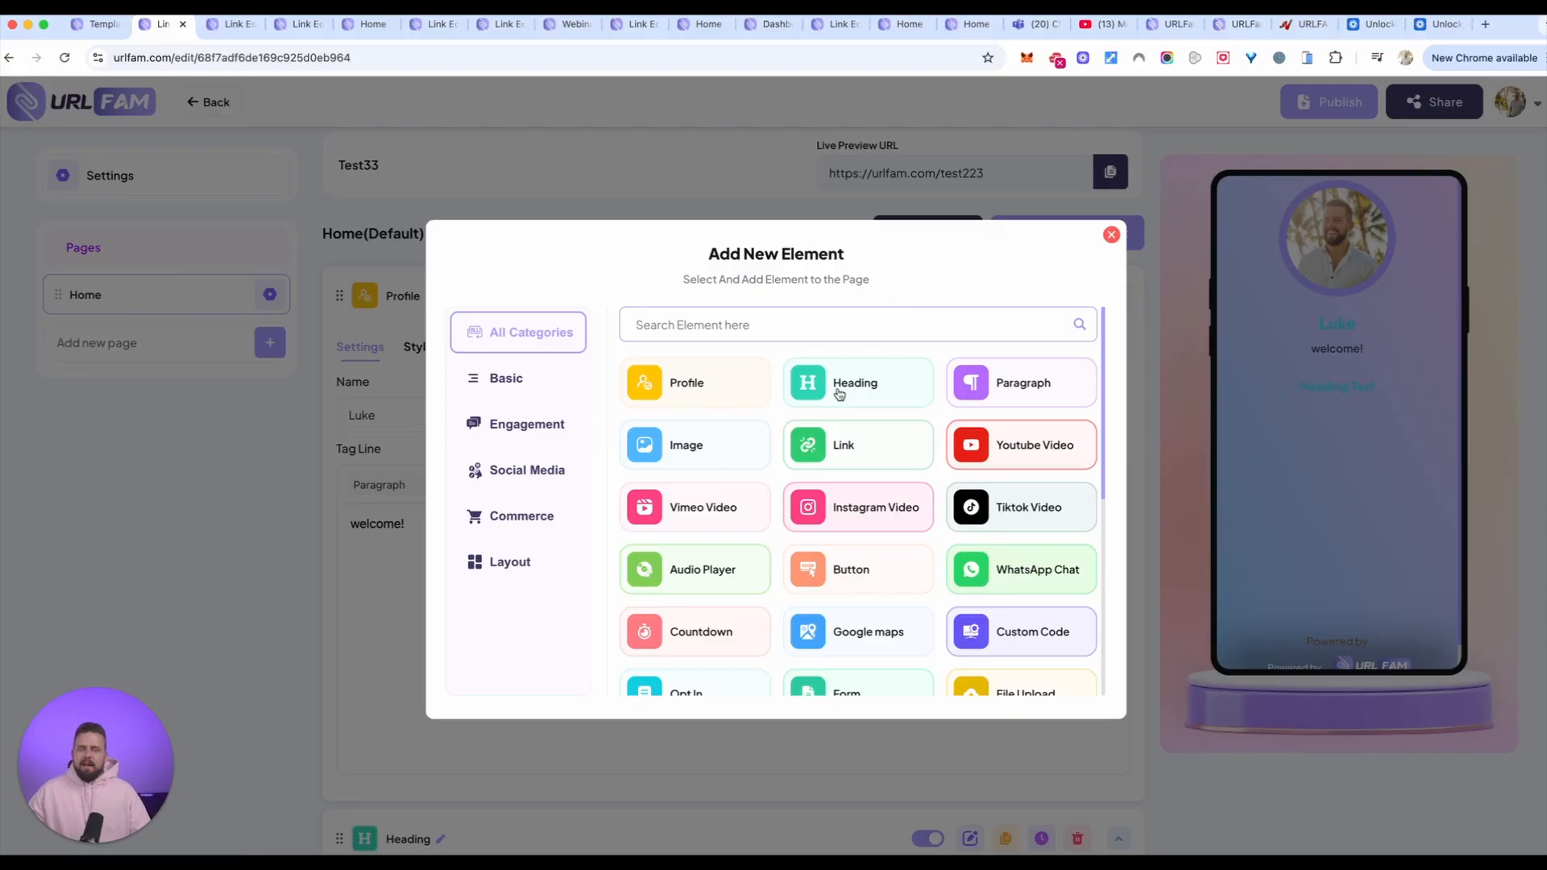
click(1016, 385)
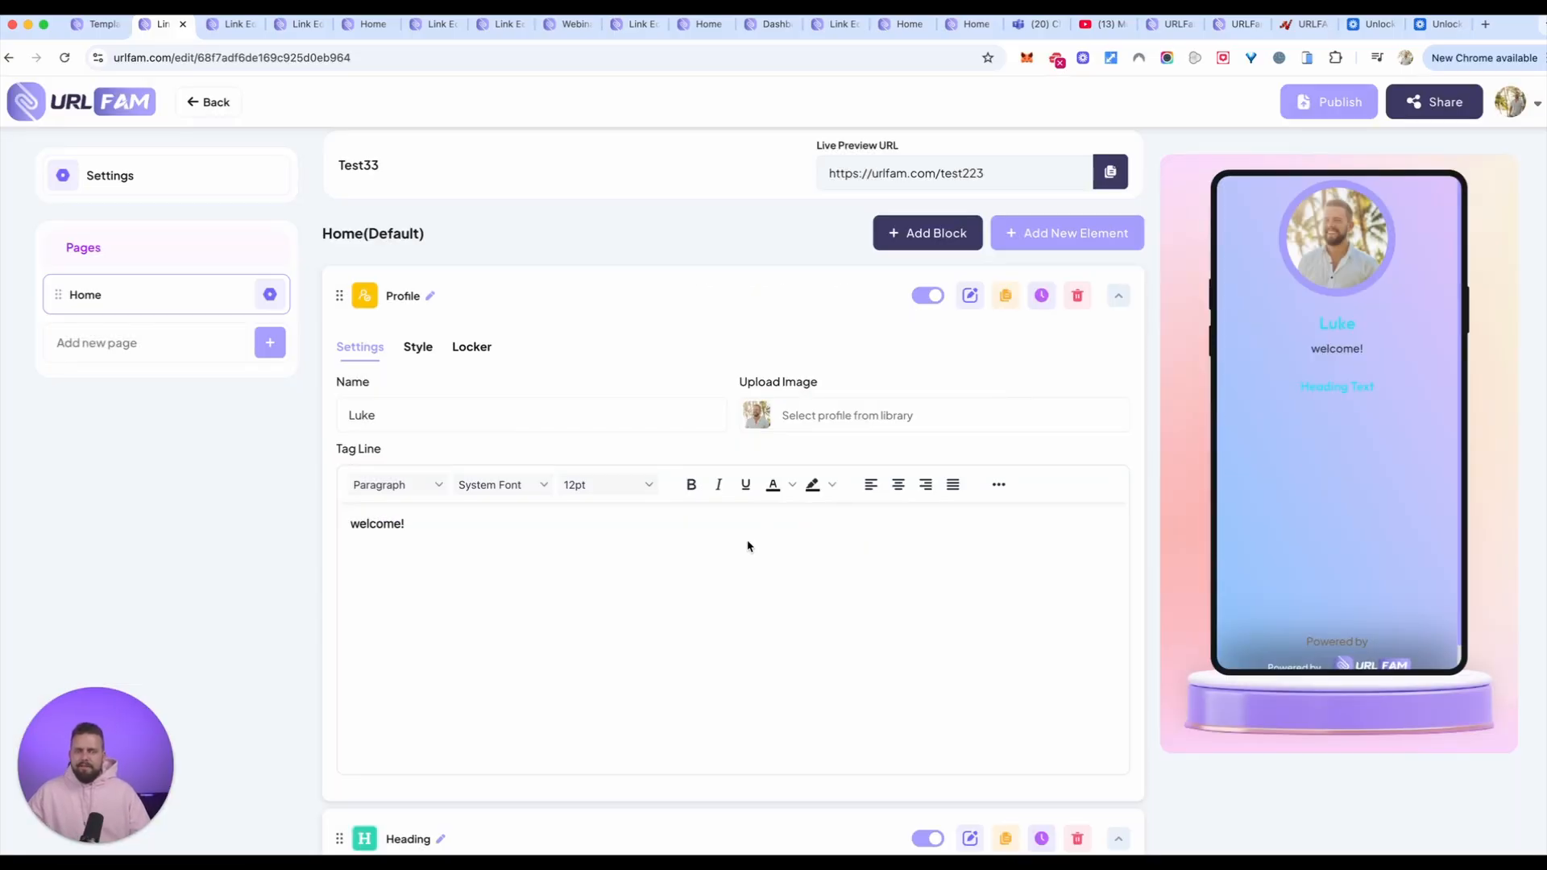
Step: Add a Youtube Video element with a video titled "Want to never lose customers from slow loading sites again?"
scroll(793, 438, up, 8)
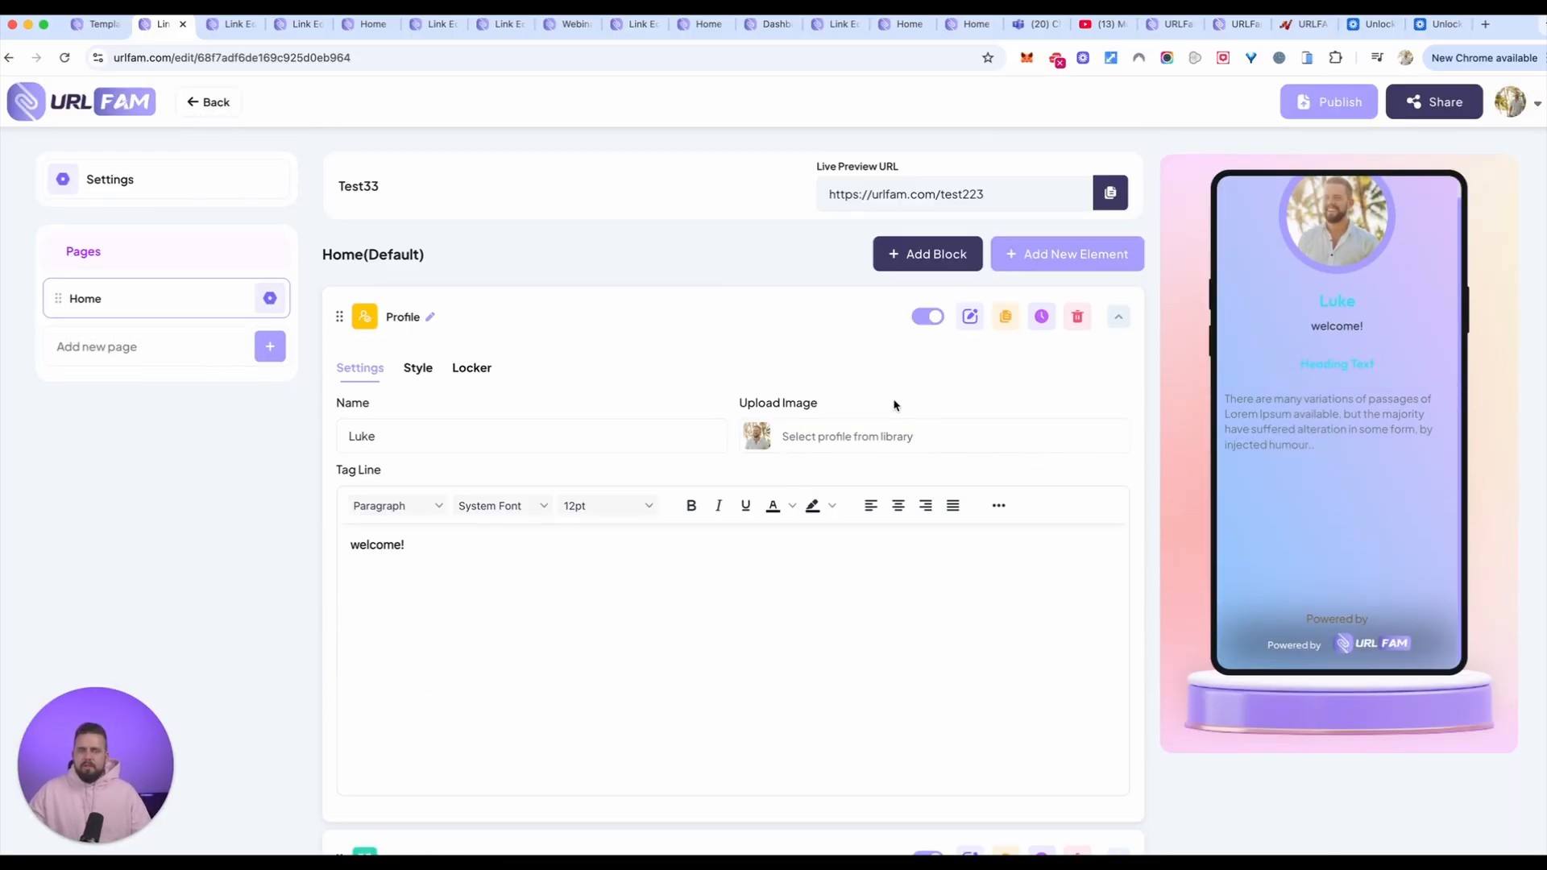
click(1056, 256)
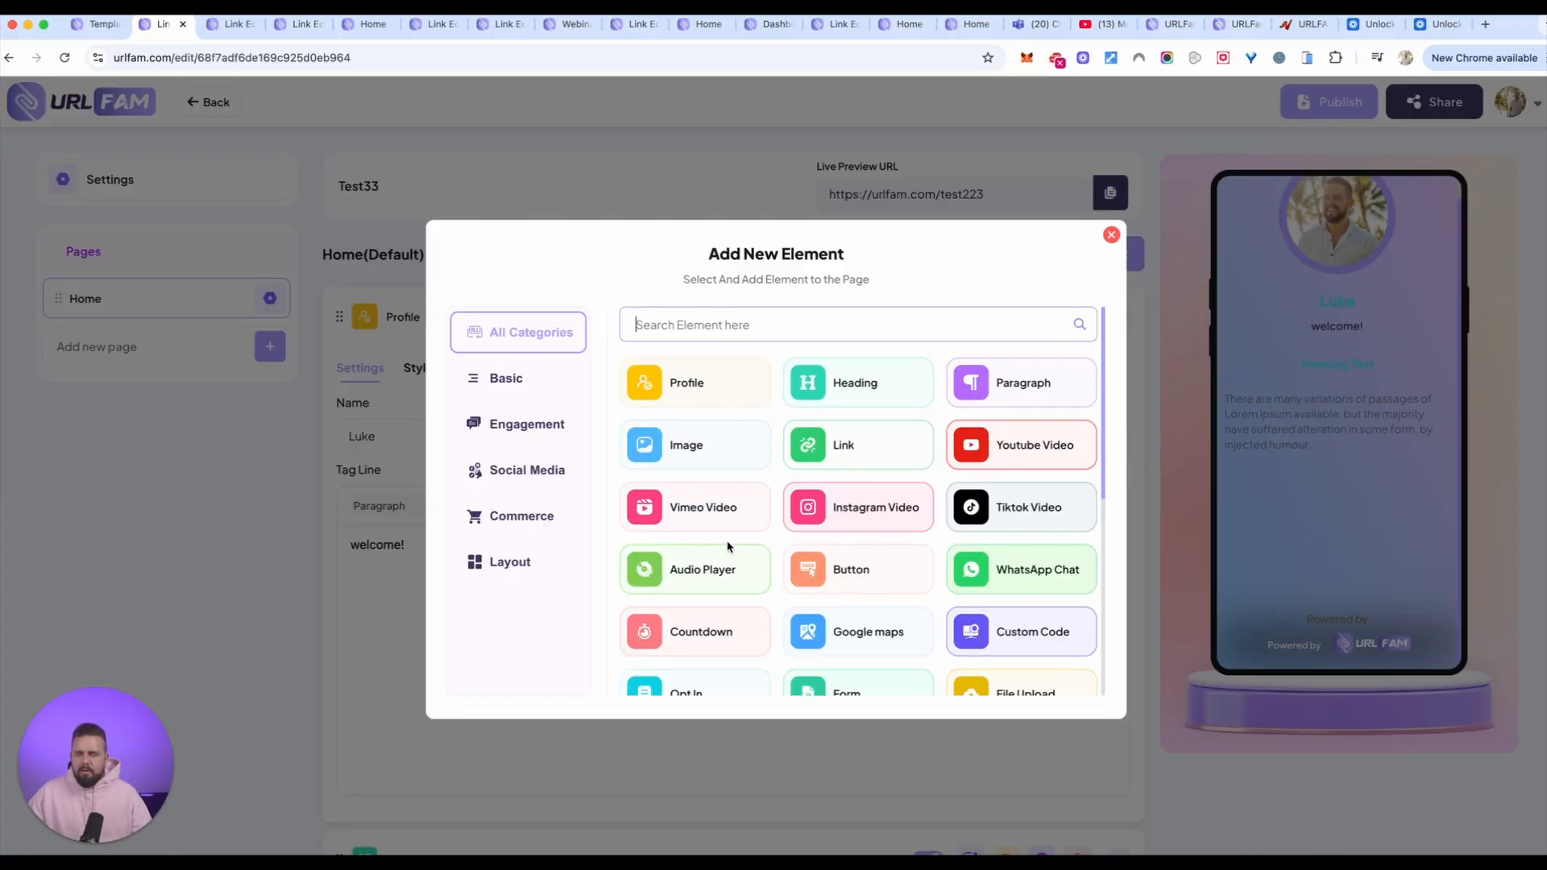
scroll(864, 615, down, 1)
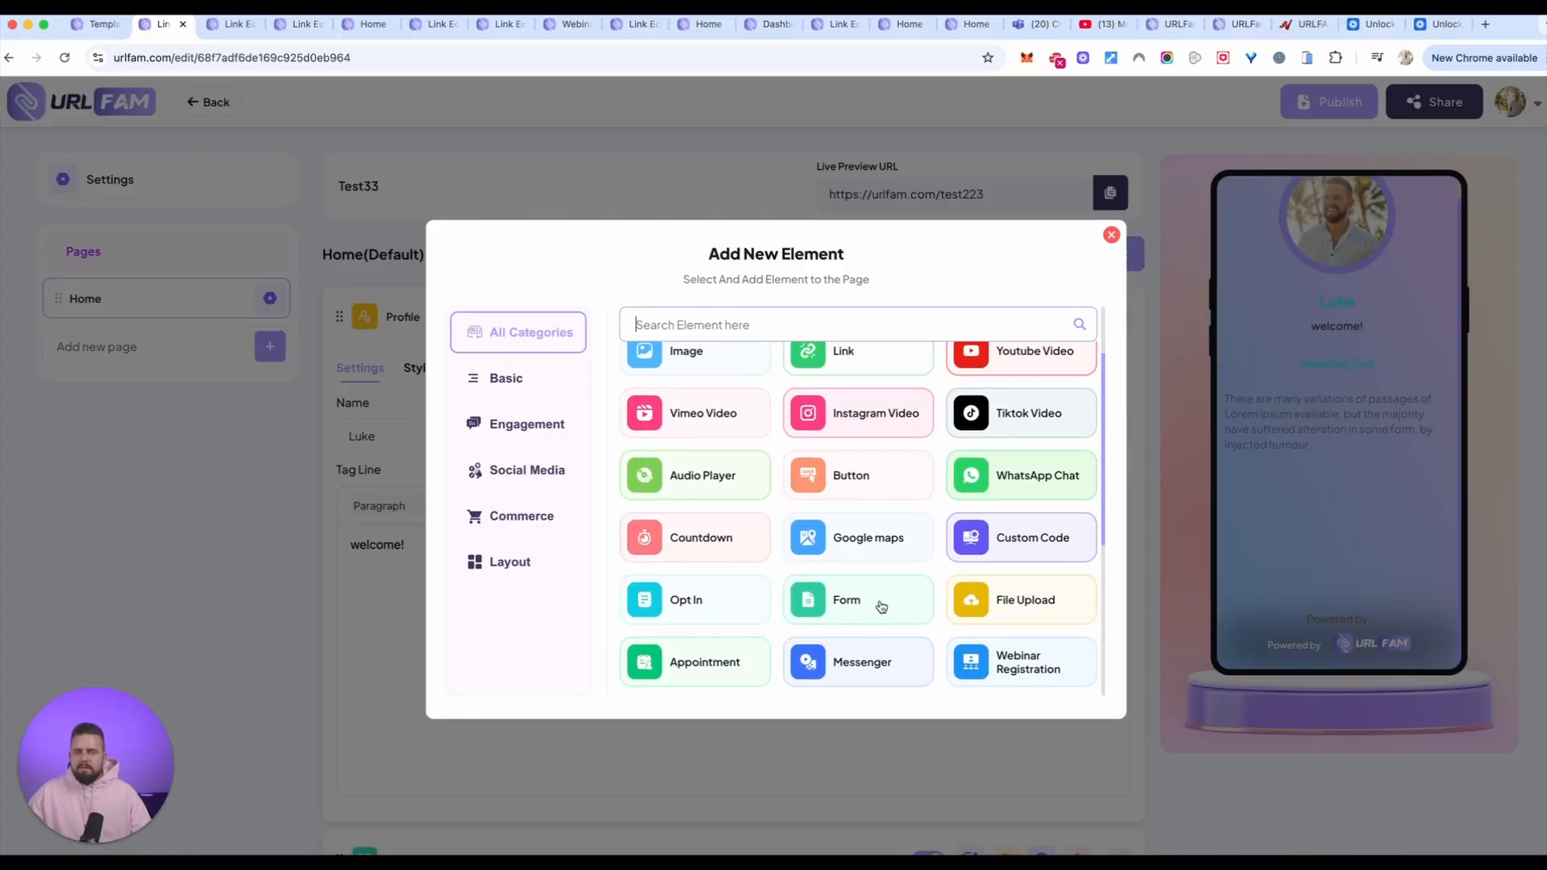
click(1006, 367)
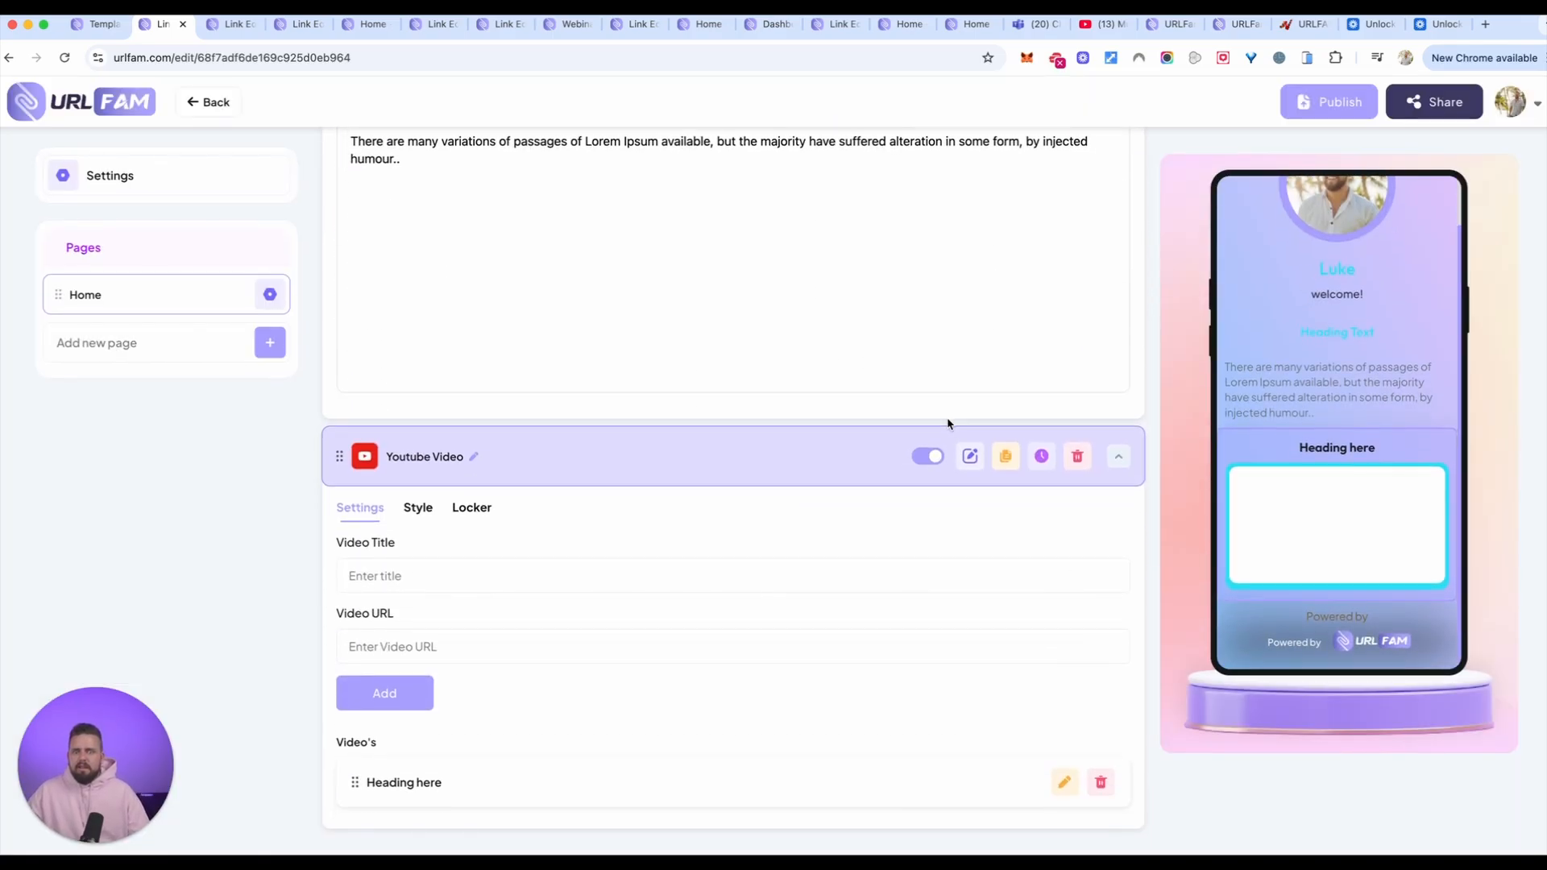
click(33, 718)
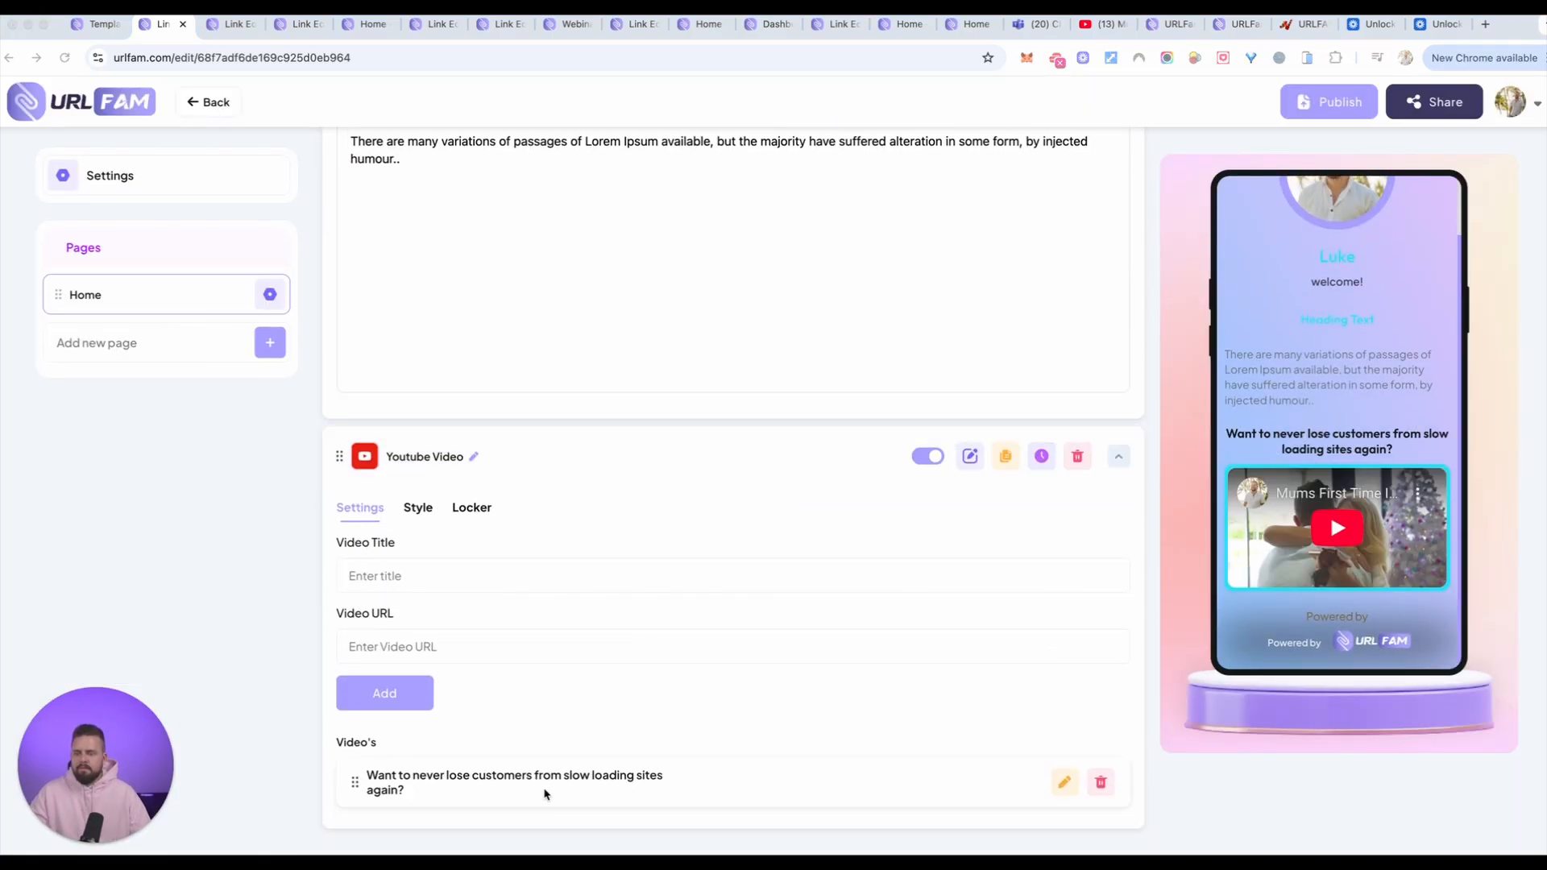
click(545, 793)
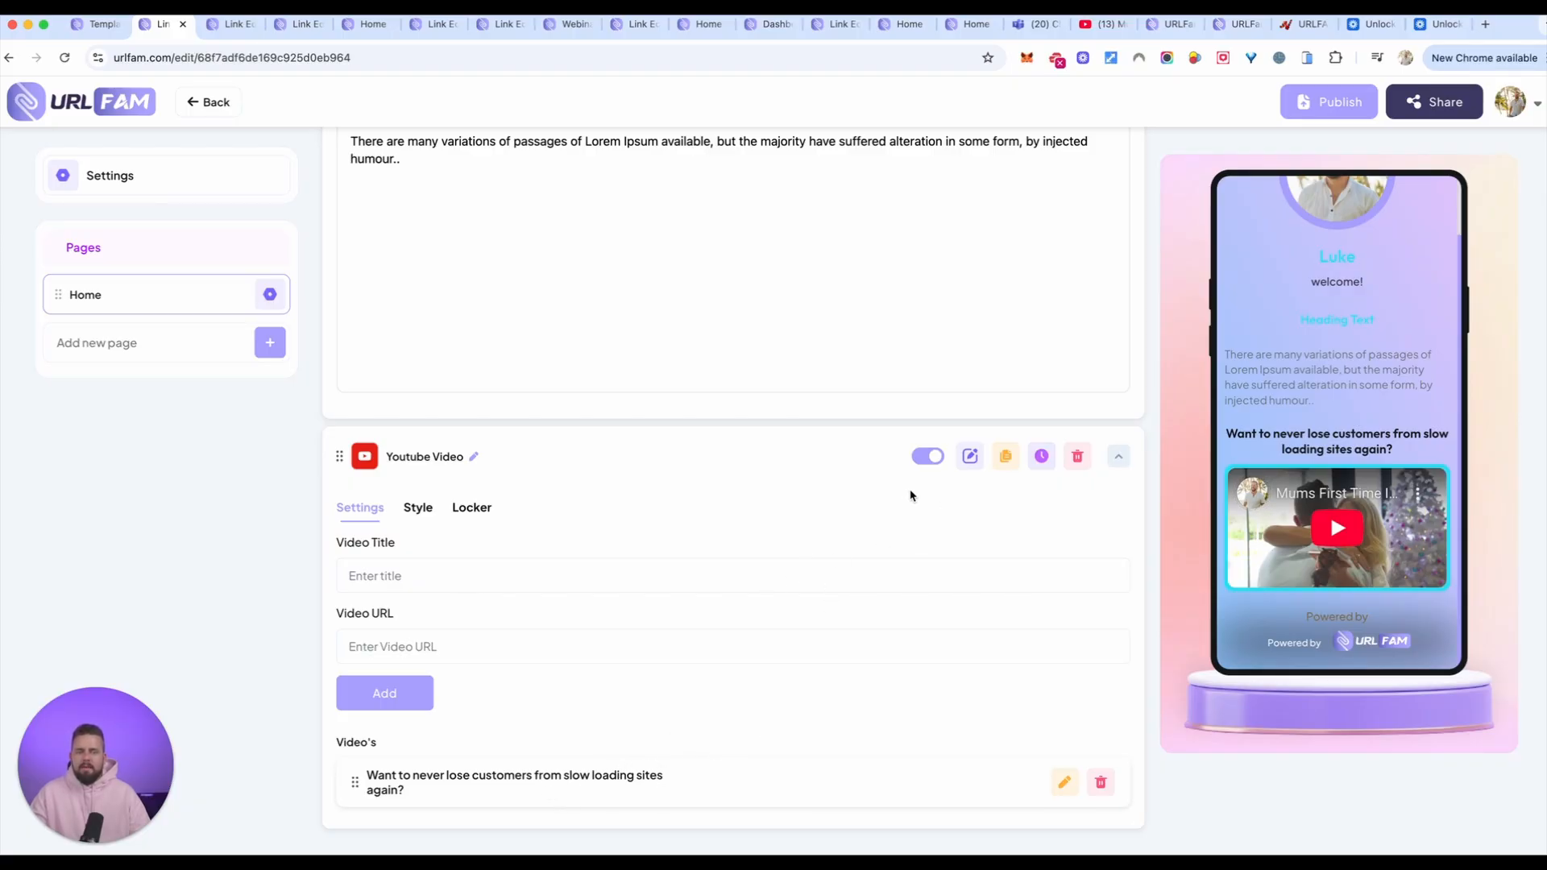
Step: Search the elements for "fil" and add a File Upload element below the video
scroll(979, 394, up, 15)
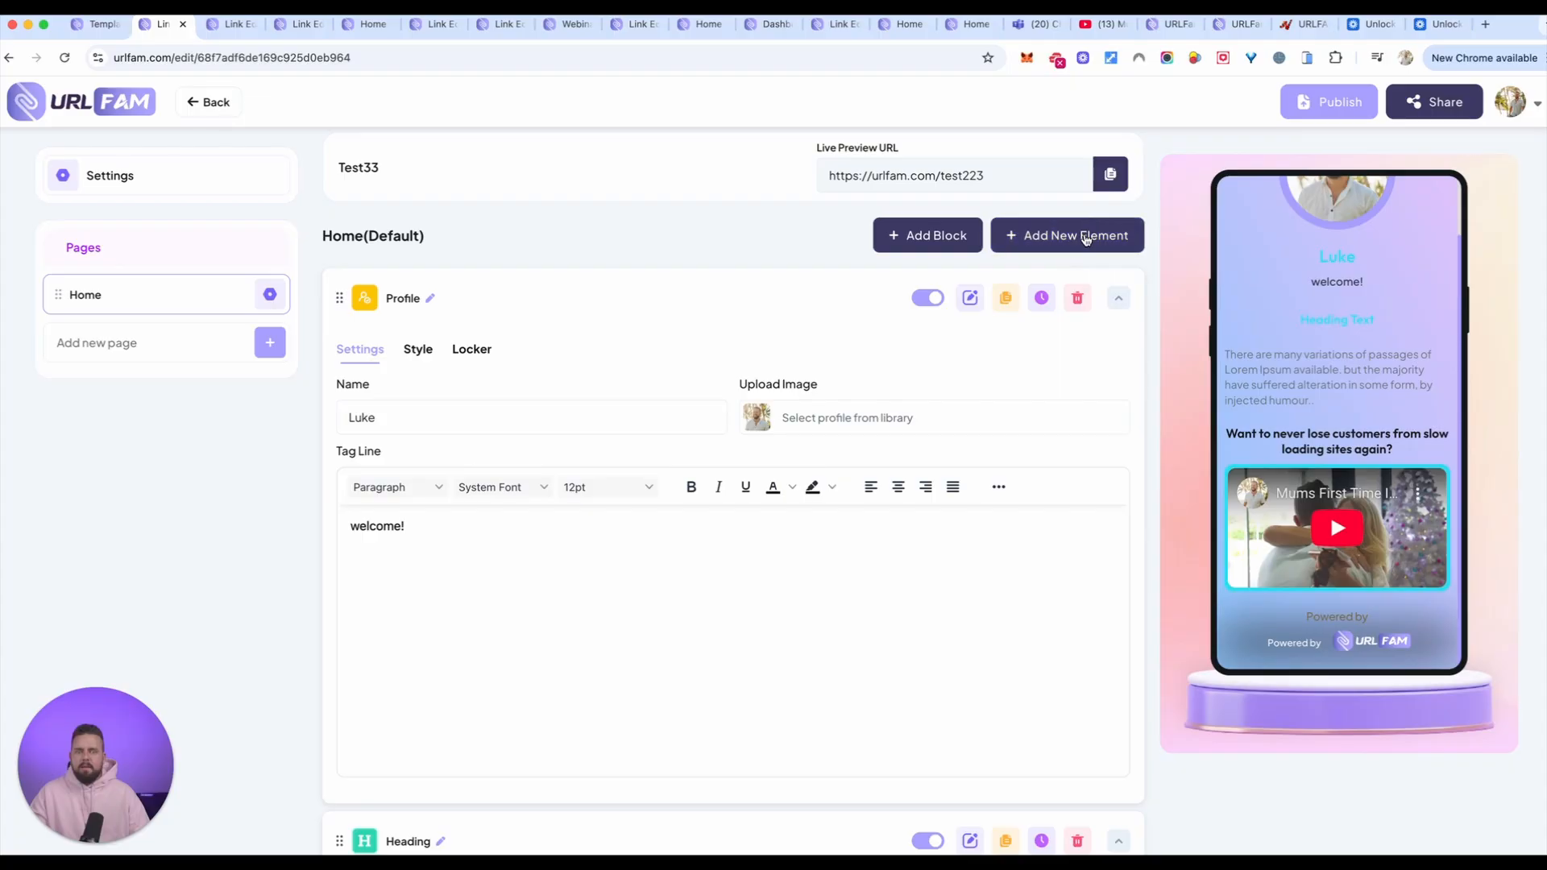
click(1086, 236)
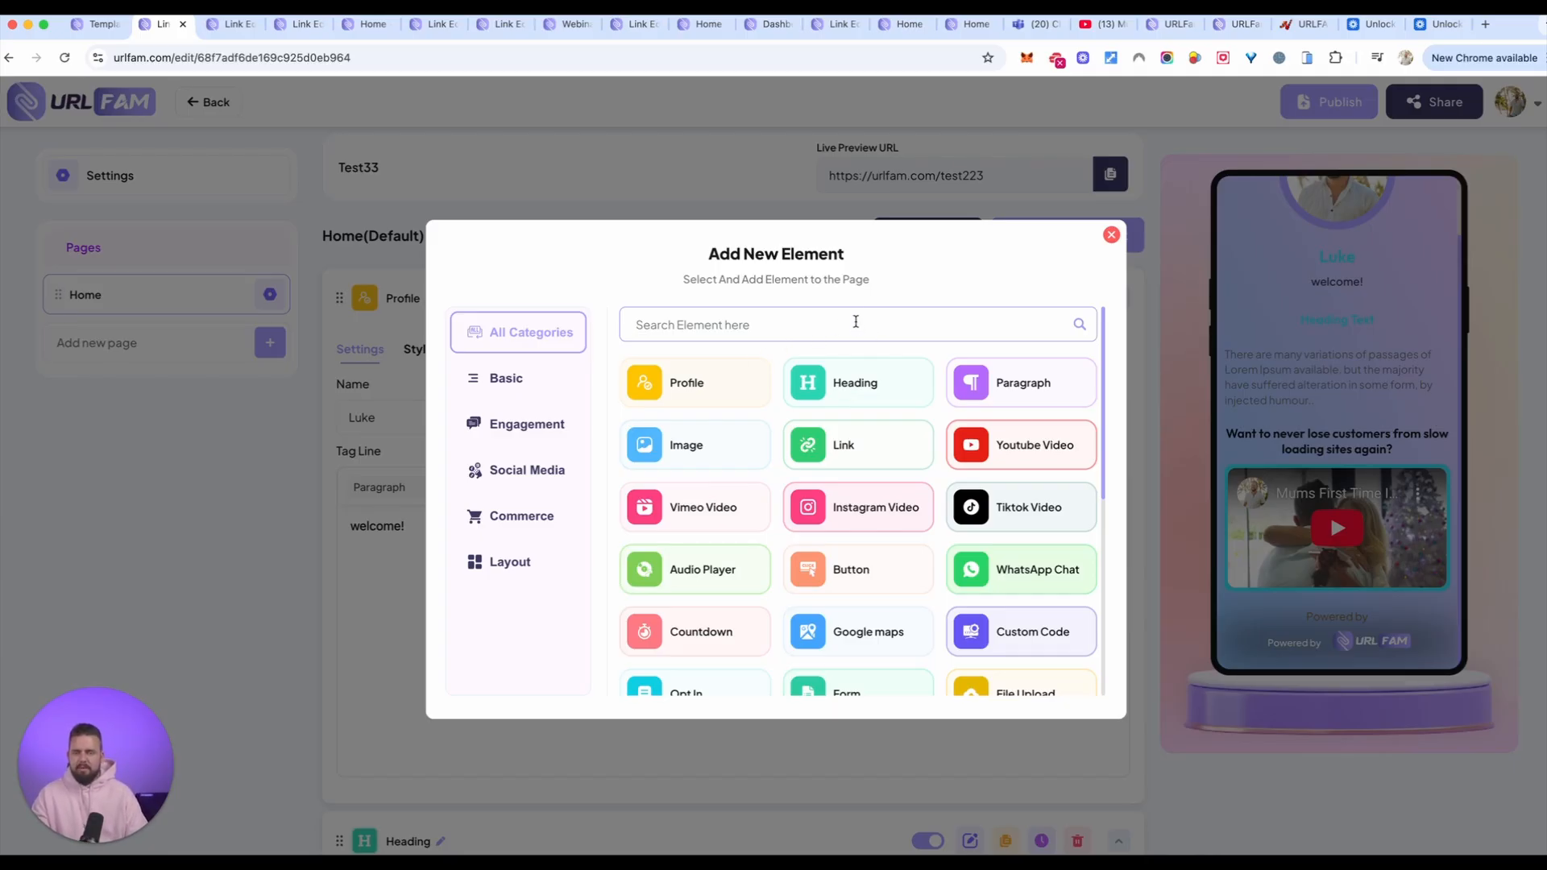
text(fil)
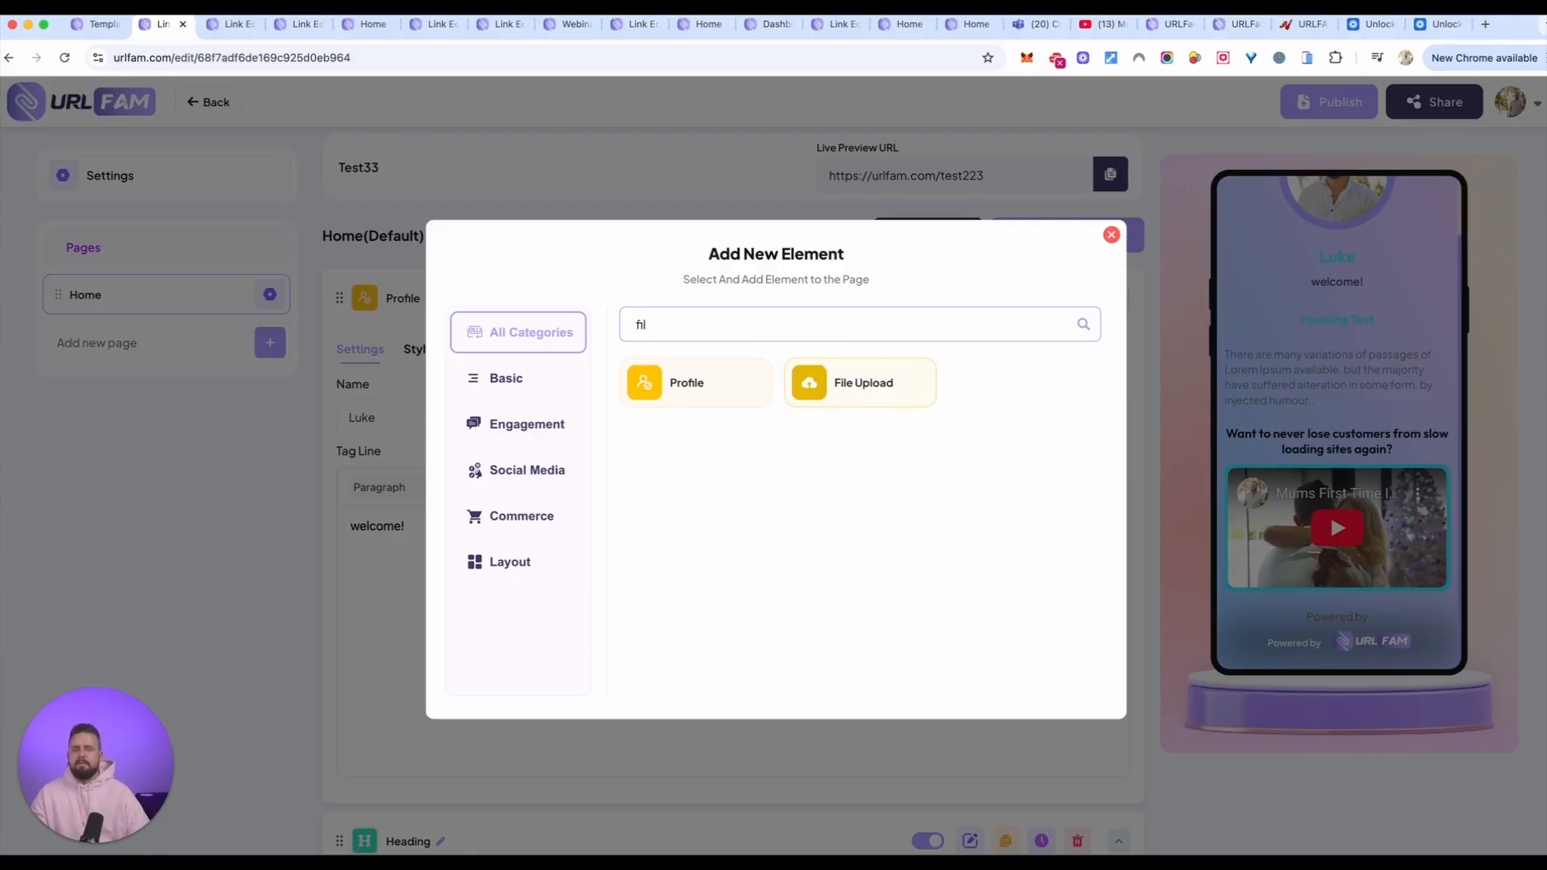
click(834, 383)
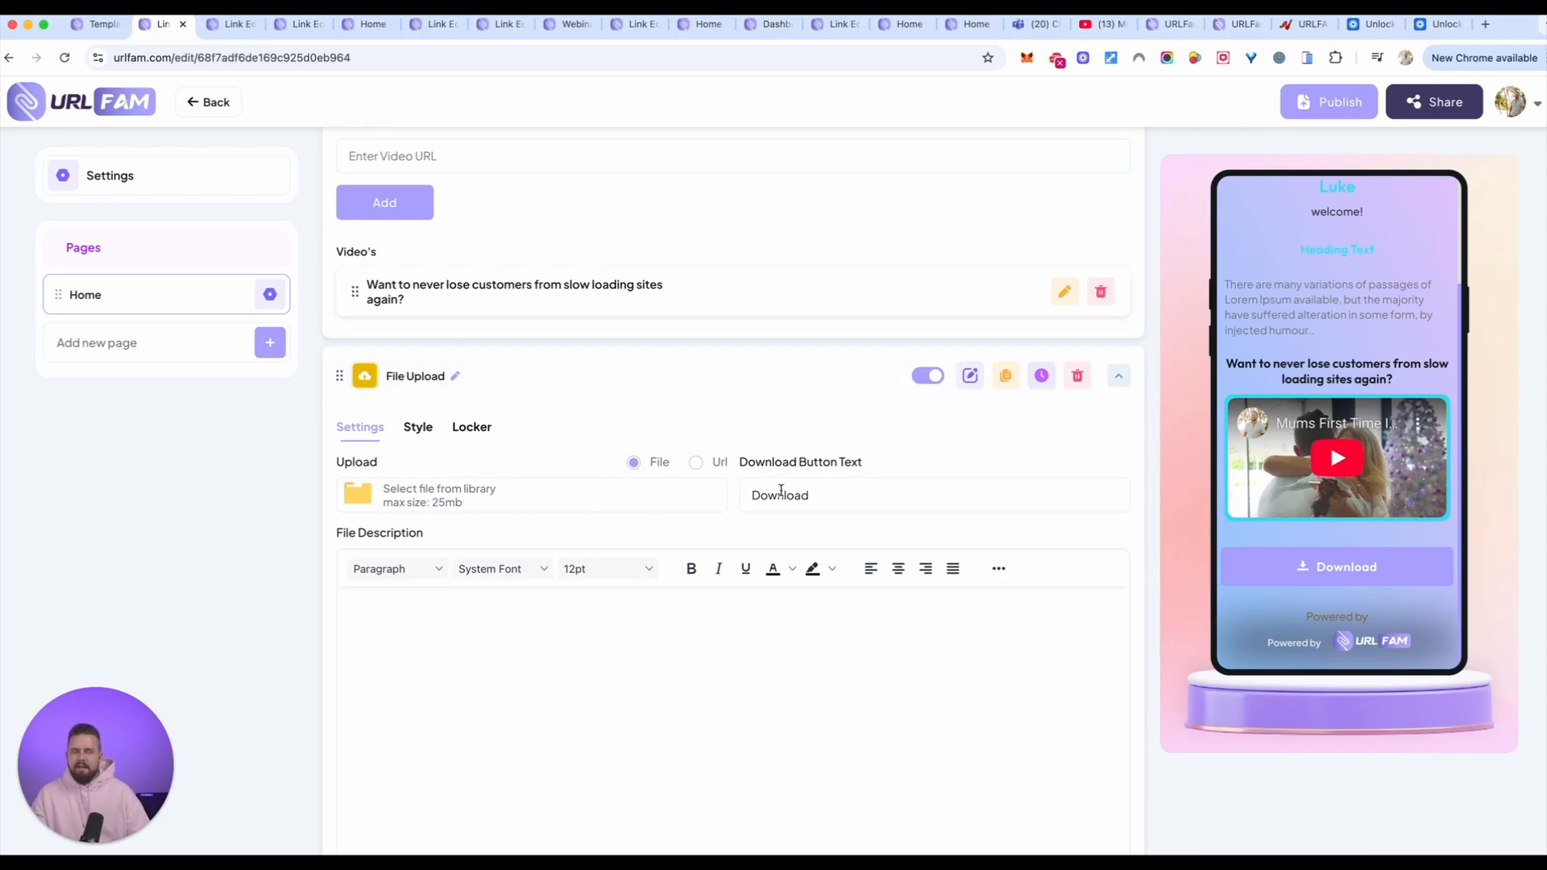
Step: Set the File Upload element's download button text to "Download top 10 tips HERE"
click(865, 500)
text(top 1)
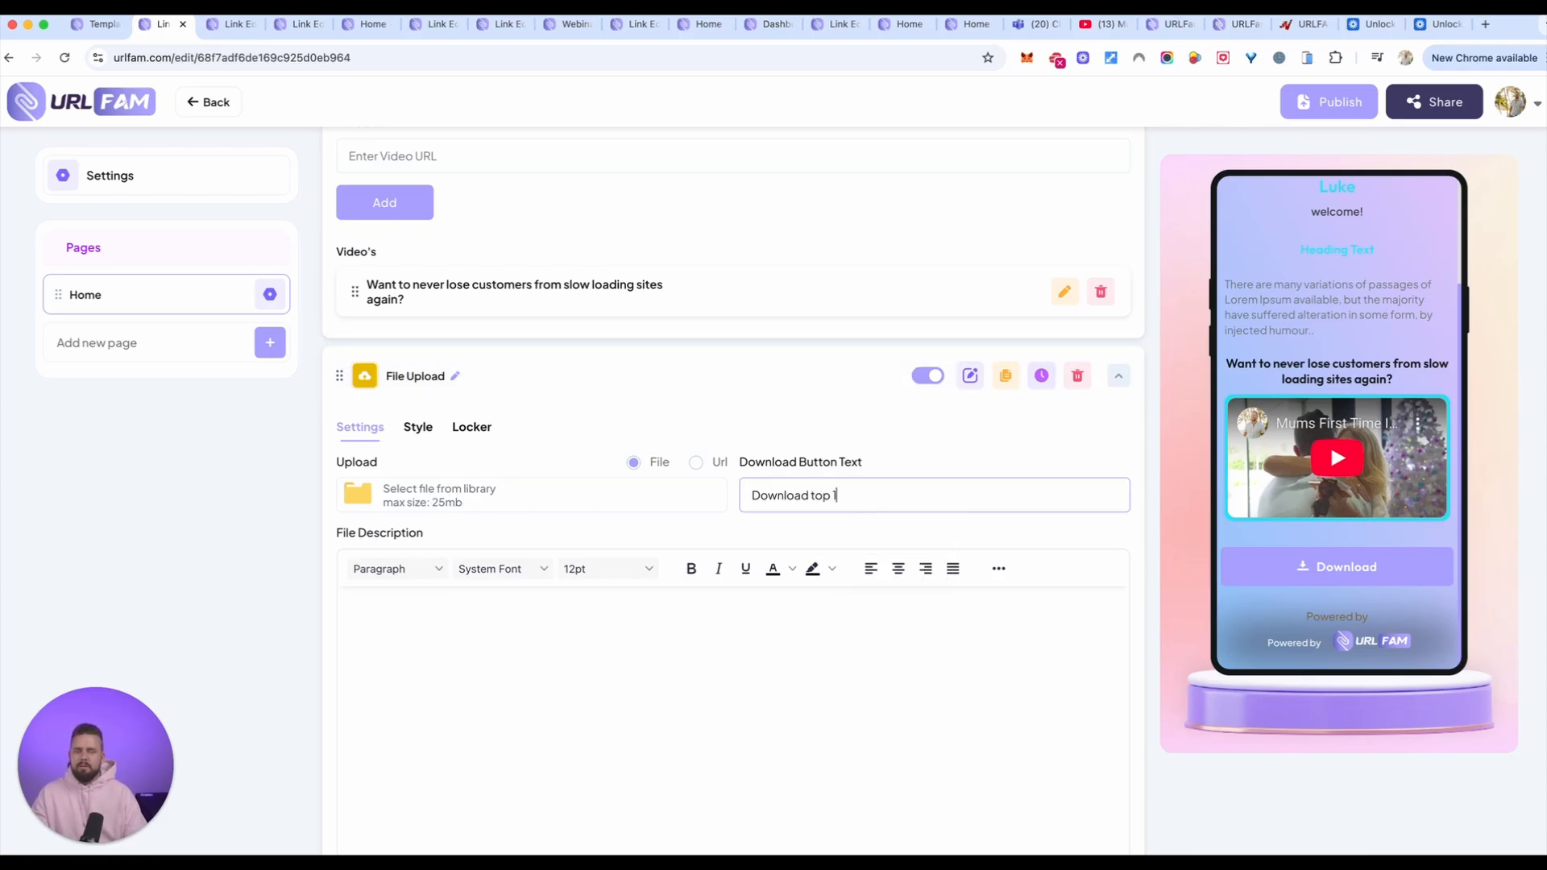
text(0 tips)
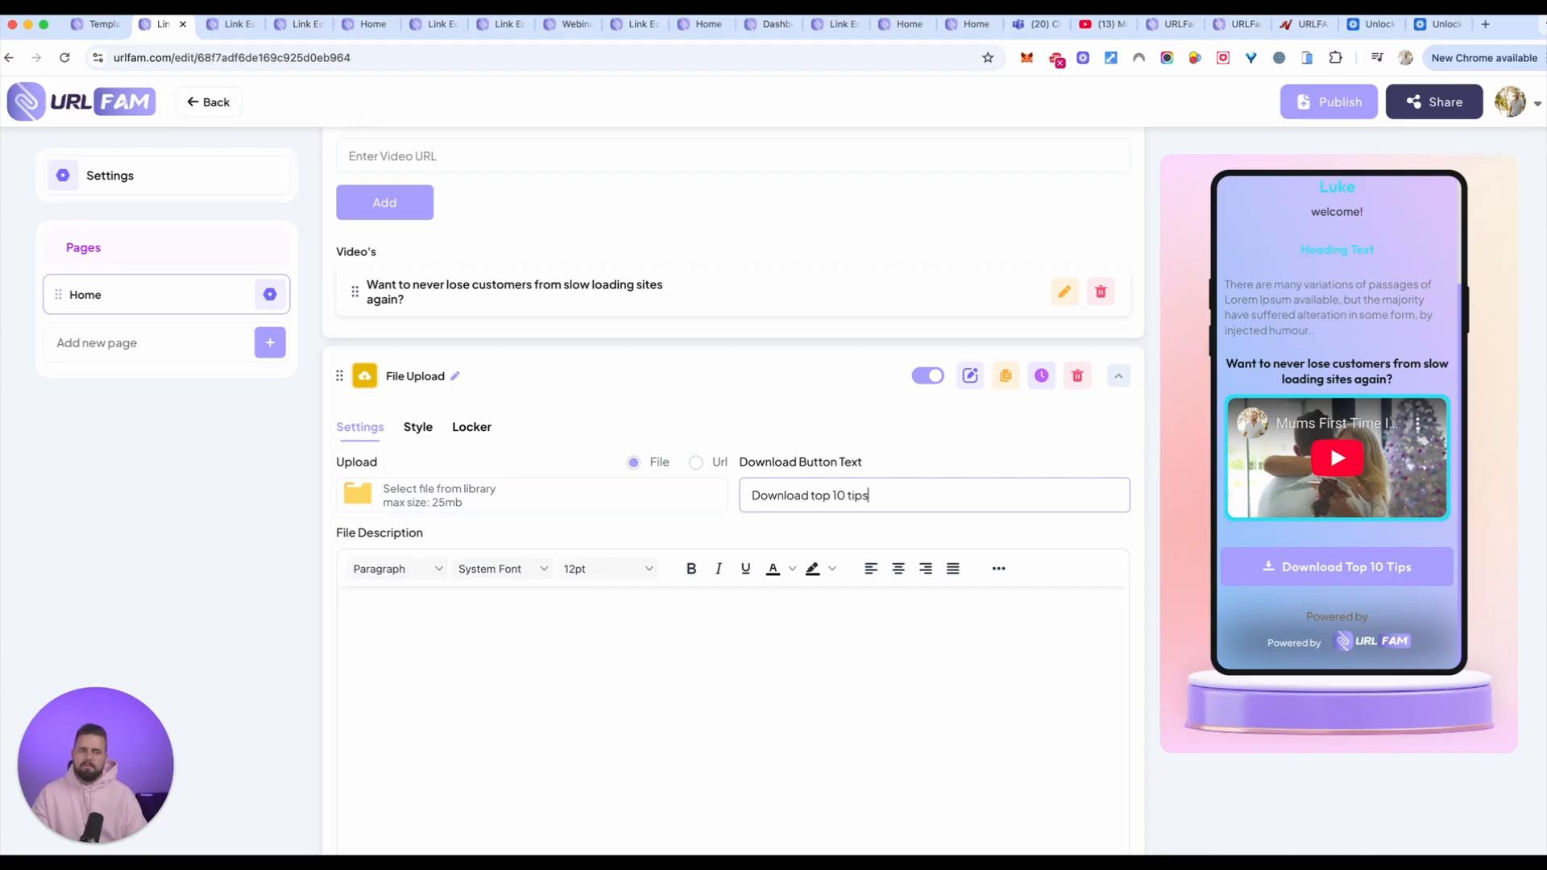
text( HERE)
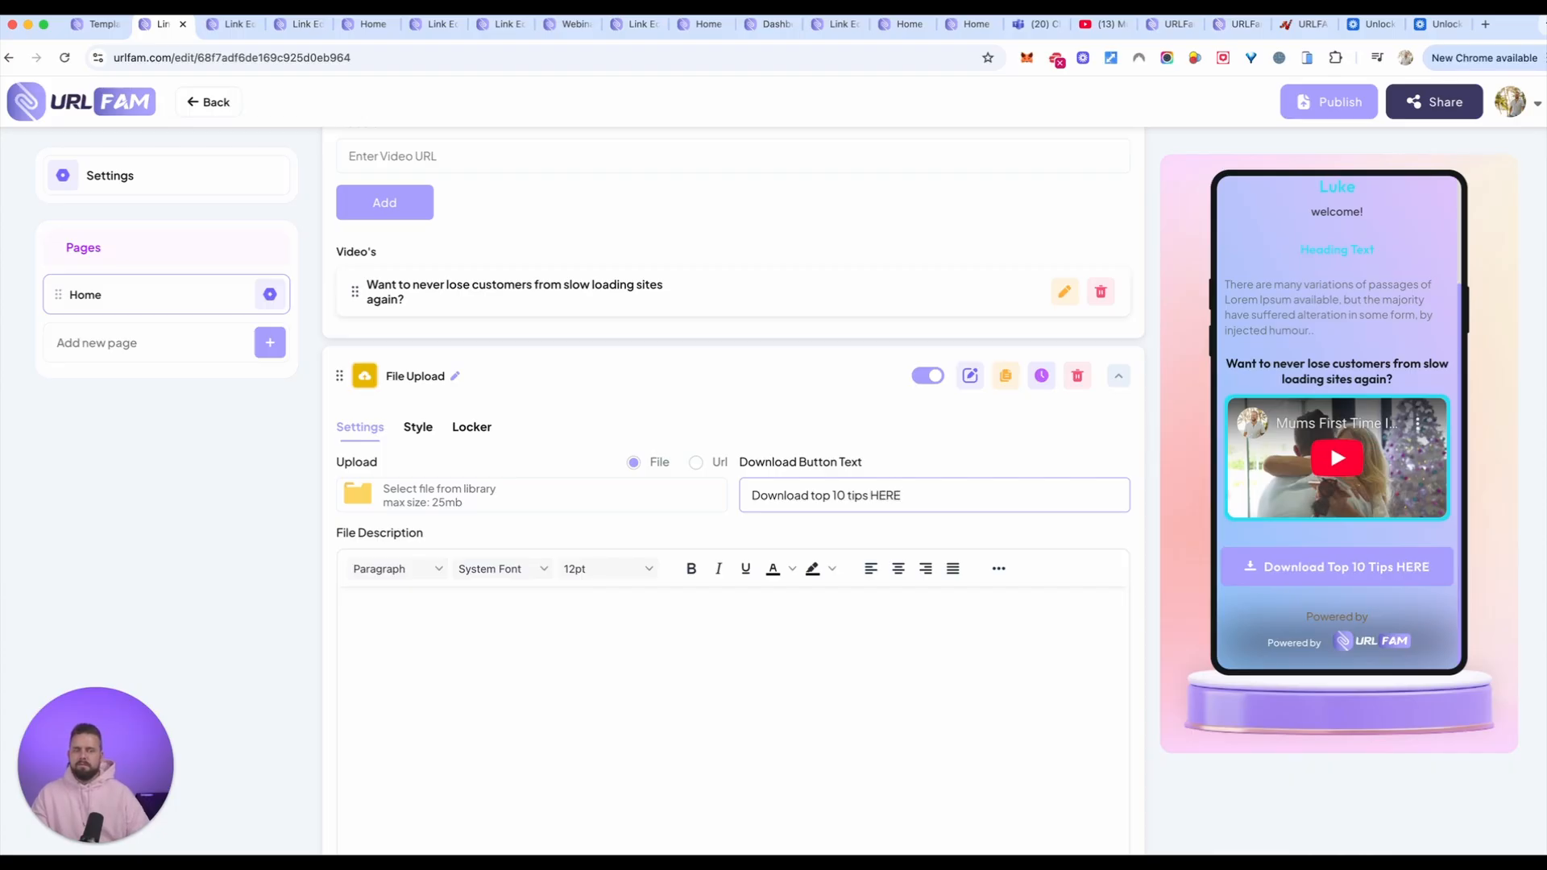
Step: Enter the file description "This is your chance to get my FREE 10 simple steps to makign your website faster"
click(591, 596)
scroll(596, 595, down, 1)
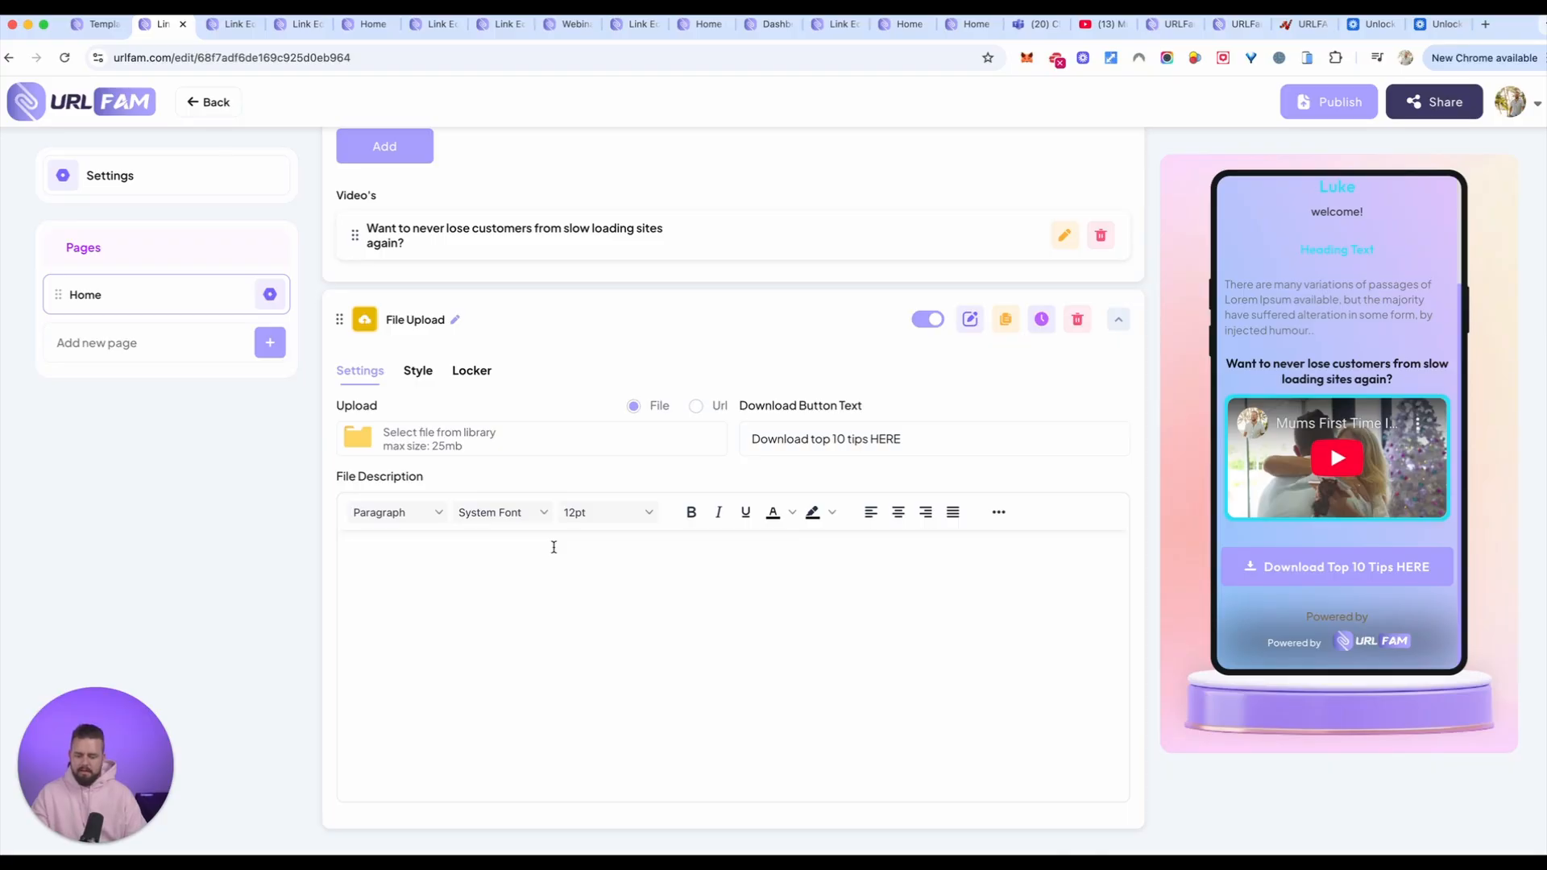
text(This is the)
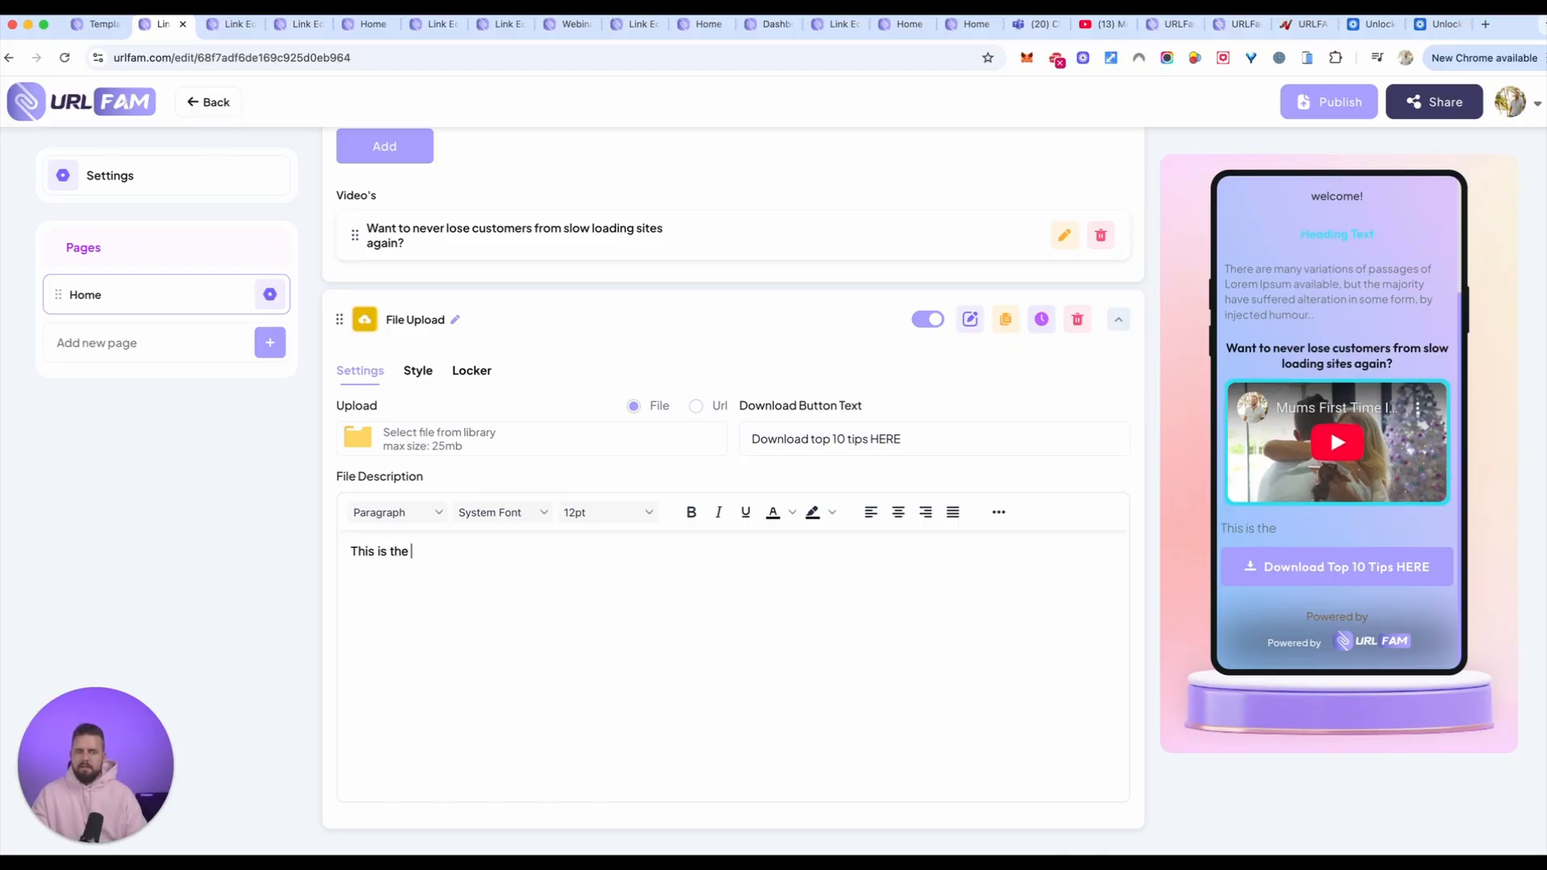
key(BackSpace)
key(BackSpace)
text(o)
key(BackSpace)
text(yo)
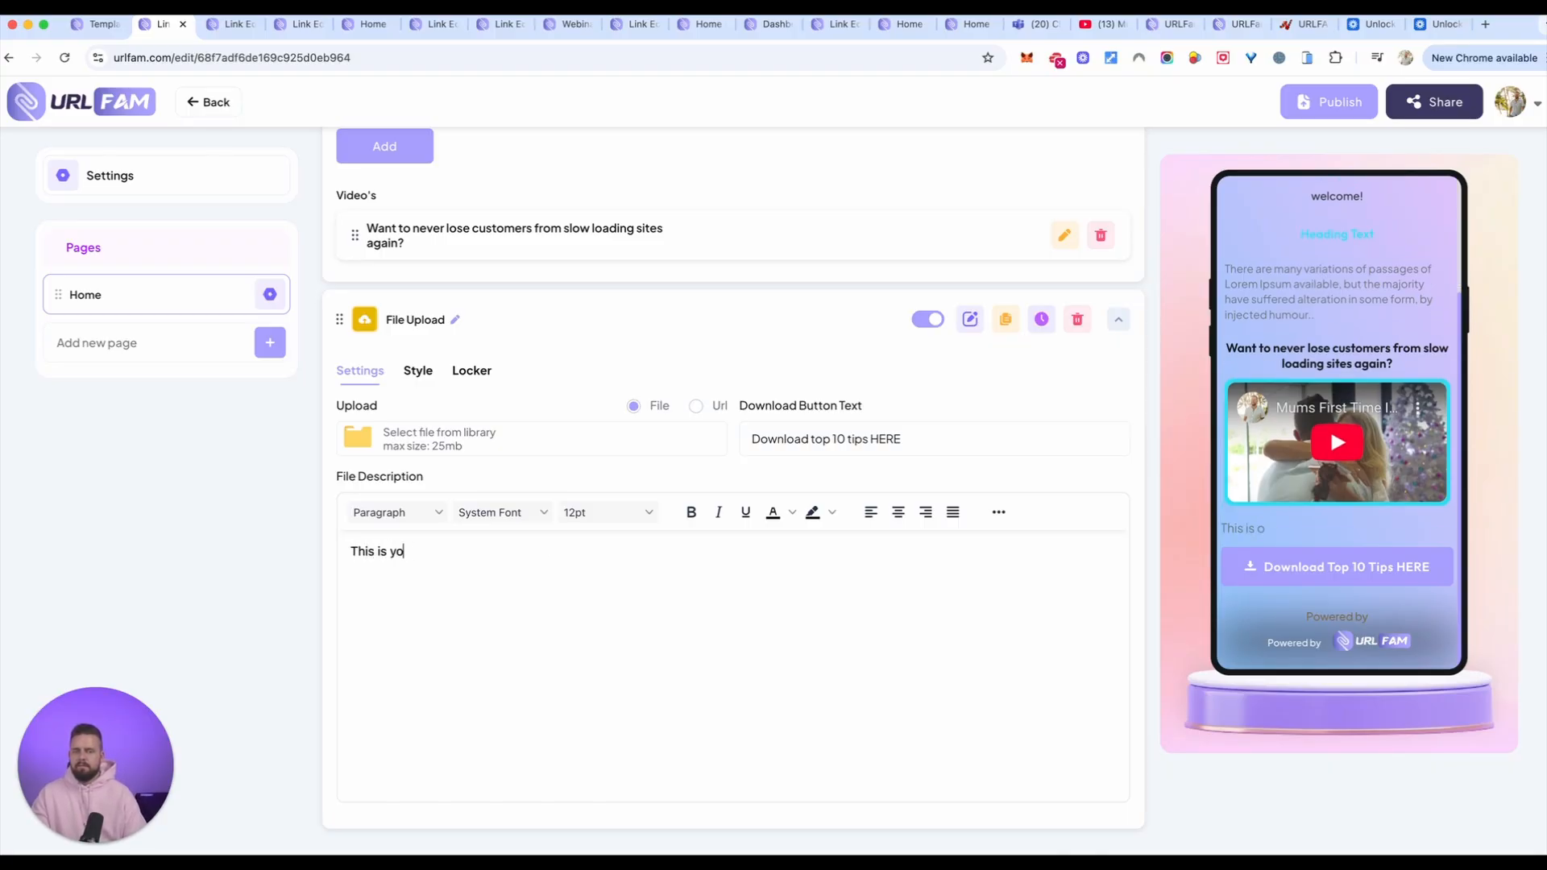
key(BackSpace)
key(BackSpace)
text(ance to get my FREE)
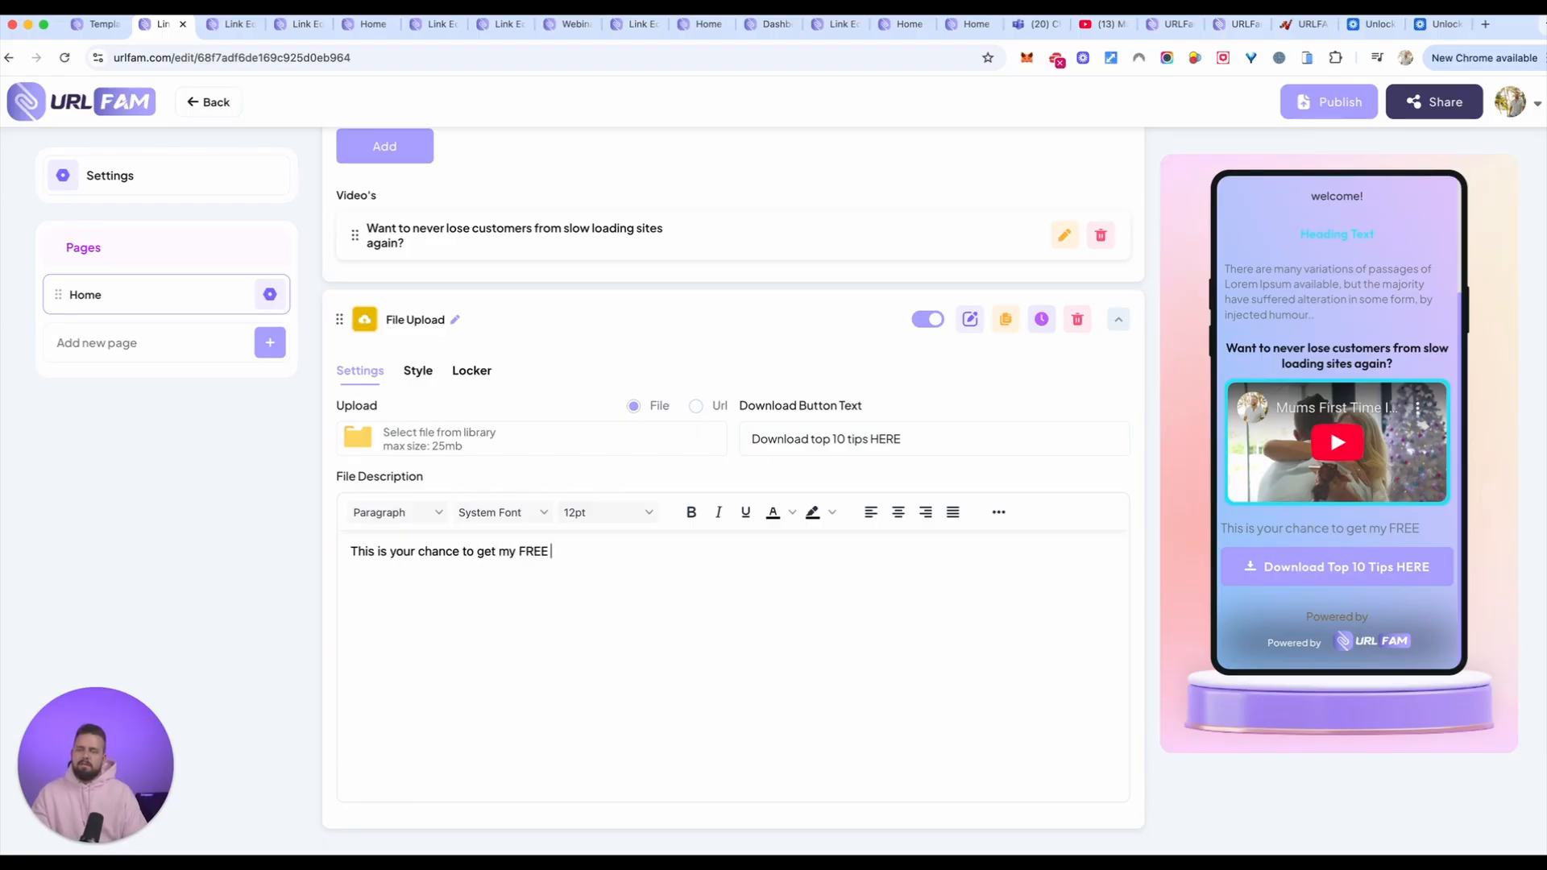
text( 10 simple st)
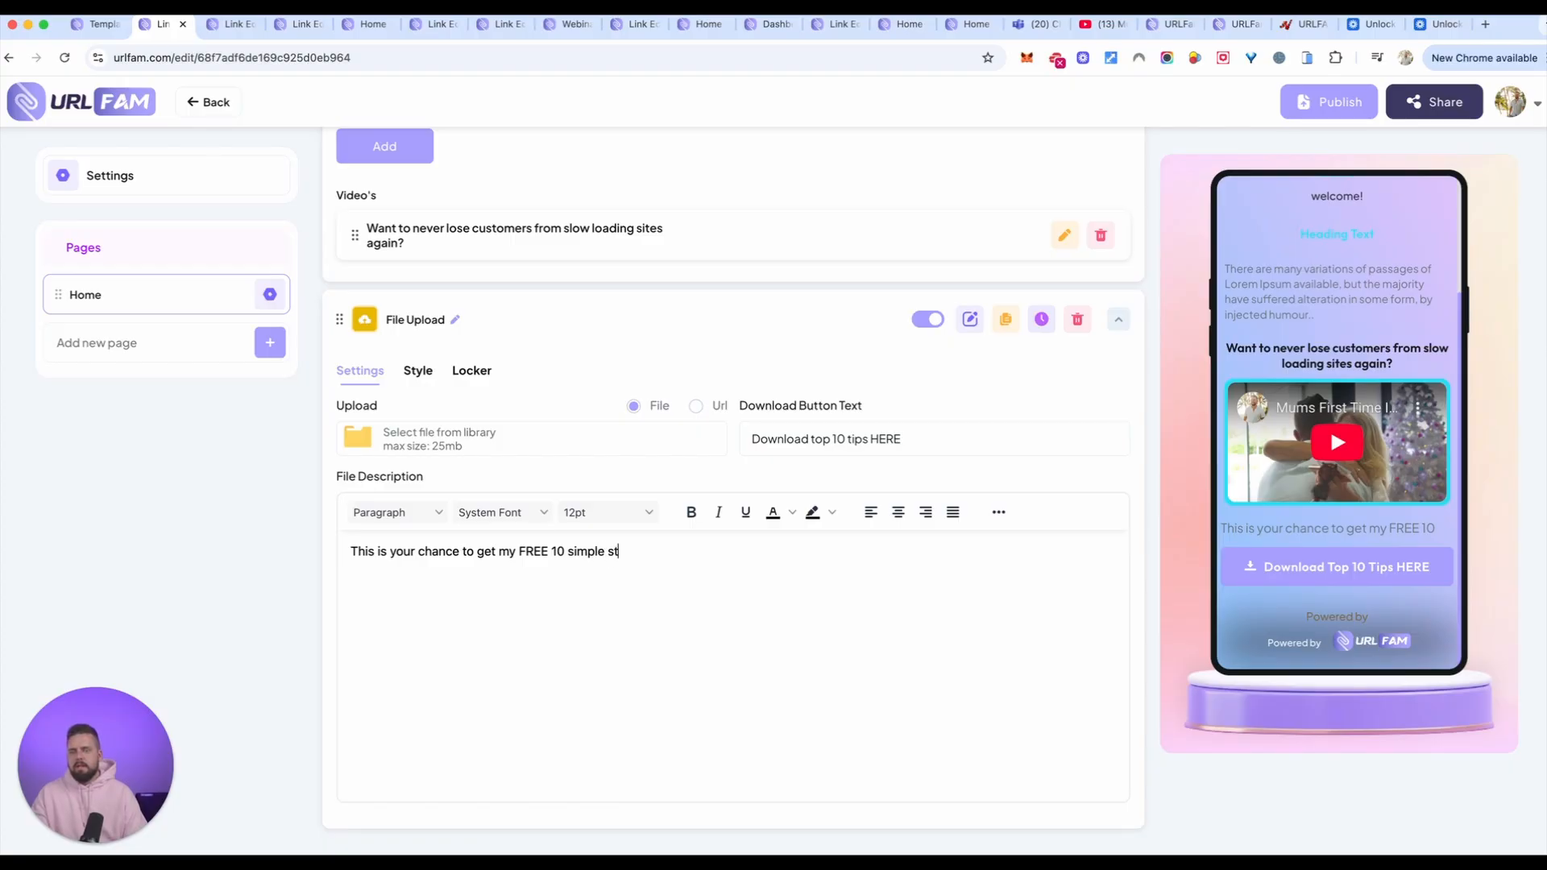
text(eps to makign your website fa)
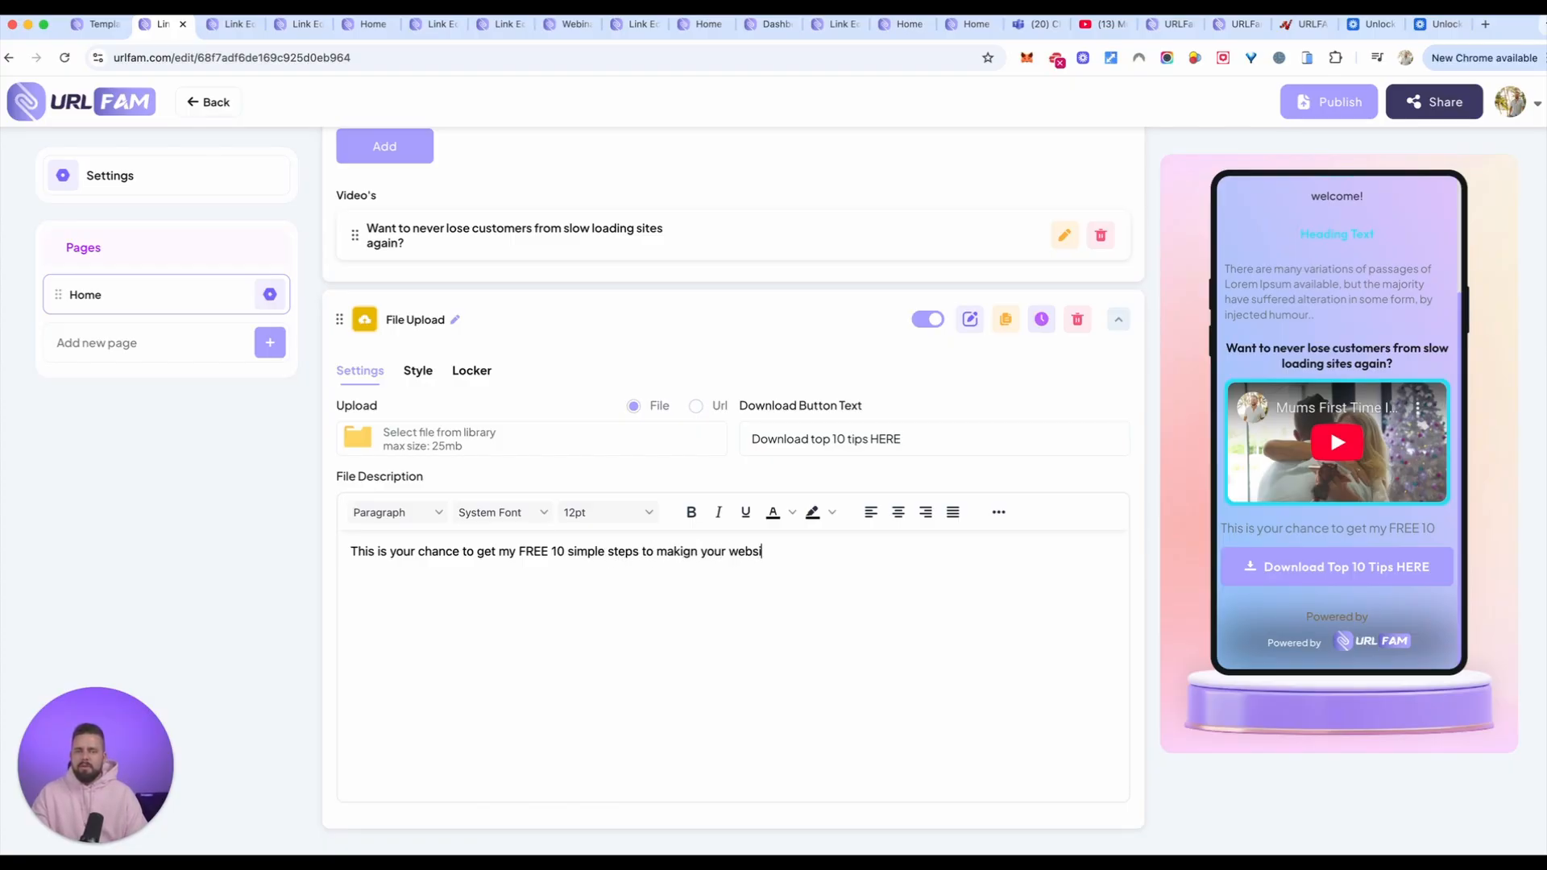
text(ster)
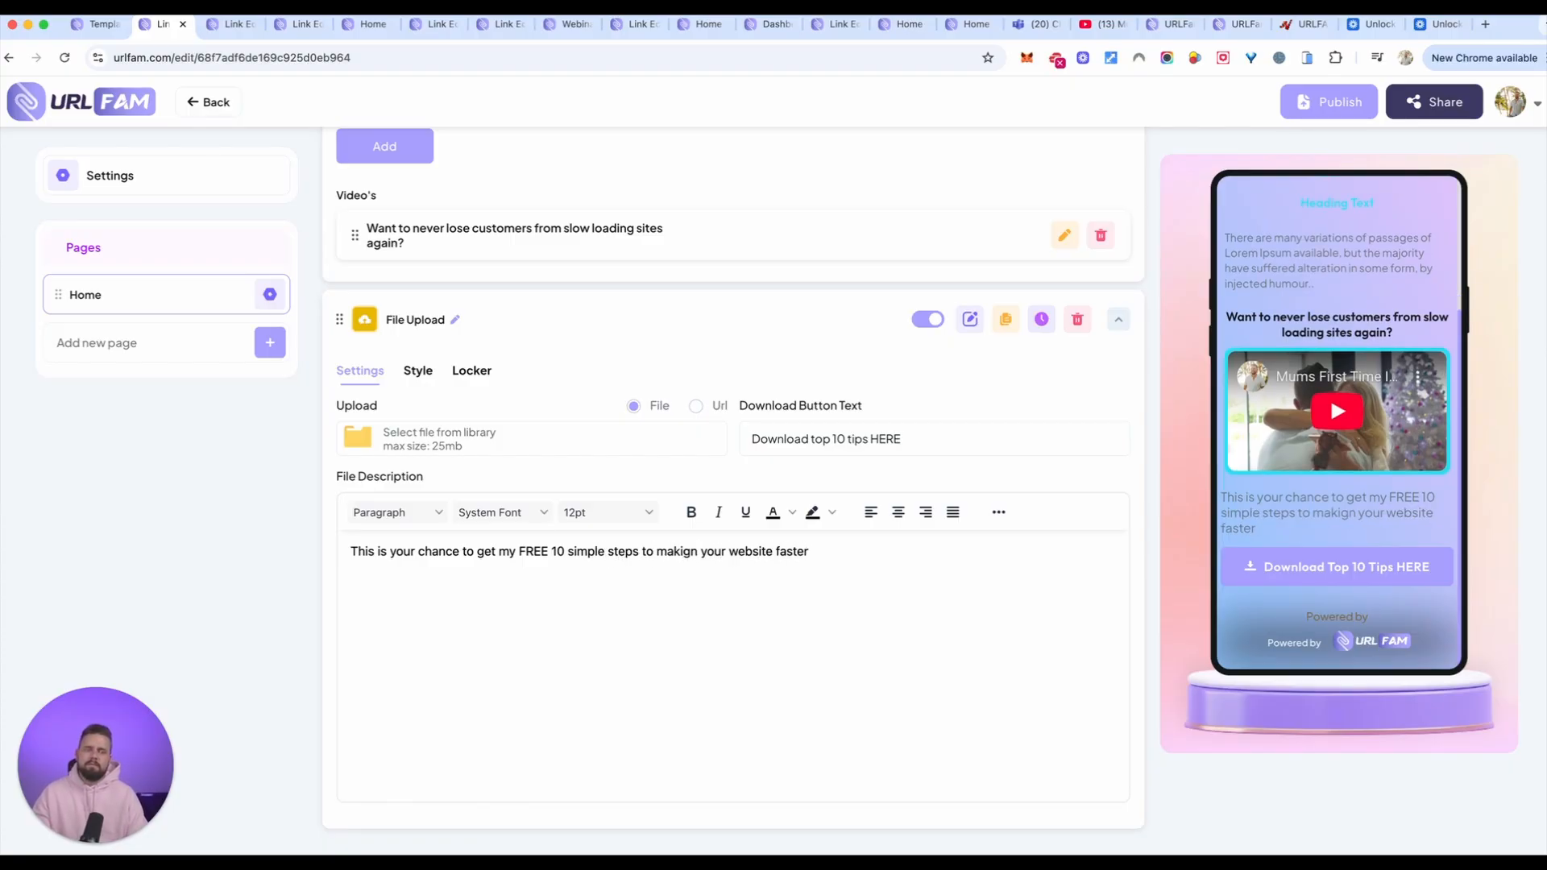
text(... you)
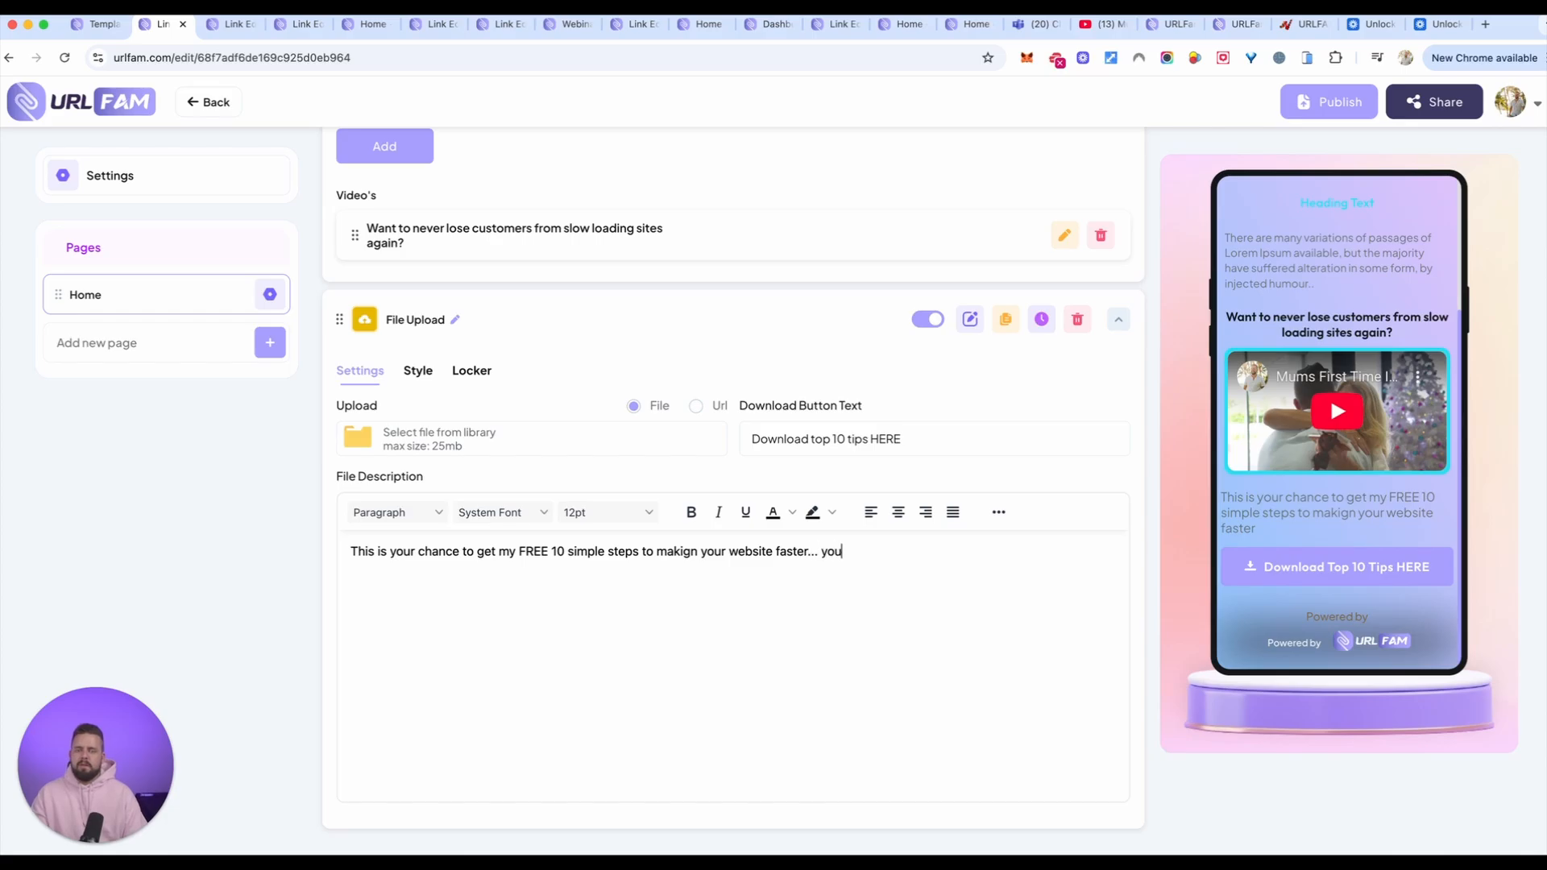
text( need to act now thou)
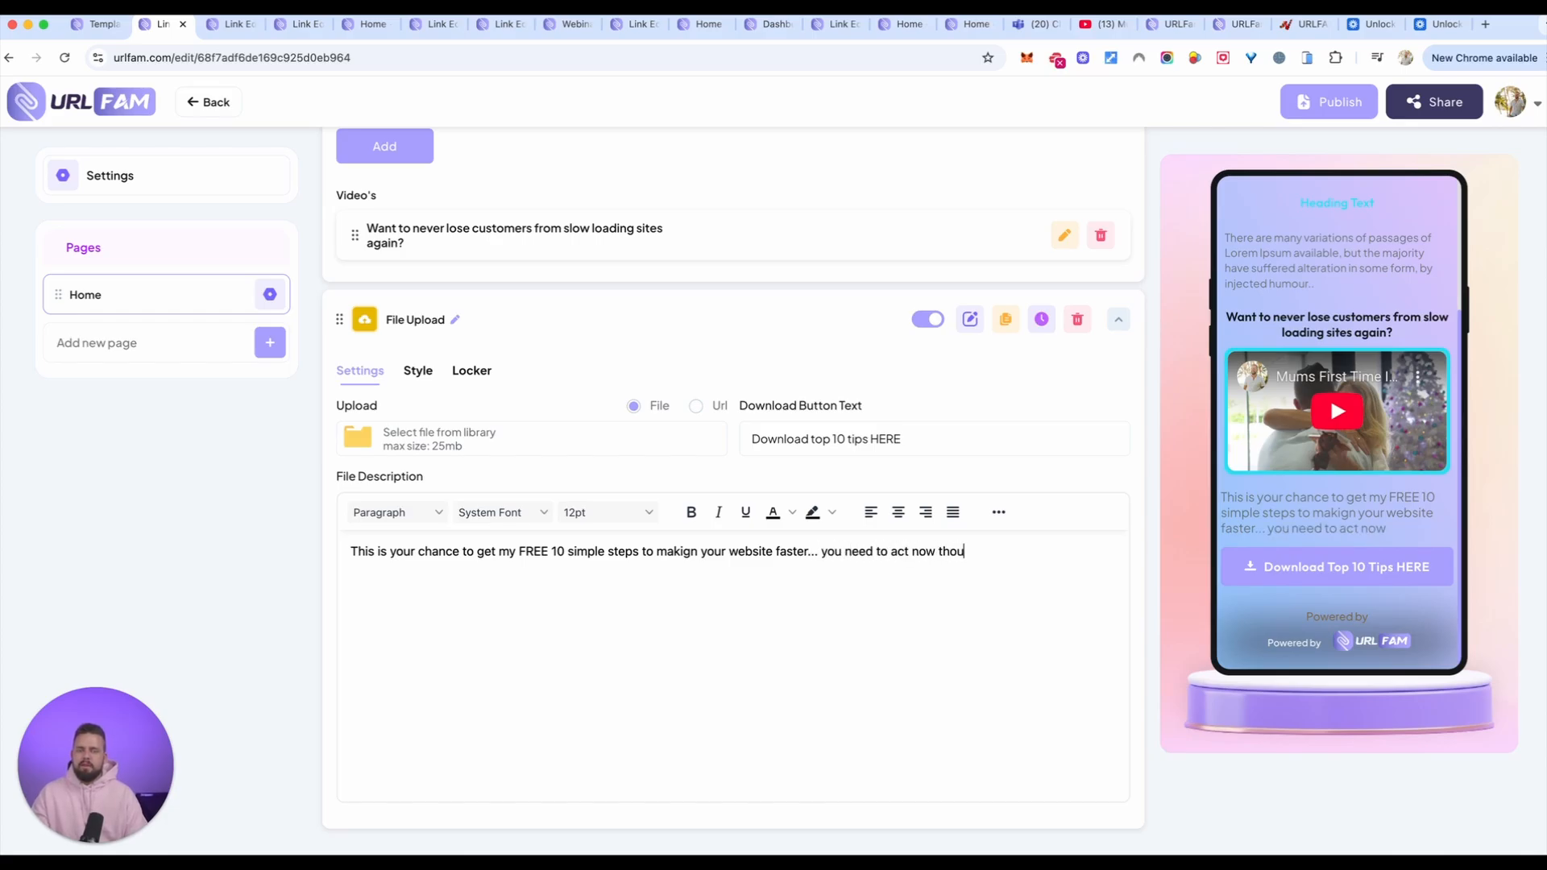
text(gh as it's only for )
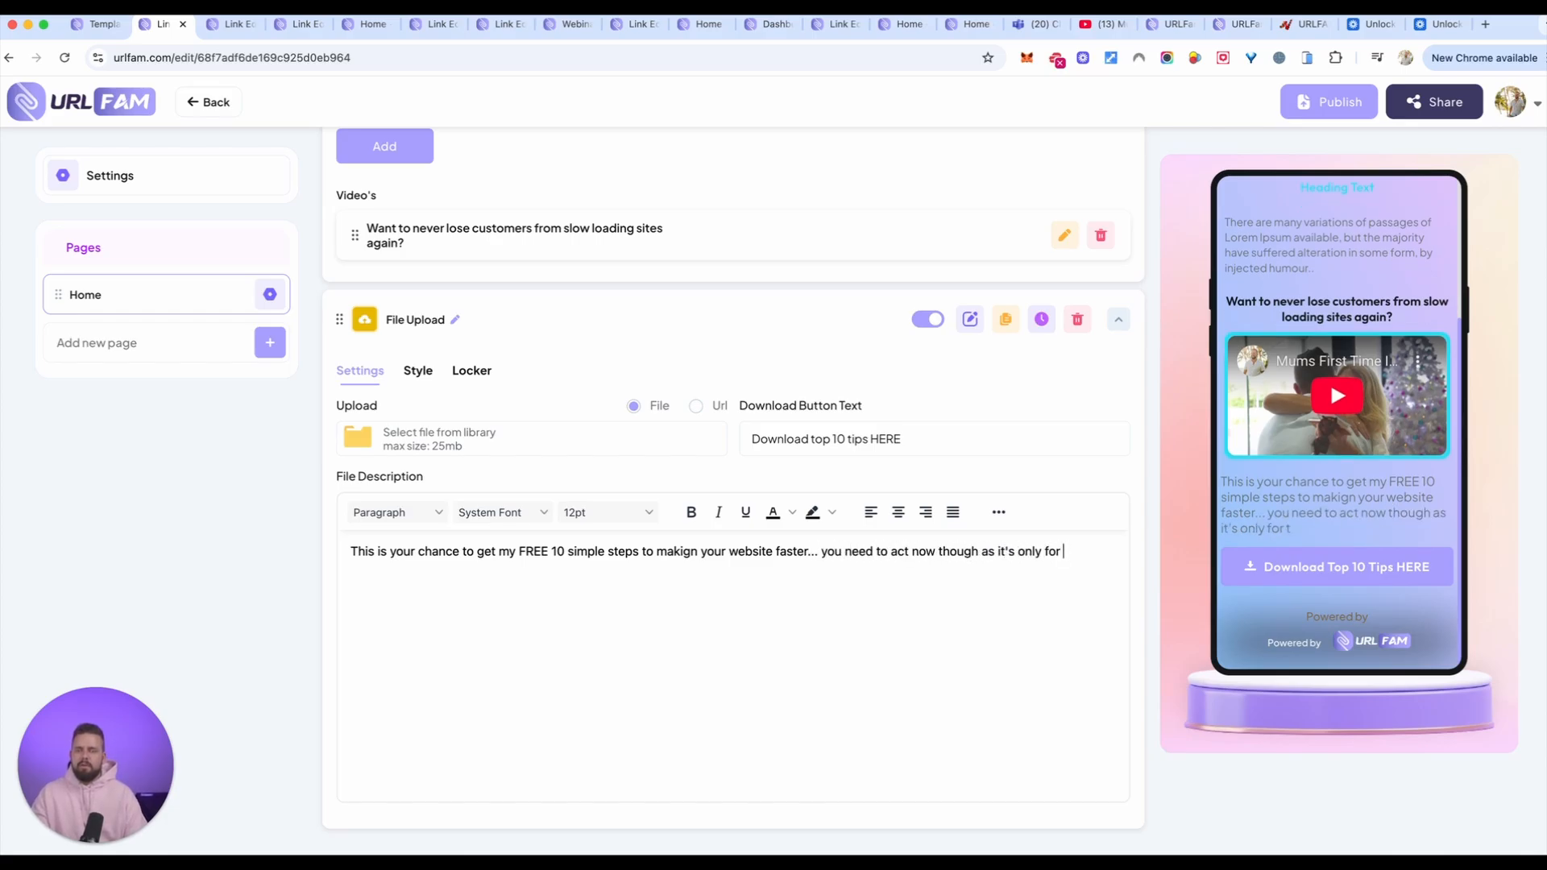
text(100 users.)
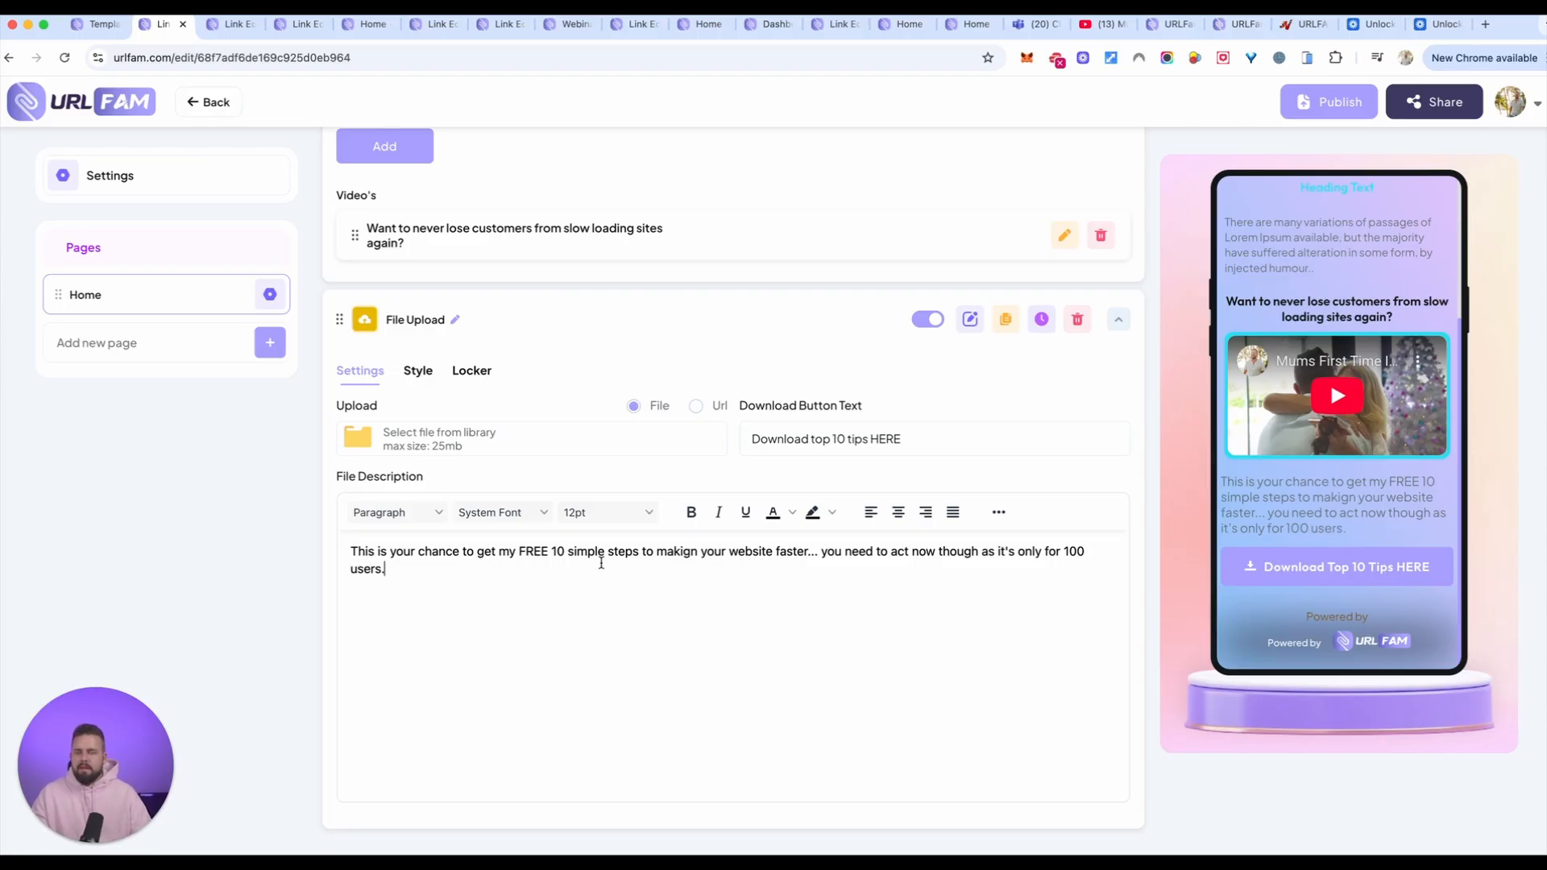
Step: Center the whole file description and make it bold
drag(601, 564, 330, 559)
click(898, 513)
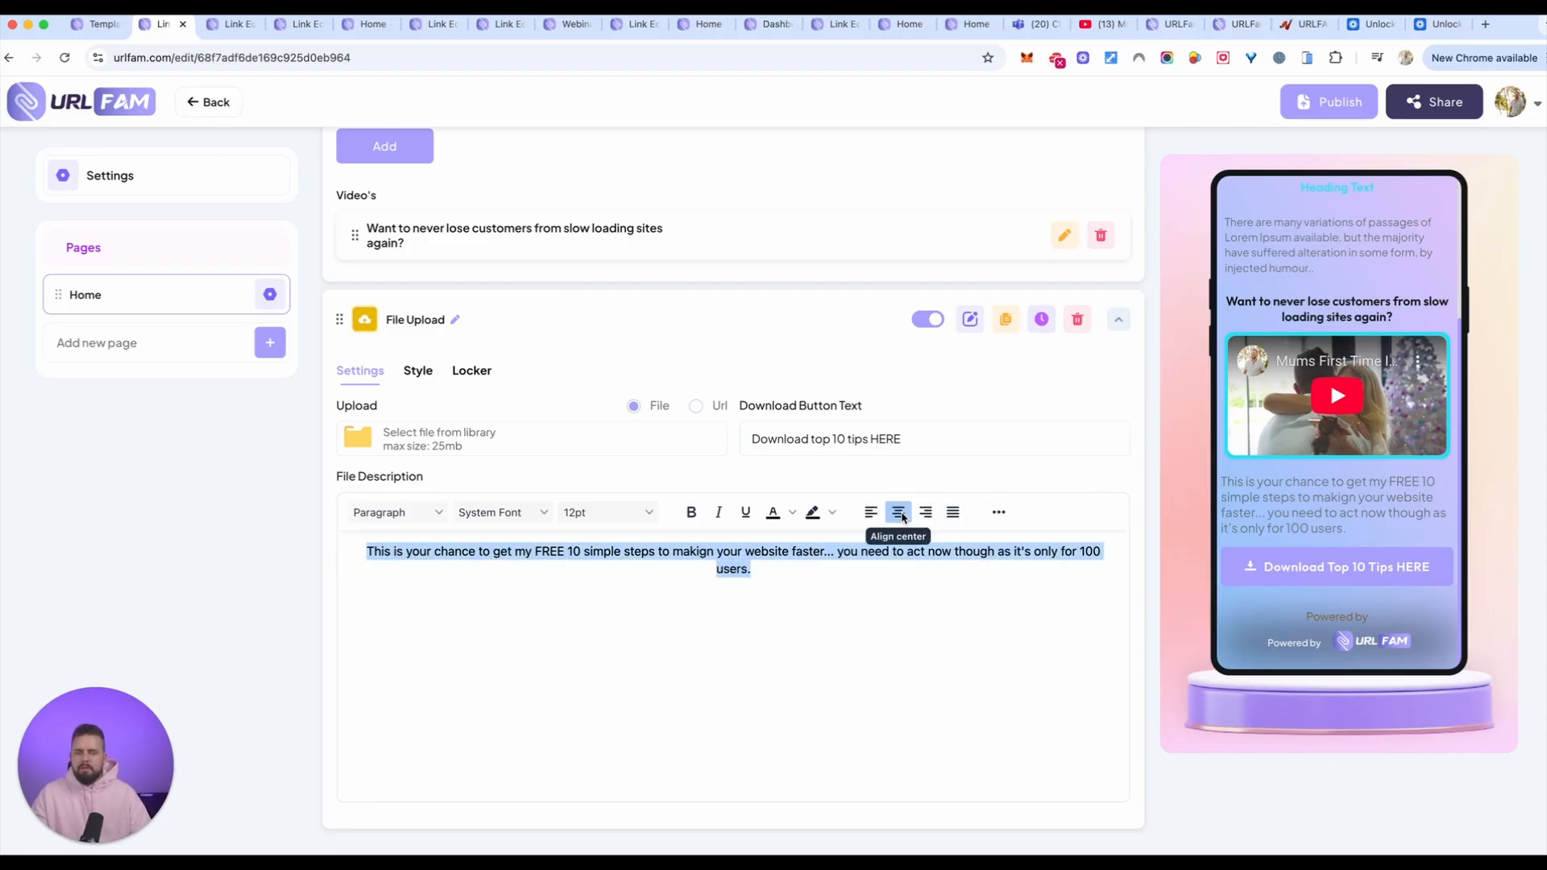
drag(777, 575, 355, 551)
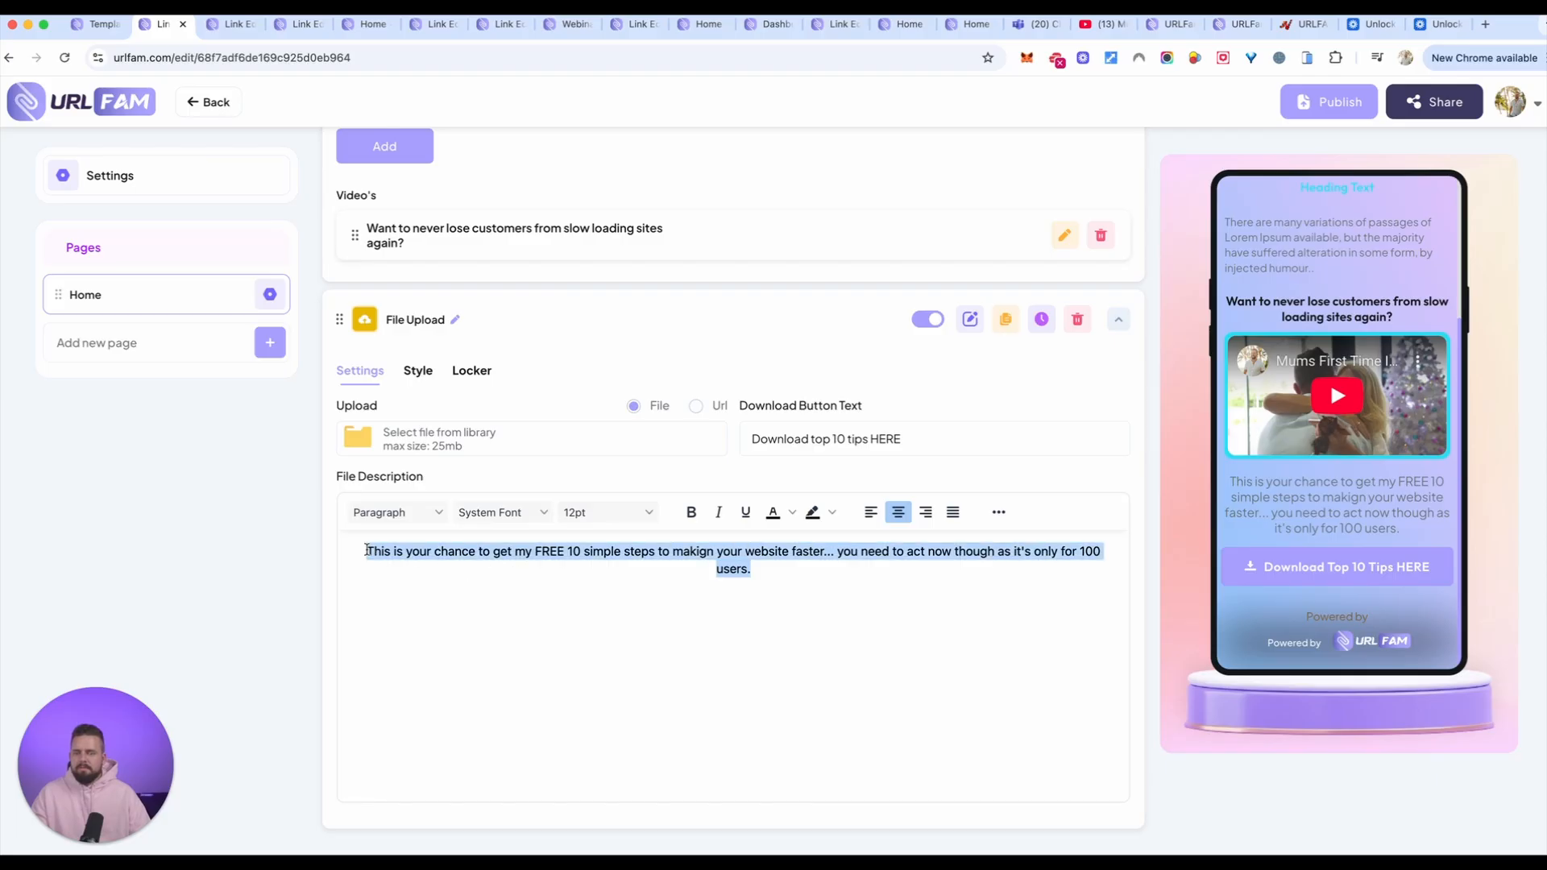
key(ctrl+b)
click(766, 659)
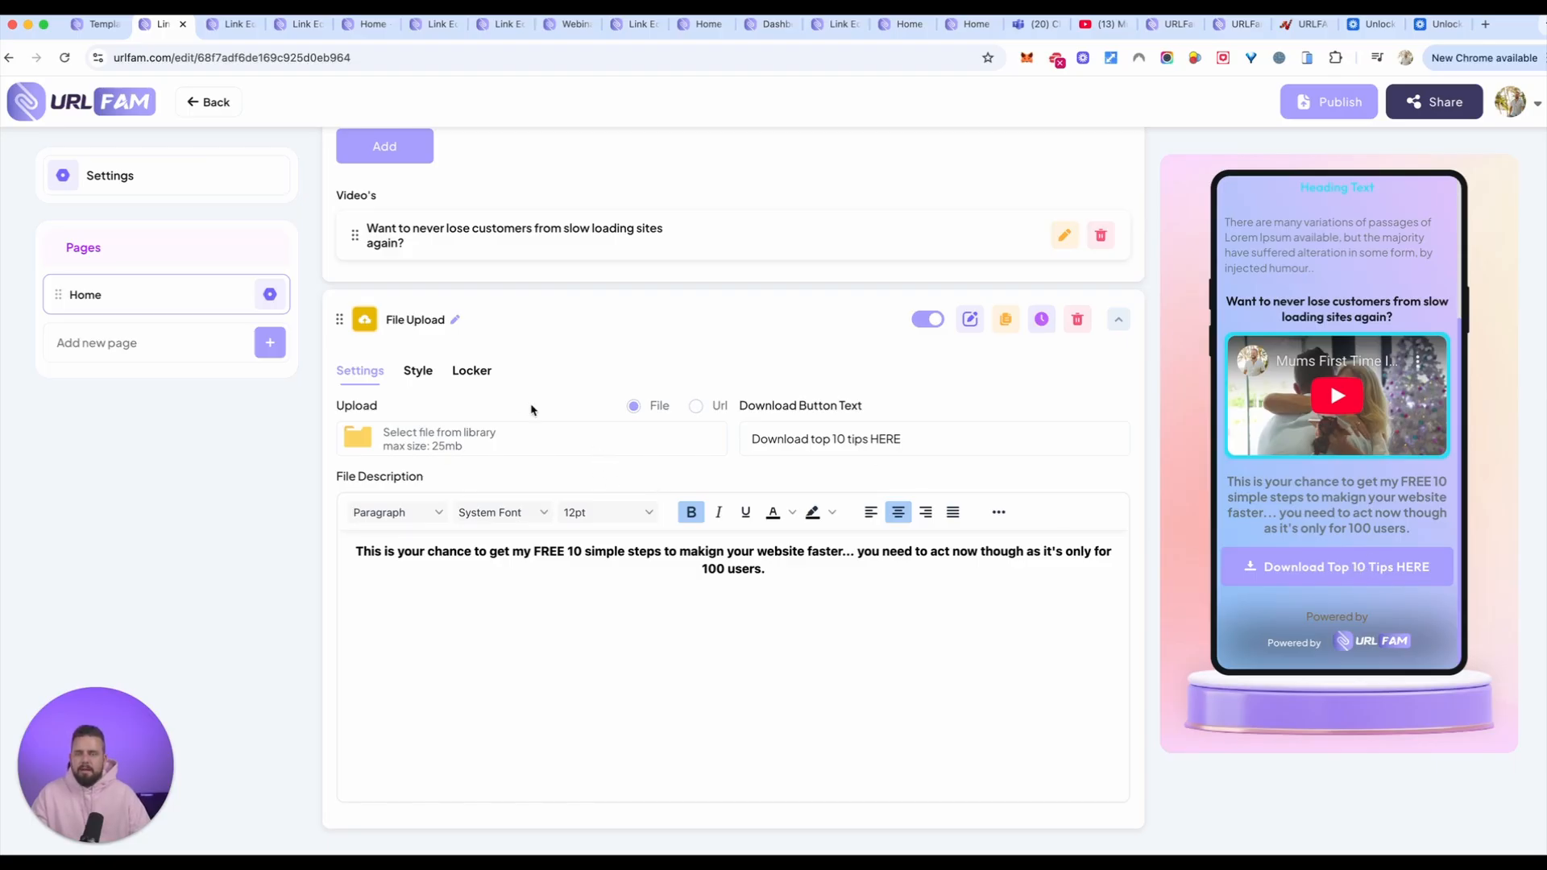
Step: Activate the locker on the File Upload element with the OPT-IN Form unlock type
click(458, 373)
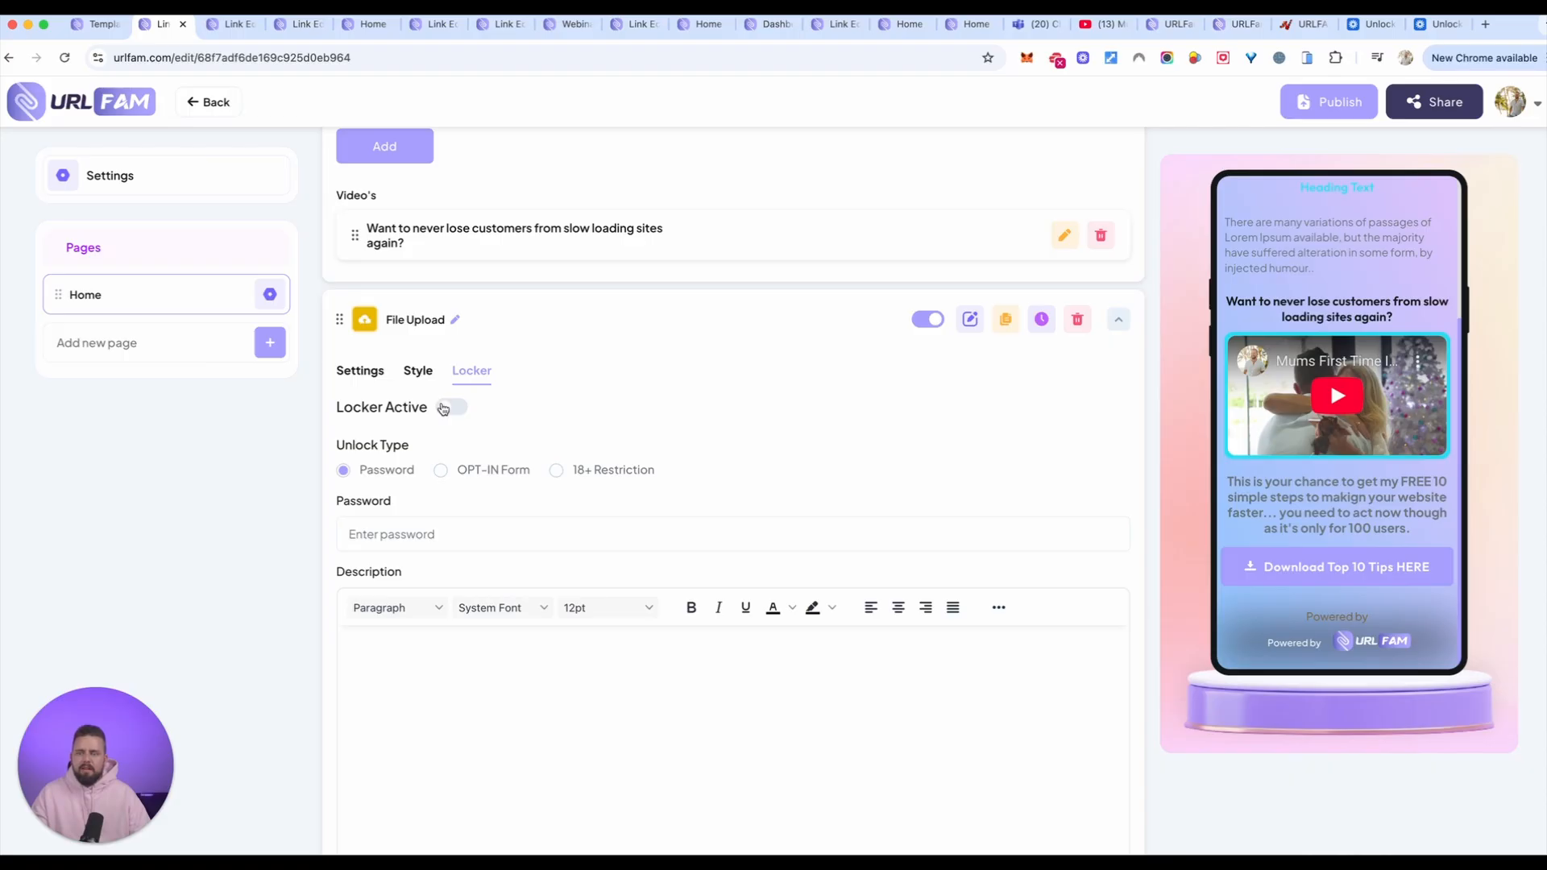
click(448, 408)
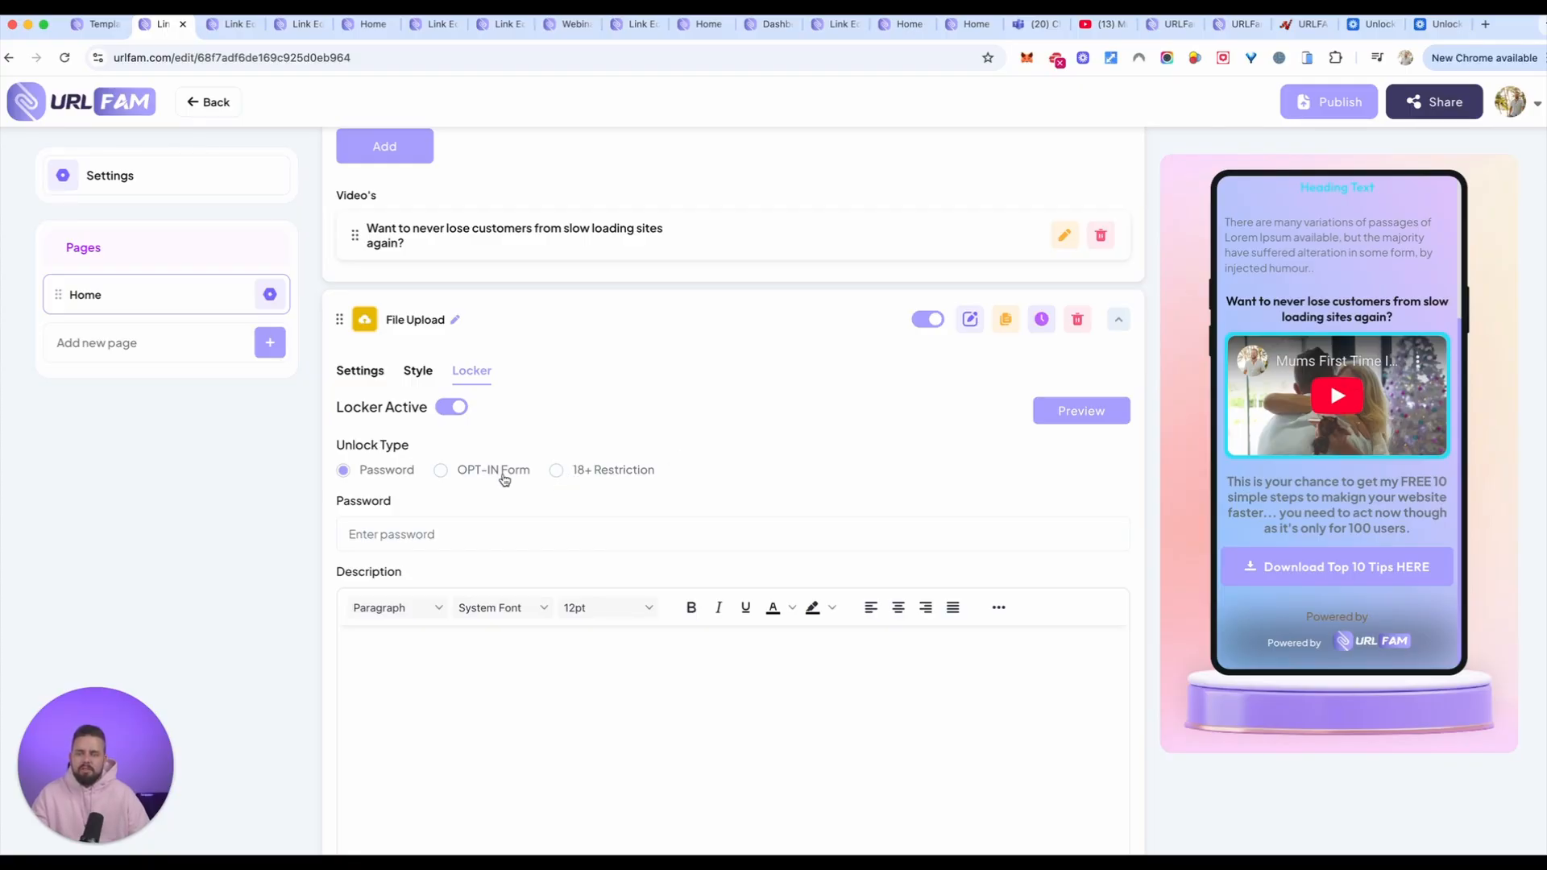
click(442, 470)
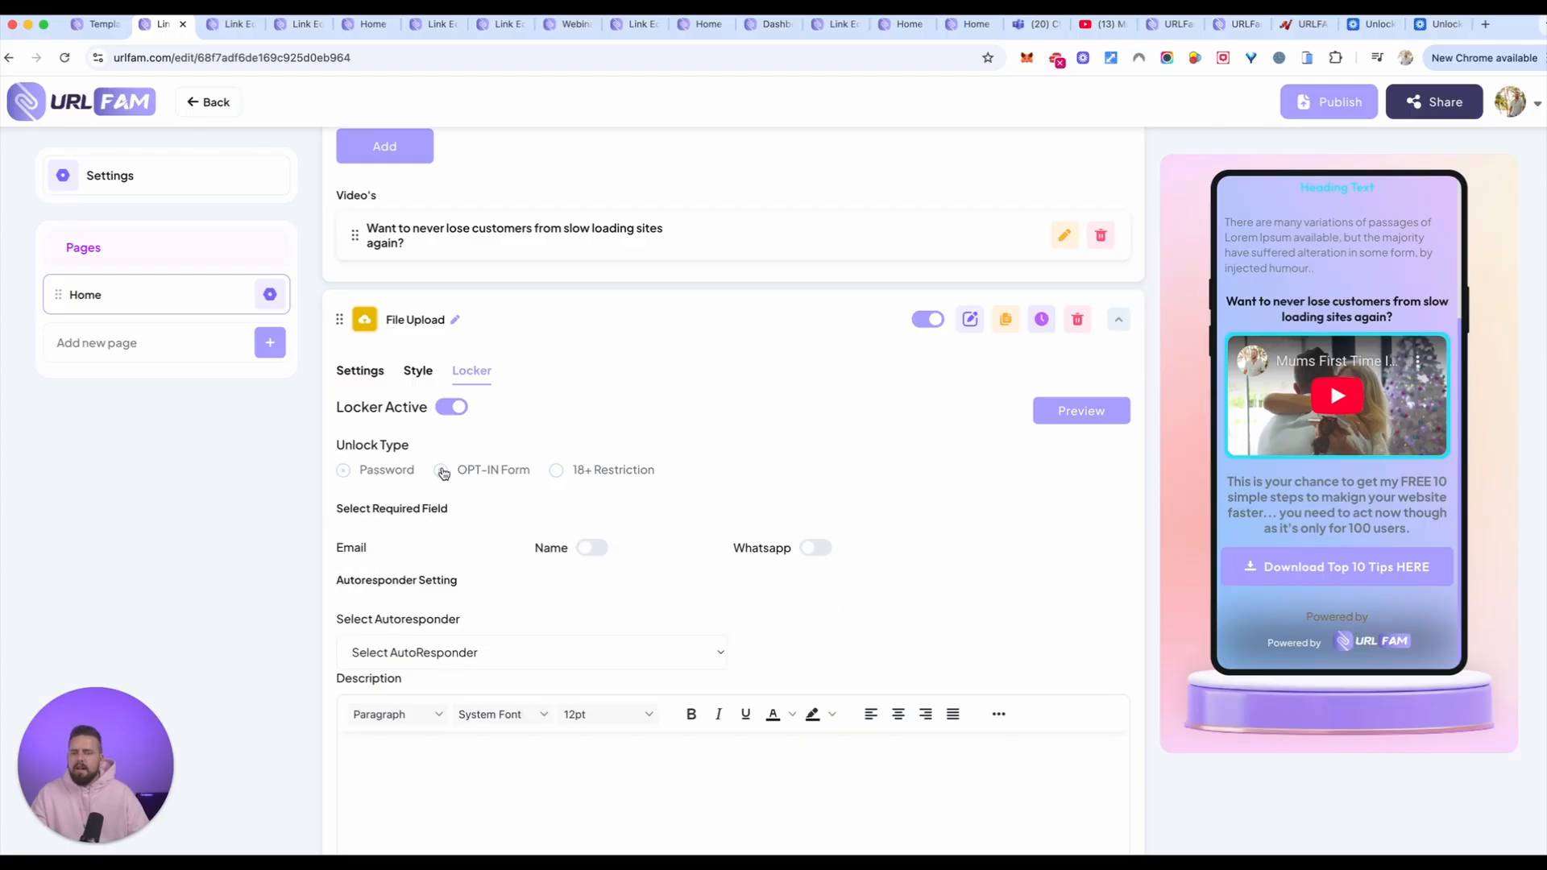
Step: Check the available autoresponders without choosing one, leave the locker description empty, and save the locker
scroll(609, 643, down, 3)
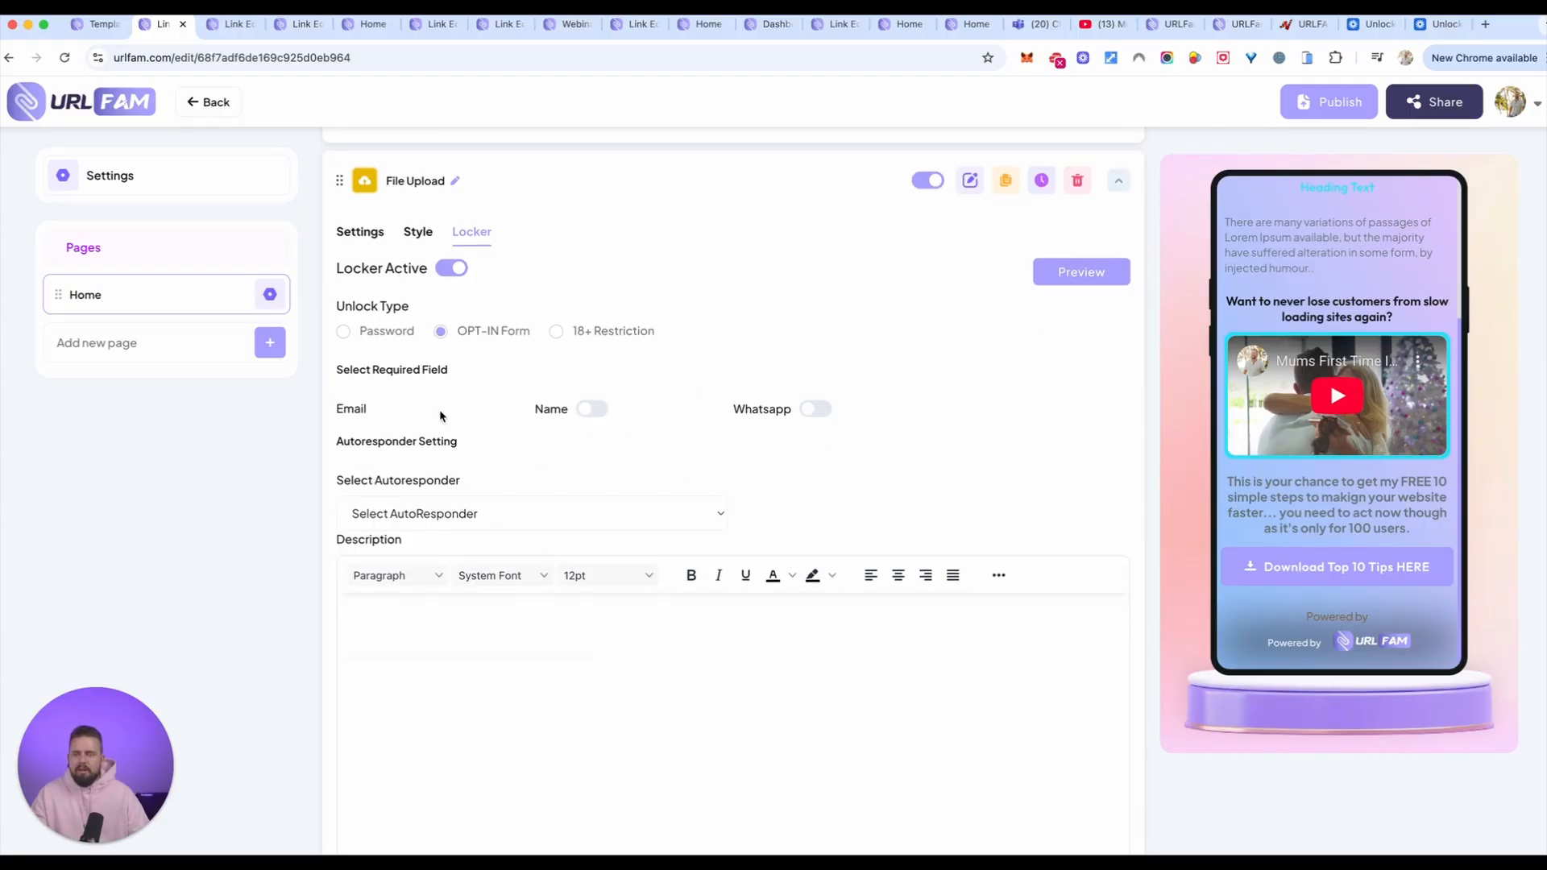
click(544, 528)
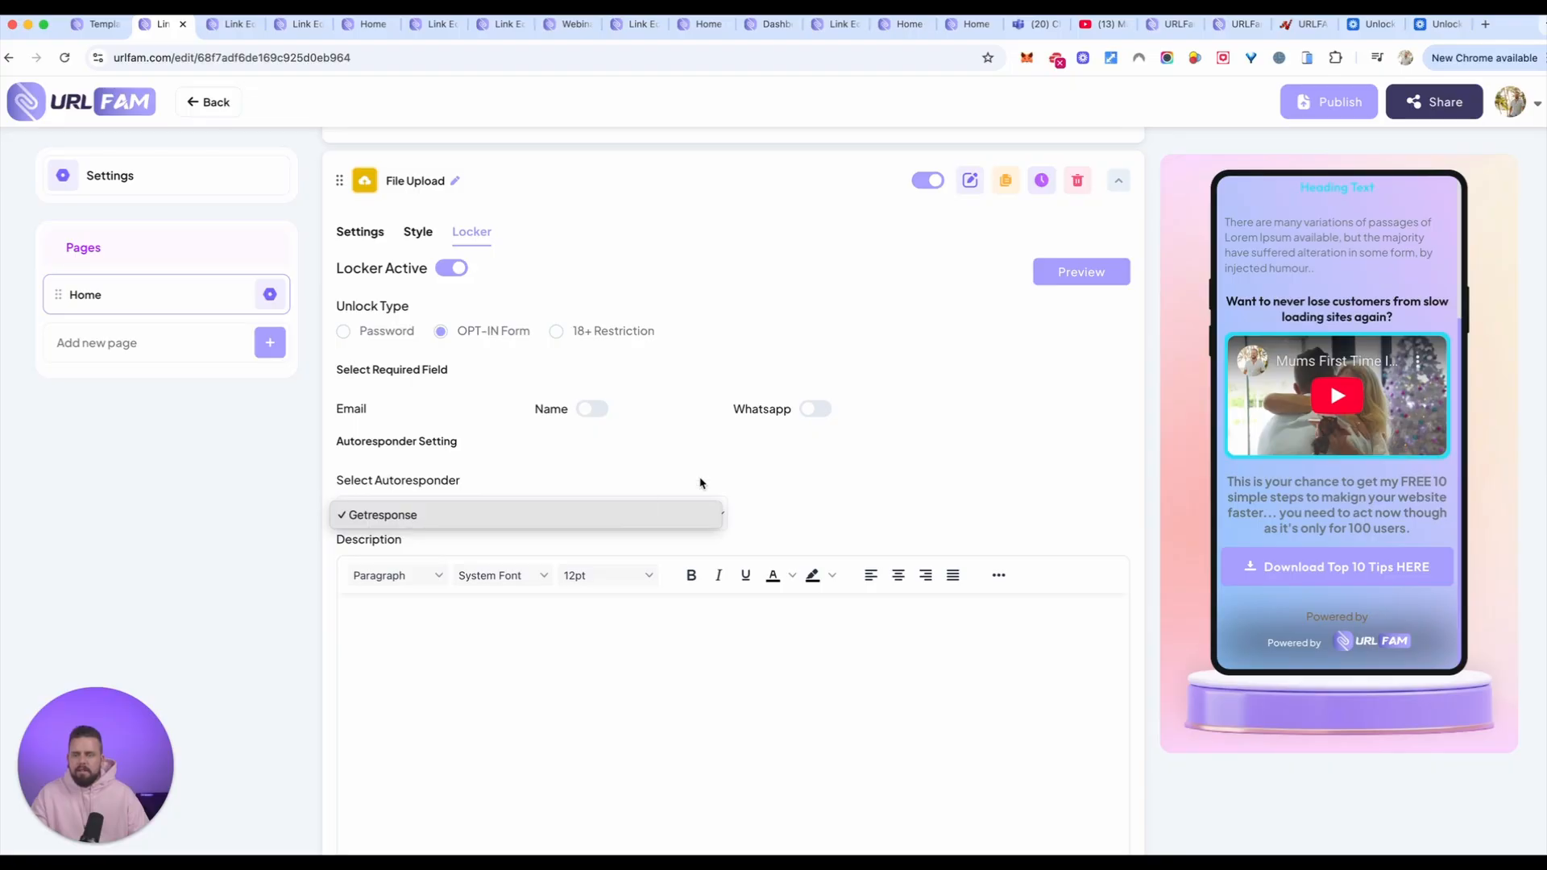
click(862, 447)
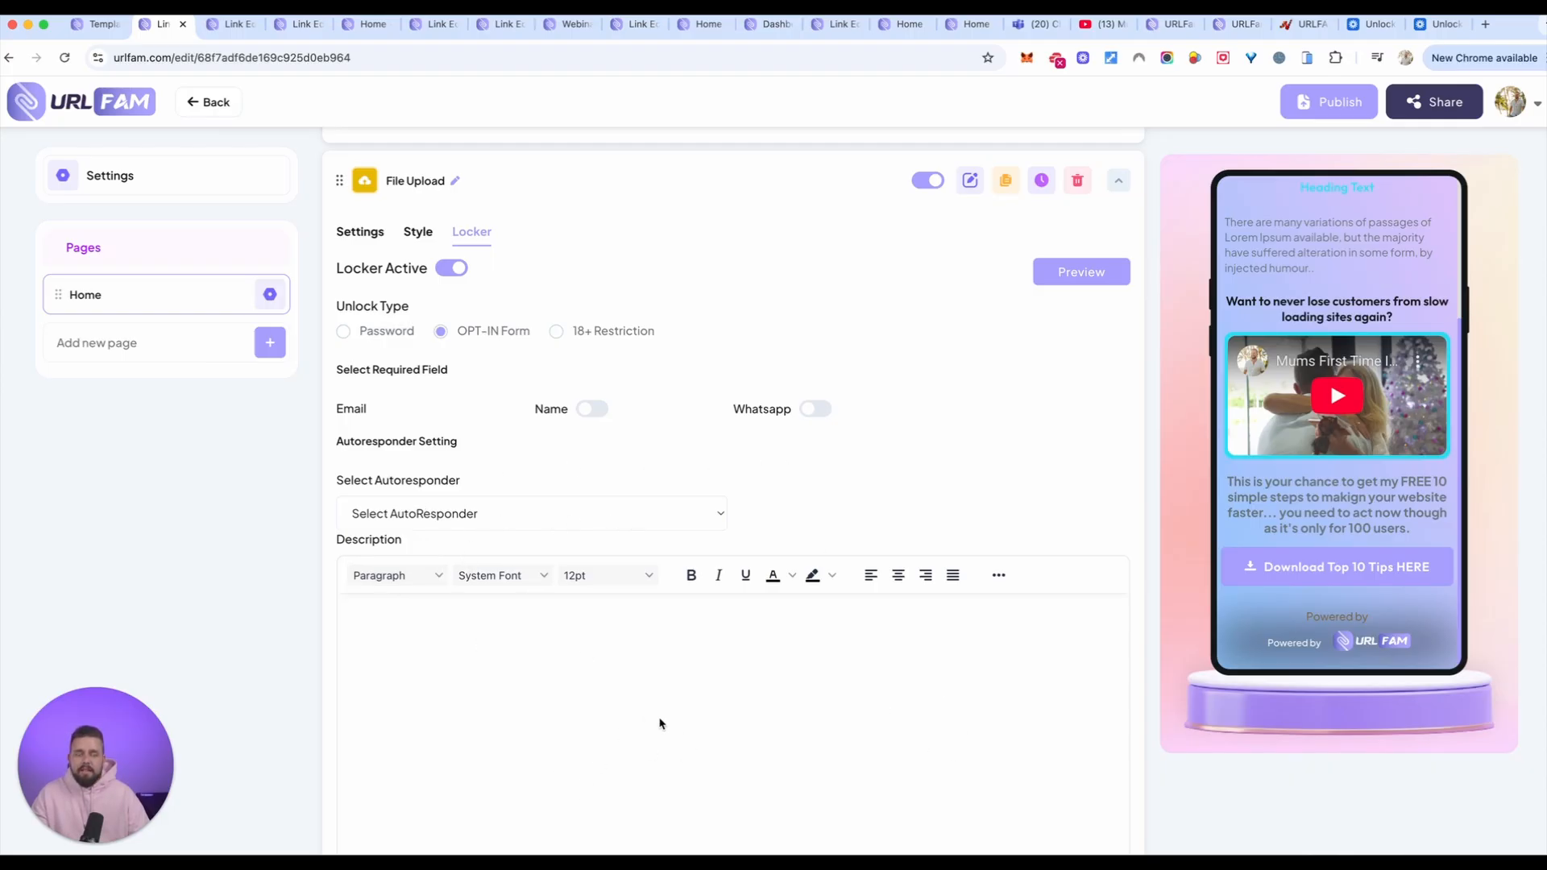
click(663, 686)
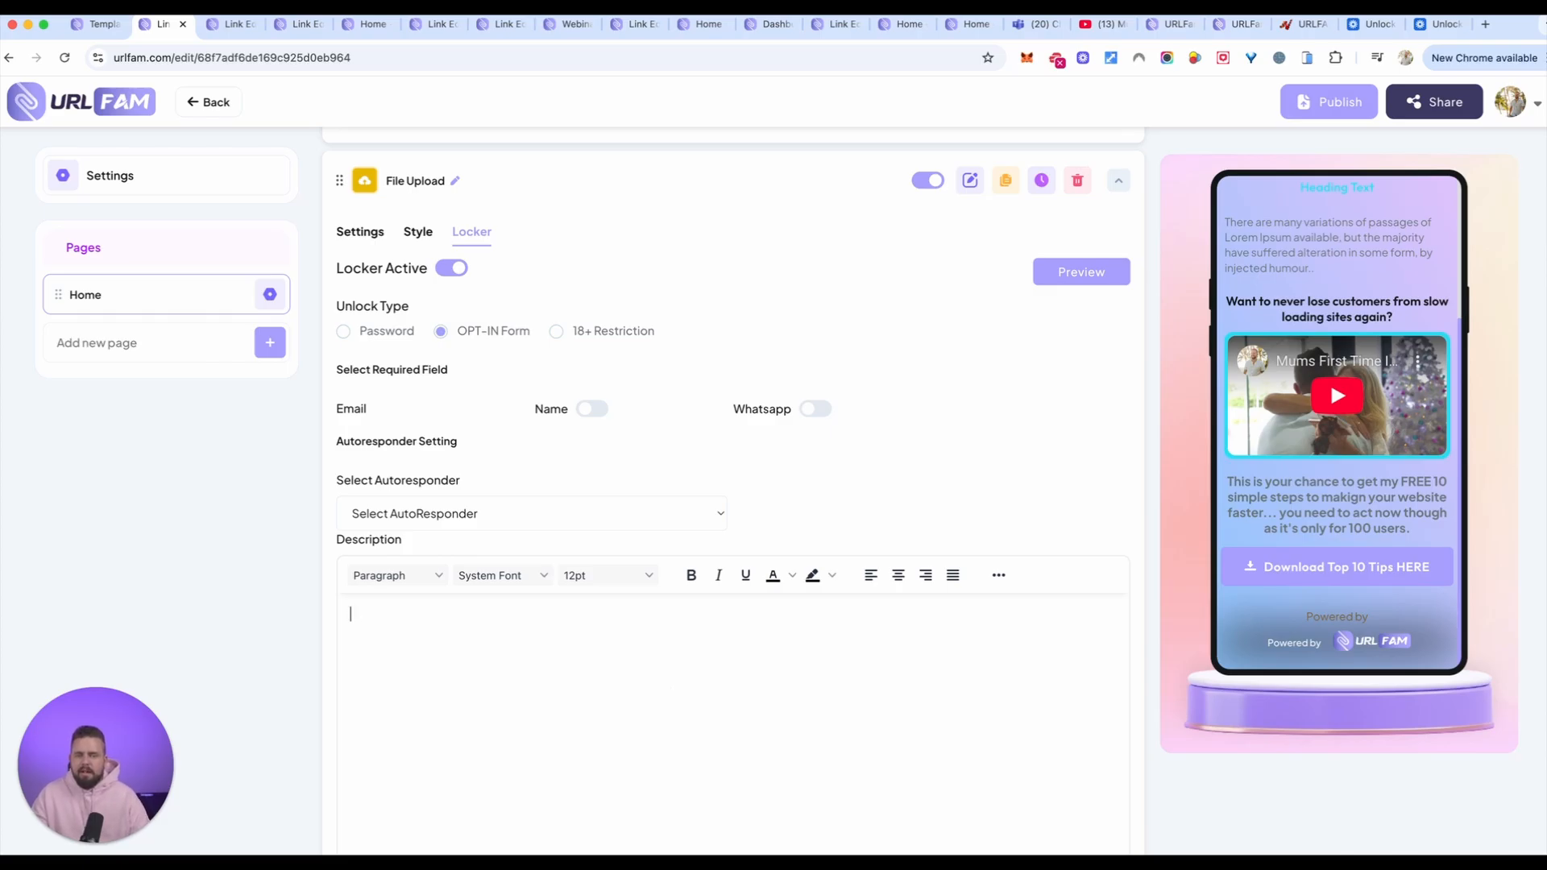
scroll(628, 476, down, 2)
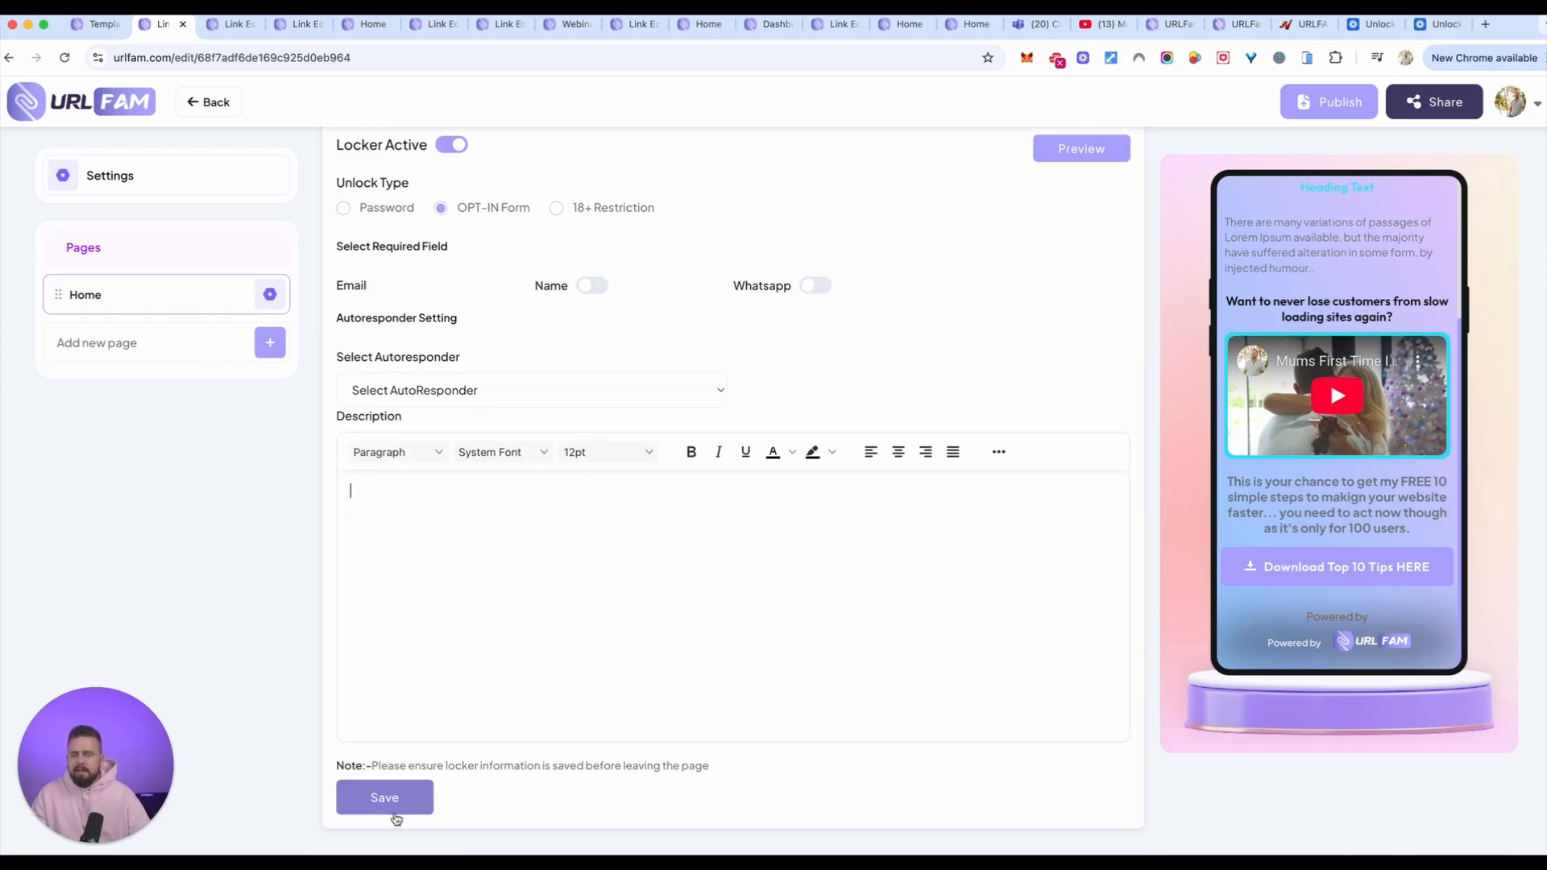
click(376, 799)
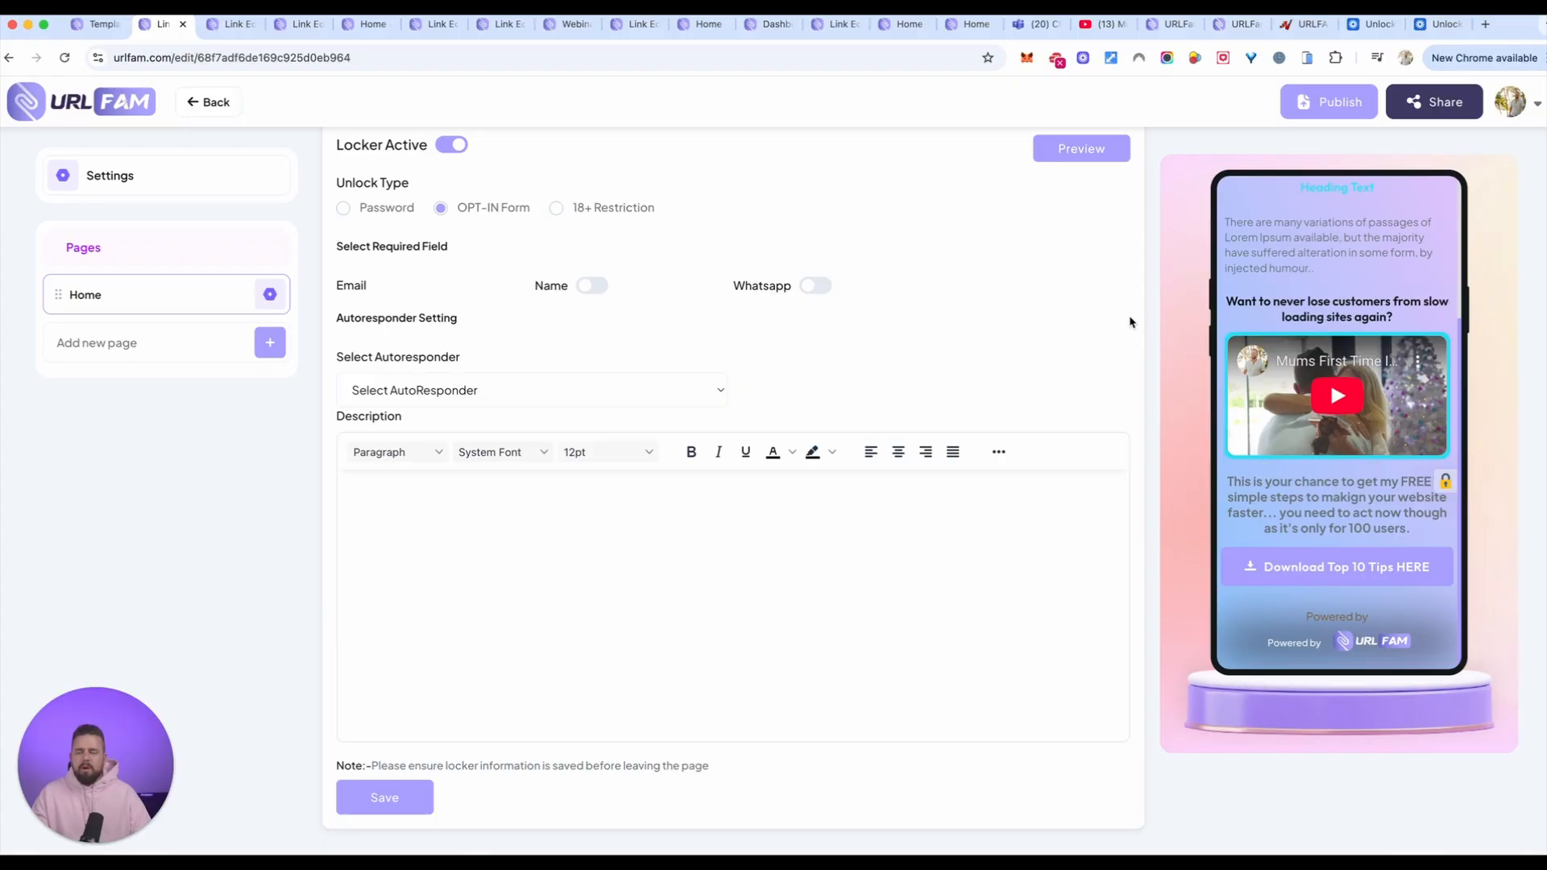
Step: Open the Lead's Data analytics and examine which link and element each lead came from
click(102, 28)
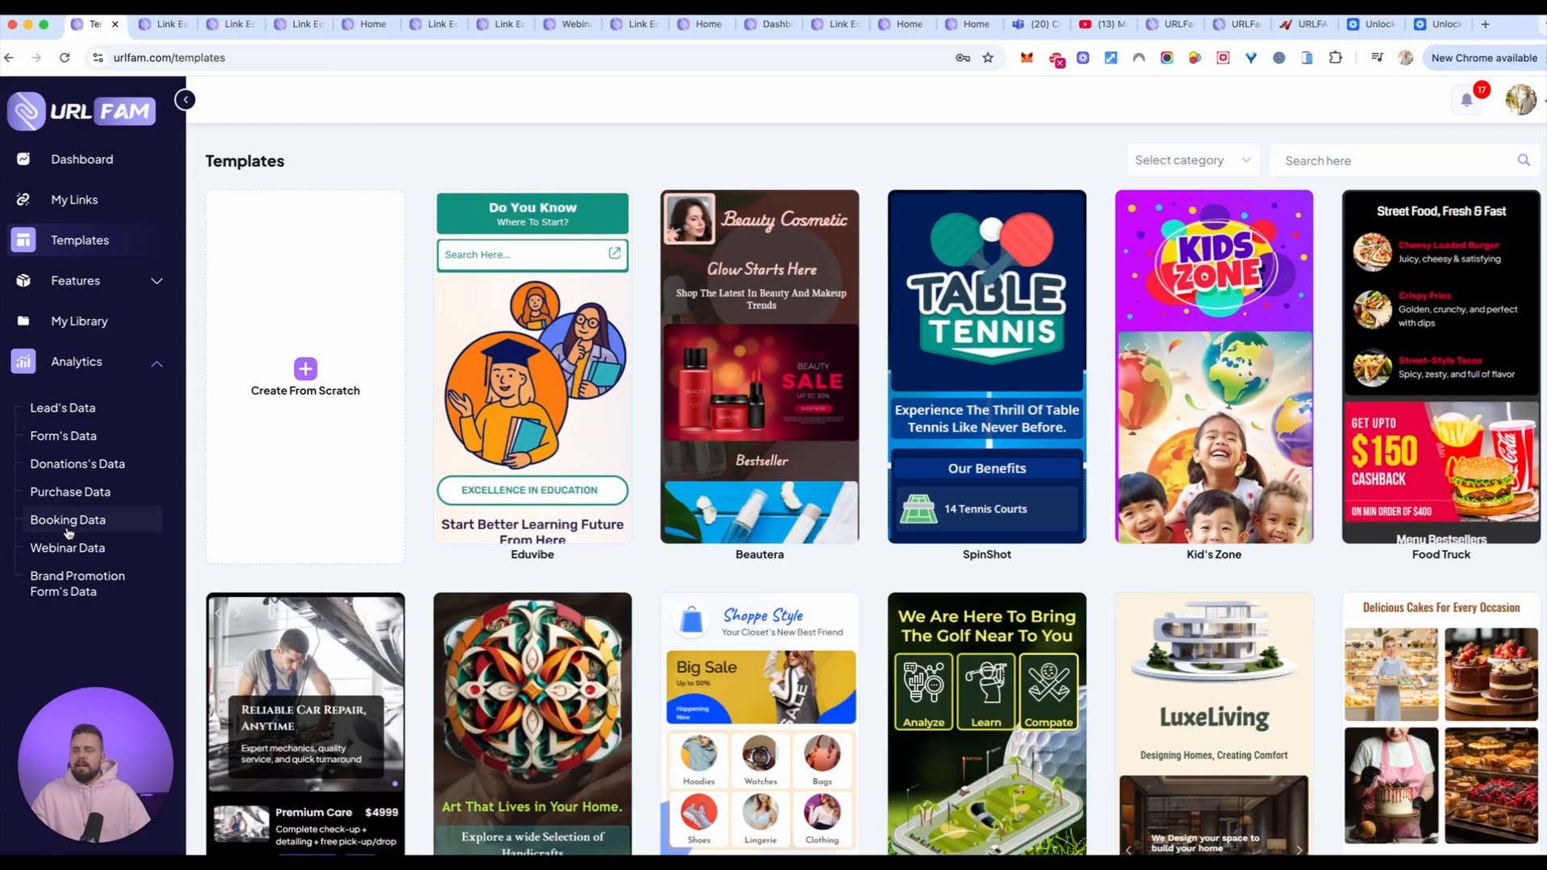
click(105, 364)
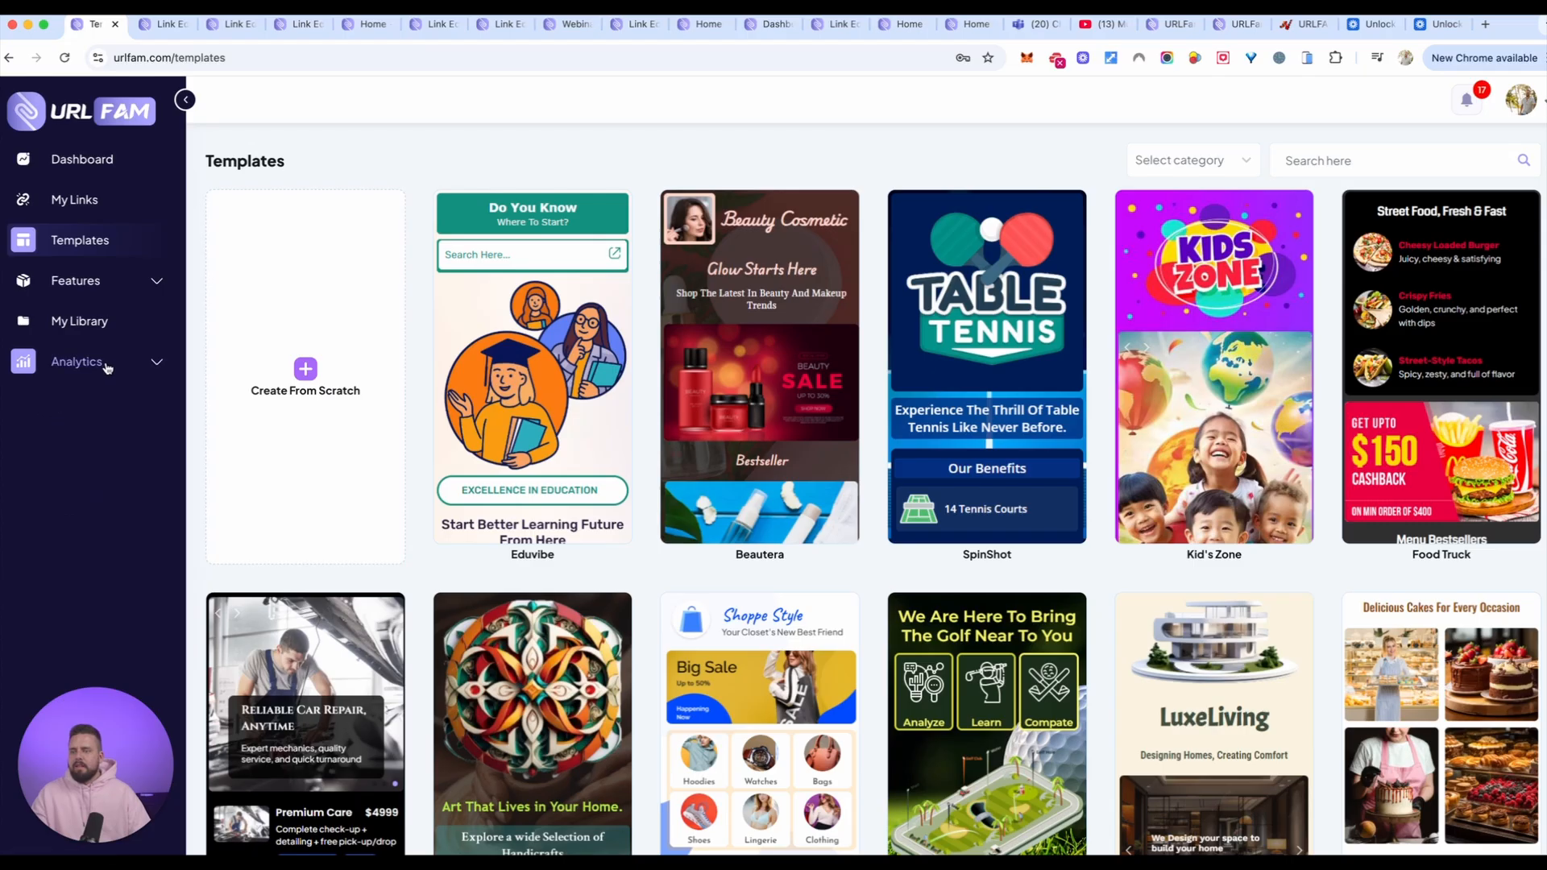
click(108, 368)
click(80, 409)
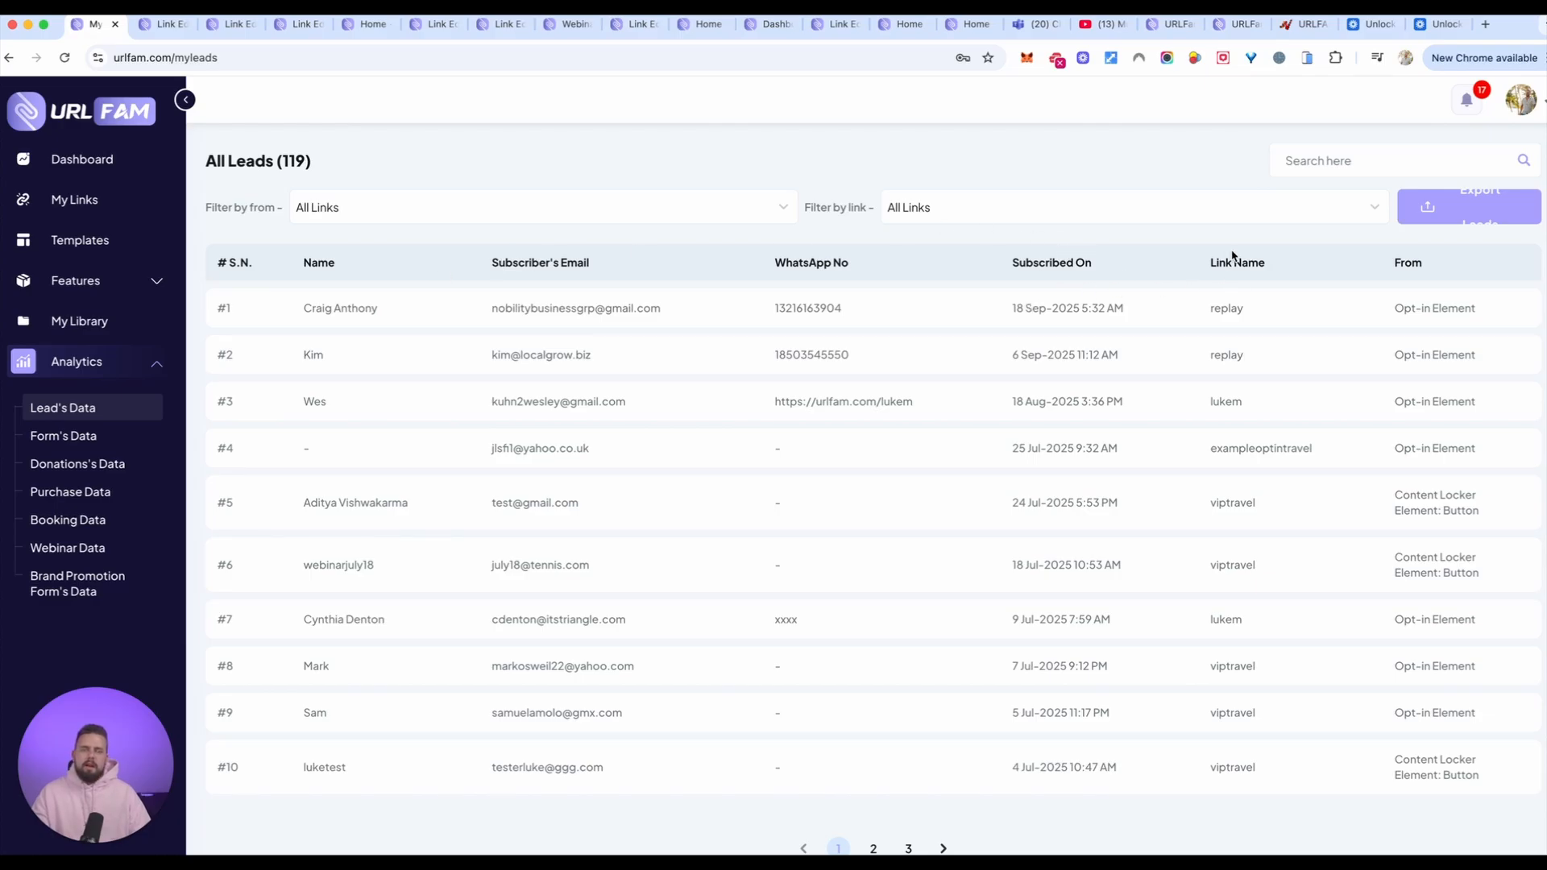
drag(1209, 269, 1262, 265)
drag(1404, 308, 1448, 309)
drag(1403, 511, 1481, 511)
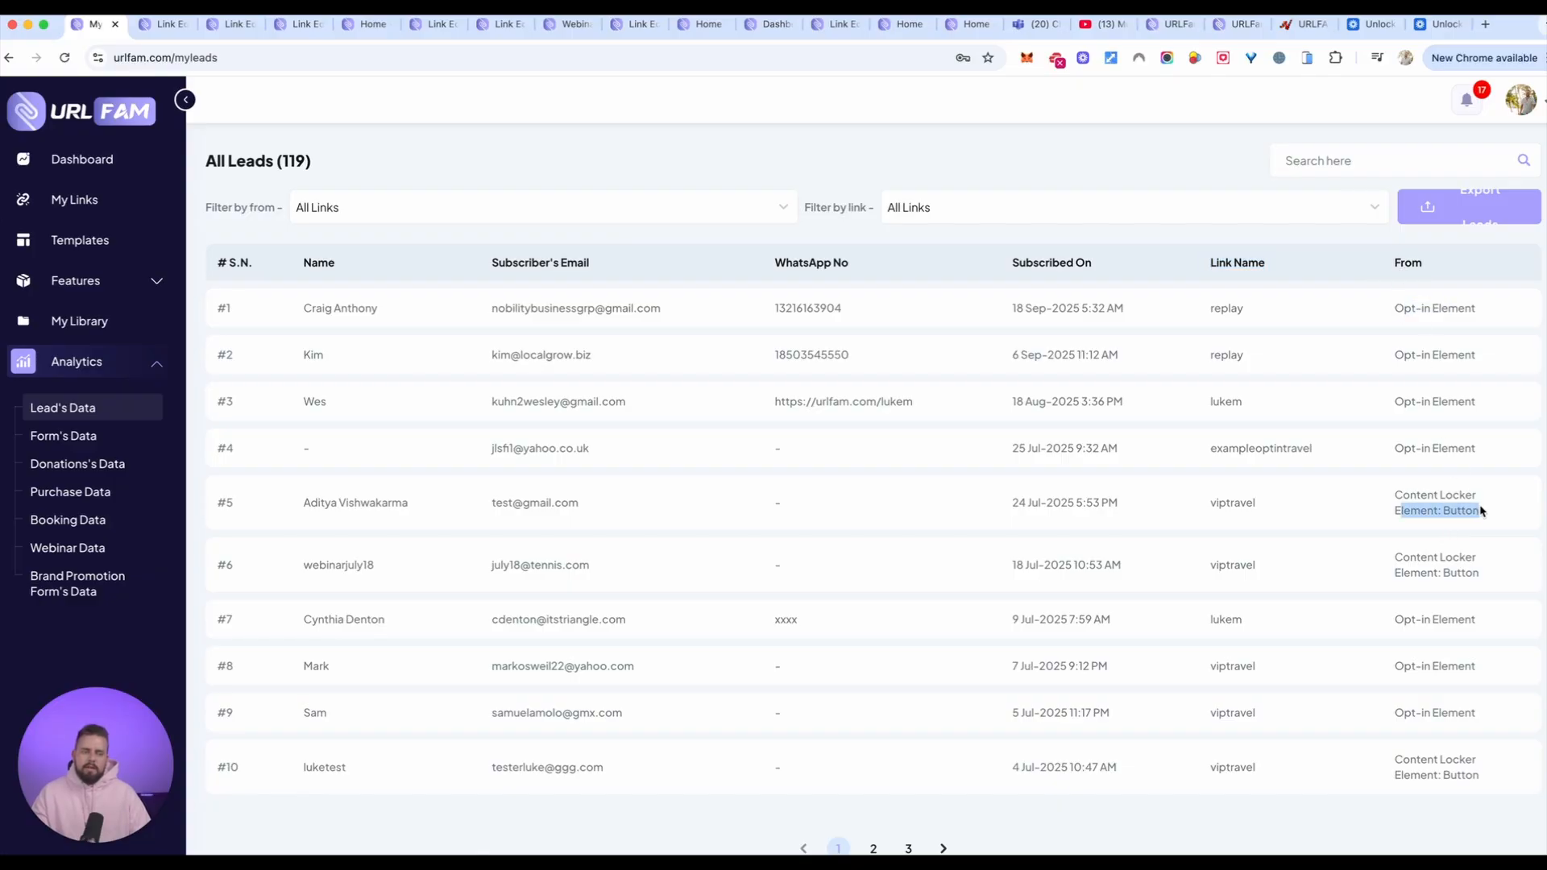
Step: Return to the link editor and set the primary color in the appearance settings to #000000
click(161, 24)
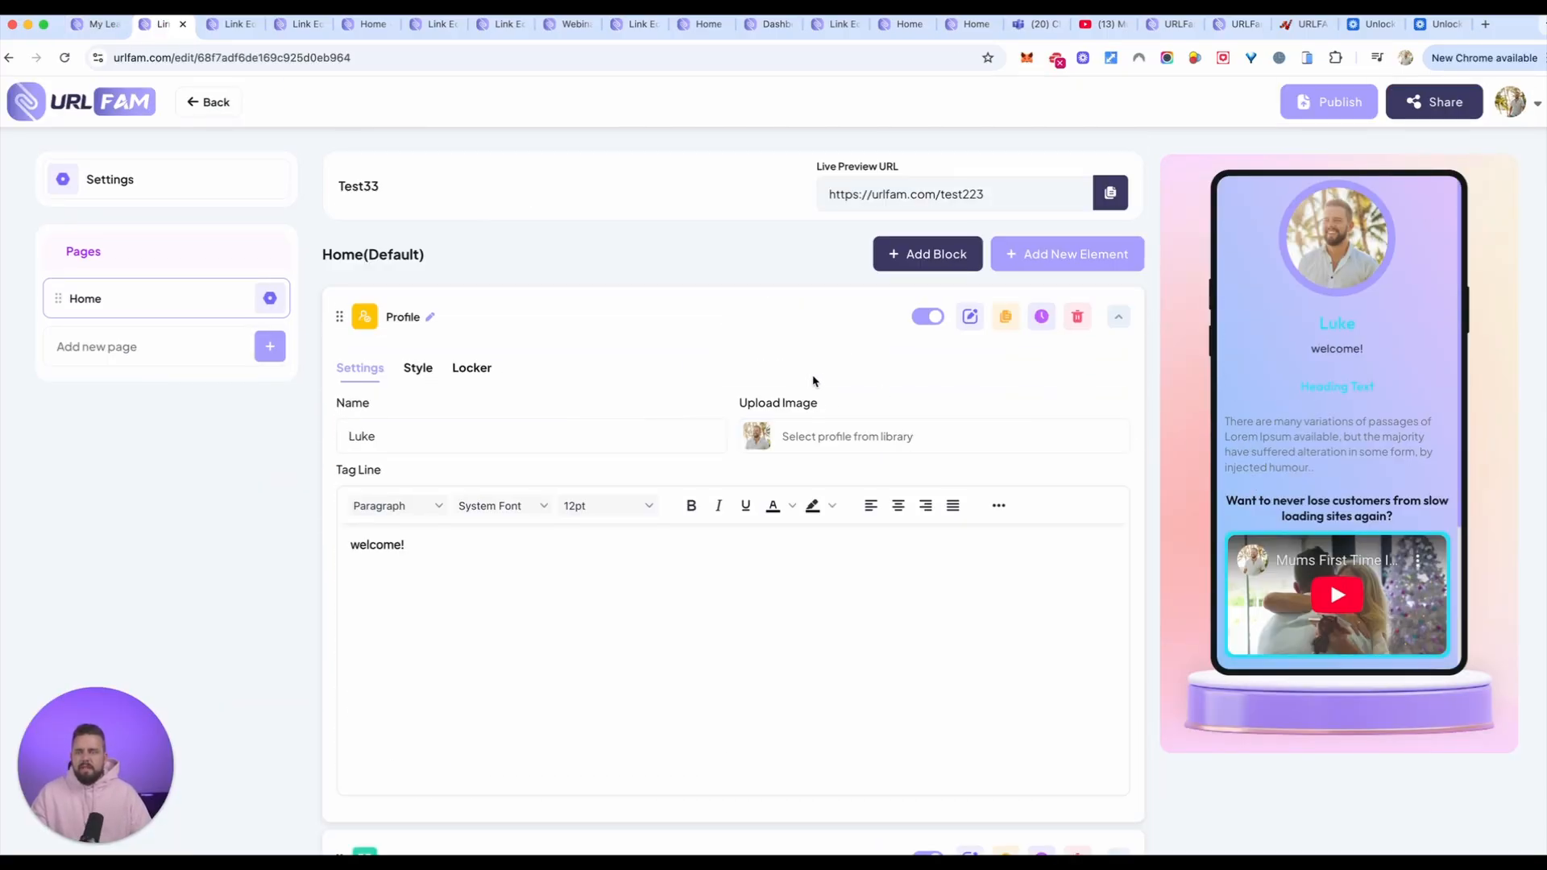
click(200, 187)
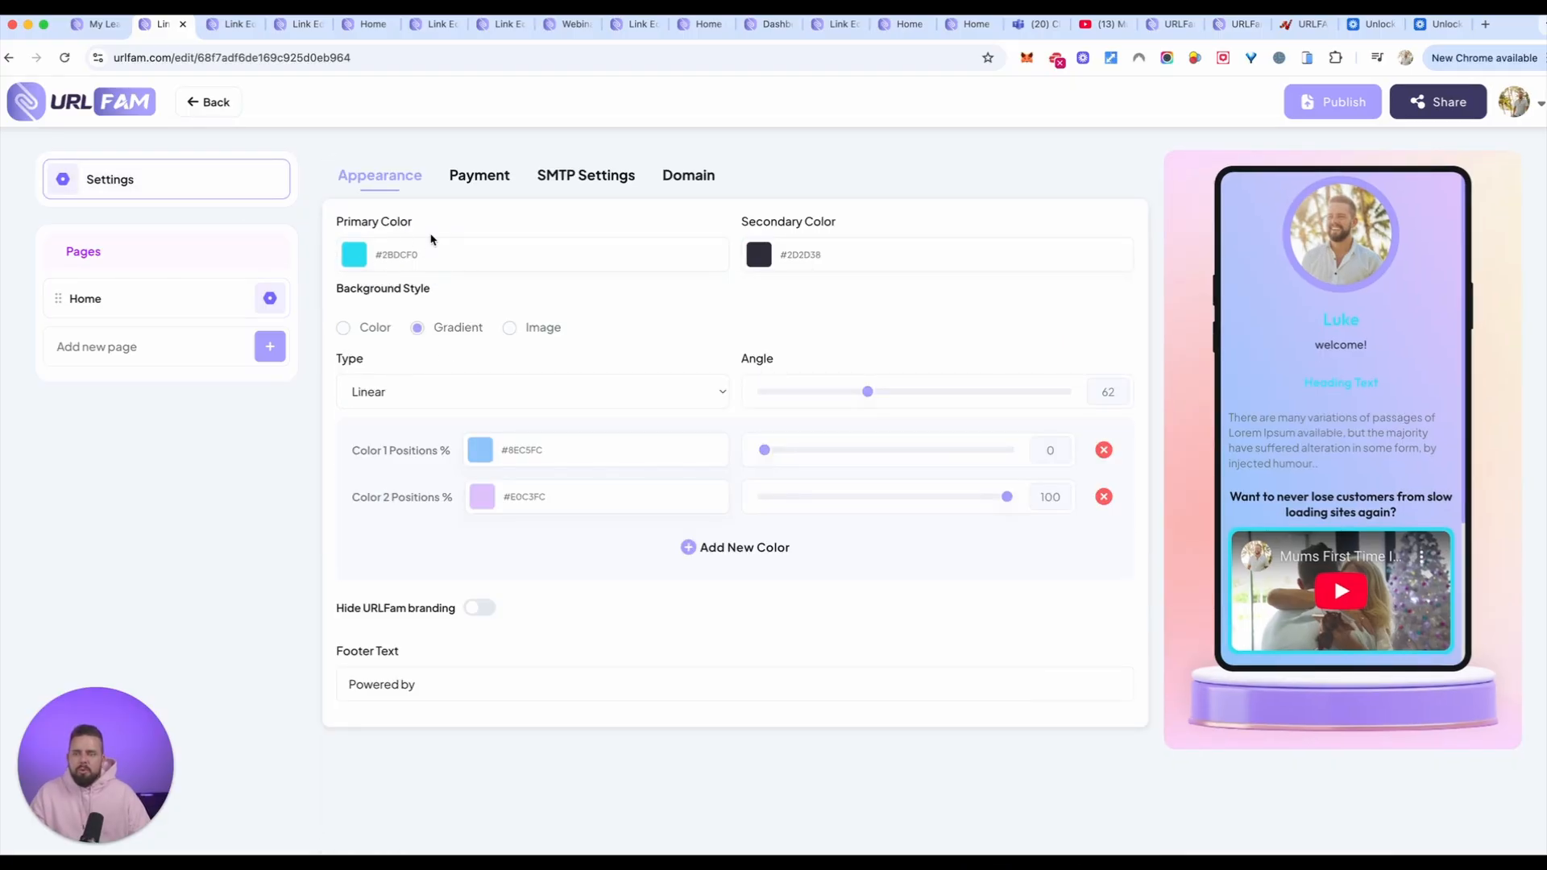
click(354, 256)
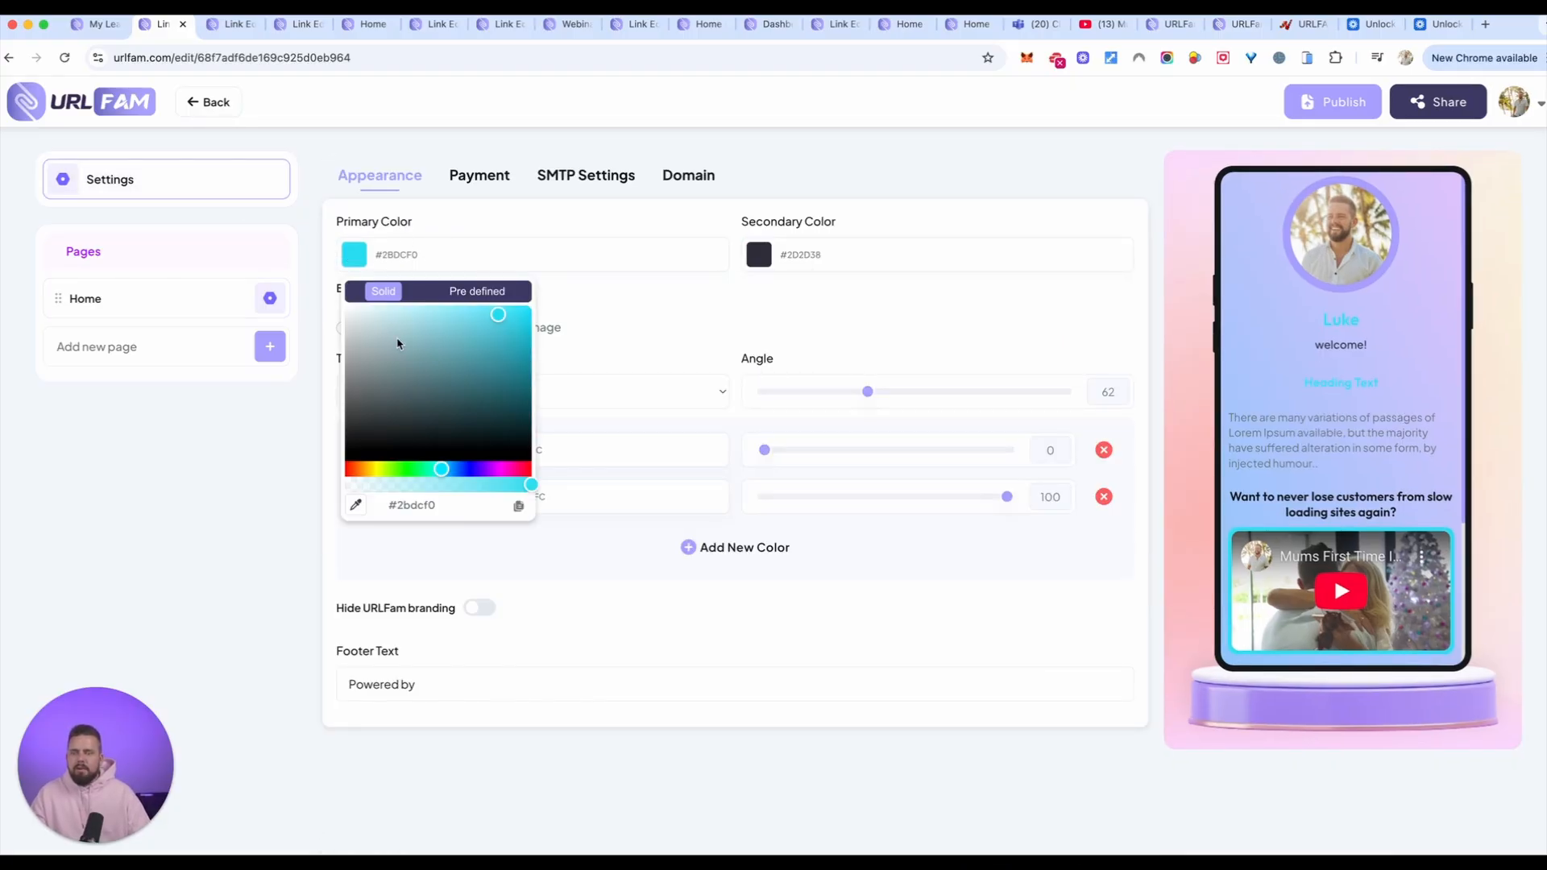
drag(399, 347, 252, 494)
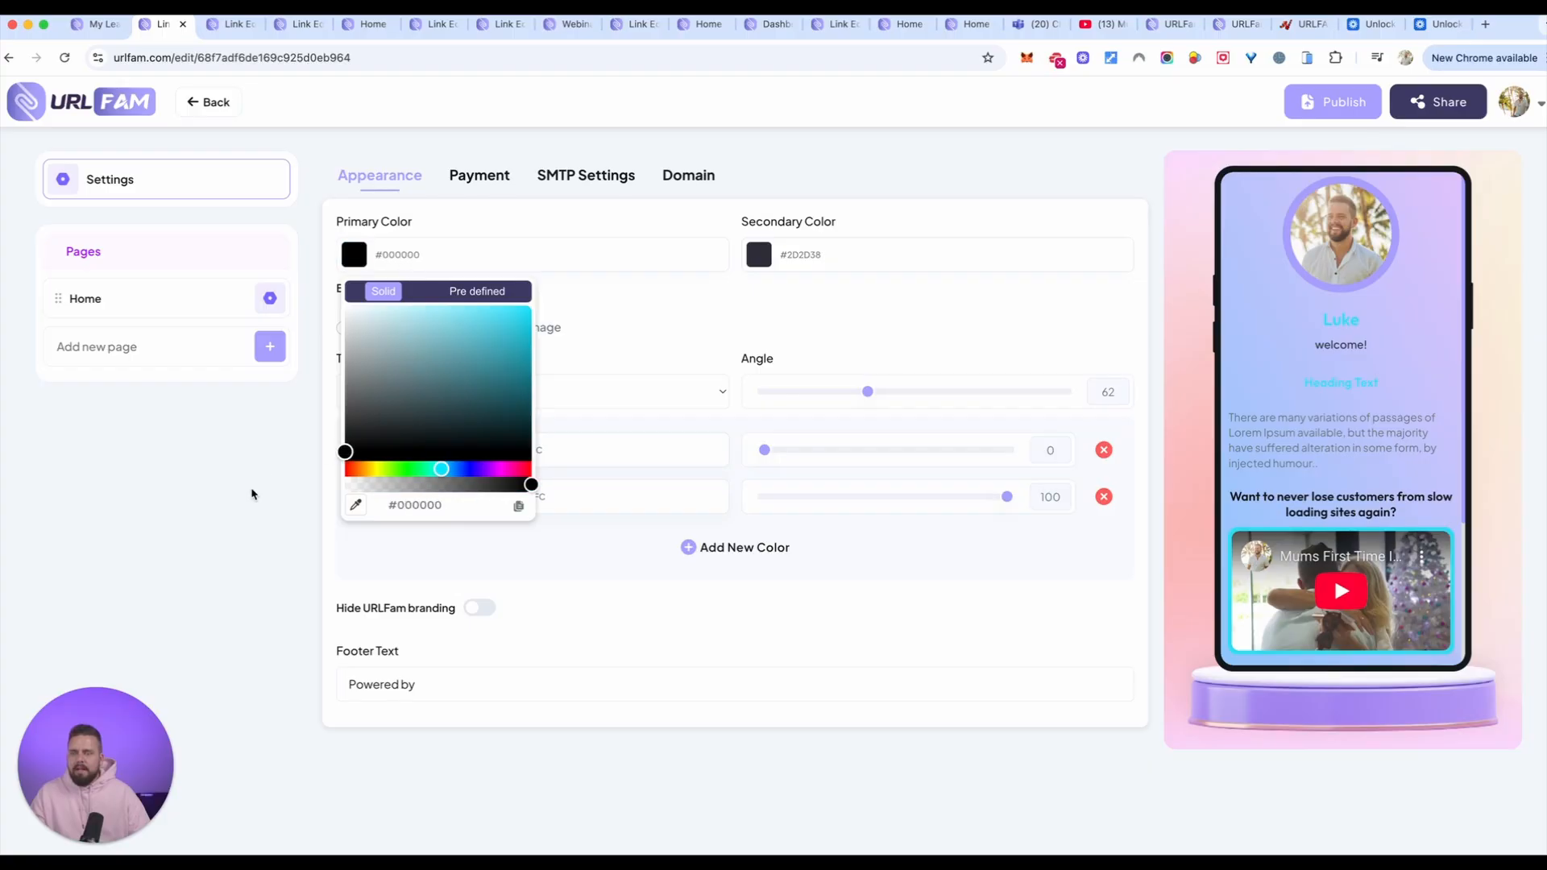
click(634, 328)
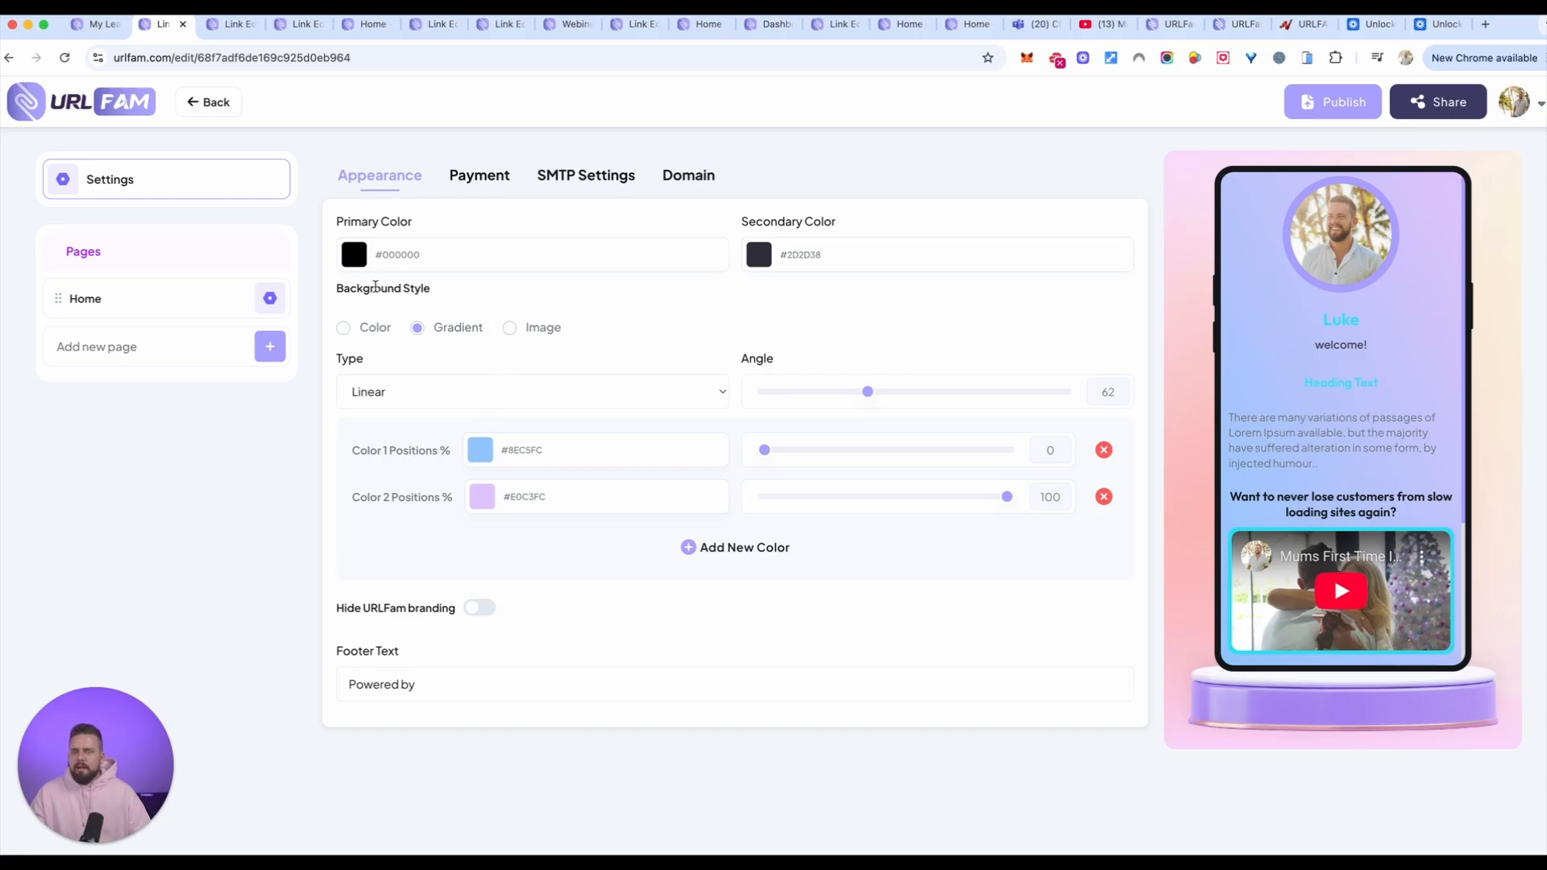
Step: Set the background style to Image and search the royalty-free Unsplash library for "minamalist background"
click(510, 330)
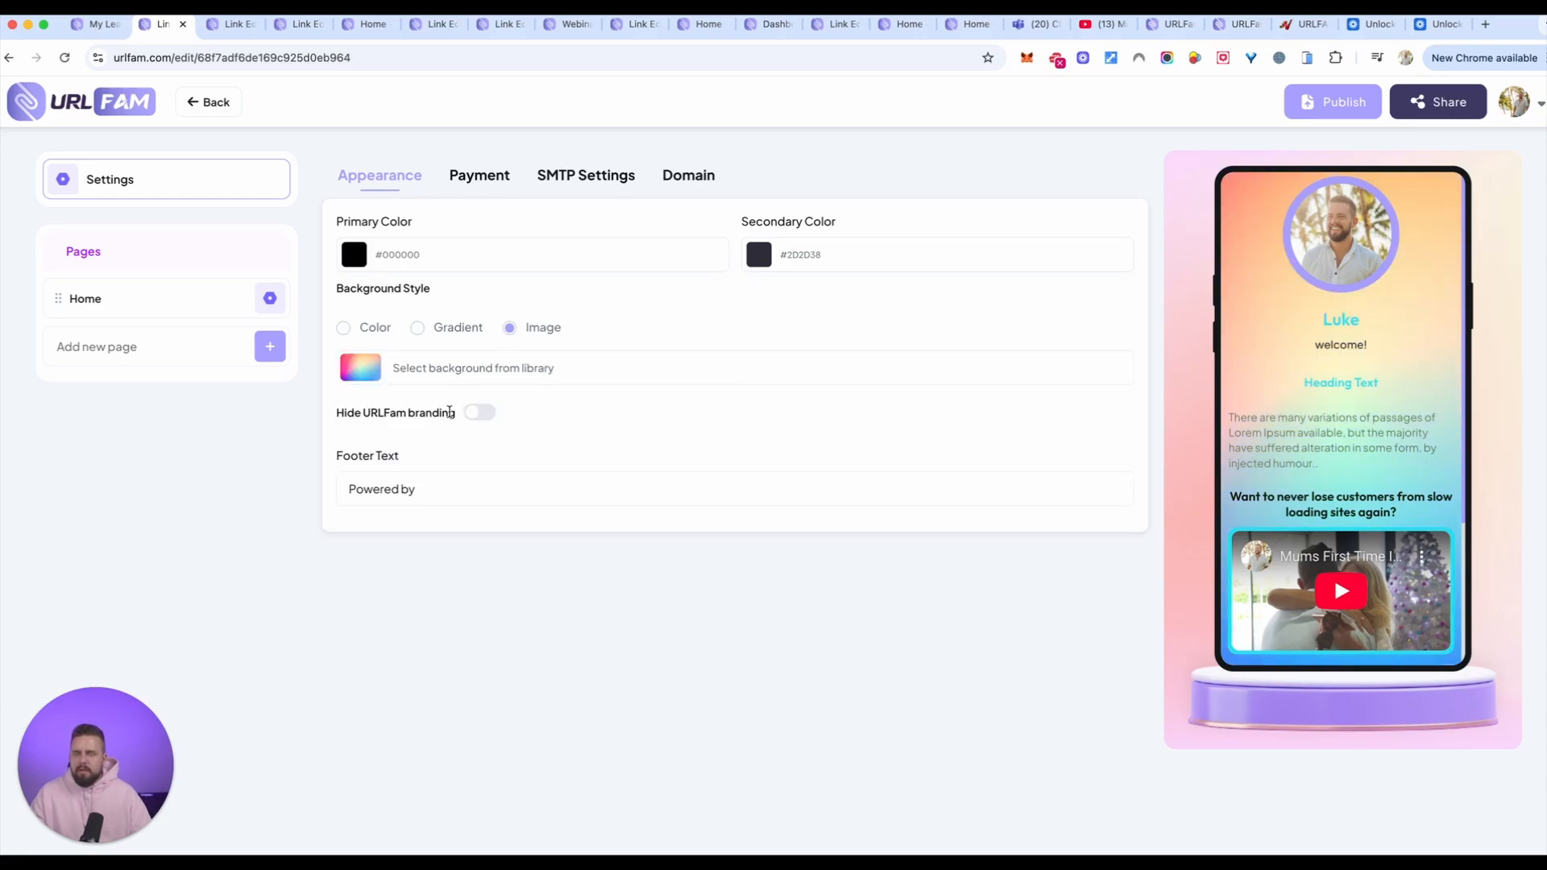
click(500, 374)
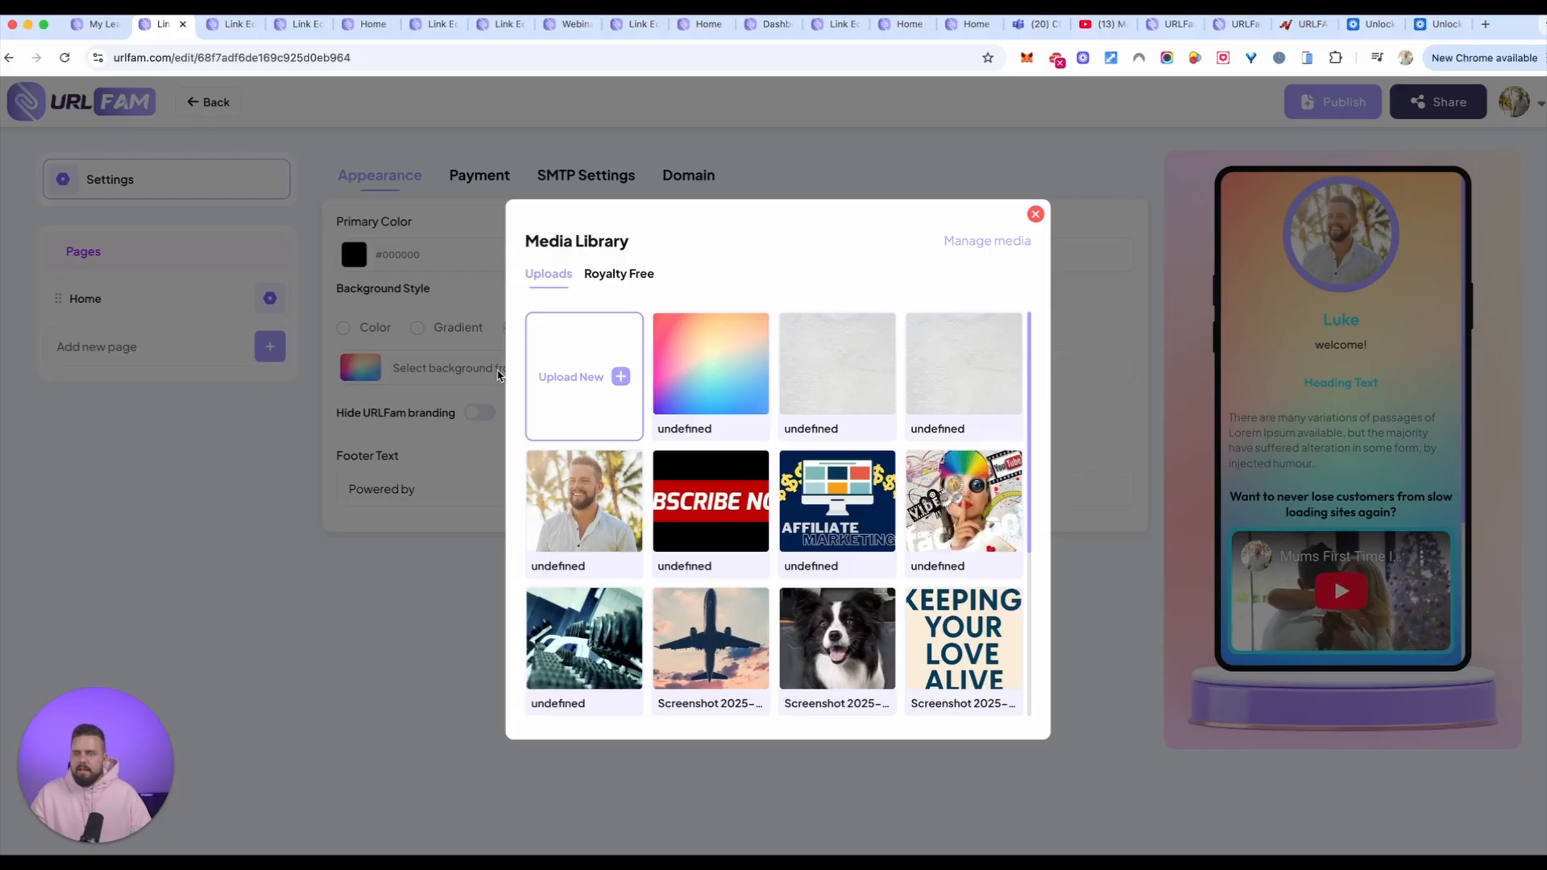
click(644, 278)
click(636, 466)
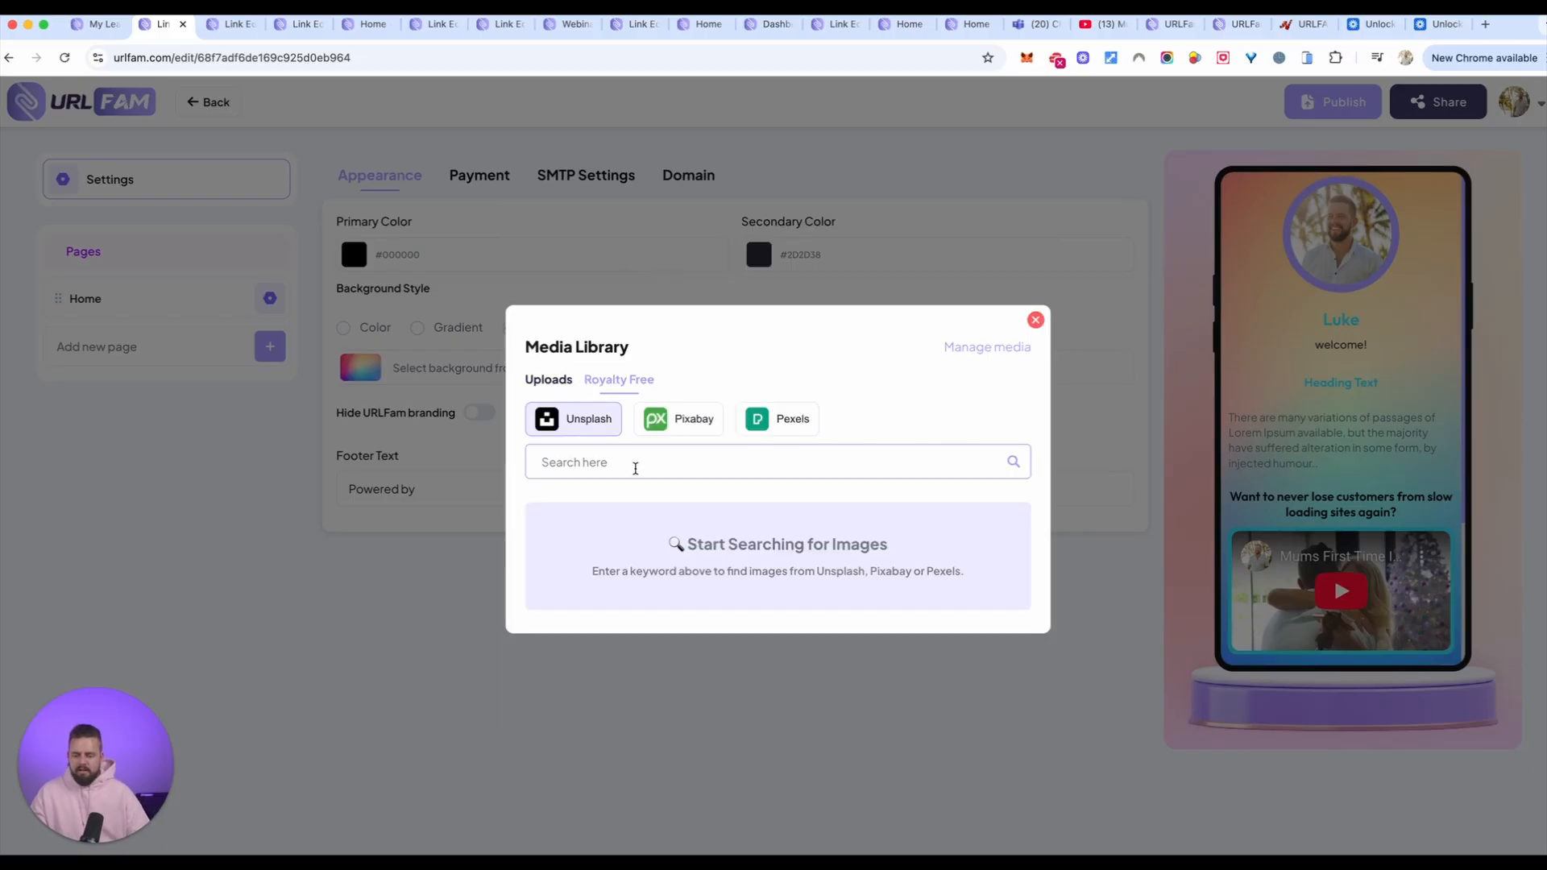
text(modern m)
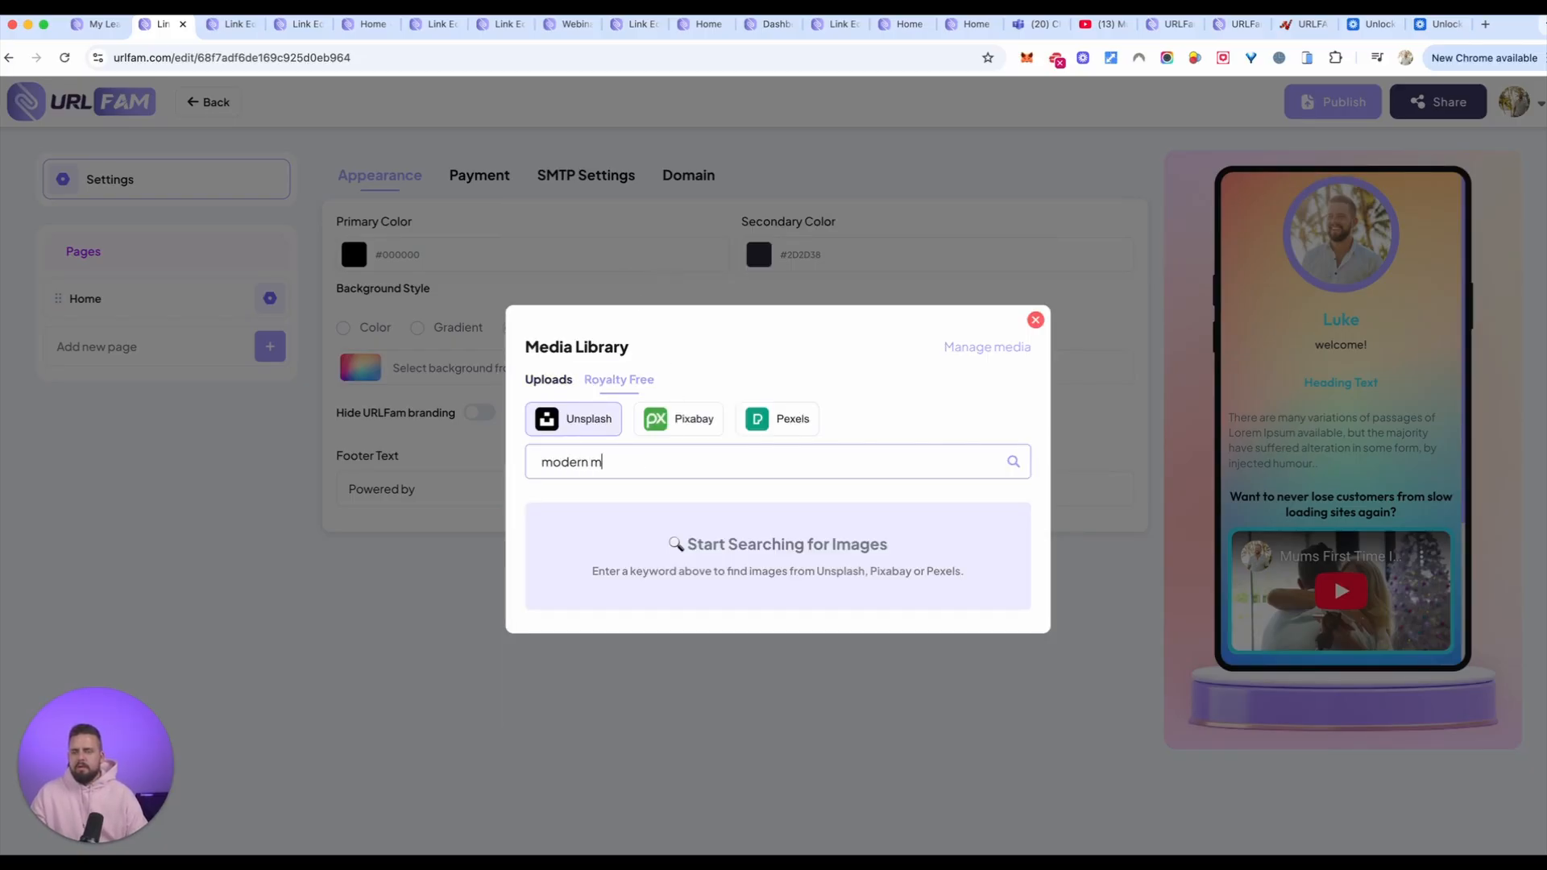
text(inama)
key(super+a)
text(minamalist background)
key(Return)
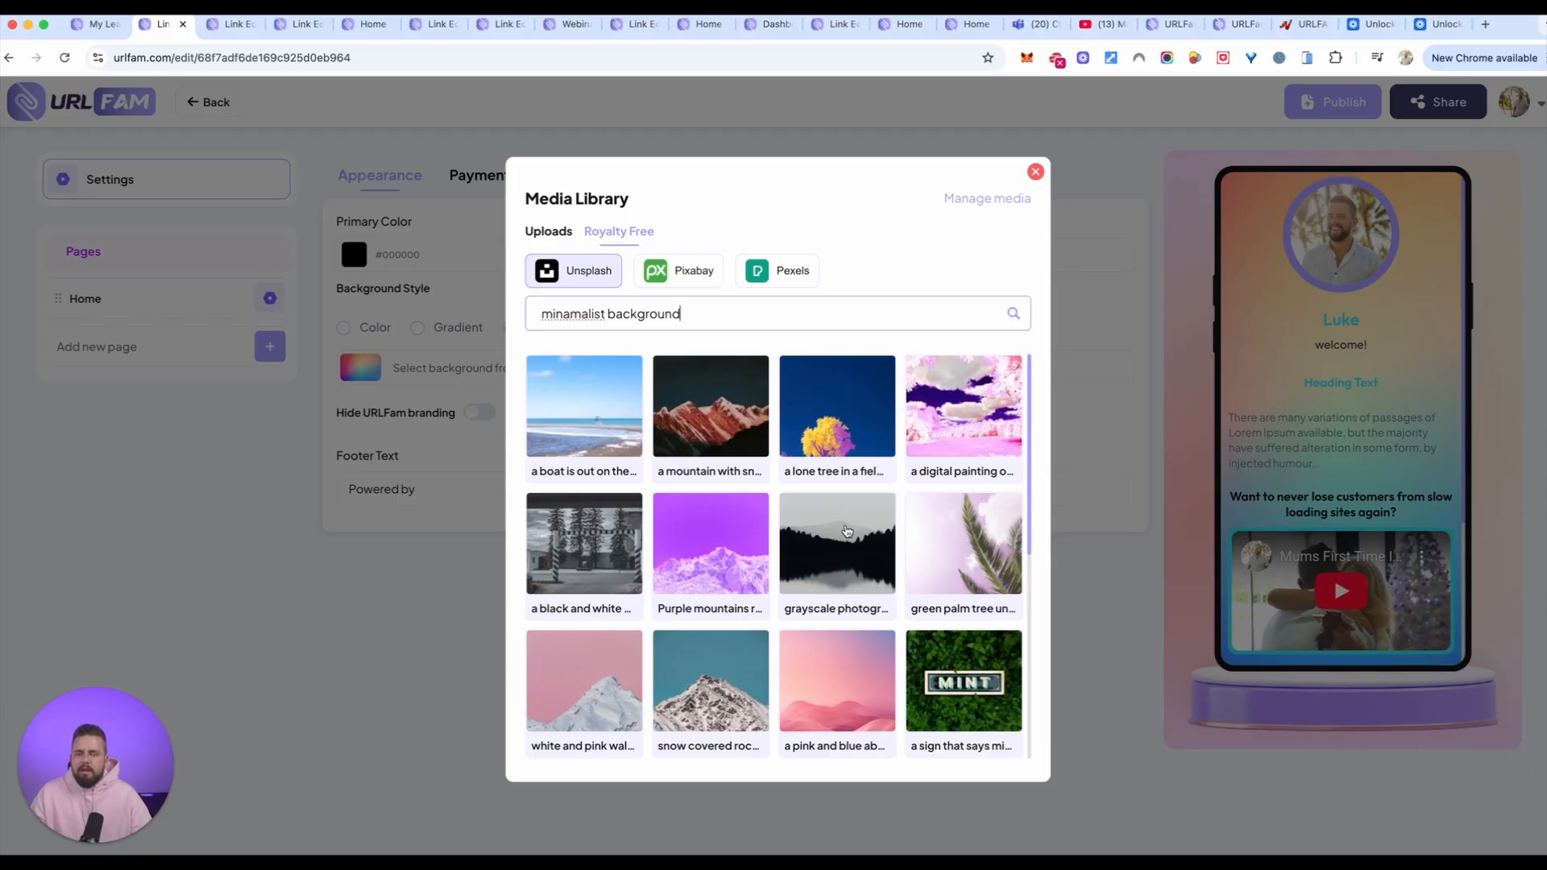
Step: Upload the grayscale photo of the forest and mountain lake, uncropped, as the page background
click(846, 532)
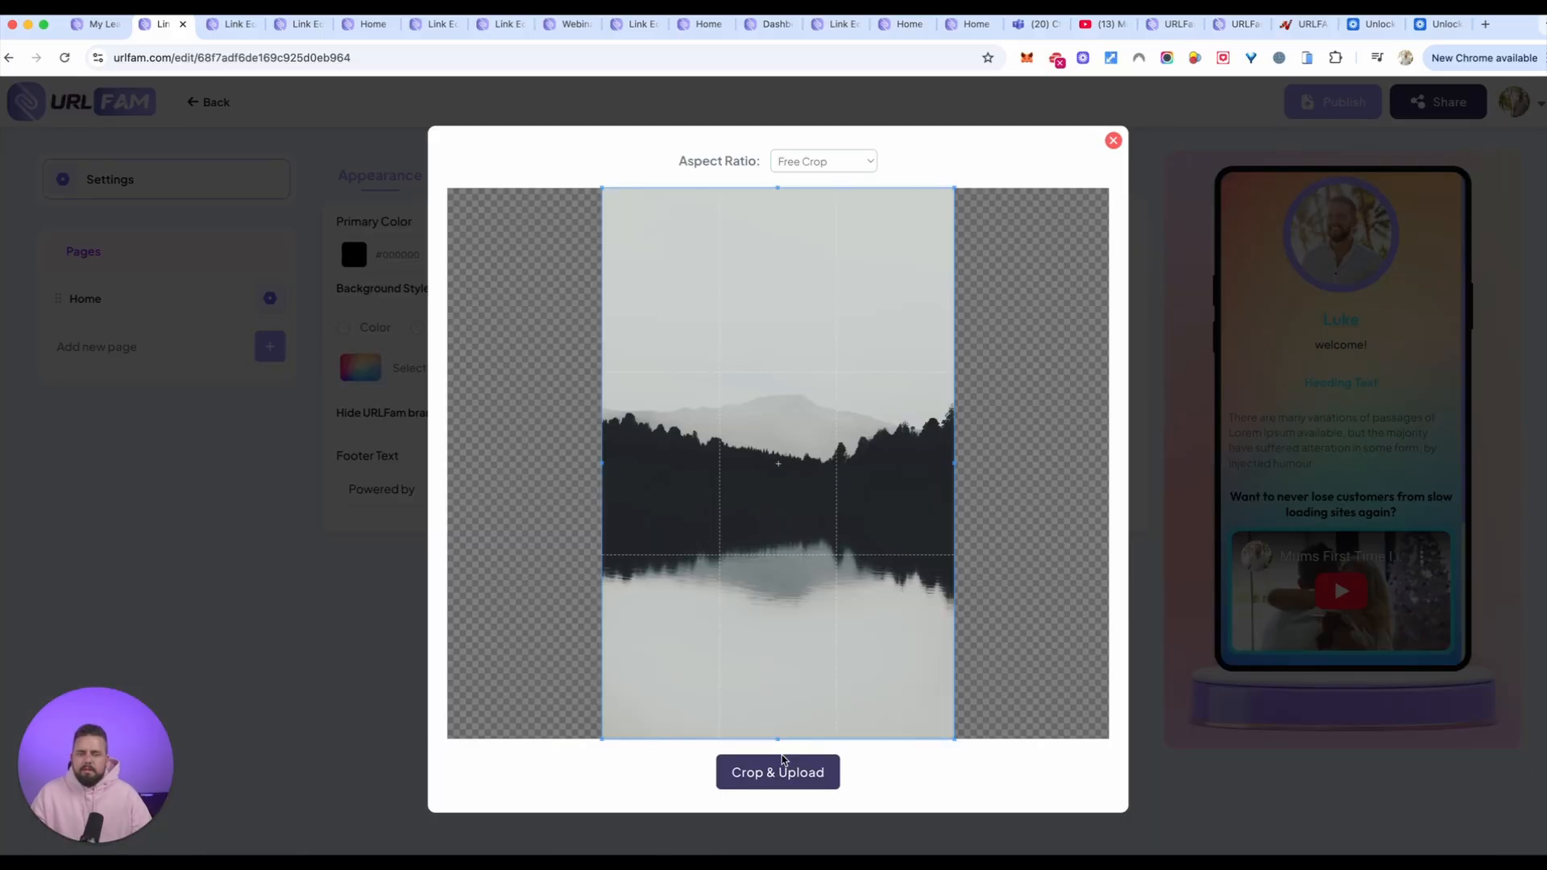
click(782, 770)
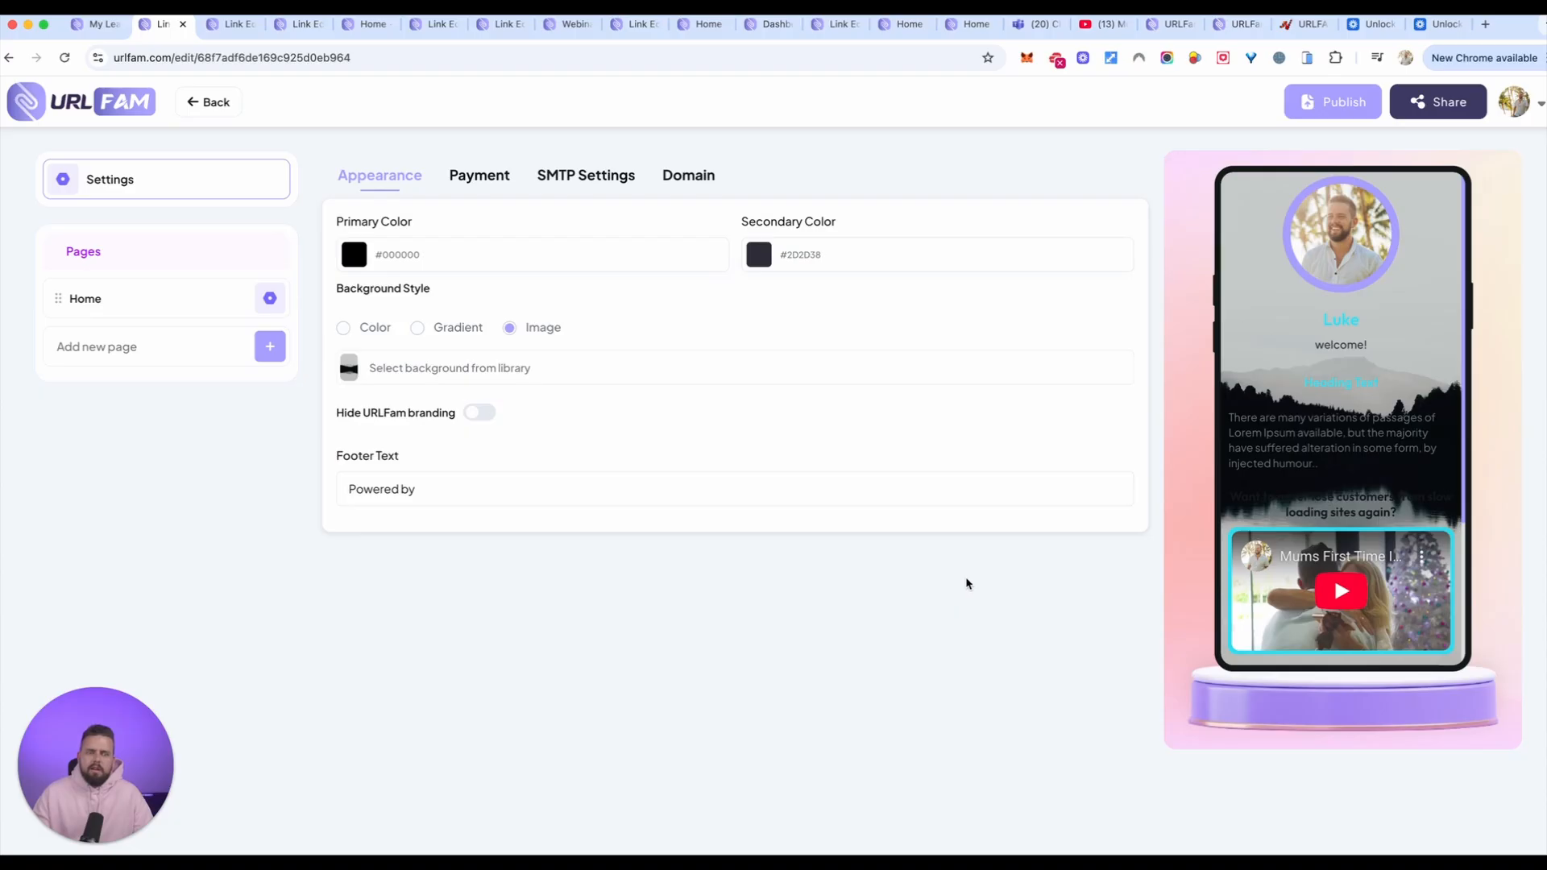
scroll(1375, 454, down, 3)
scroll(1375, 454, up, 3)
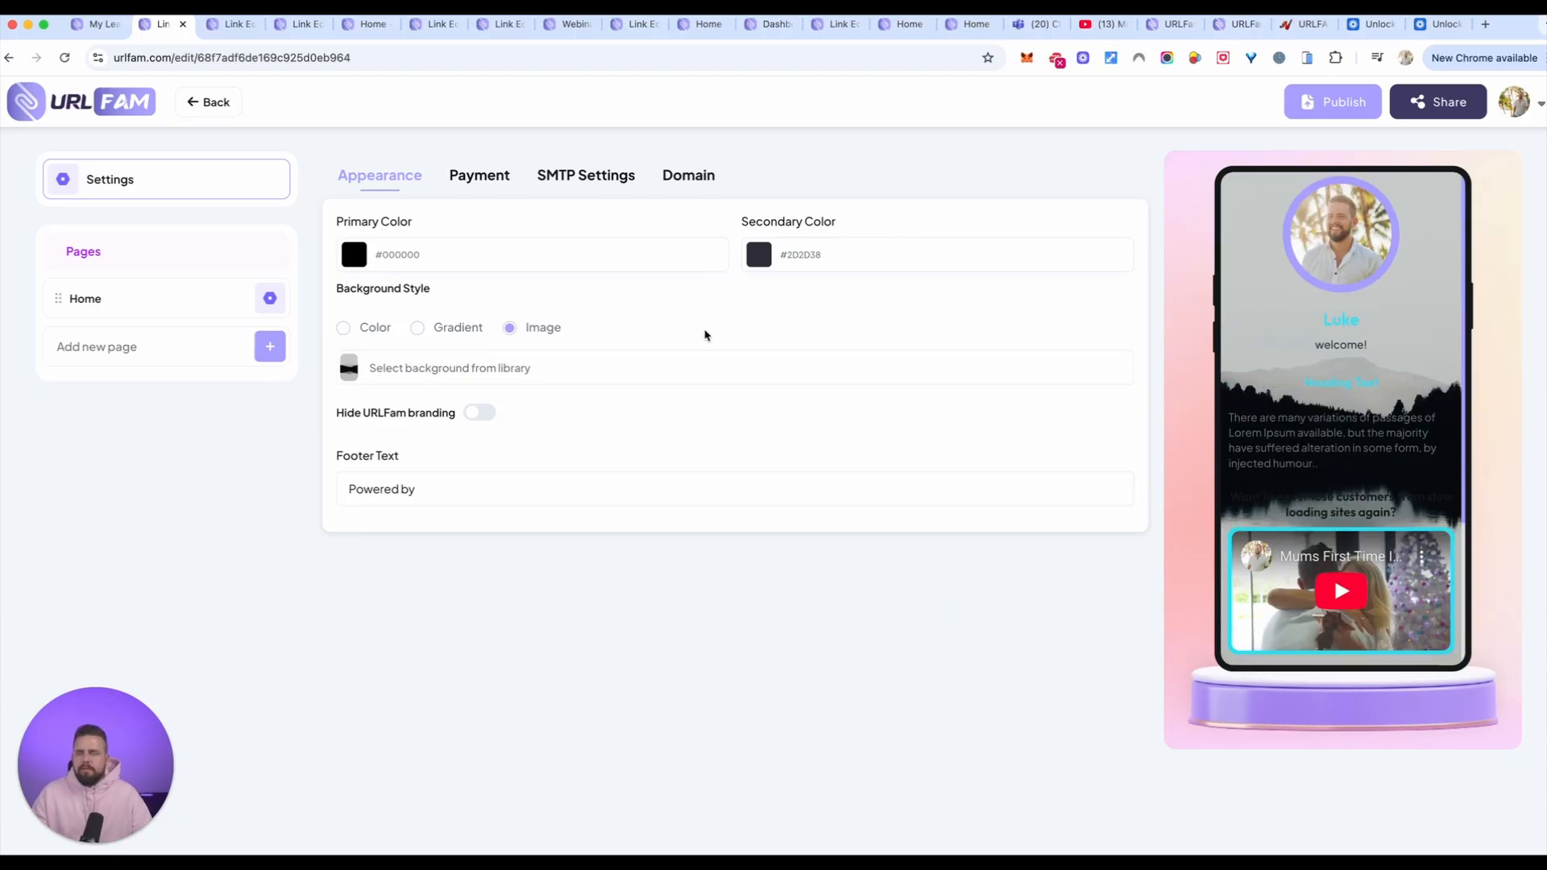
Step: Set both the primary and the secondary color of the page to #FFFFFF
click(385, 264)
drag(428, 432, 347, 295)
click(727, 316)
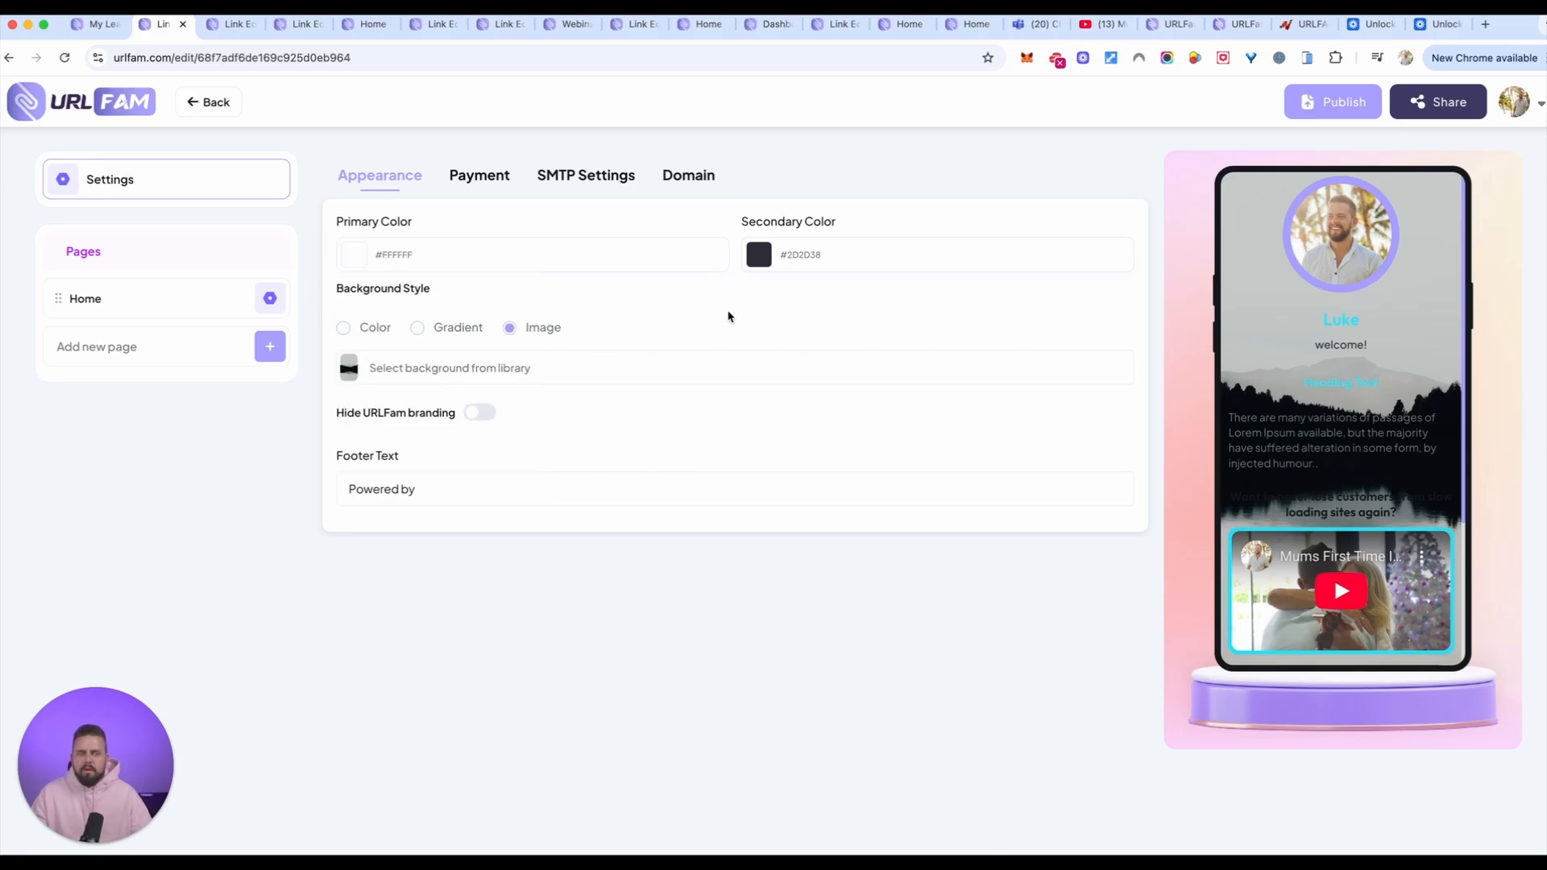
click(795, 262)
drag(875, 403, 665, 283)
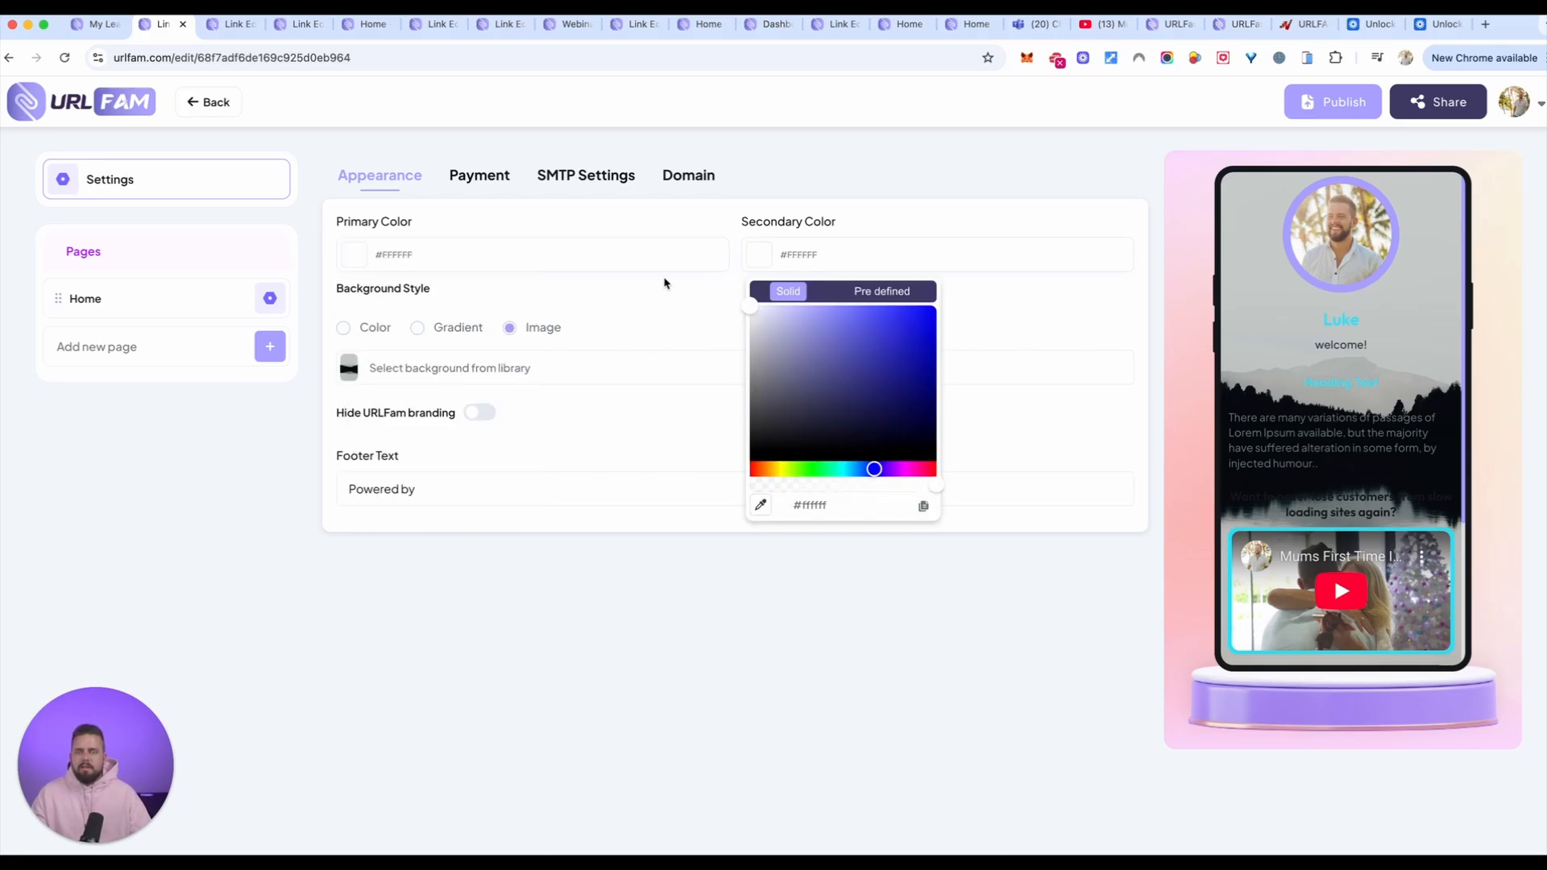
click(701, 314)
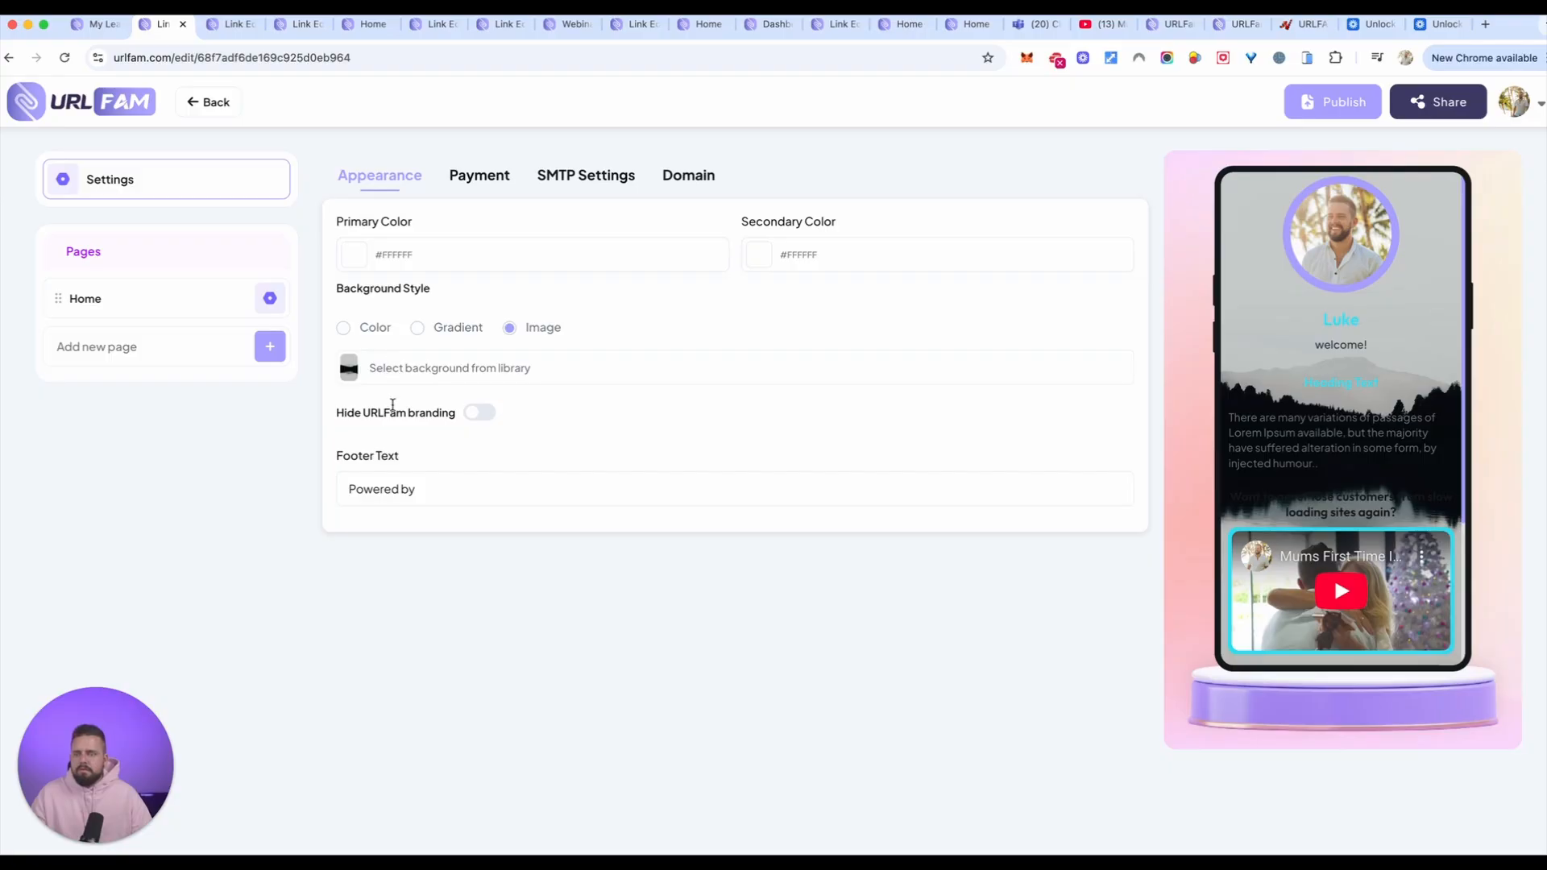
Step: Compare the Gradient and Image background styles in the preview, and check the predefined primary colors without choosing one
click(418, 329)
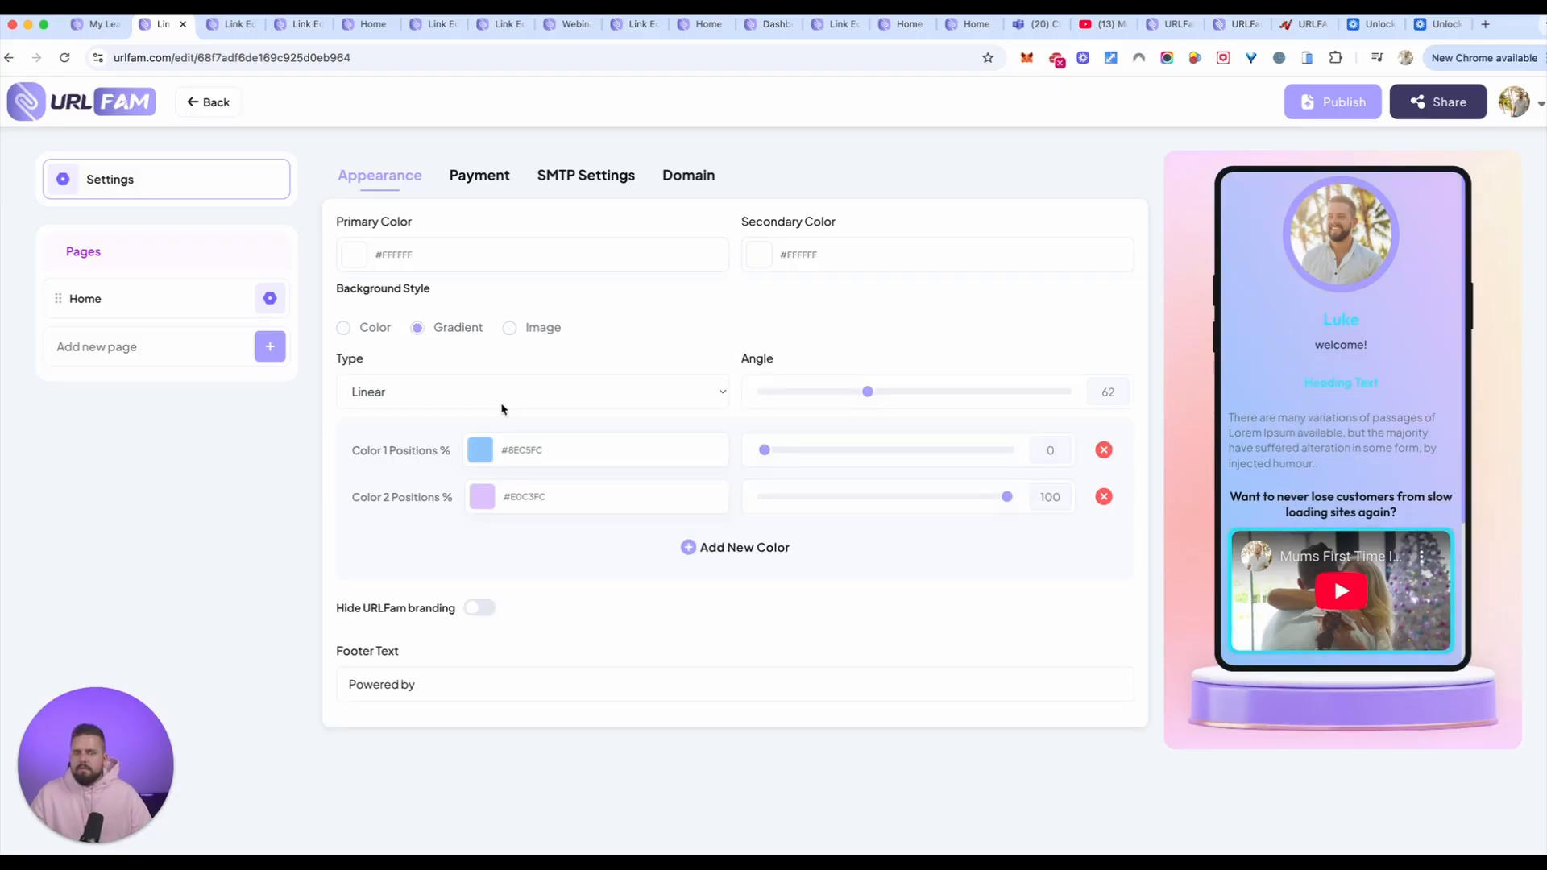
click(509, 327)
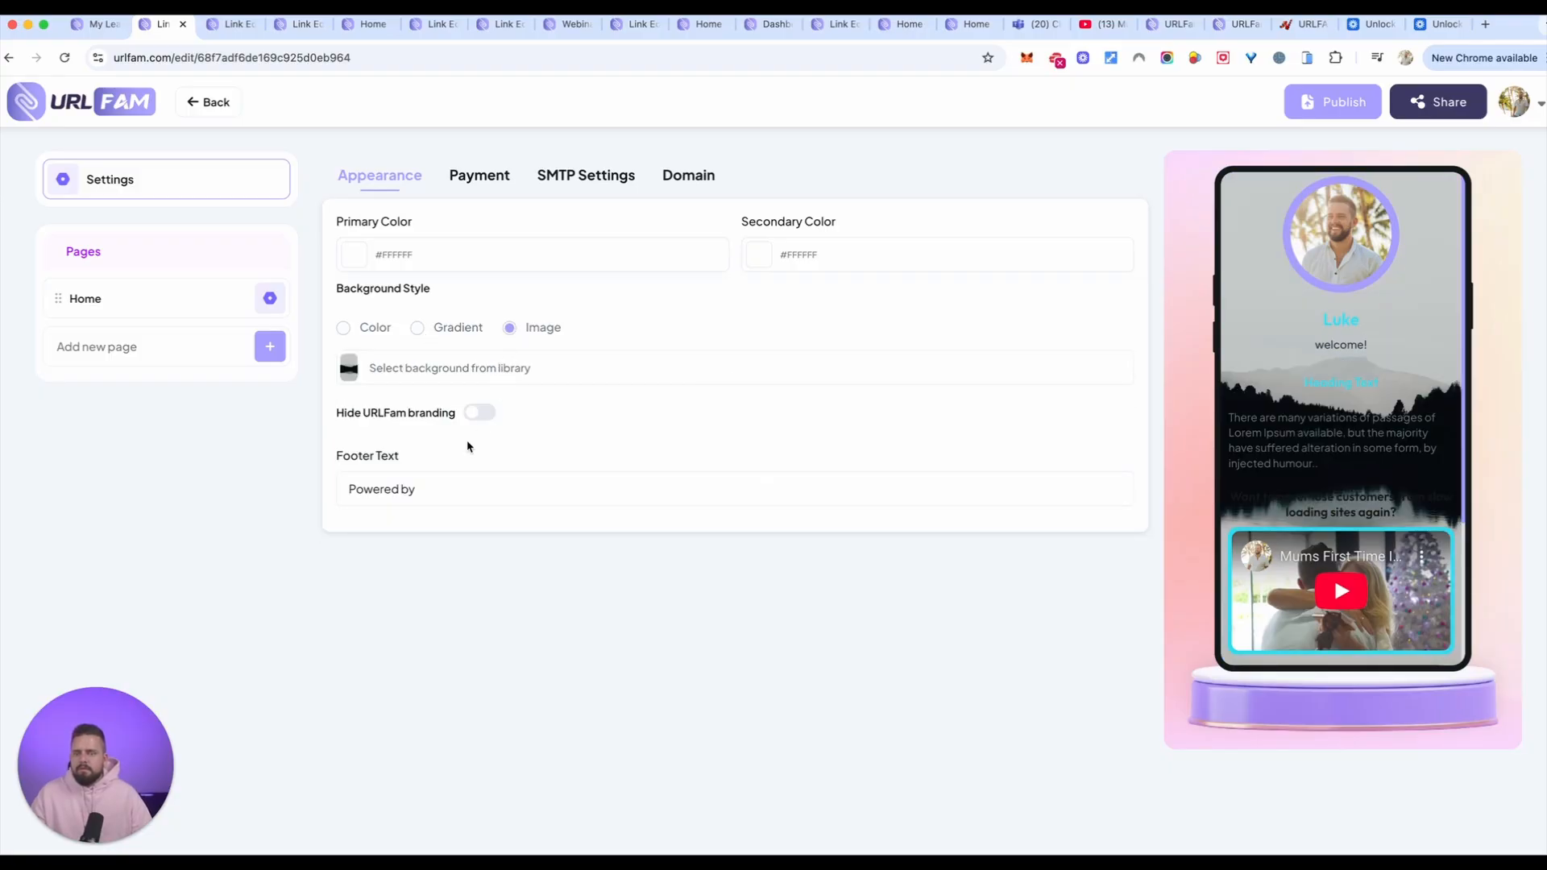
click(417, 489)
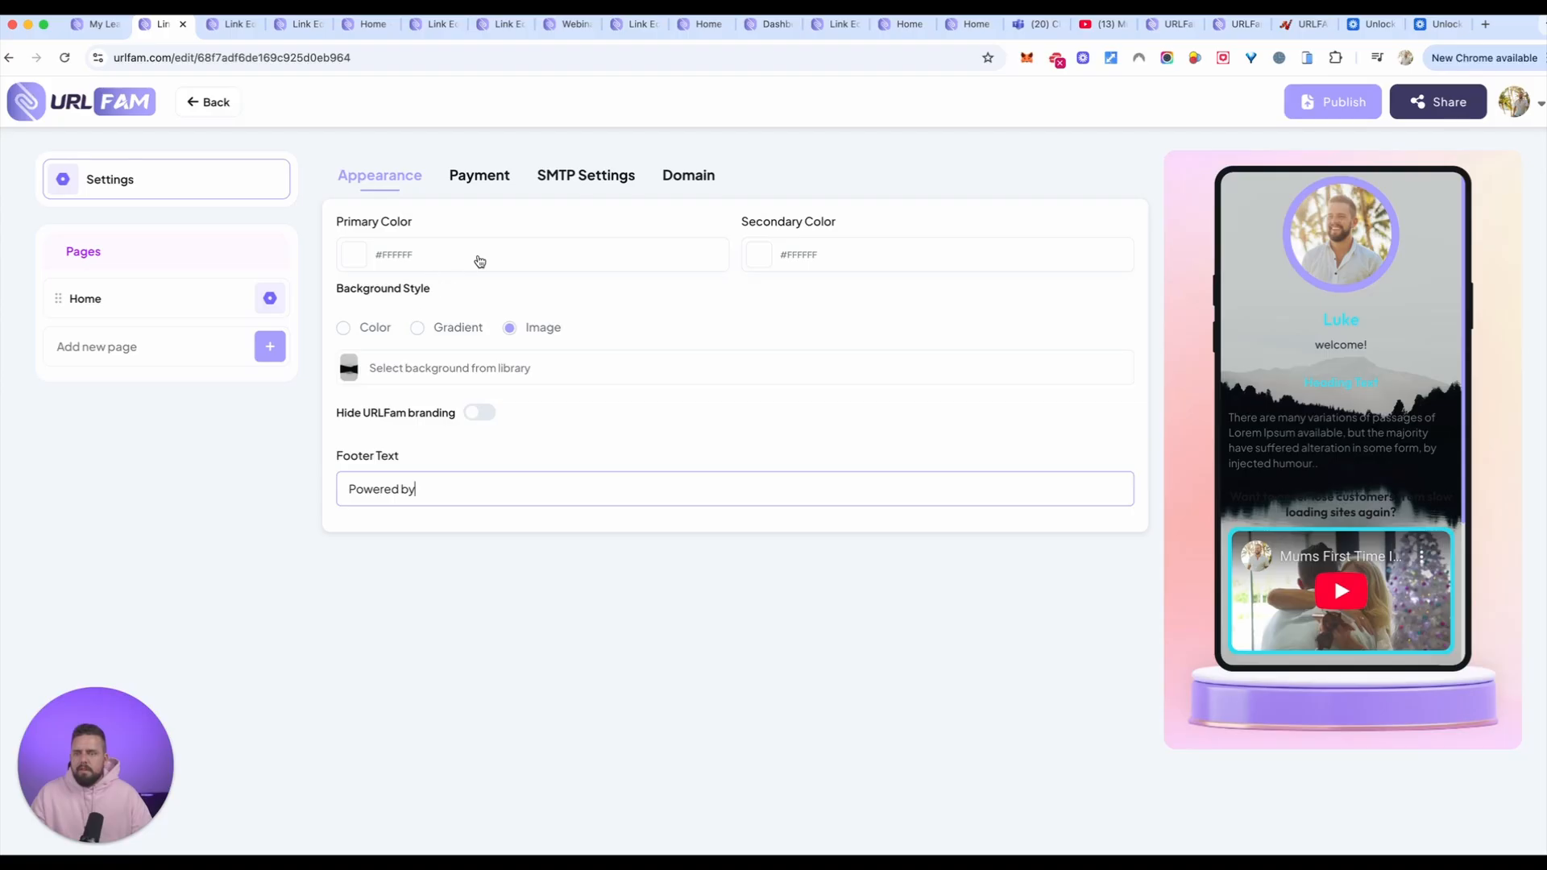
click(399, 255)
click(476, 291)
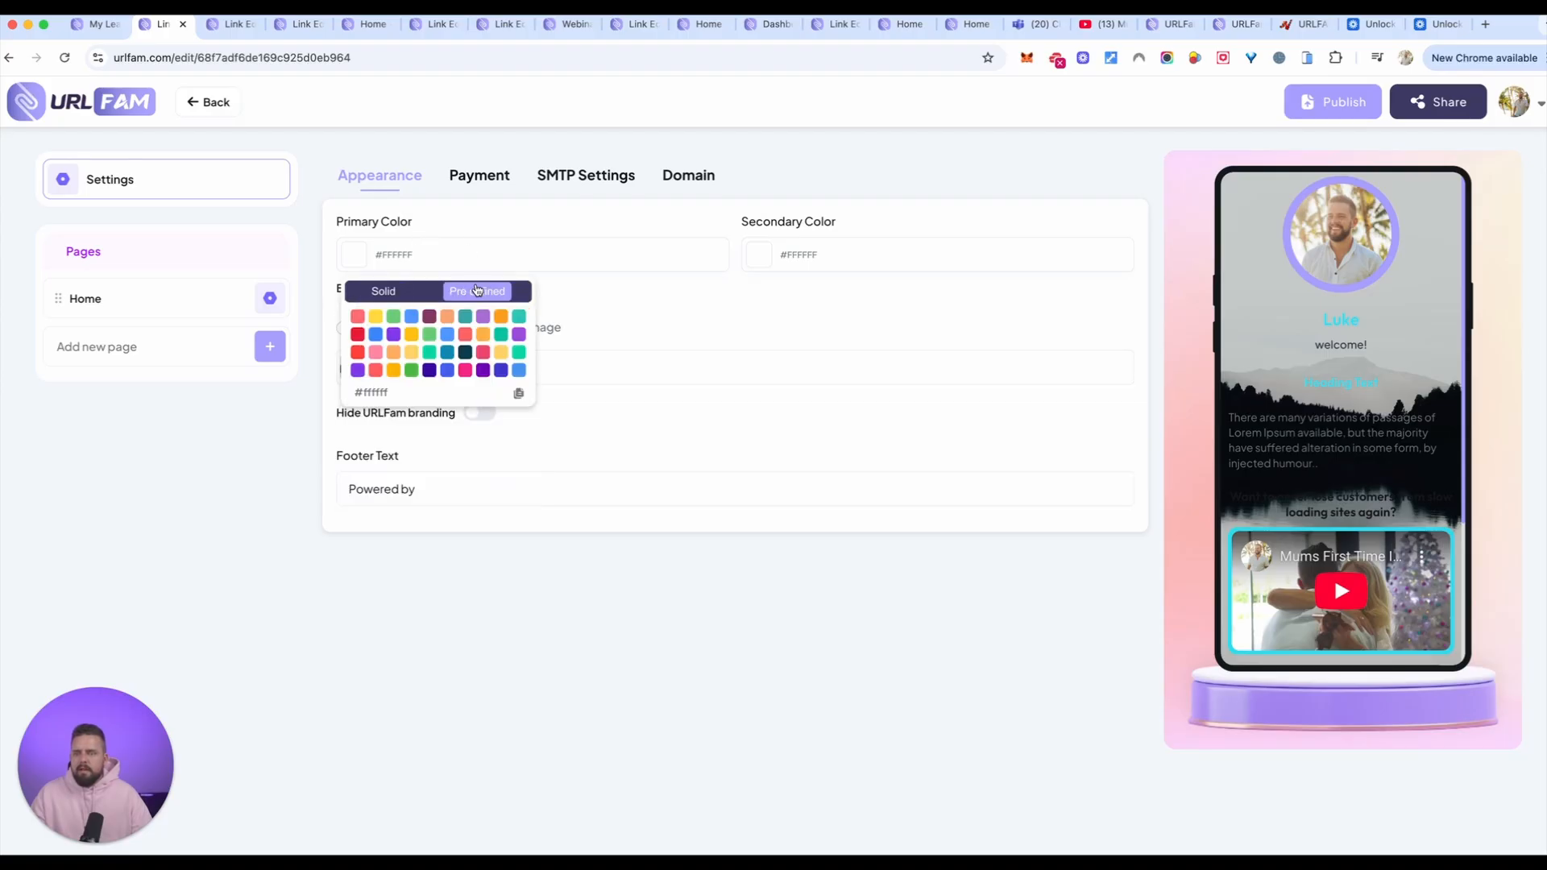
click(630, 313)
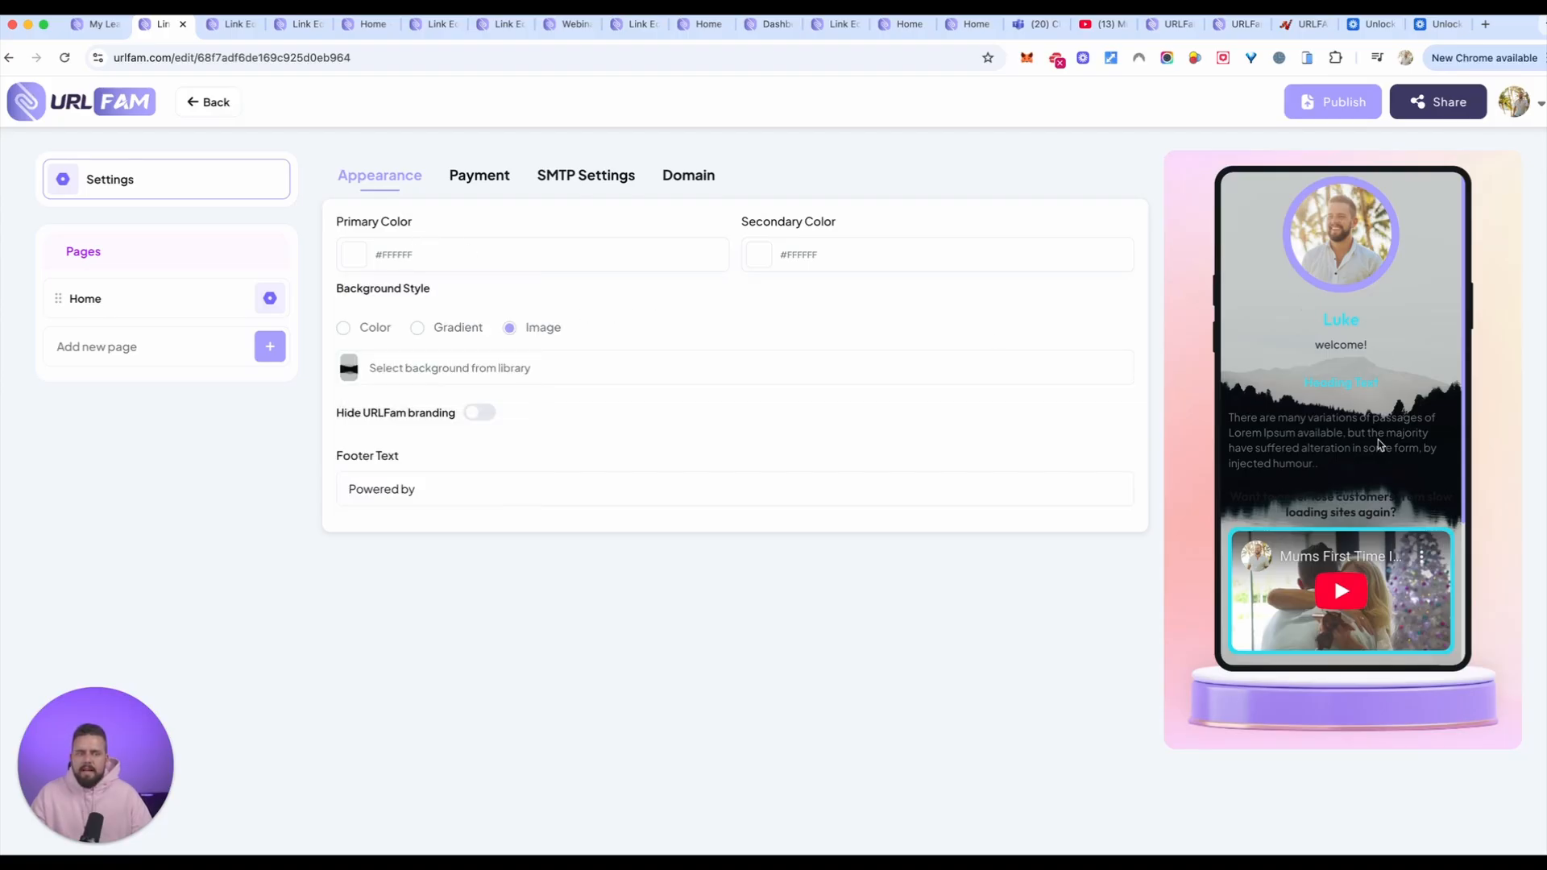
scroll(1290, 419, down, 3)
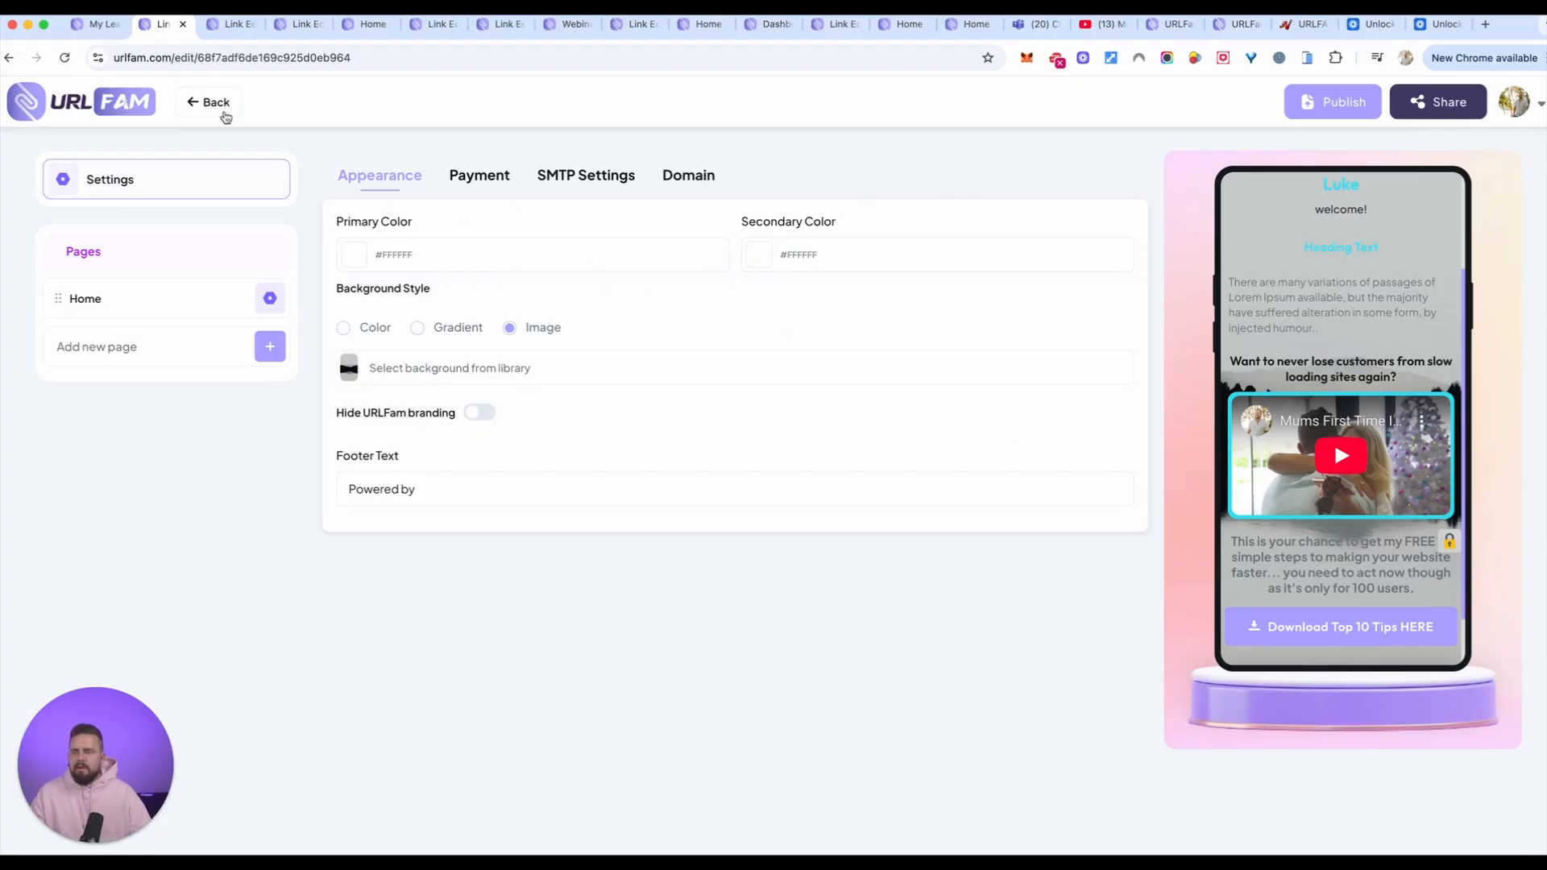
Step: Reopen the test33 link from the list of links and add a Countdown element to its Home page
click(213, 103)
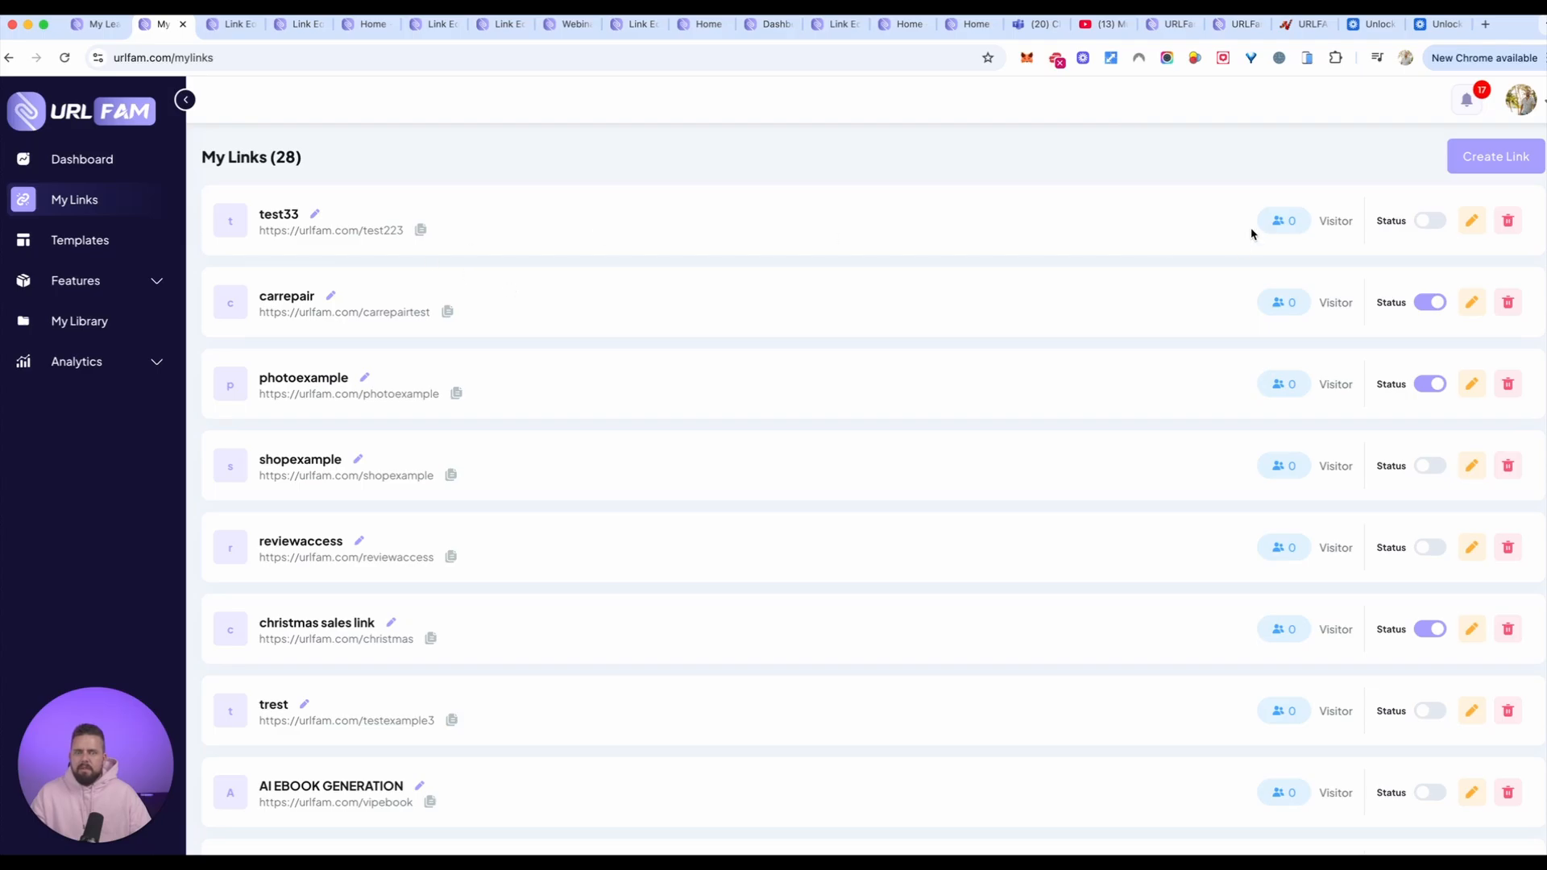
click(1472, 221)
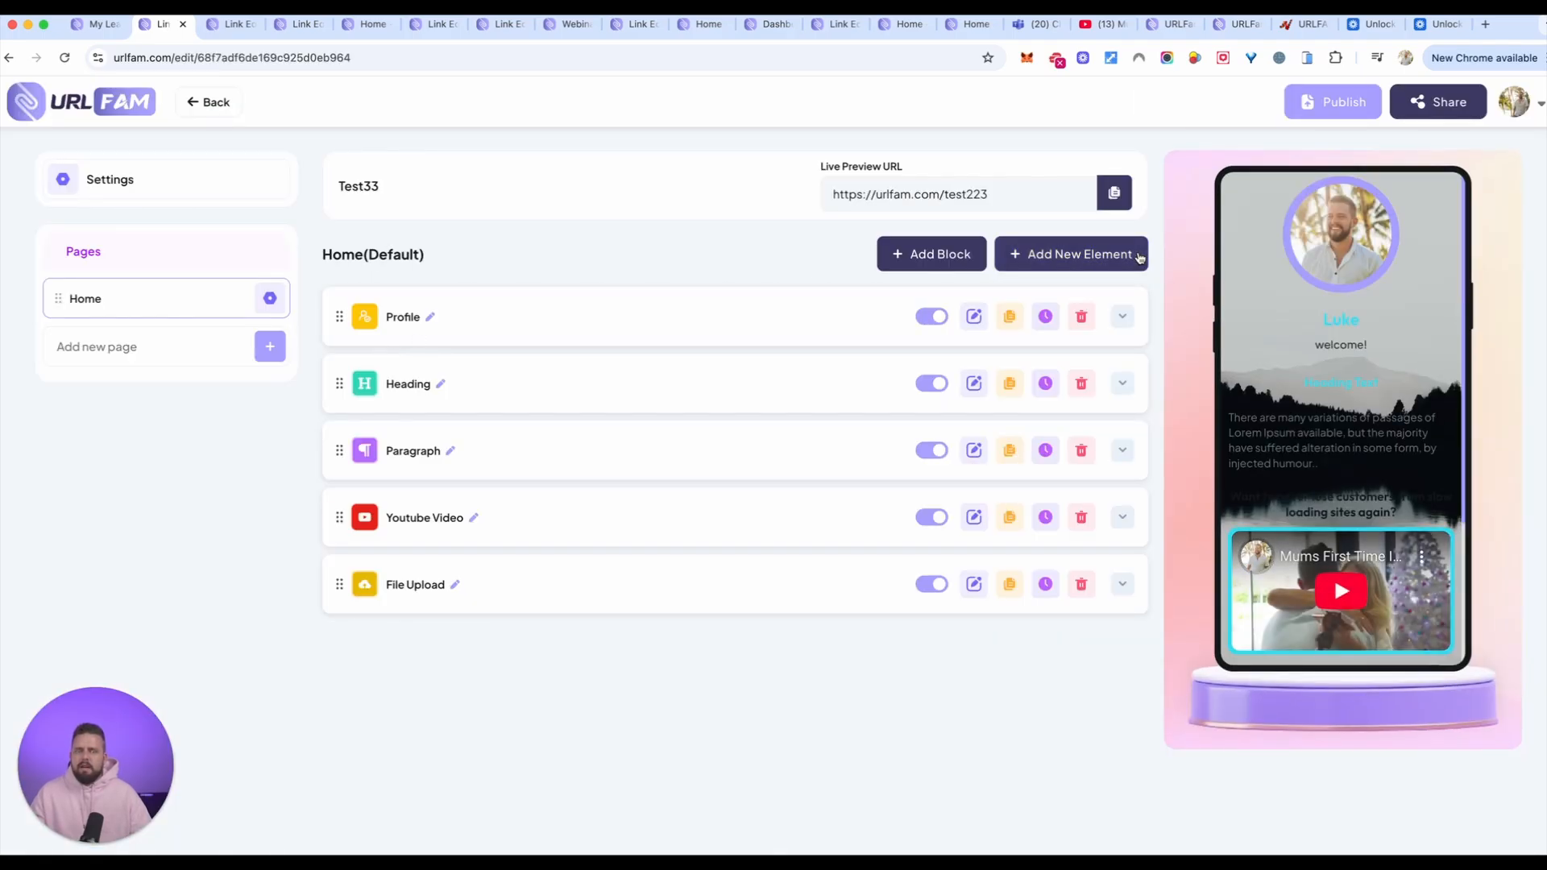
click(1058, 260)
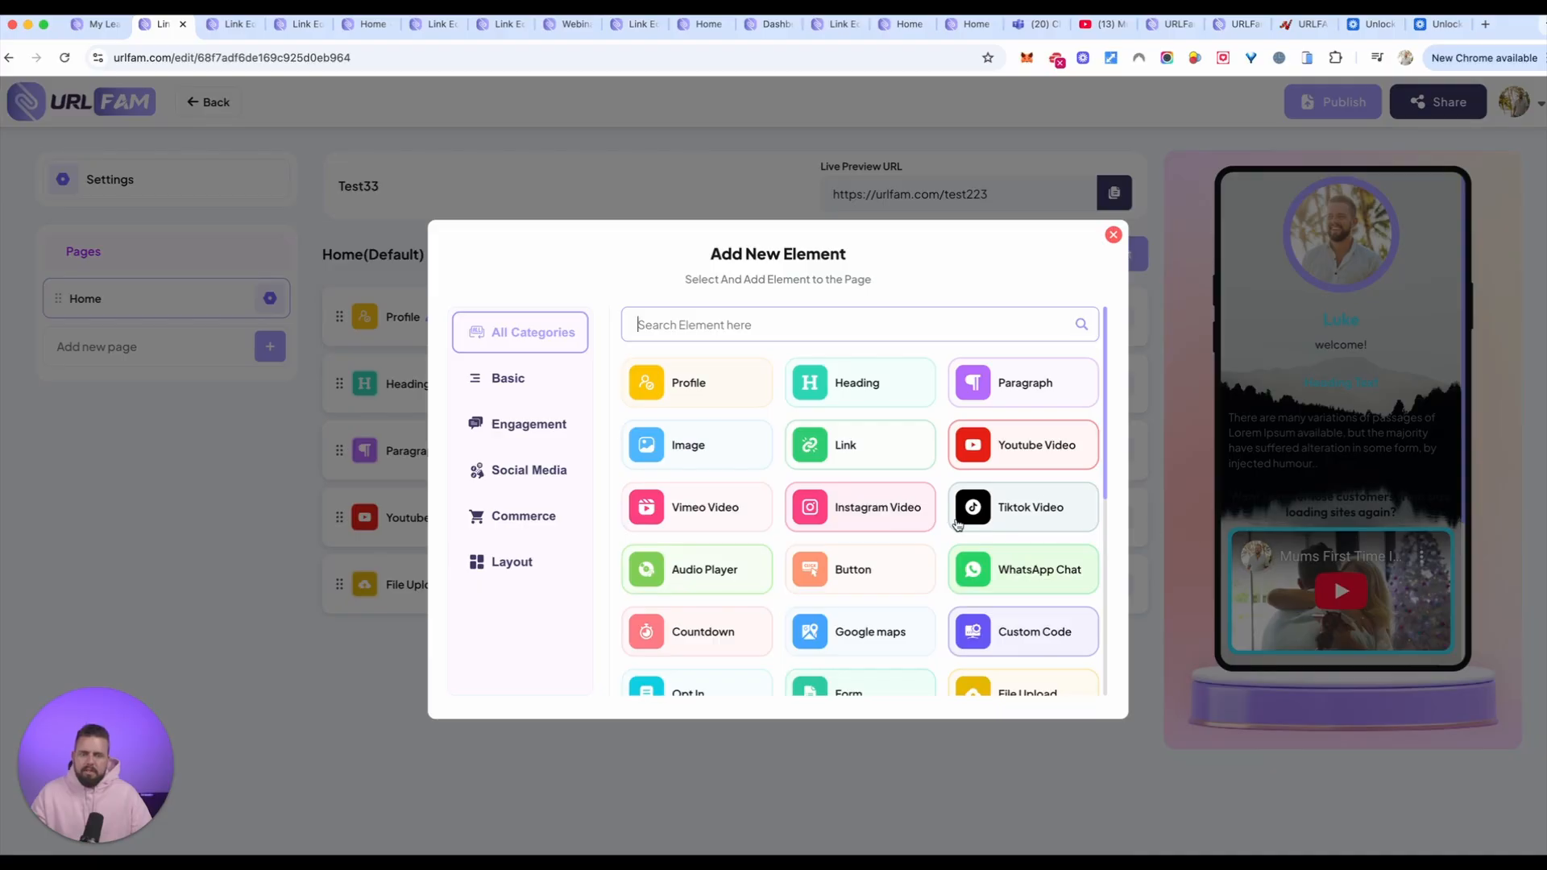
scroll(957, 524, down, 4)
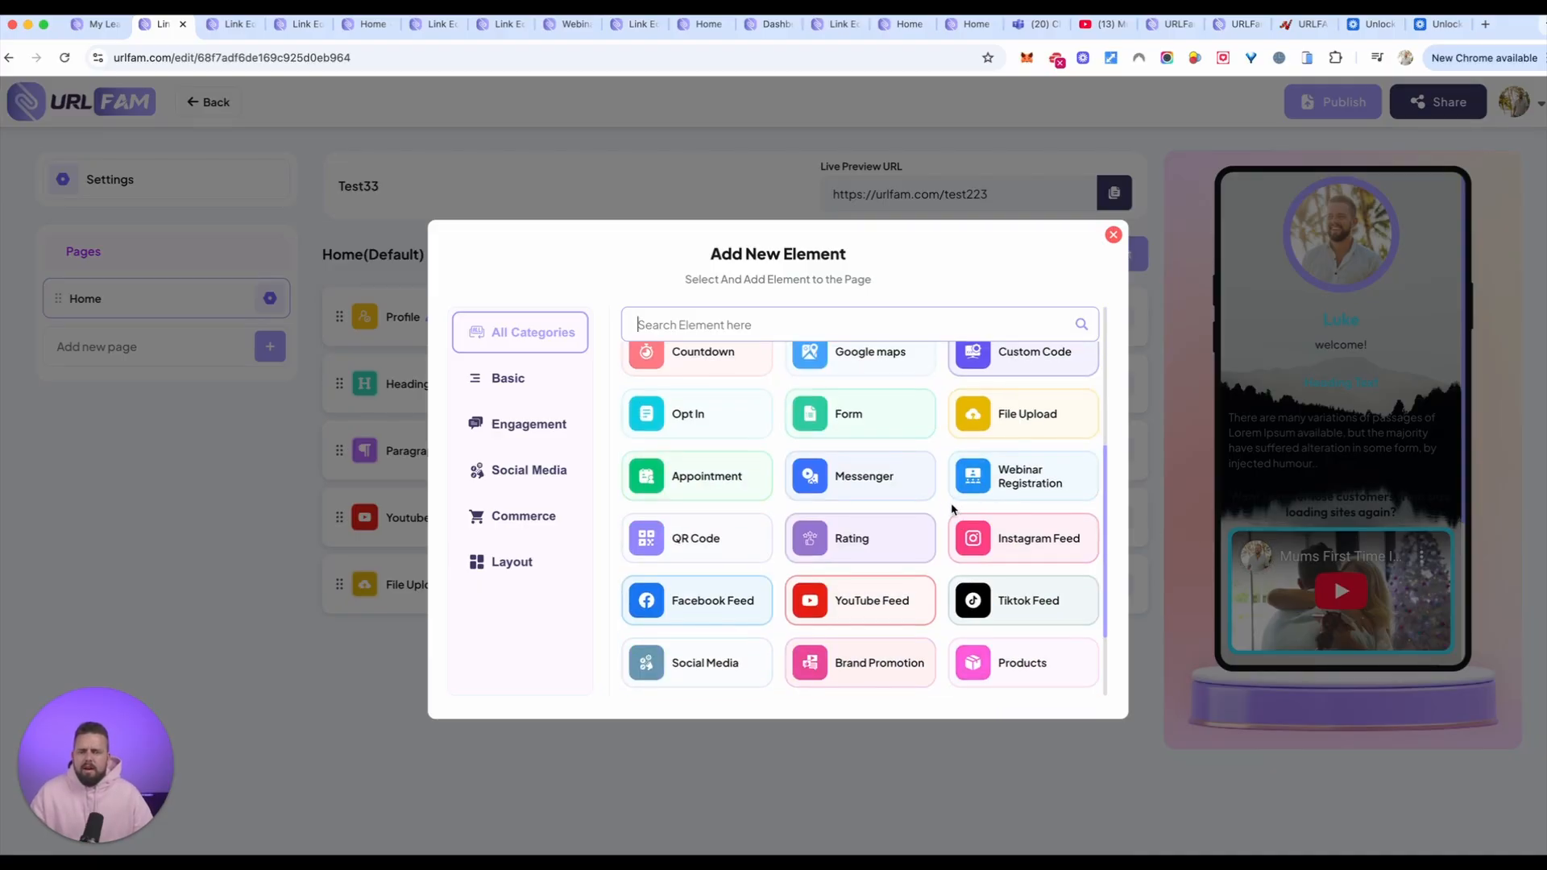
click(738, 364)
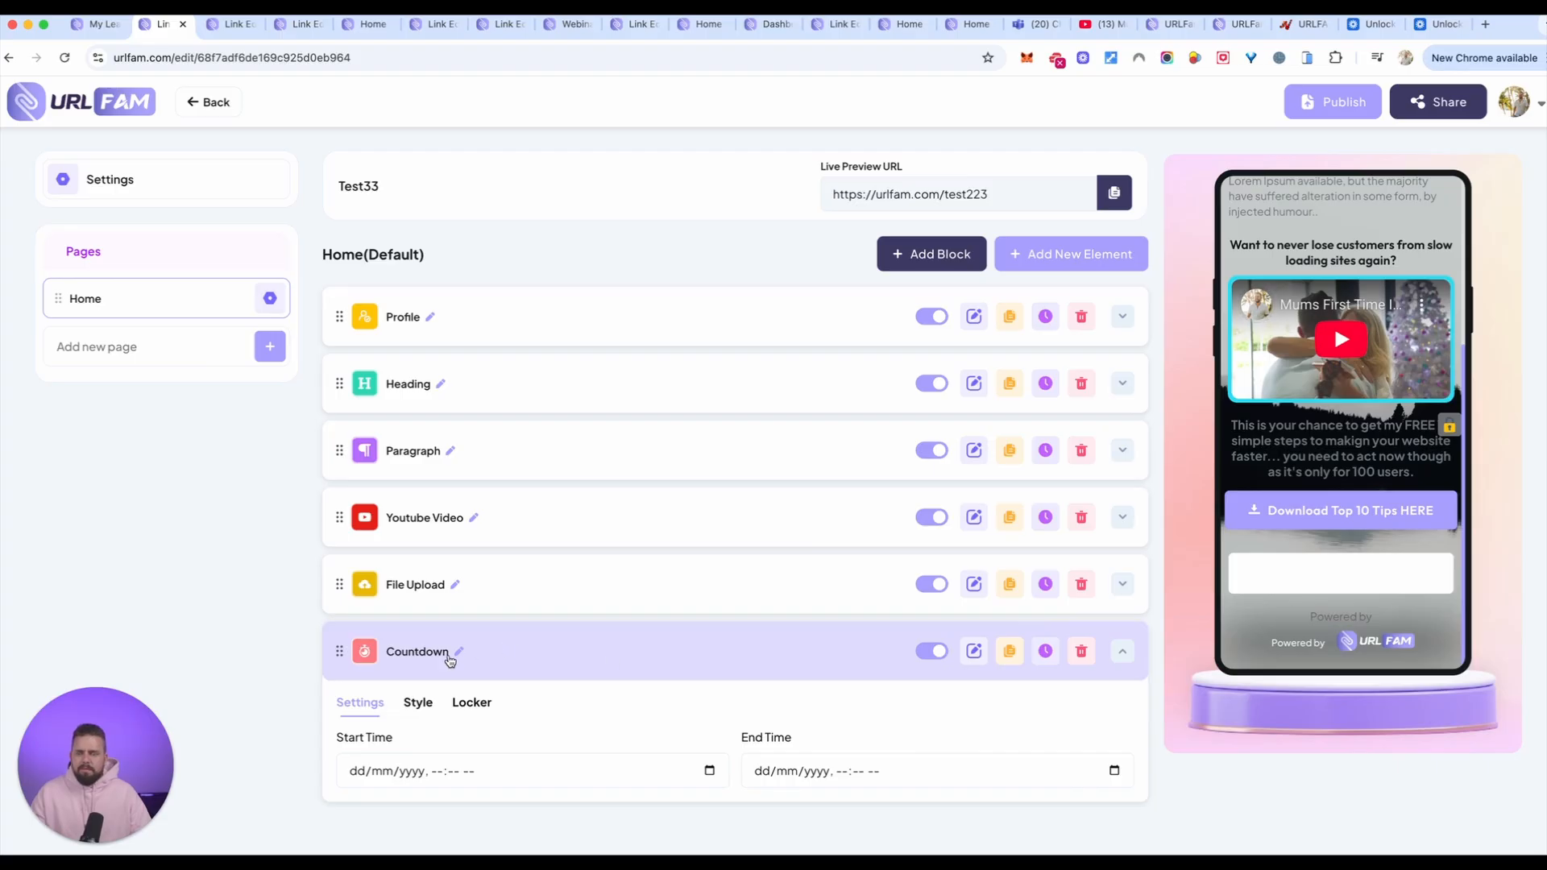
Step: Set the countdown's end time to 28/10/2025, 02:25 am
click(810, 780)
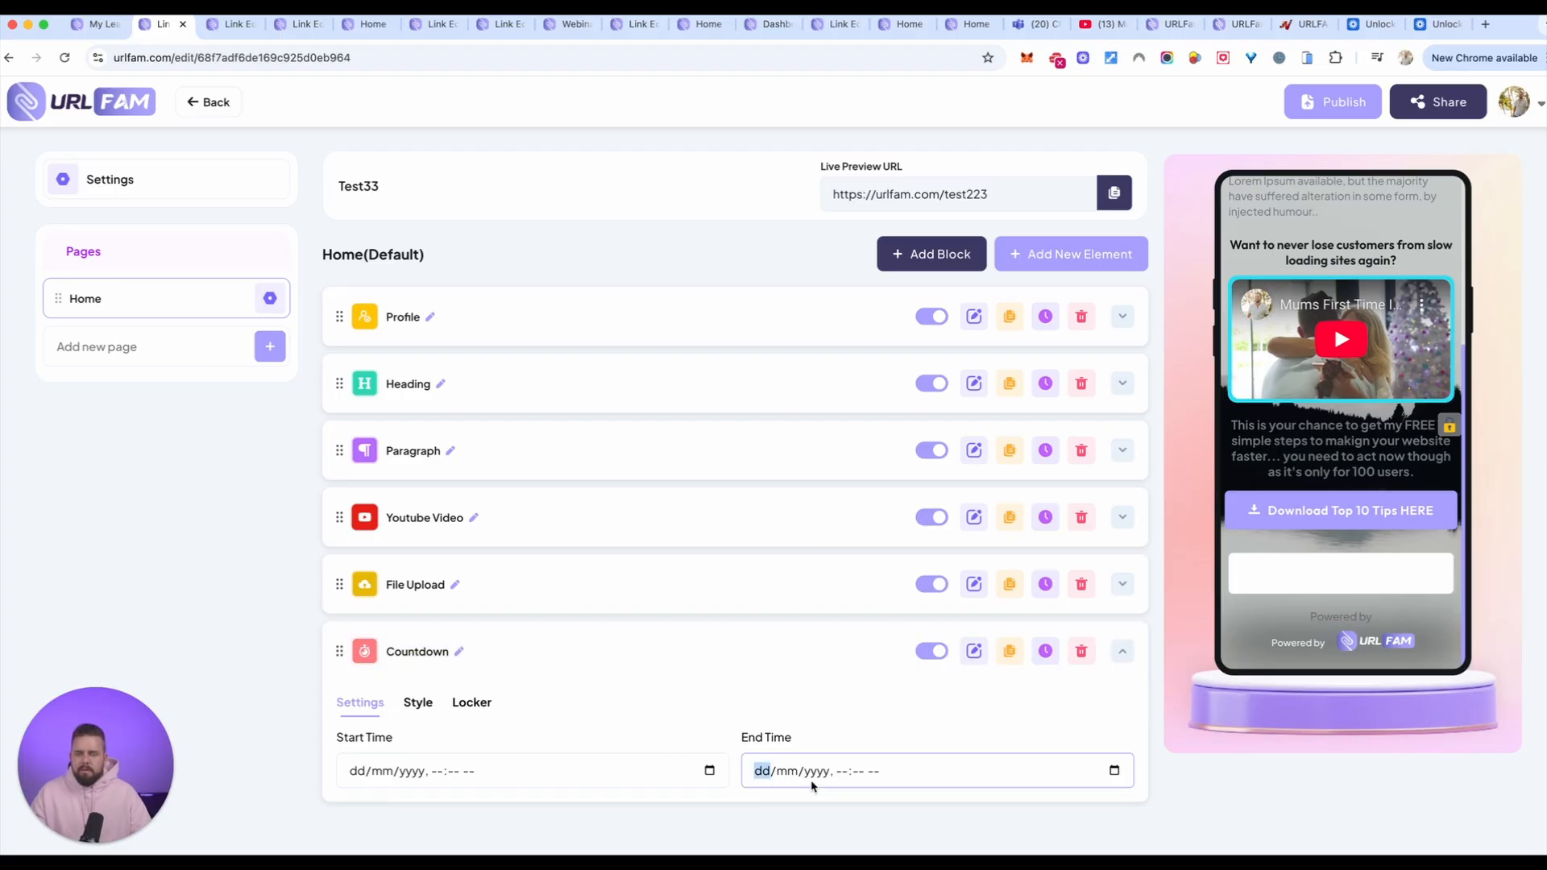
click(1114, 771)
click(891, 668)
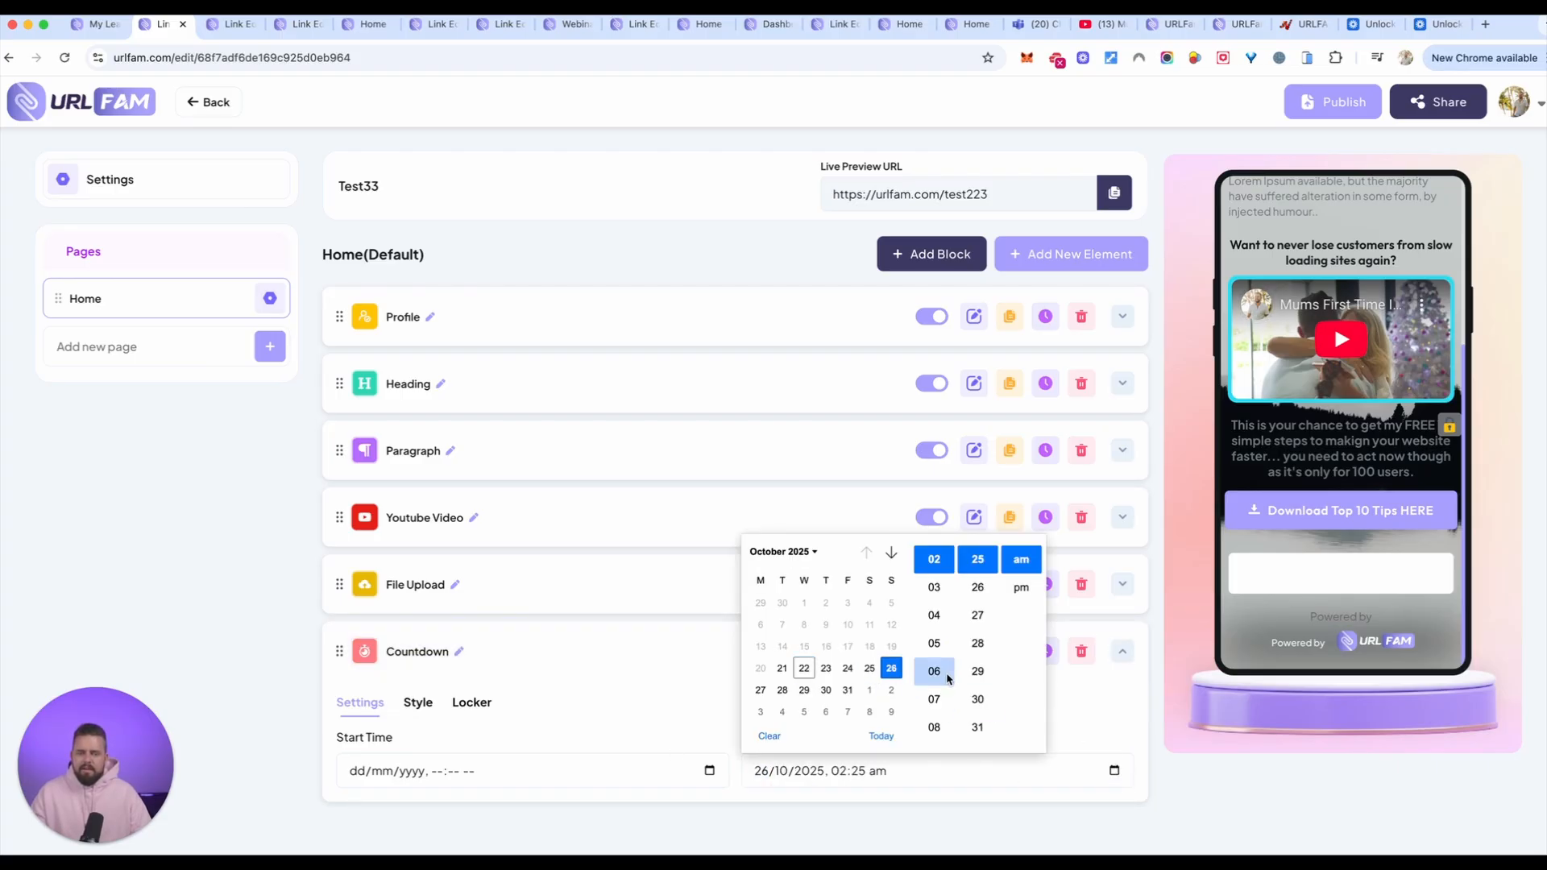
click(782, 690)
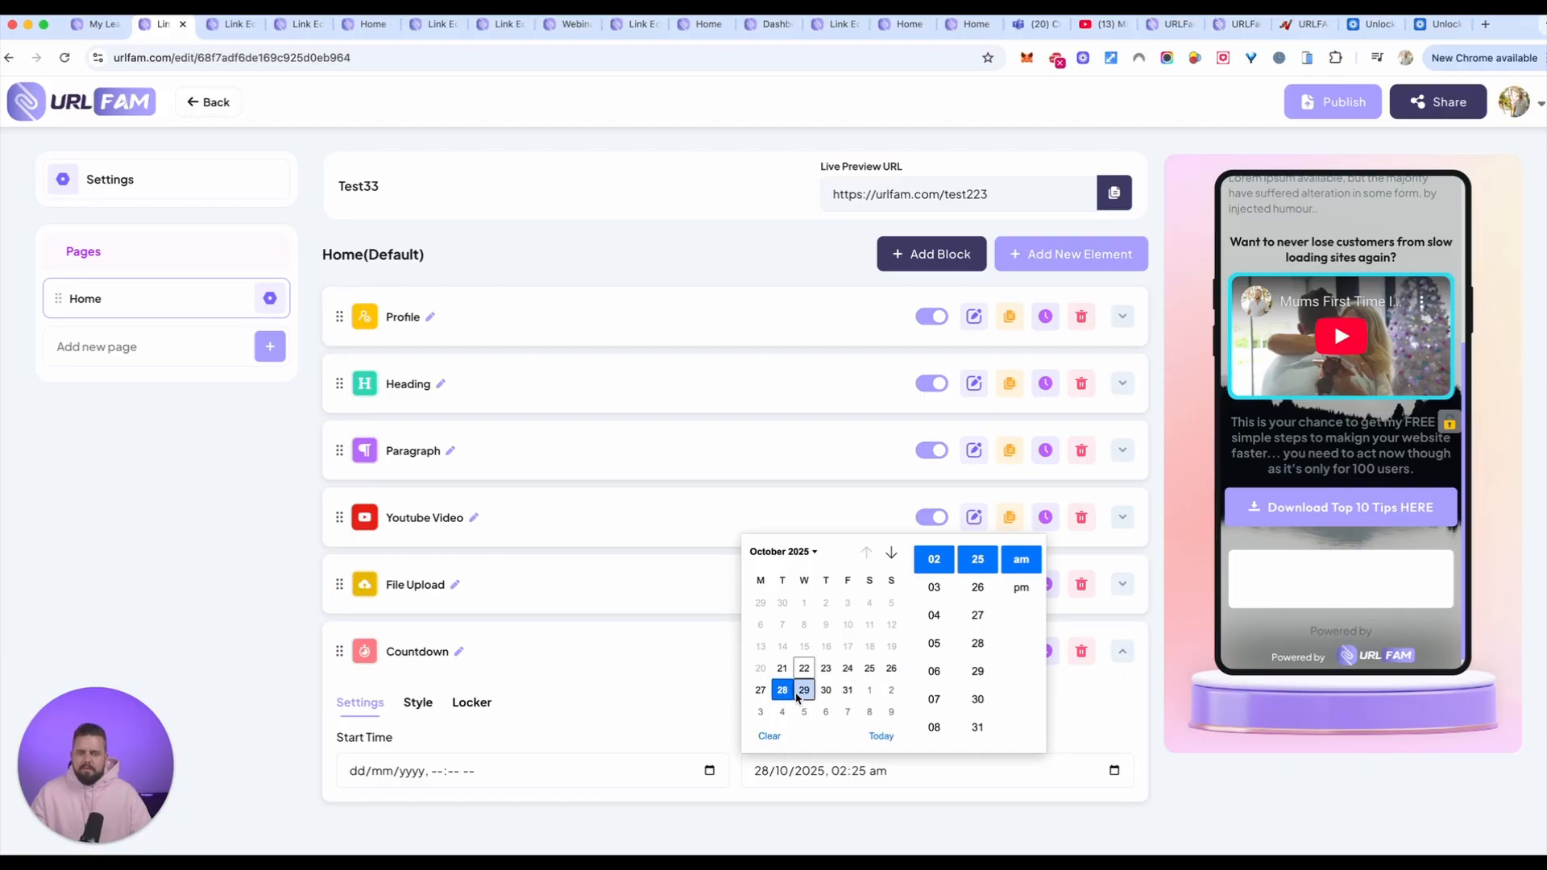
click(1083, 705)
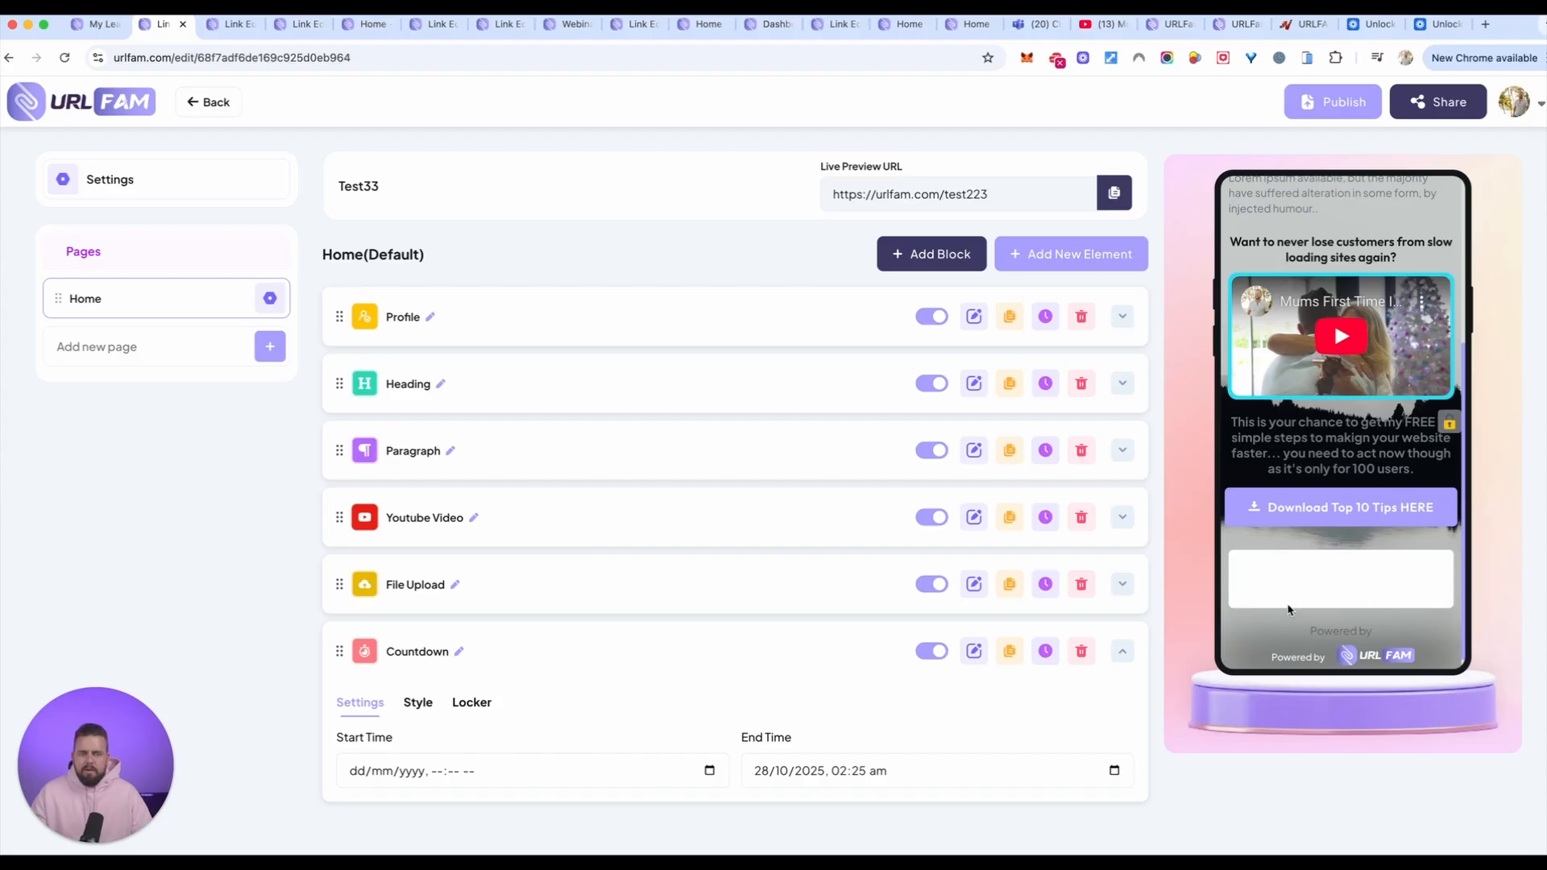
Step: Set the countdown's start time to 22/10/2025, 02:26 am
click(465, 766)
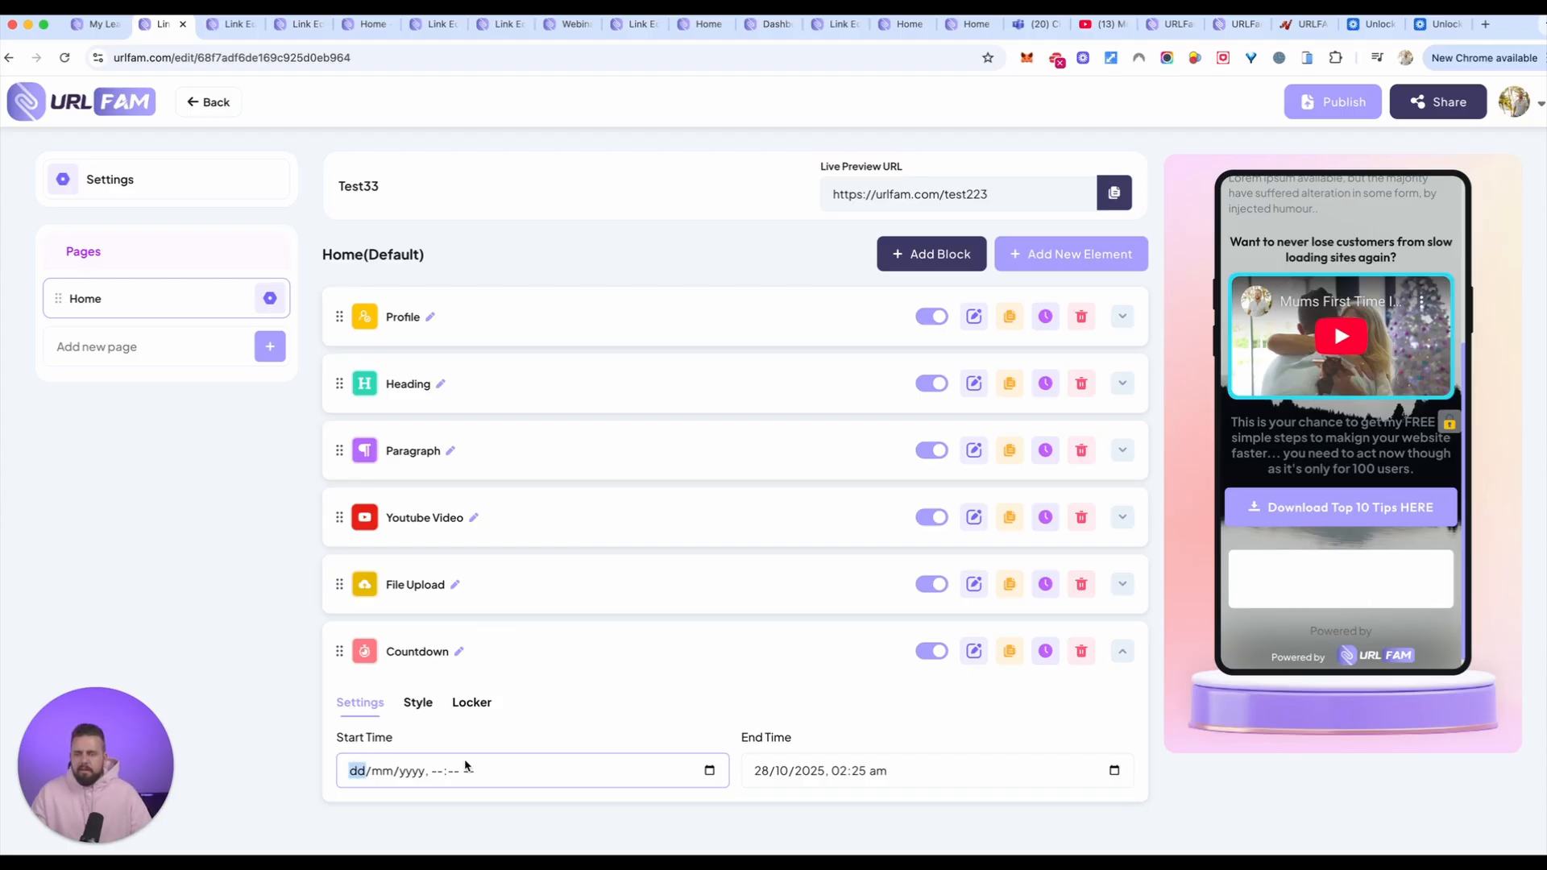
click(394, 774)
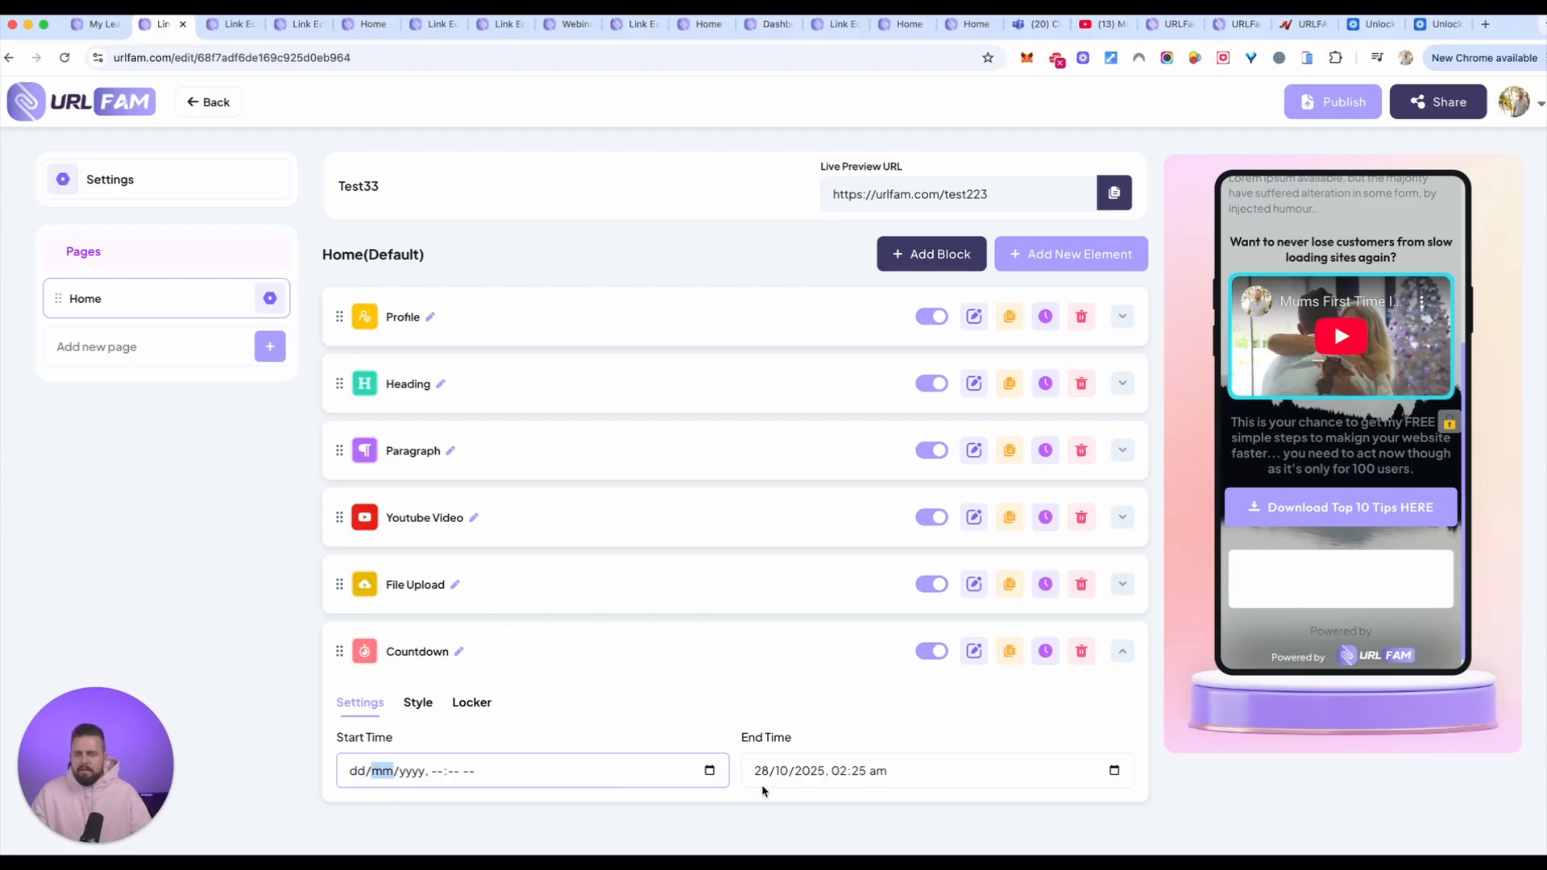
click(708, 770)
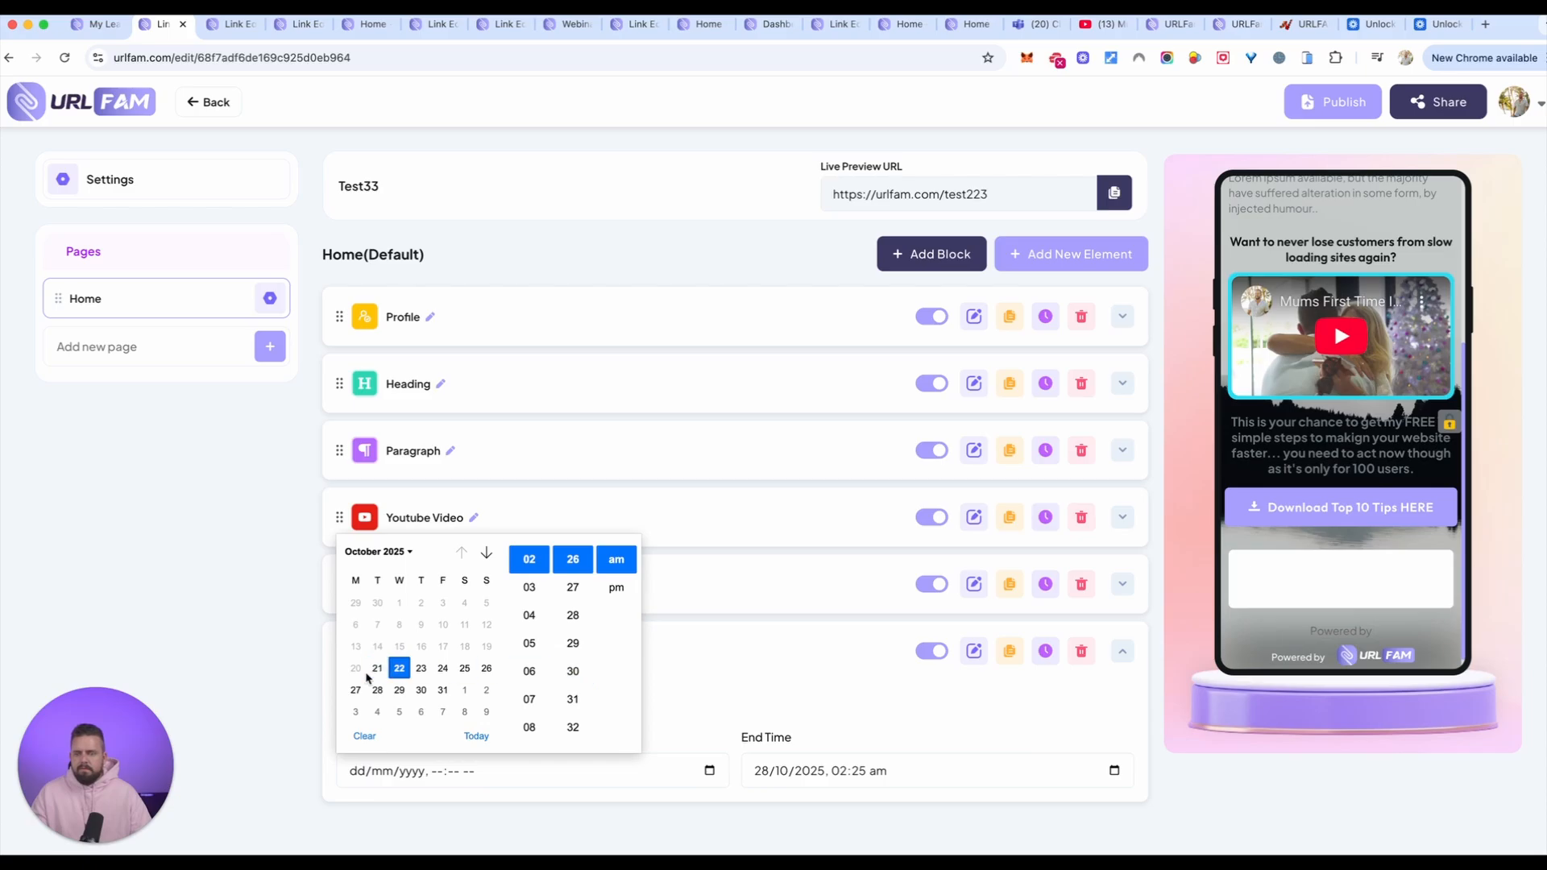
click(398, 668)
click(216, 700)
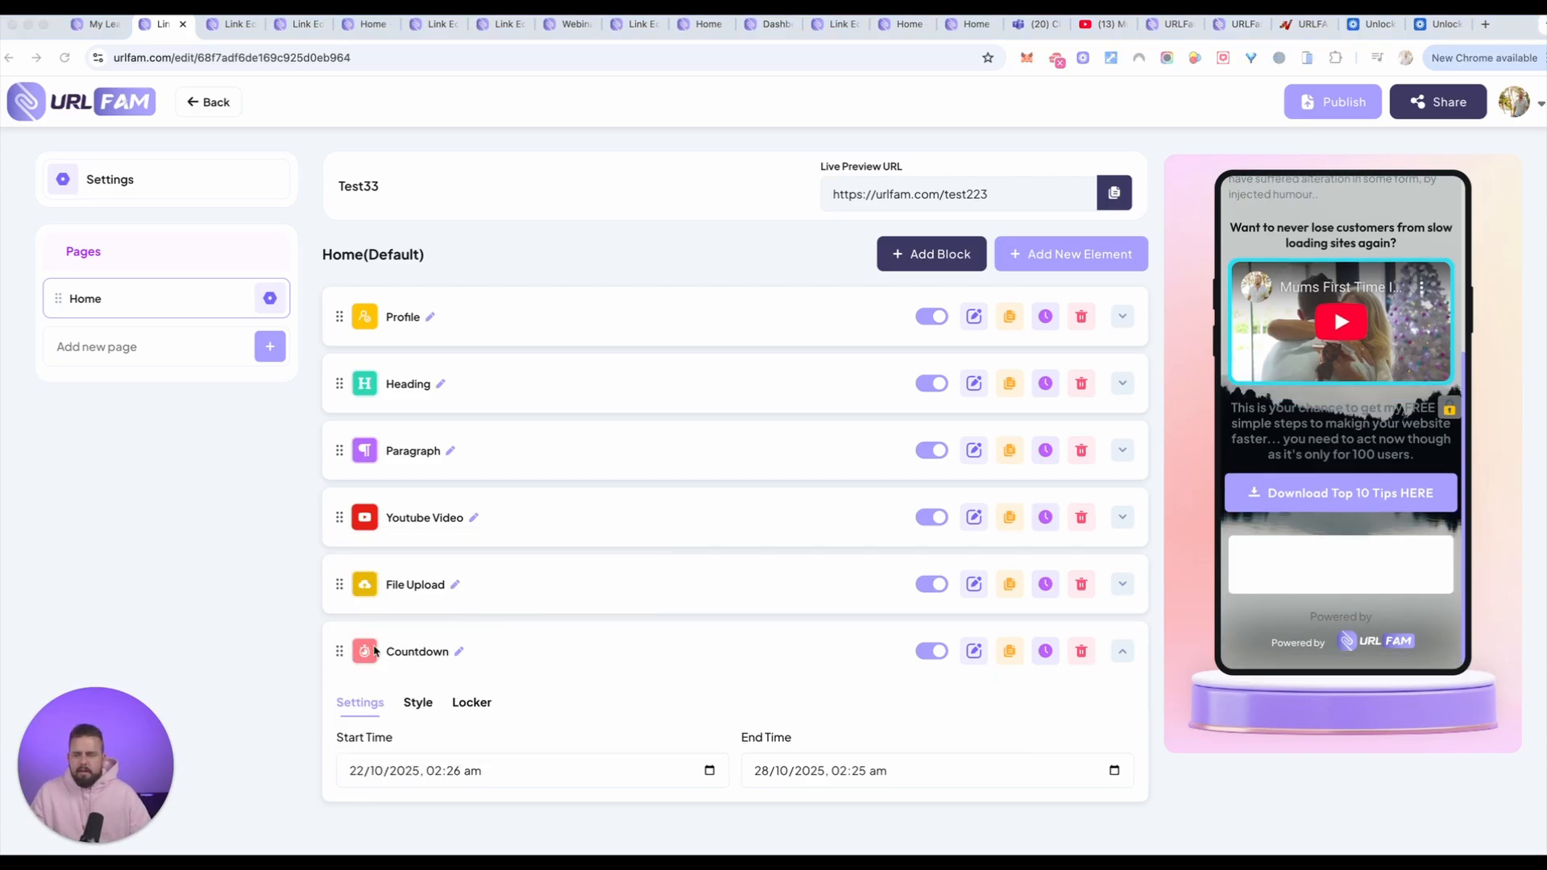
Step: Change the background type in the countdown's style settings to Background Transparent
click(418, 703)
scroll(725, 661, down, 2)
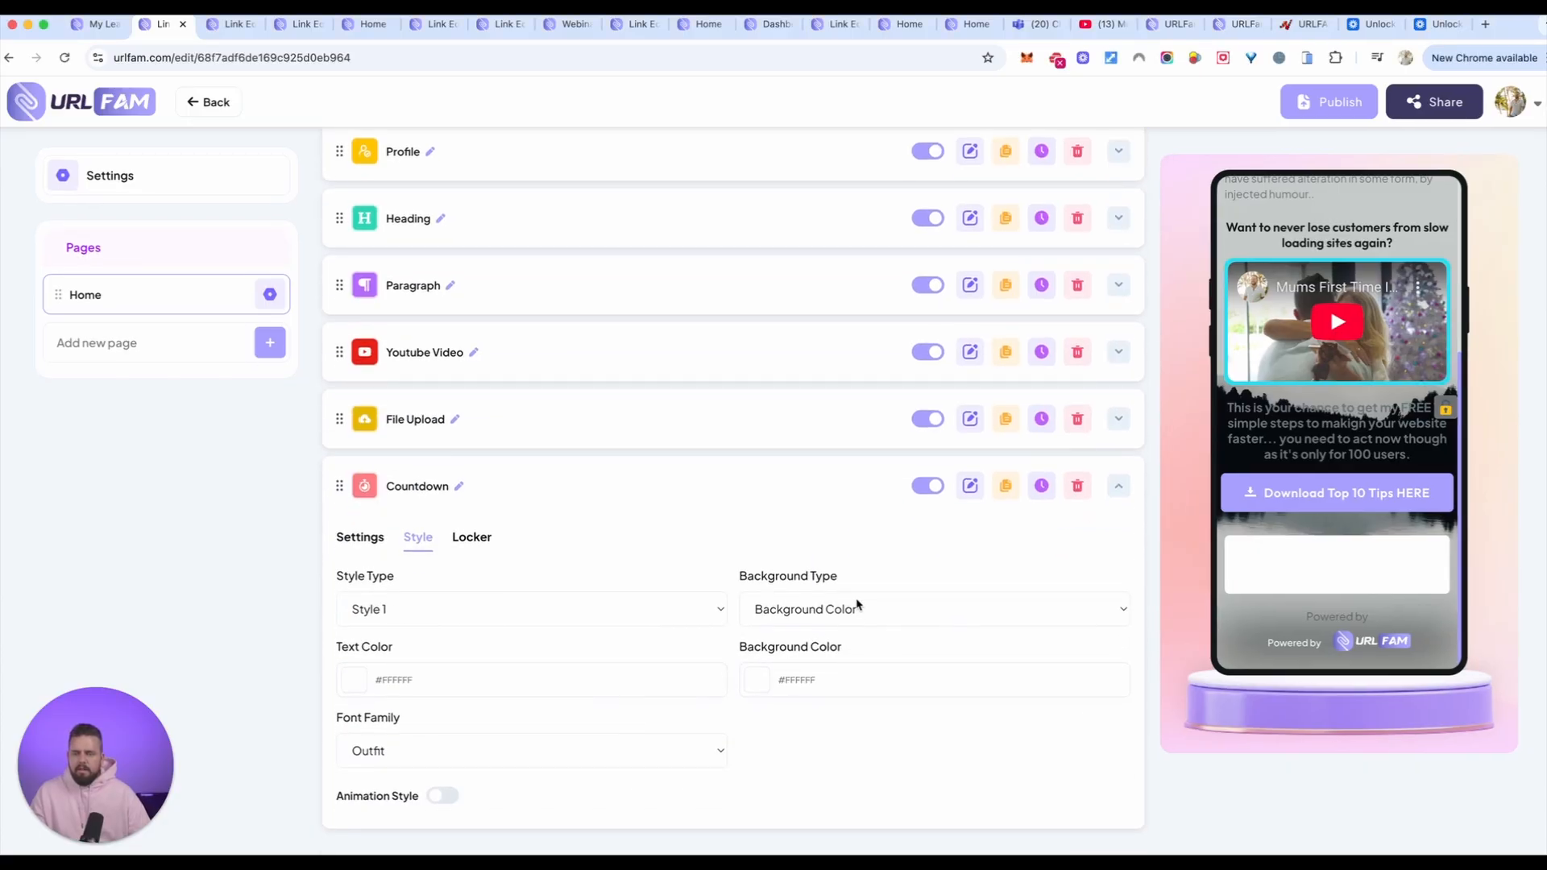
click(895, 610)
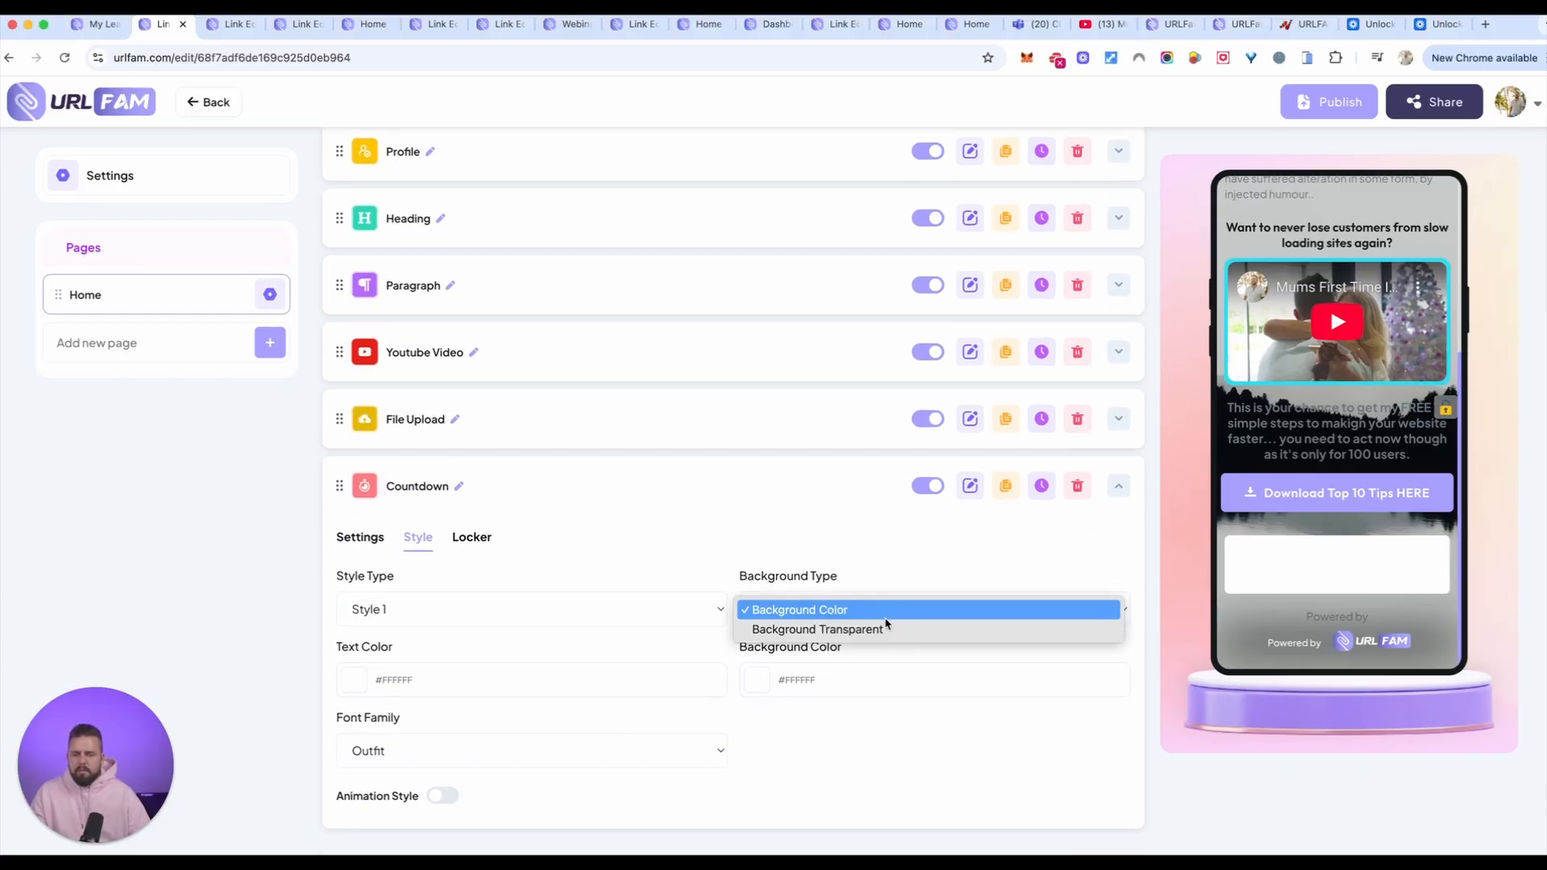
click(887, 628)
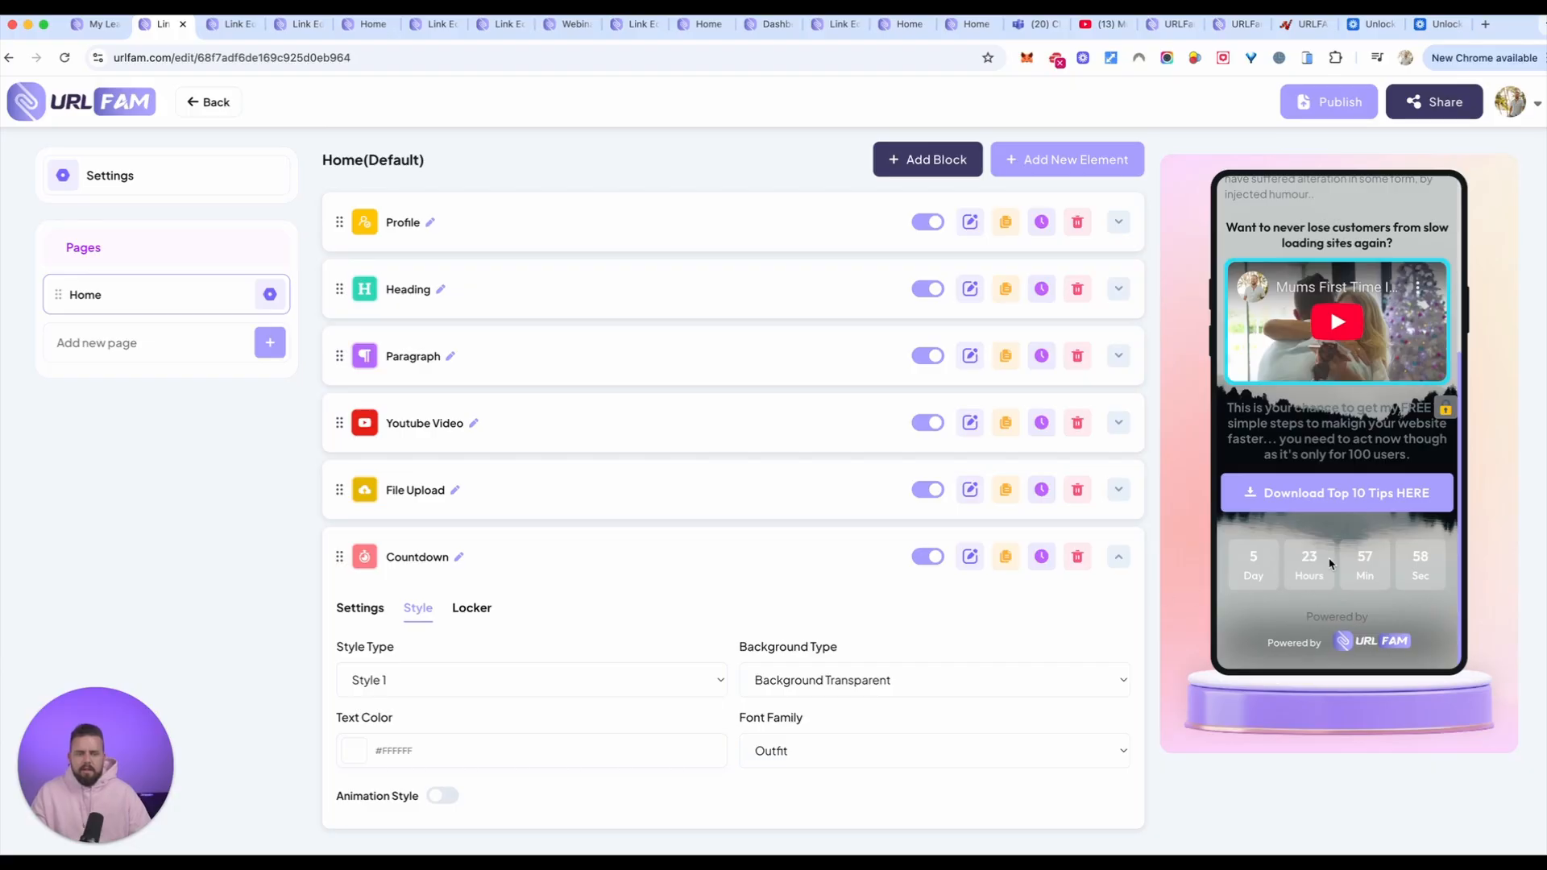
Step: Try yellow, green, blue and purple shades as the countdown's text color
click(354, 750)
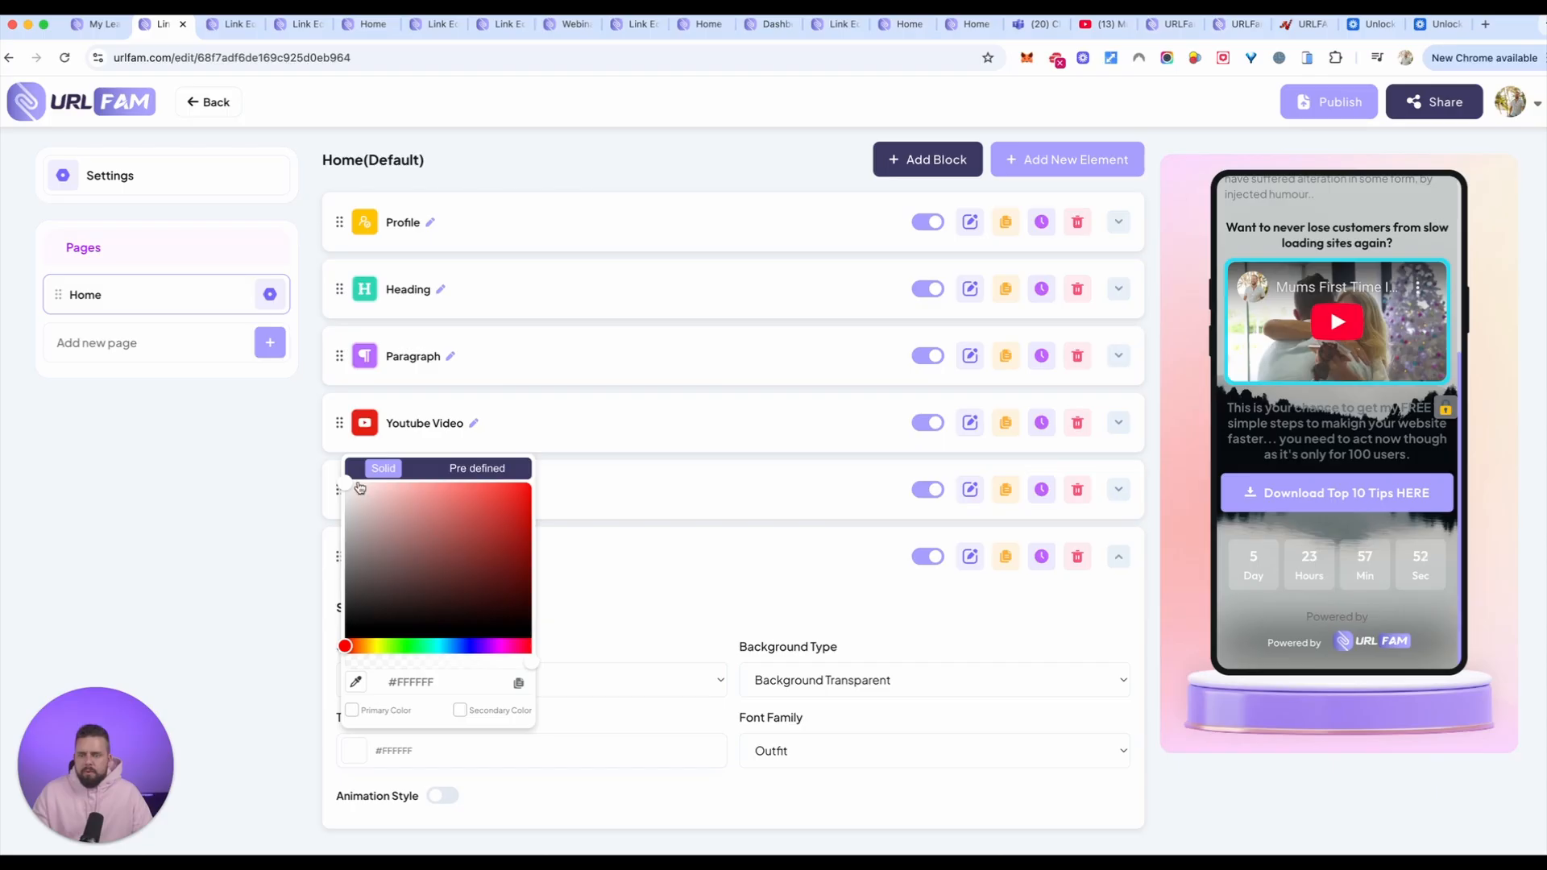
click(375, 647)
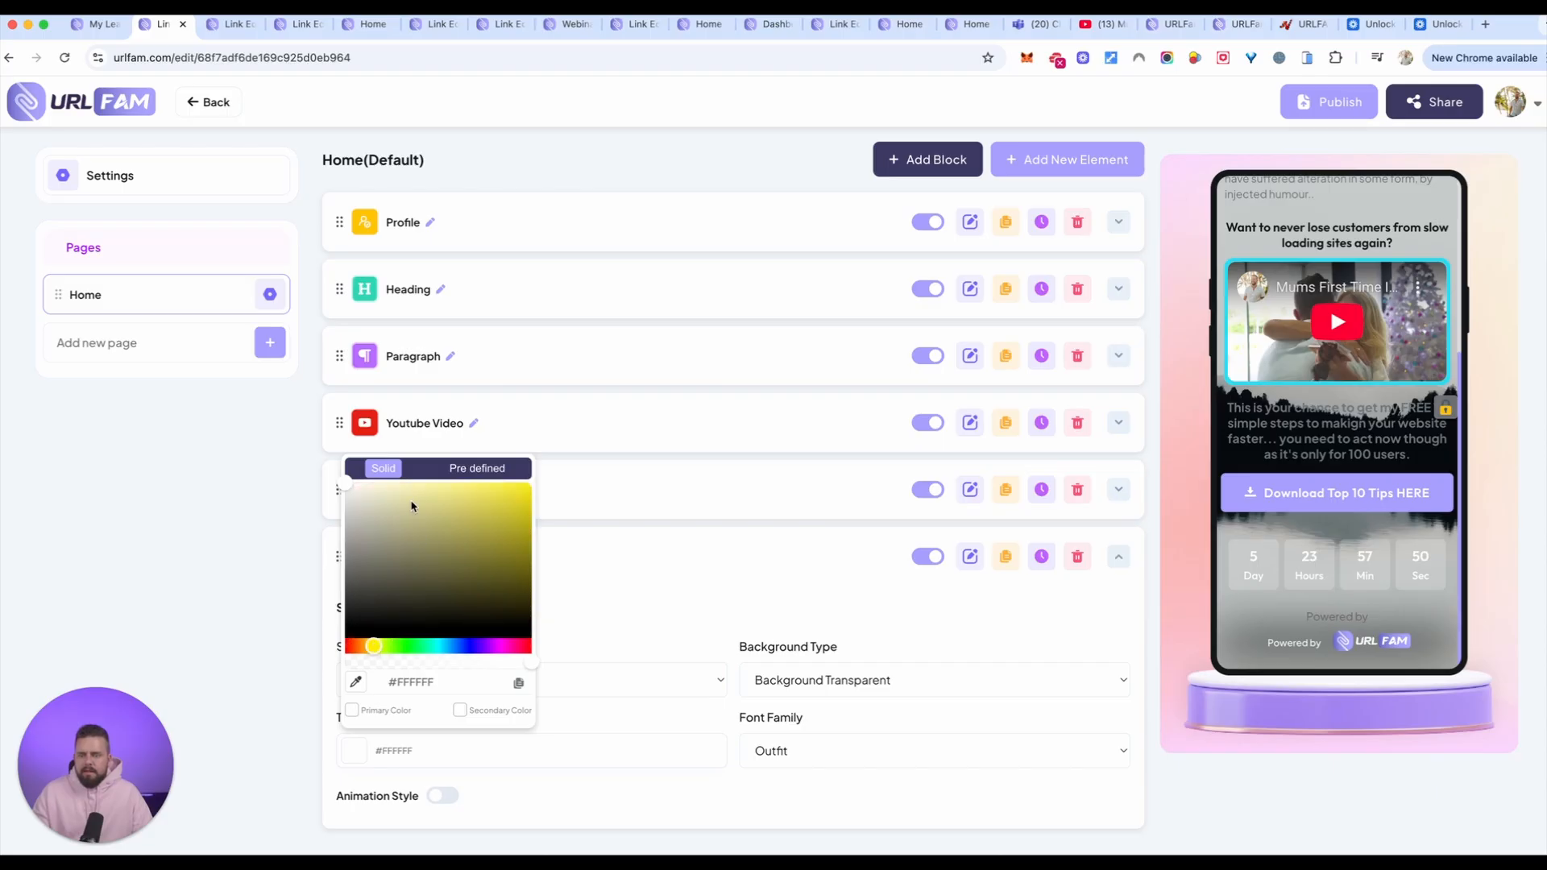
drag(413, 504, 591, 482)
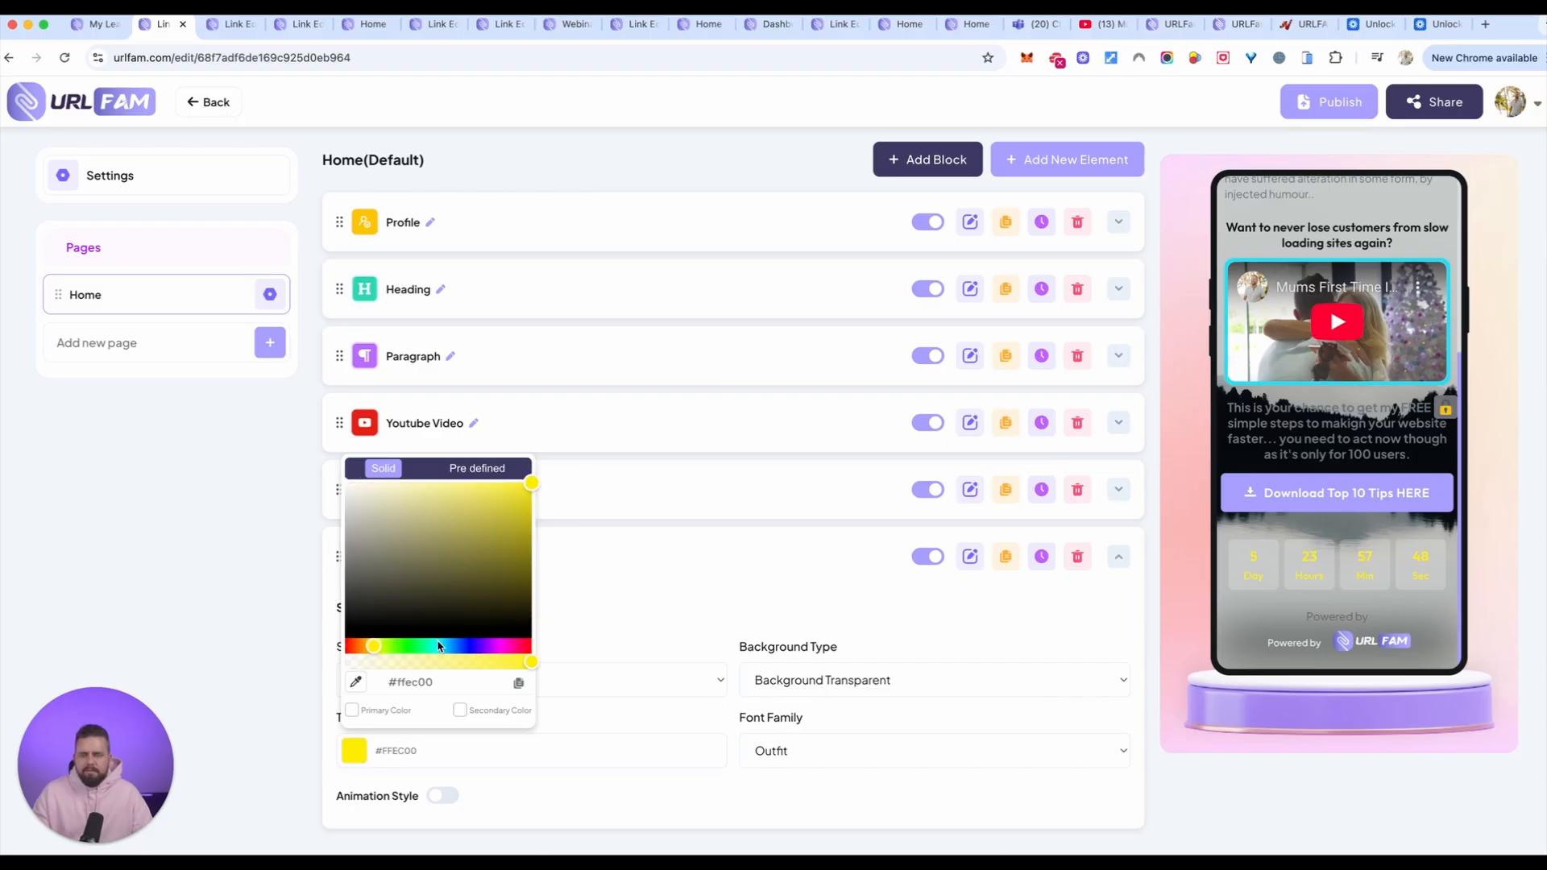
click(406, 647)
drag(404, 648, 388, 649)
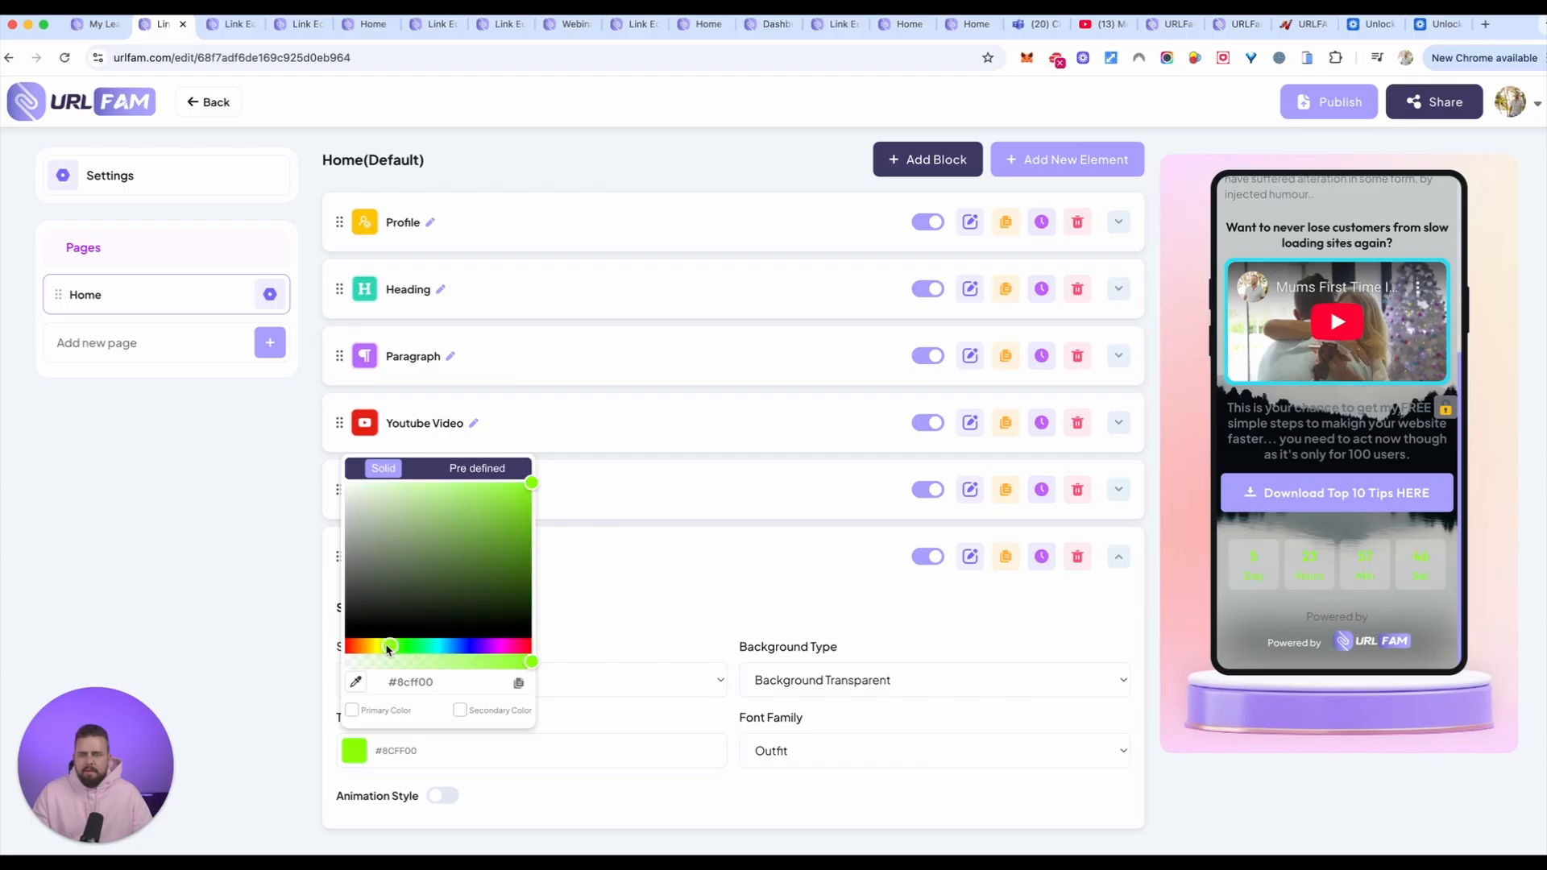
click(453, 647)
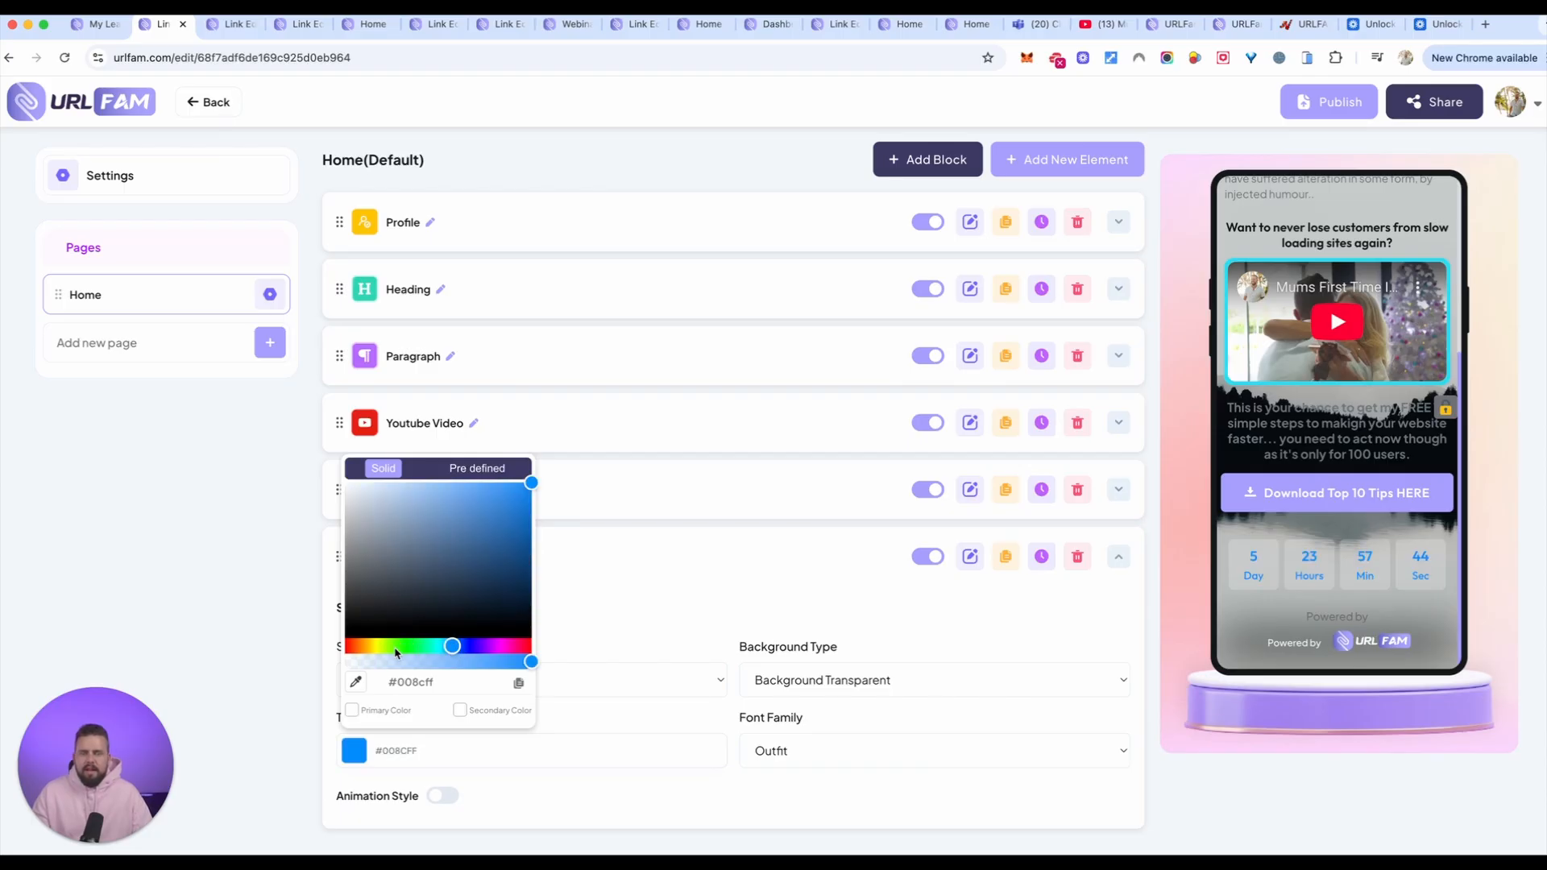
click(487, 646)
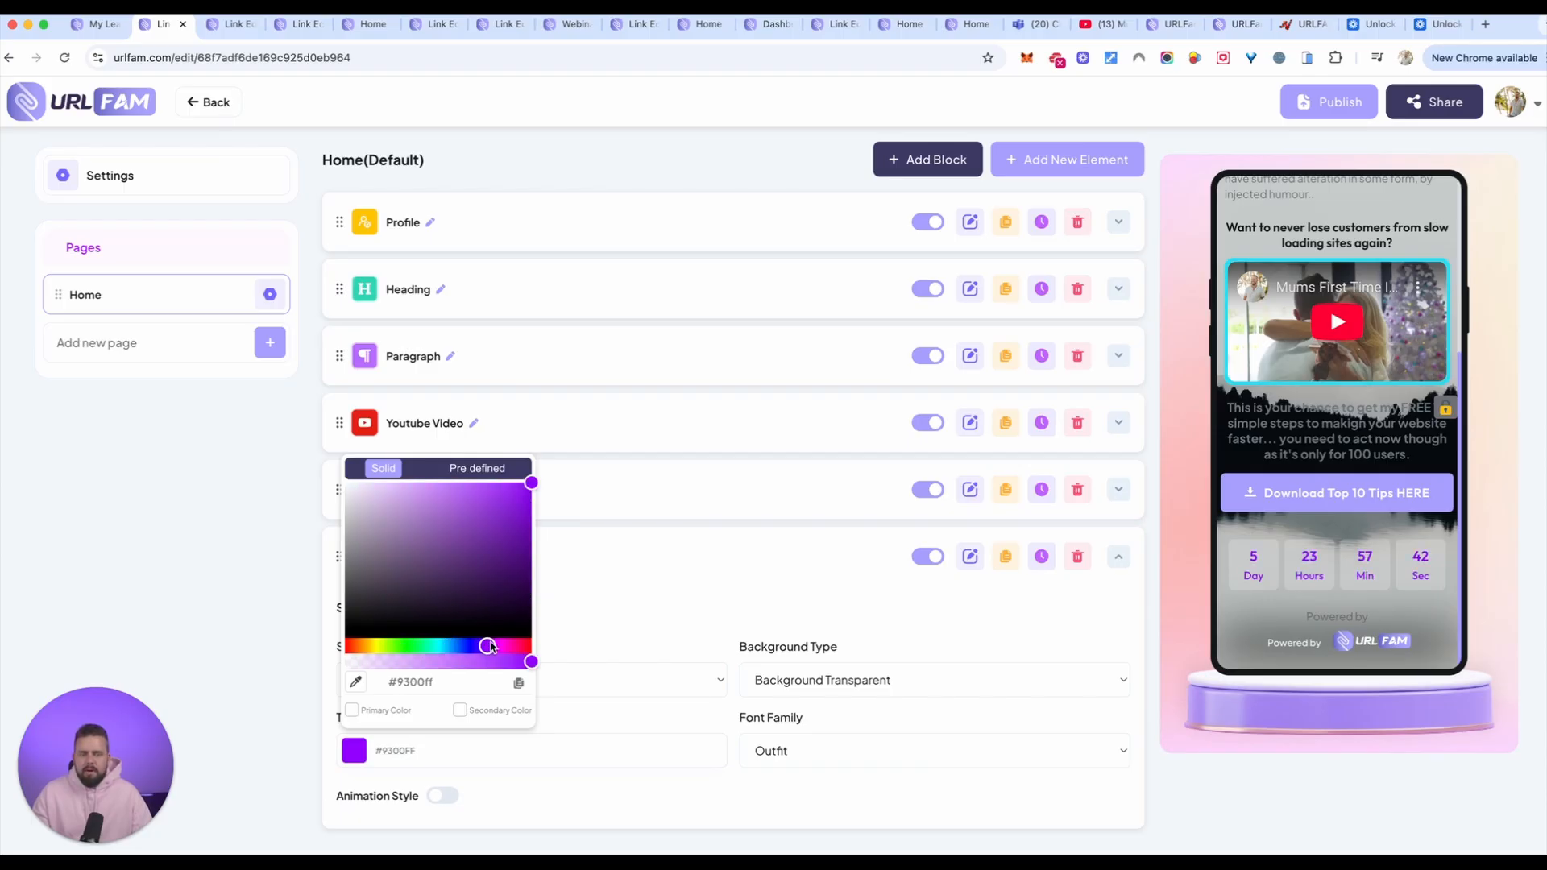
click(492, 647)
mouse_move(482, 497)
mouse_down()
mouse_move(424, 487)
mouse_move(472, 502)
mouse_up()
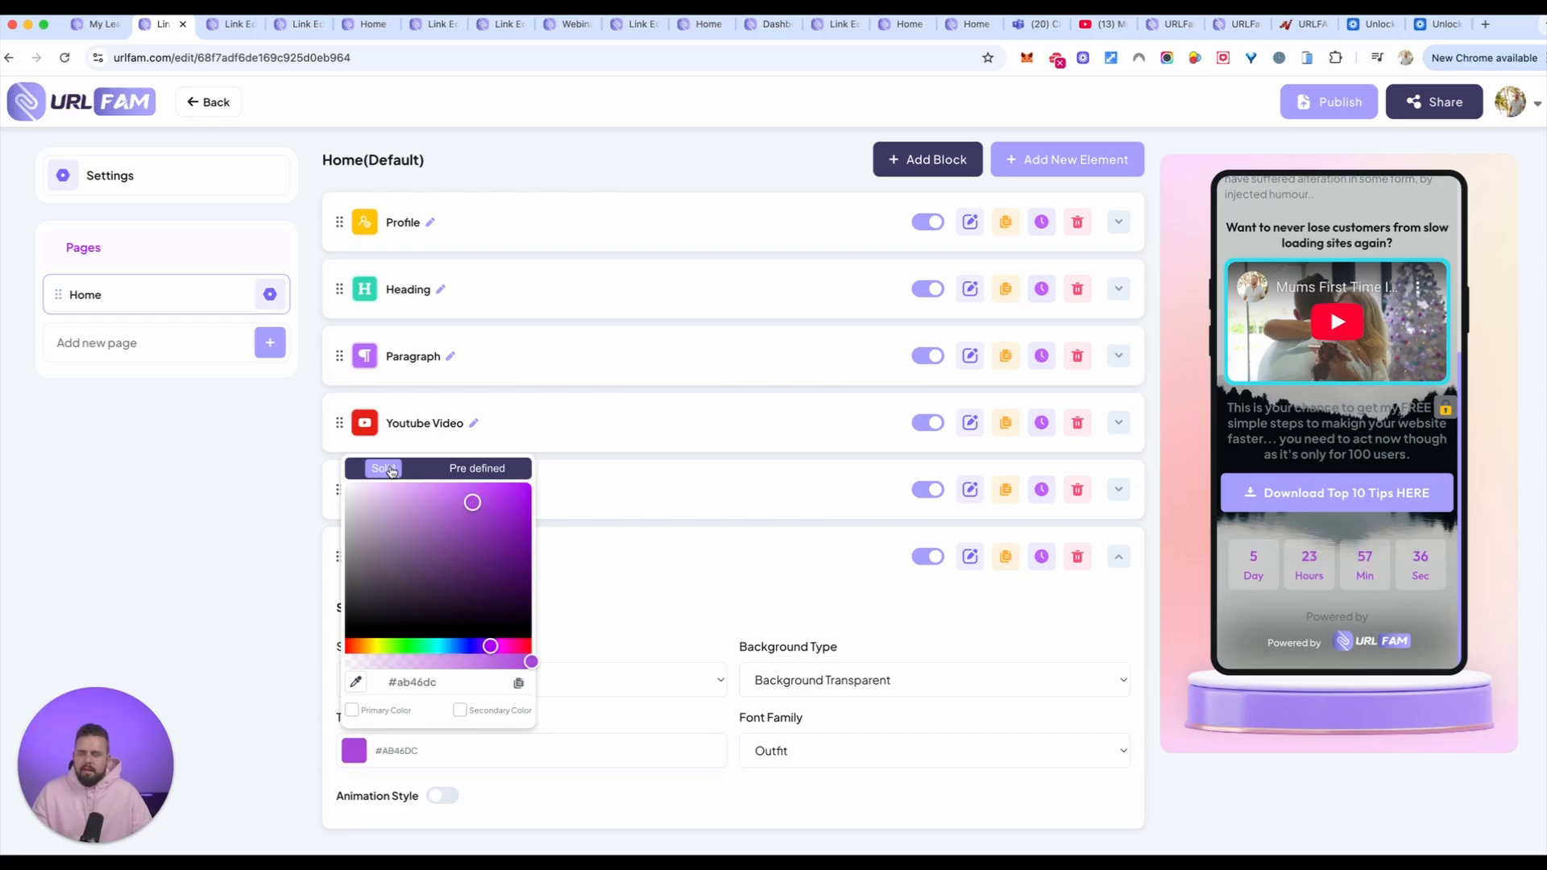
Step: Sample the Download Top 10 Tips button's lilac, #A89FFF, from the preview as the countdown's text color
click(357, 683)
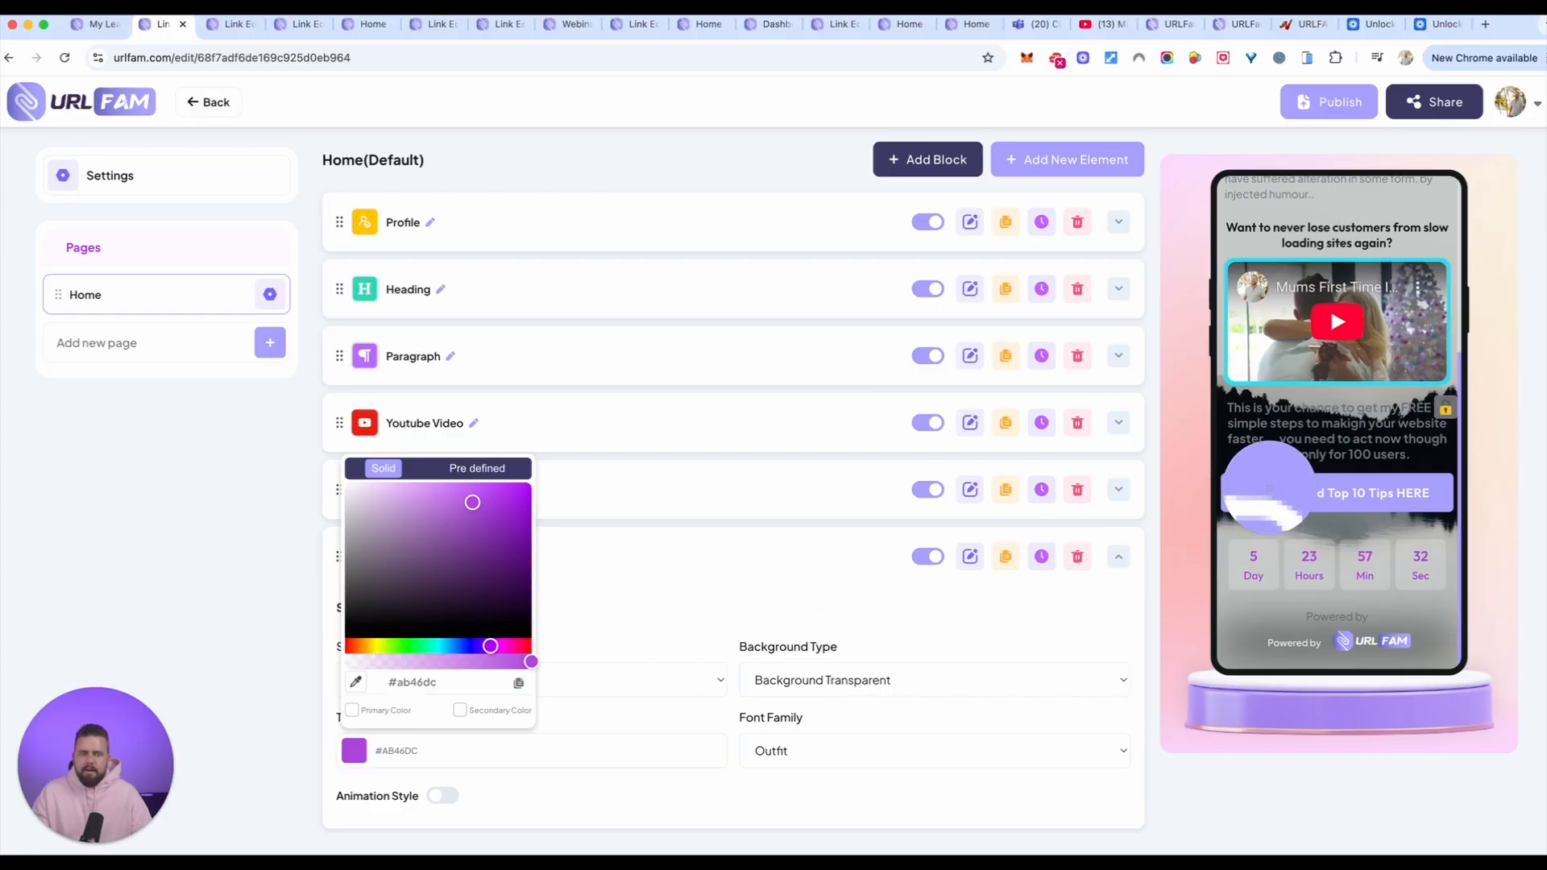
click(1261, 491)
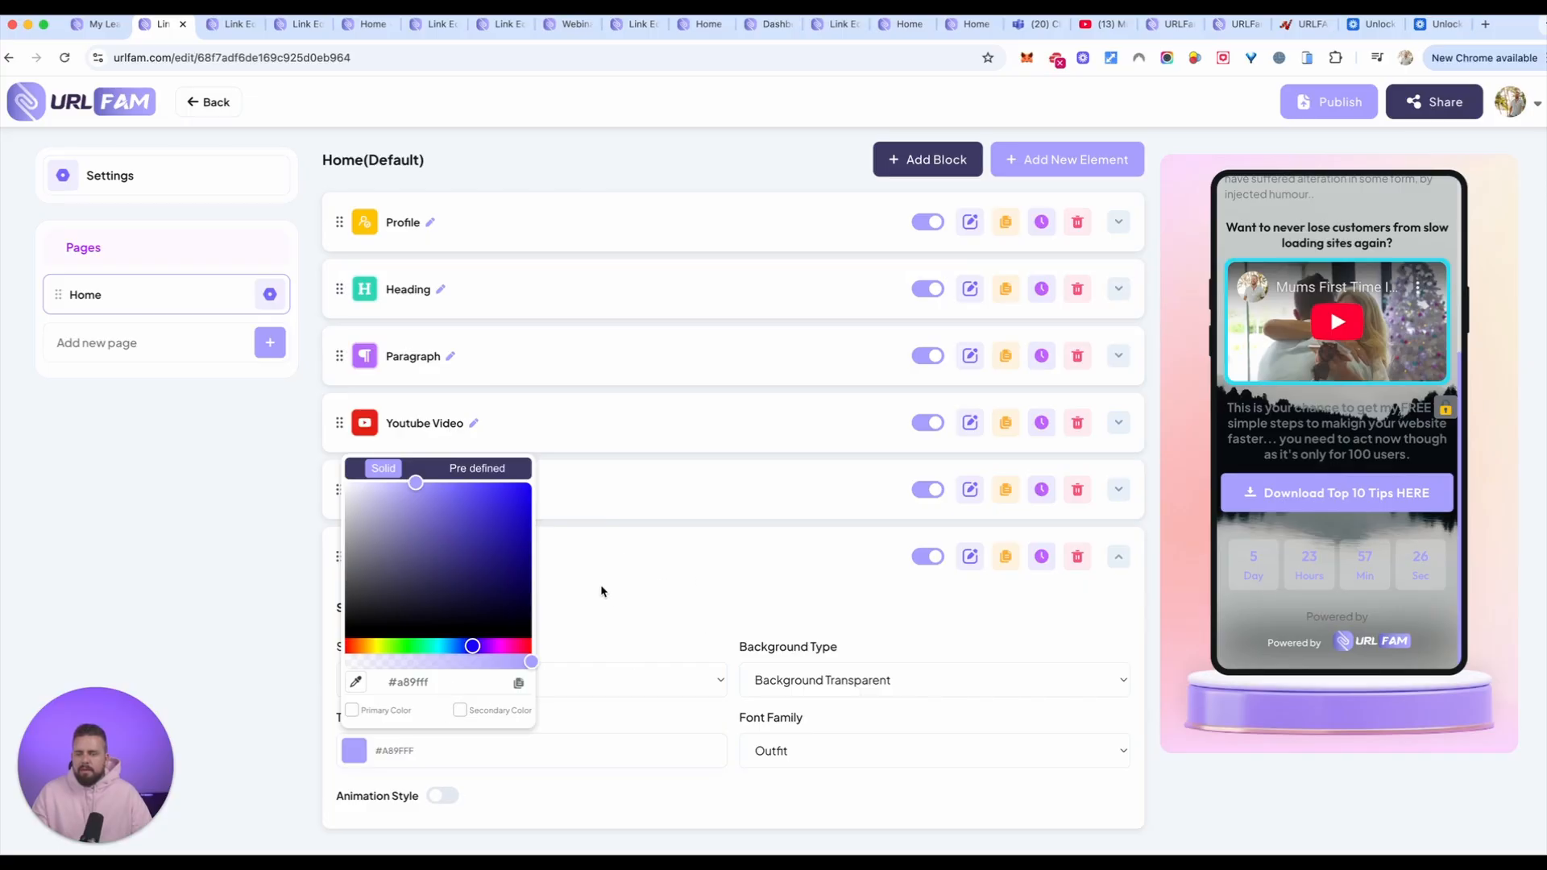
click(288, 495)
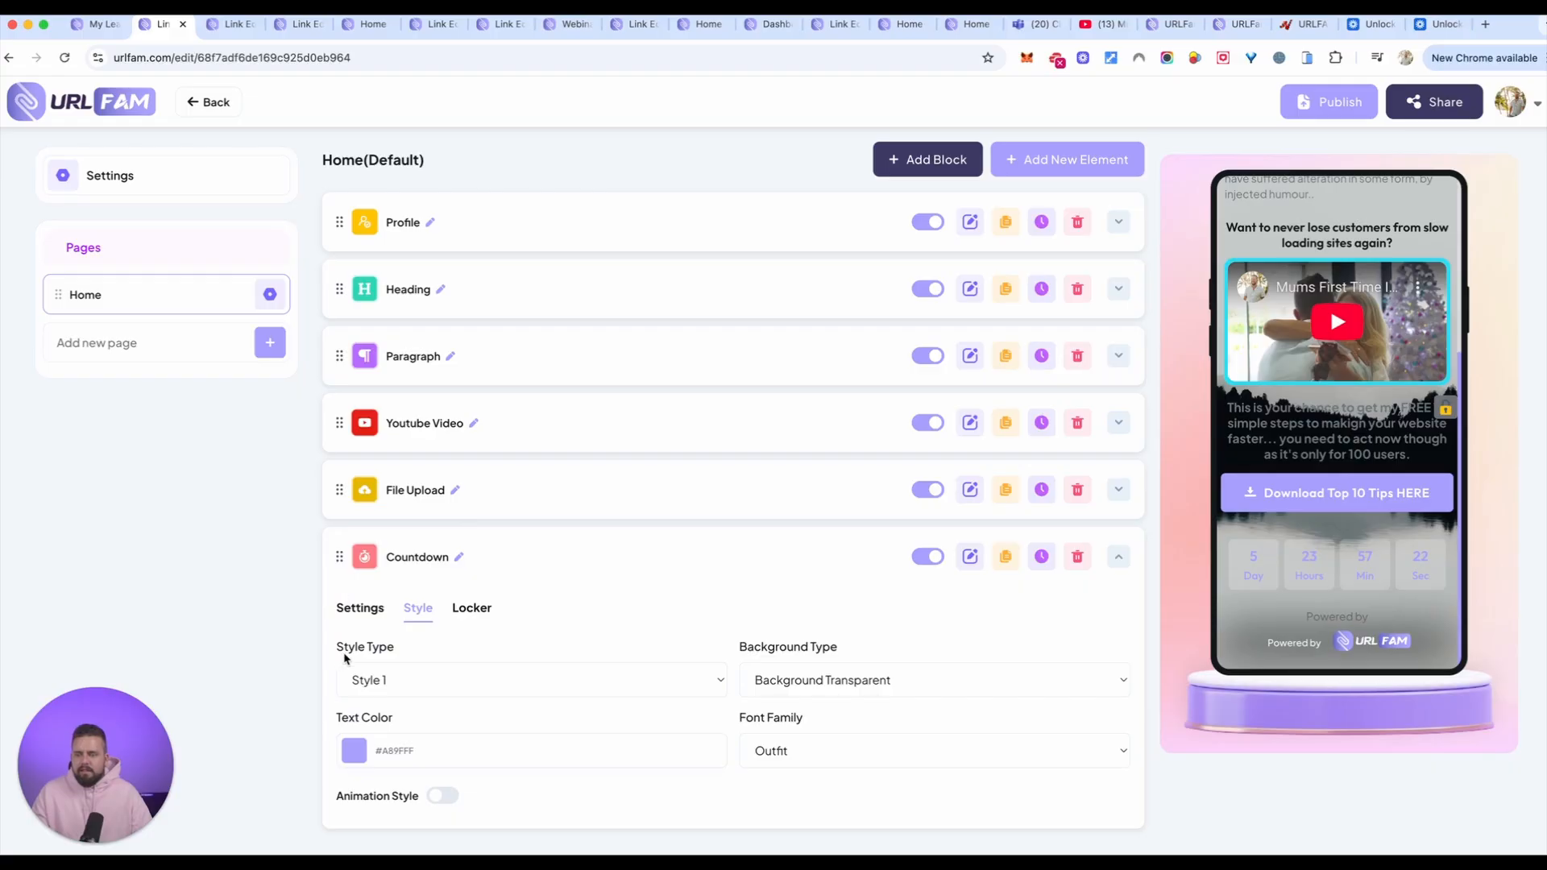
Step: Move the Countdown element between the Youtube Video and File Upload elements and check its place in the phone preview
drag(340, 557, 330, 467)
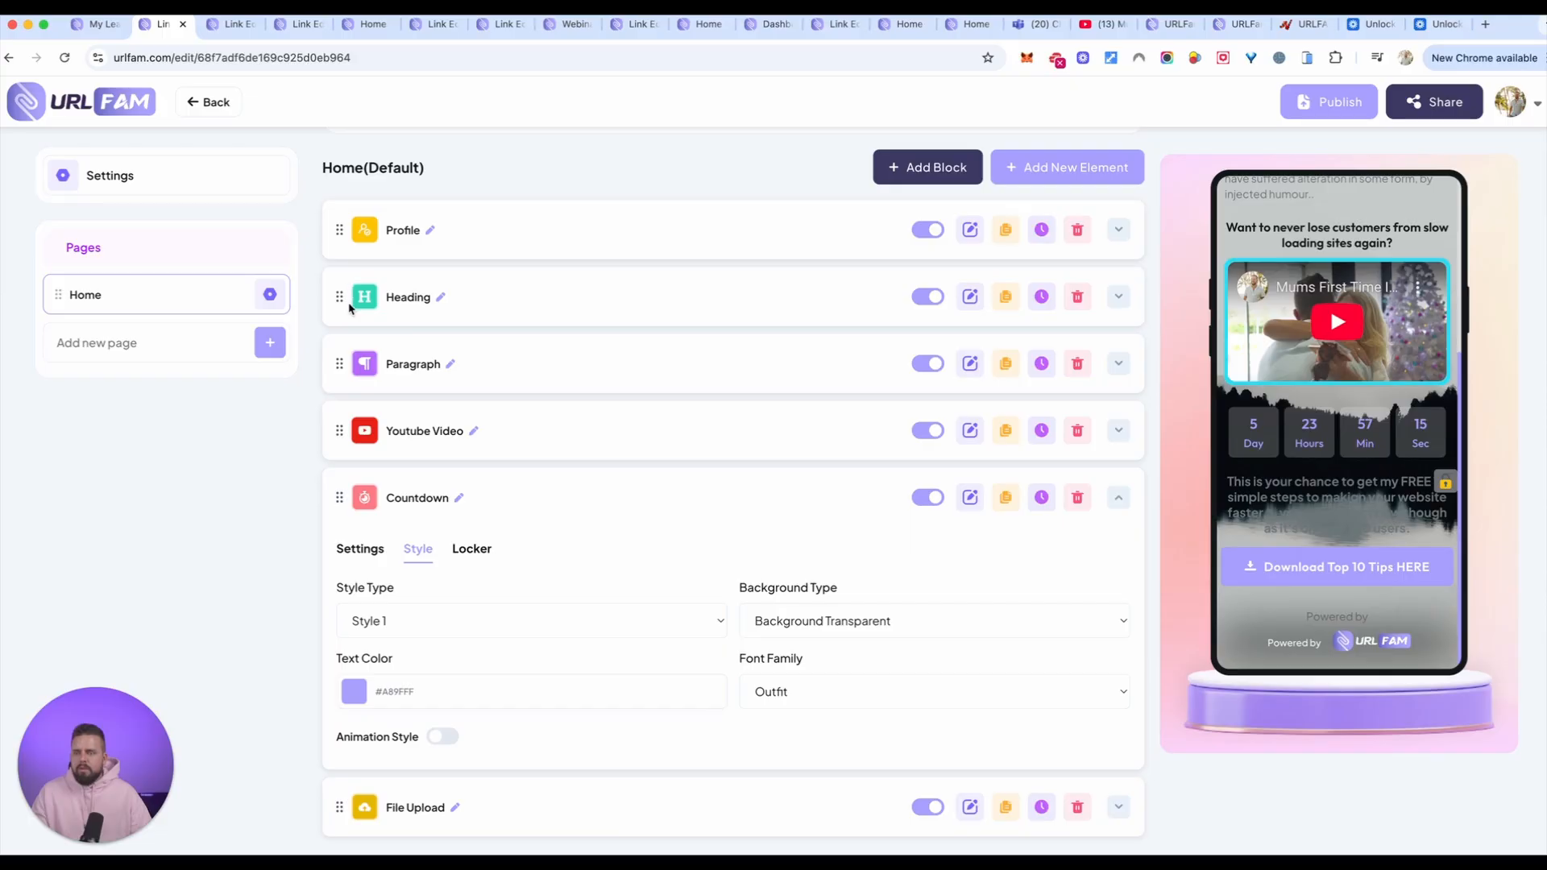
drag(337, 294, 355, 363)
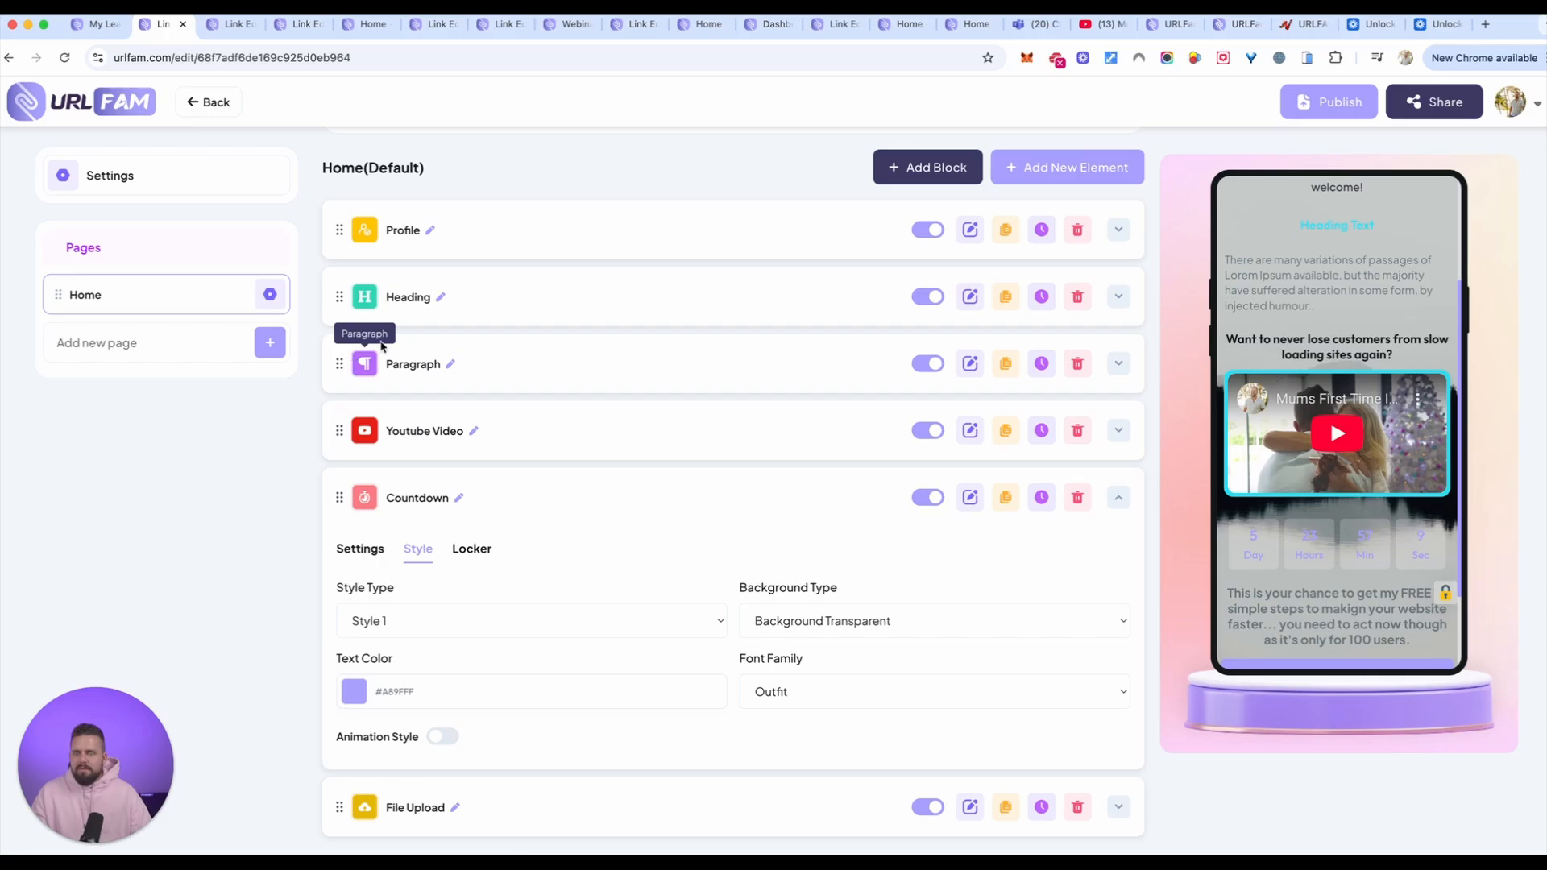
scroll(1323, 365, down, 3)
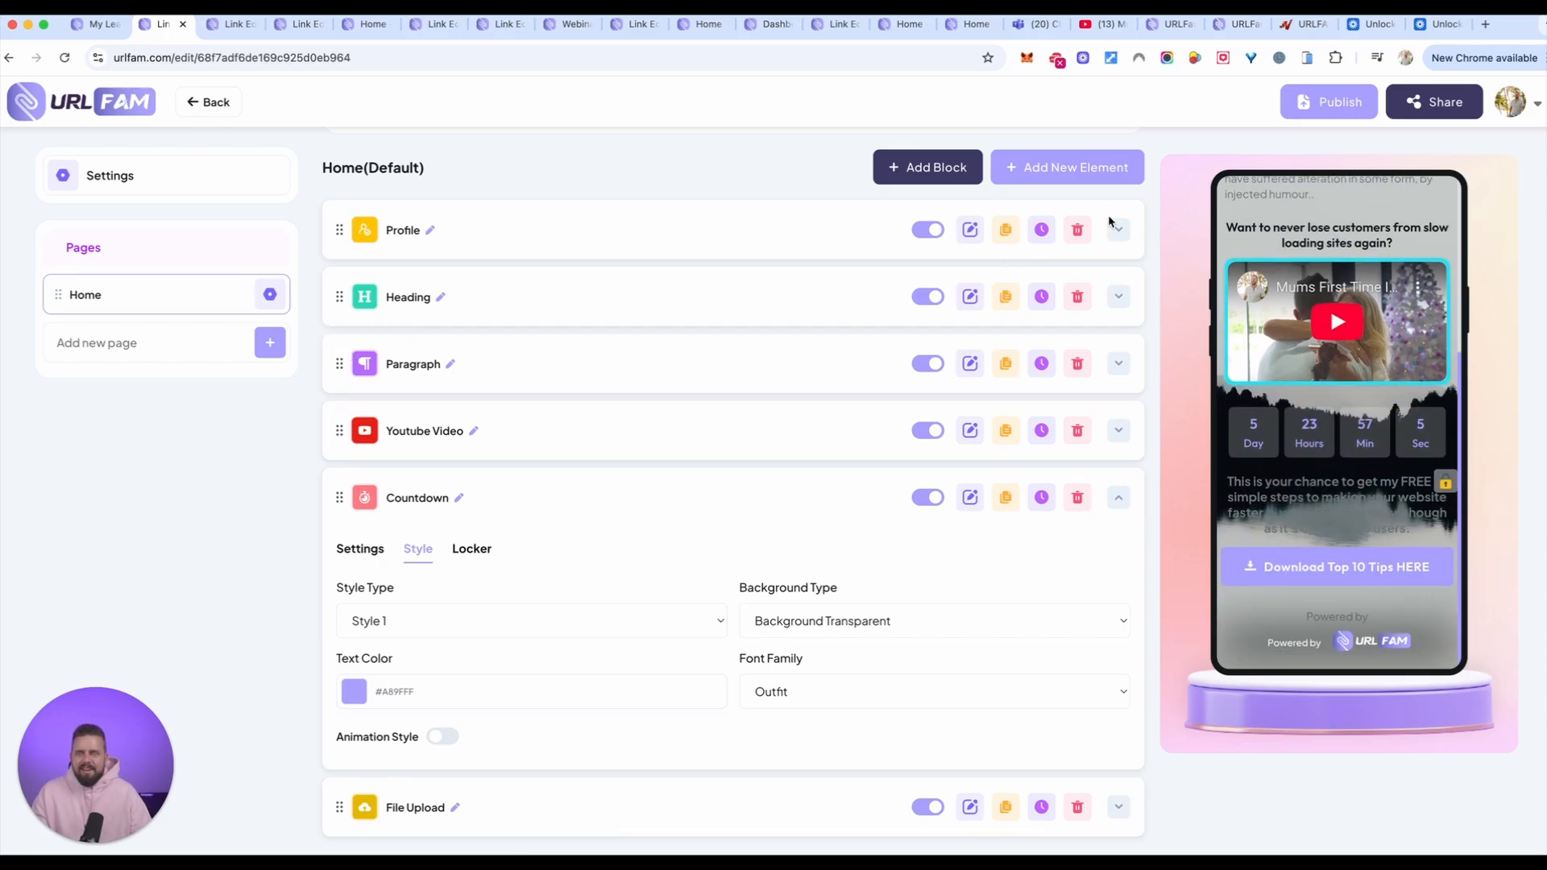
Step: Add an Appointment element to the Home page and look over its settings and description text
click(1074, 166)
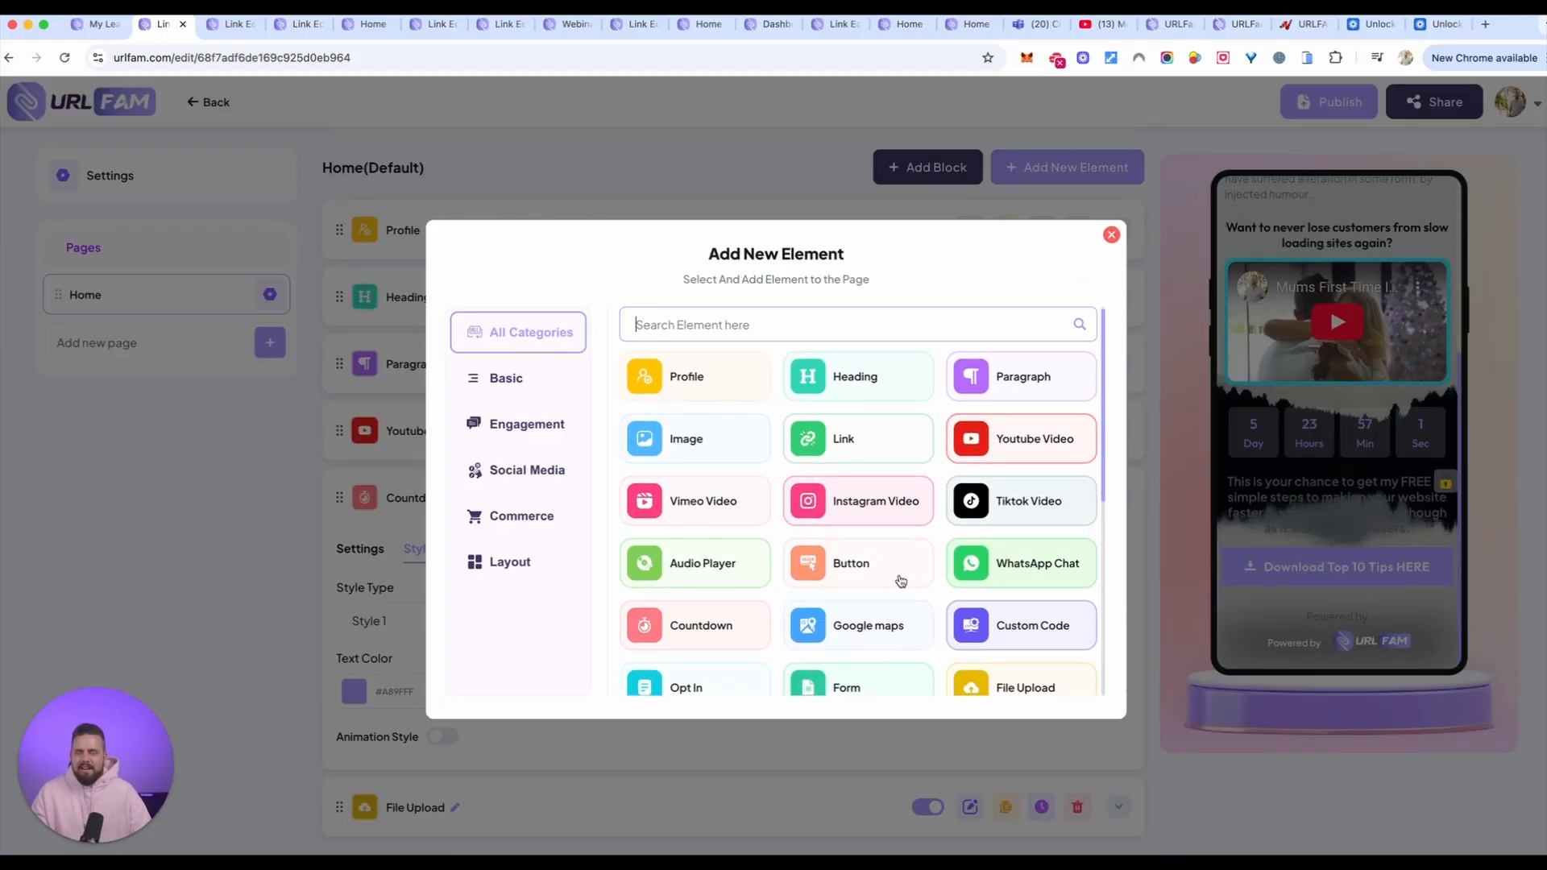
scroll(902, 578, down, 1)
scroll(901, 578, down, 5)
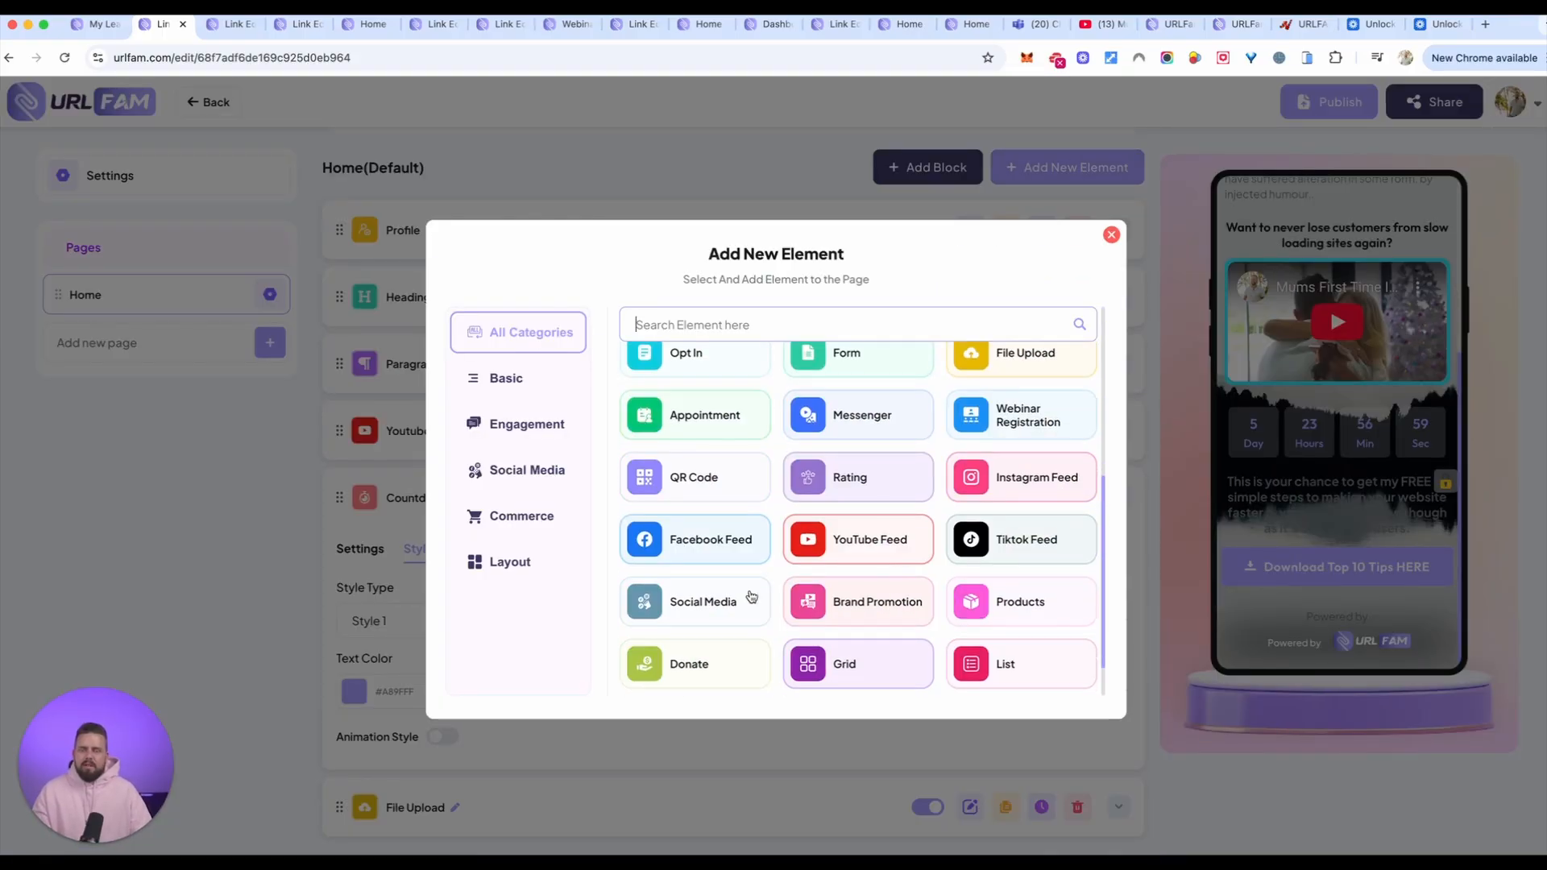
click(684, 415)
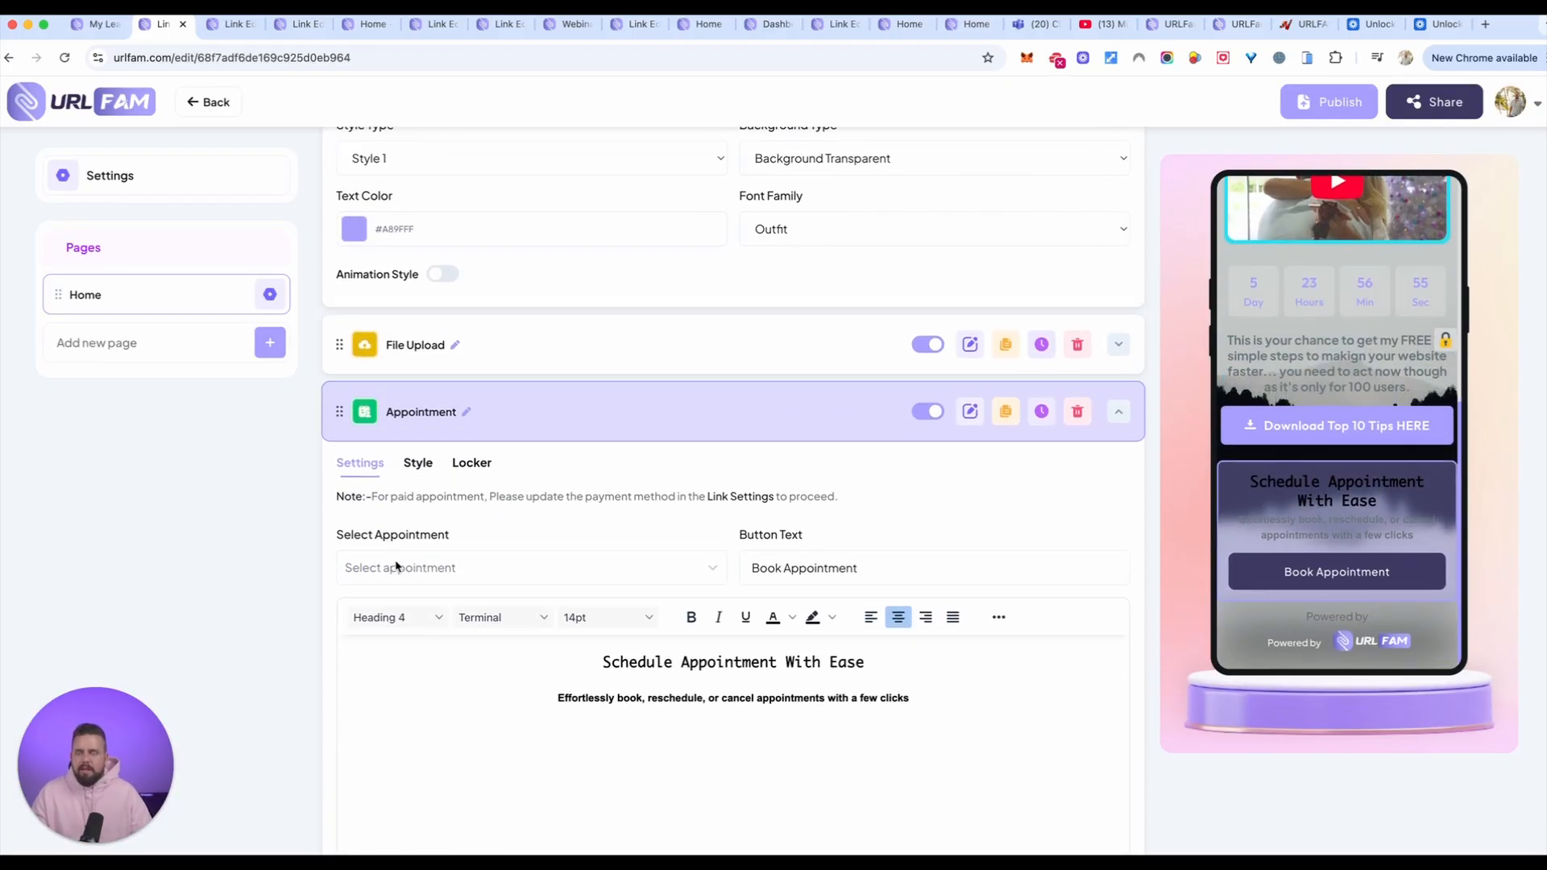
scroll(1125, 589, down, 1)
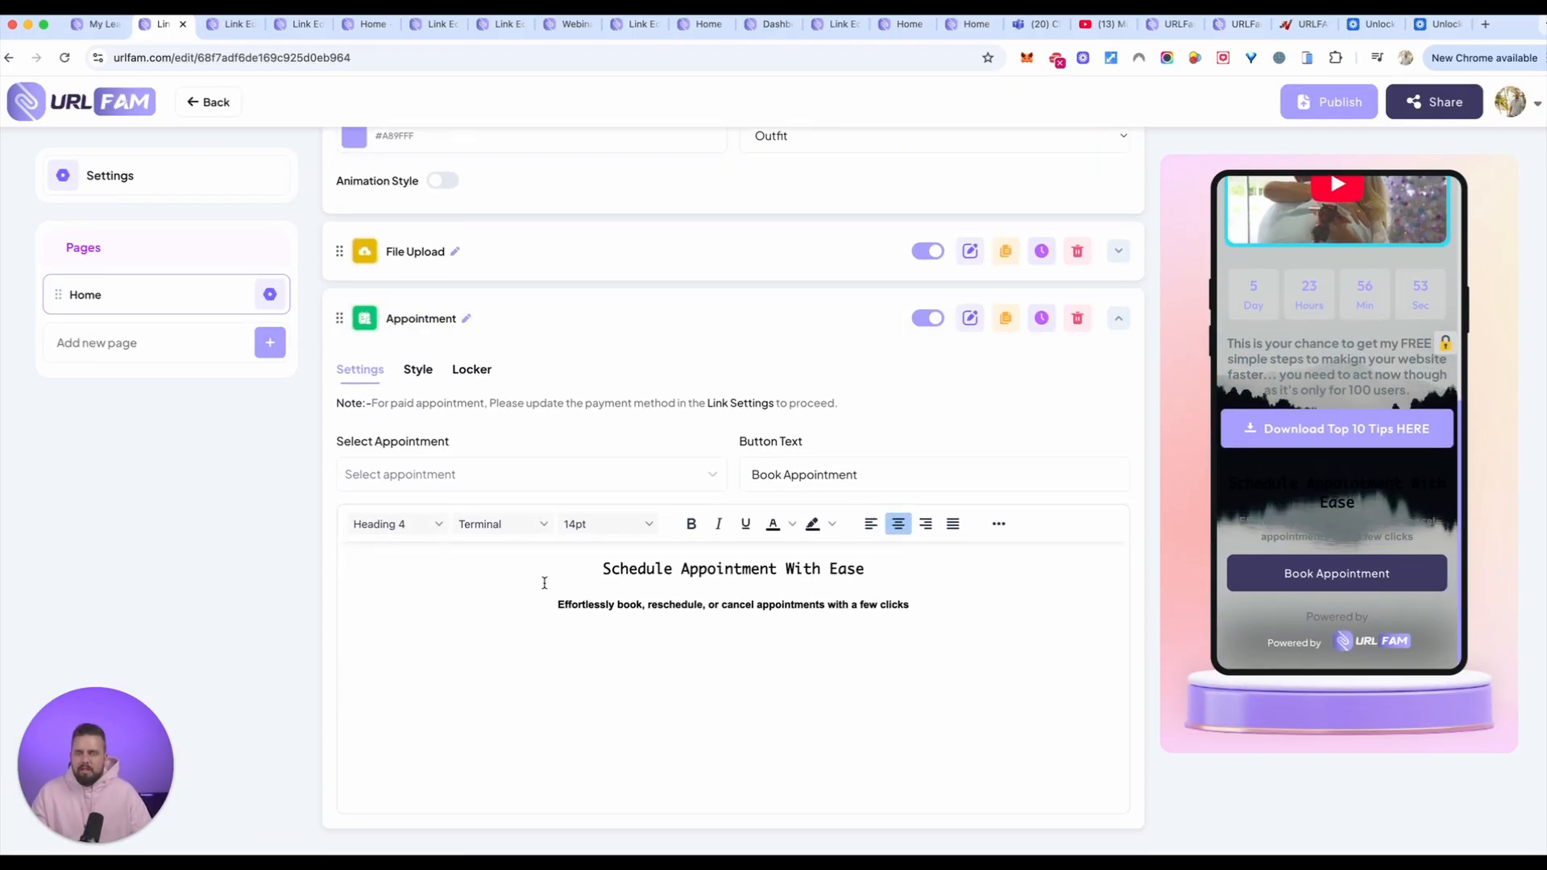
click(703, 587)
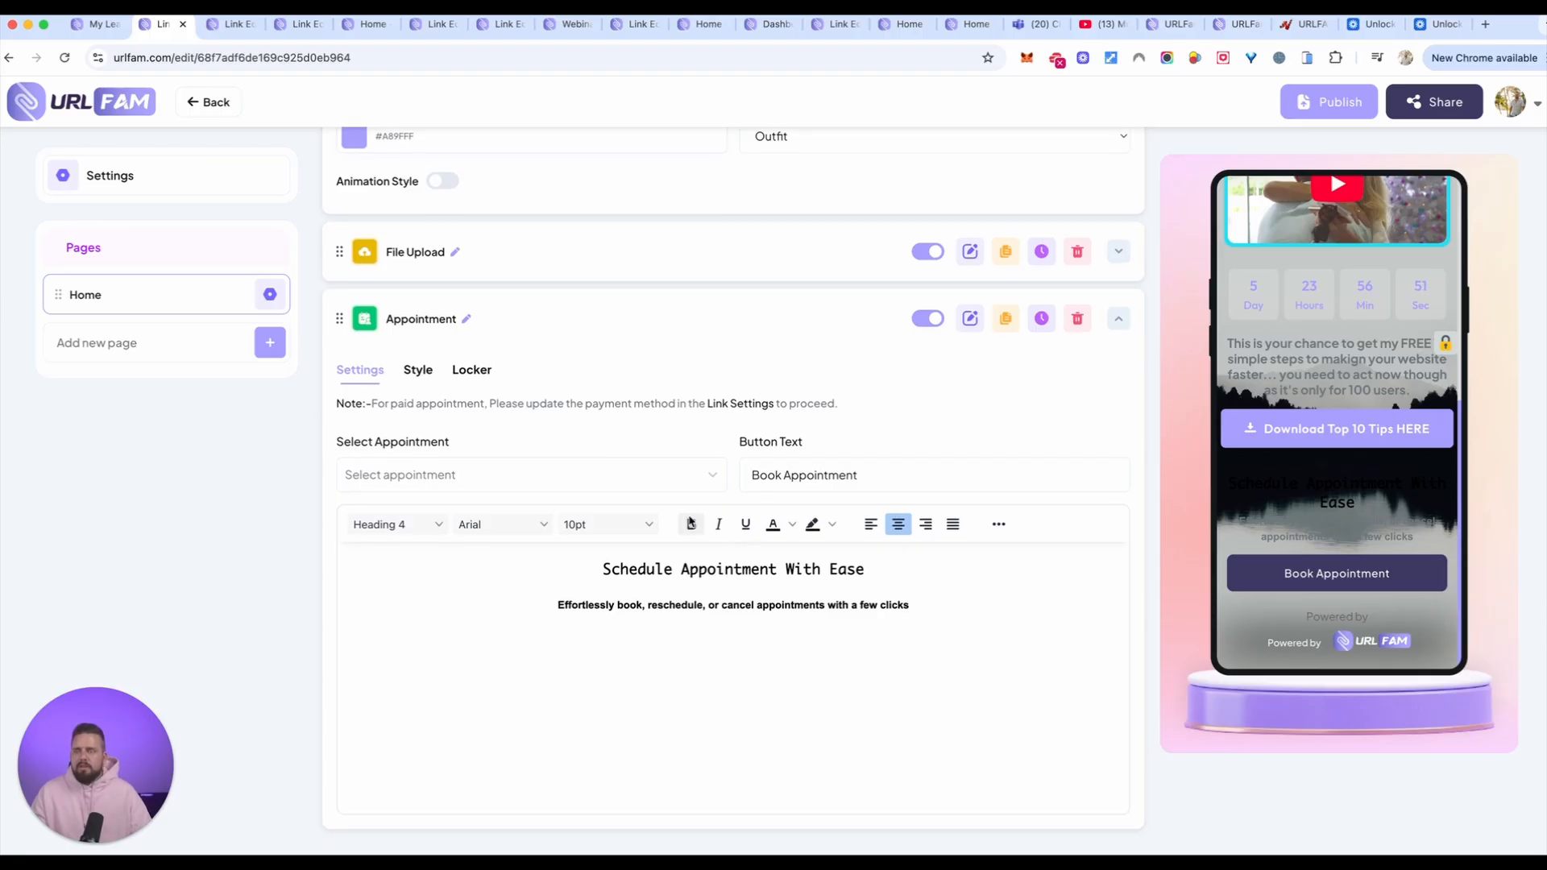
Step: Change the link's background style to Gradient in the appearance settings, trying the Radial type before returning to Linear
click(125, 175)
click(802, 255)
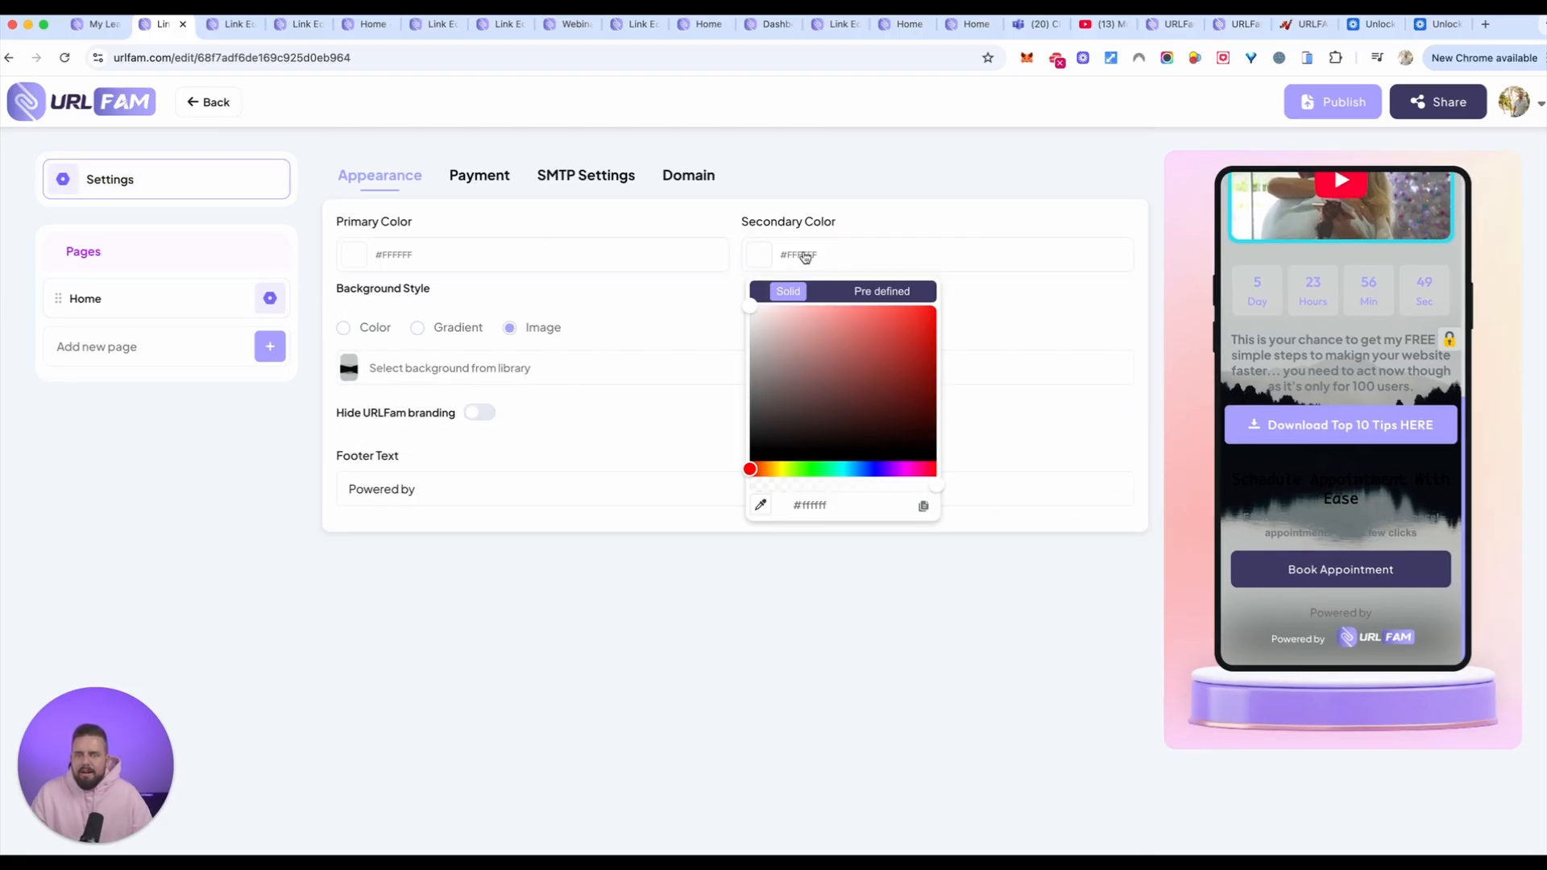
click(442, 331)
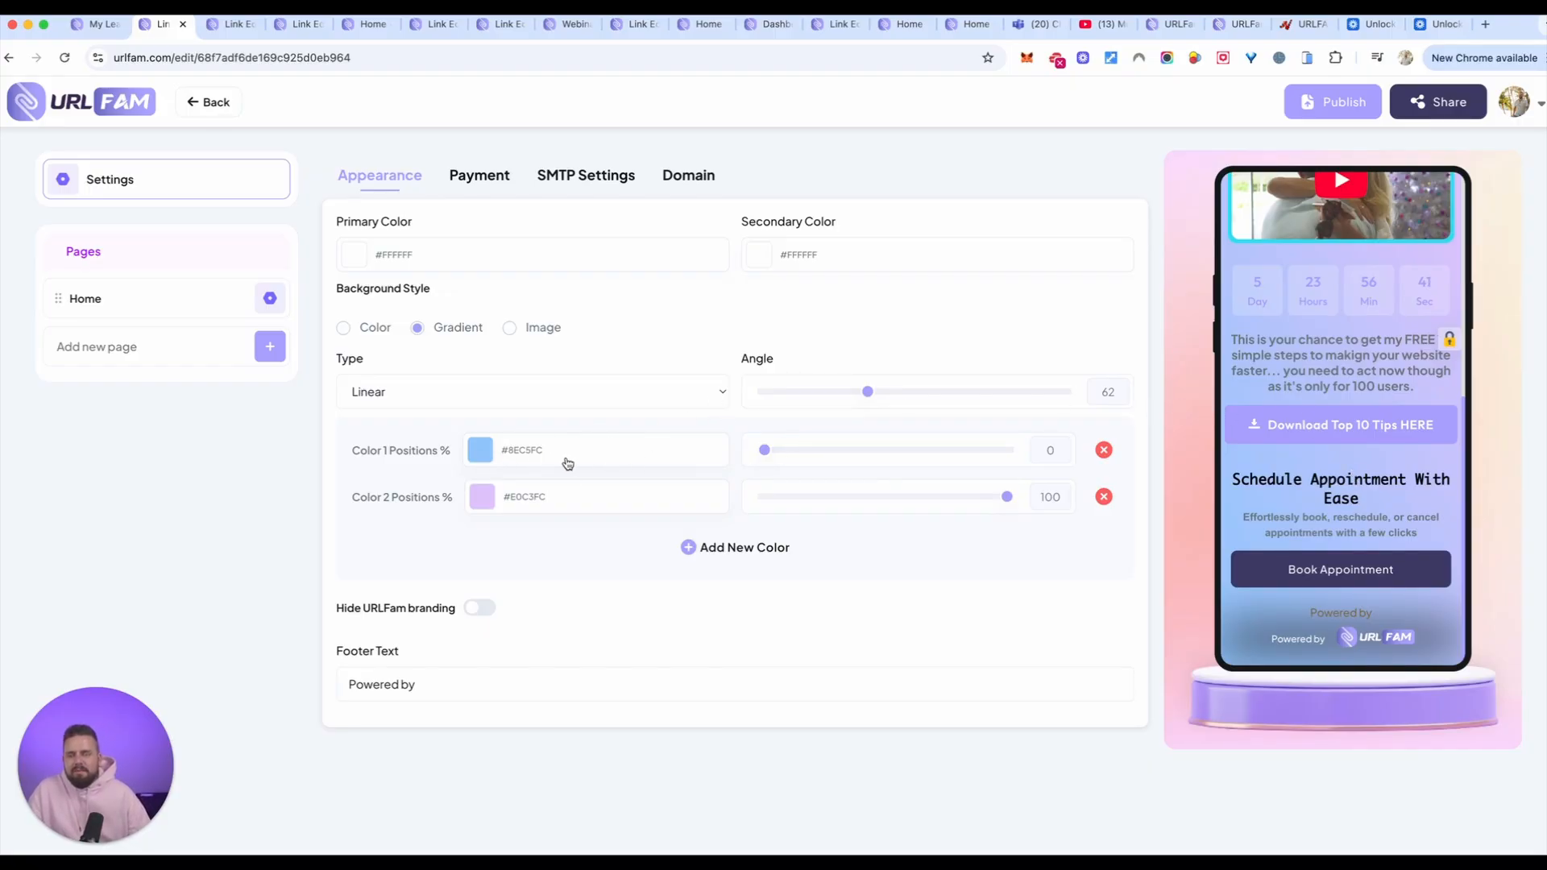
click(643, 400)
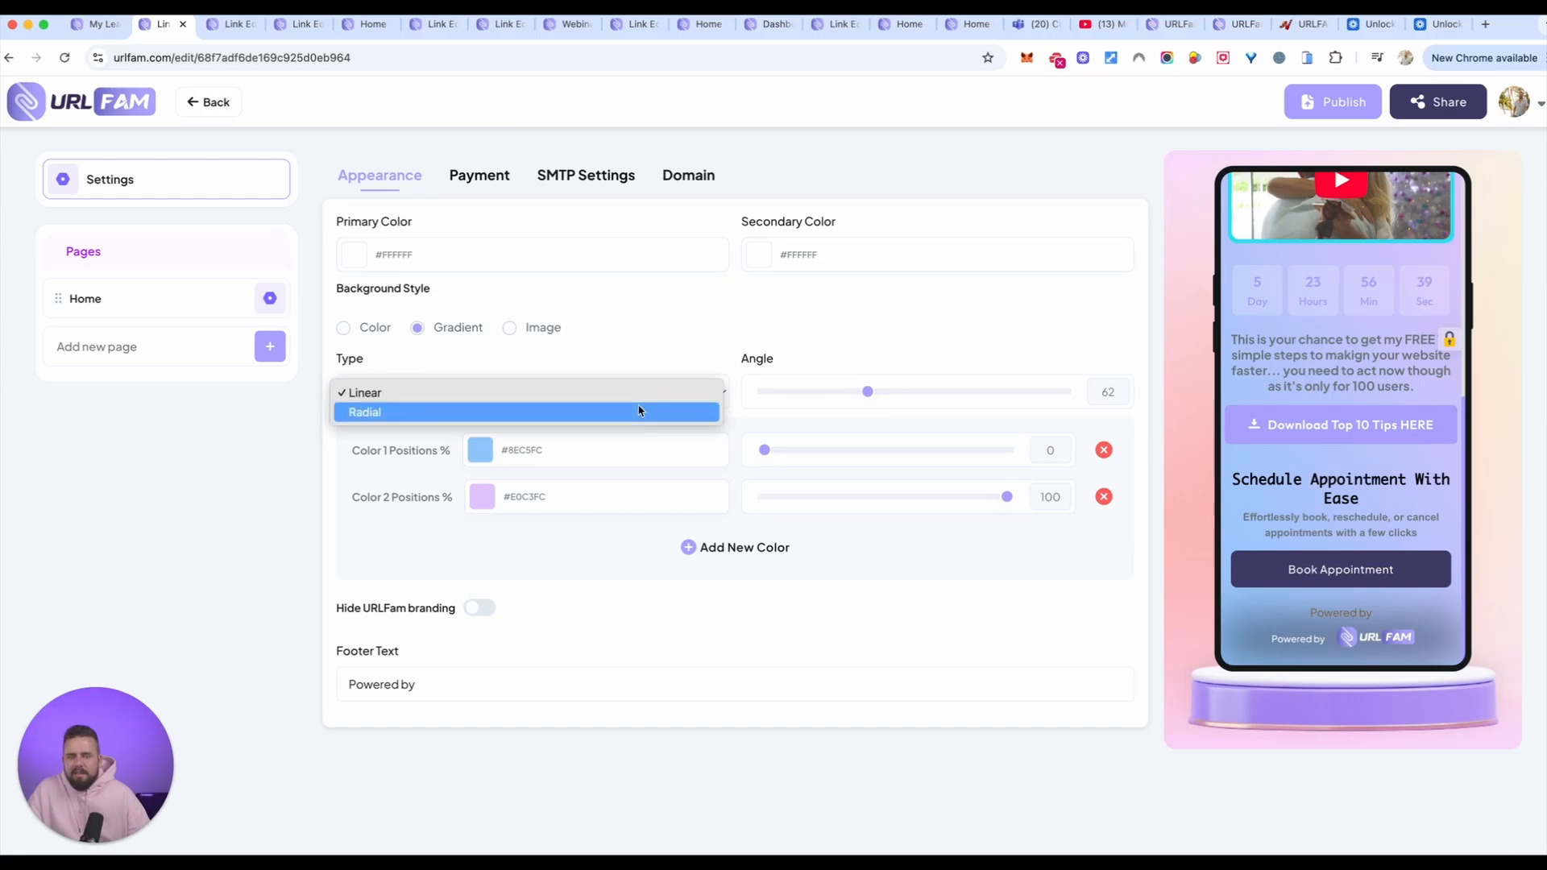
click(640, 411)
click(662, 393)
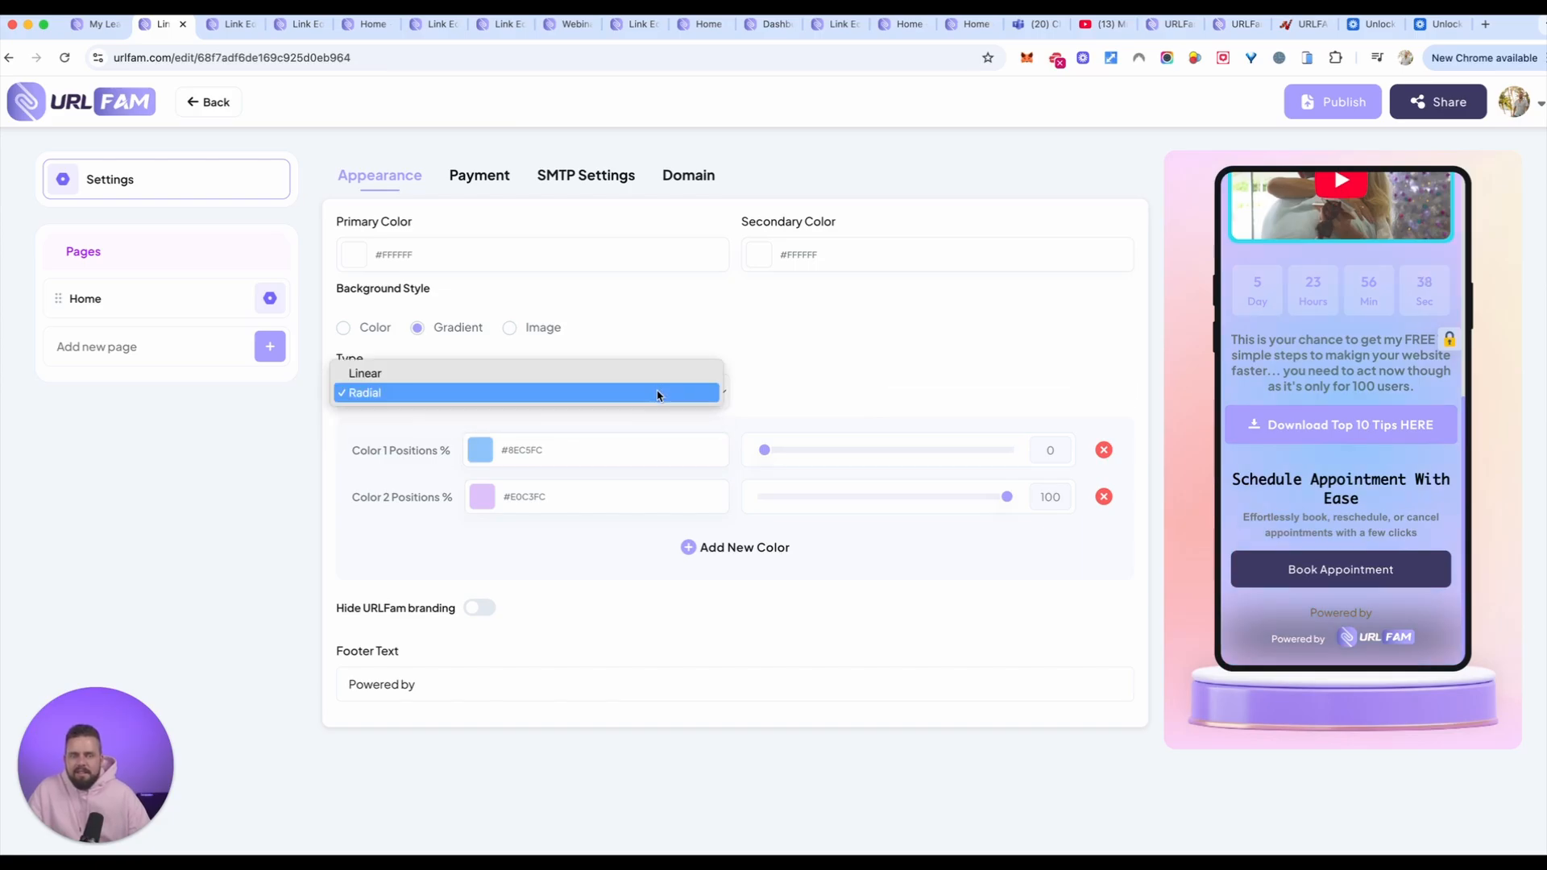
click(587, 371)
Step: Set the gradient's first color to position 44% and change it to light grey #E2E8EE
drag(765, 451, 930, 450)
mouse_move(1006, 497)
mouse_down()
mouse_move(870, 499)
mouse_move(1016, 502)
mouse_up()
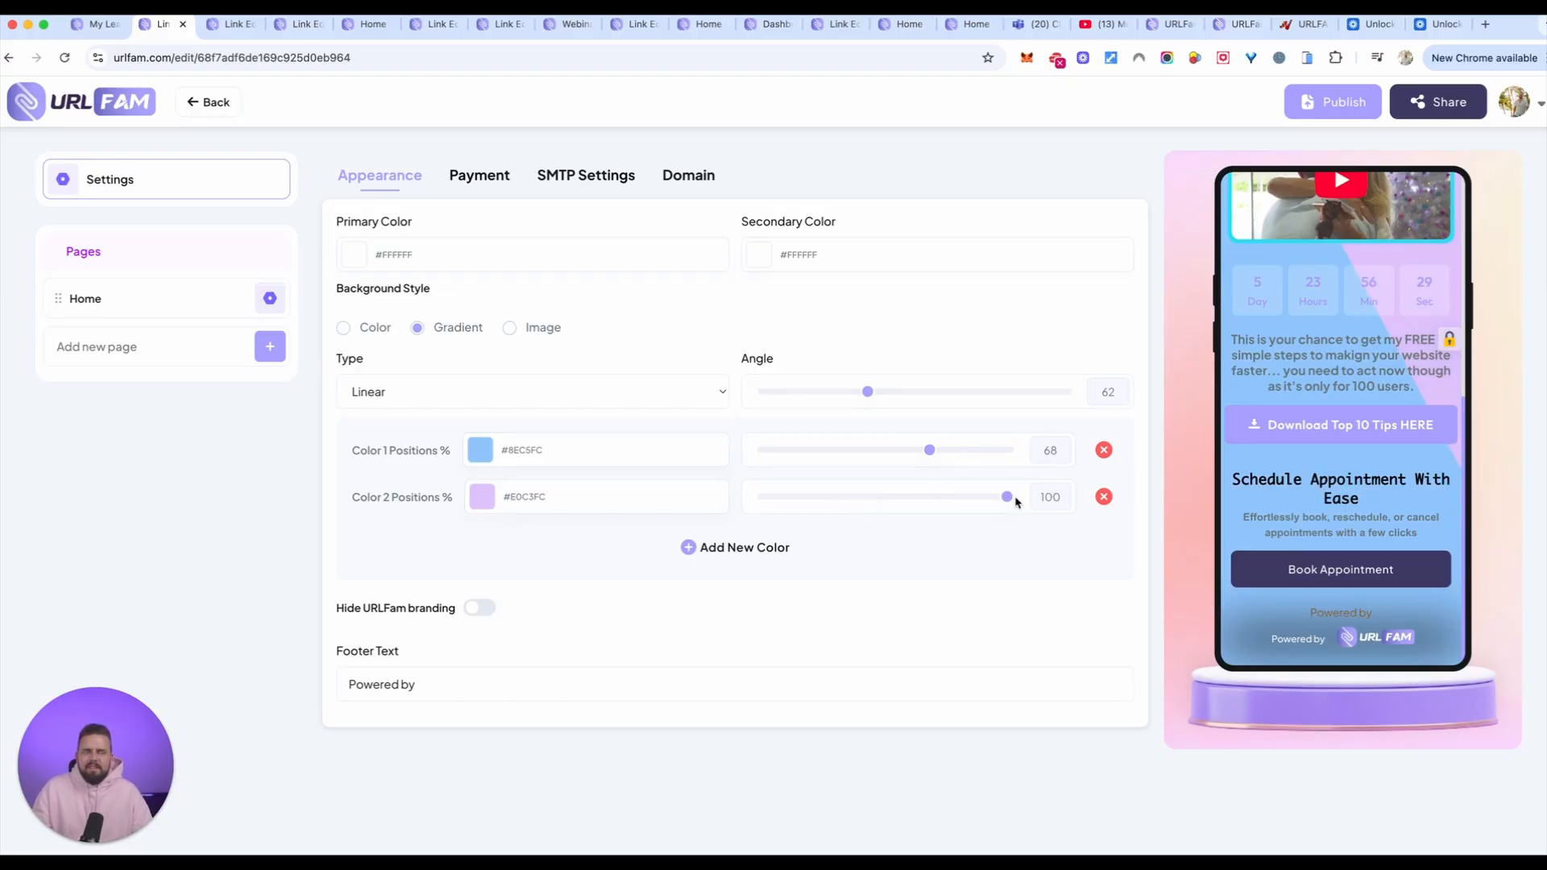
drag(929, 451, 871, 451)
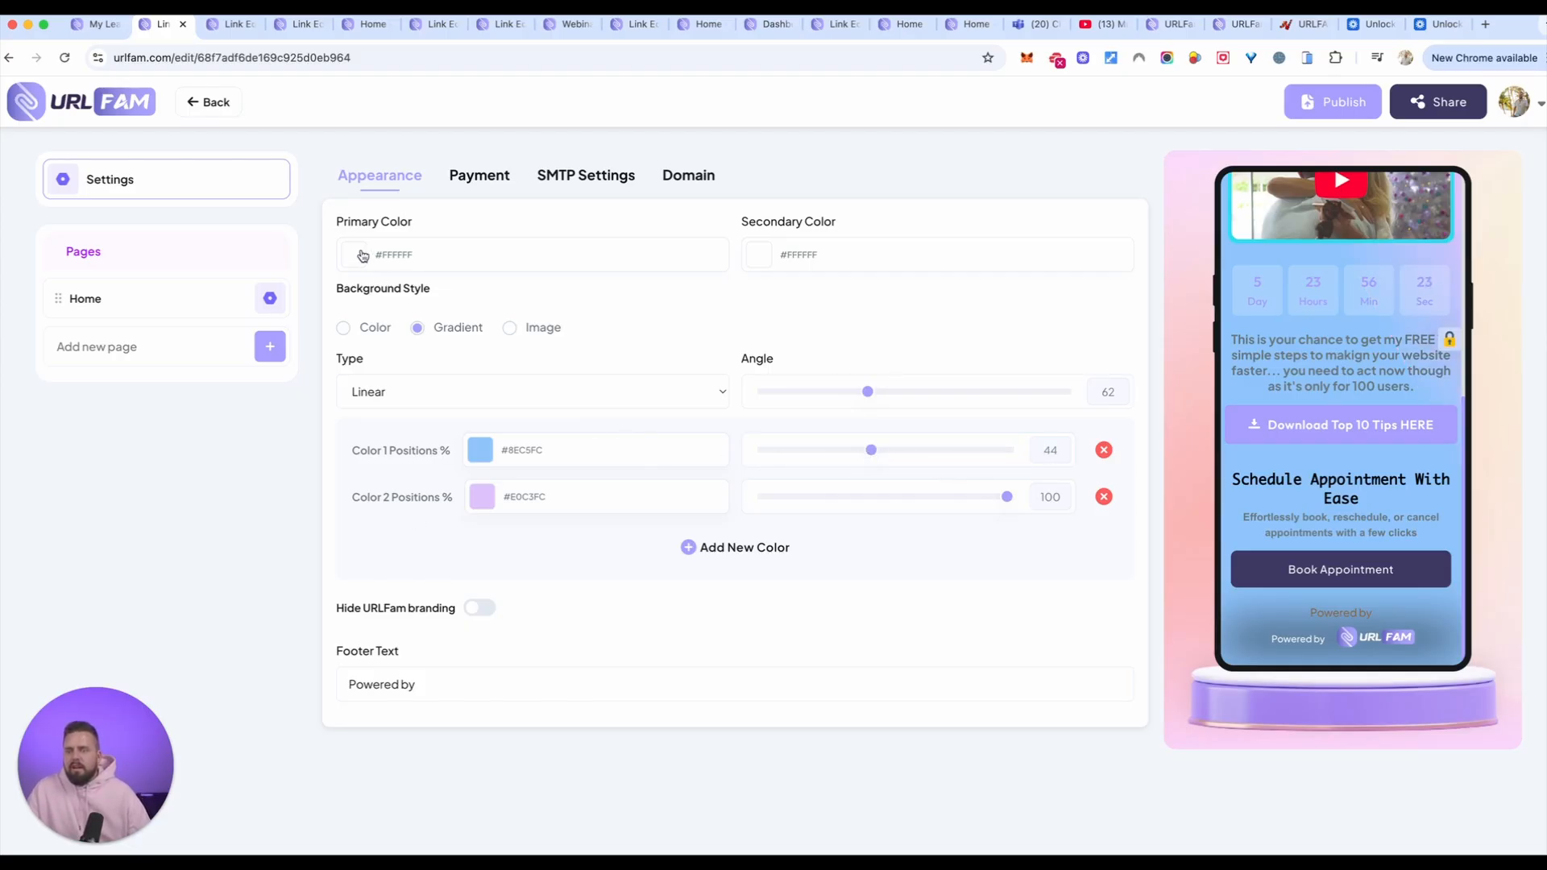
click(480, 448)
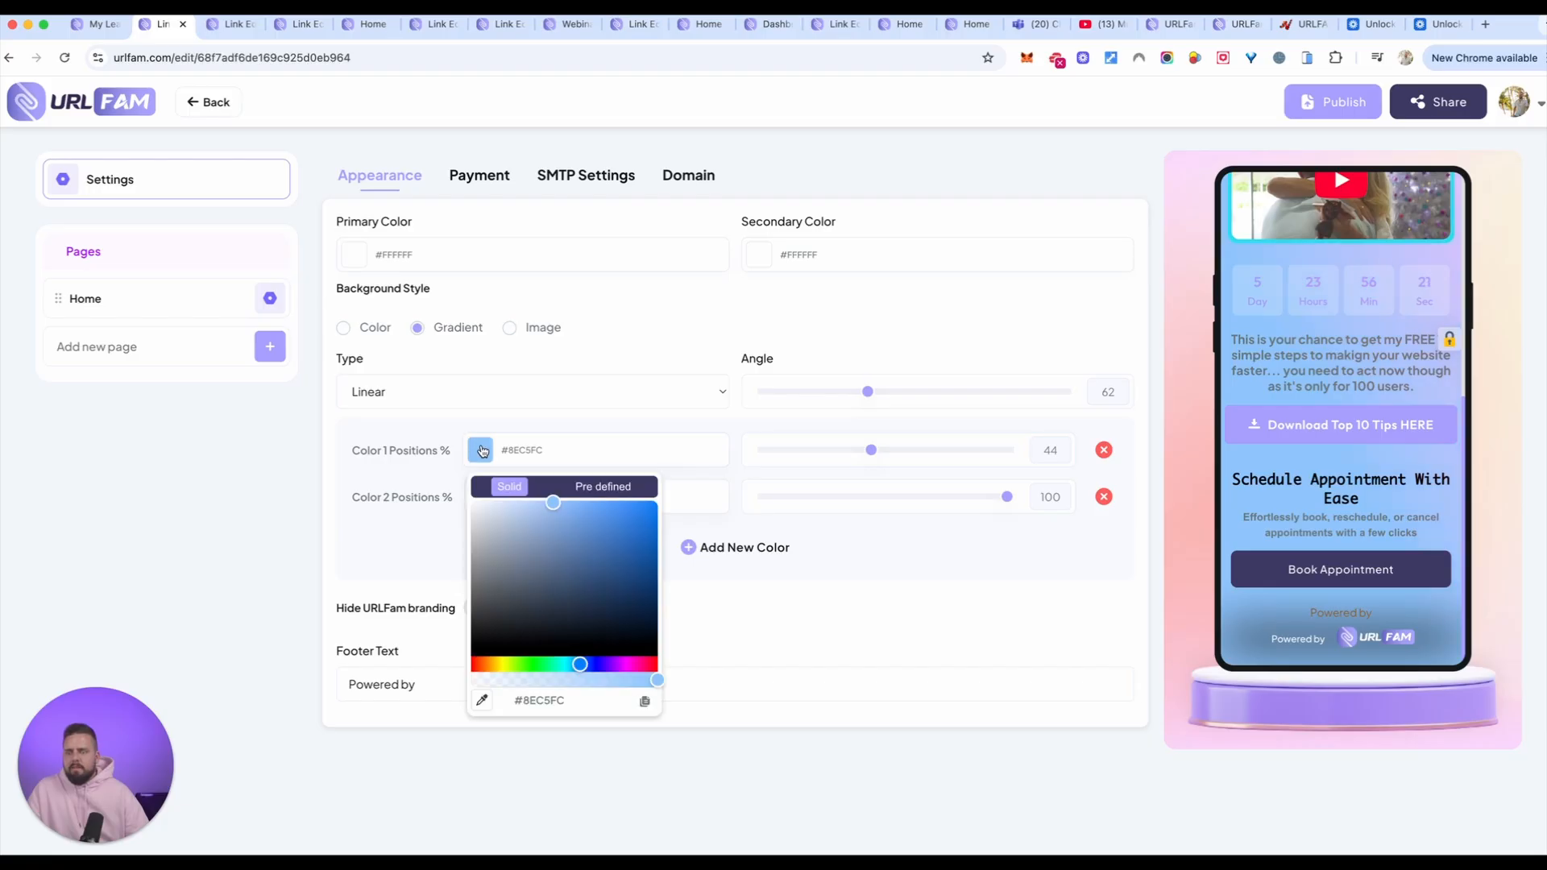
click(506, 506)
drag(497, 508, 480, 511)
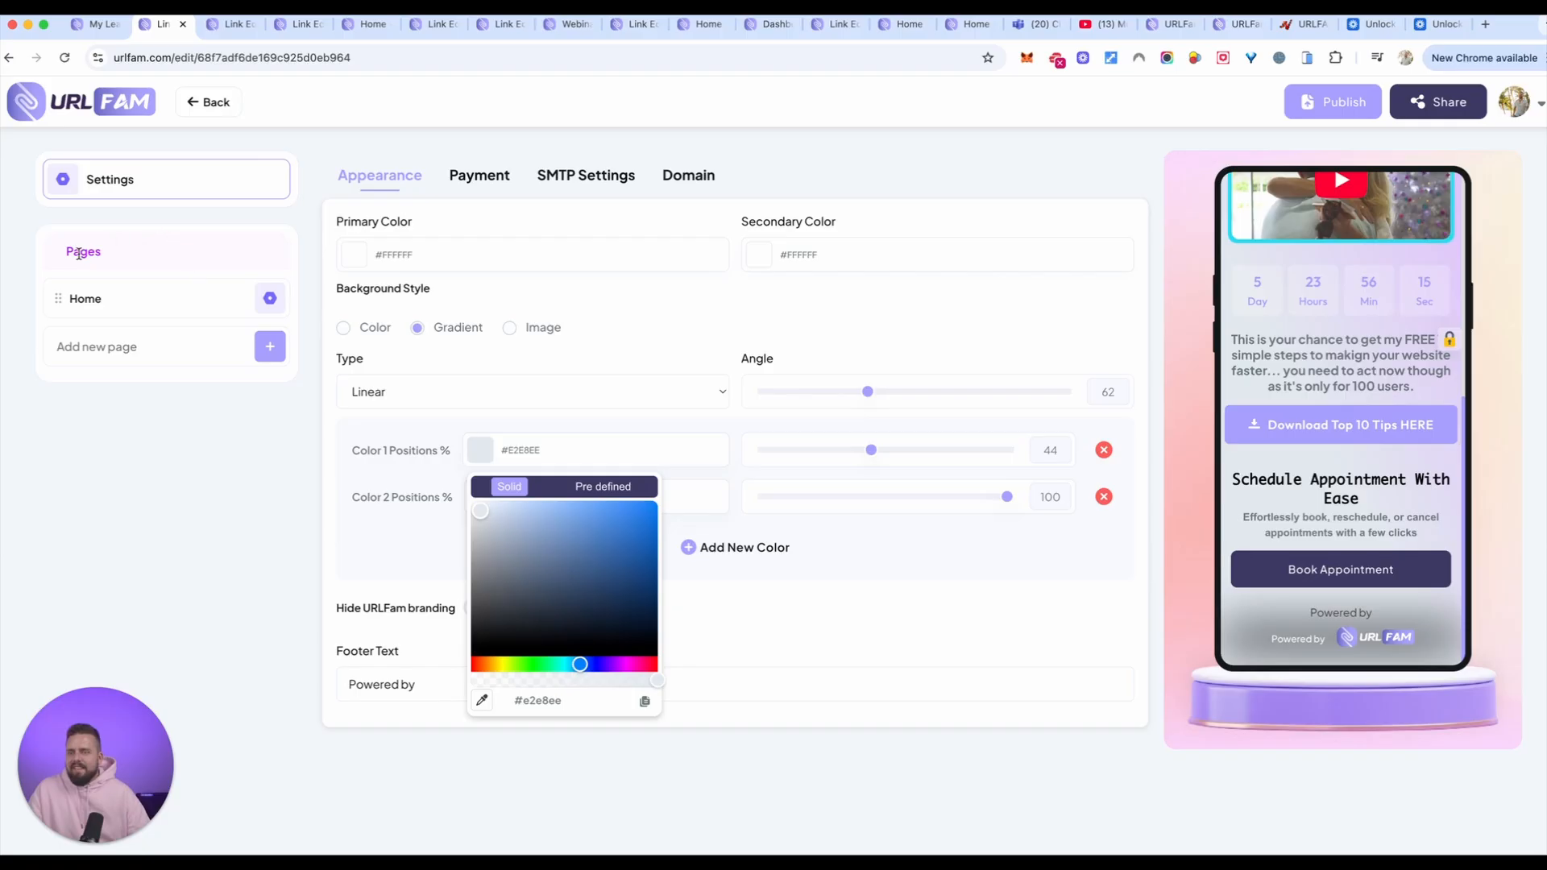
Step: Return to the Home page and search for "webin" to add a Webinar Registration element
click(77, 298)
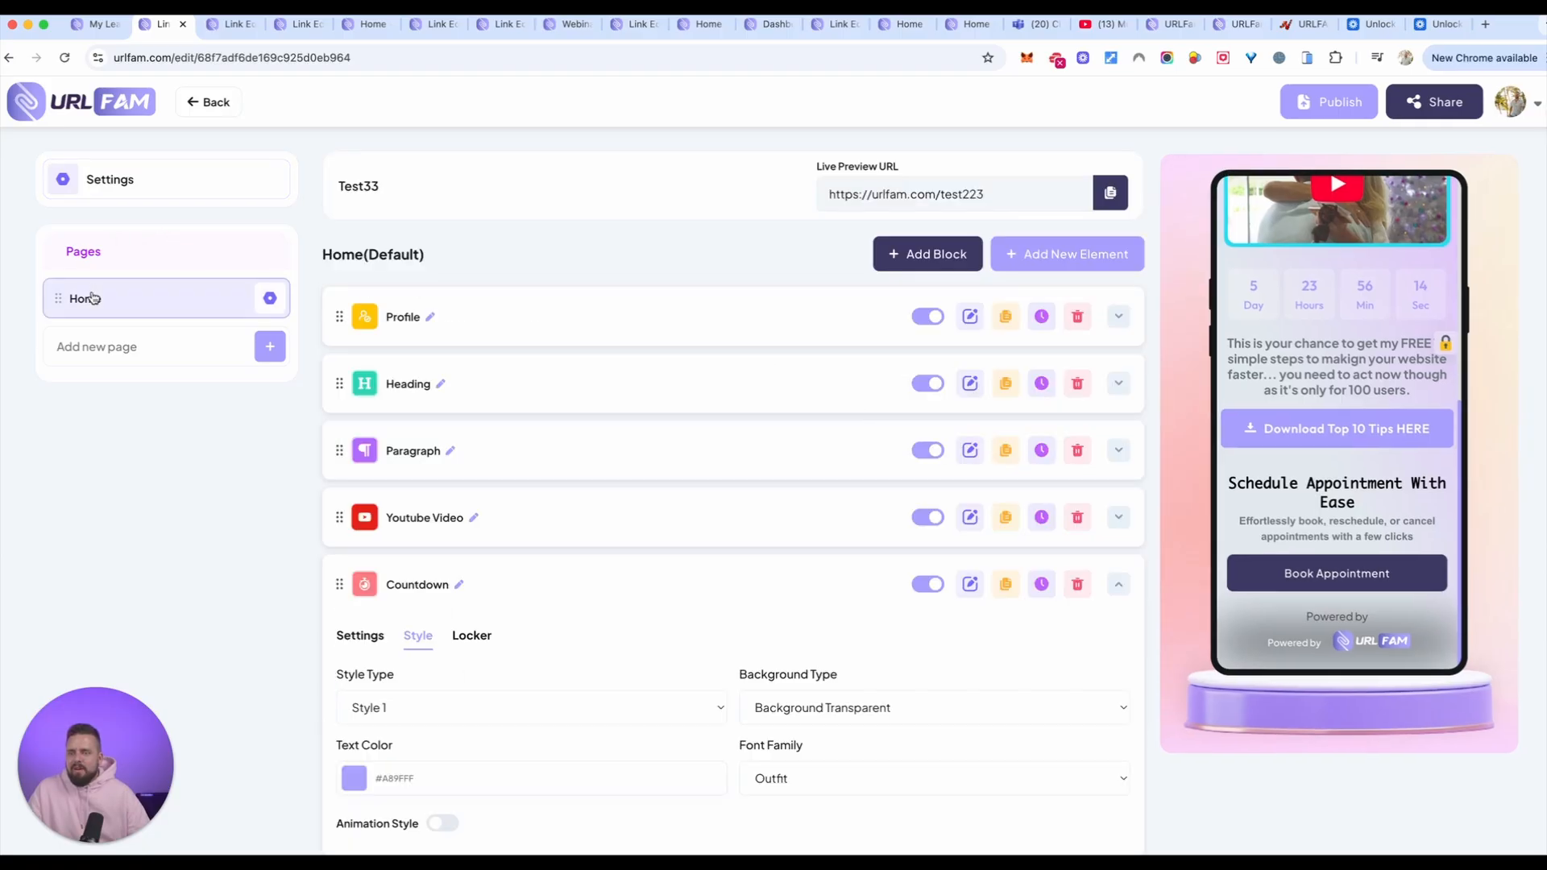
click(1086, 253)
scroll(874, 439, down, 5)
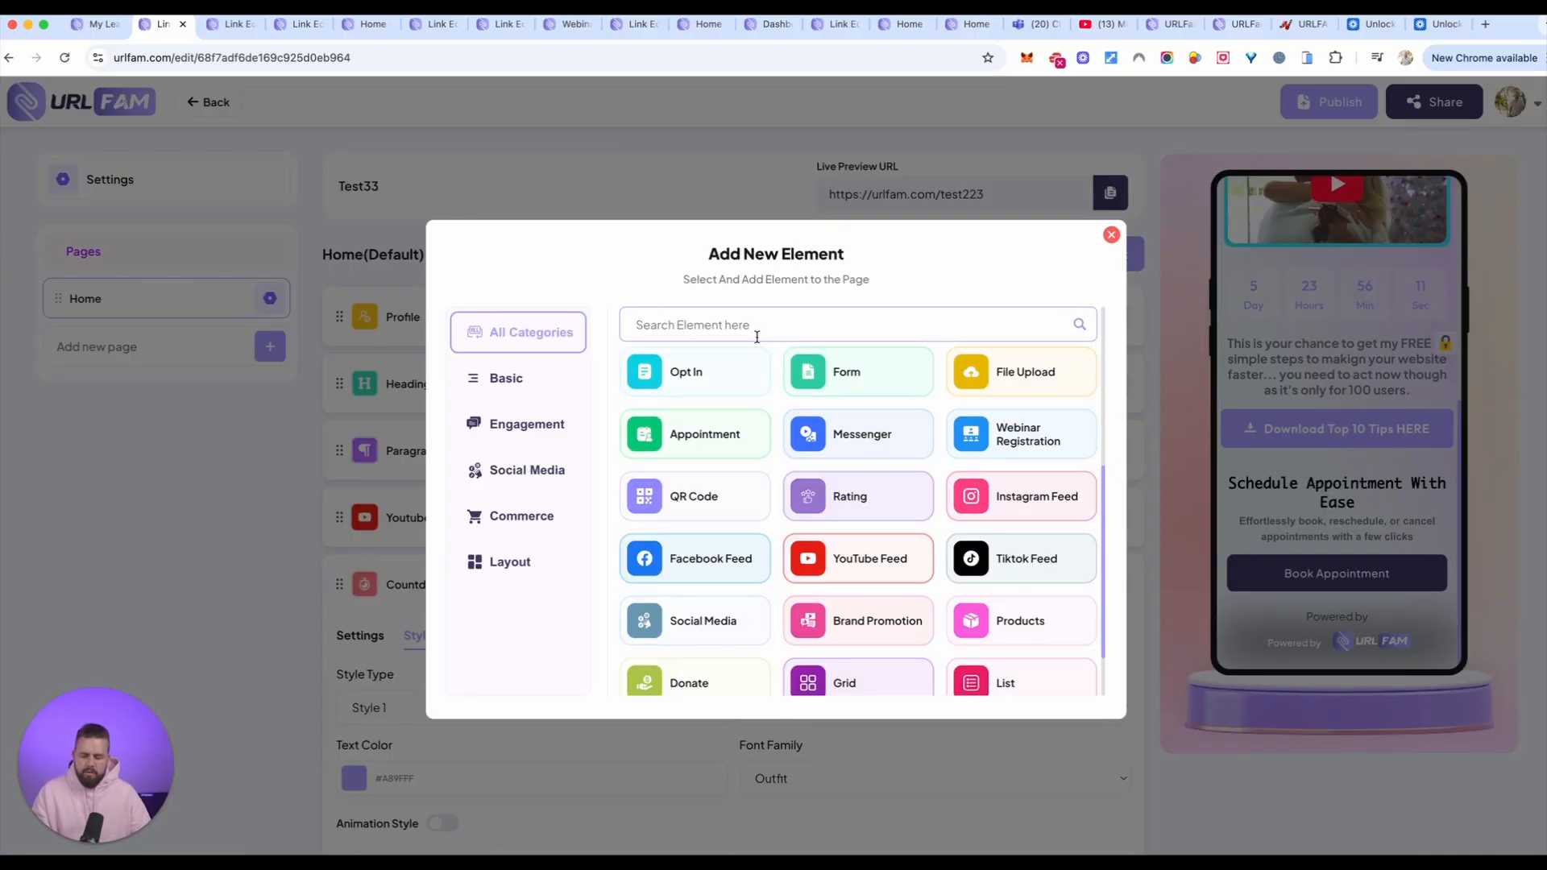
text(webin)
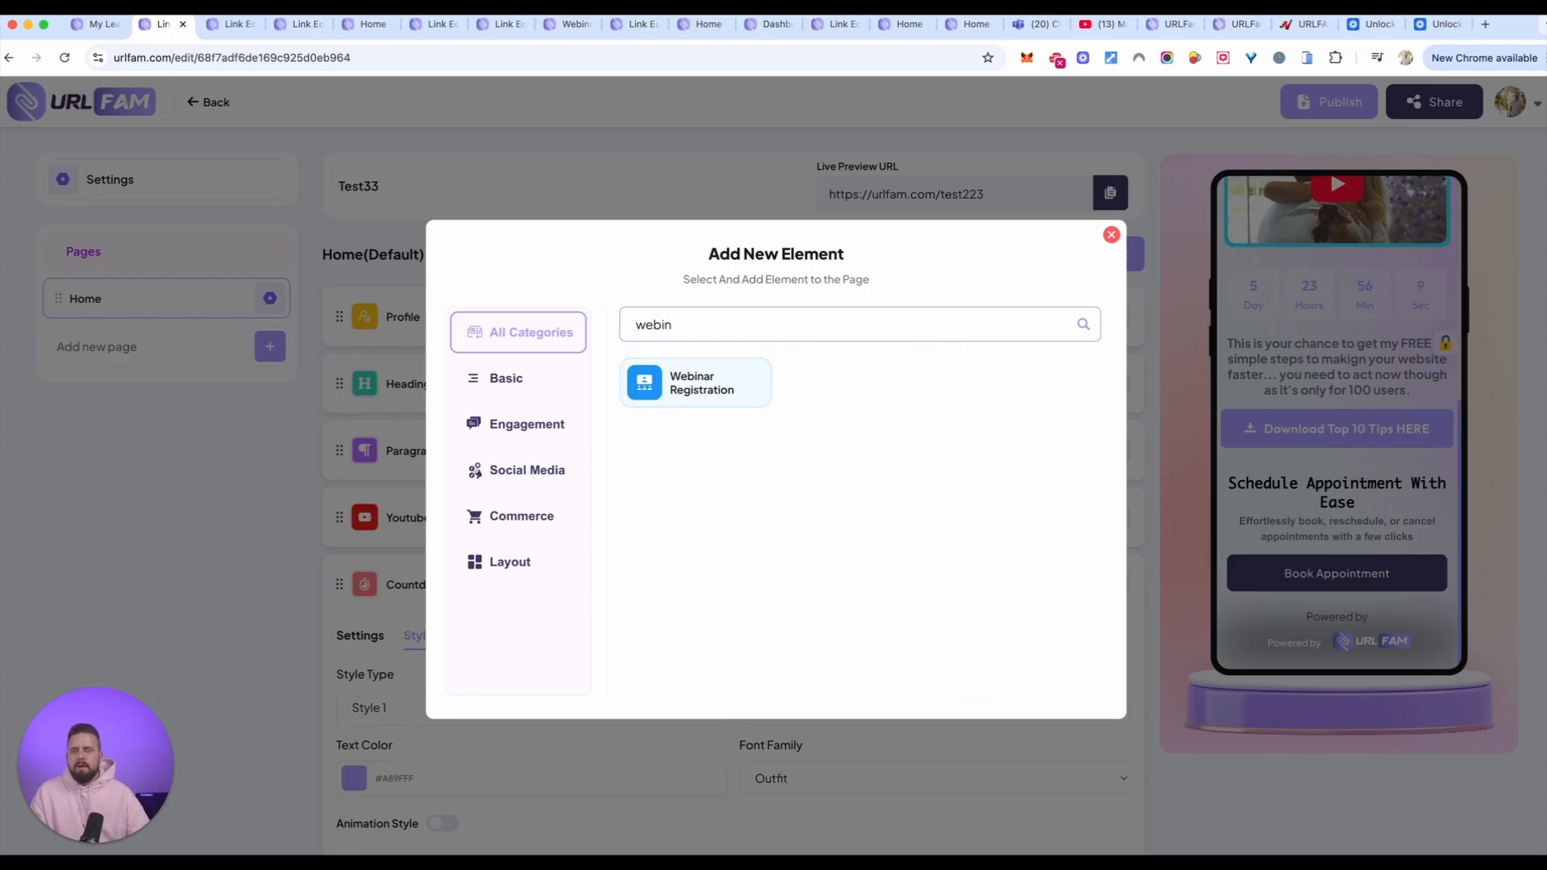
click(703, 392)
scroll(811, 398, down, 15)
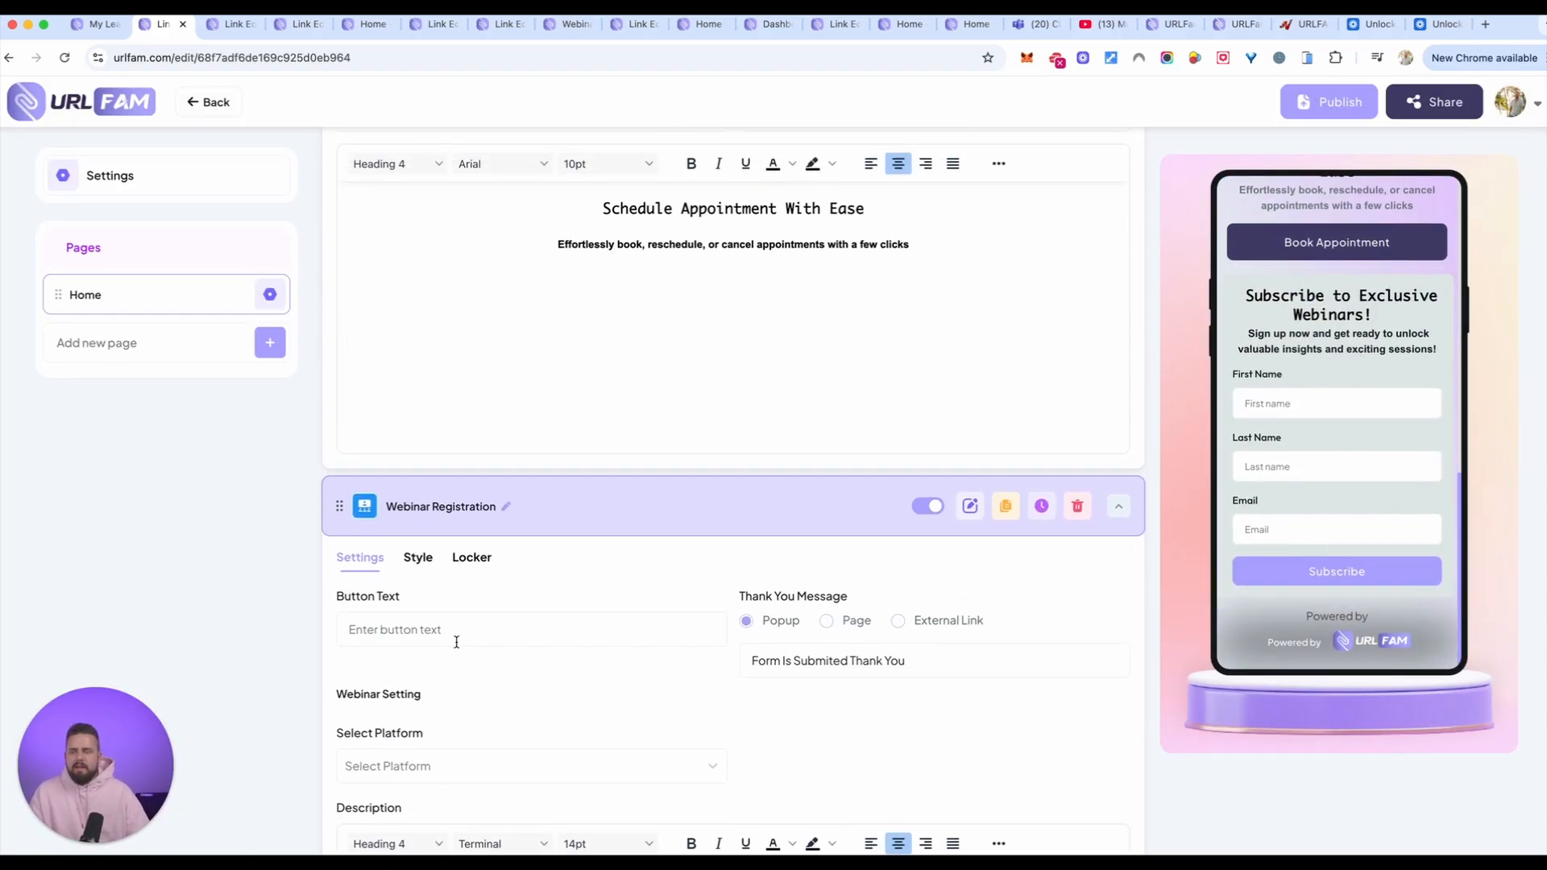
scroll(456, 642, down, 5)
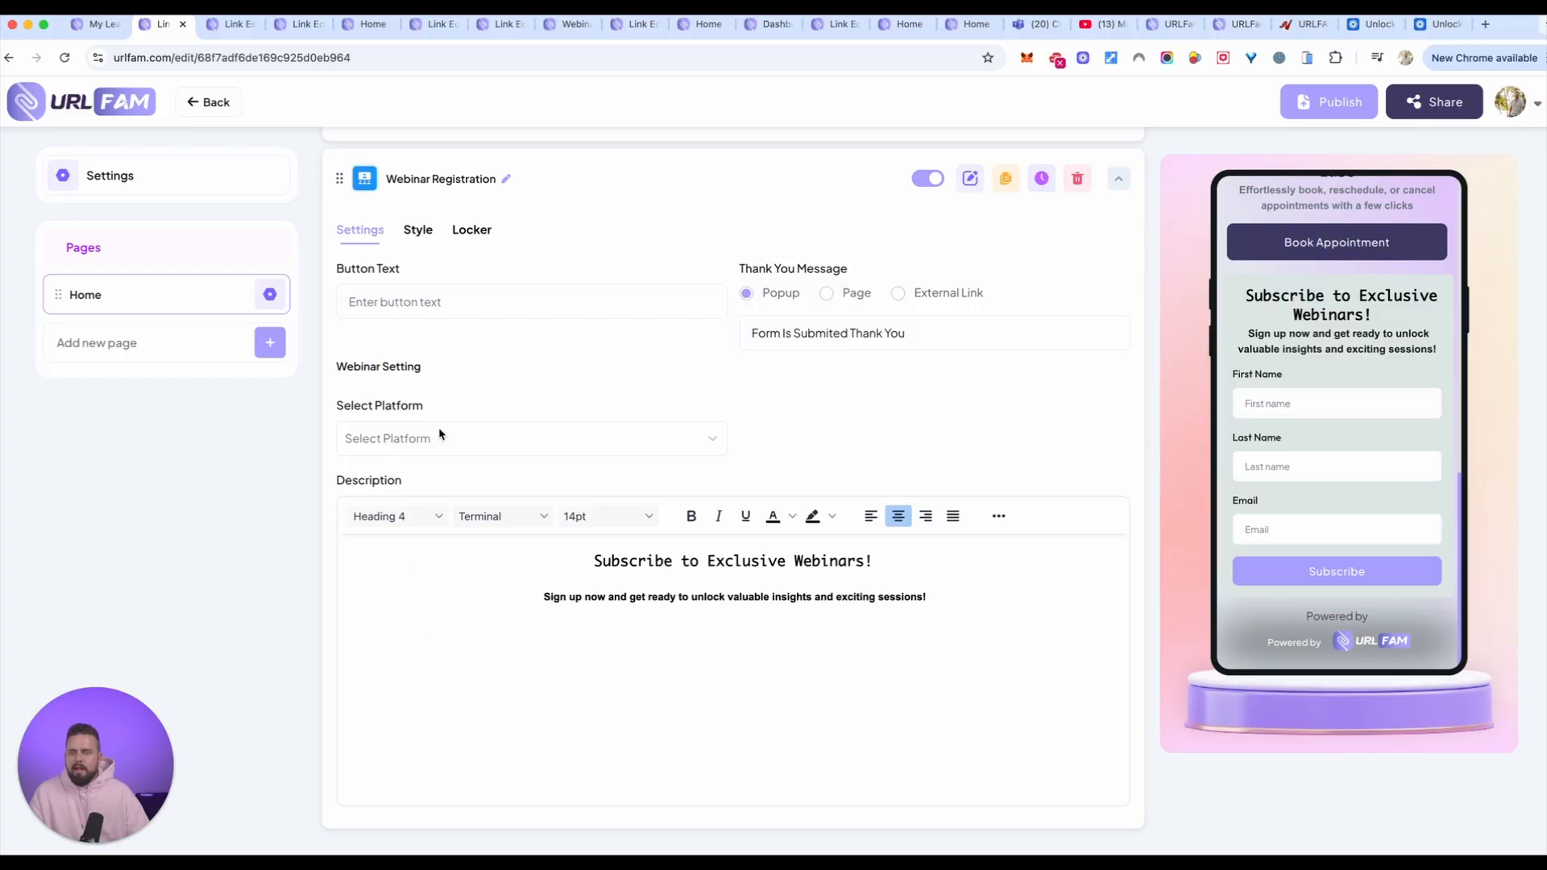
Step: Try to select Goto Webinar as the platform for the Webinar Registration element
click(439, 435)
click(389, 485)
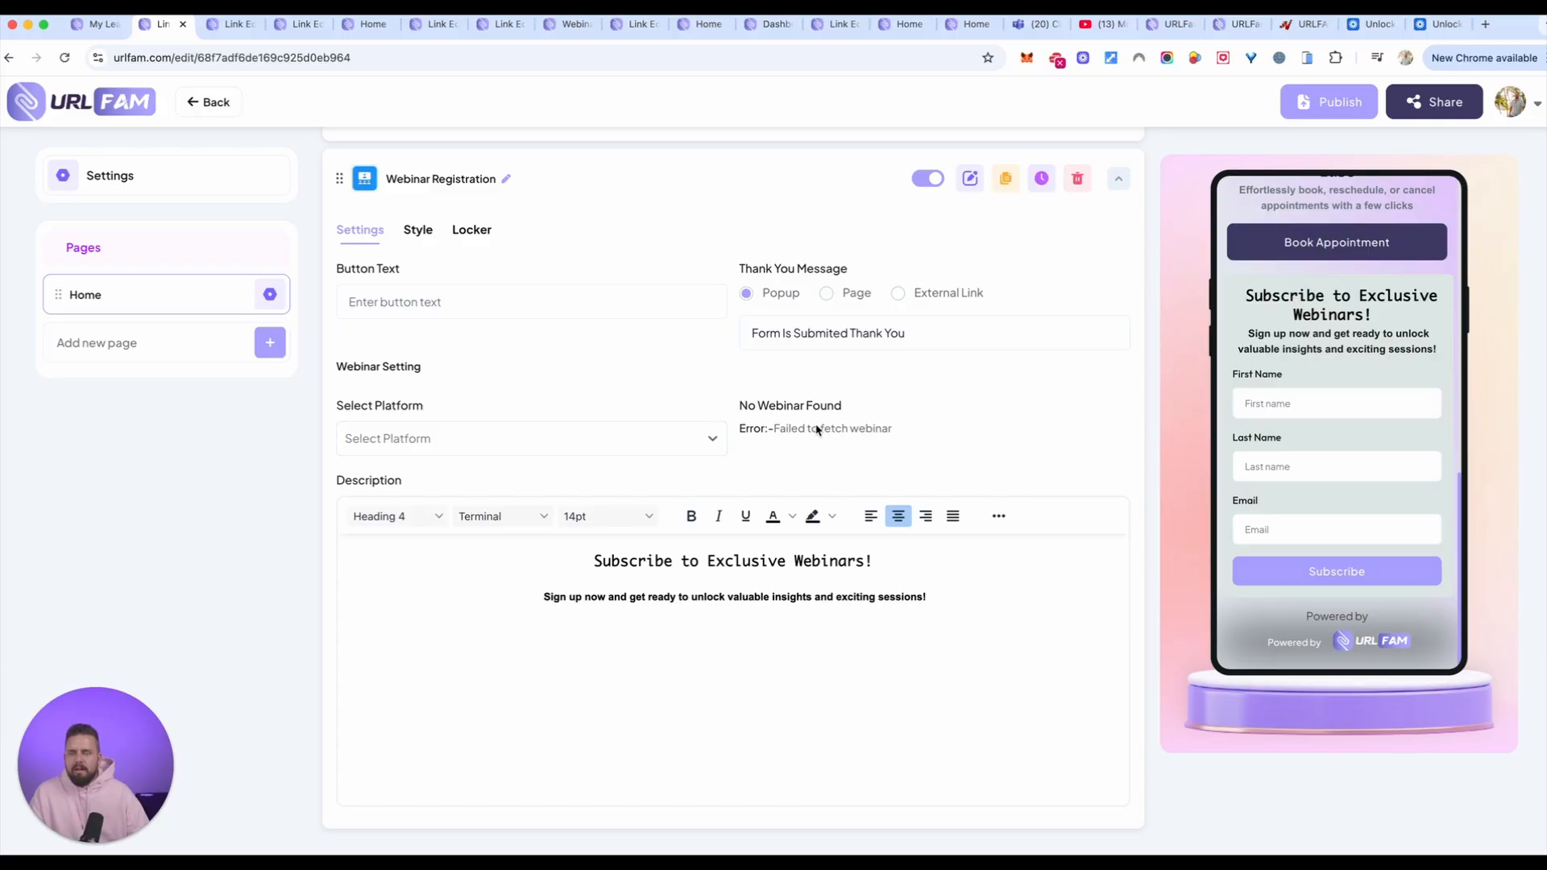
click(673, 438)
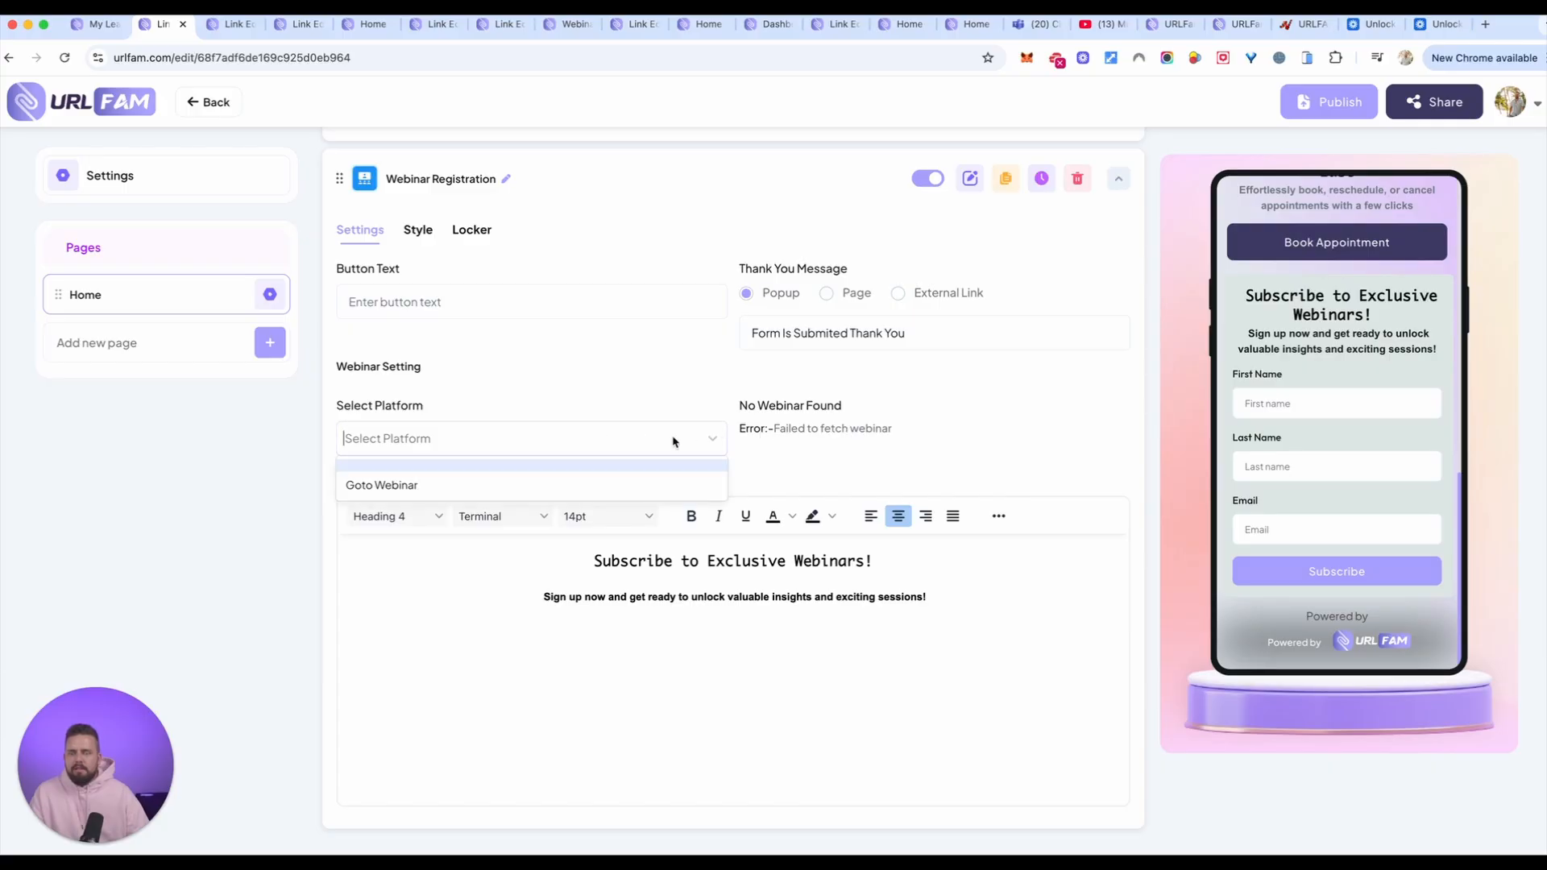
click(579, 493)
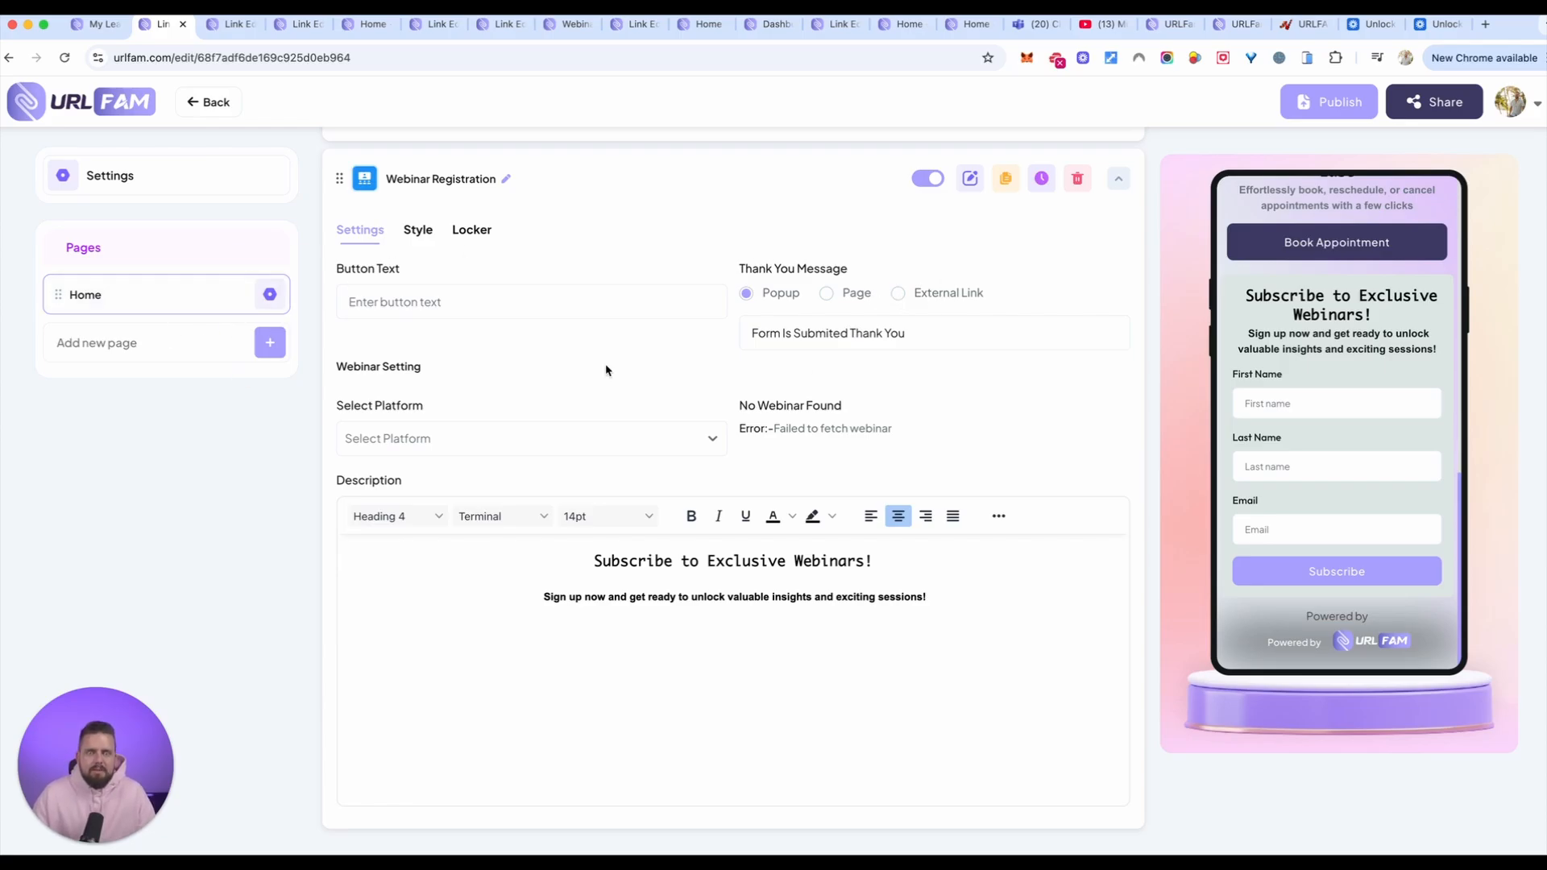
scroll(1360, 373, up, 8)
scroll(1359, 373, down, 8)
scroll(1359, 372, up, 5)
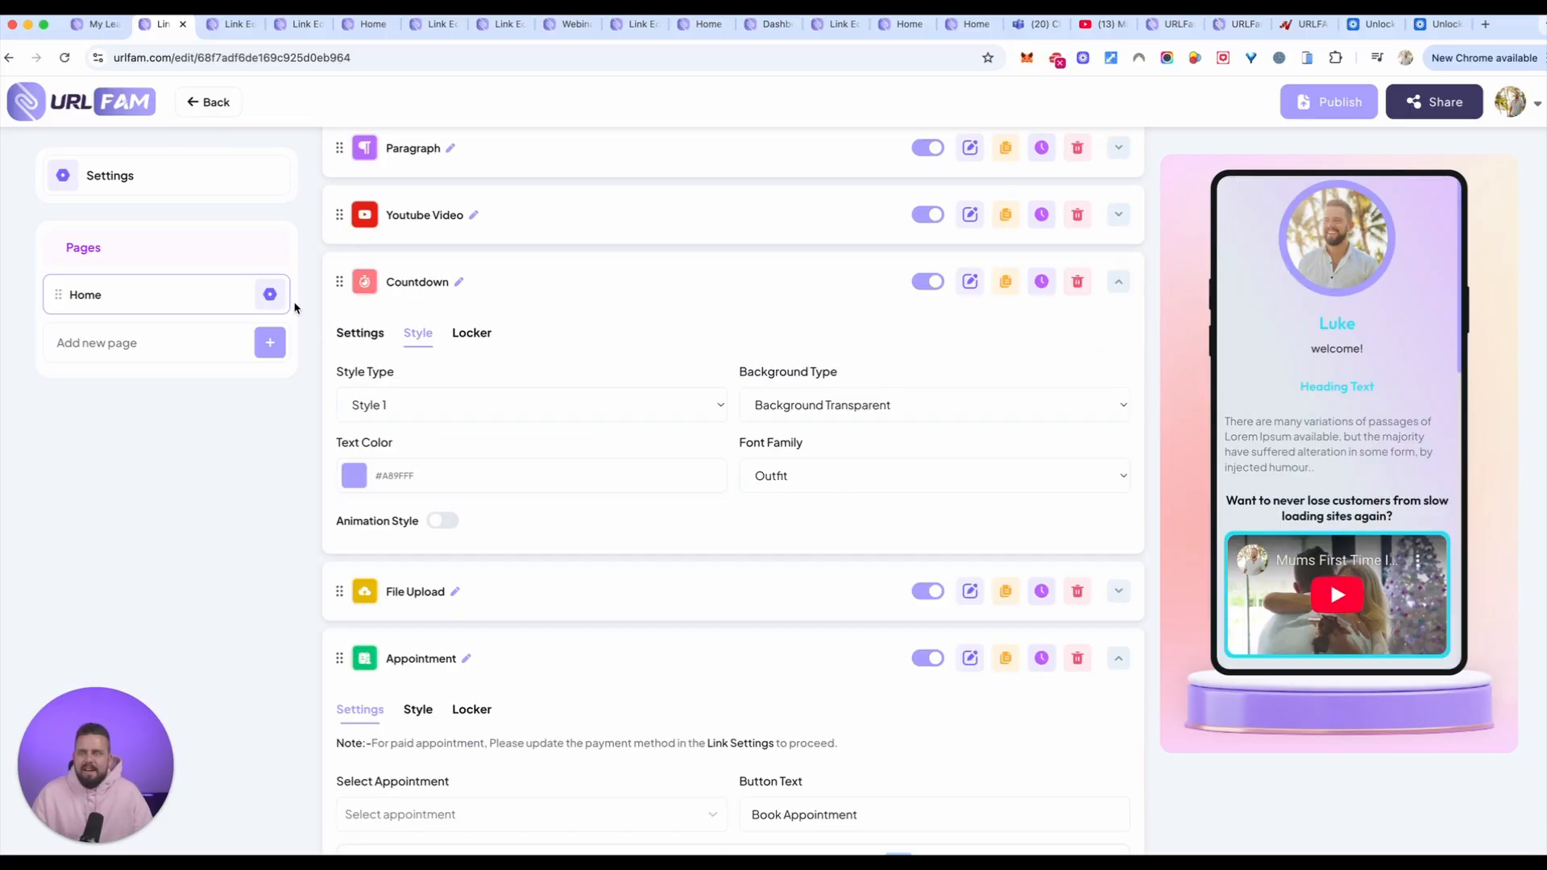
Step: Clear the "webin" element search and add a WhatsApp Chat element to the Home page
scroll(725, 363, up, 4)
click(1078, 269)
text(webin)
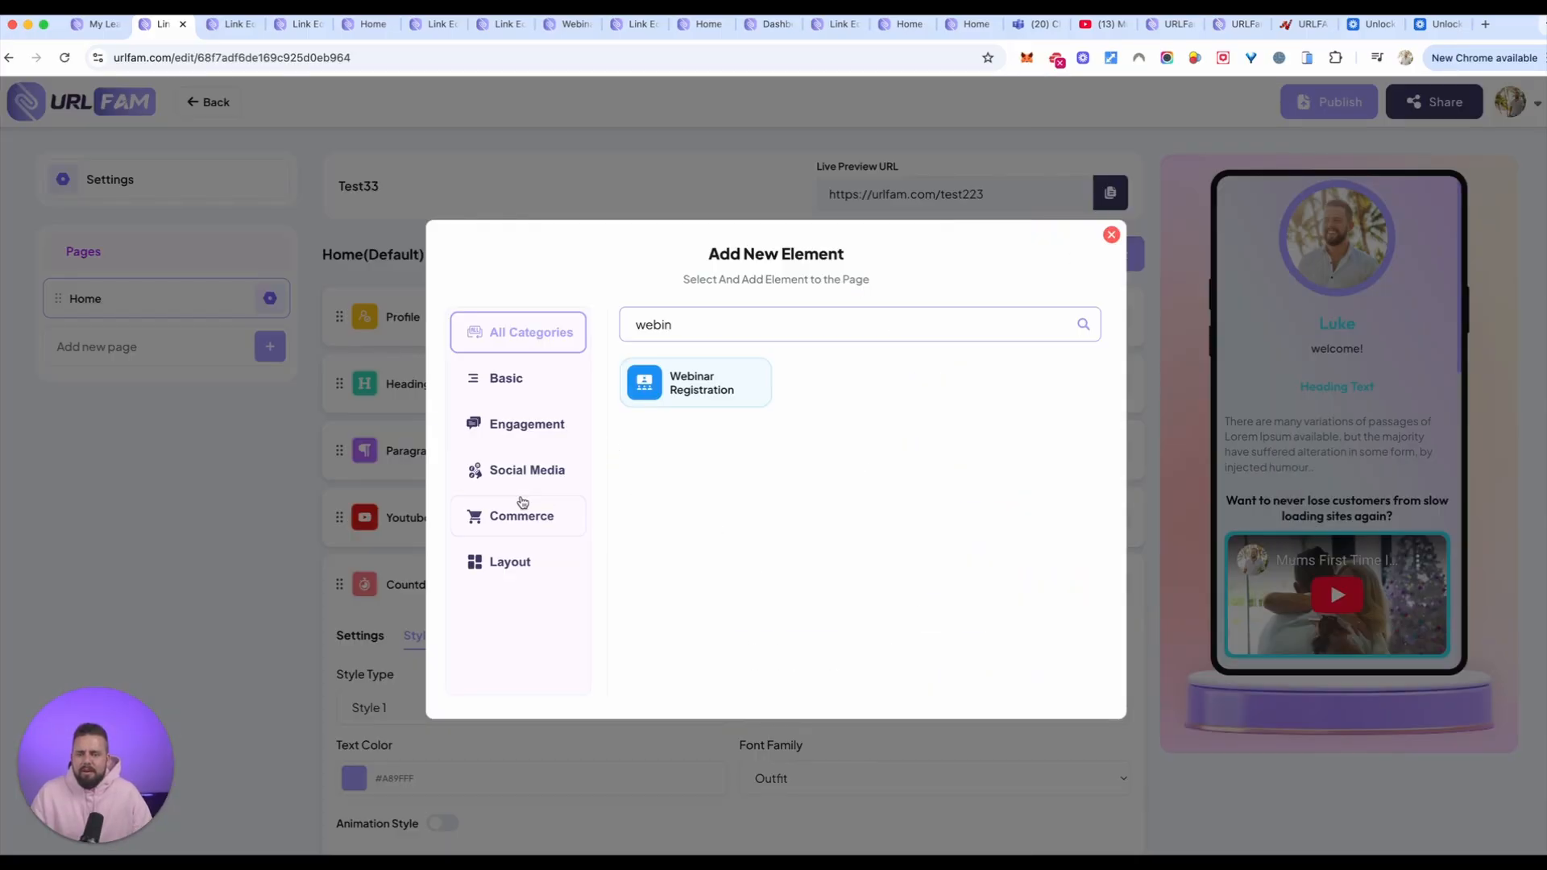
drag(1002, 319, 583, 331)
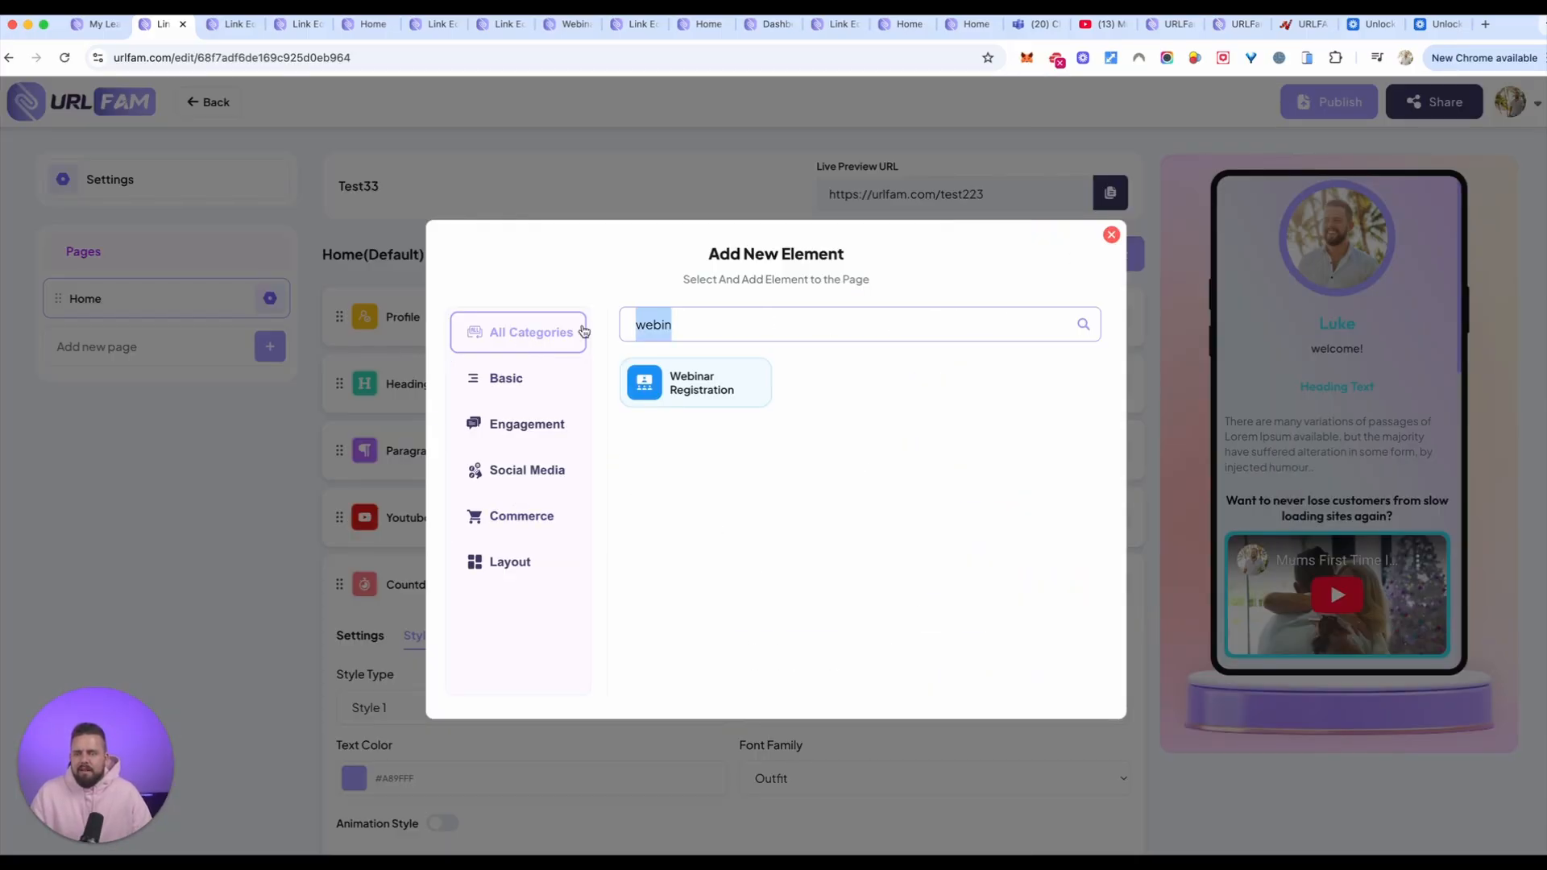
key(BackSpace)
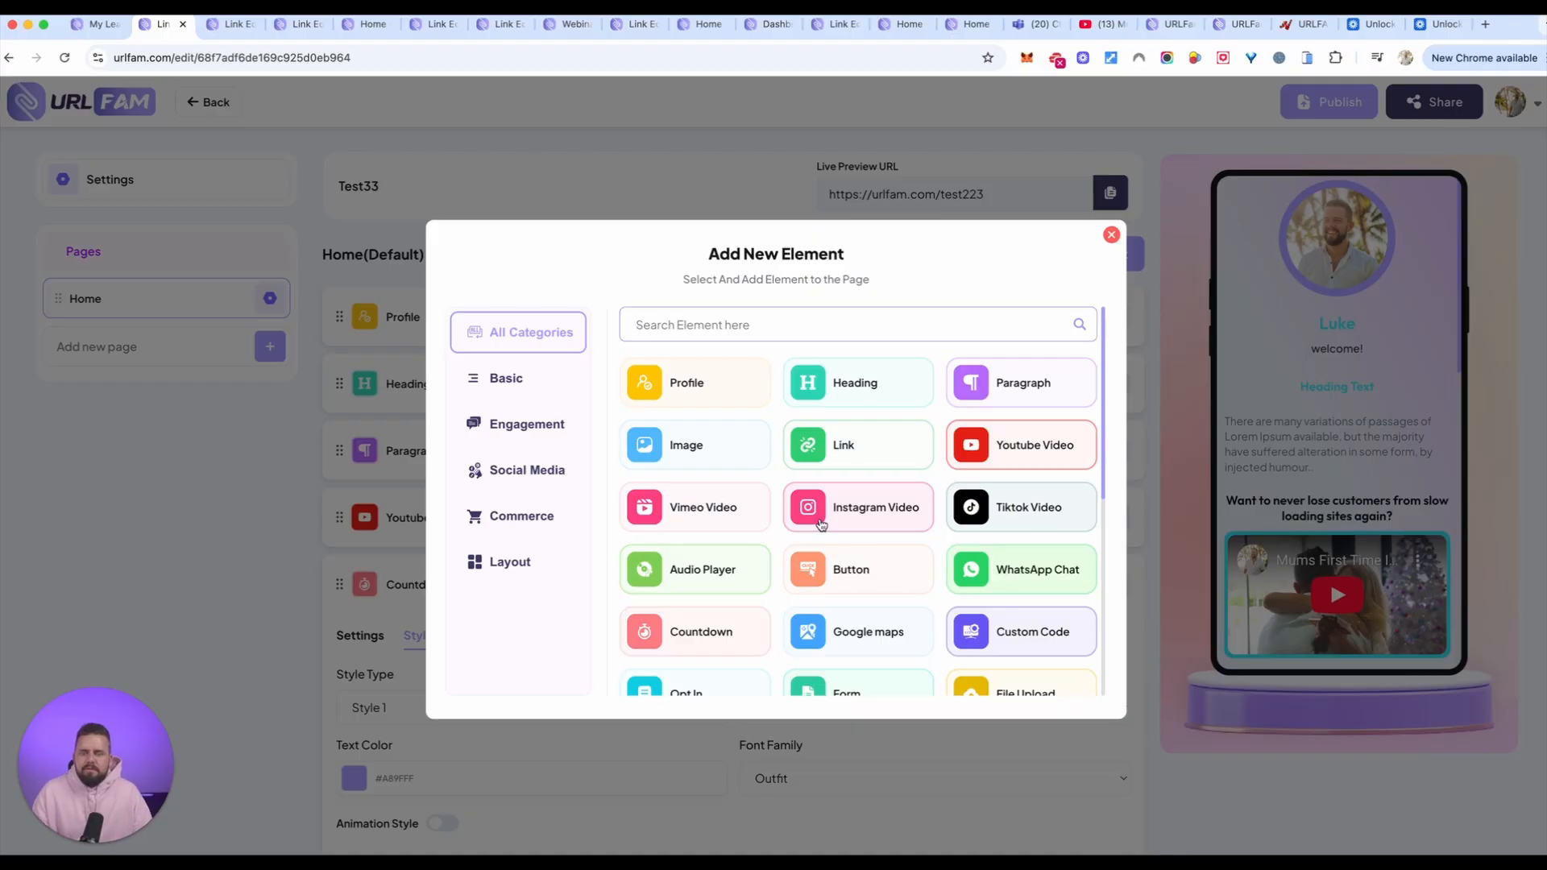
scroll(922, 576, down, 4)
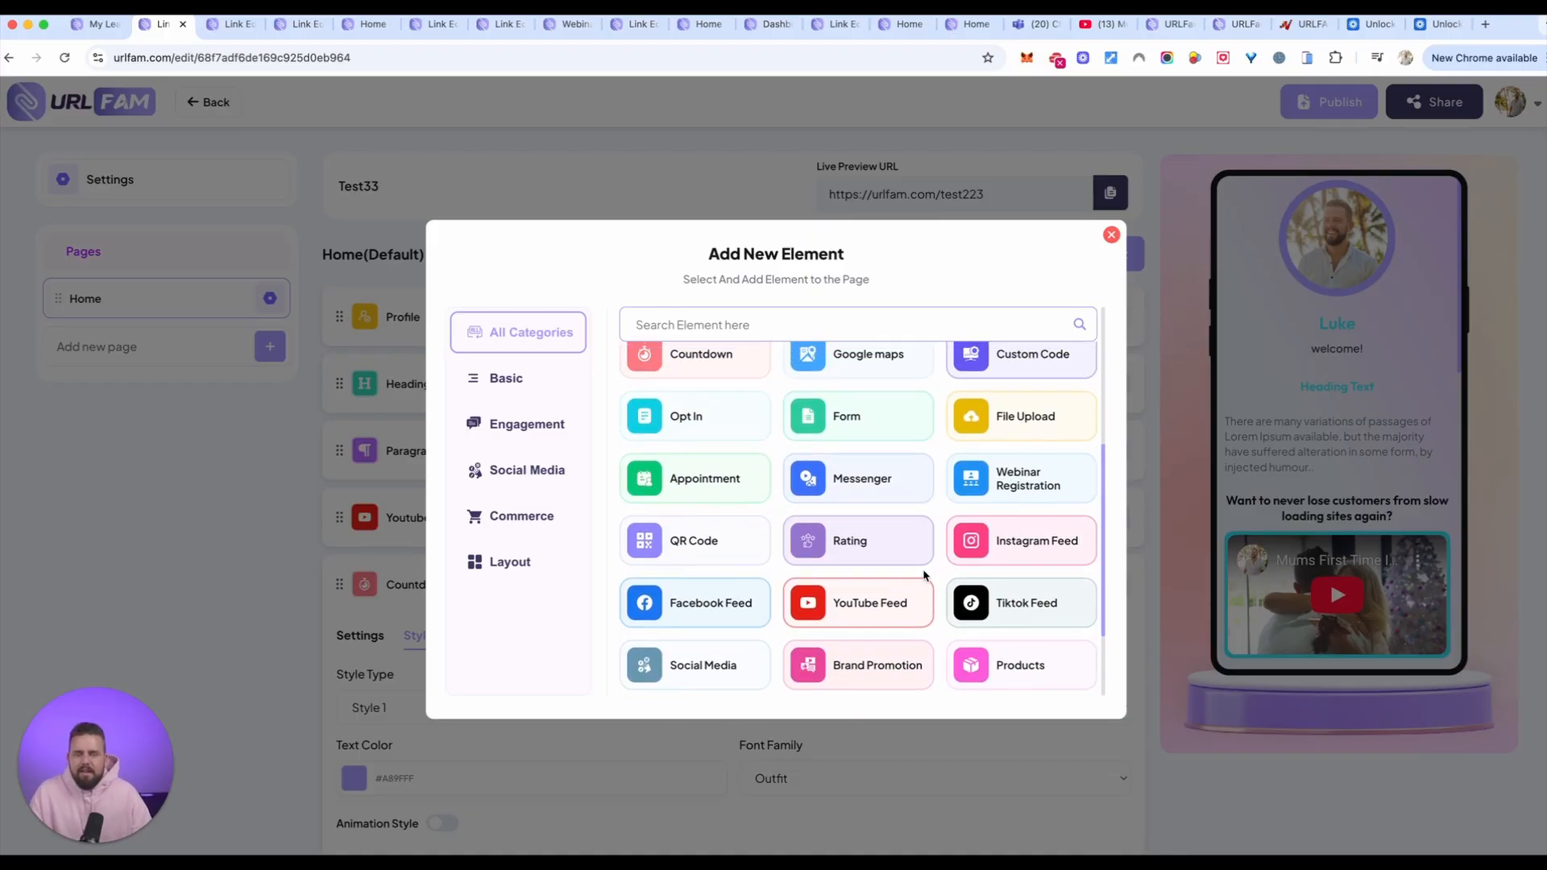
scroll(924, 575, up, 2)
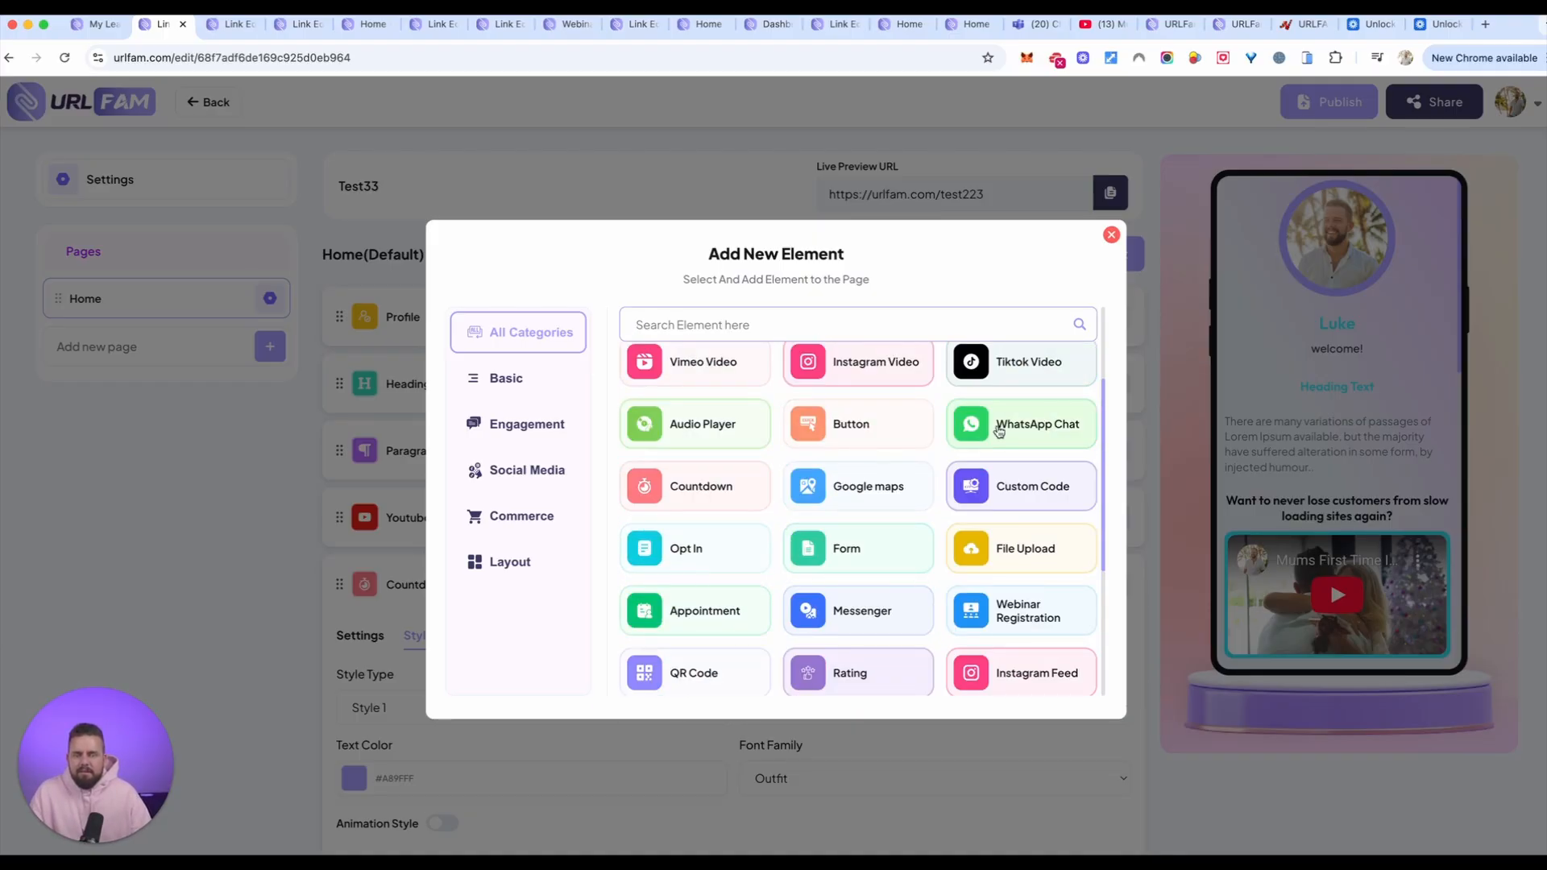
click(1031, 429)
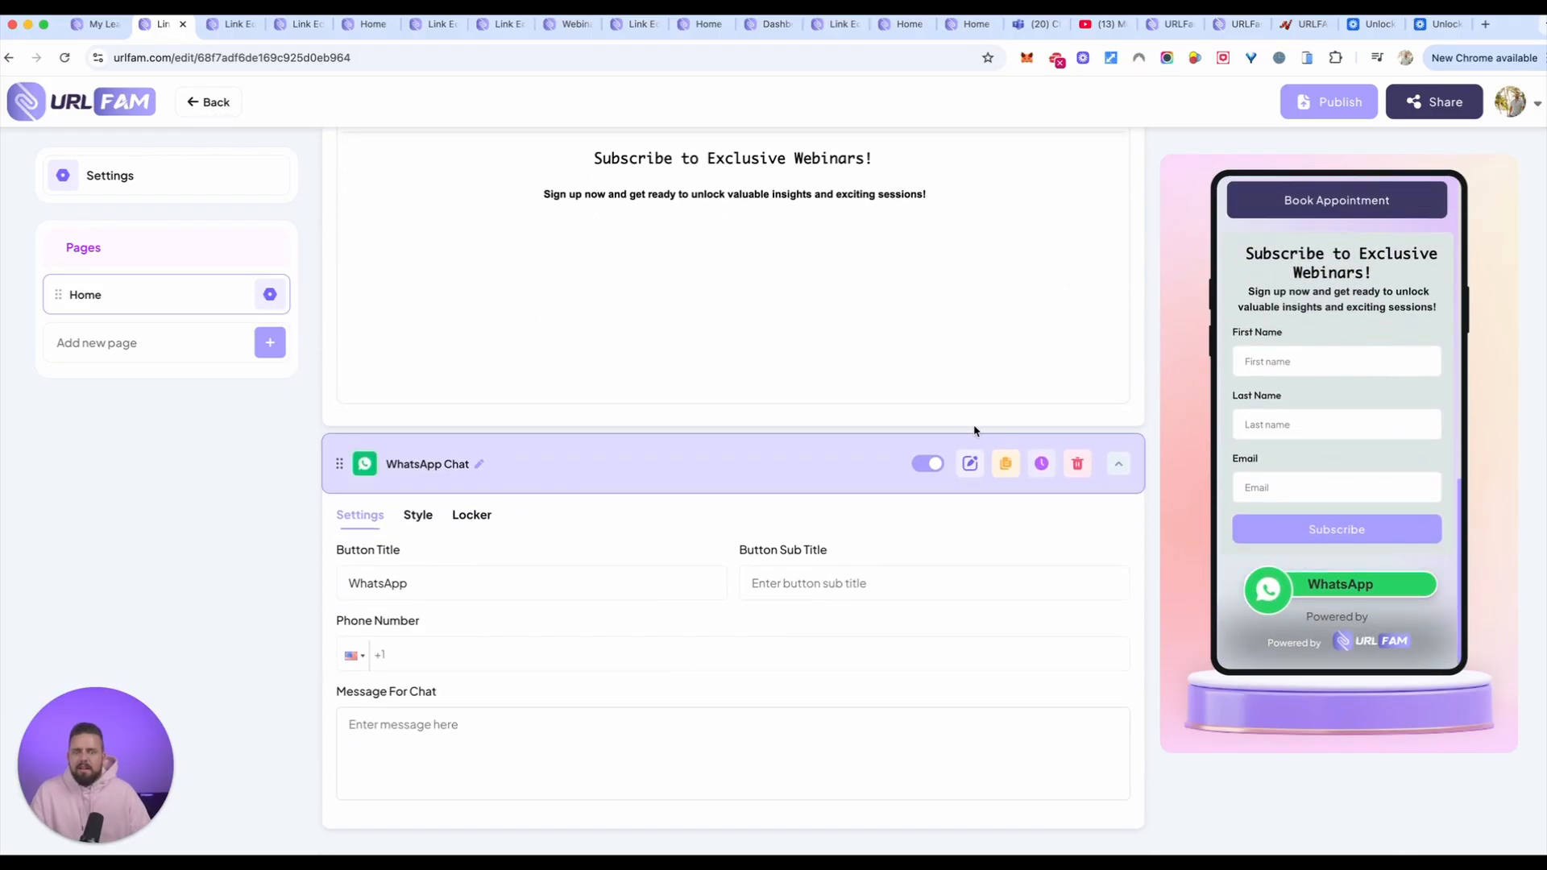
Step: Add a Paragraph element to the Home page
scroll(975, 431, up, 10)
click(1038, 252)
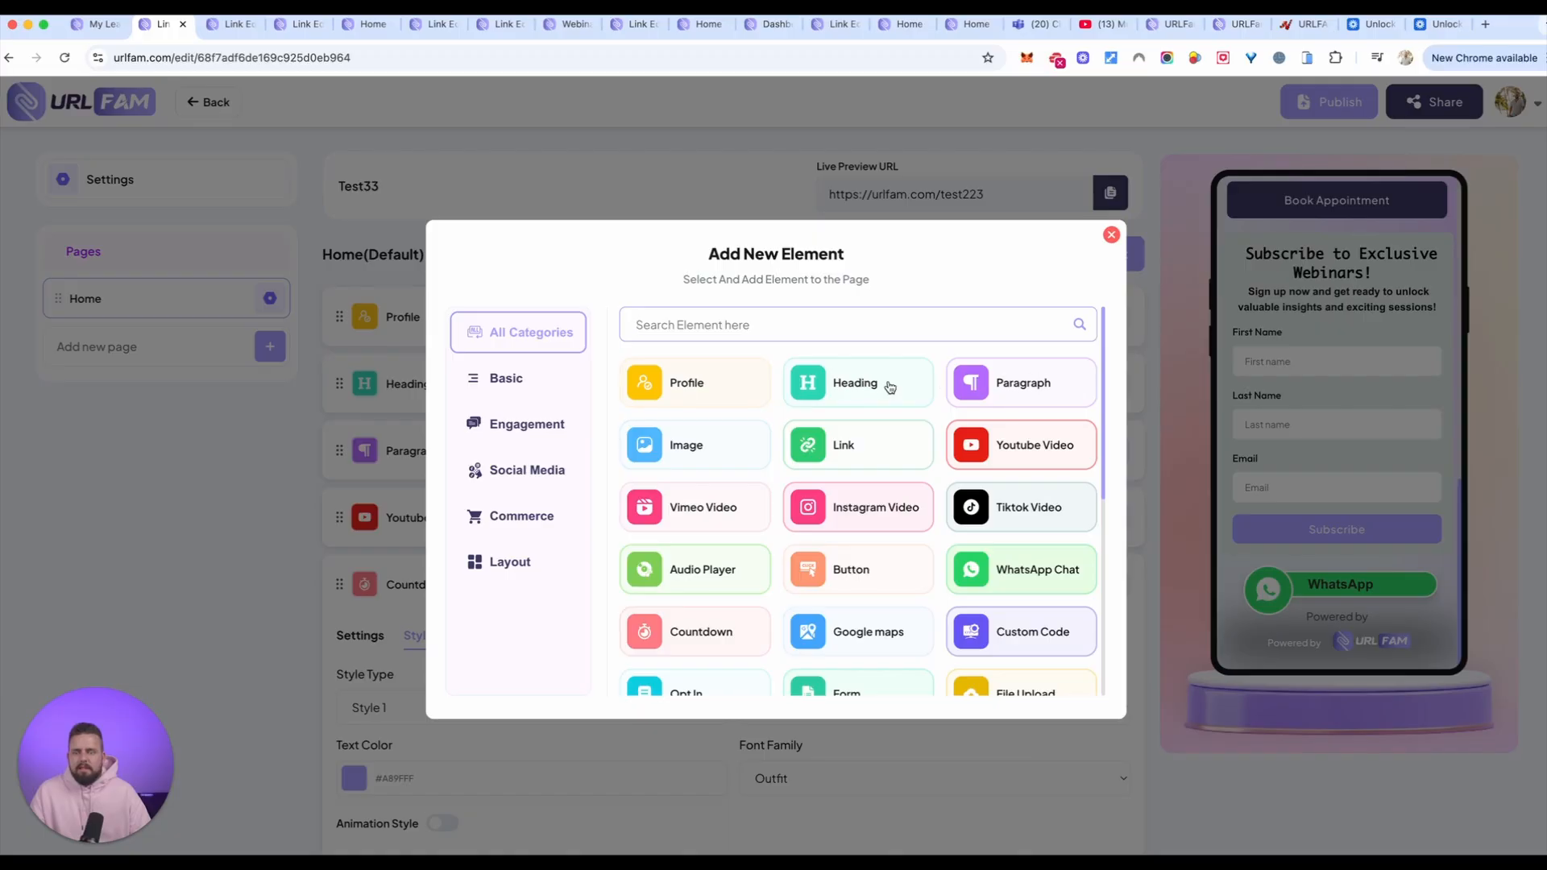
click(1025, 384)
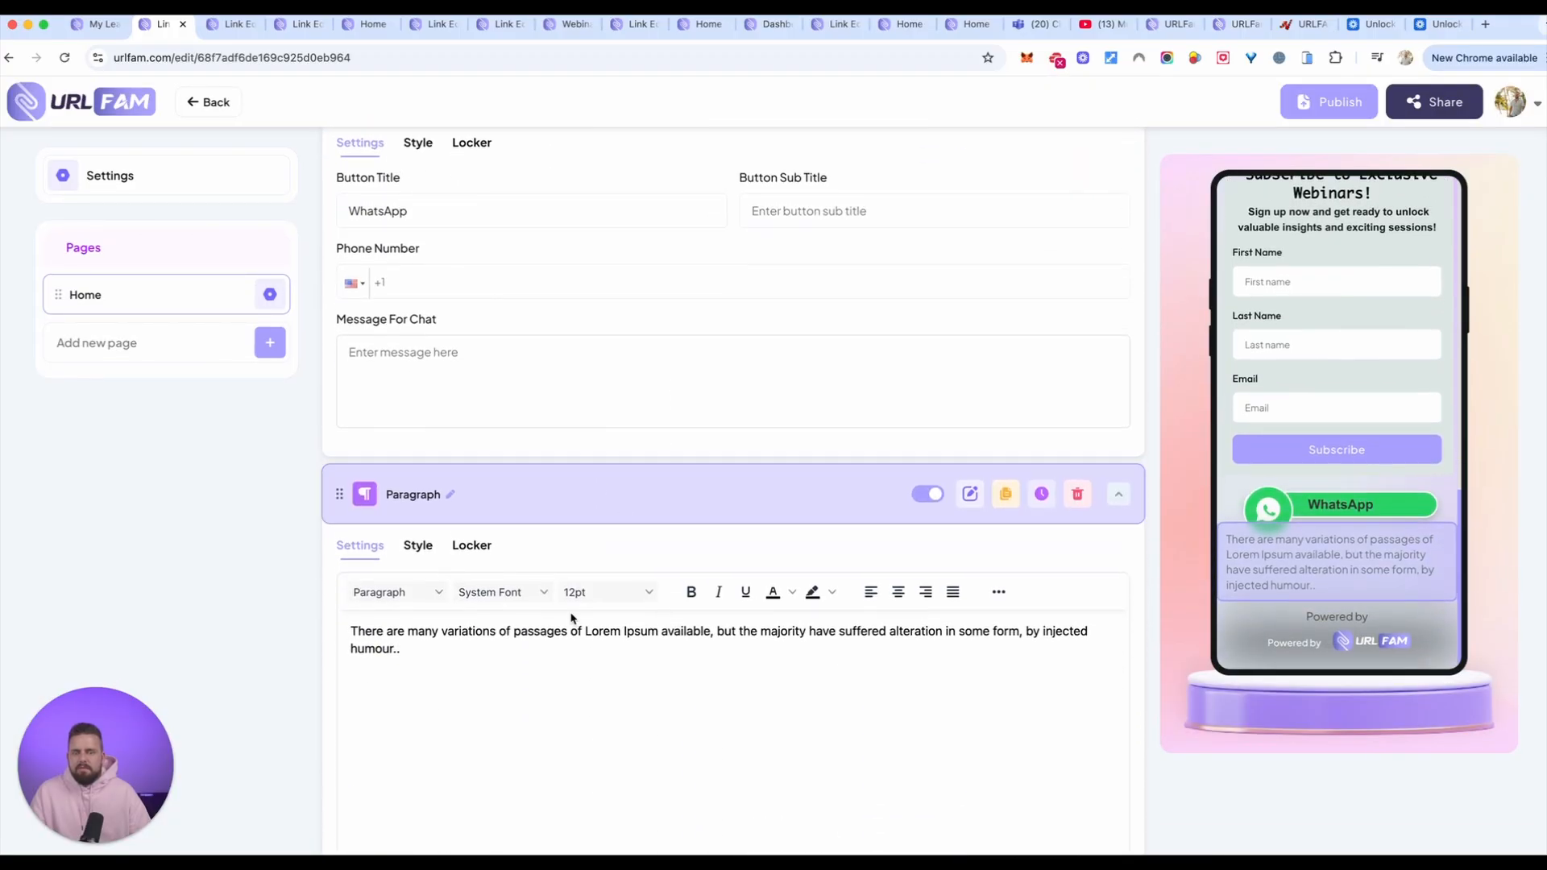
Step: Replace the new paragraph's text with "Got any questions? make sure to reach out directly to me on WHATSAPP for an INSTANT response RIGHT now."
triple_click(464, 573)
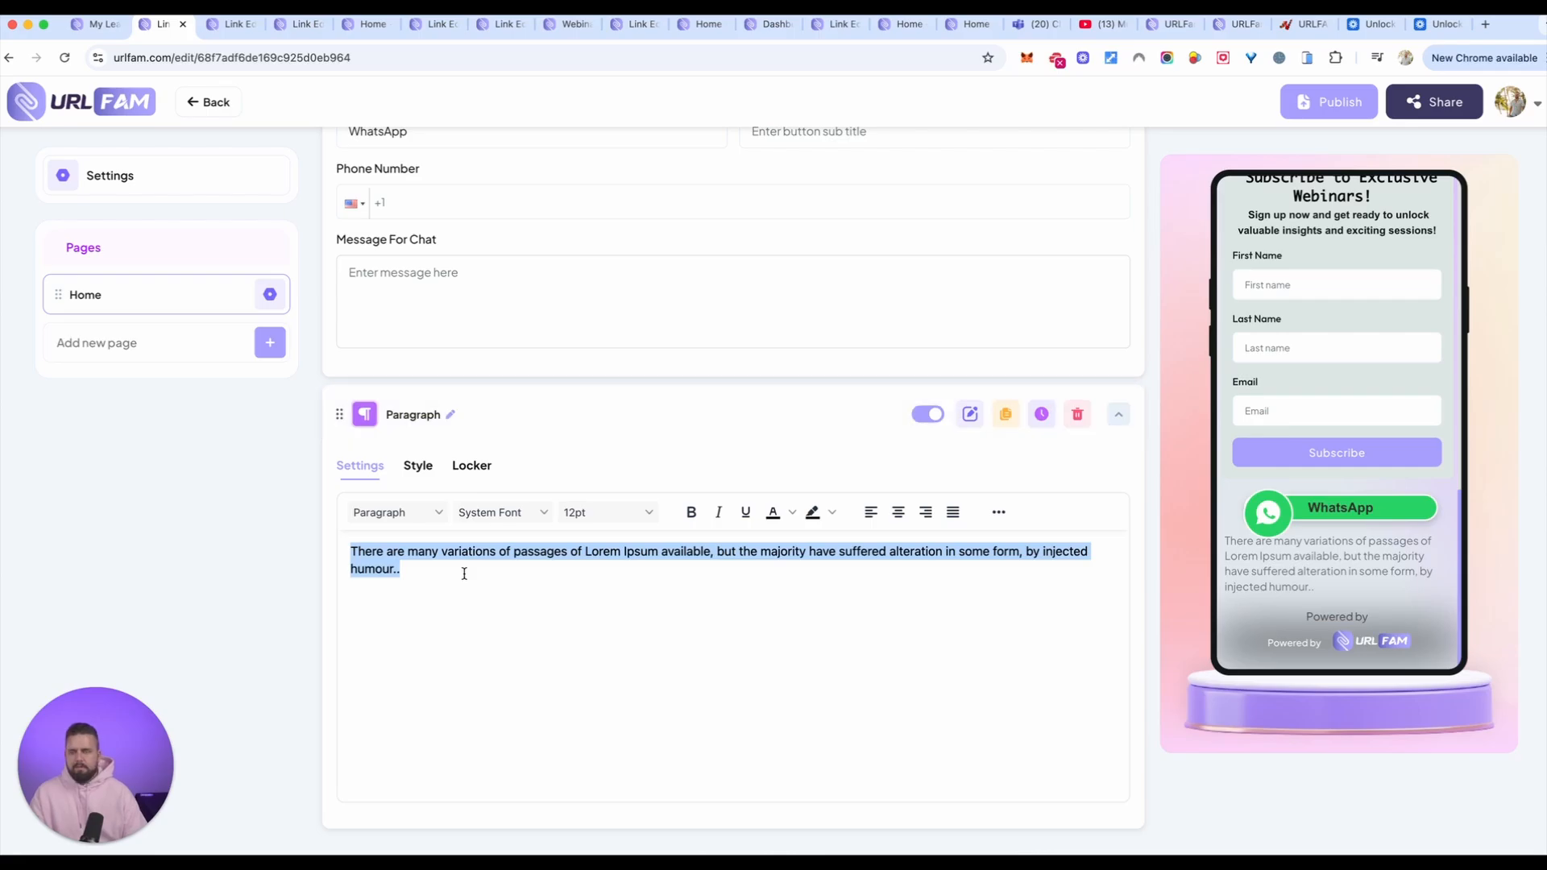
text(Did y)
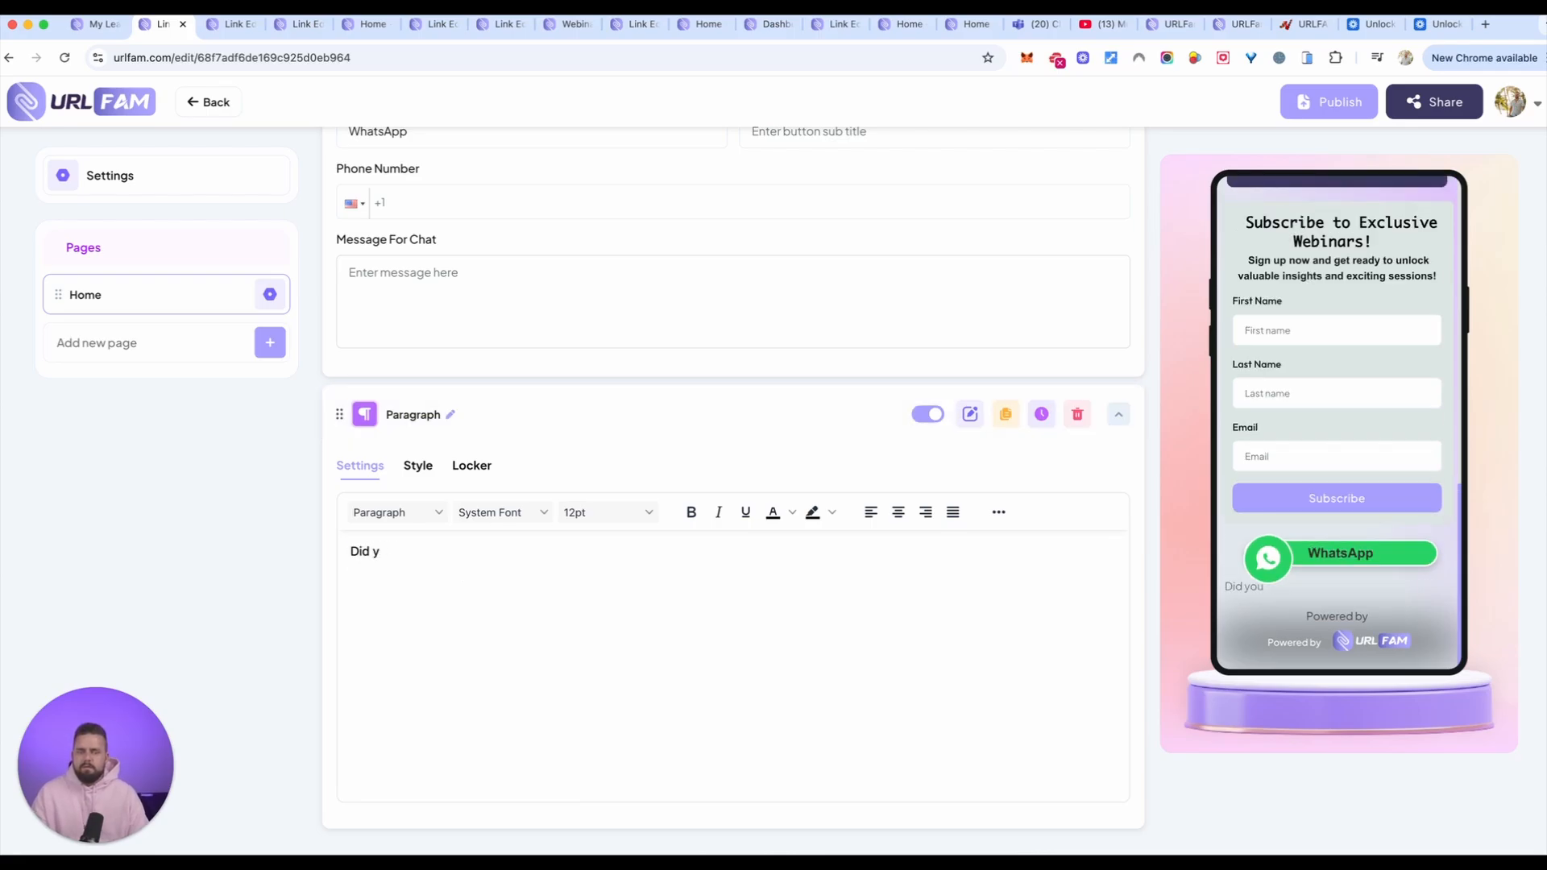
key(BackSpace)
key(BackSpace)
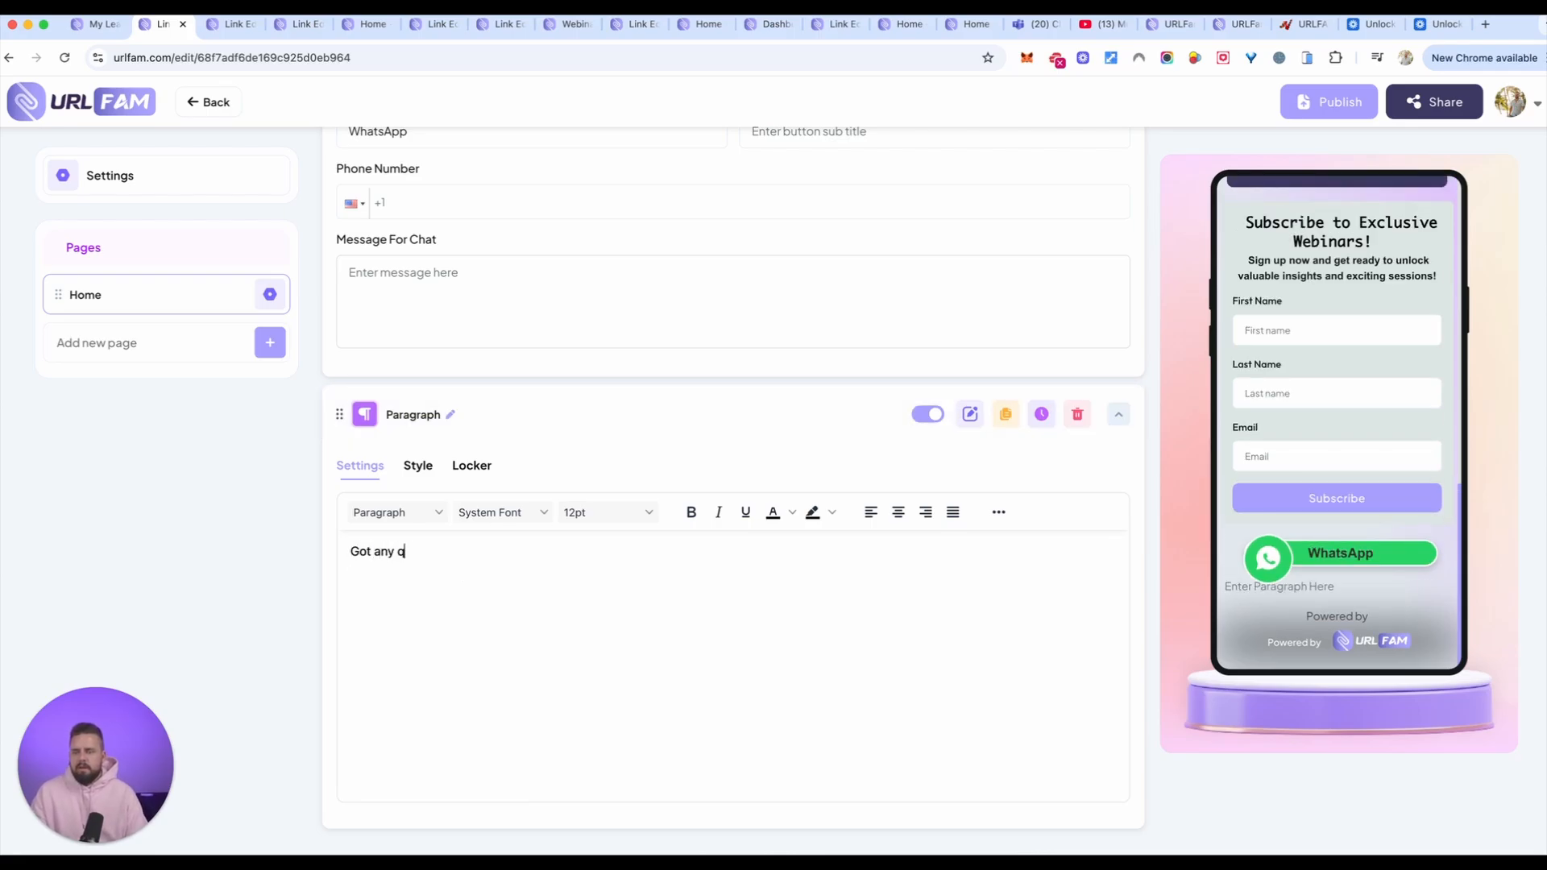
text(Got any questions? make sure)
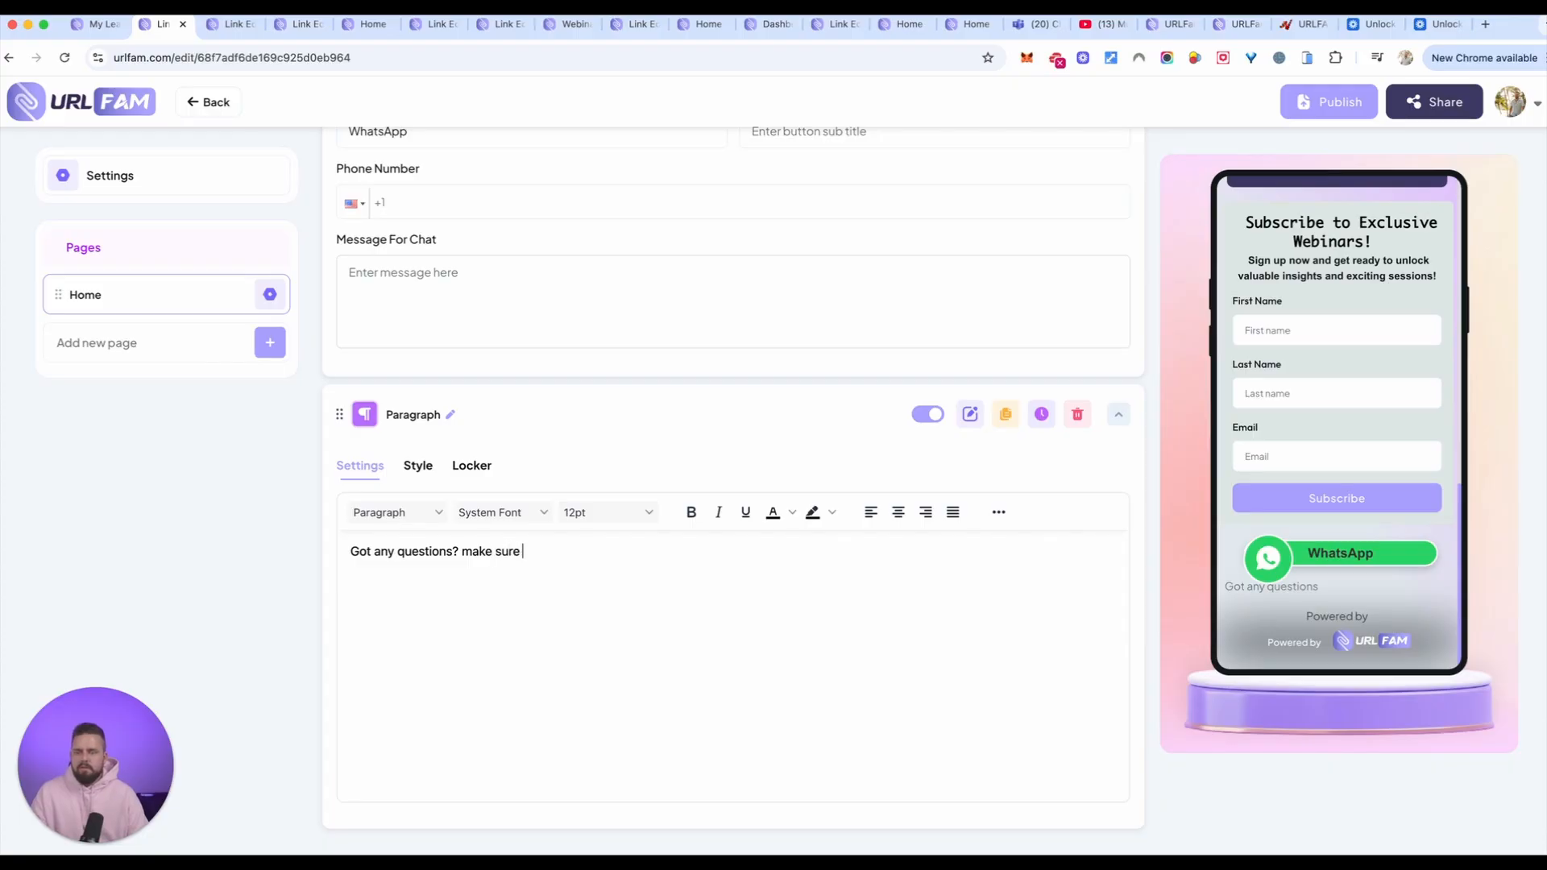
text( to reach out direct)
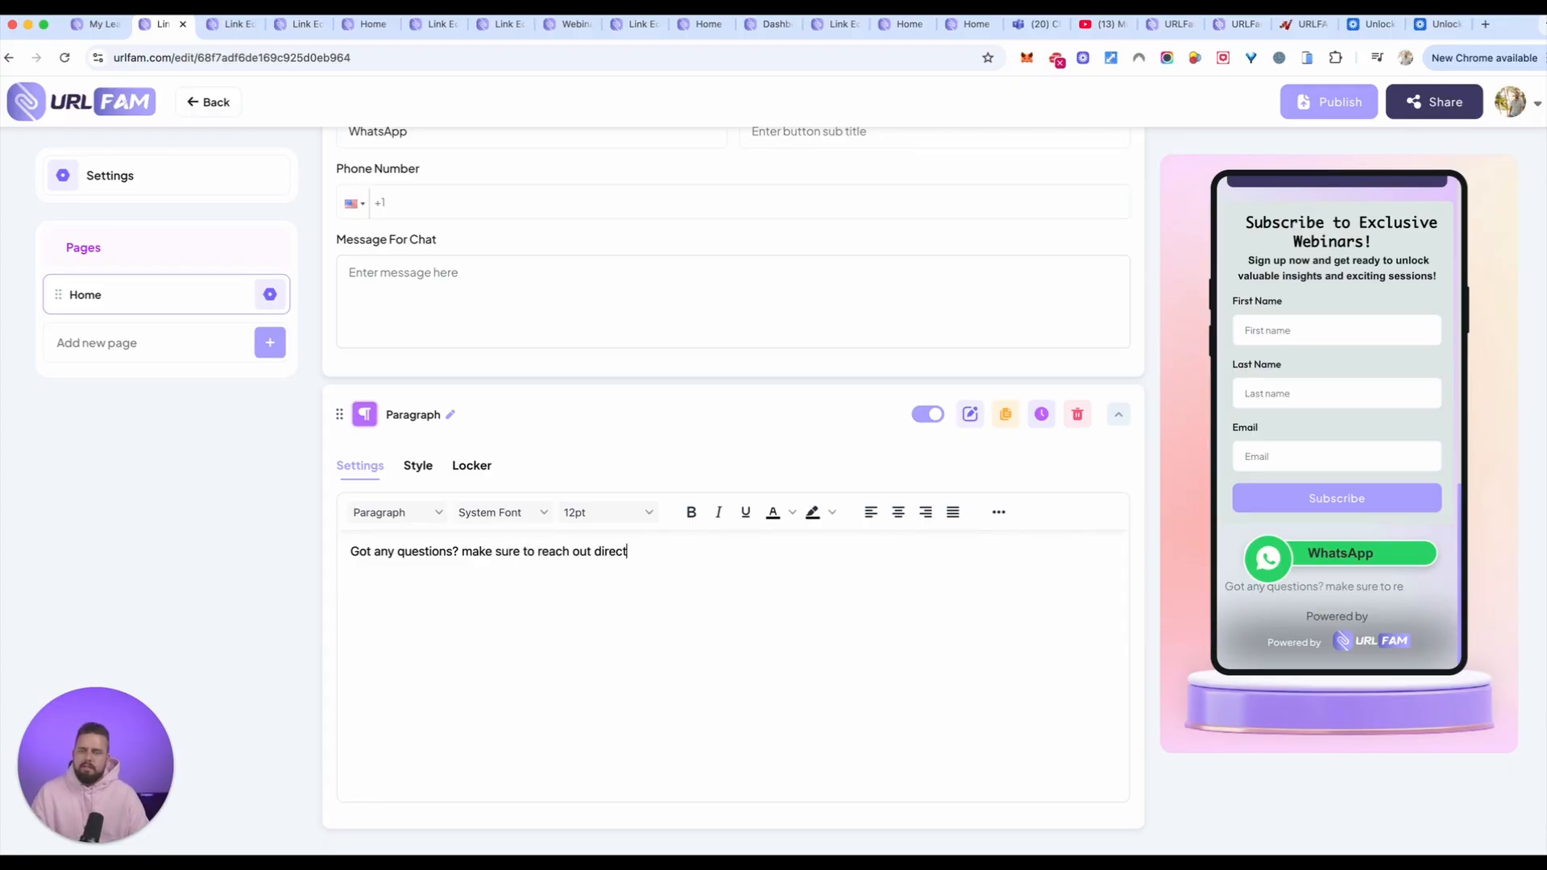
text(ly to me on WHATSAPP for an INSTANT respo)
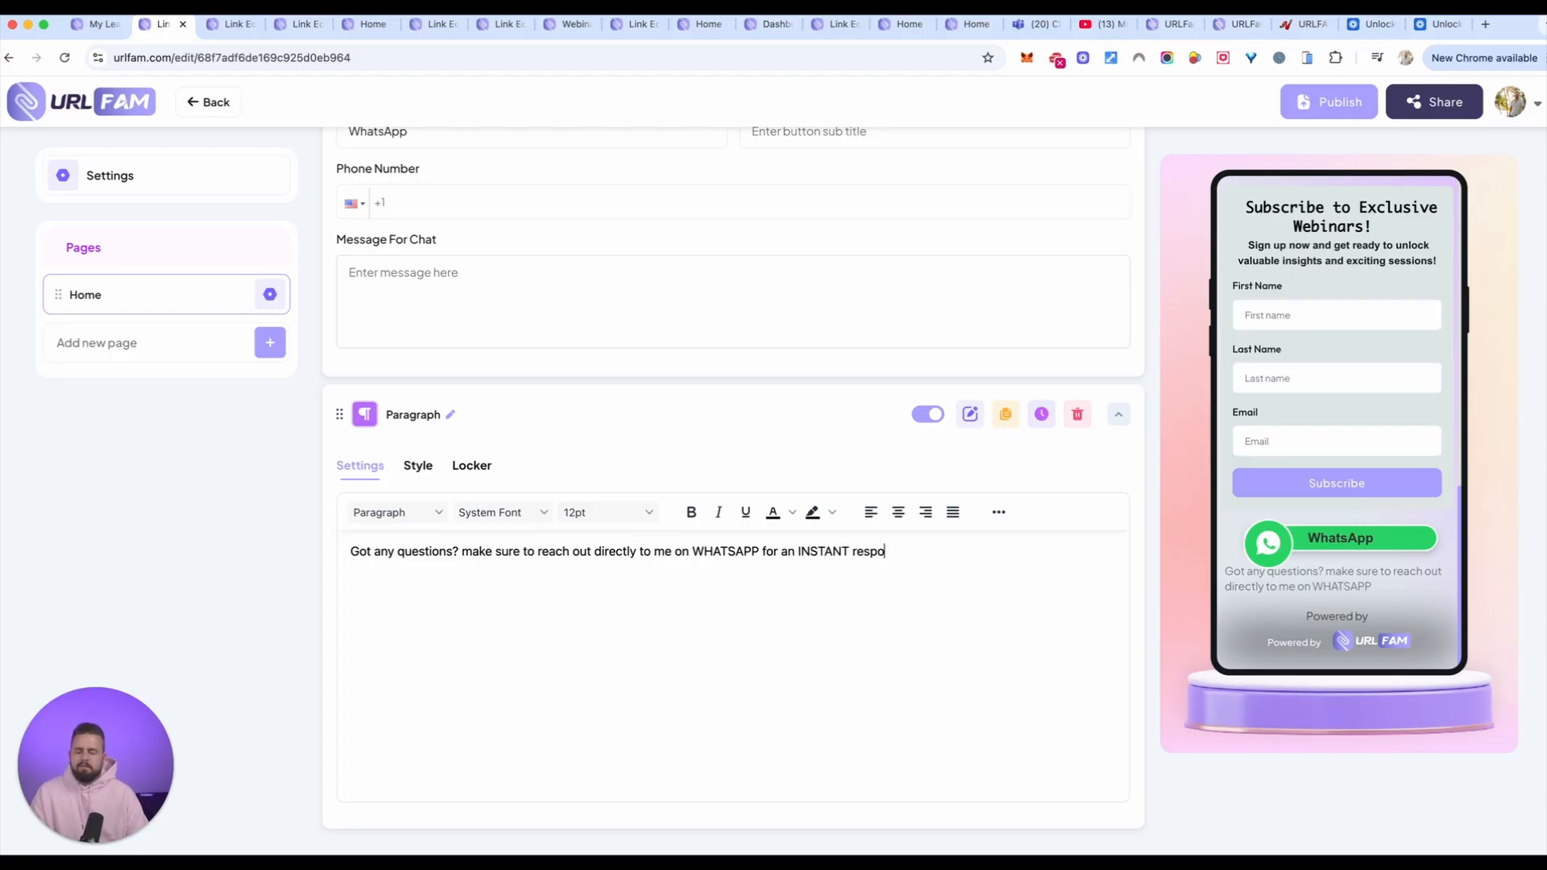
text(nse RIGHT now.)
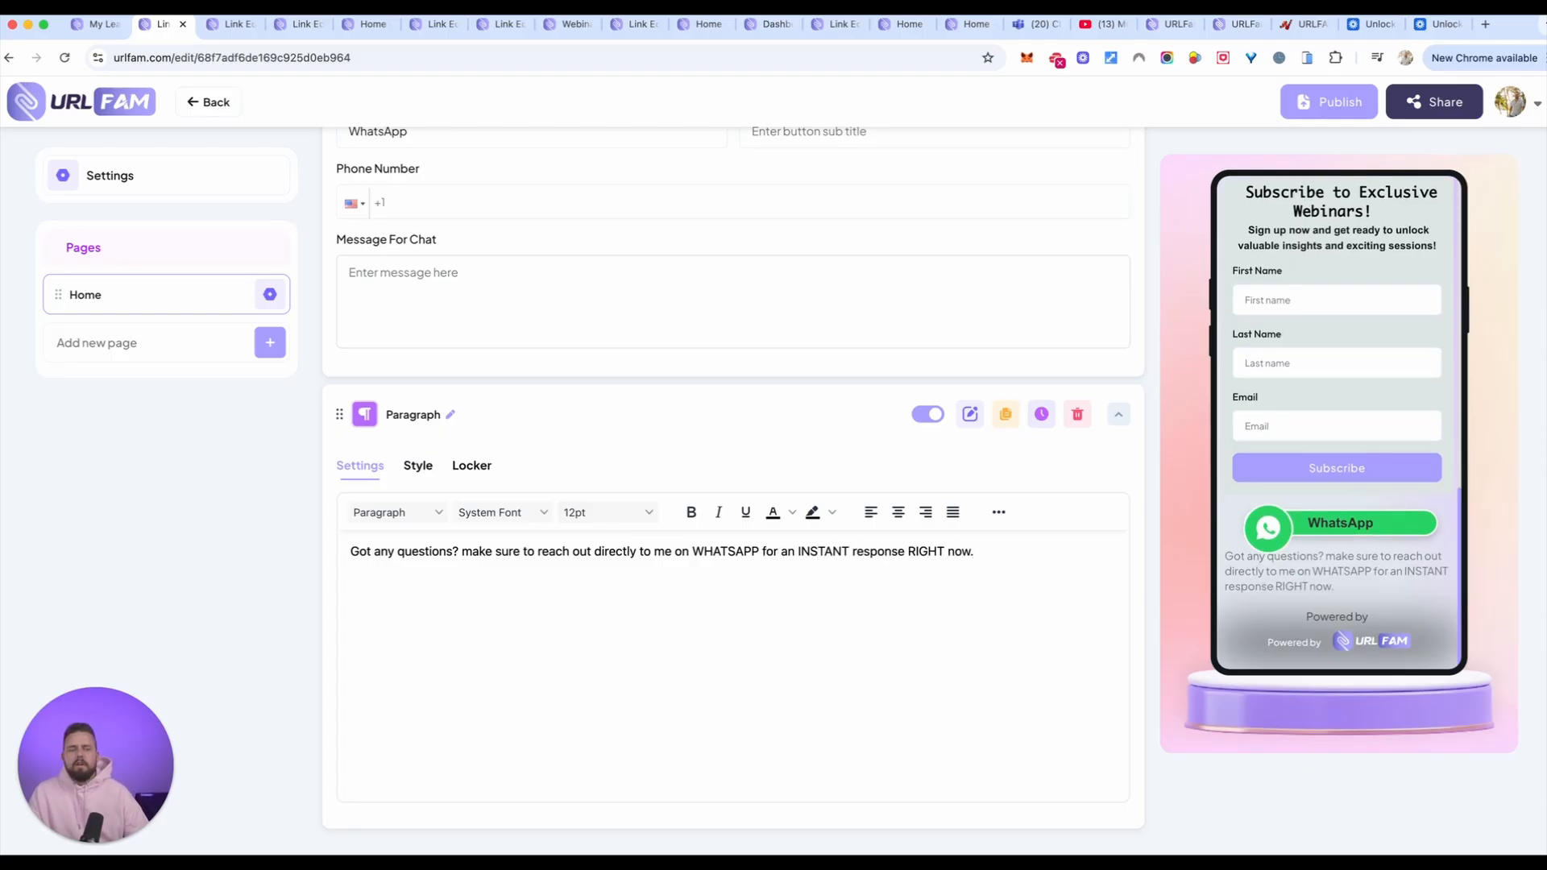
Step: Format the whole WhatsApp paragraph as bold, centered blue text with a yellow highlight
drag(1014, 554, 345, 552)
key(ctrl+b)
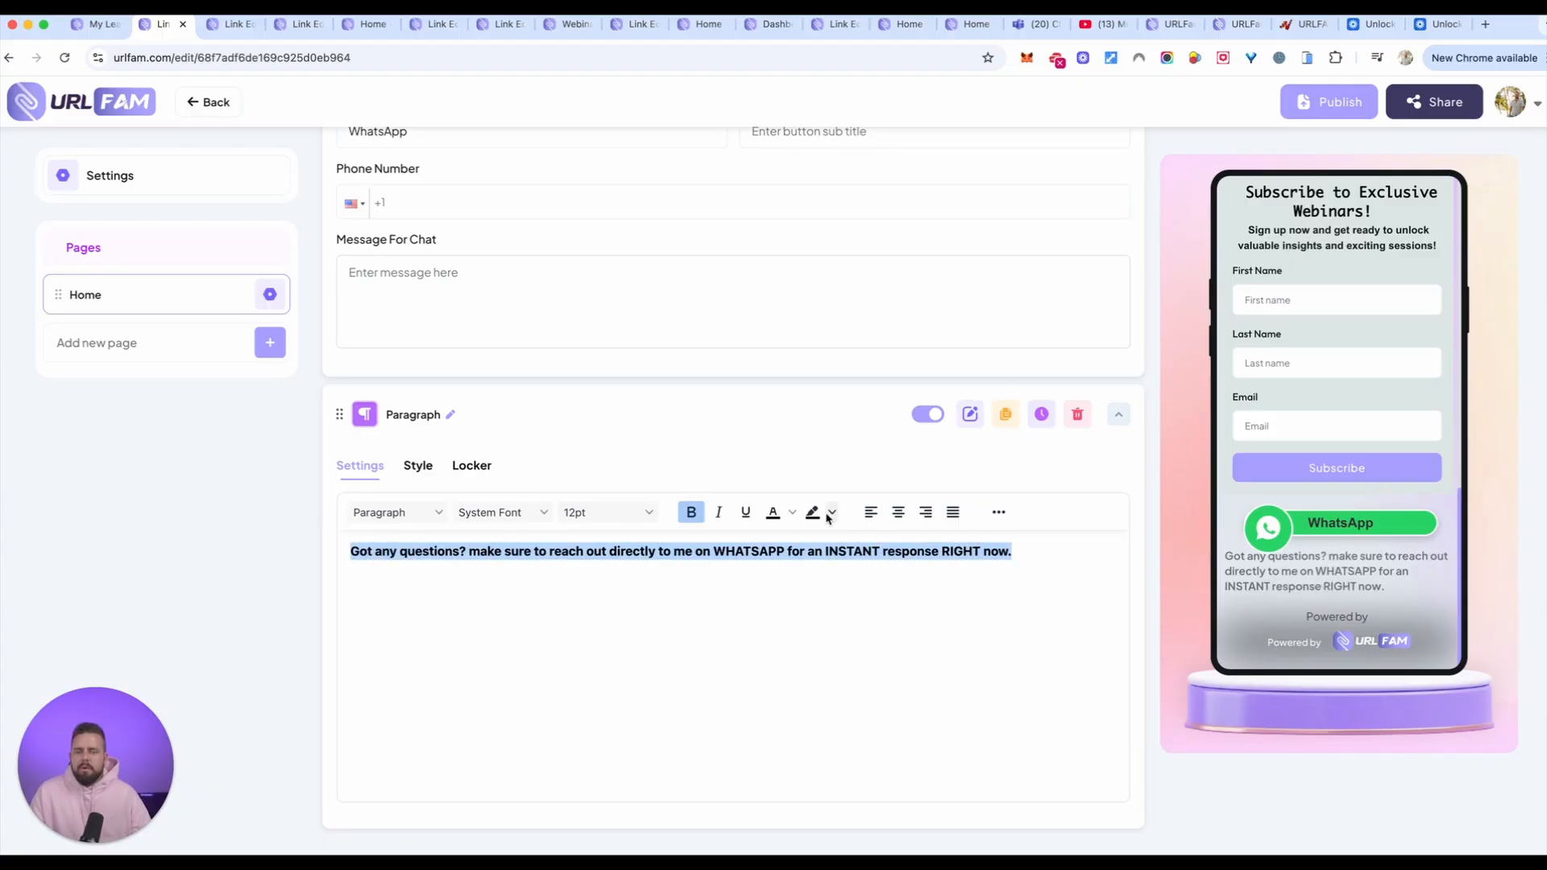
click(831, 513)
click(836, 556)
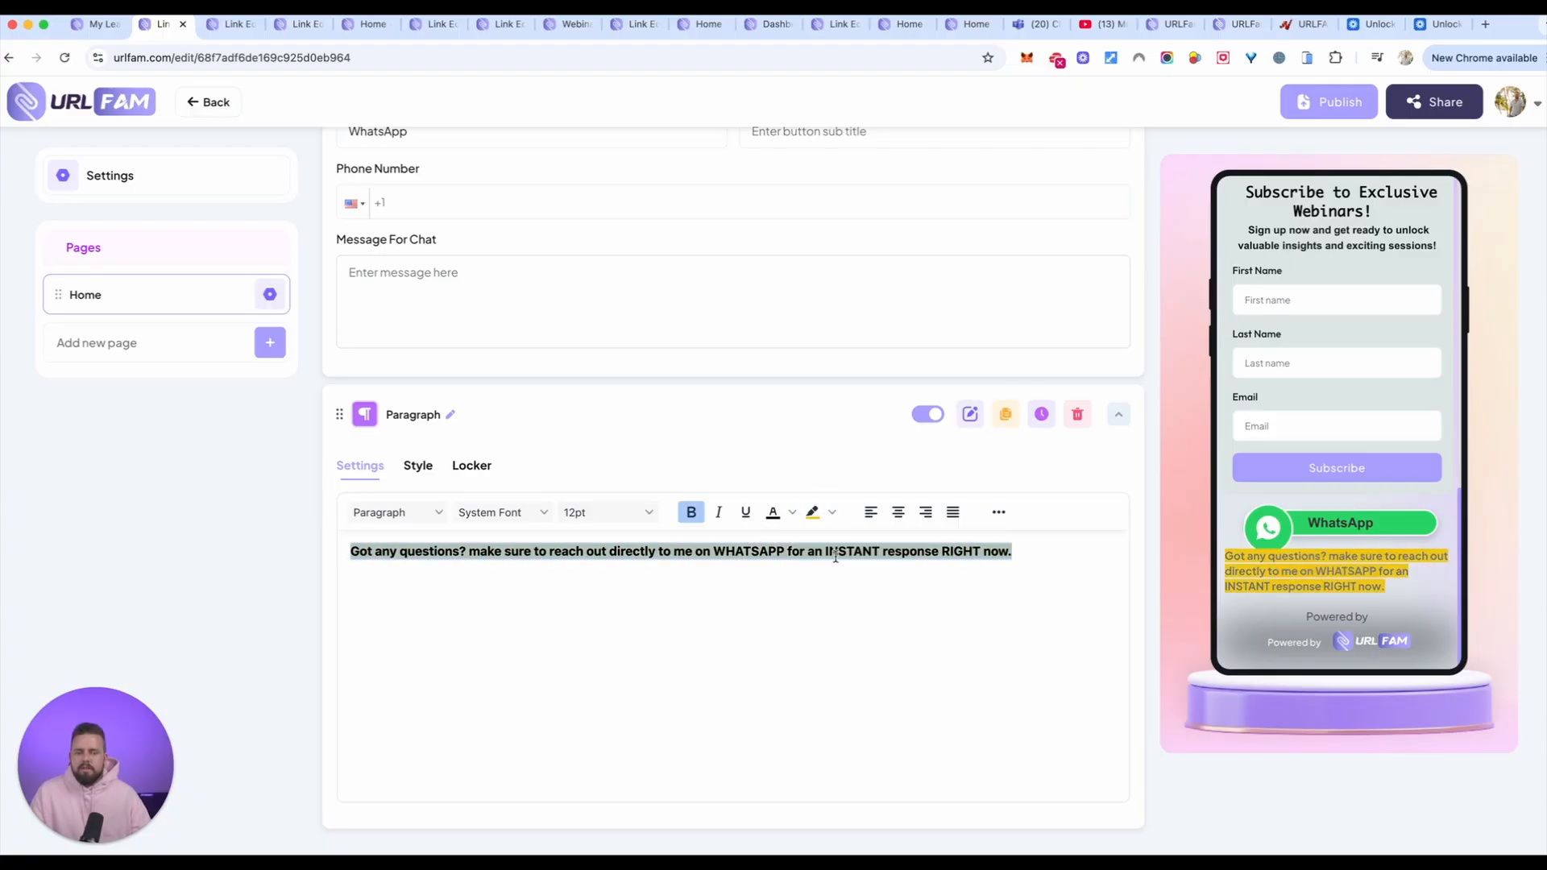
click(792, 512)
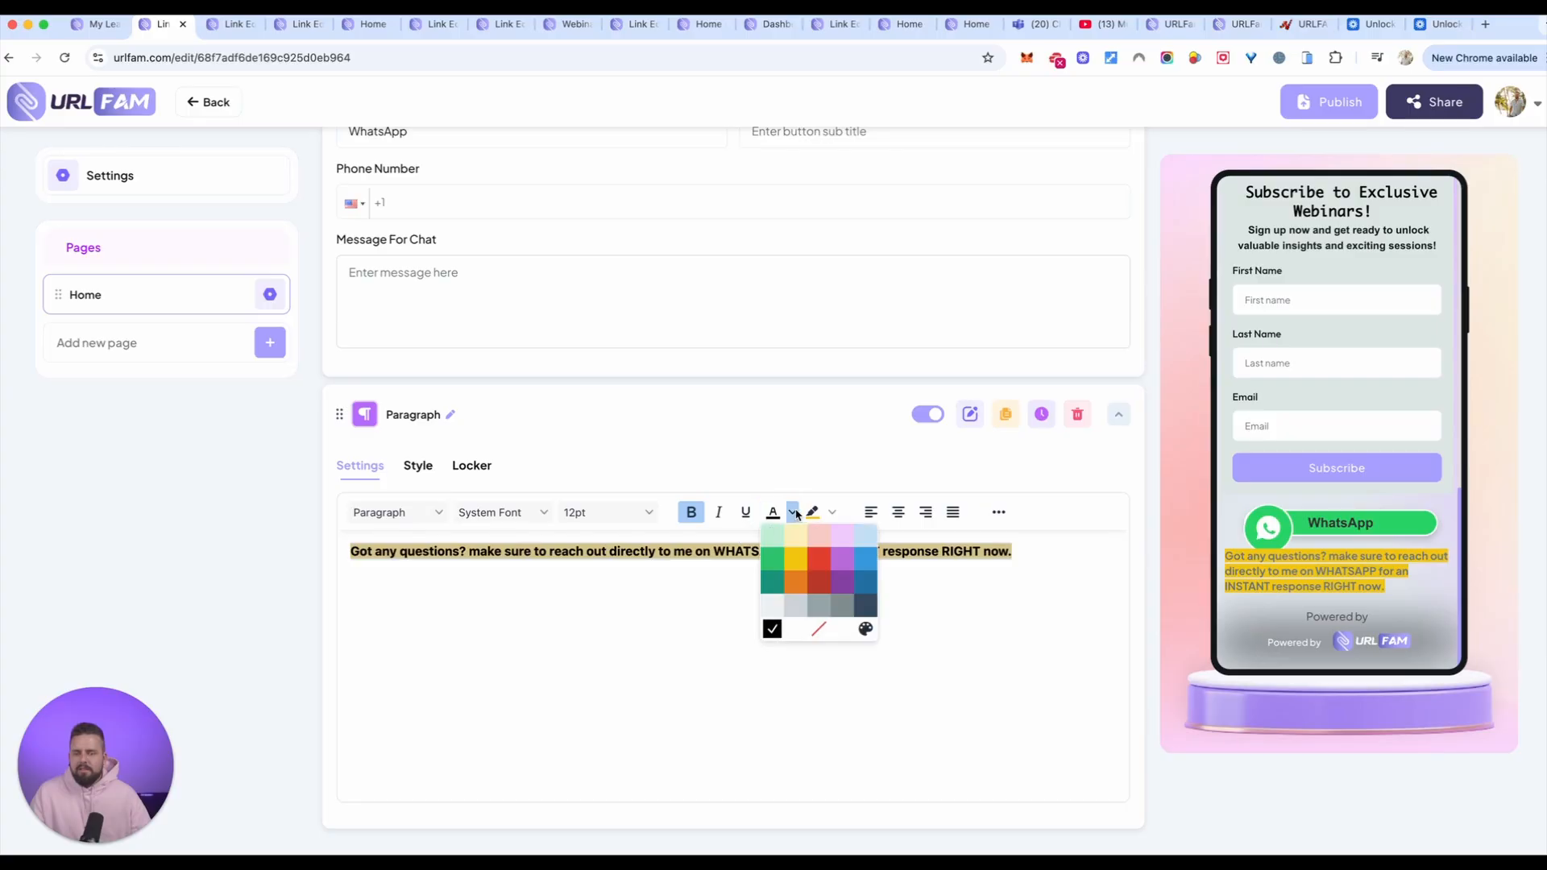
click(864, 558)
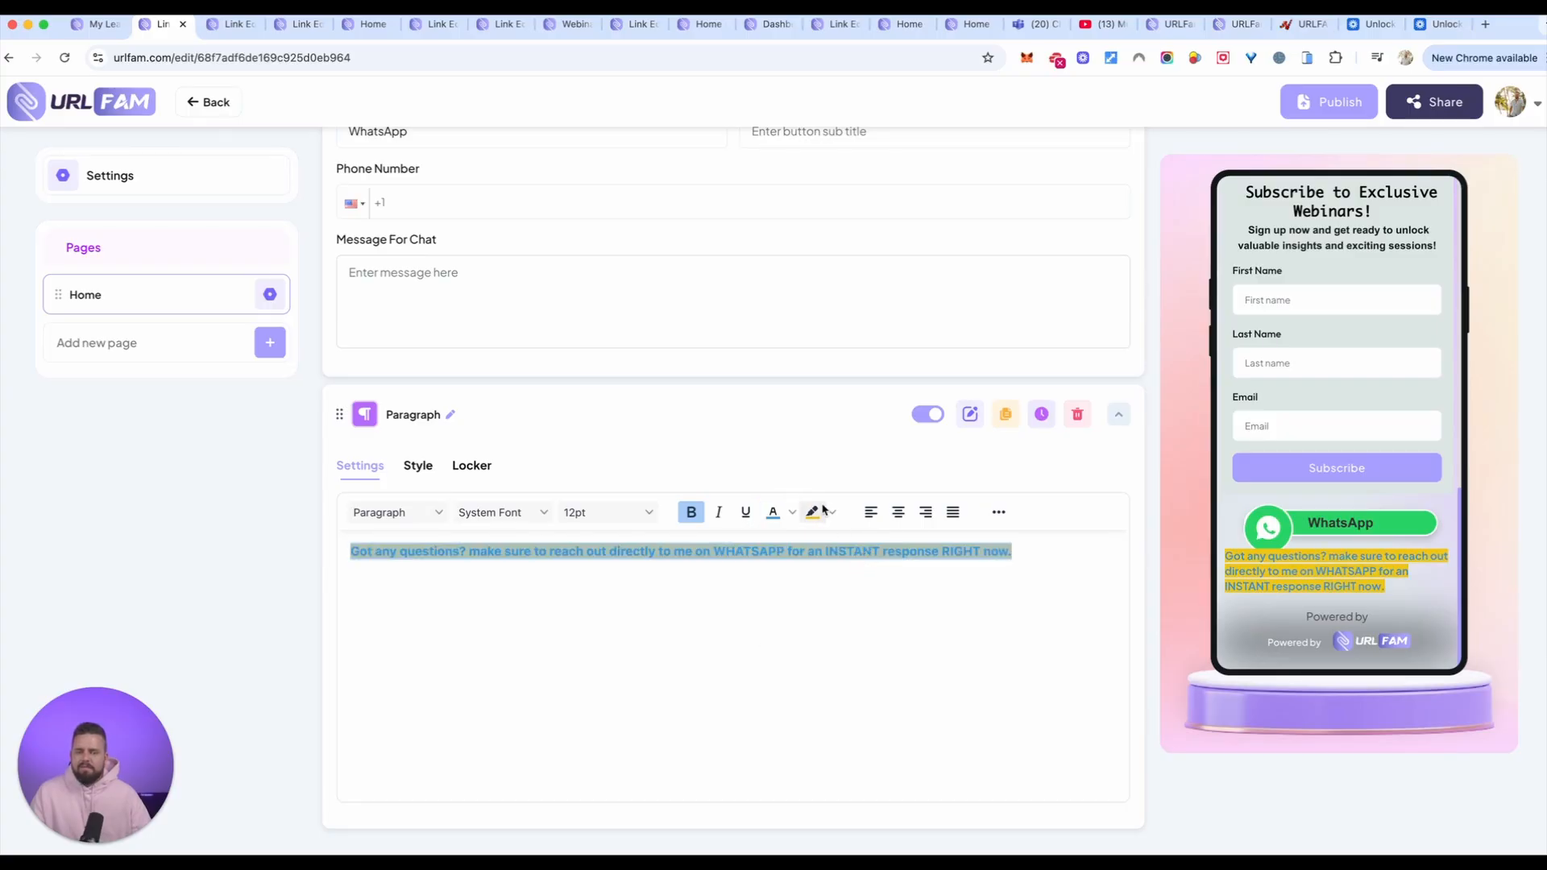
click(898, 512)
click(856, 605)
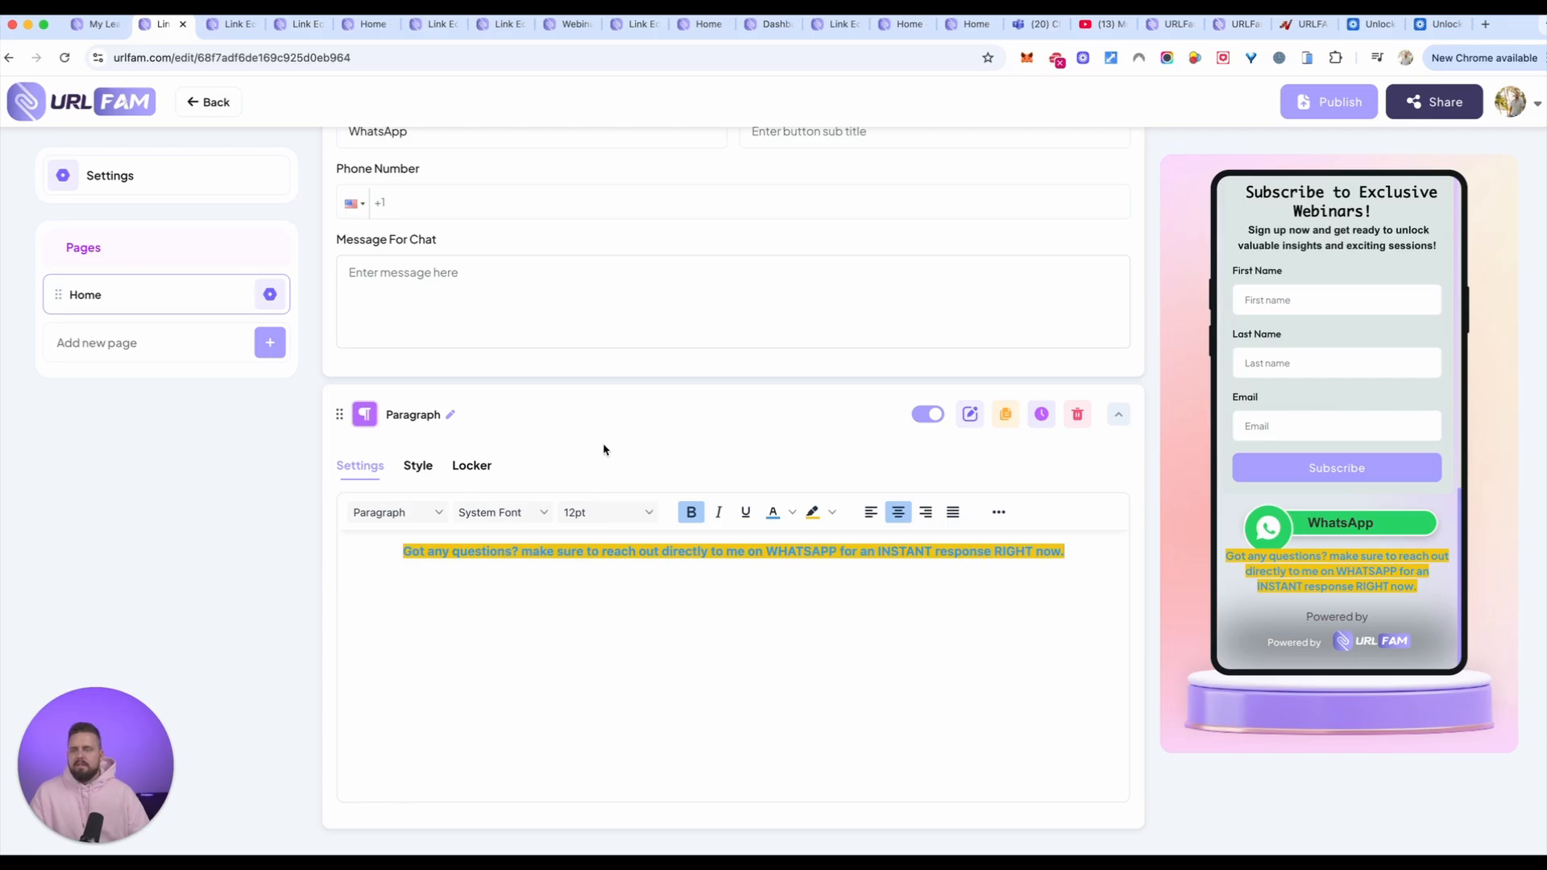
Step: Move the highlighted Paragraph element above the WhatsApp Chat element and check the order in the preview
scroll(341, 413, up, 2)
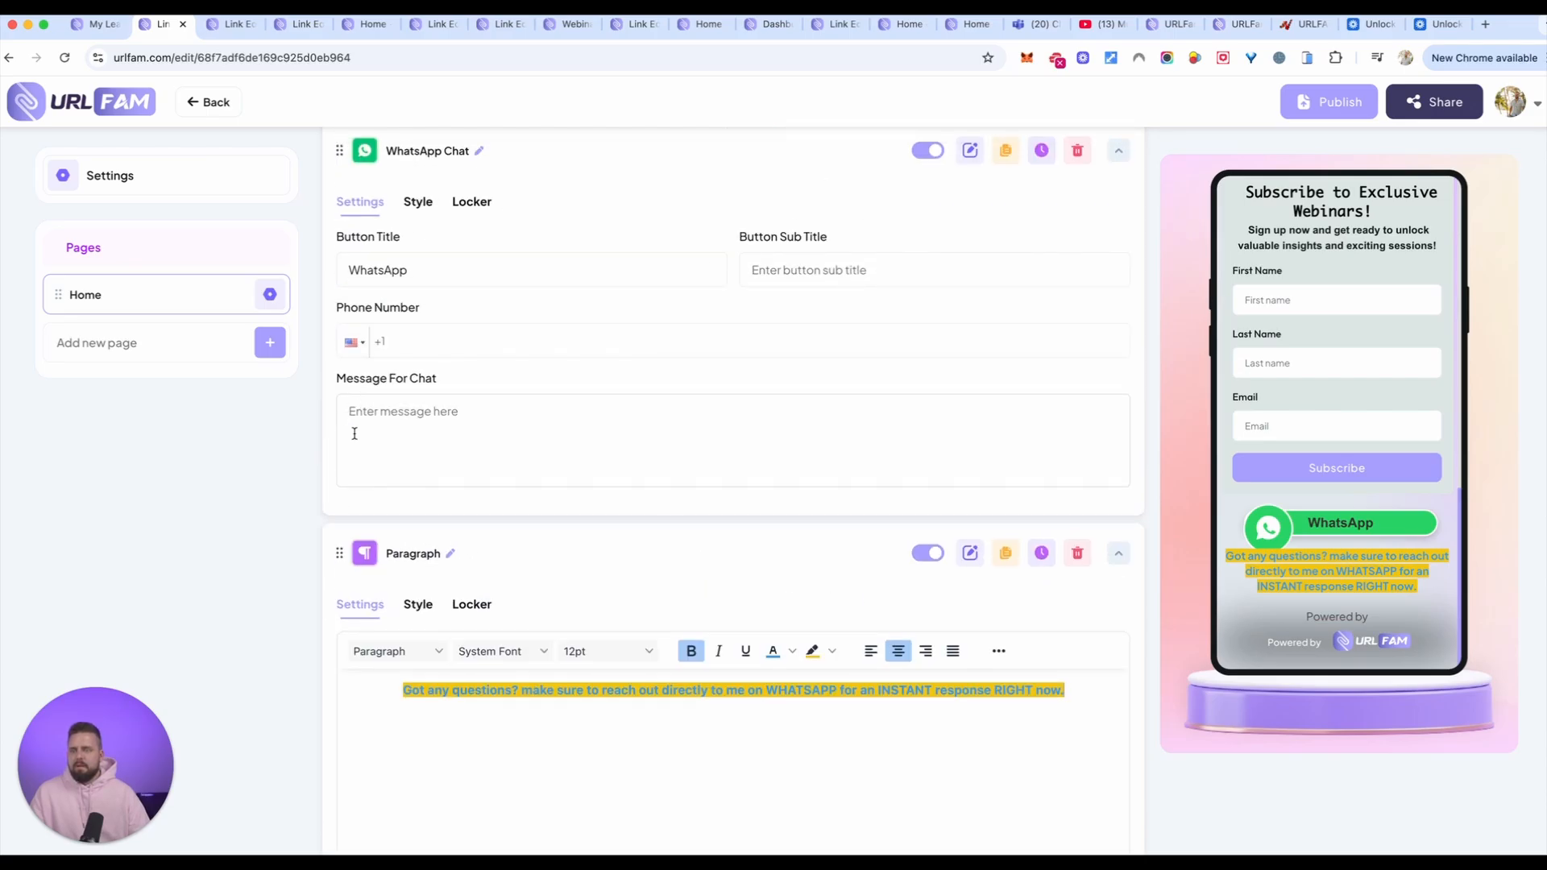
drag(342, 553, 338, 242)
scroll(1196, 441, down, 2)
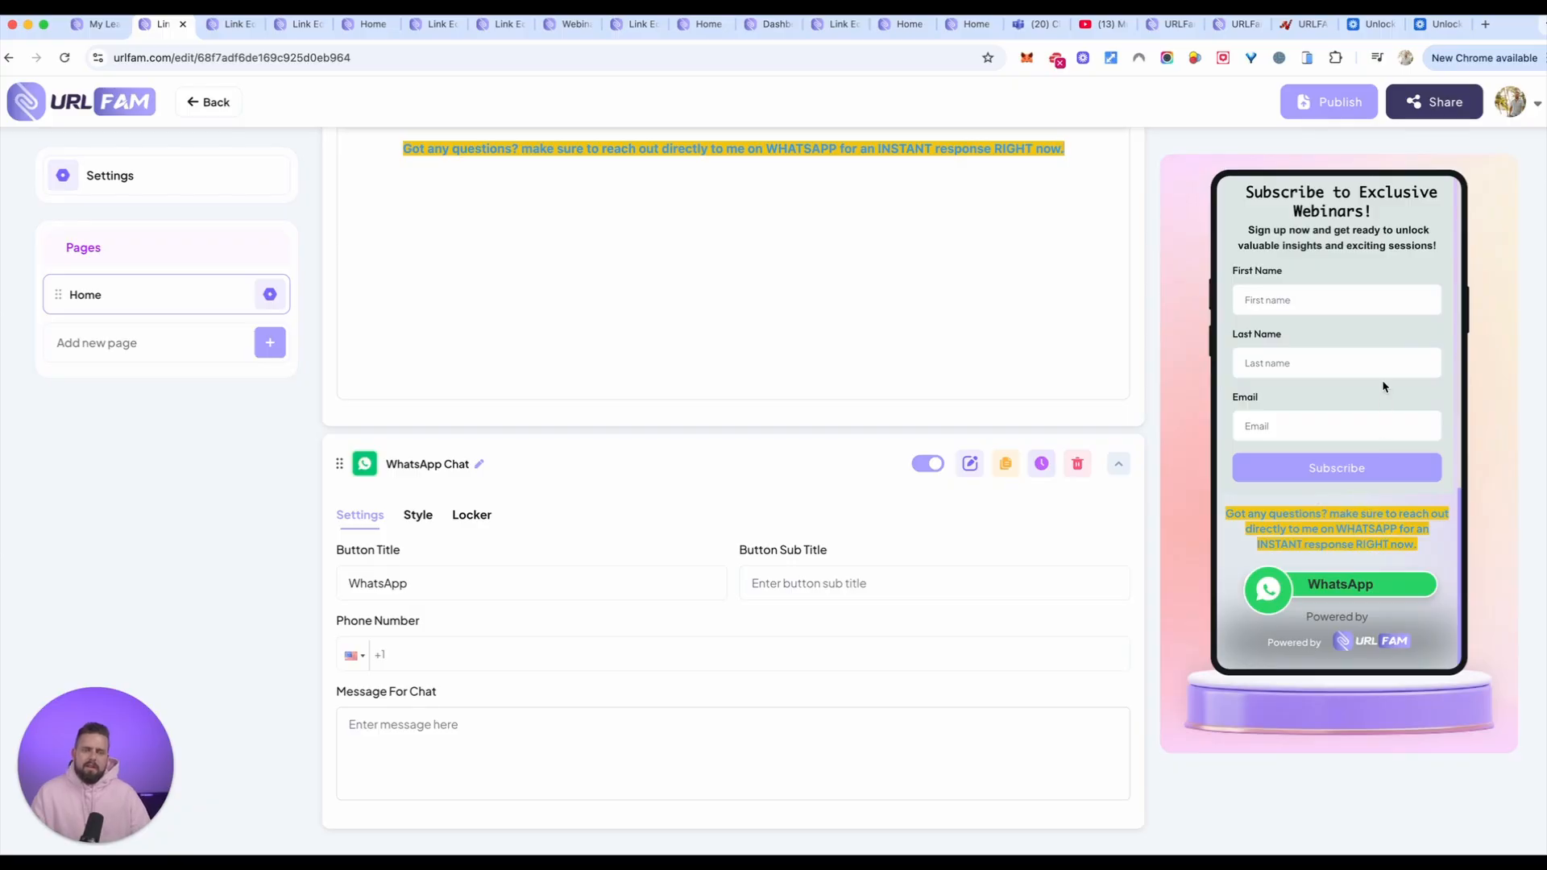
scroll(1381, 379, up, 10)
scroll(1381, 377, down, 15)
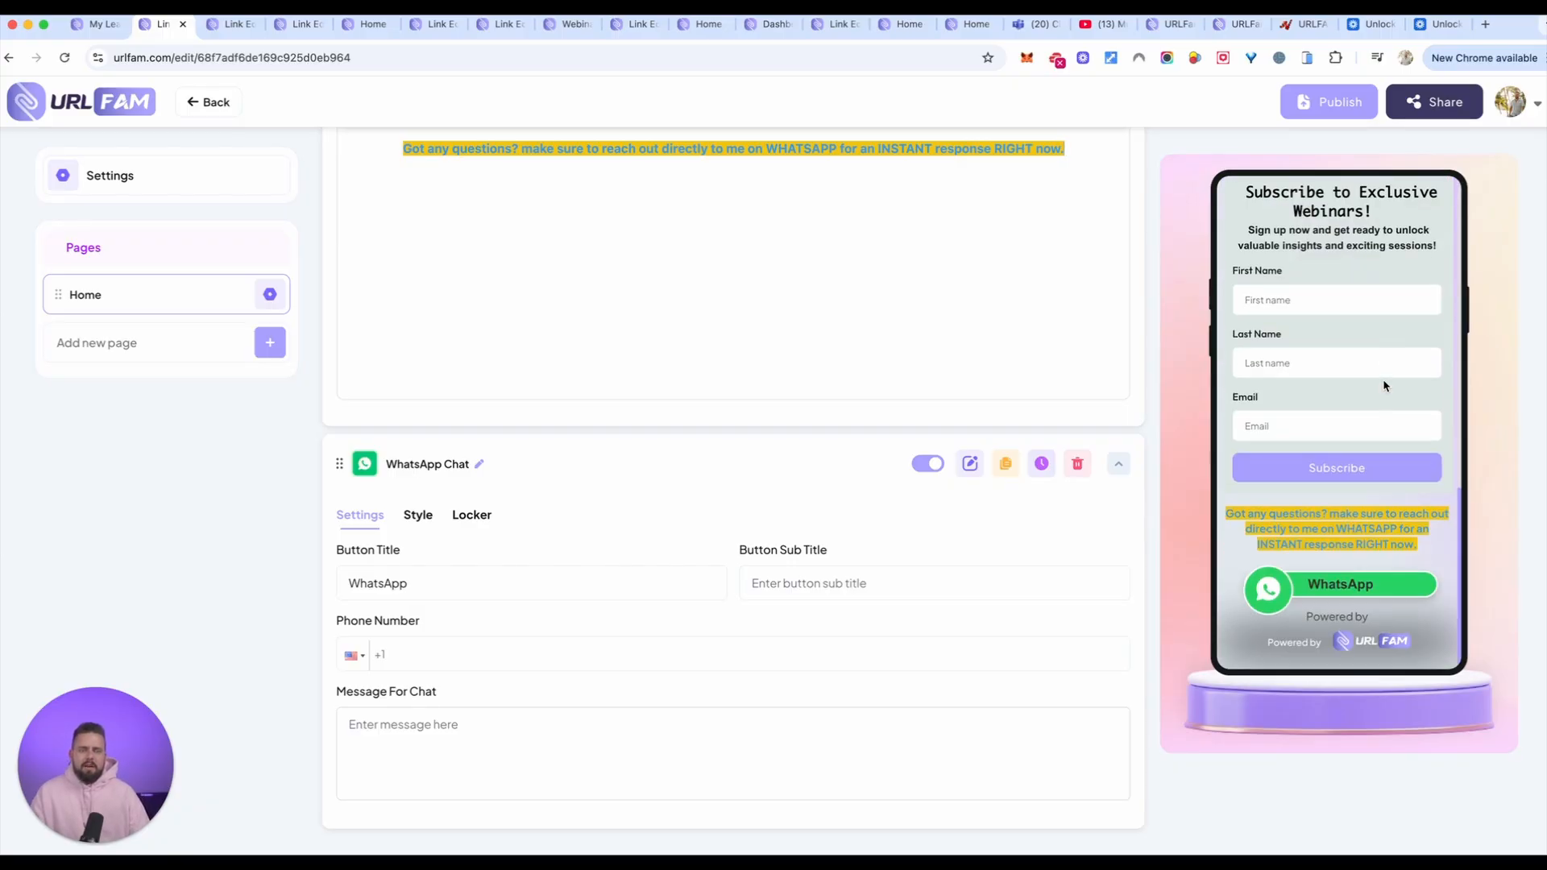
Step: Browse the available elements and add a Form element to the Home page
scroll(1047, 394, up, 10)
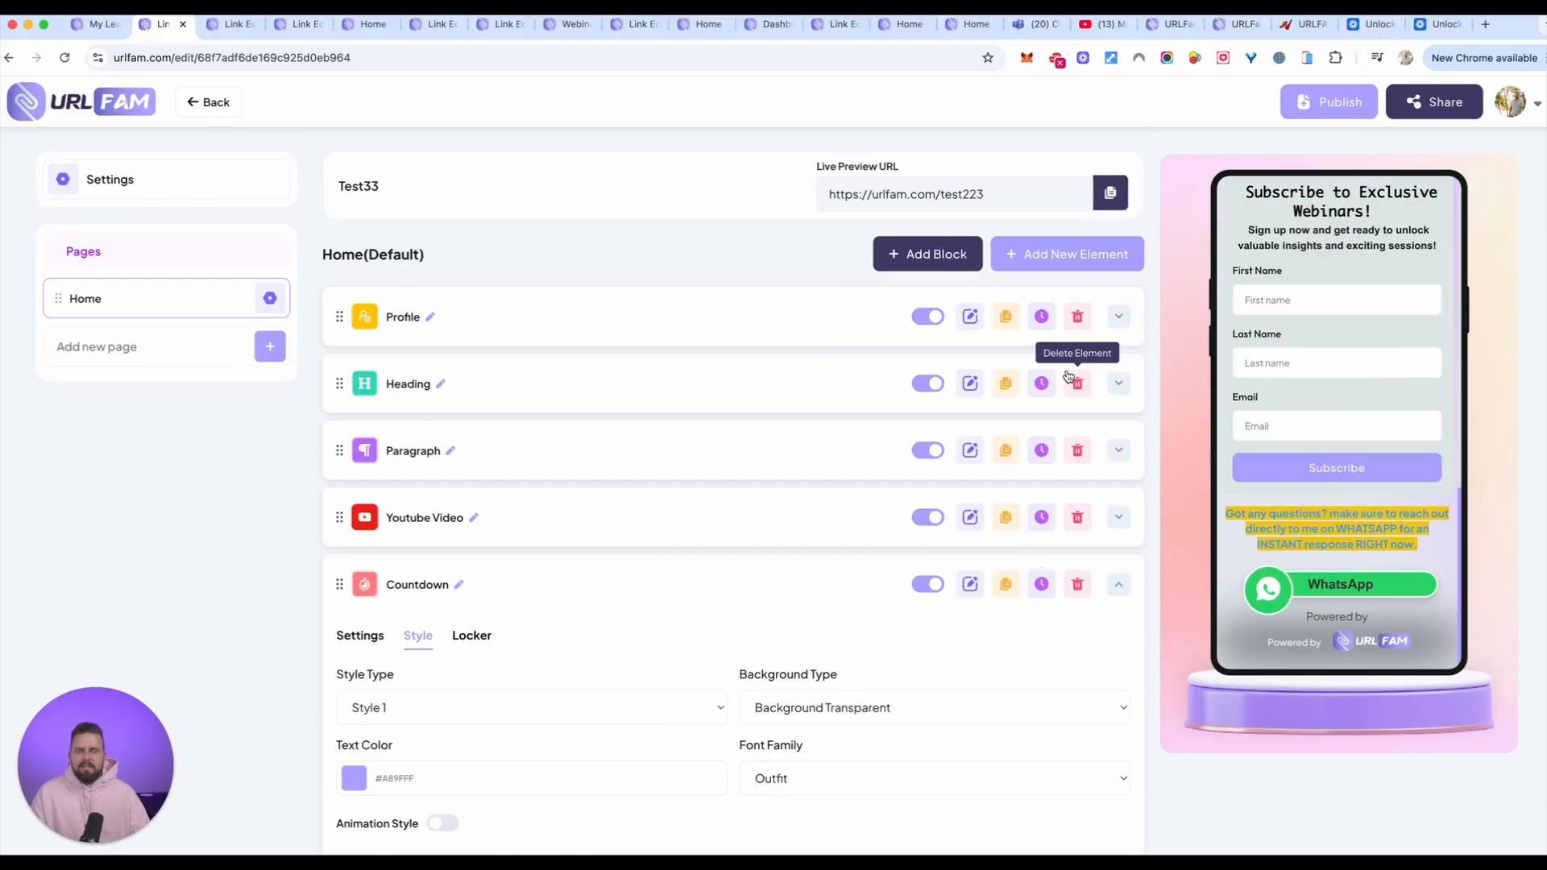
click(1050, 262)
scroll(808, 540, down, 2)
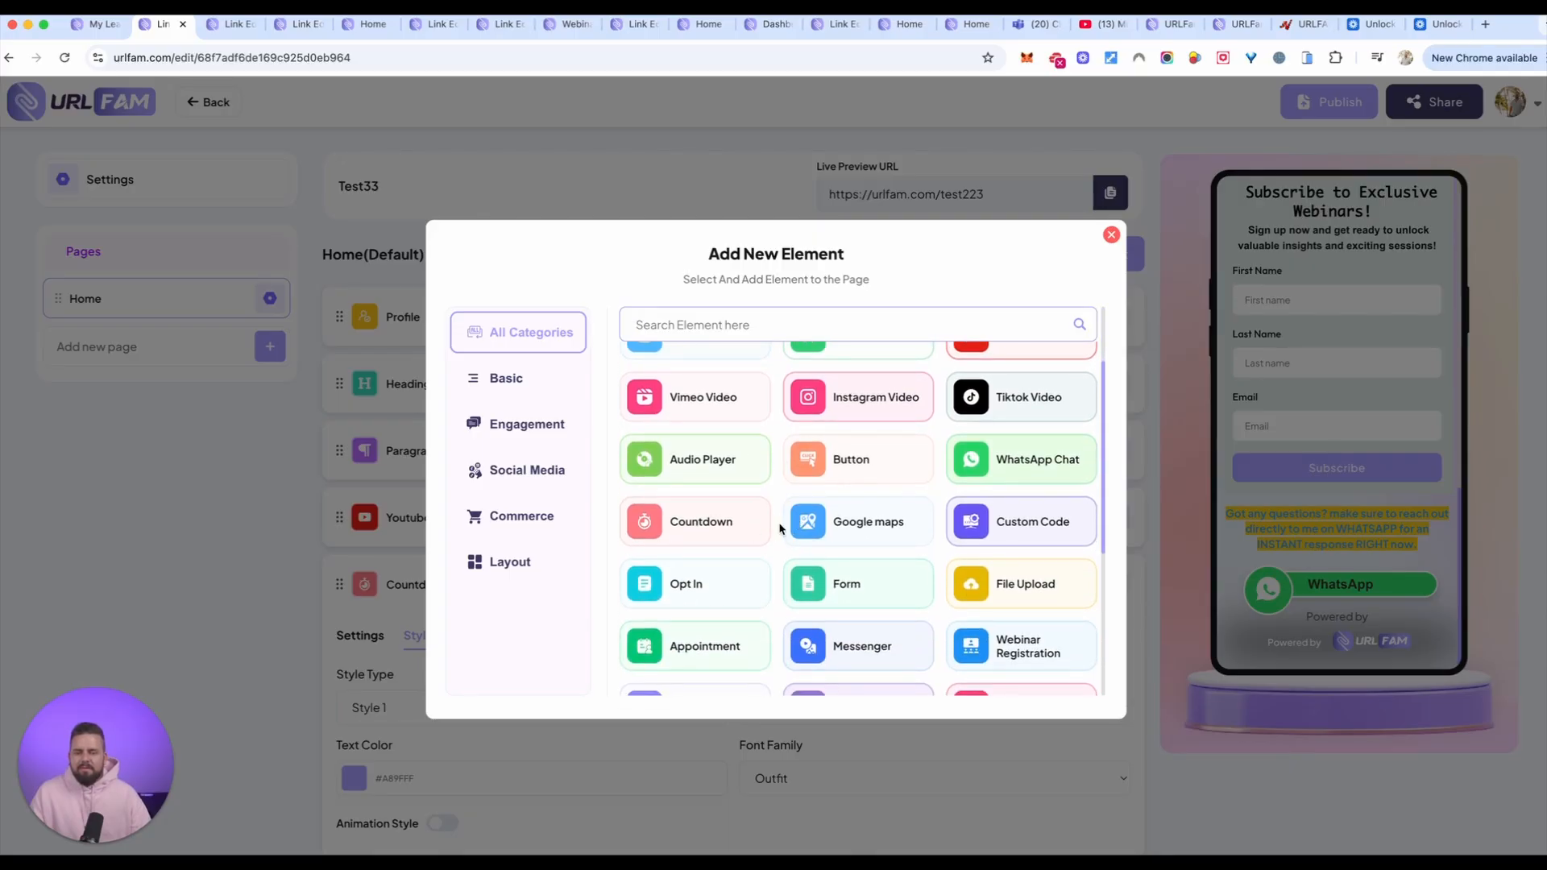
scroll(795, 568, down, 2)
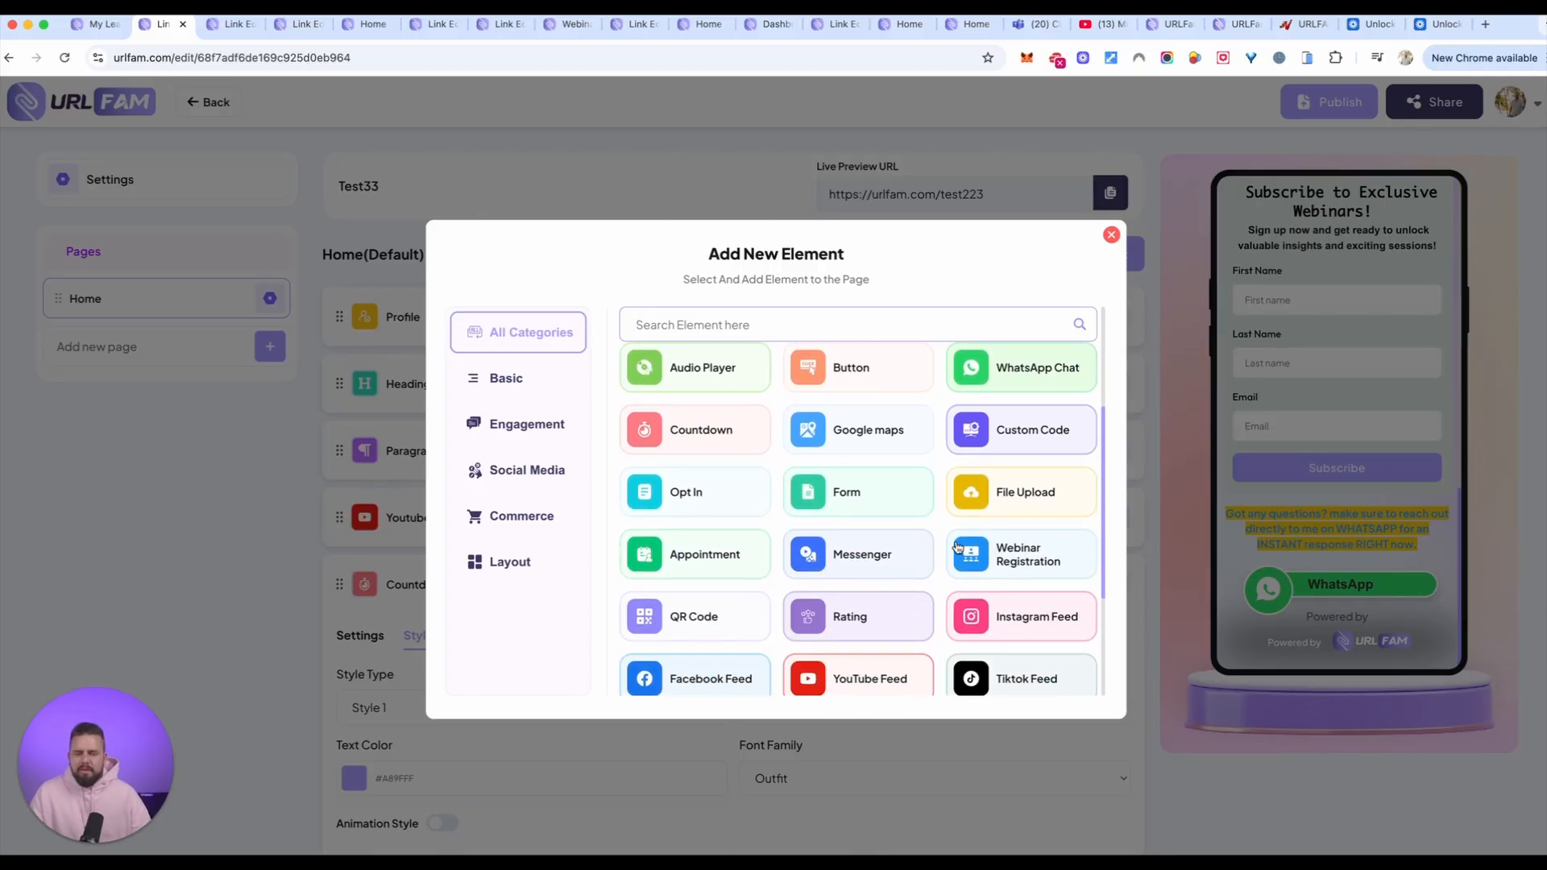
scroll(927, 467, down, 2)
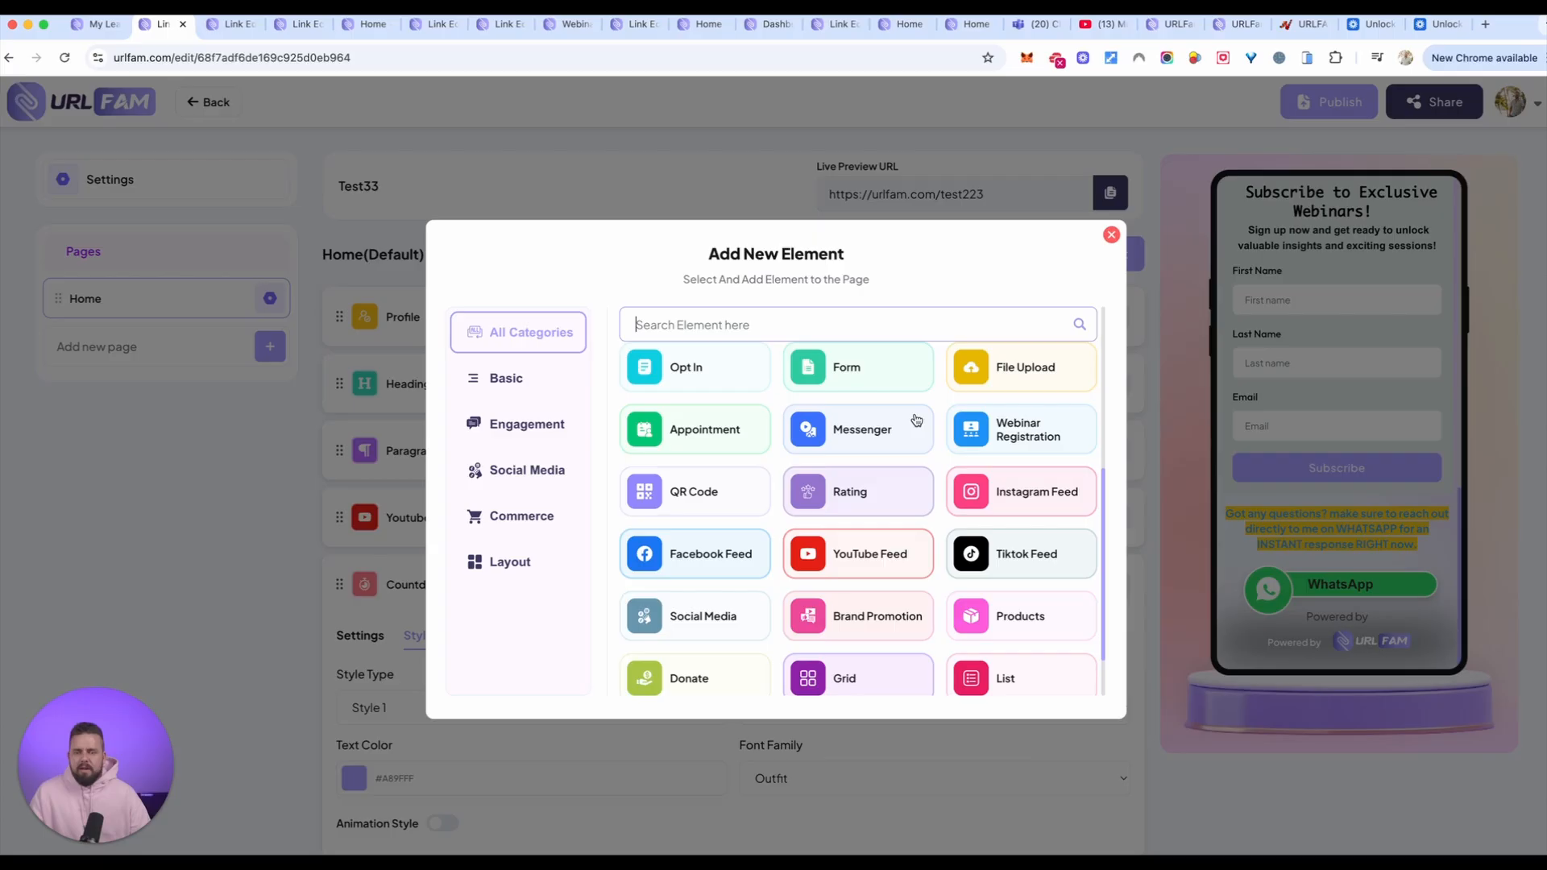
click(849, 366)
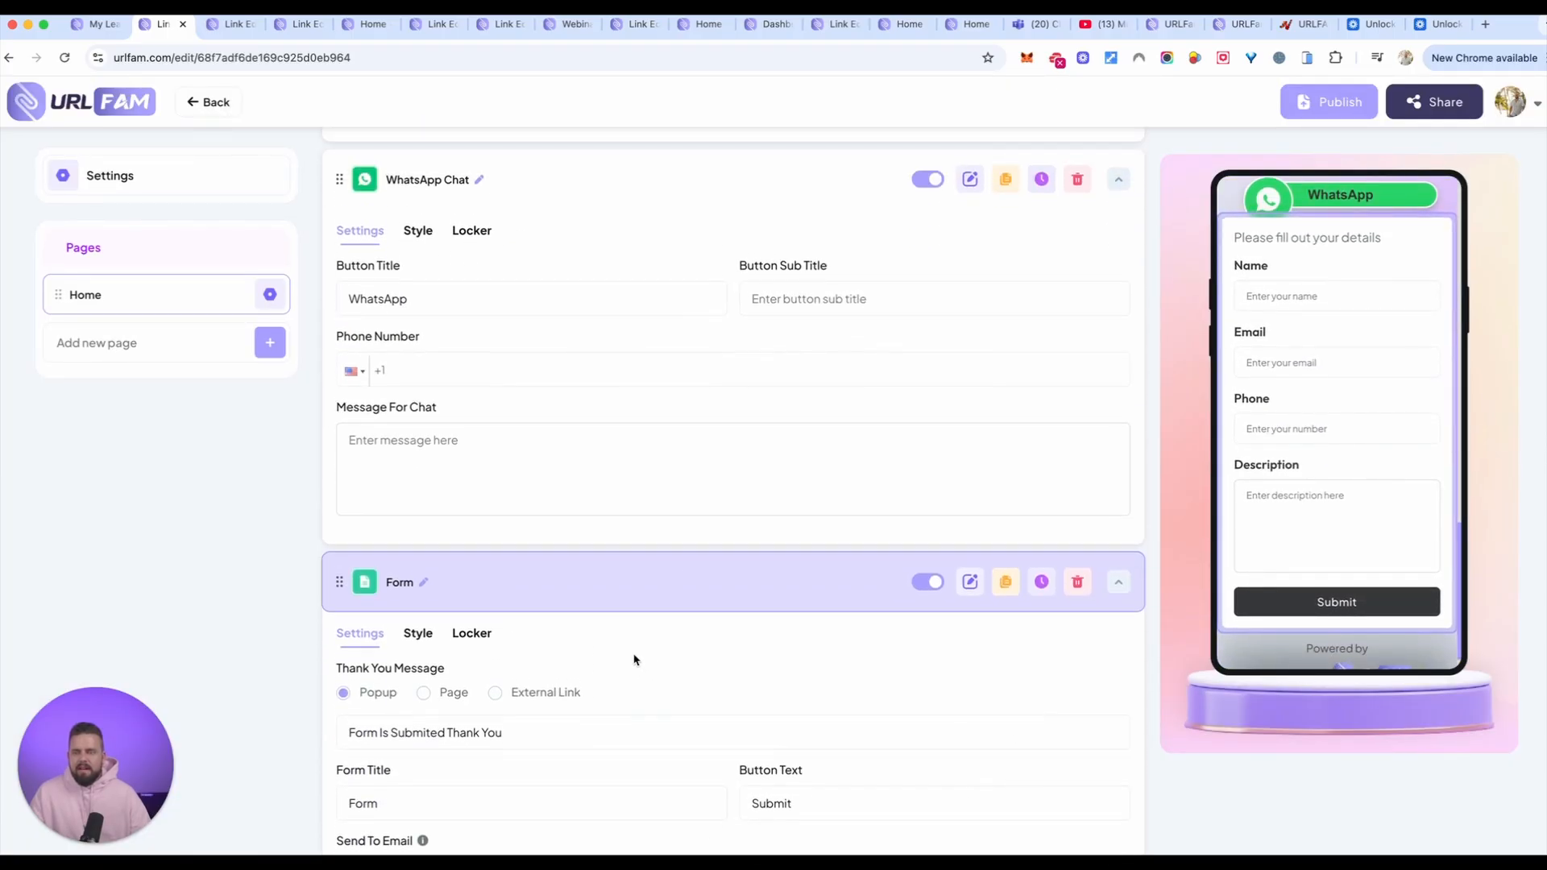
Step: Examine the Form element's thank-you message, description, autoresponder and form field settings, and open its style options
scroll(452, 661, down, 6)
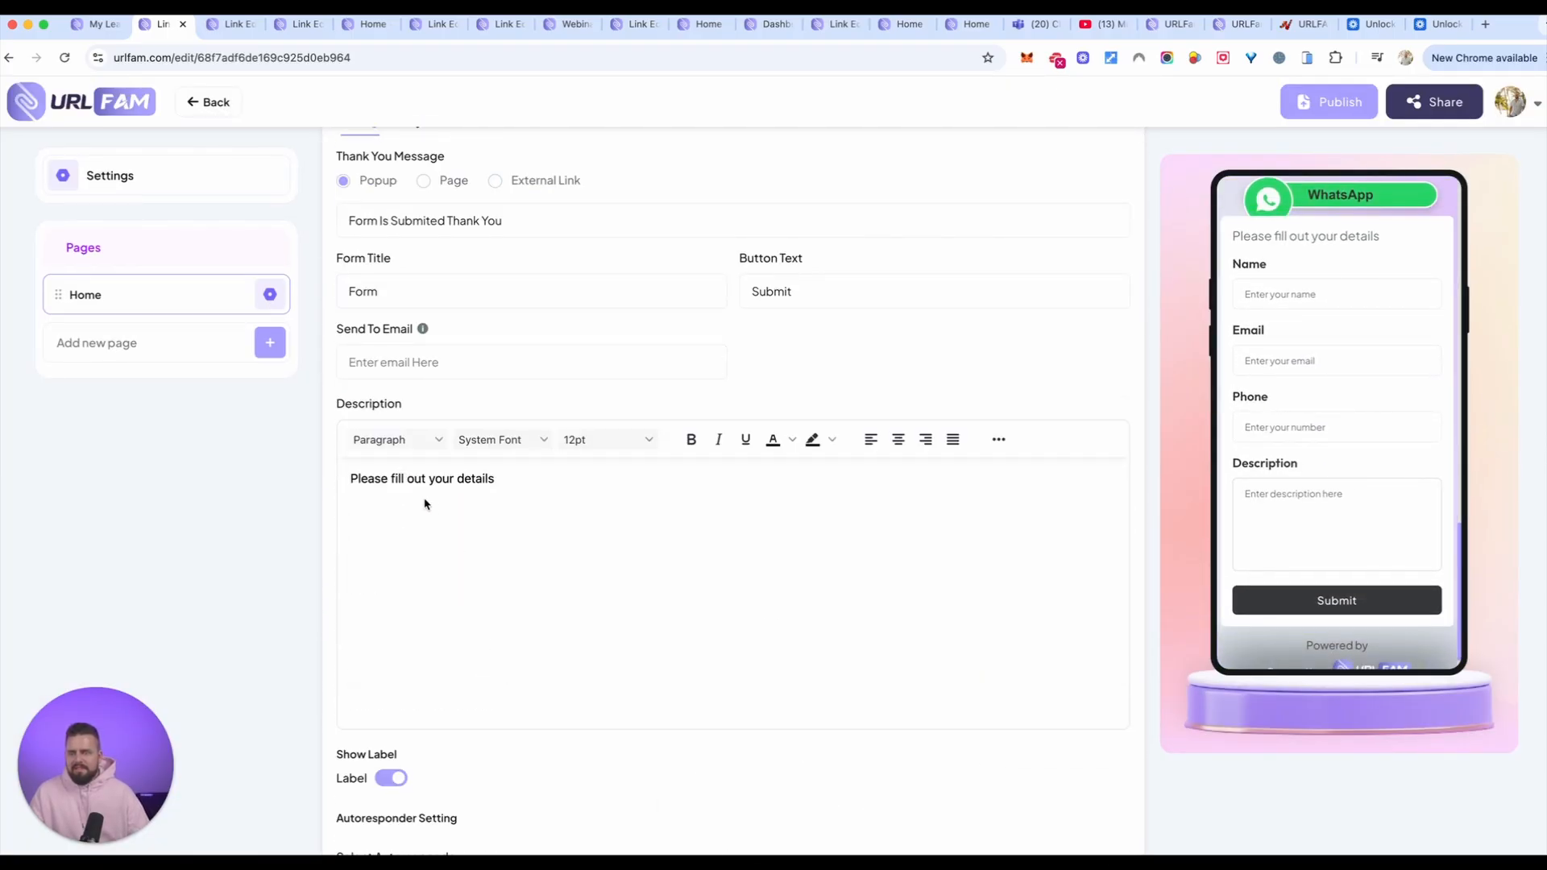
scroll(1261, 475, down, 1)
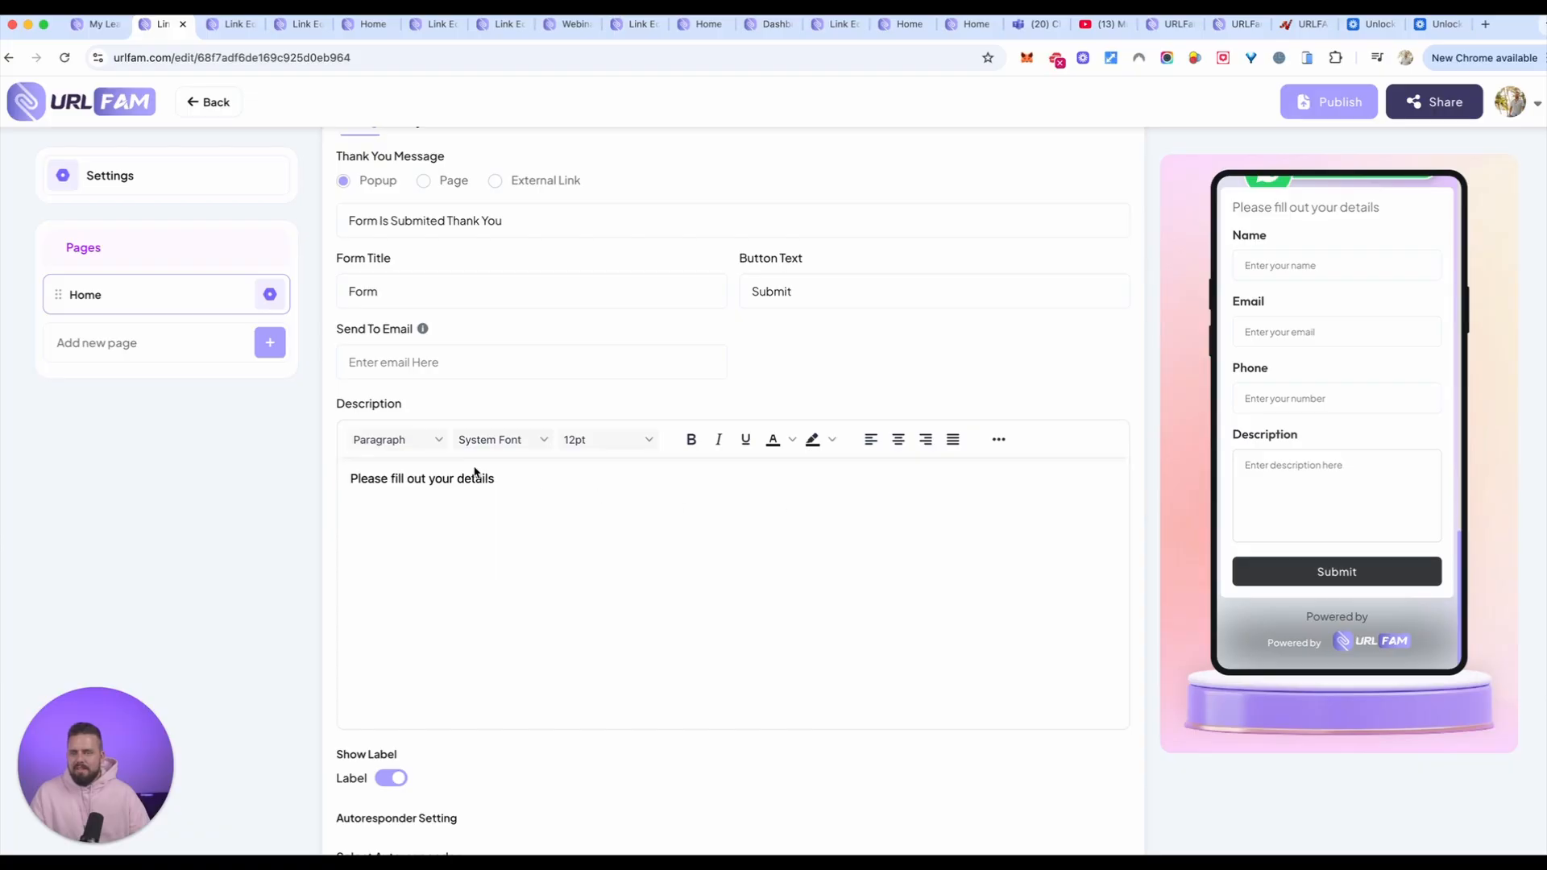
scroll(492, 499, down, 4)
scroll(545, 561, down, 5)
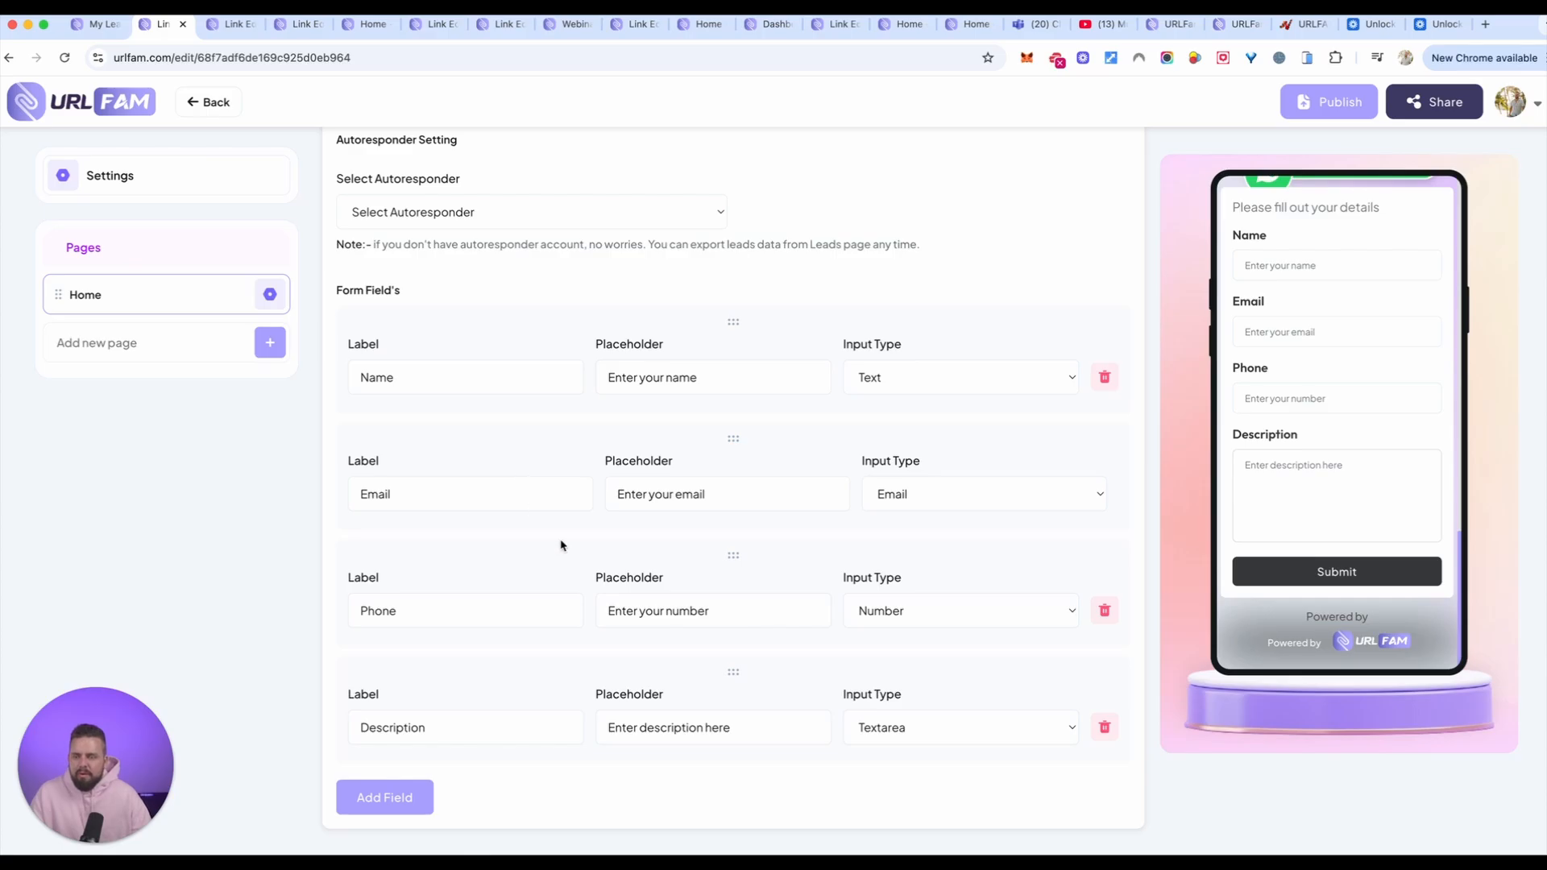
scroll(562, 543, up, 2)
scroll(564, 523, up, 1)
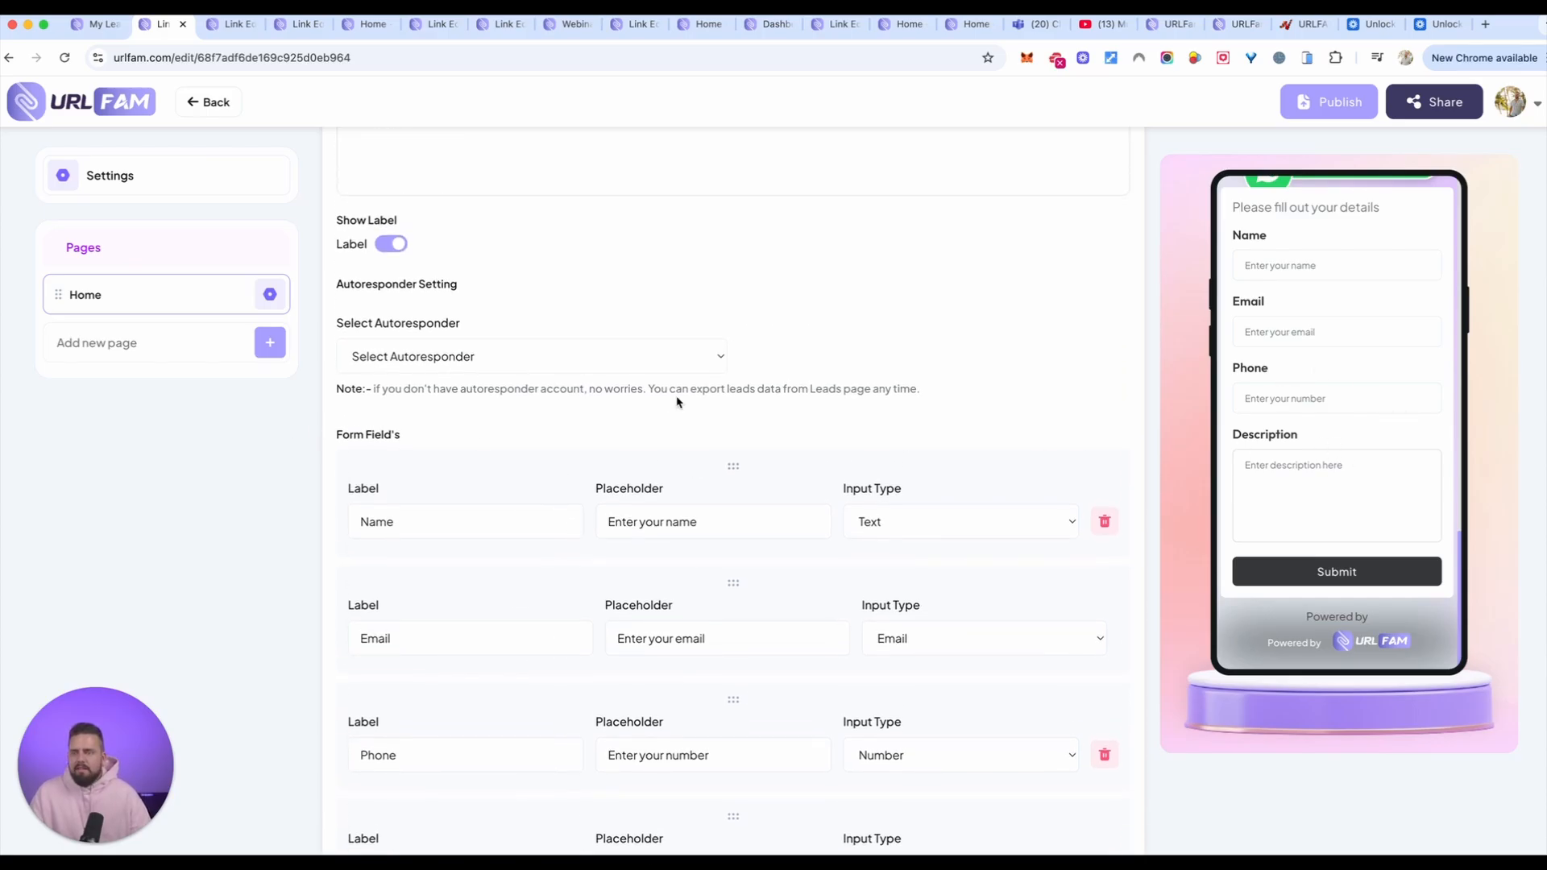
scroll(577, 384, up, 10)
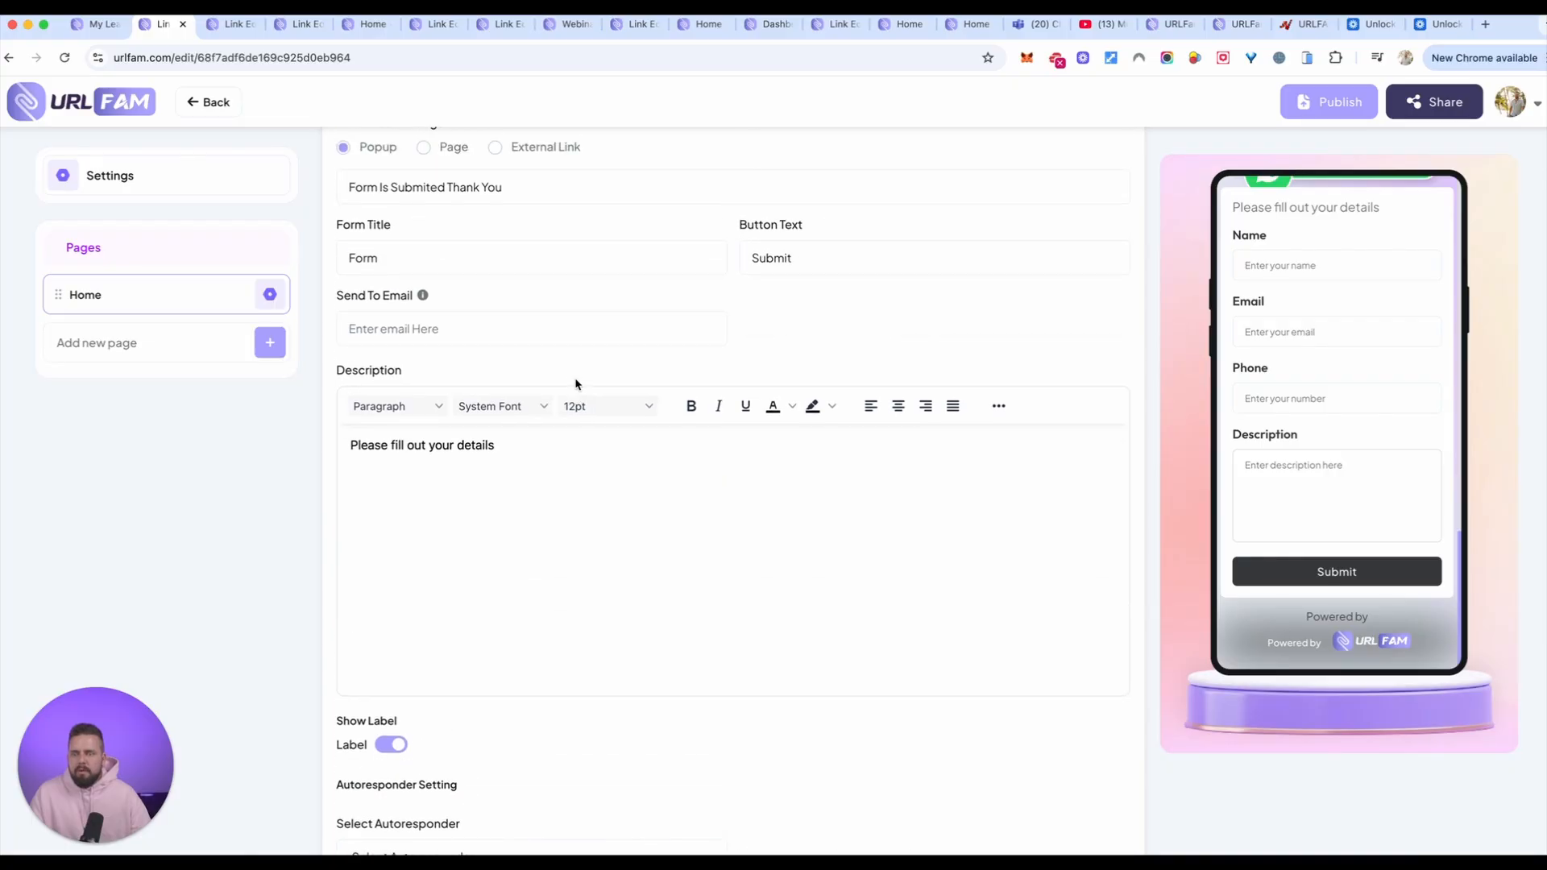
scroll(577, 384, down, 1)
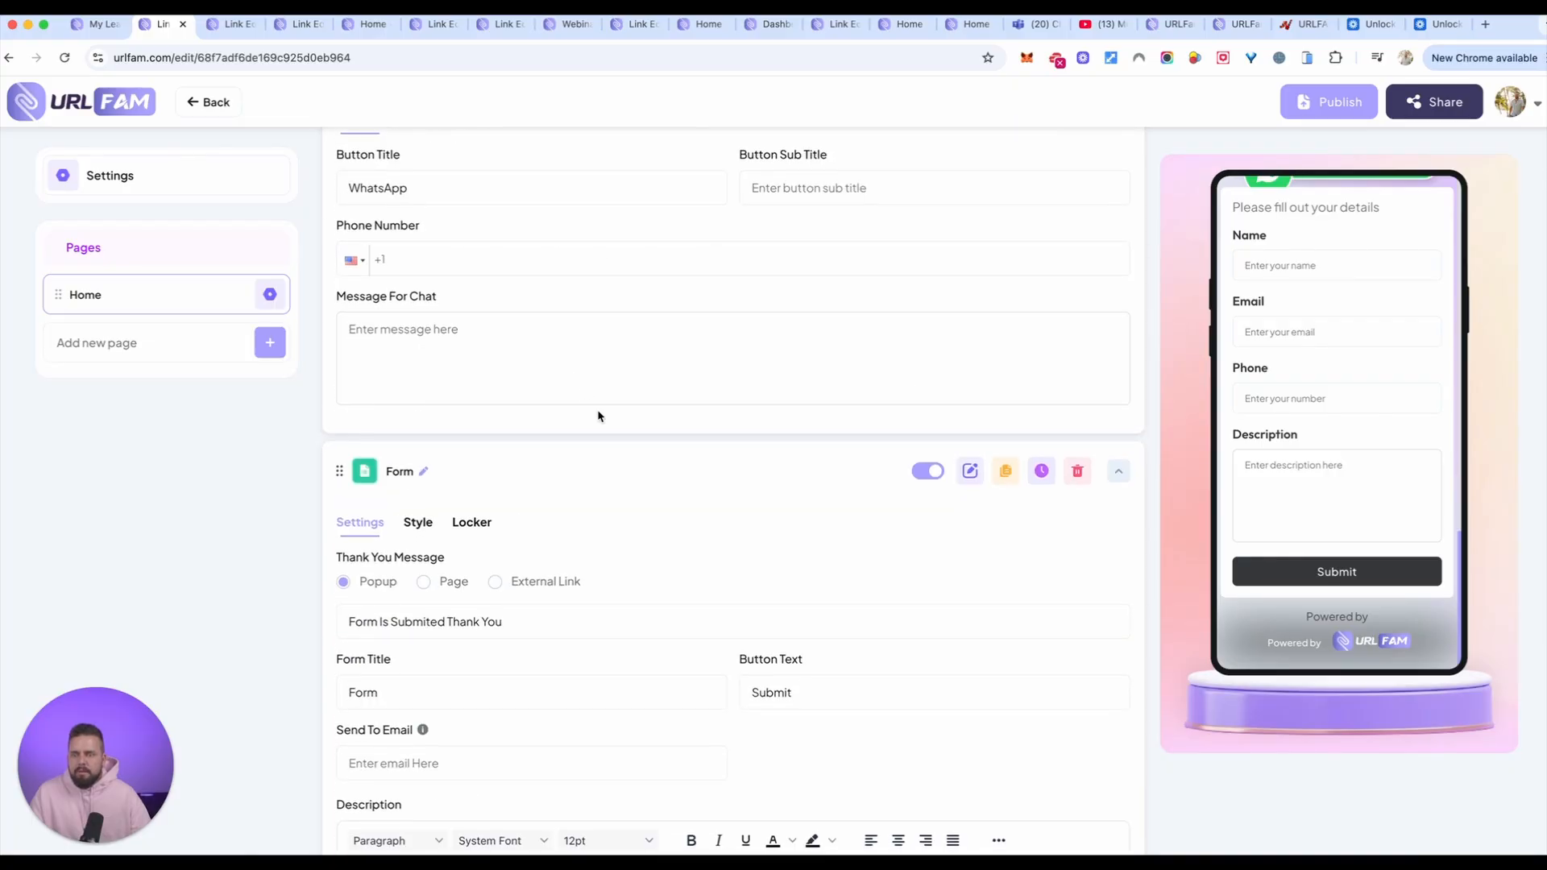
click(430, 525)
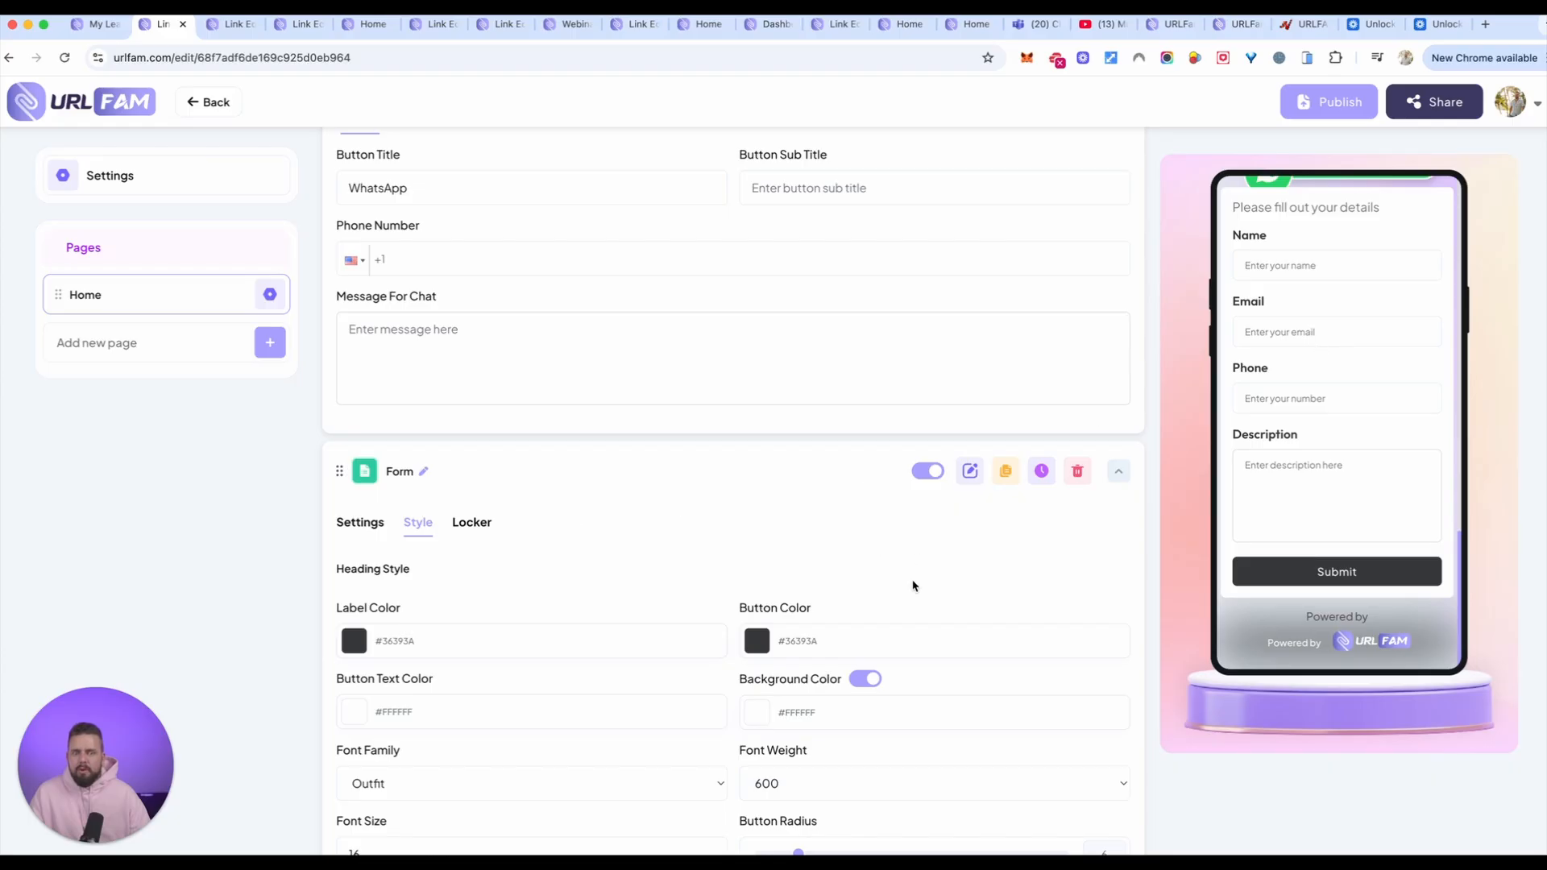
Step: Browse the engagement and social media elements and add an Instagram Feed element to the Home page
scroll(855, 586, down, 3)
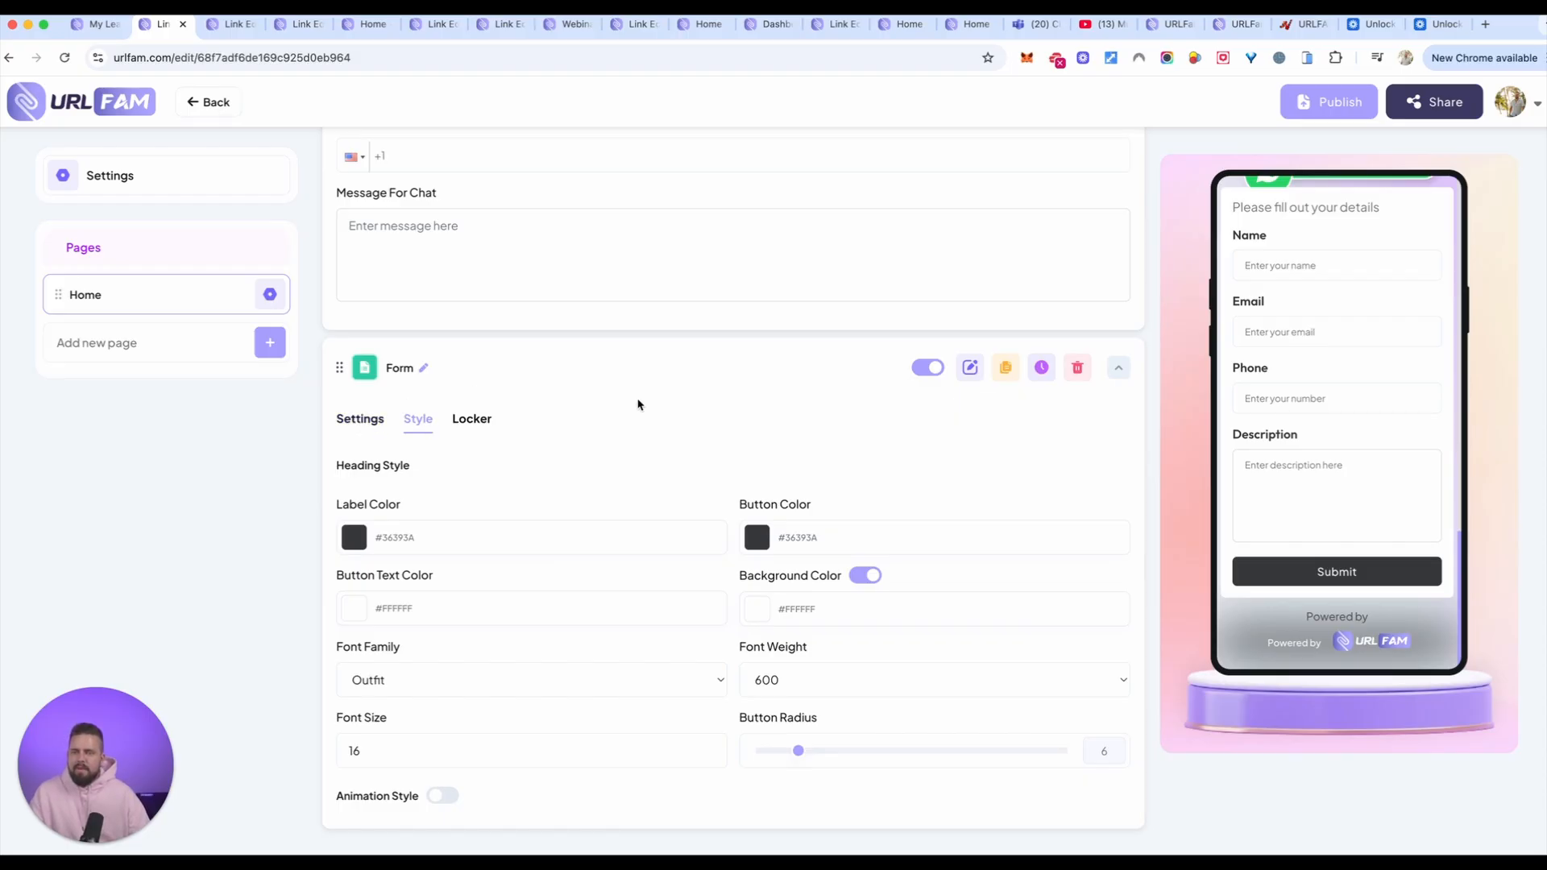
scroll(725, 395, up, 15)
click(1087, 256)
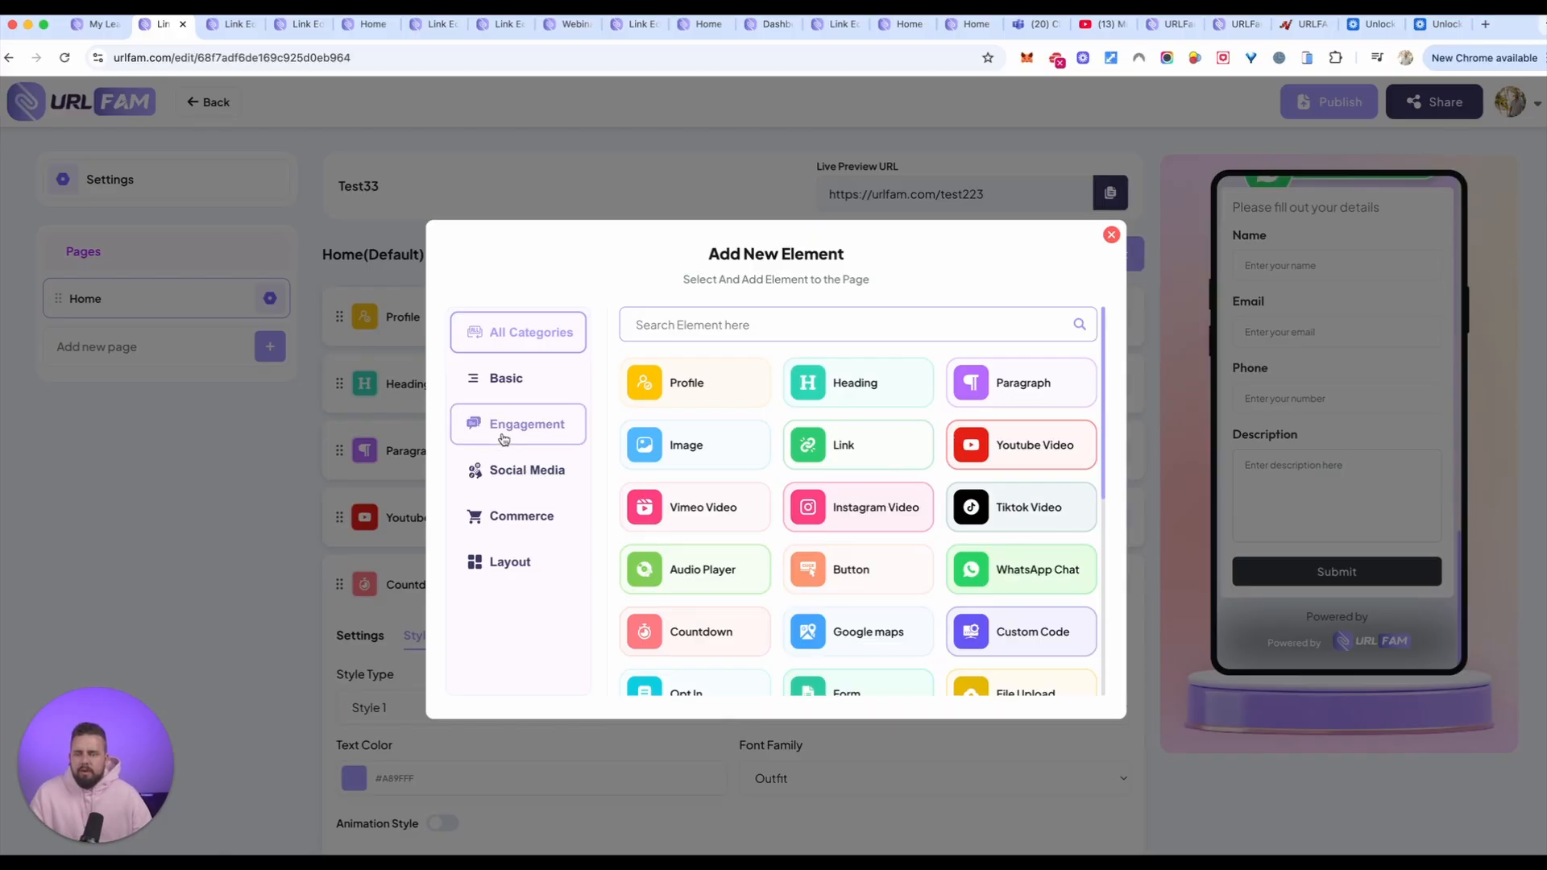
click(530, 425)
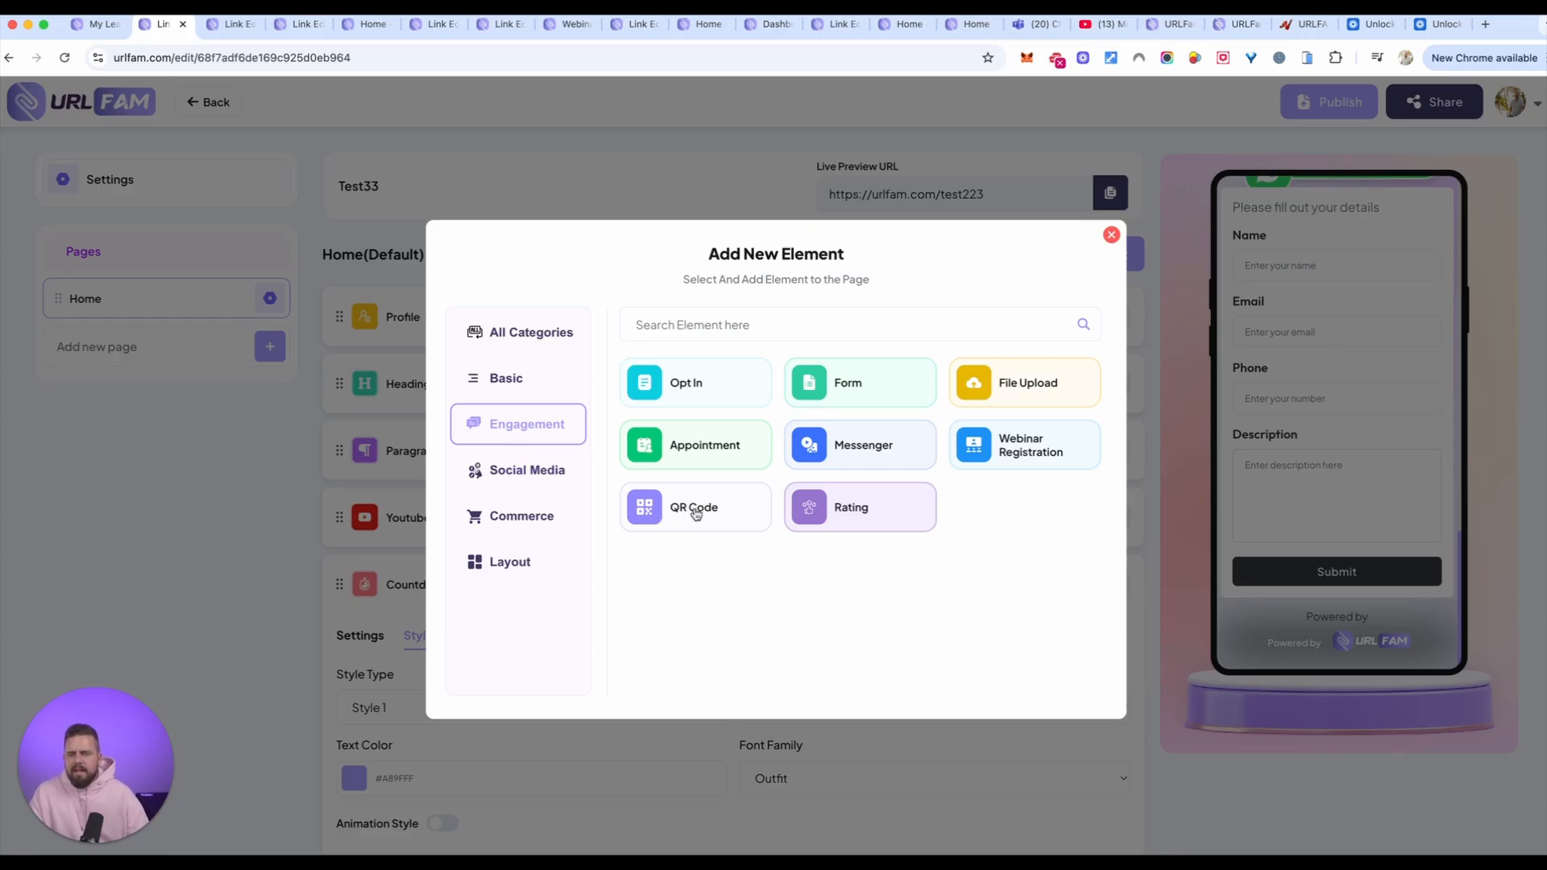
click(522, 473)
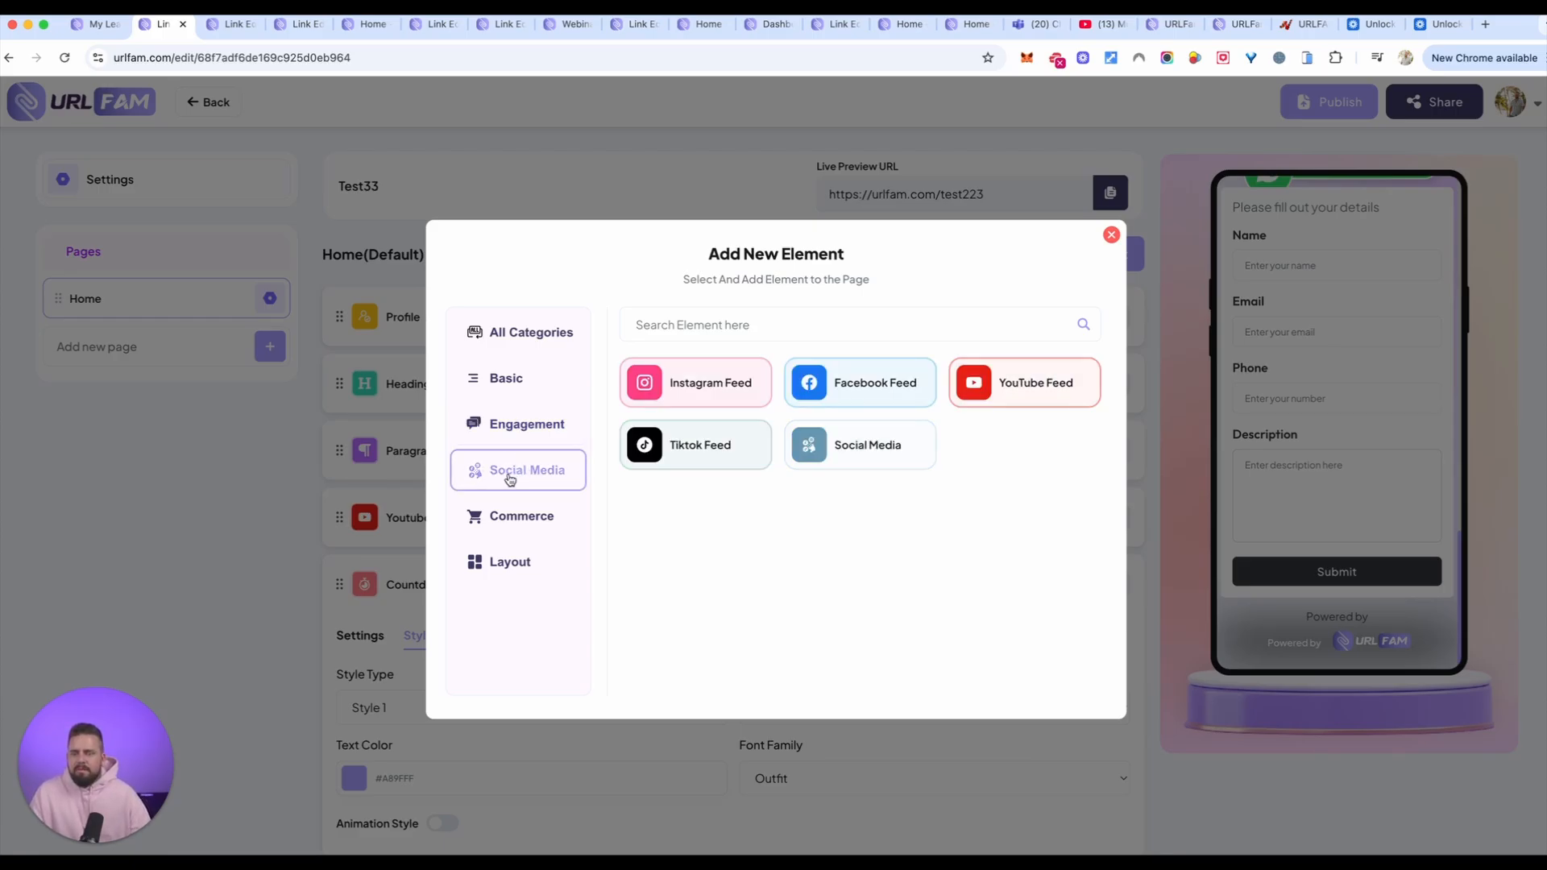
click(706, 392)
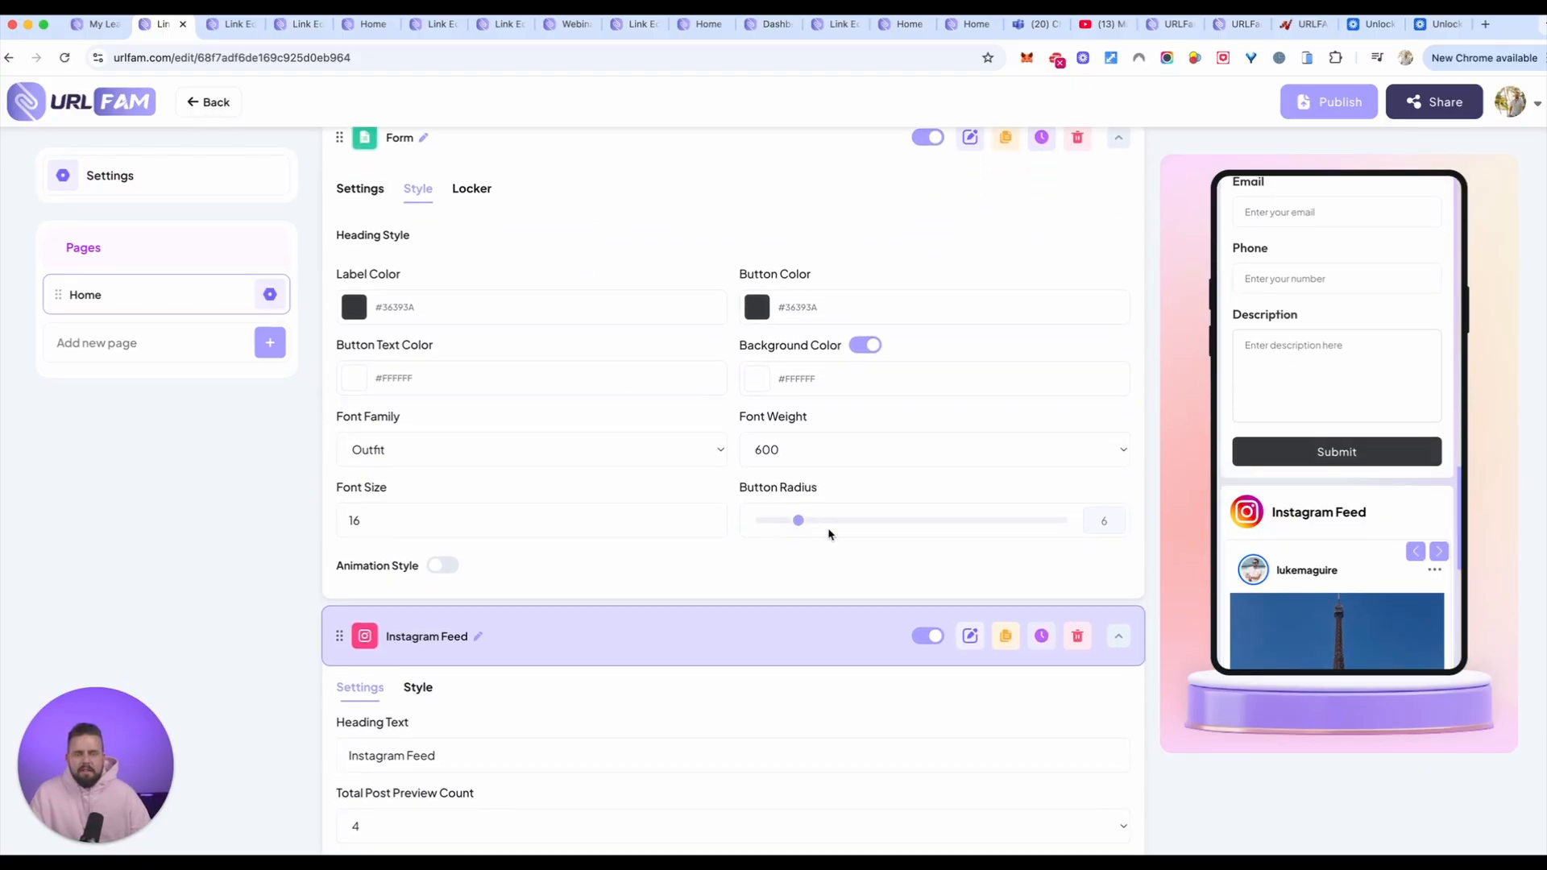
Step: Set the Instagram Feed element's number of columns to 2 Columns in its style options
scroll(1410, 518, down, 6)
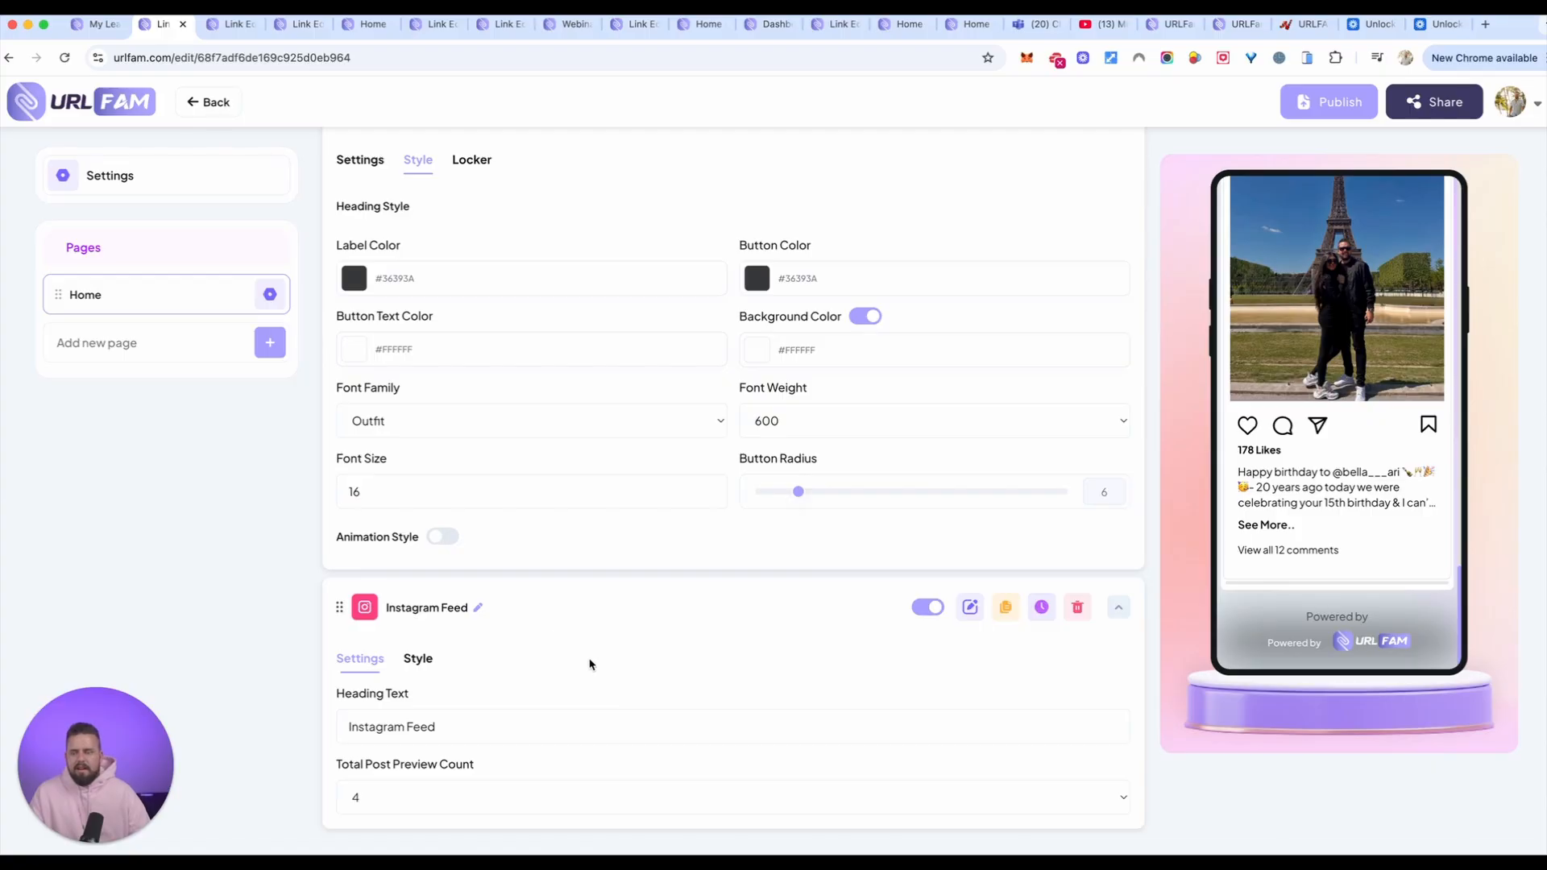
click(407, 661)
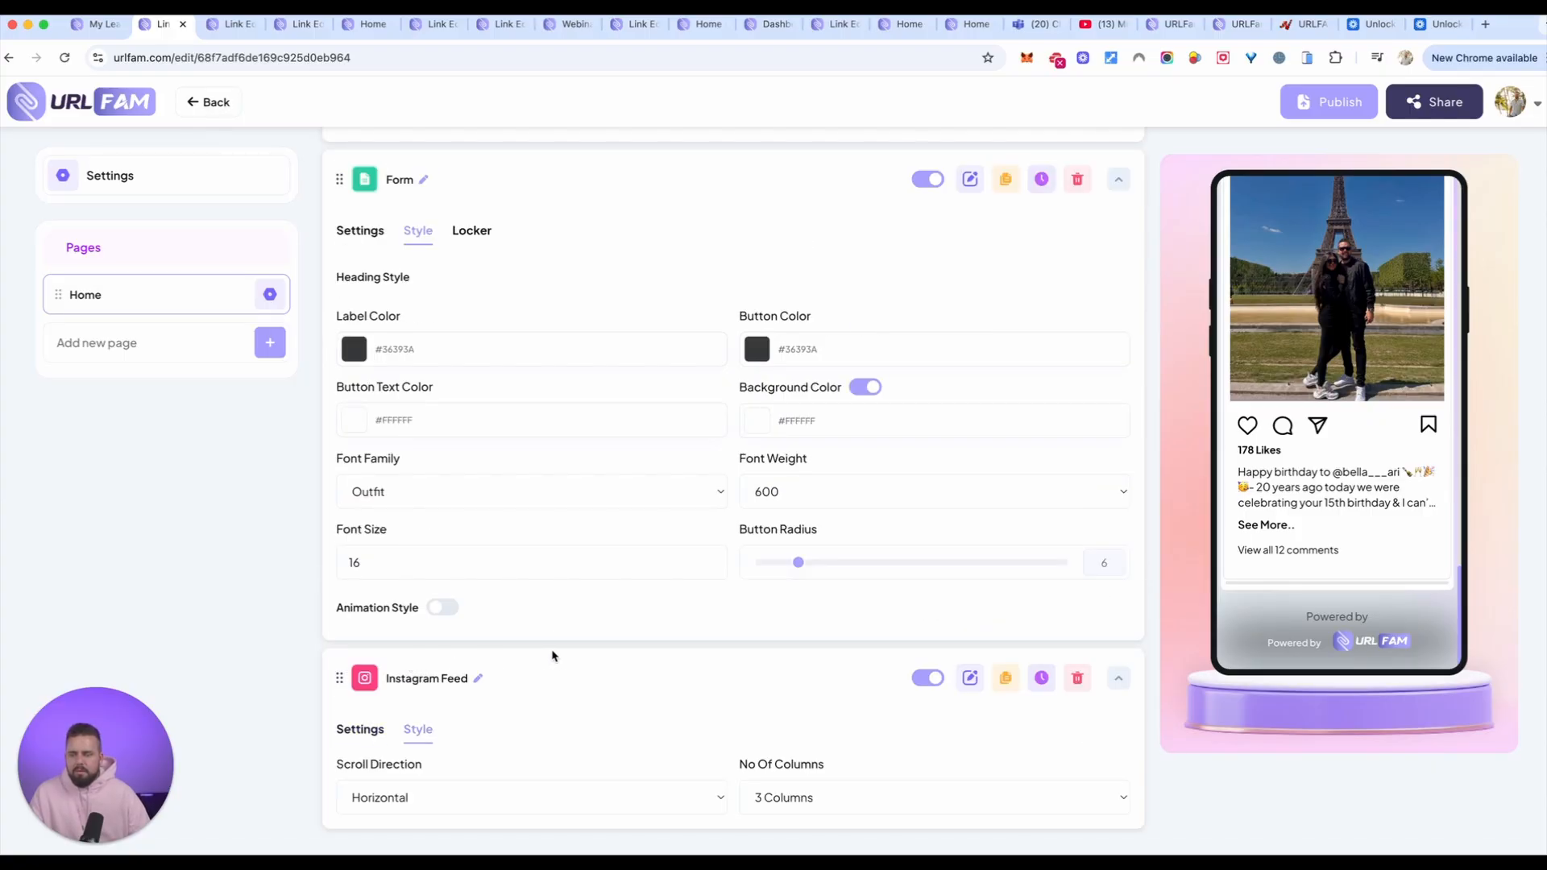
click(871, 796)
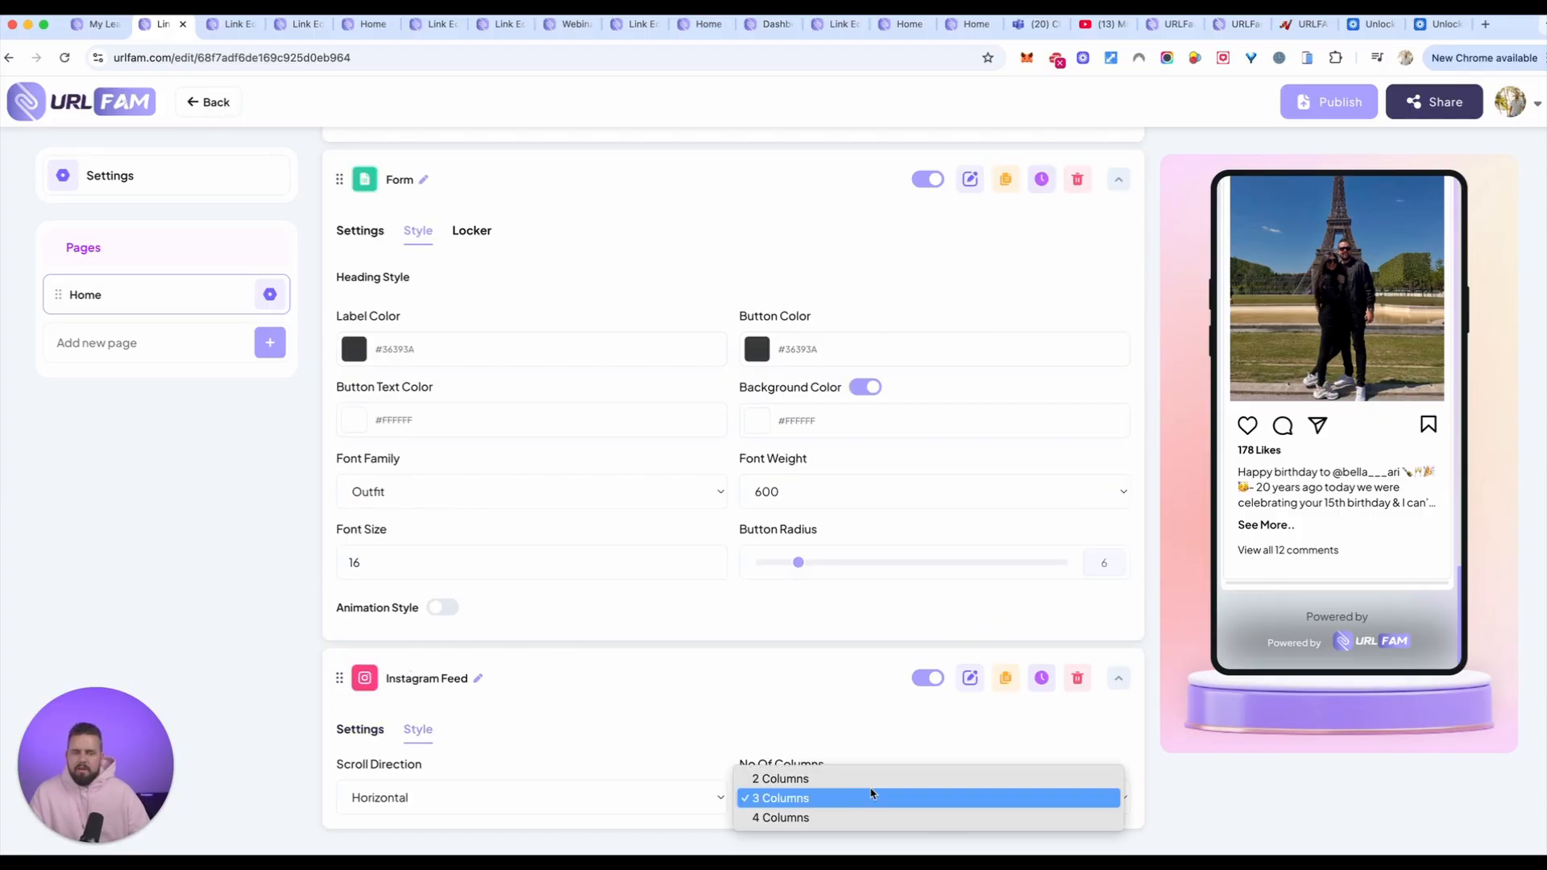
click(838, 779)
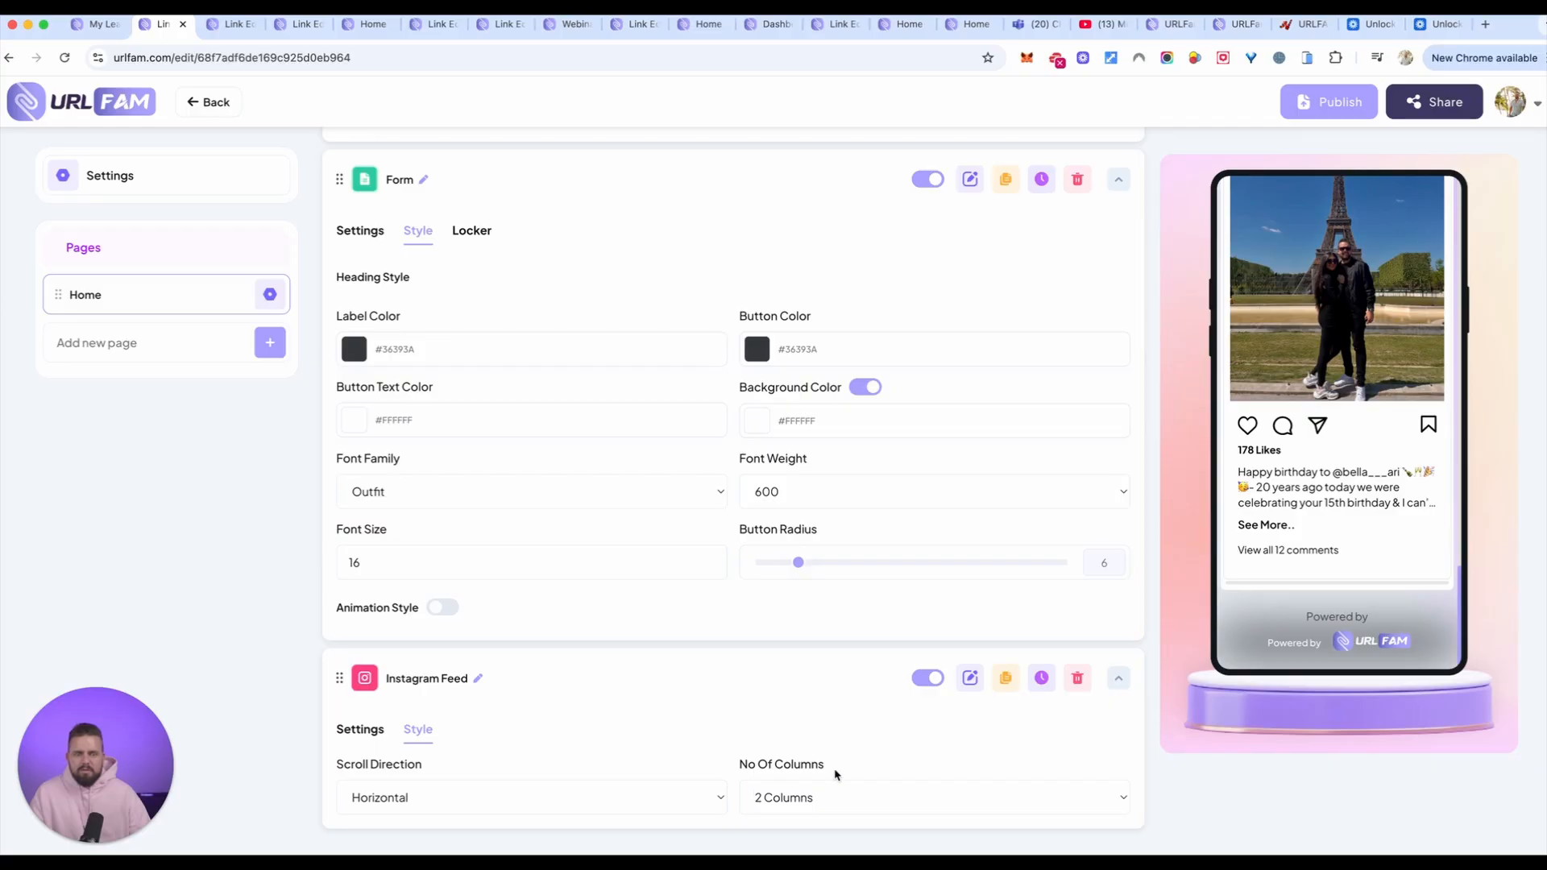
Step: Try the Vertical scroll direction for the Instagram Feed and look through its posts in the preview
click(456, 797)
click(447, 817)
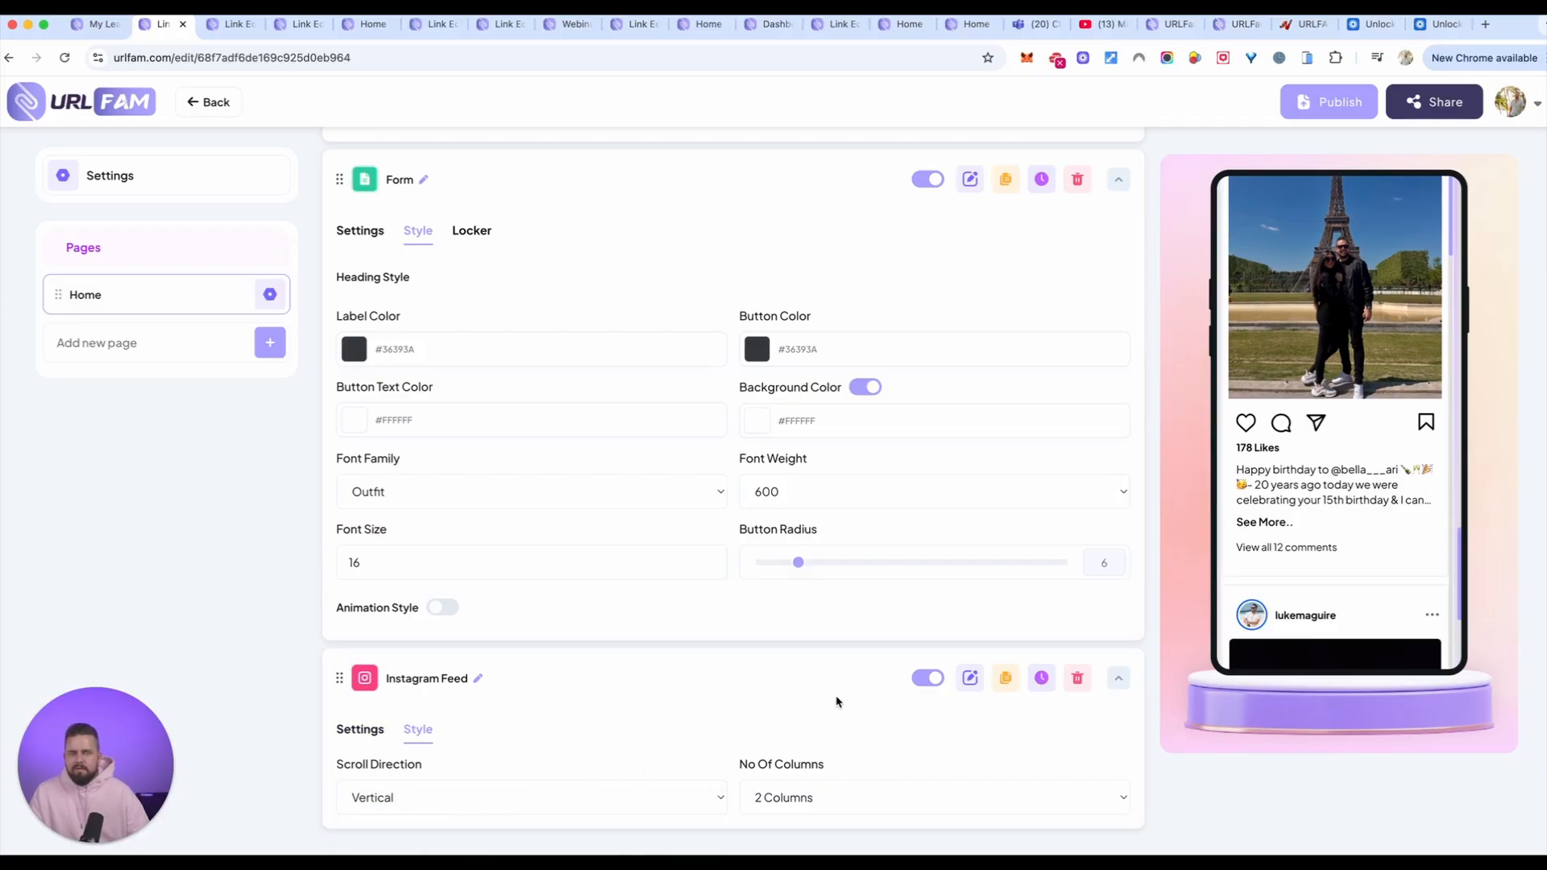
scroll(1317, 474, down, 12)
scroll(1319, 478, up, 9)
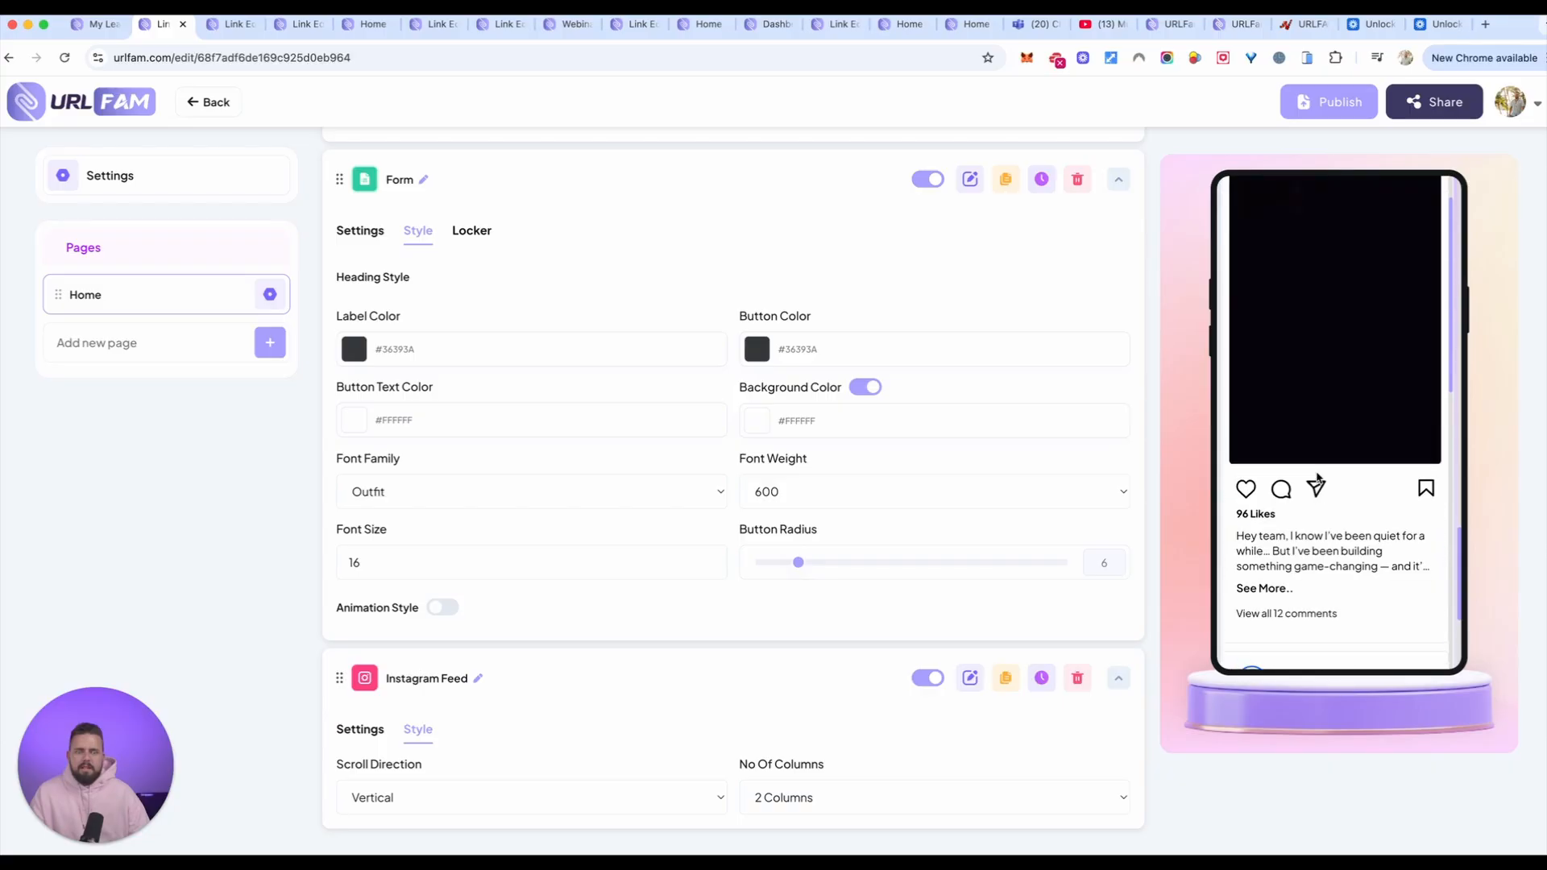
scroll(1320, 478, up, 4)
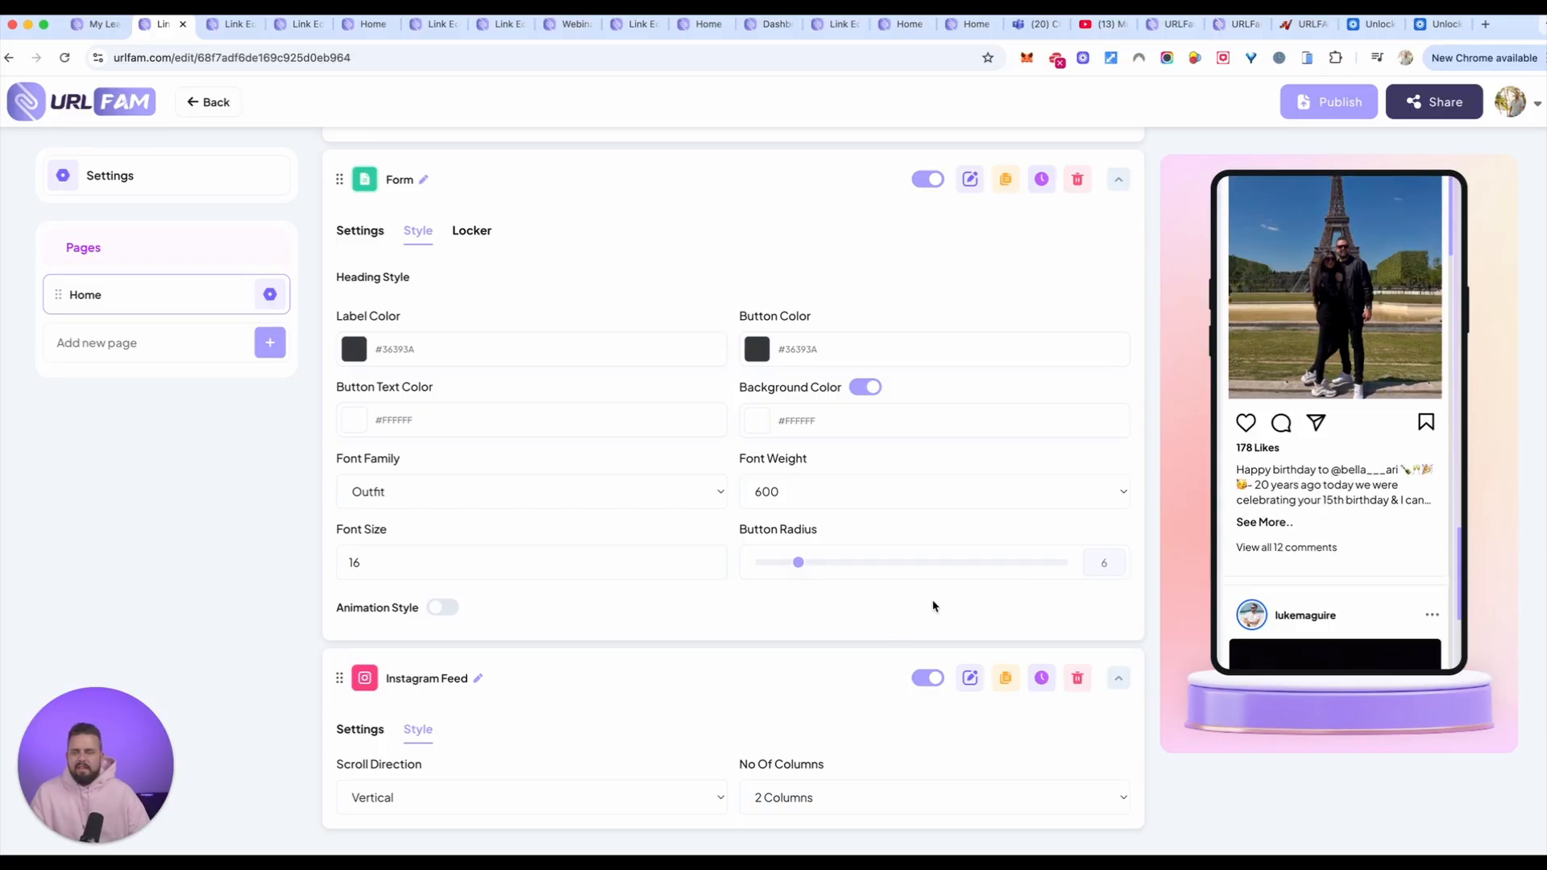
Step: Try the Grid scroll direction for the Instagram Feed and check the layout in the preview
click(428, 808)
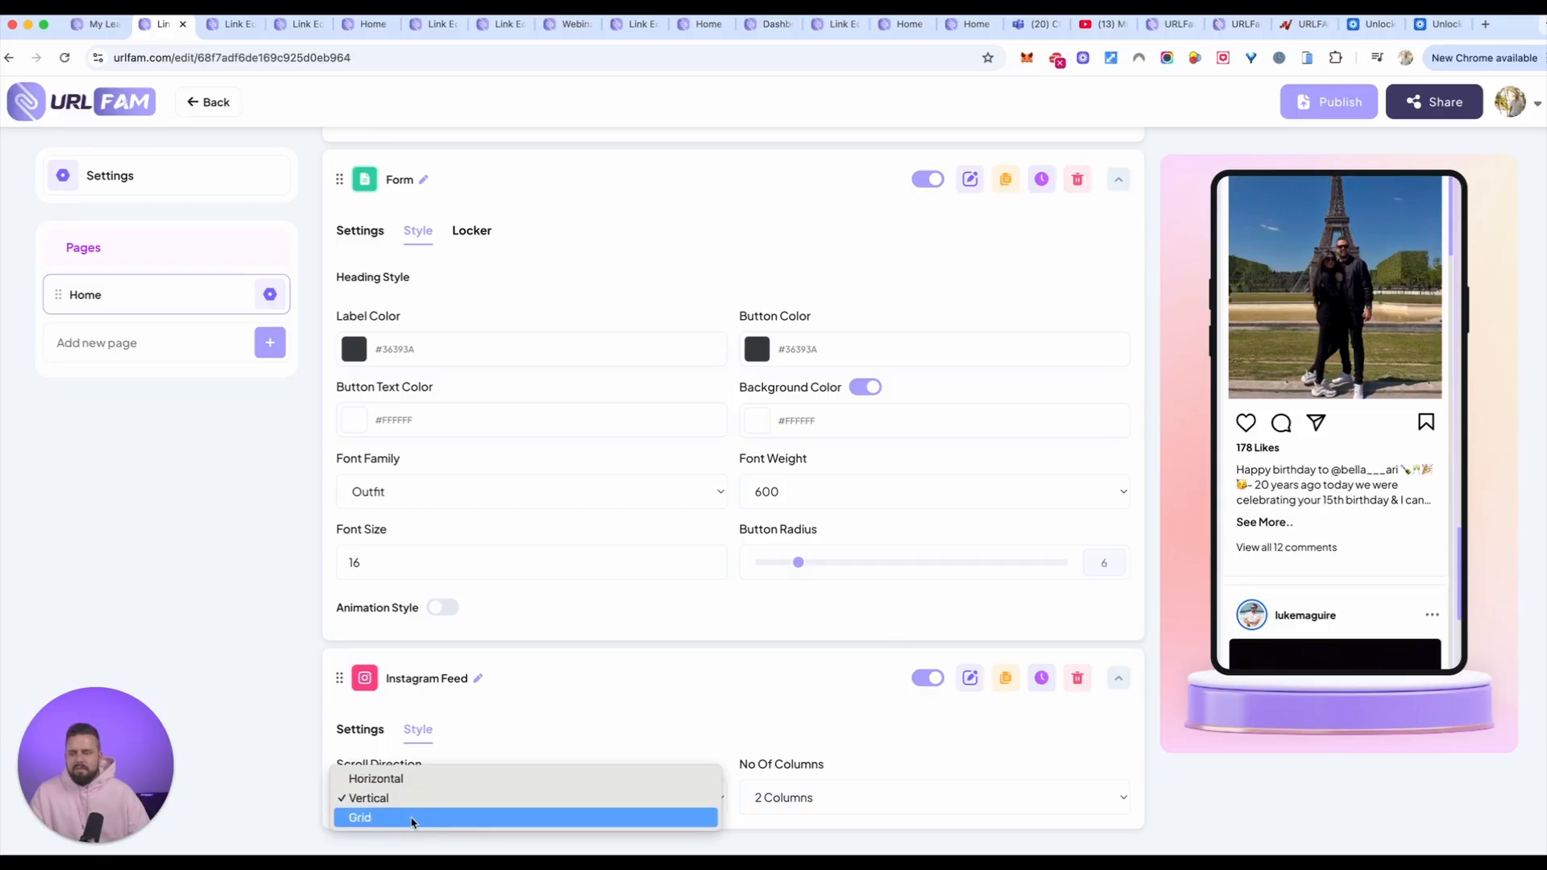
click(413, 817)
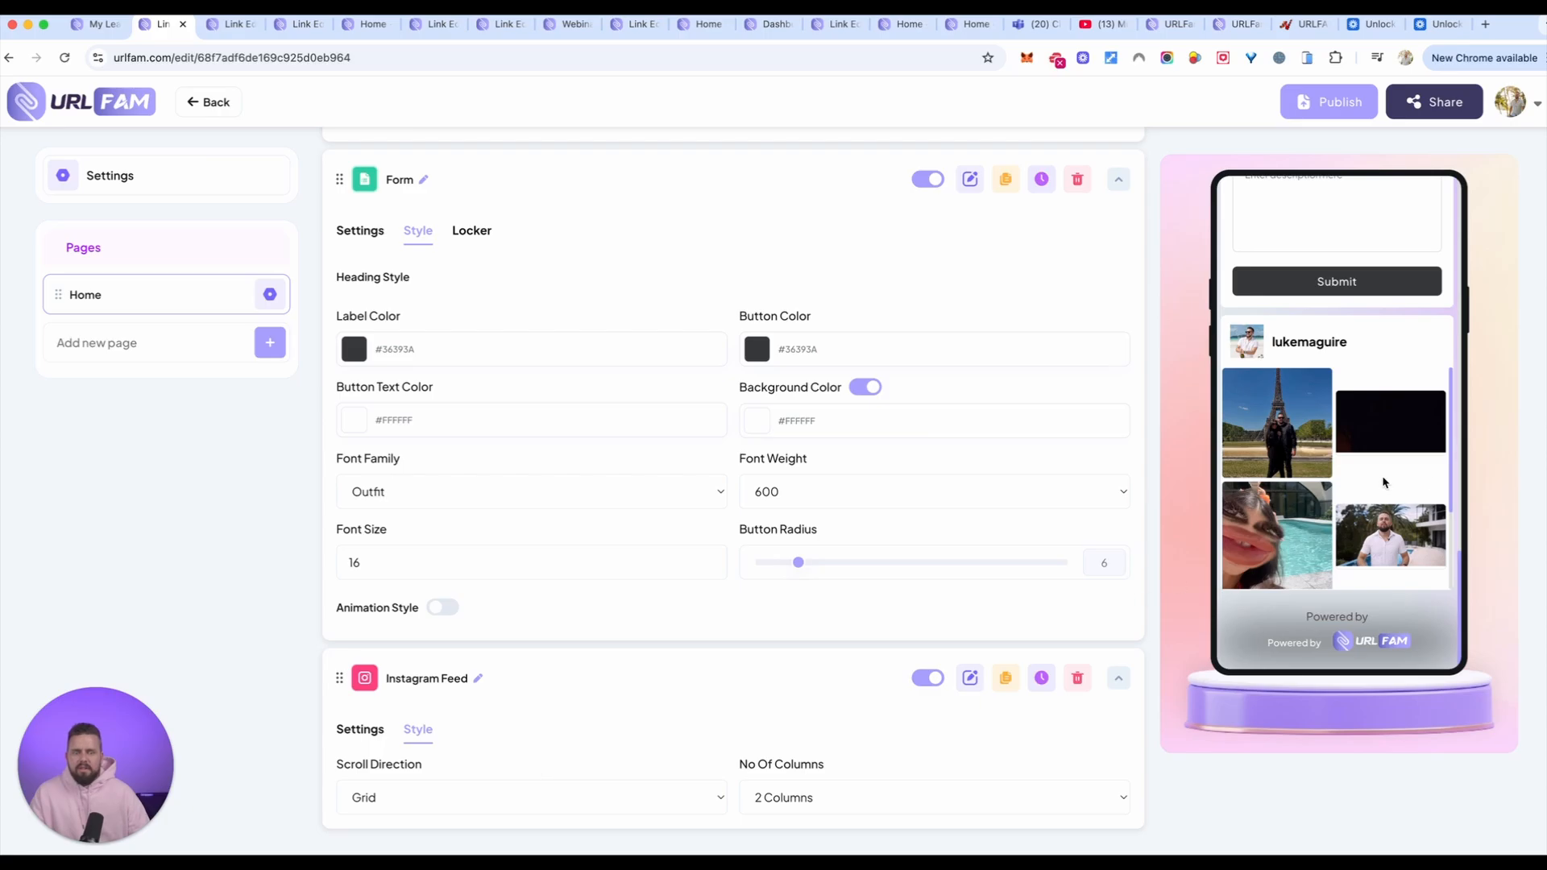
scroll(1383, 481, down, 3)
scroll(1384, 481, up, 3)
Step: Set the Instagram Feed's scroll direction to Horizontal and page forward through its posts in the preview
click(452, 797)
click(398, 753)
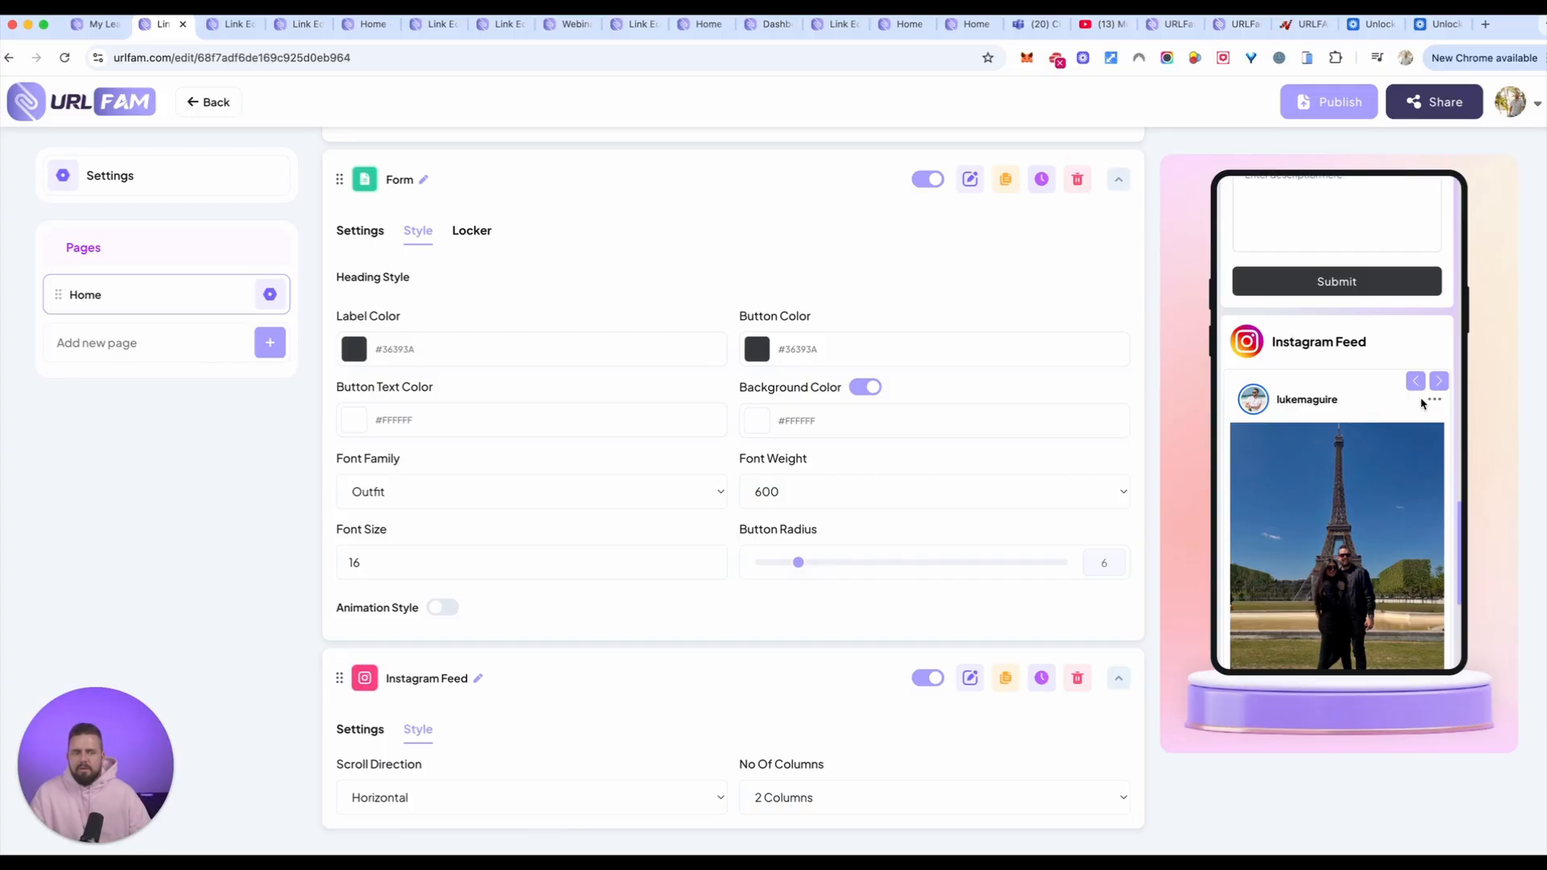
click(1446, 384)
click(1446, 384)
click(1447, 385)
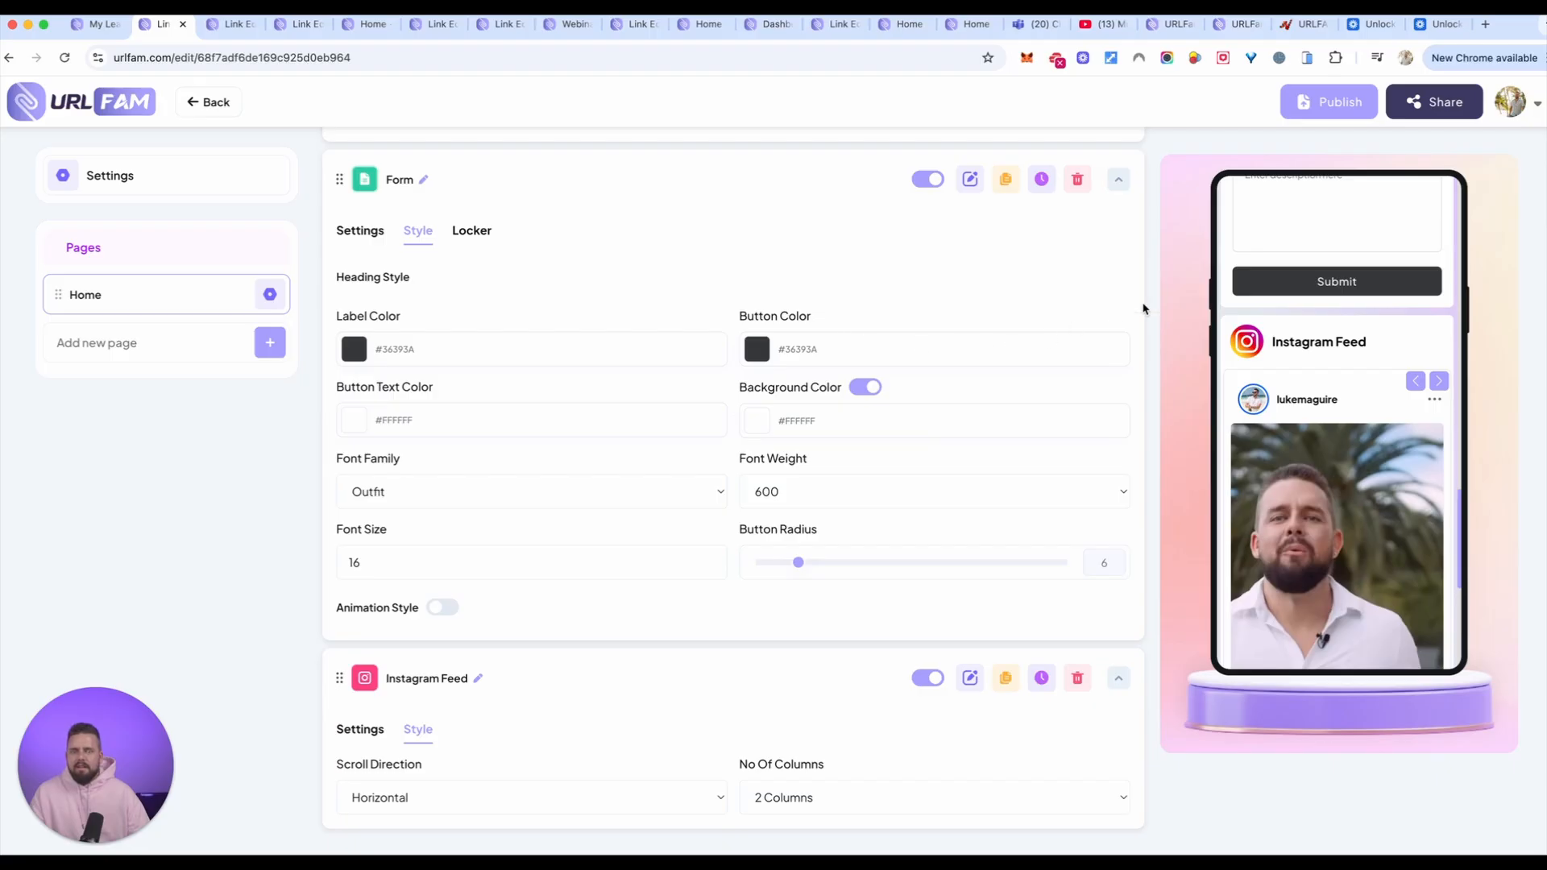
Step: Add a Social Media element to the Home page below the Instagram Feed
scroll(1142, 309, up, 10)
click(1091, 253)
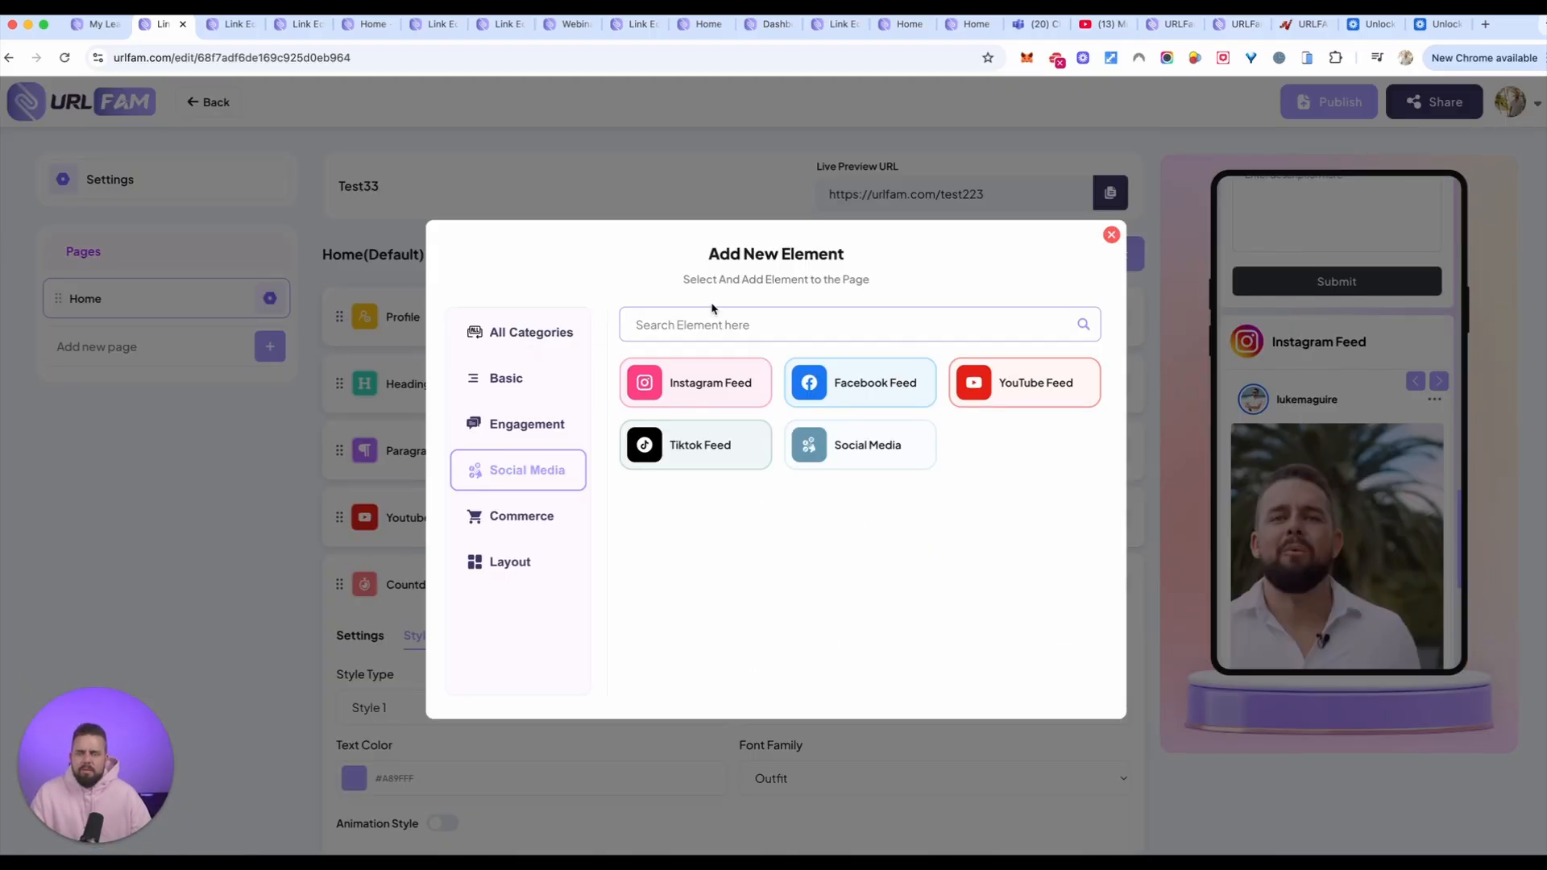
key(Escape)
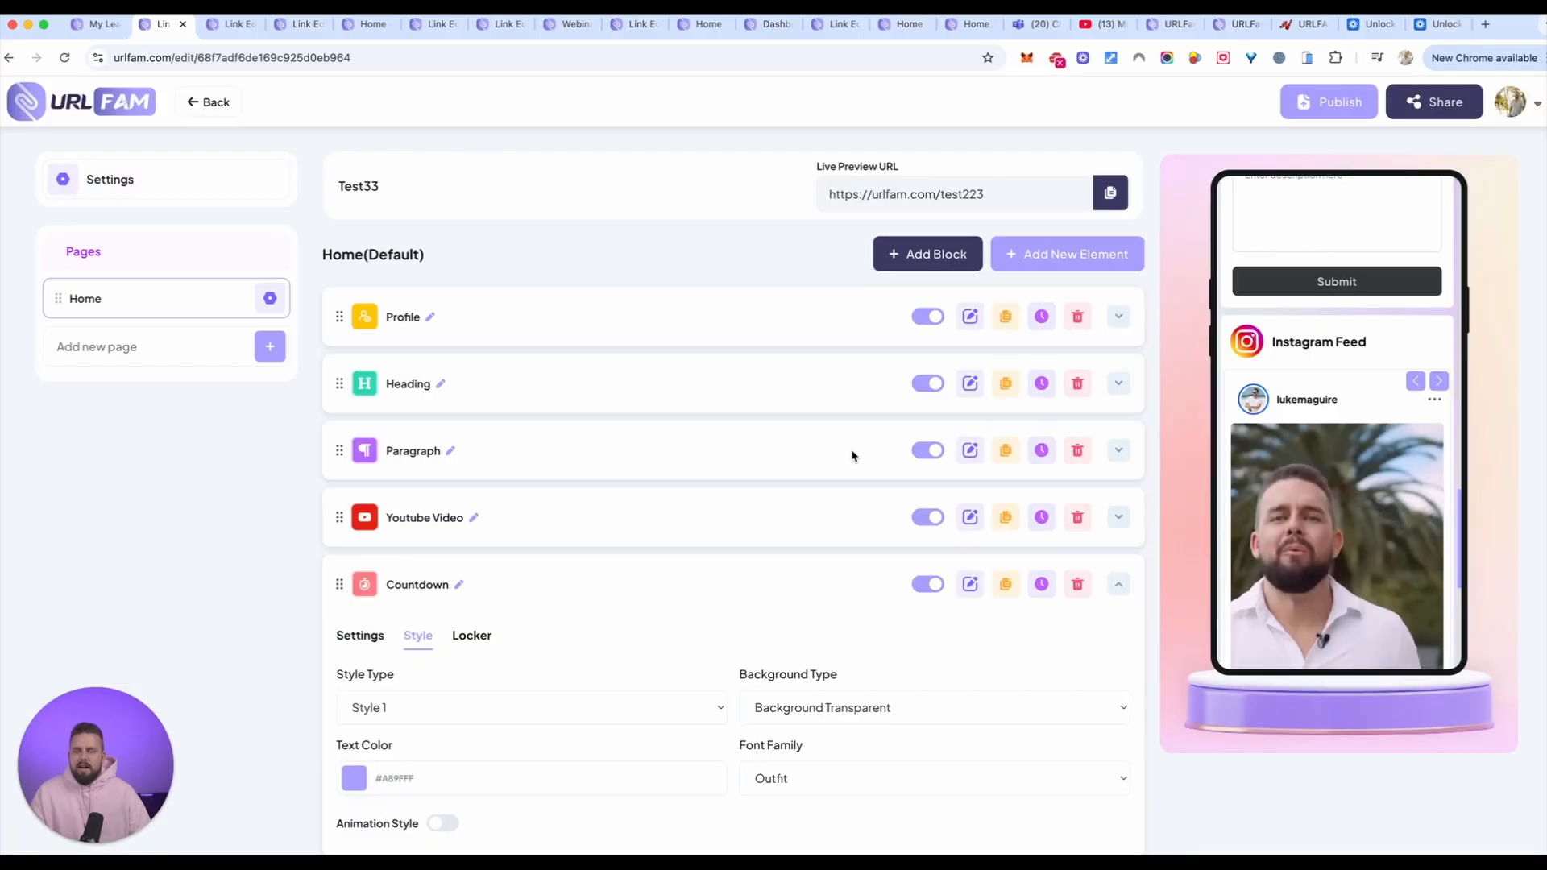
scroll(913, 514, down, 20)
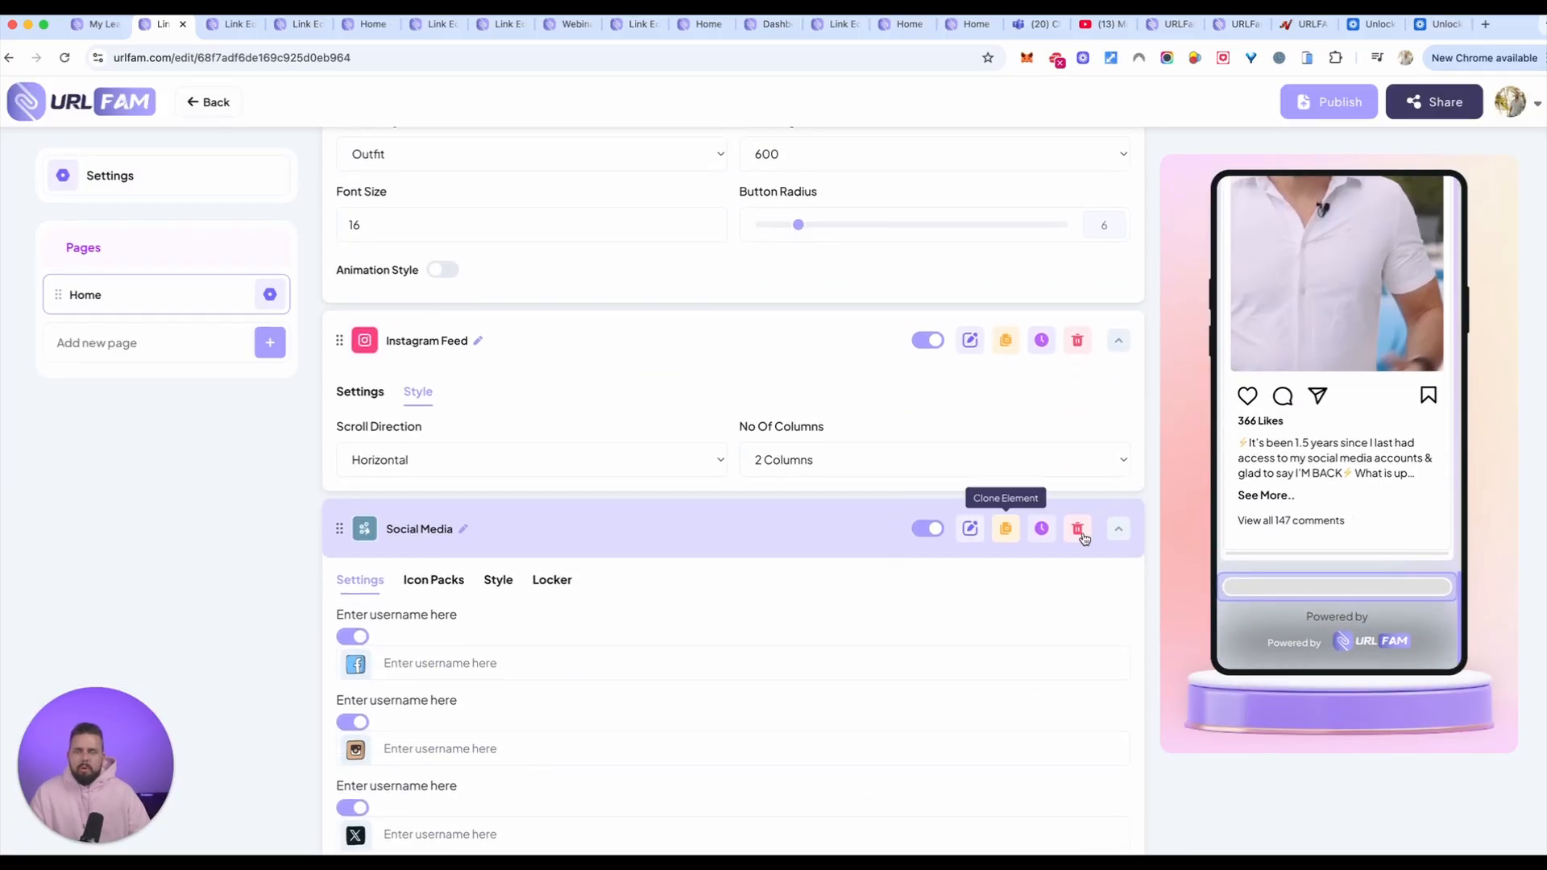
Step: Review the Social Media element's network fields and enter the Instagram username
scroll(942, 556, down, 1)
scroll(491, 427, up, 4)
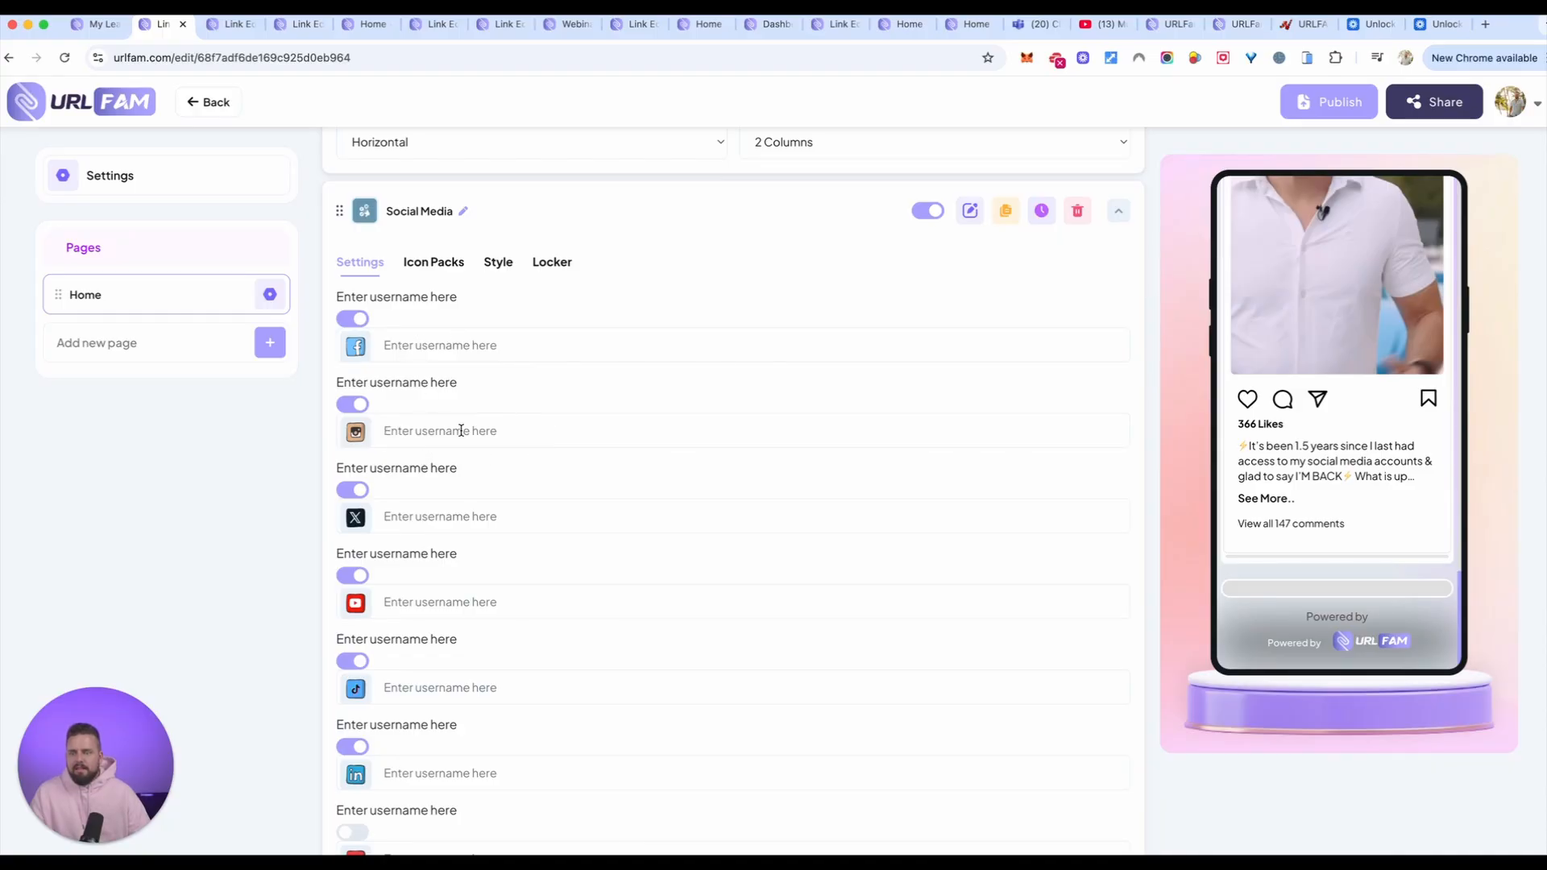
click(461, 431)
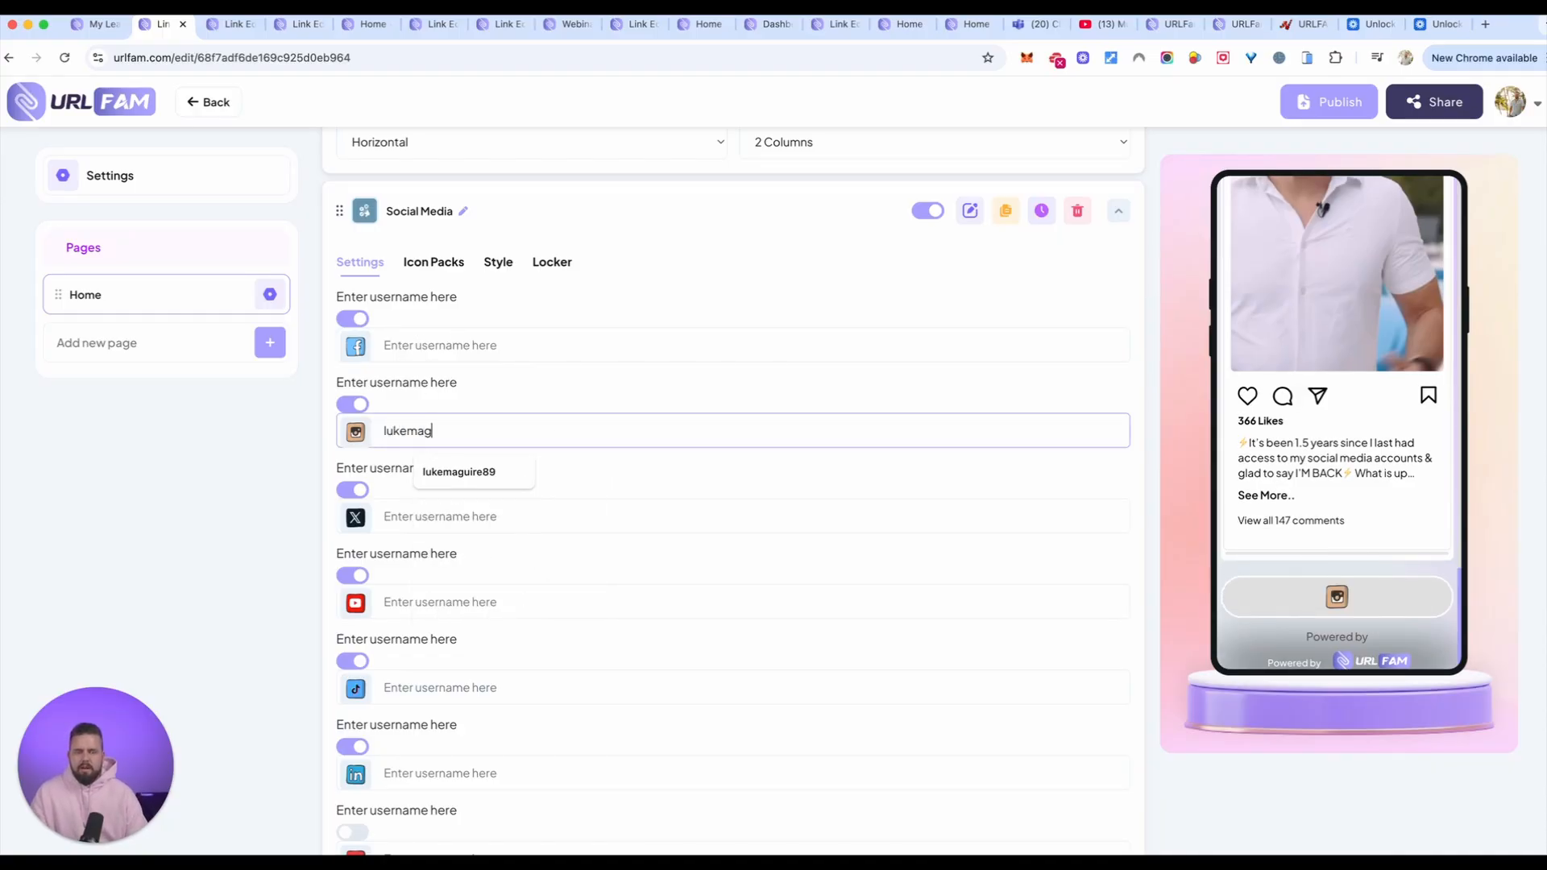
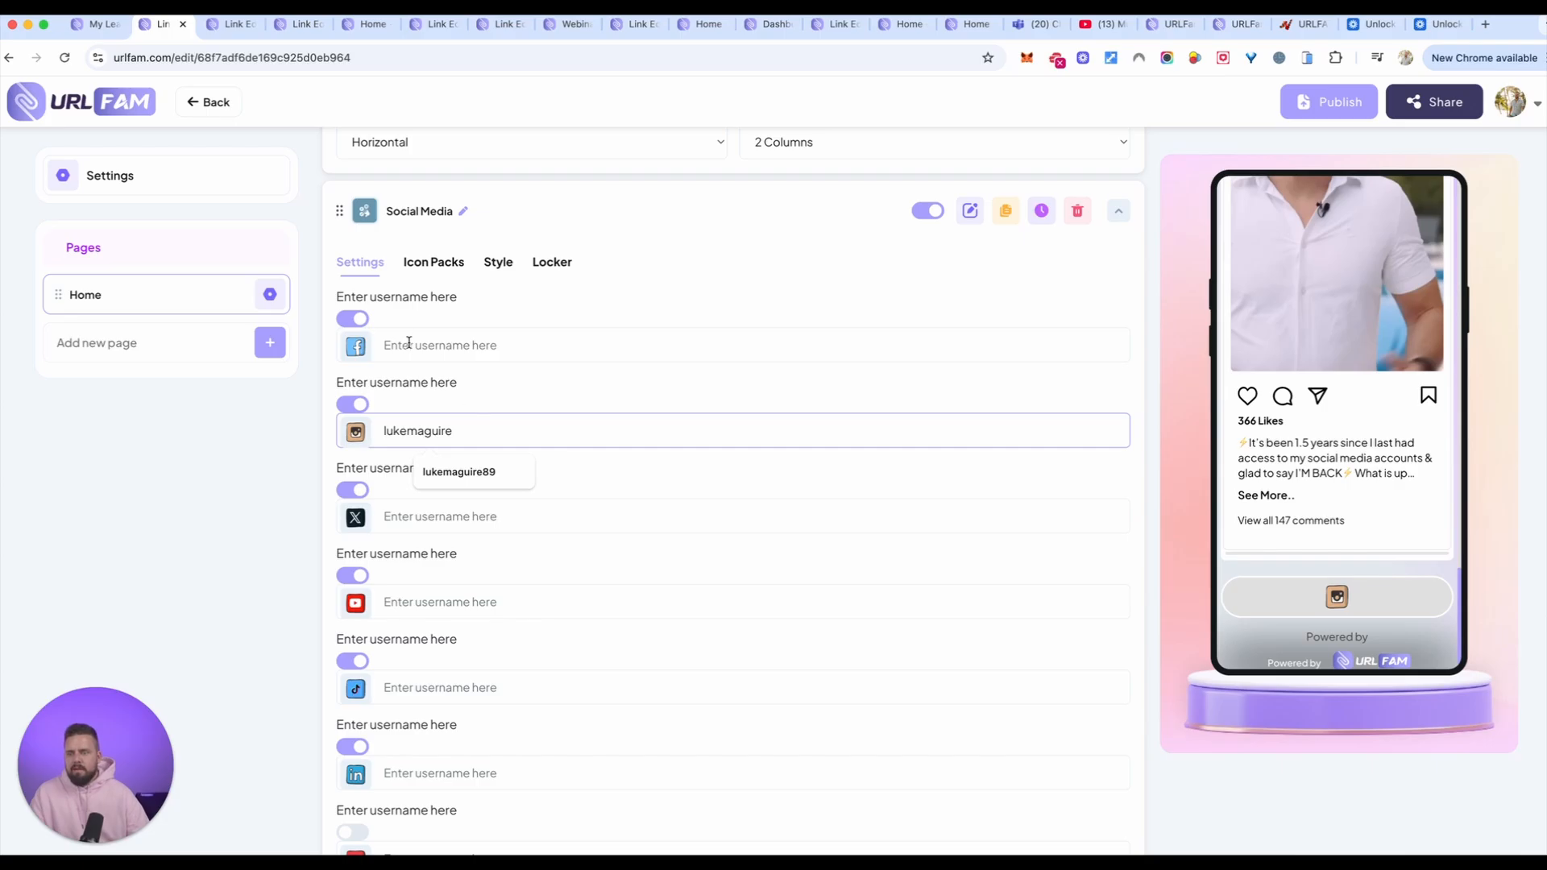
Step: Enter the Facebook username in the Social Media element and apply the outlined circular icon pack
click(408, 344)
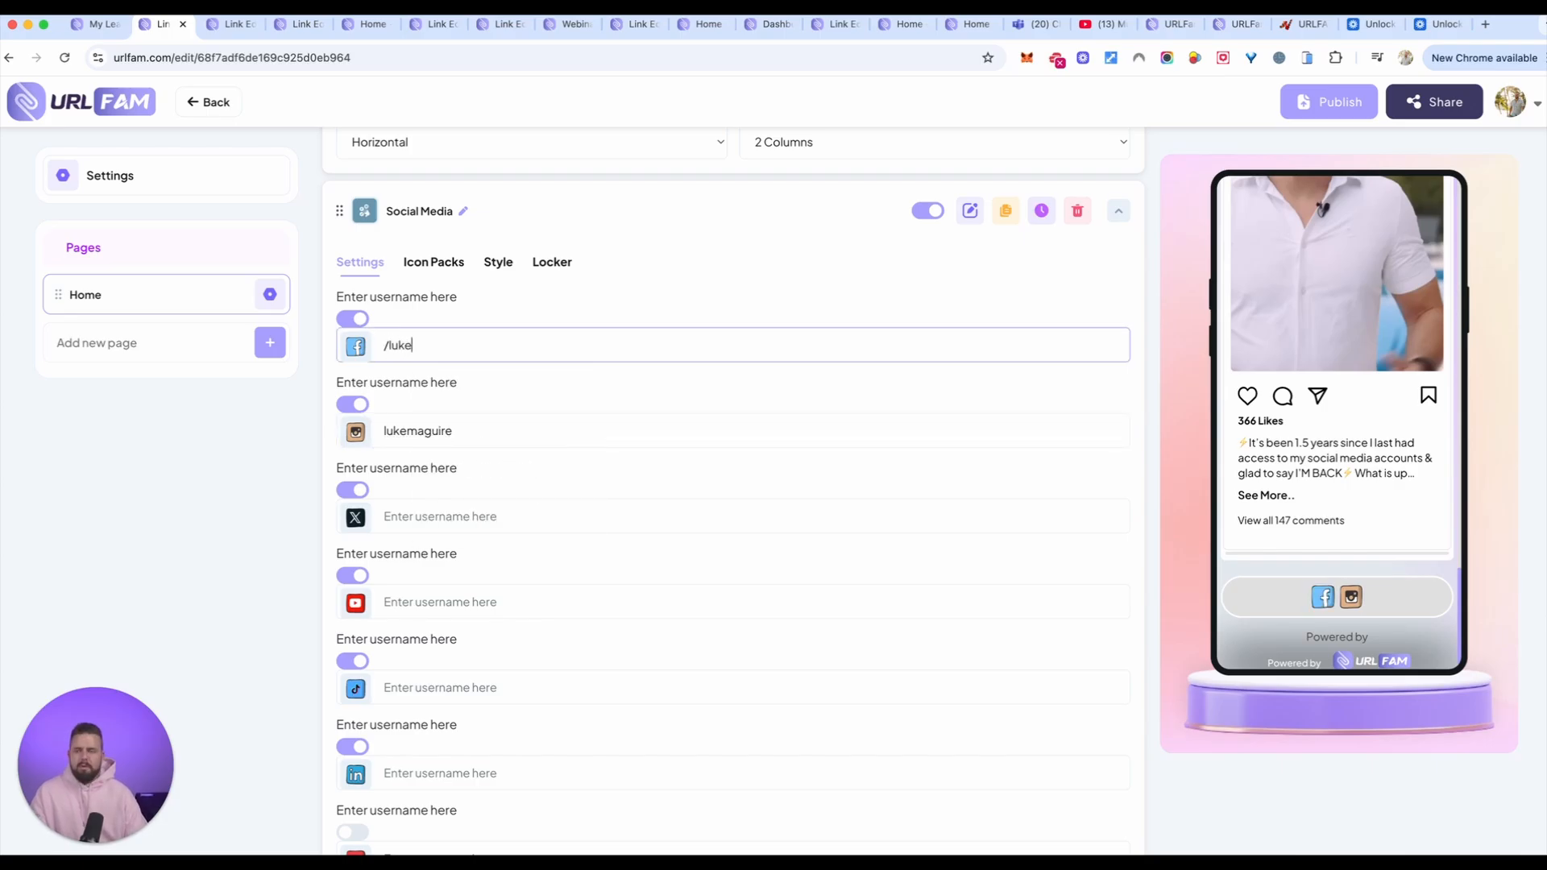
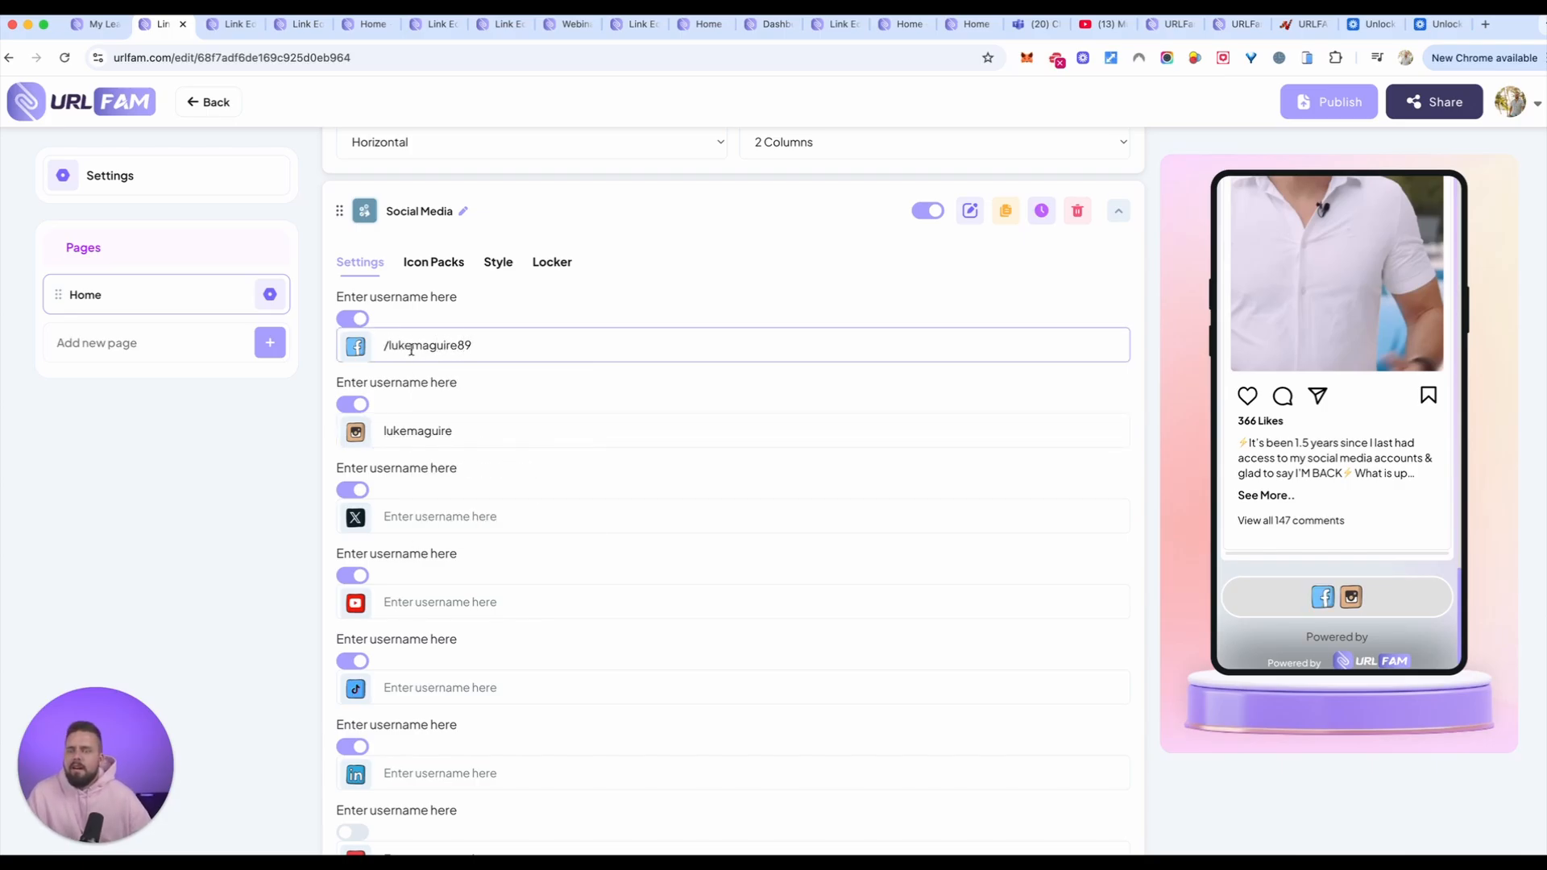
click(434, 262)
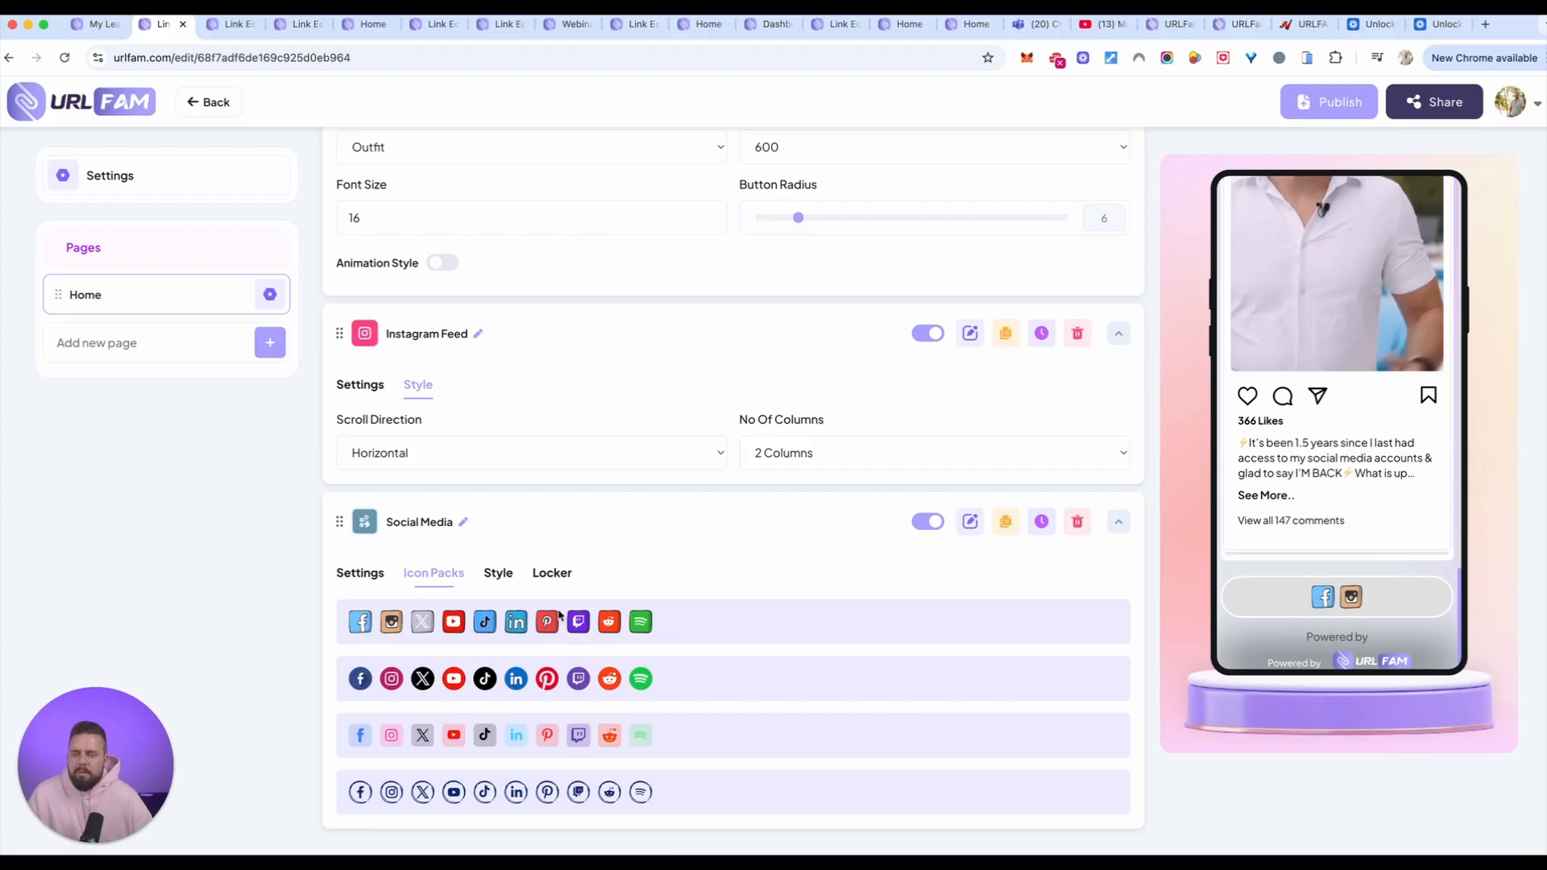
click(446, 798)
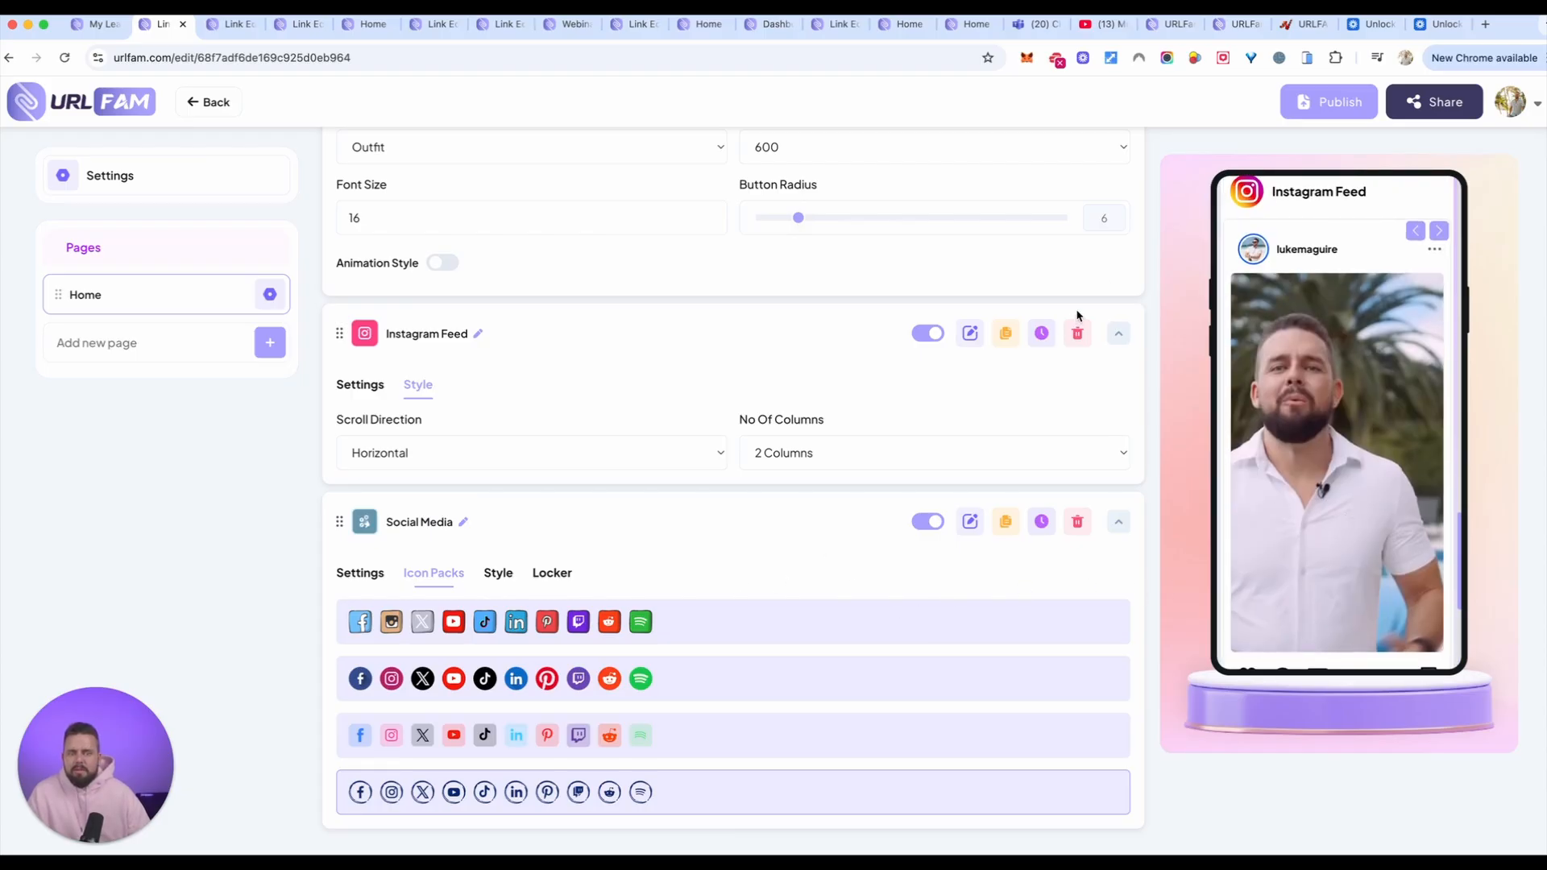
Step: Add a Greeting layout element and move it to the top of the Home page, above the Profile element
scroll(1078, 314, up, 20)
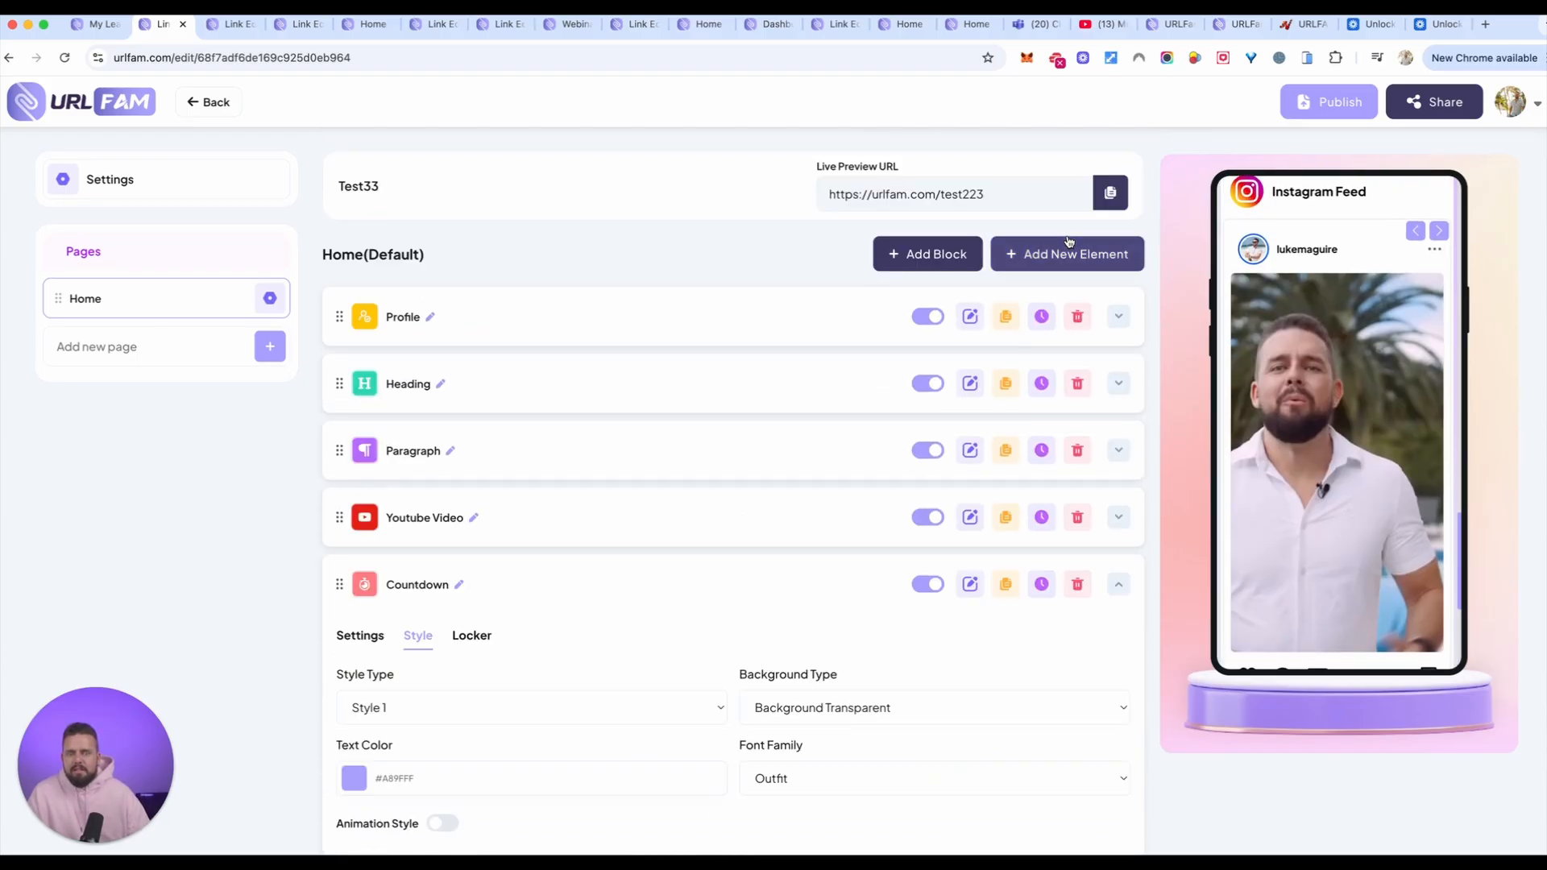
click(1068, 246)
click(504, 524)
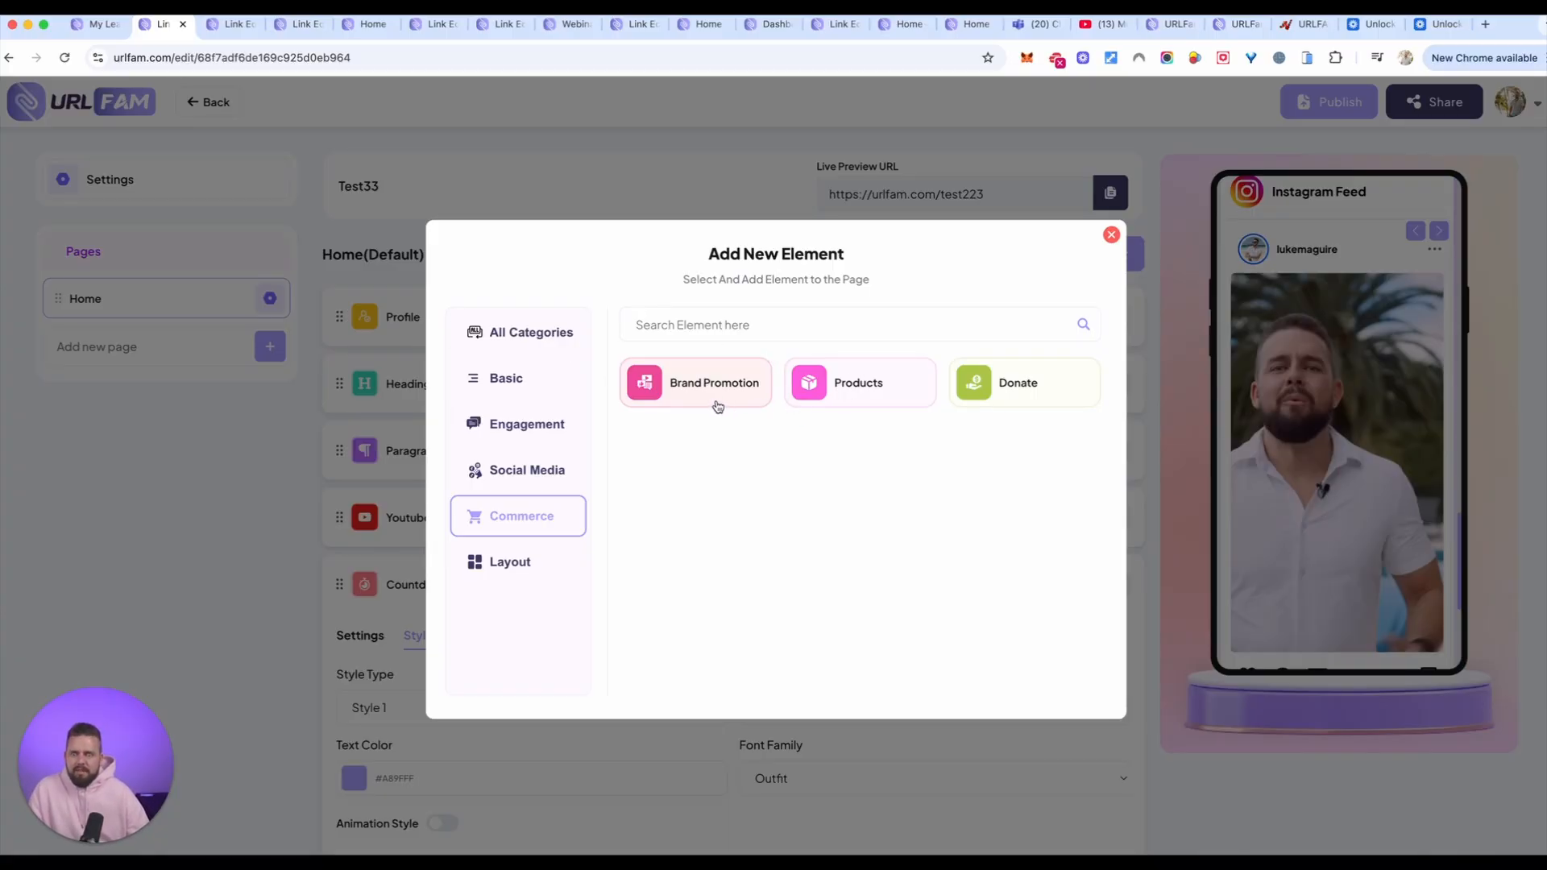
click(509, 572)
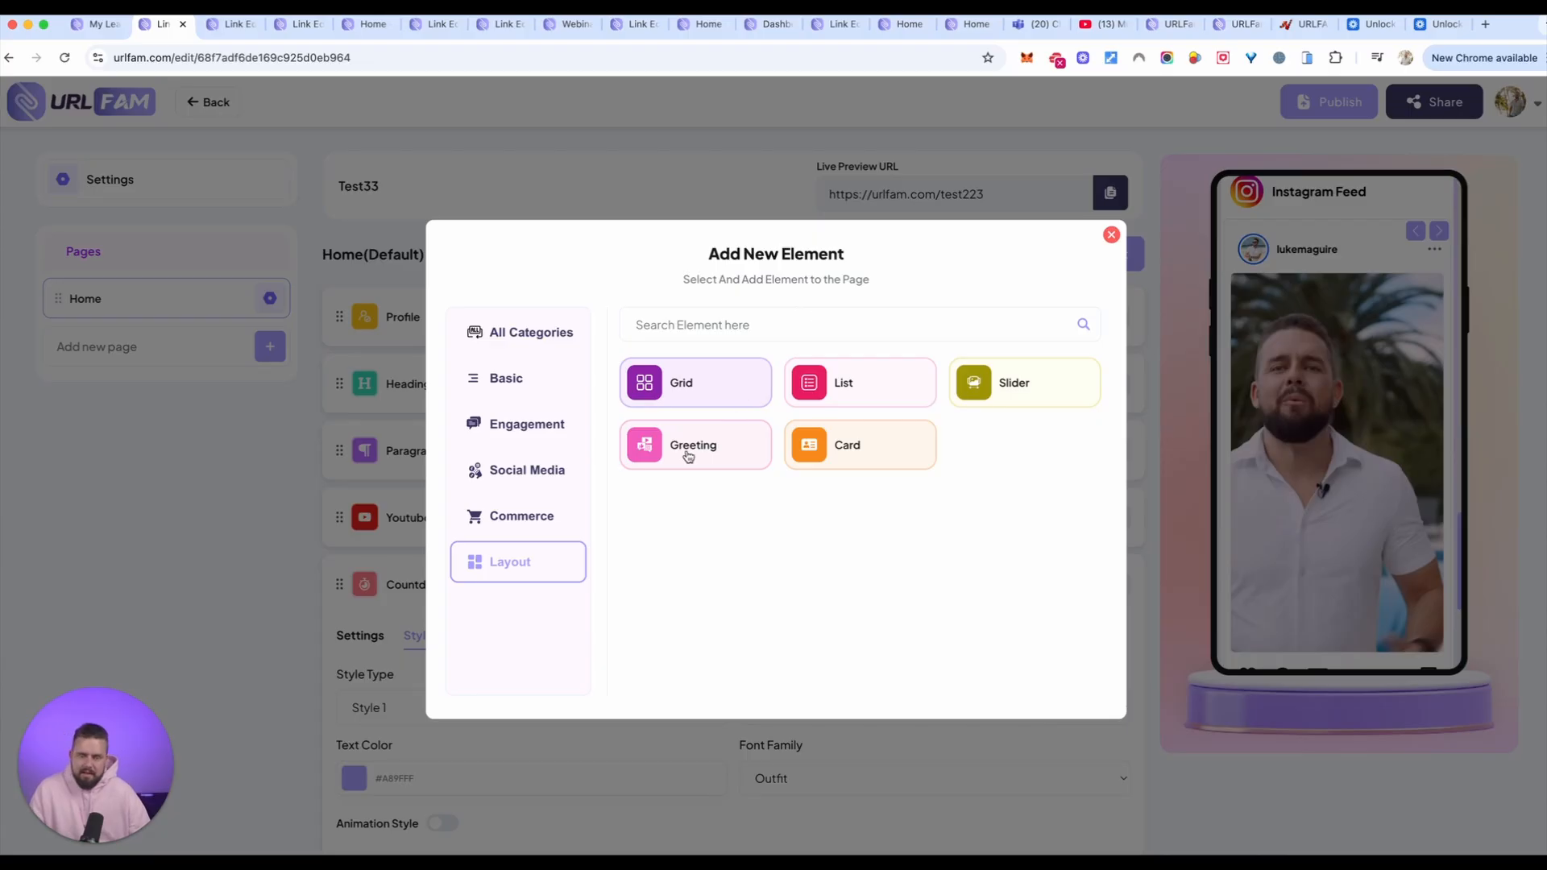
click(713, 460)
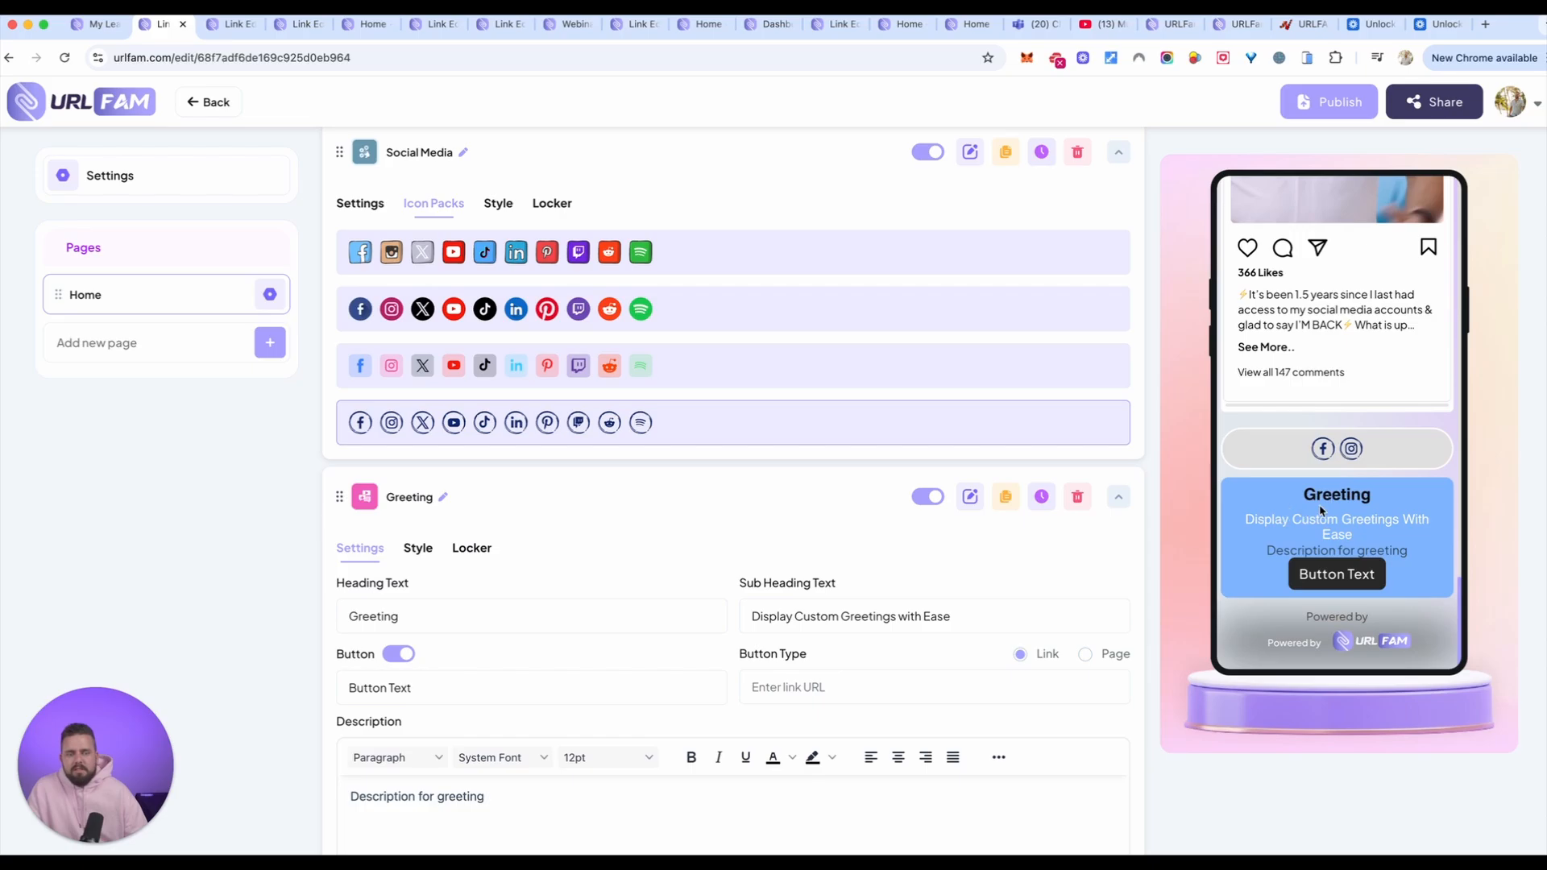
drag(339, 495, 369, 564)
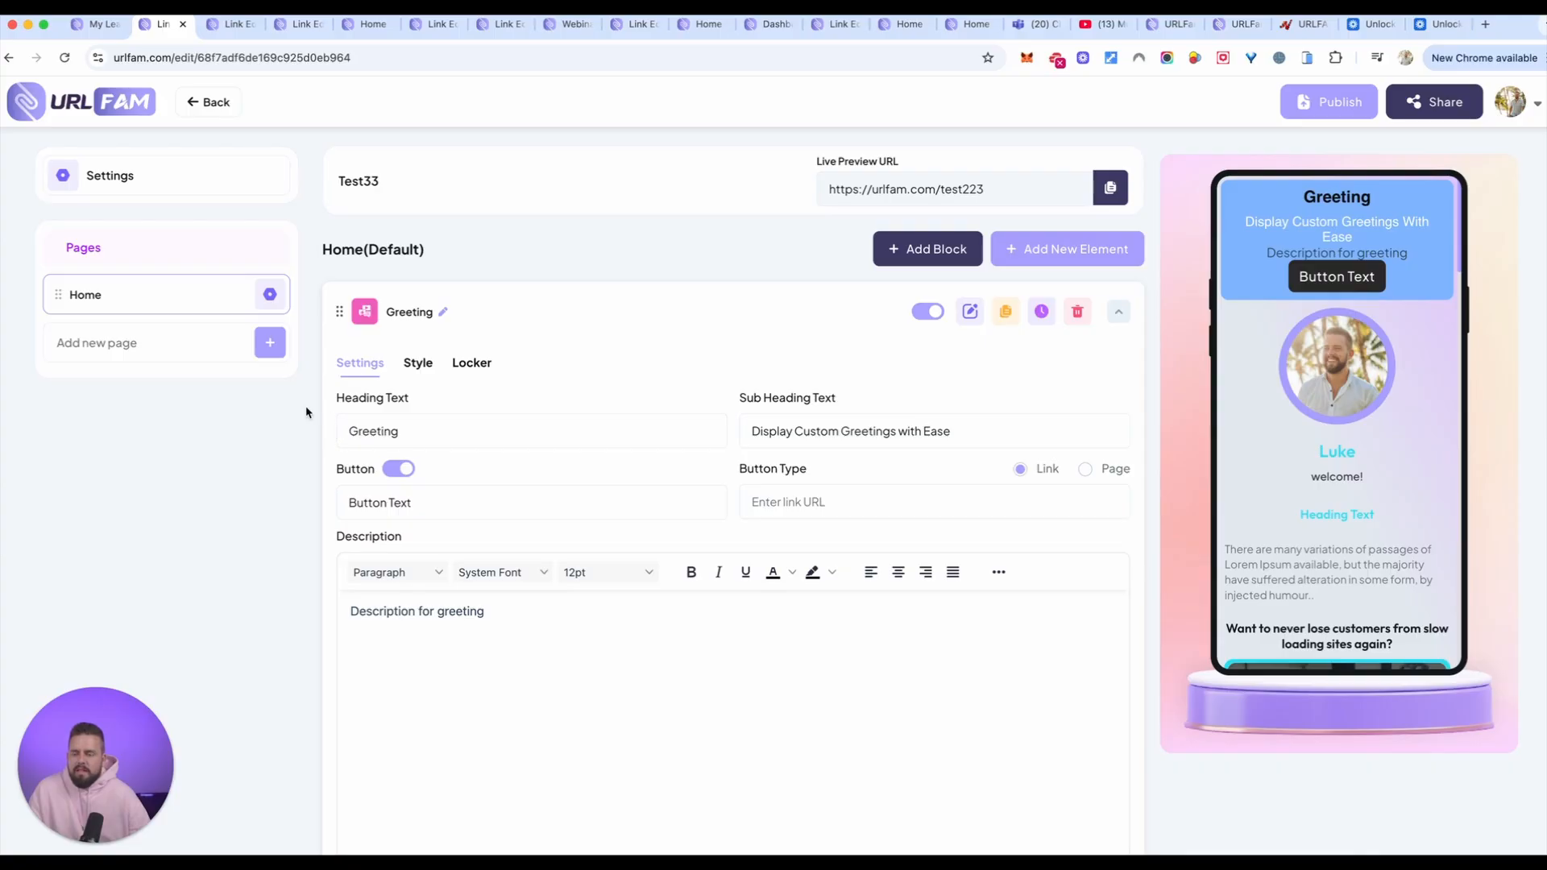
Step: Examine the options for creating a new page and leave without creating one
click(273, 340)
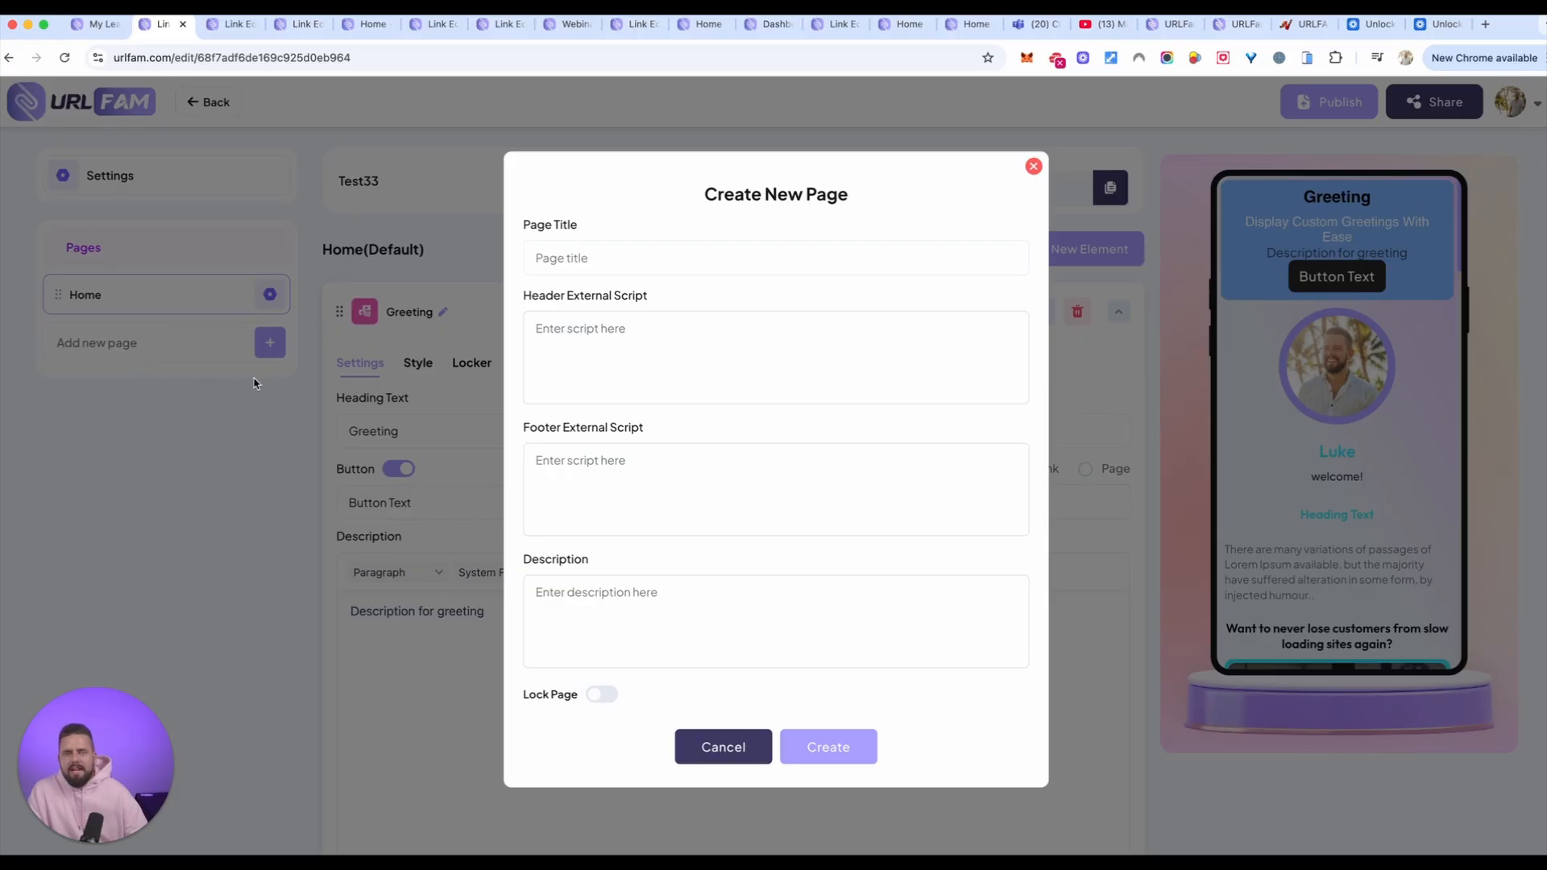
click(1033, 167)
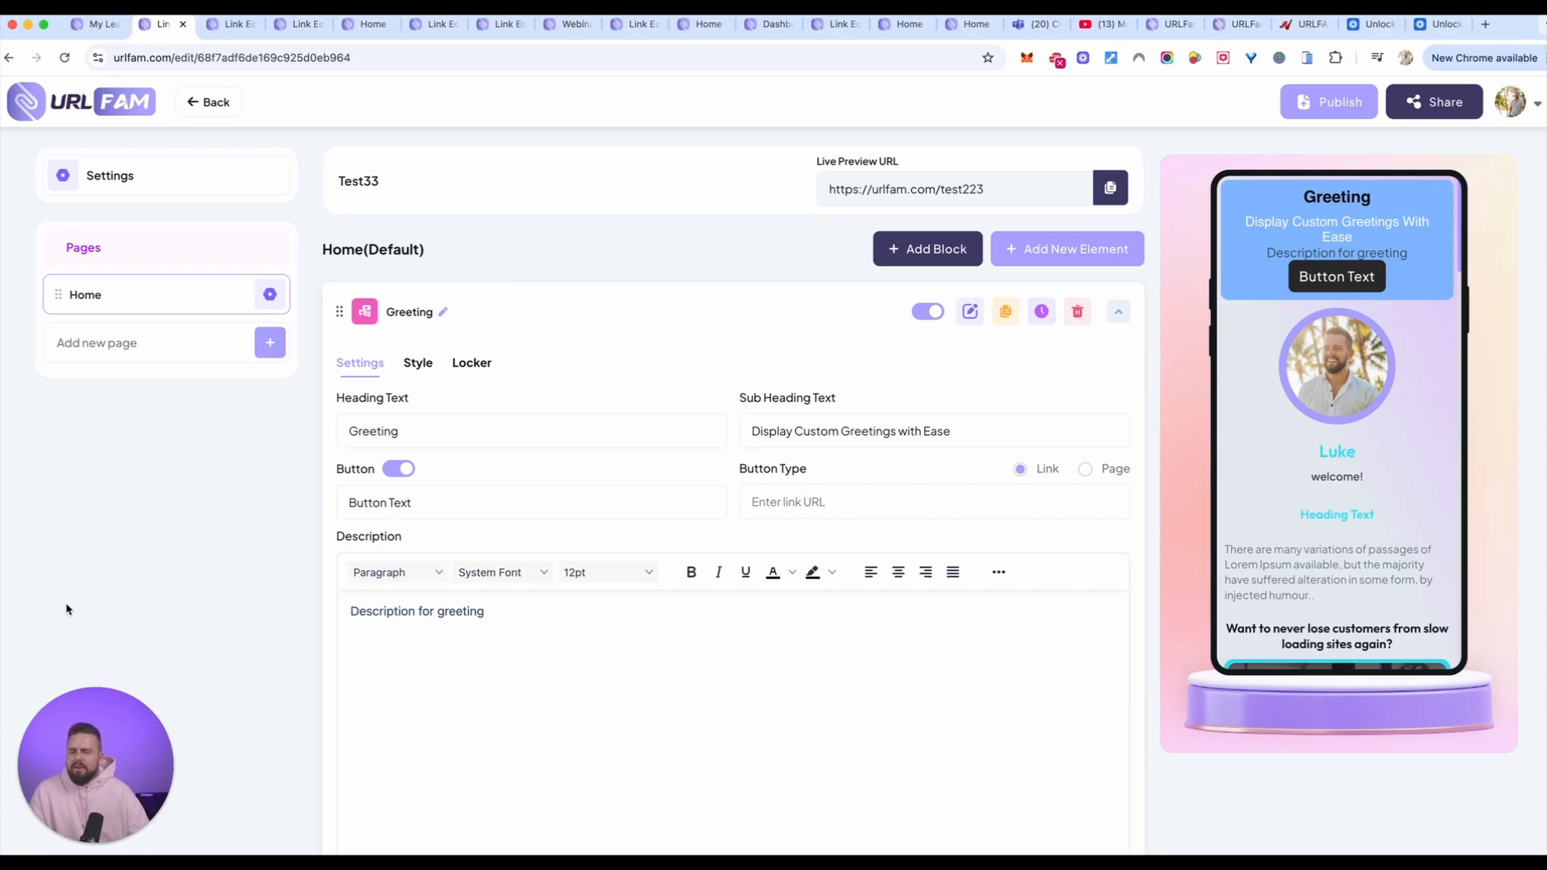
Step: Look over the Thereplay link and the example link with the MARKETING PRODUCT page, including its countdown and appointment preview
click(358, 31)
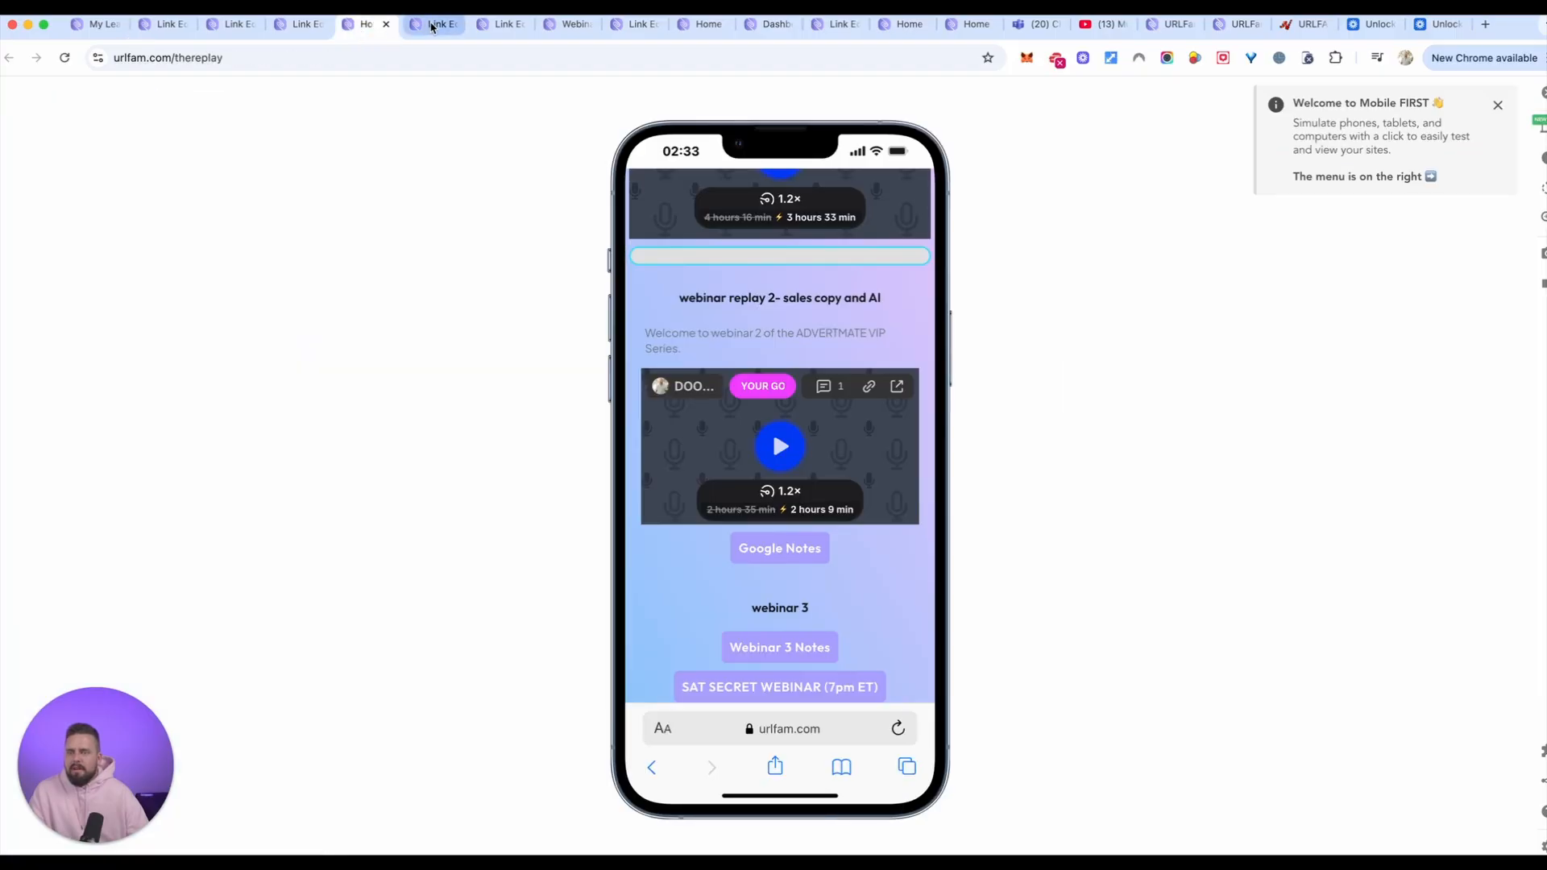
click(296, 24)
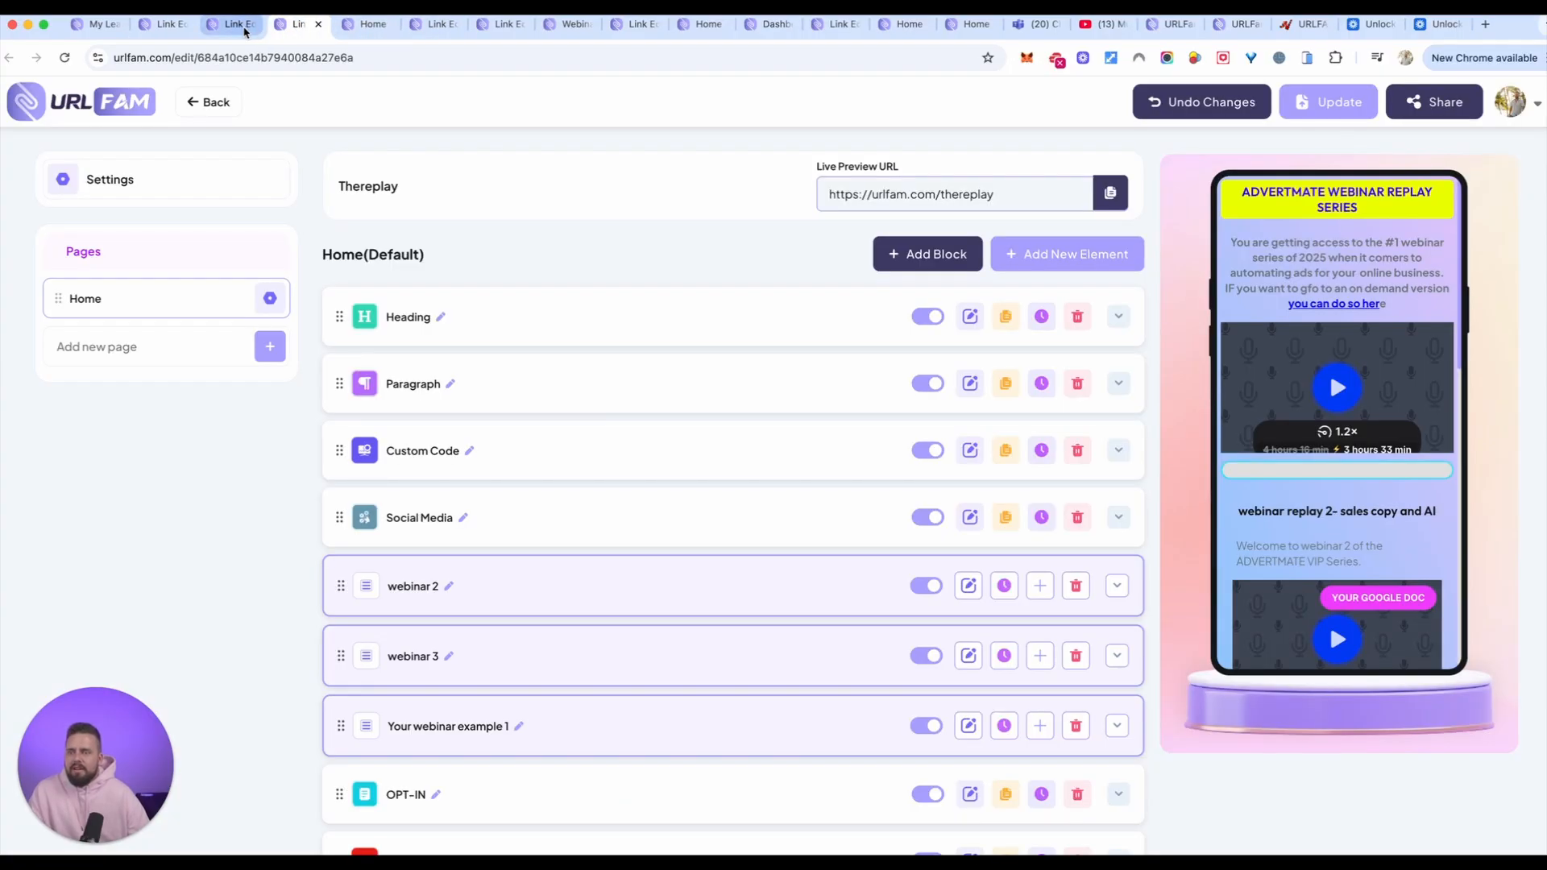
click(233, 27)
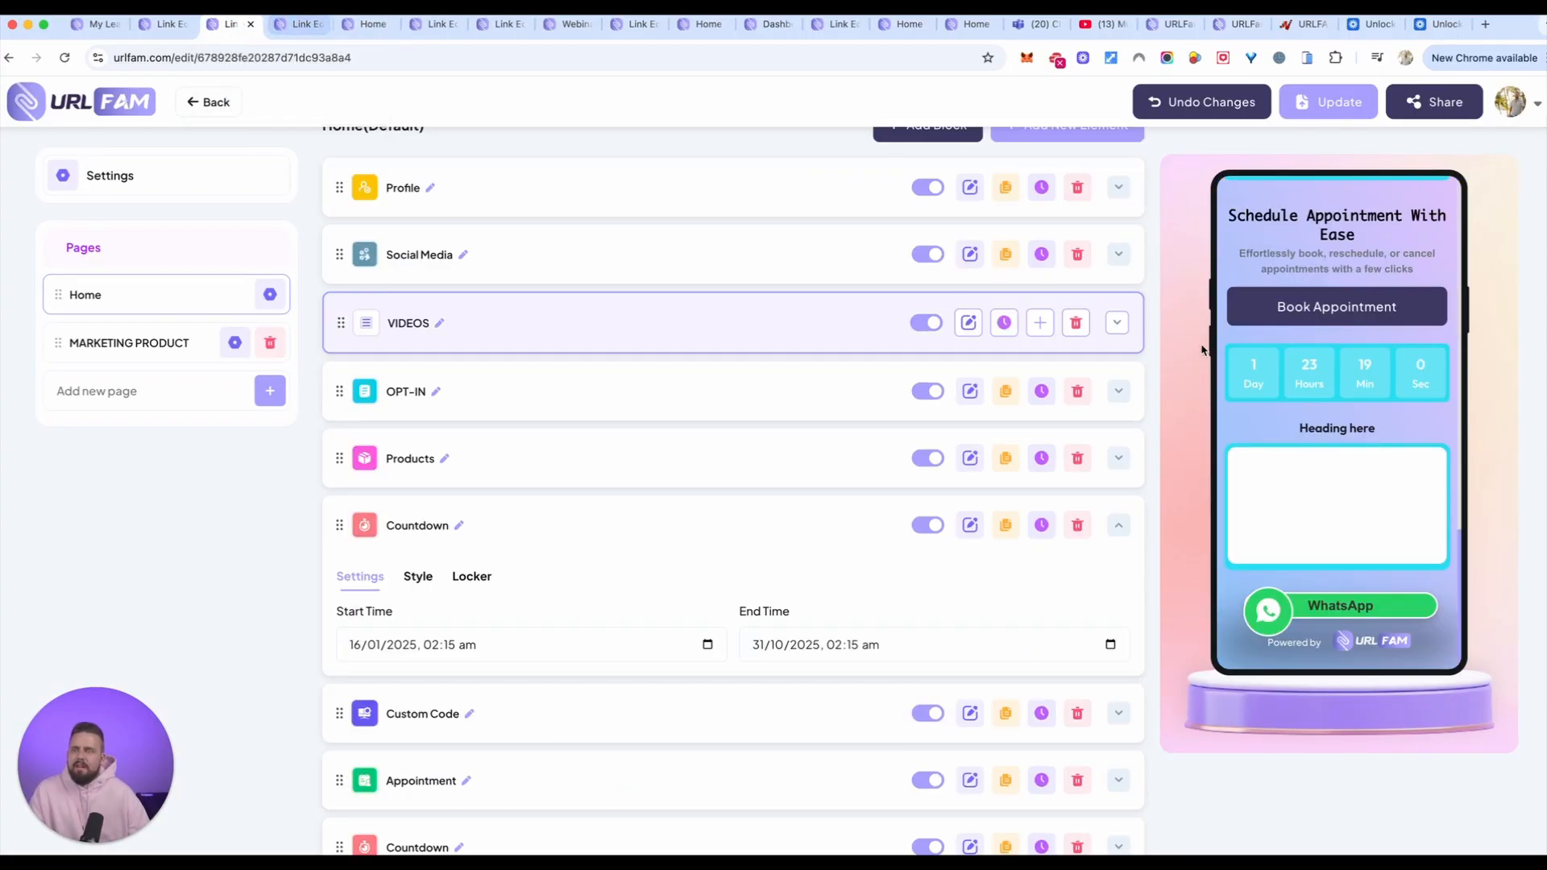
scroll(1319, 436, up, 10)
scroll(1318, 436, down, 10)
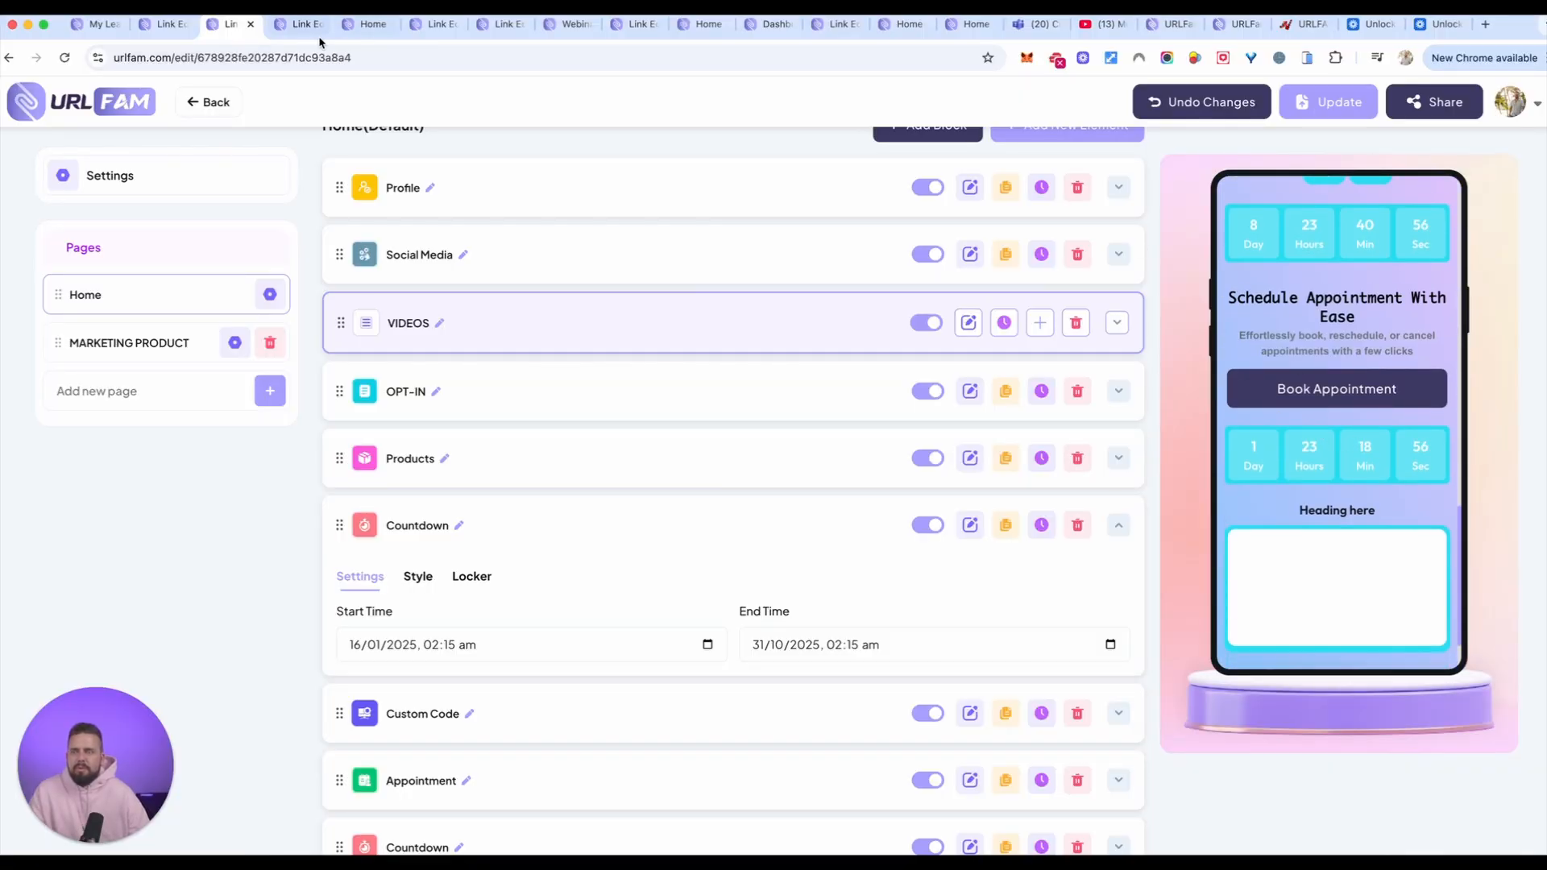
Step: Examine the published webinar replay series page in the mobile simulator
click(370, 26)
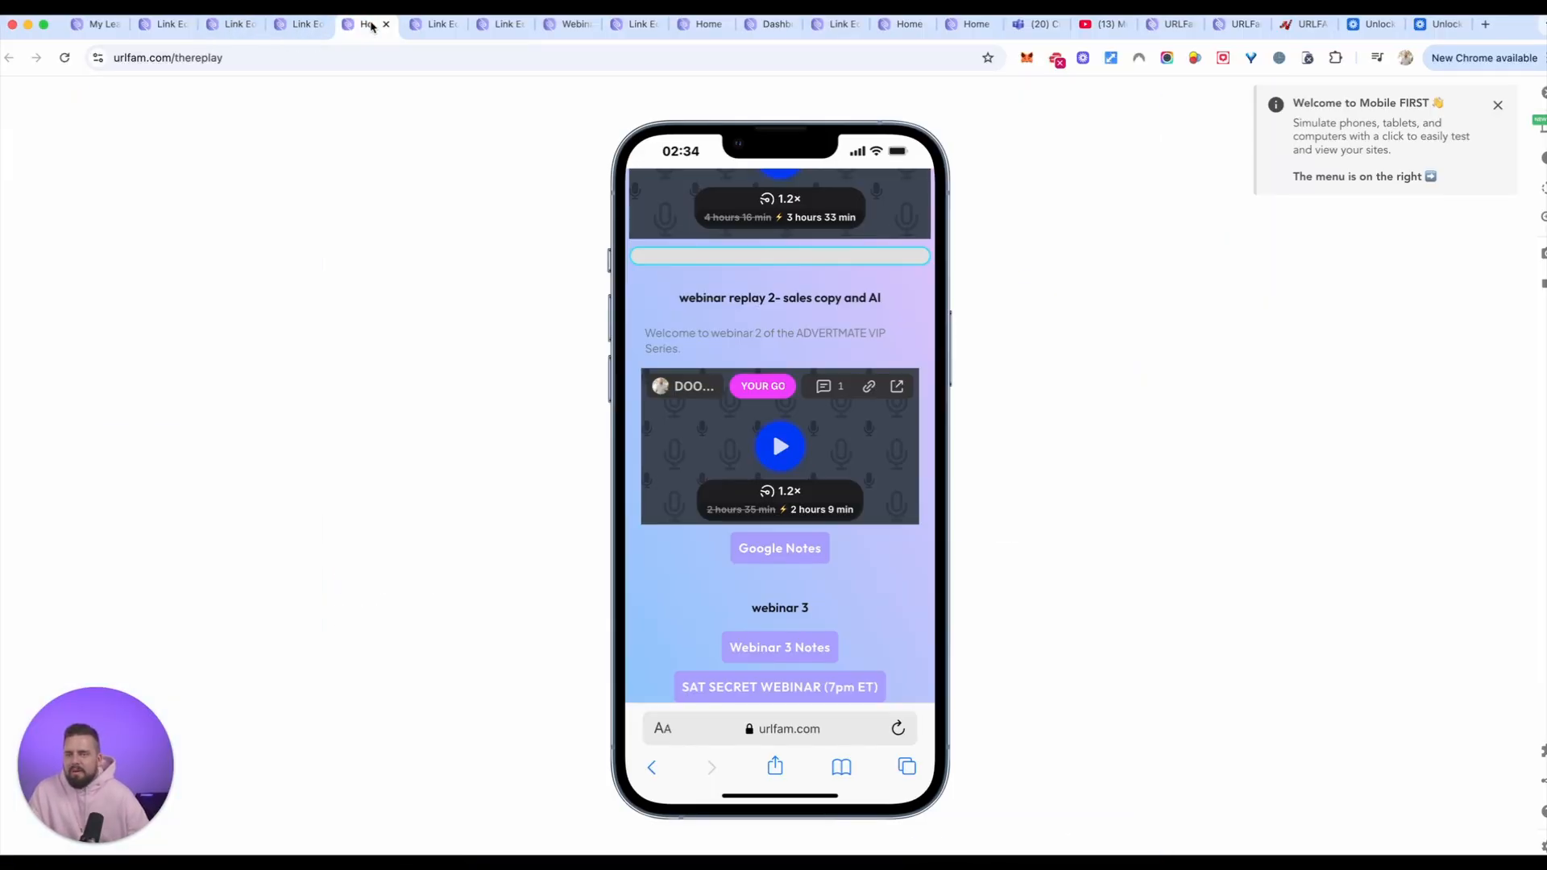
scroll(723, 321, up, 5)
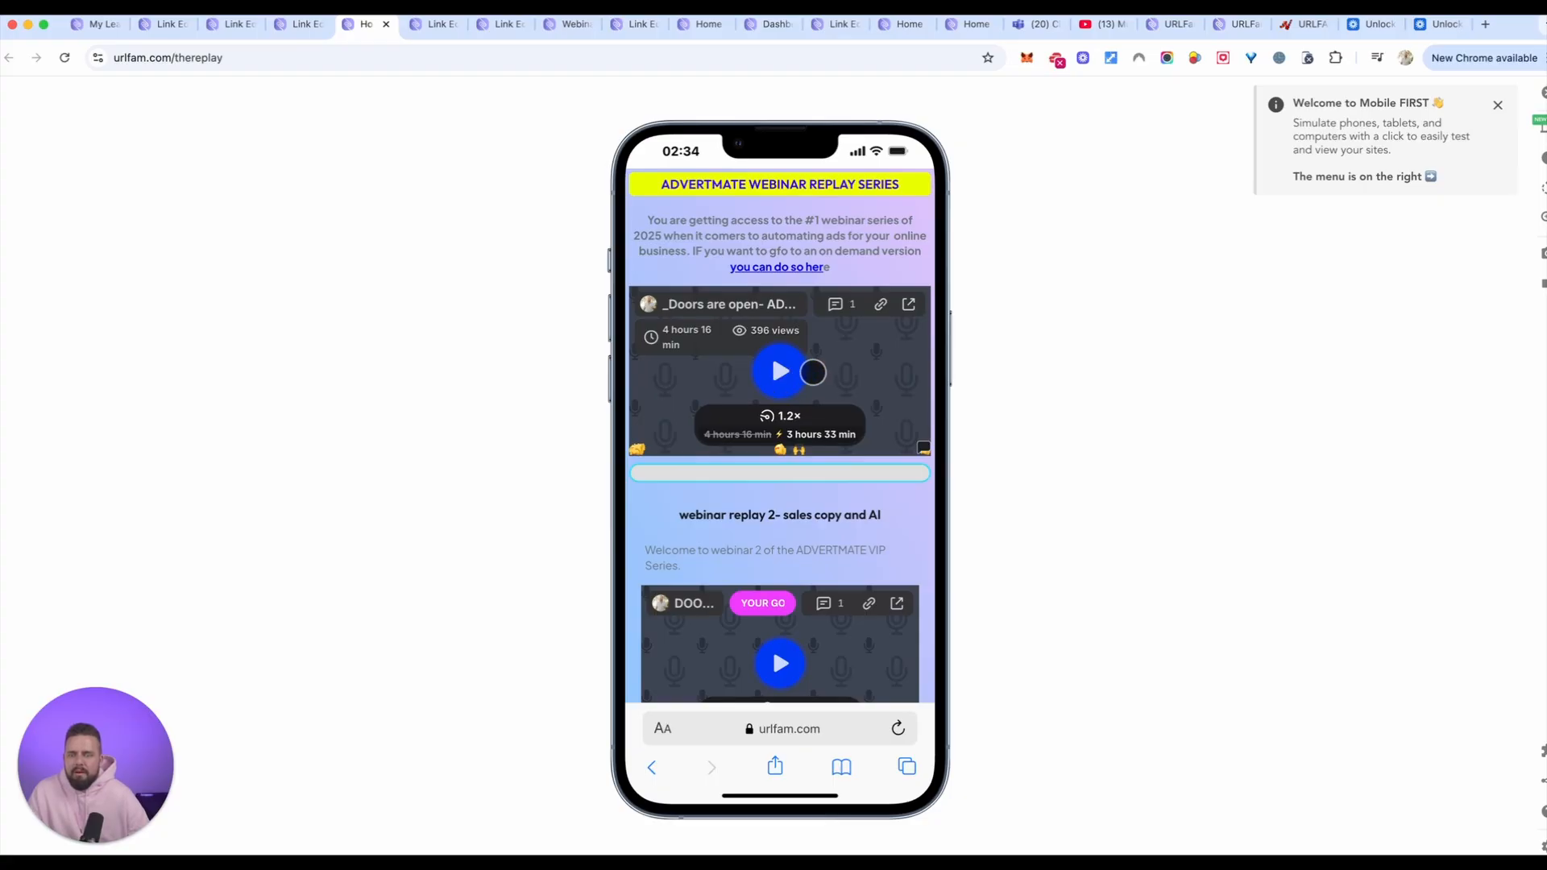
scroll(804, 369, down, 3)
Step: Review the DOG PRO PRODUCTS example link's preview, from its profile image through the video, countdown and opt-in form
click(429, 26)
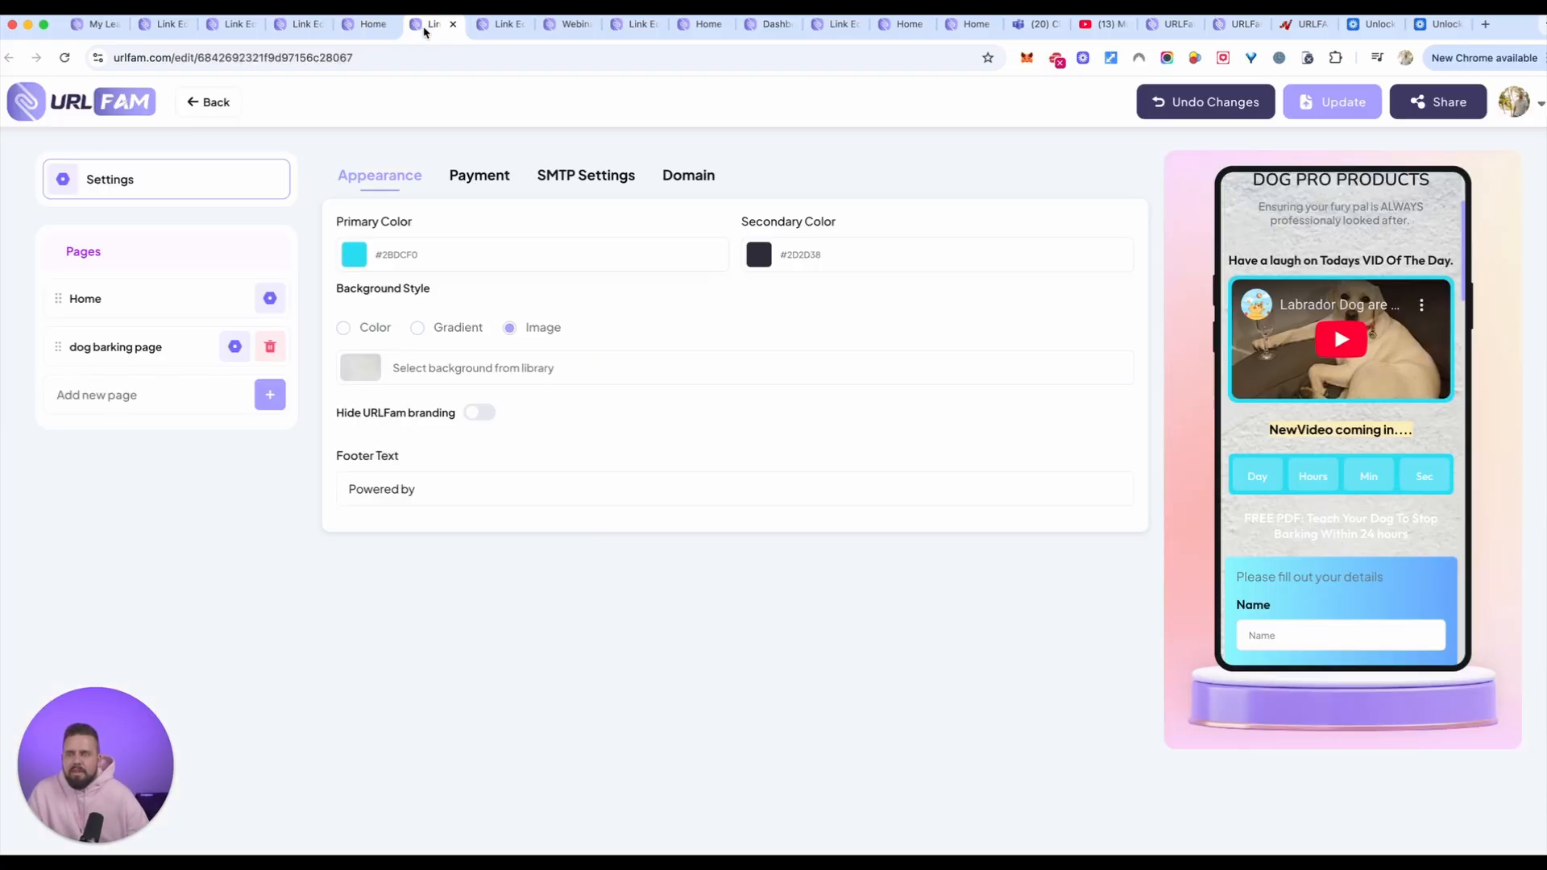
scroll(1273, 396, up, 2)
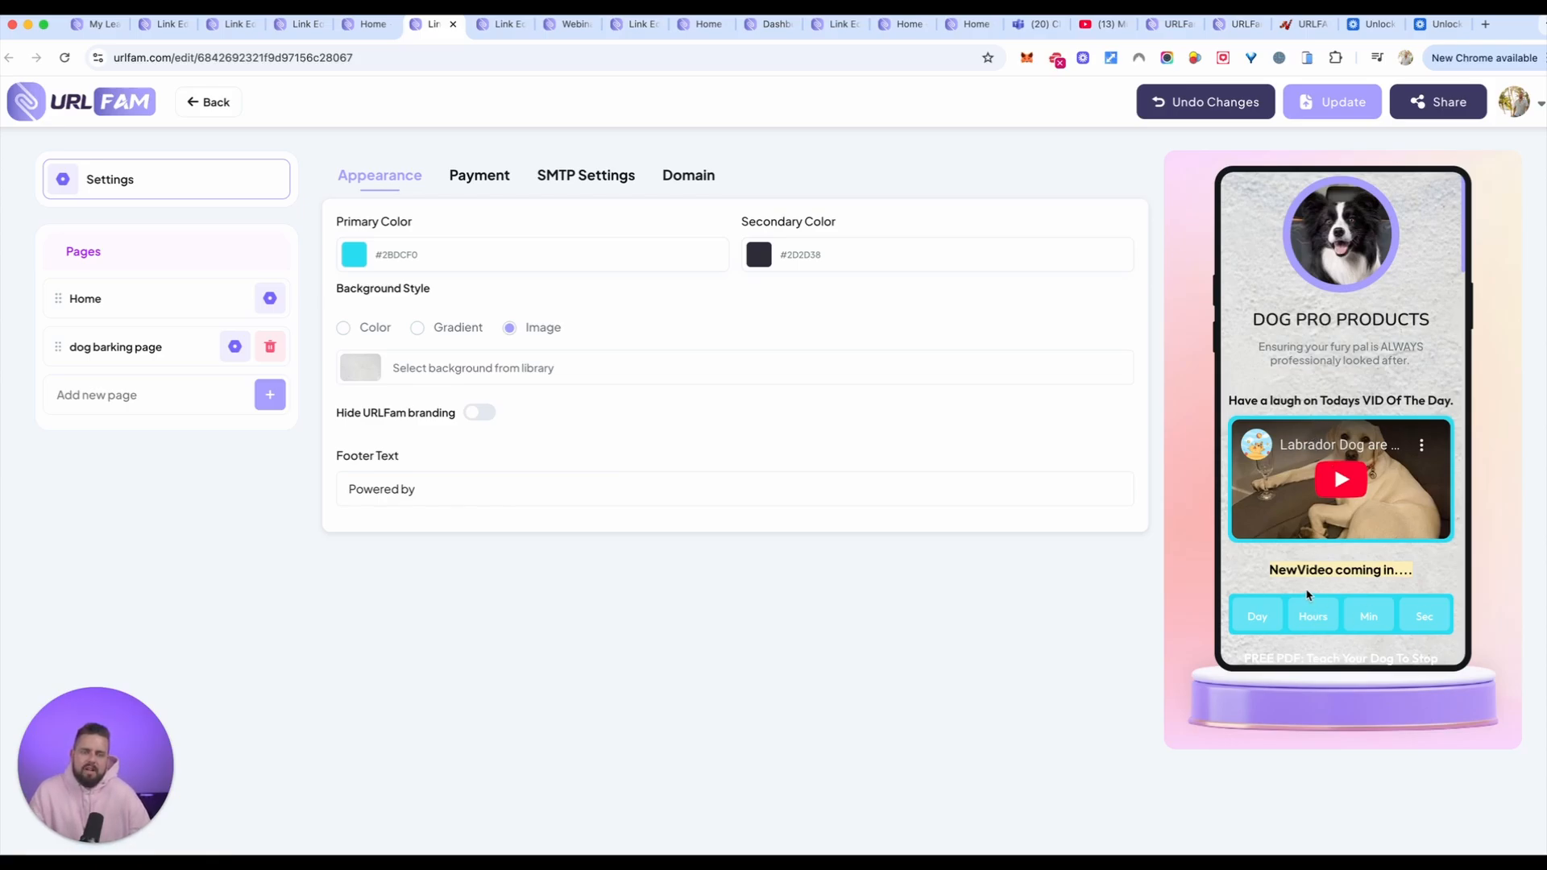
scroll(1341, 606, down, 3)
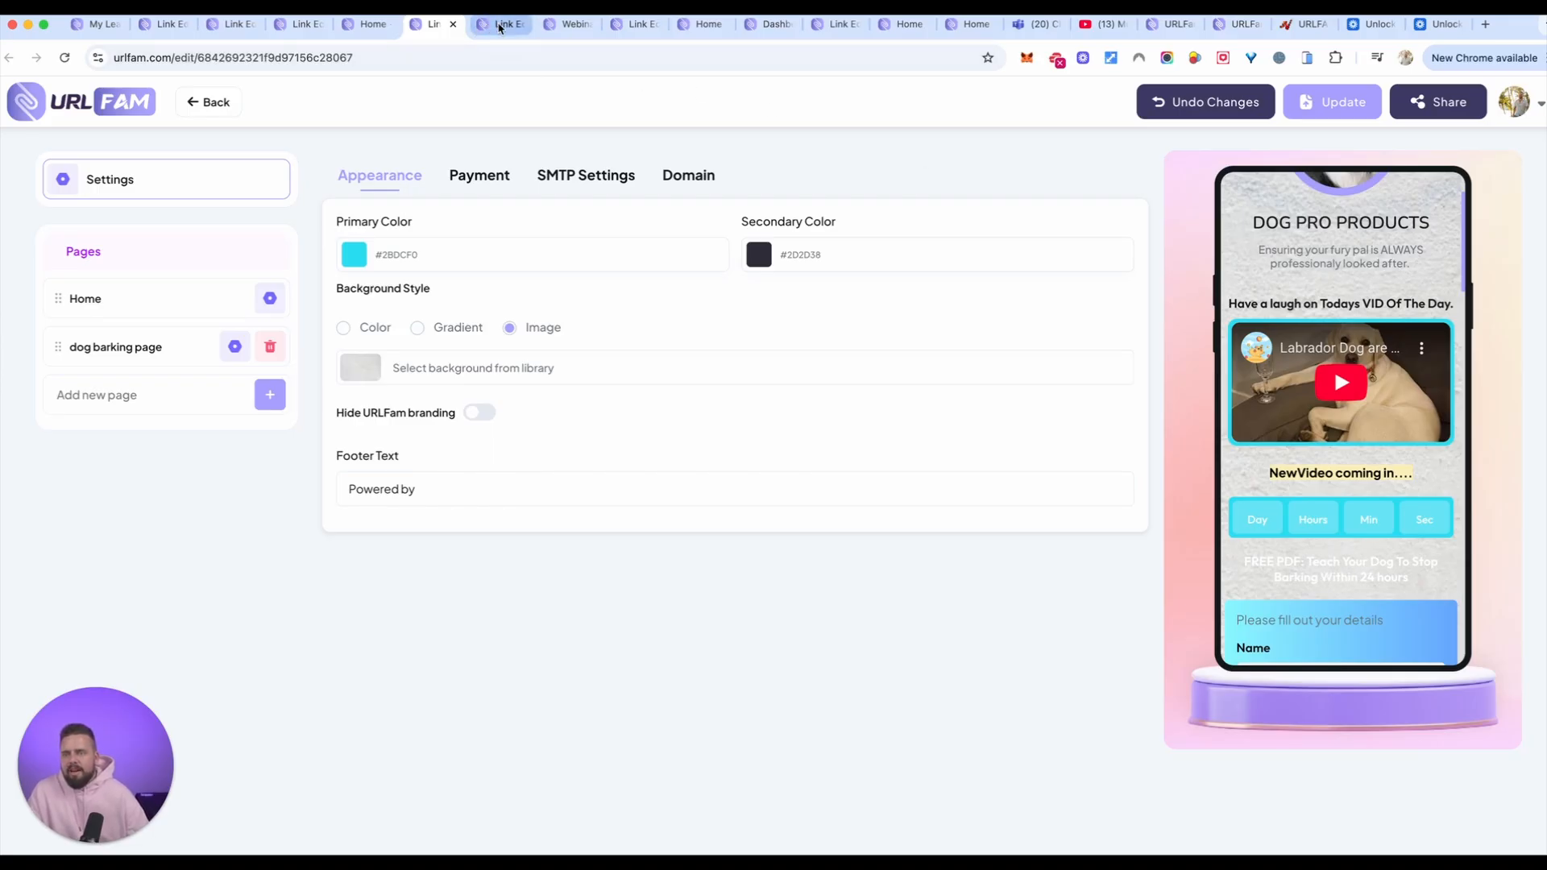
Step: View the example link with the weight loss tips page and the webinar registration data, ending on the Carrepair link
click(494, 24)
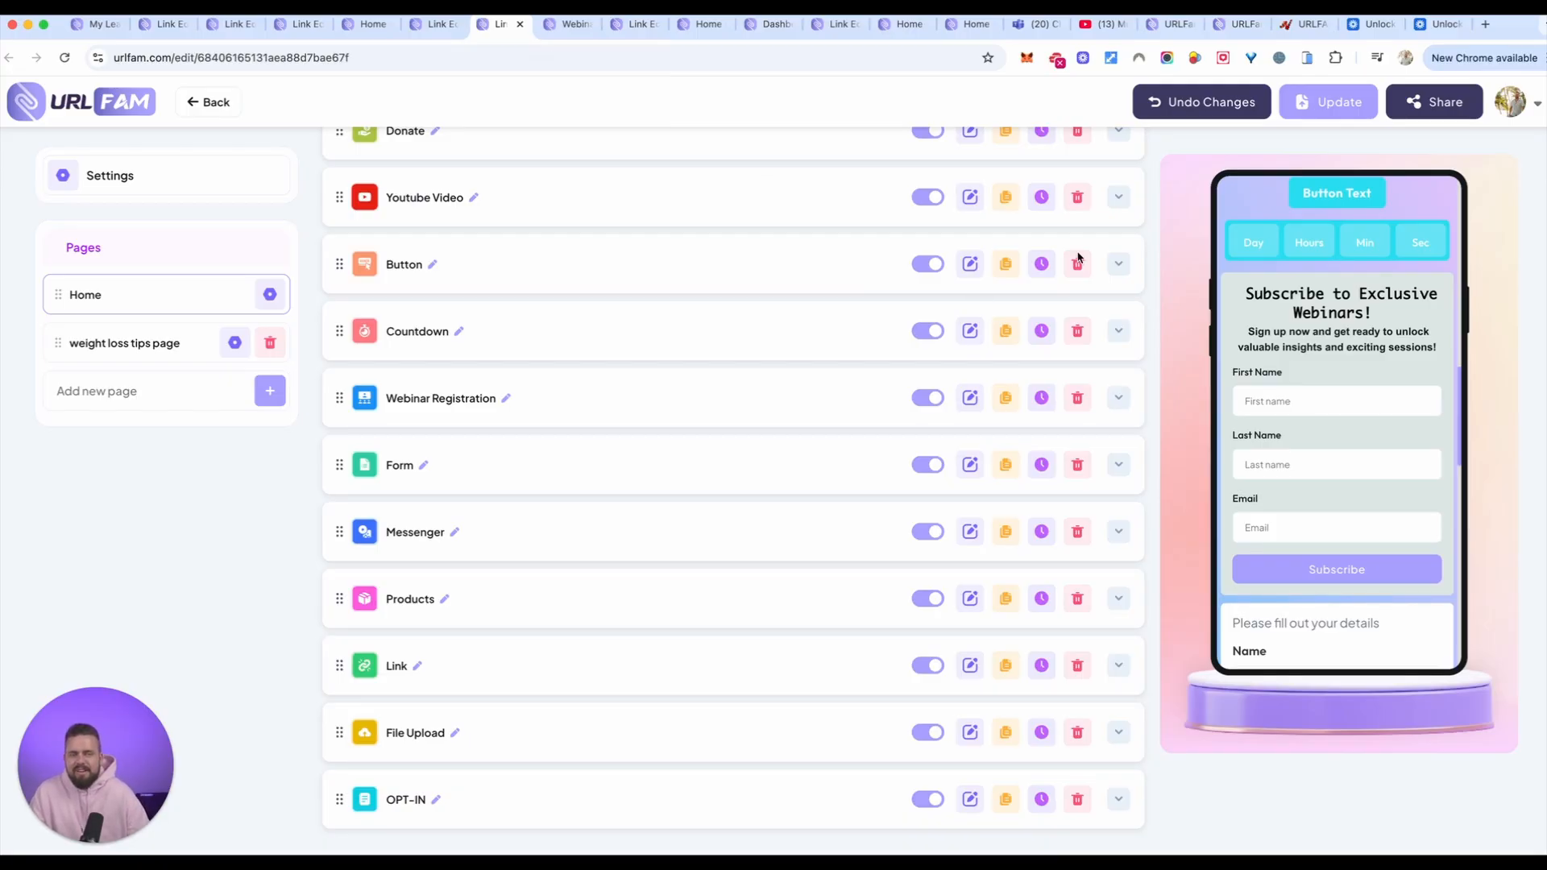
click(573, 24)
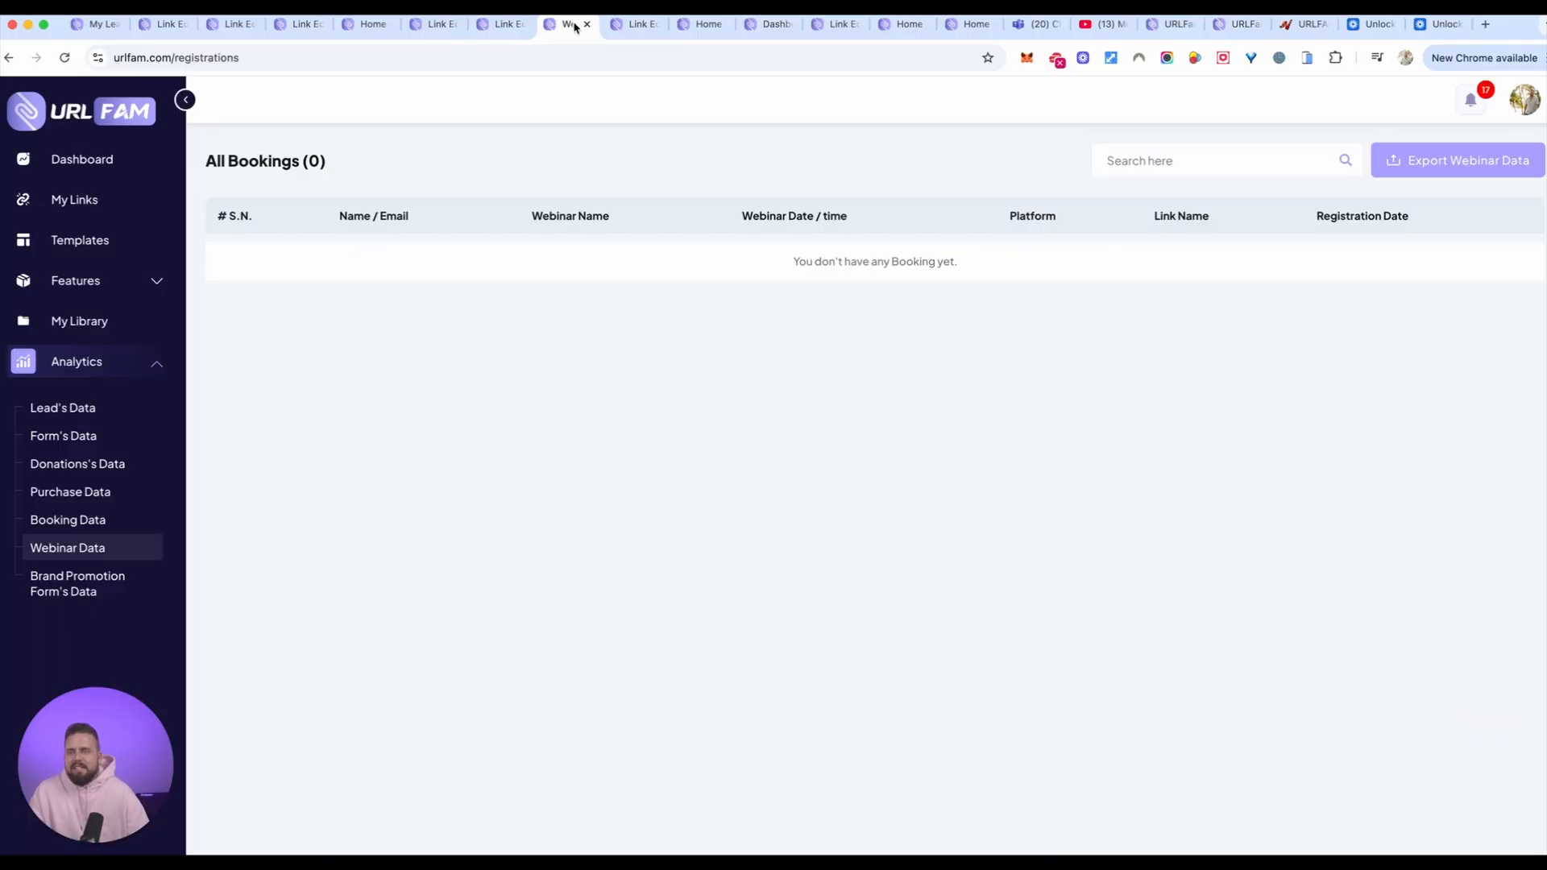
click(635, 25)
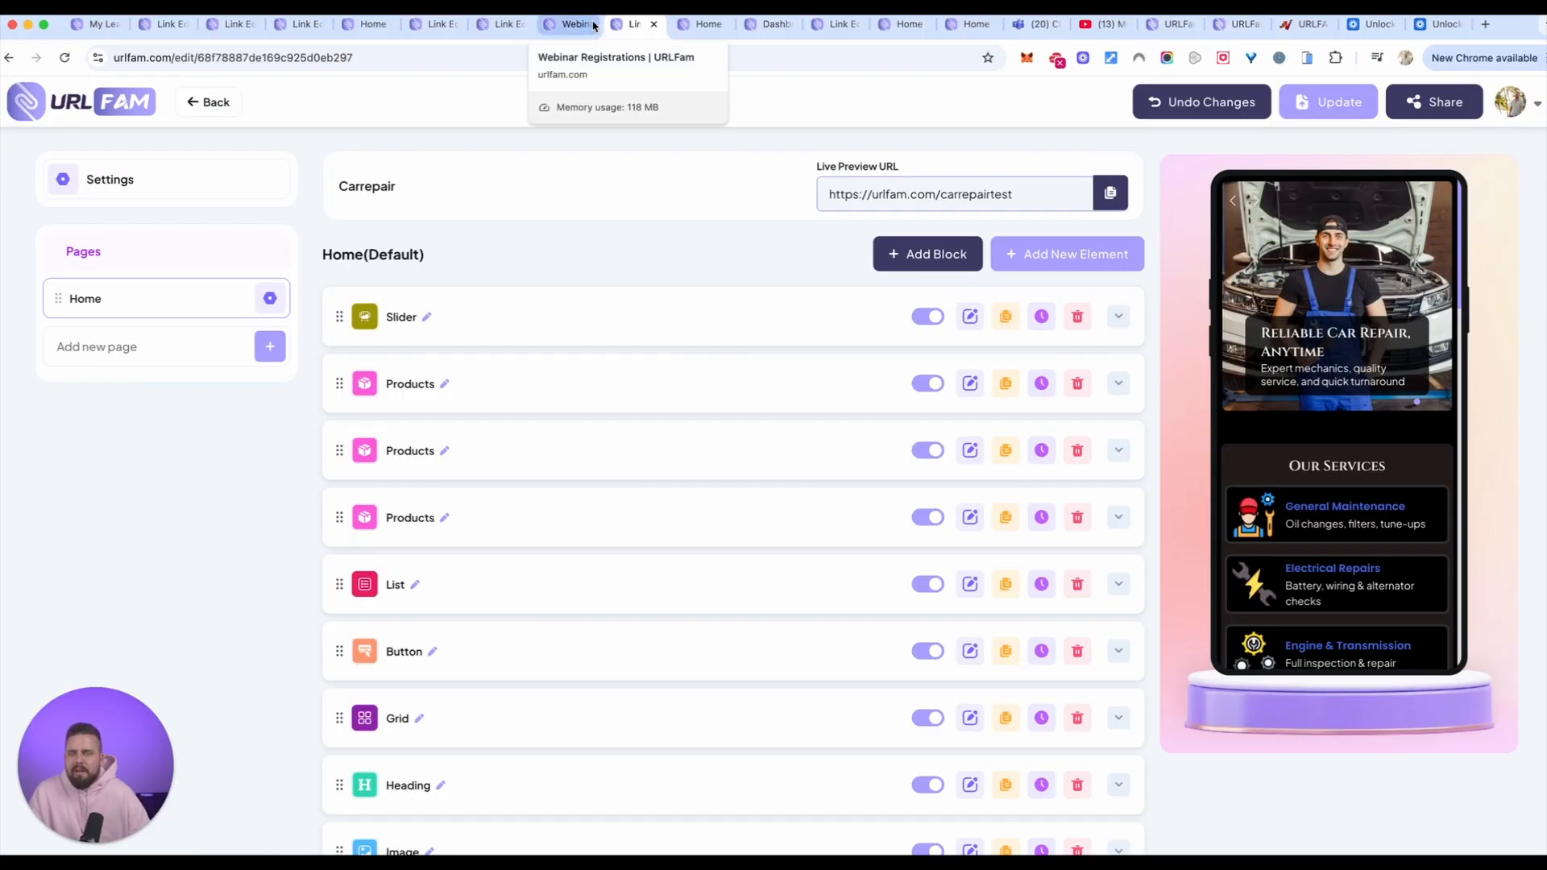
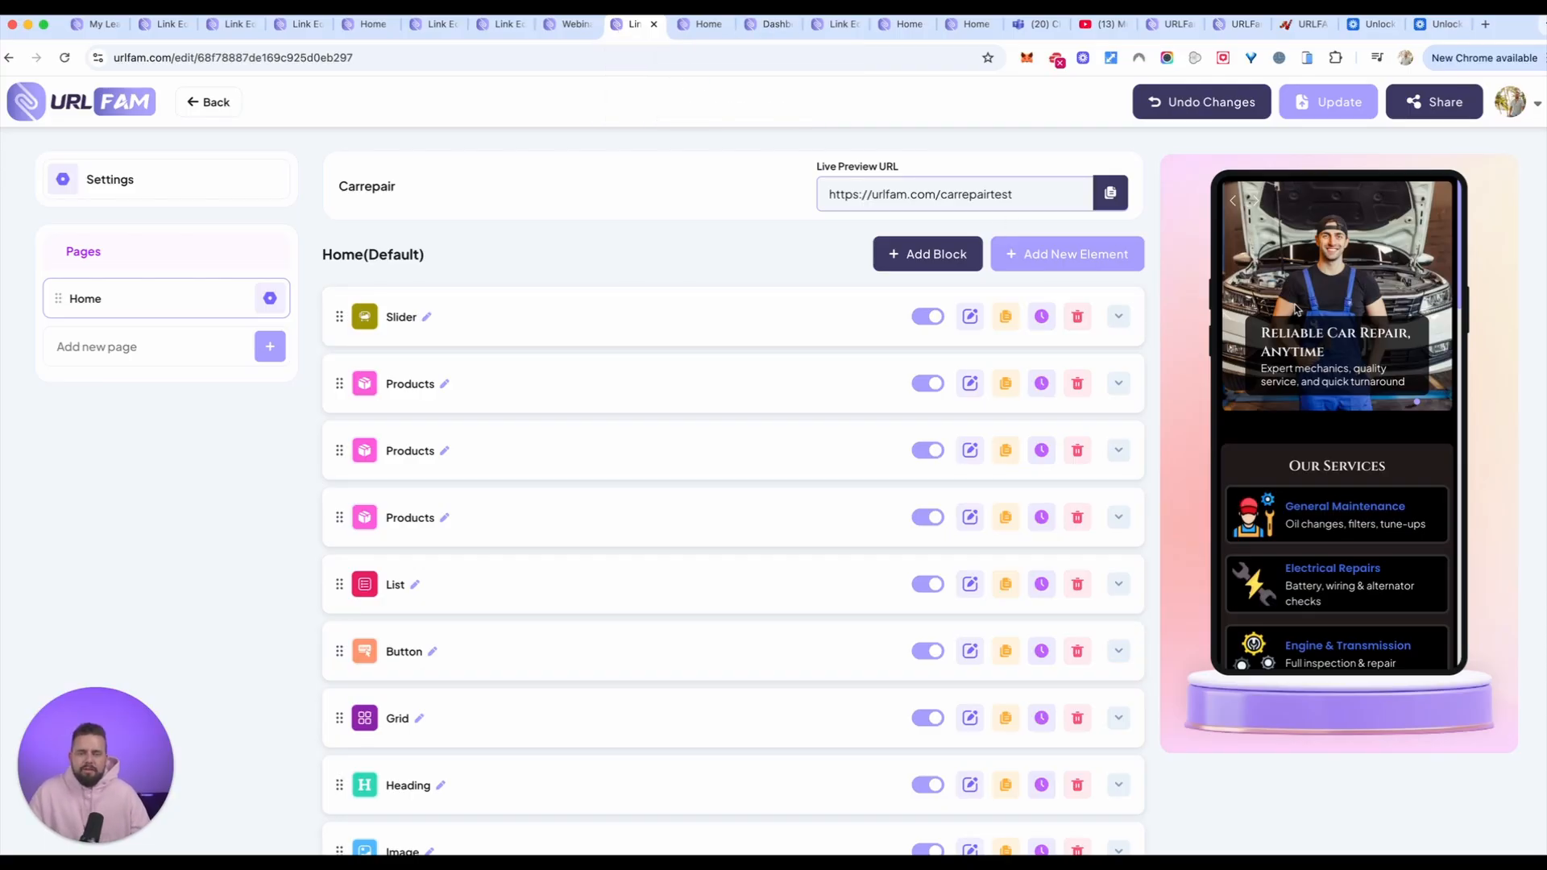
Step: Look over the Carrepair link's preview, from the slider and services down to the booking form
scroll(1322, 343, down, 4)
scroll(1325, 345, up, 5)
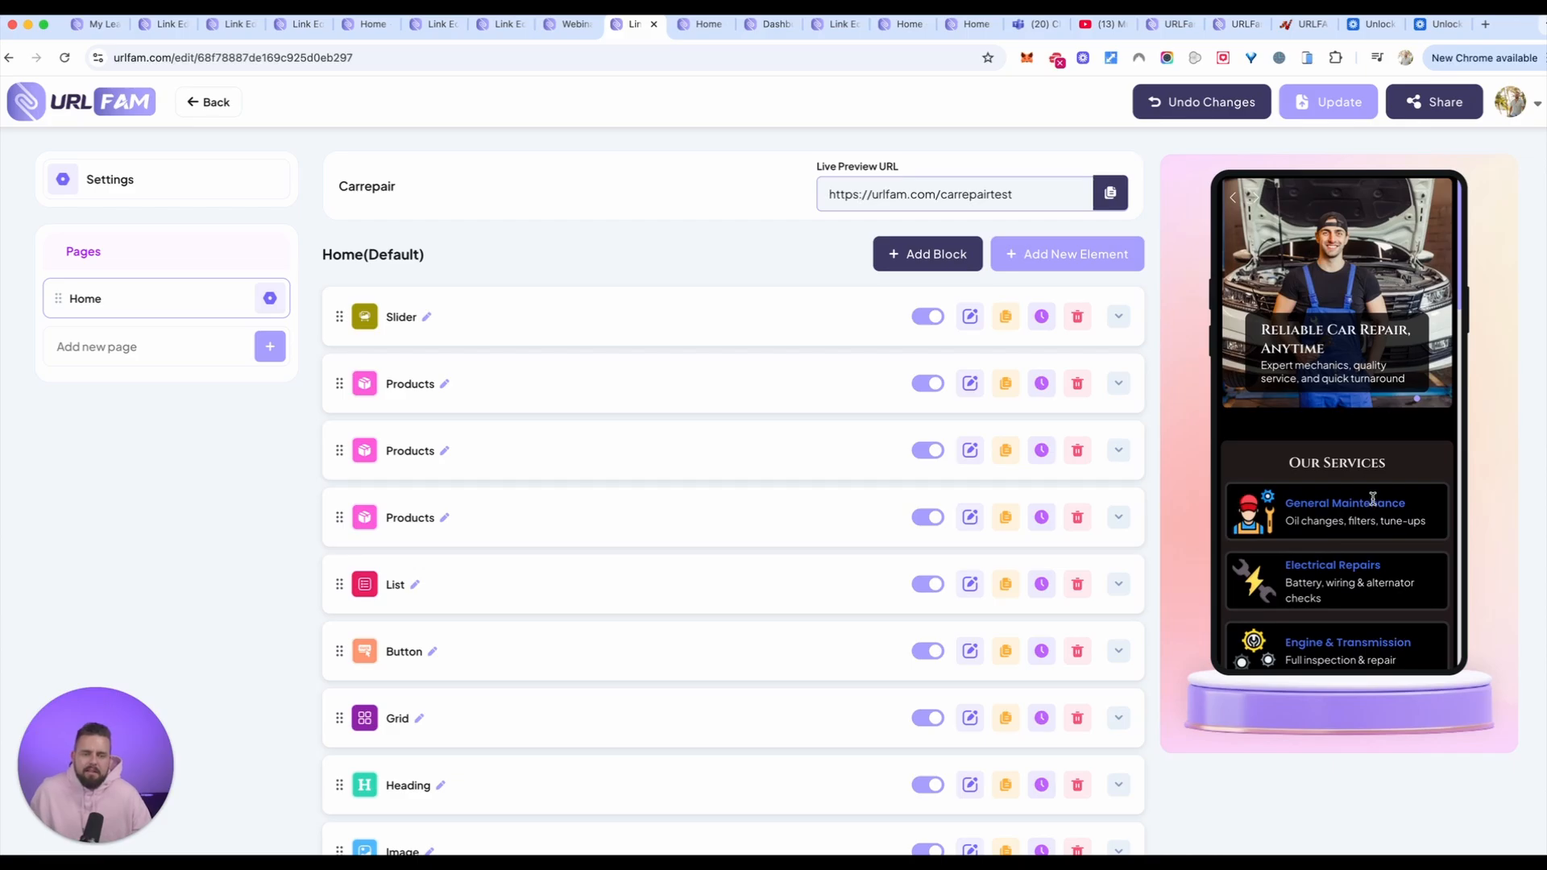
scroll(1370, 493, down, 1)
scroll(1369, 492, down, 10)
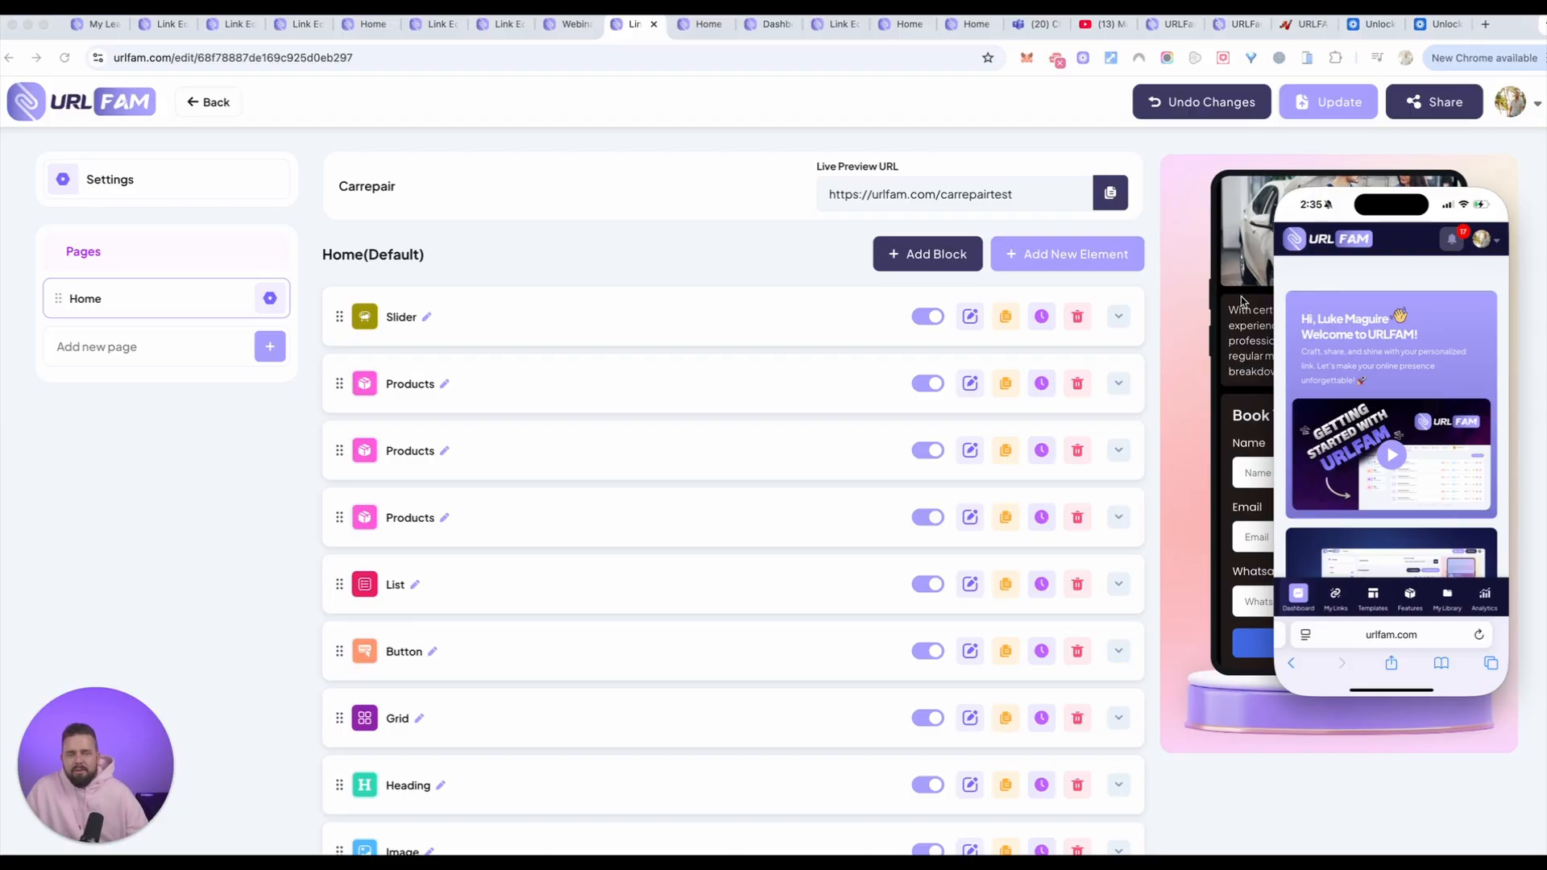
Step: Place the phone window over the link preview and look over the mobile dashboard, including its account menu, getting-started video and statistics
drag(1442, 181, 1388, 193)
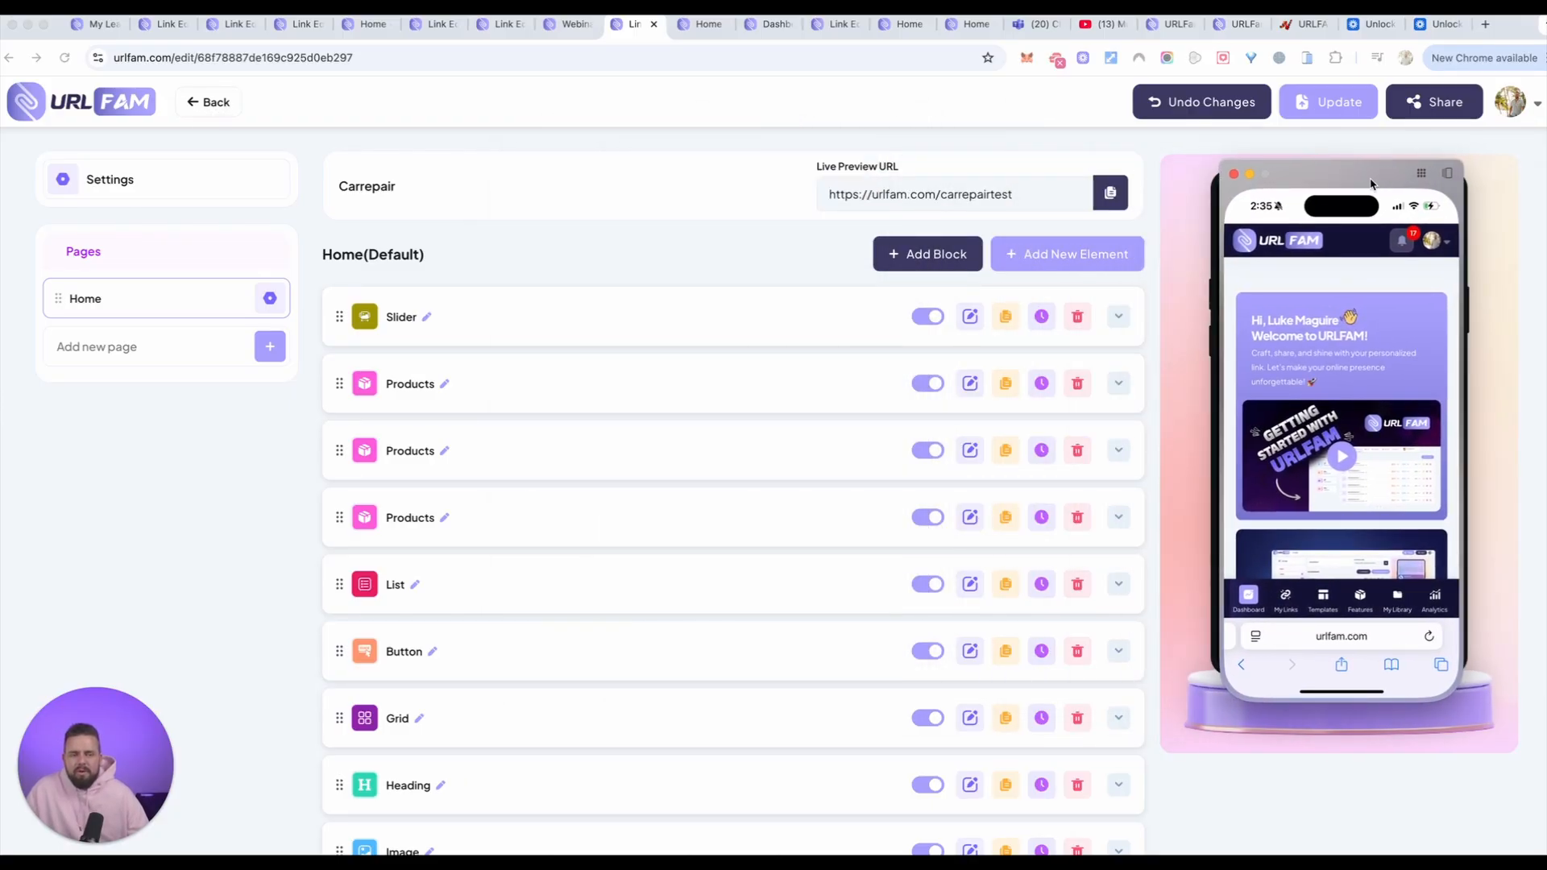
scroll(1356, 435, down, 5)
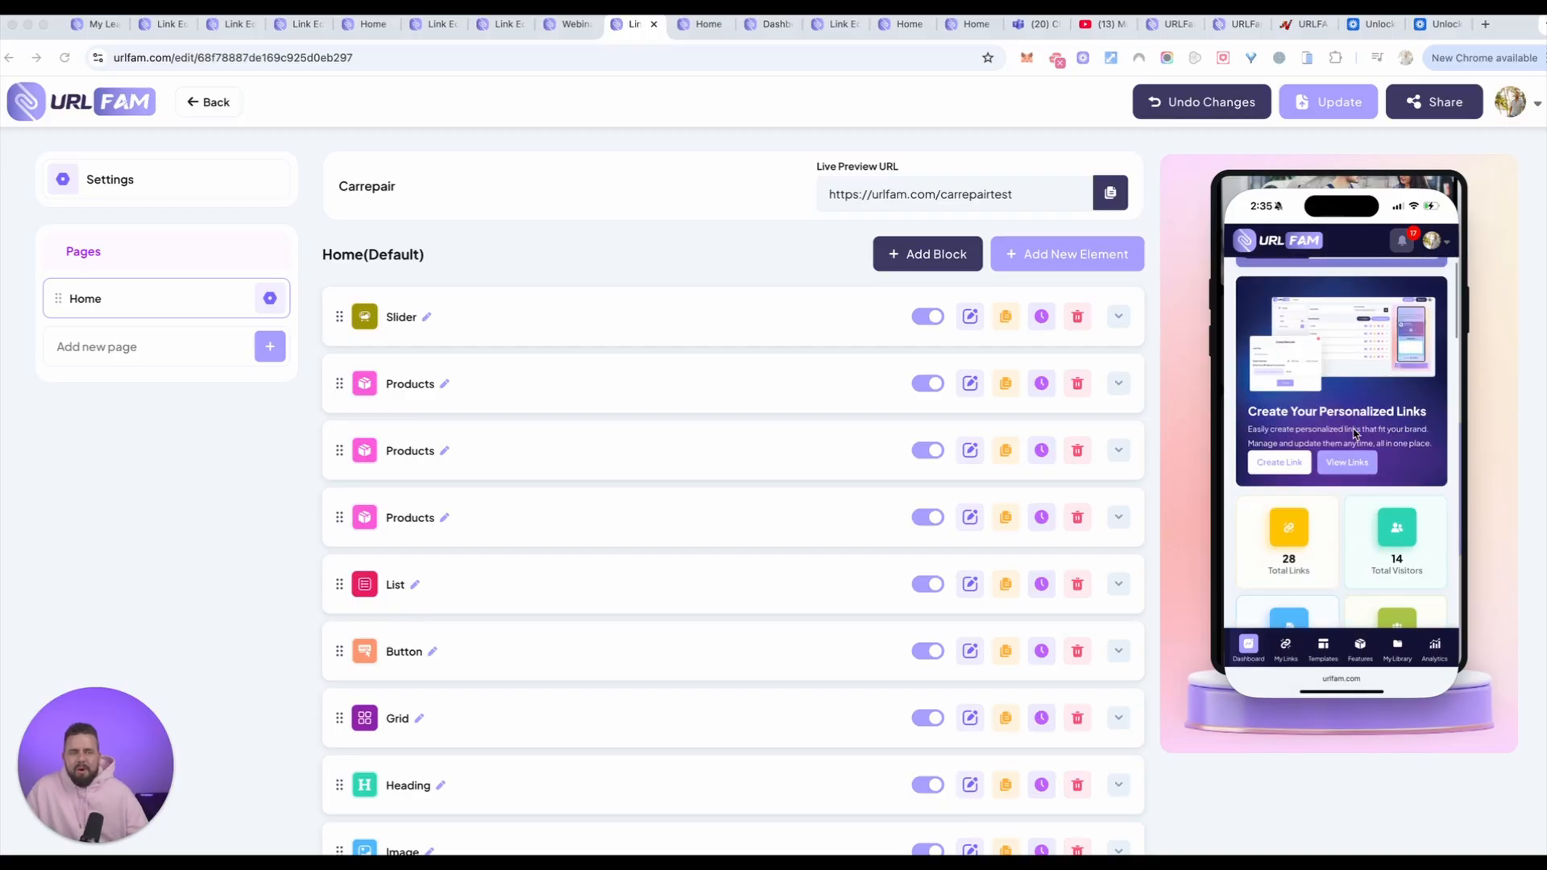
scroll(1358, 435, up, 10)
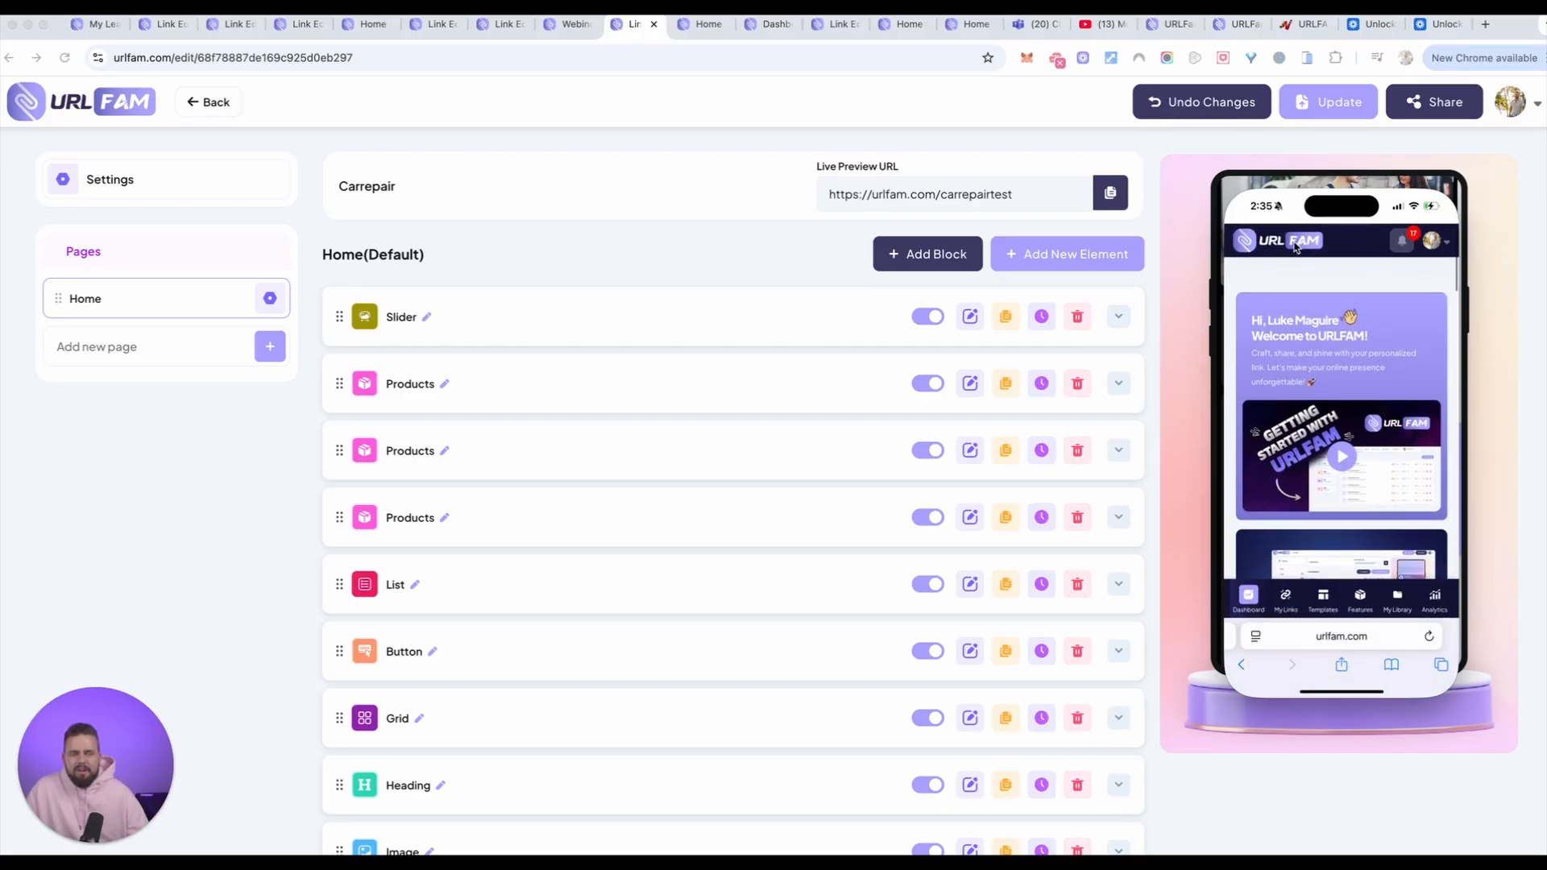
scroll(1358, 387, down, 3)
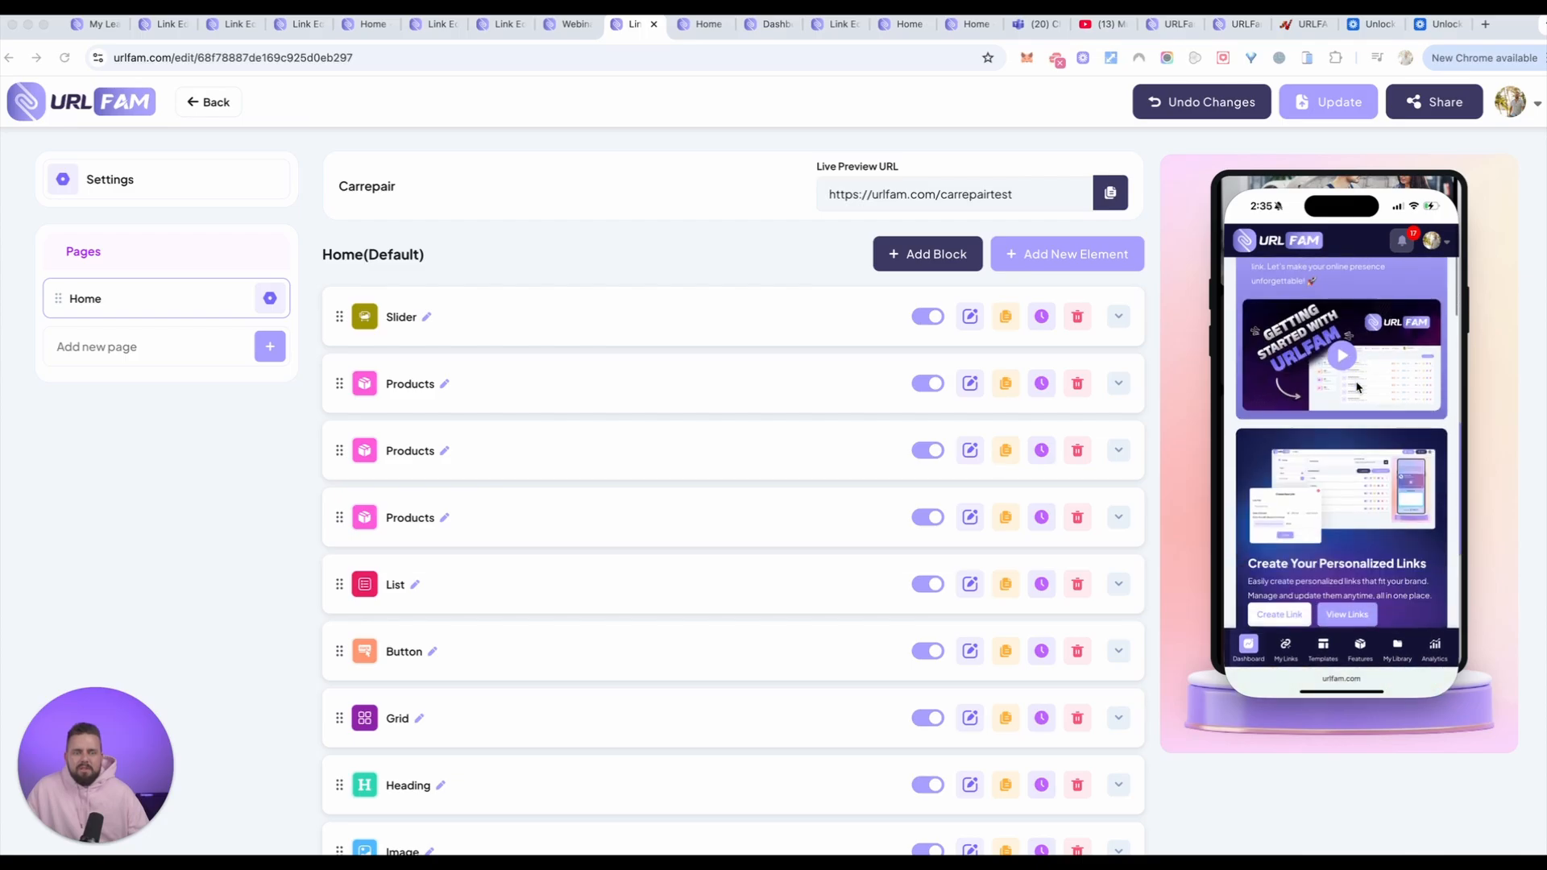
click(1445, 247)
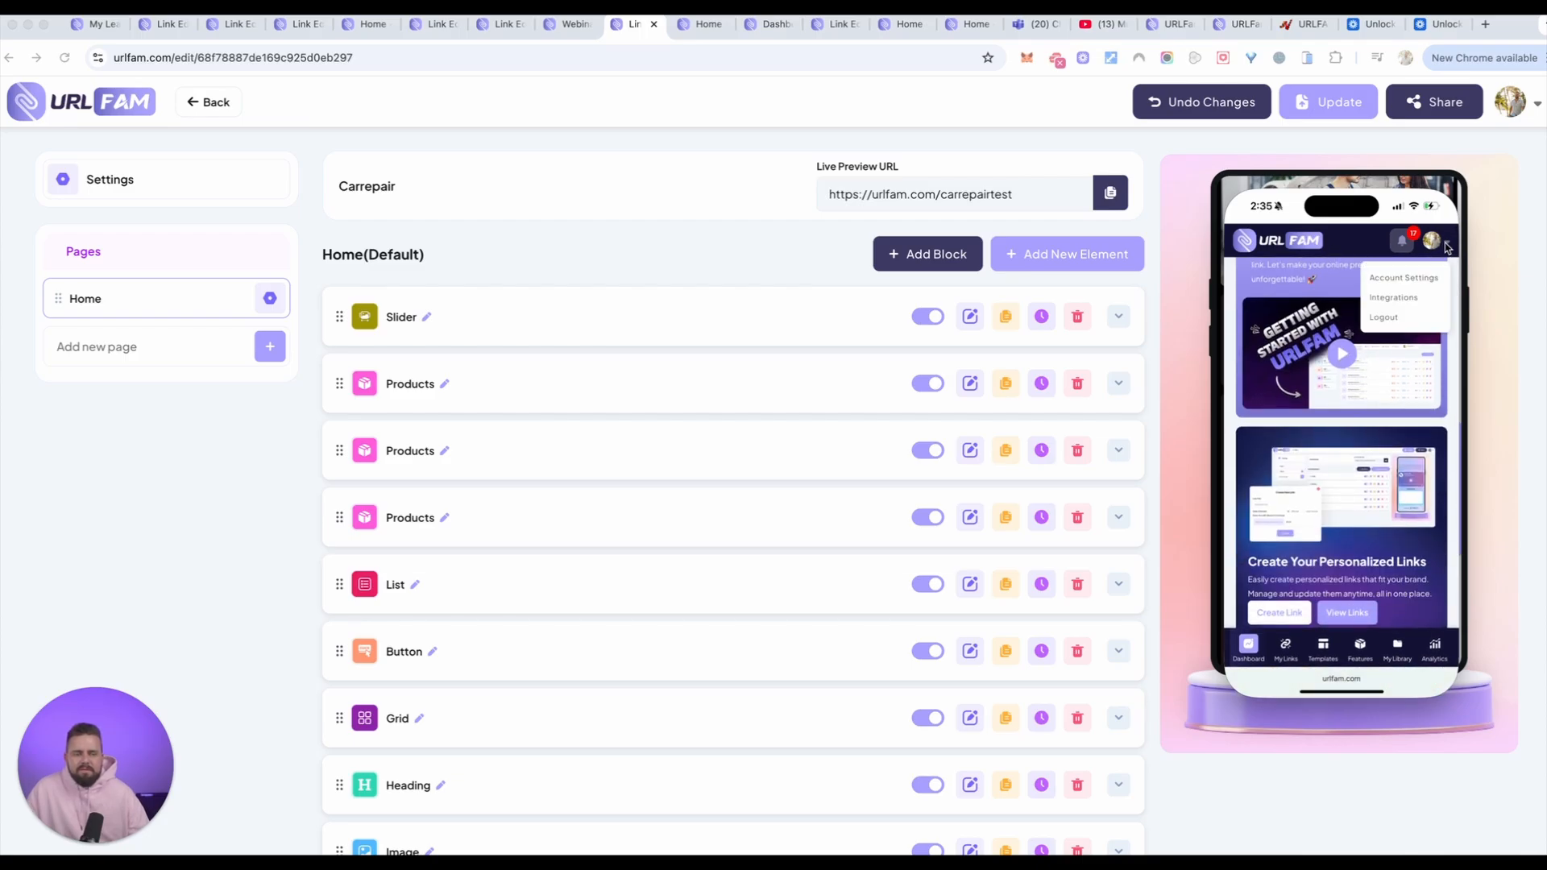
click(1342, 355)
scroll(1329, 419, down, 2)
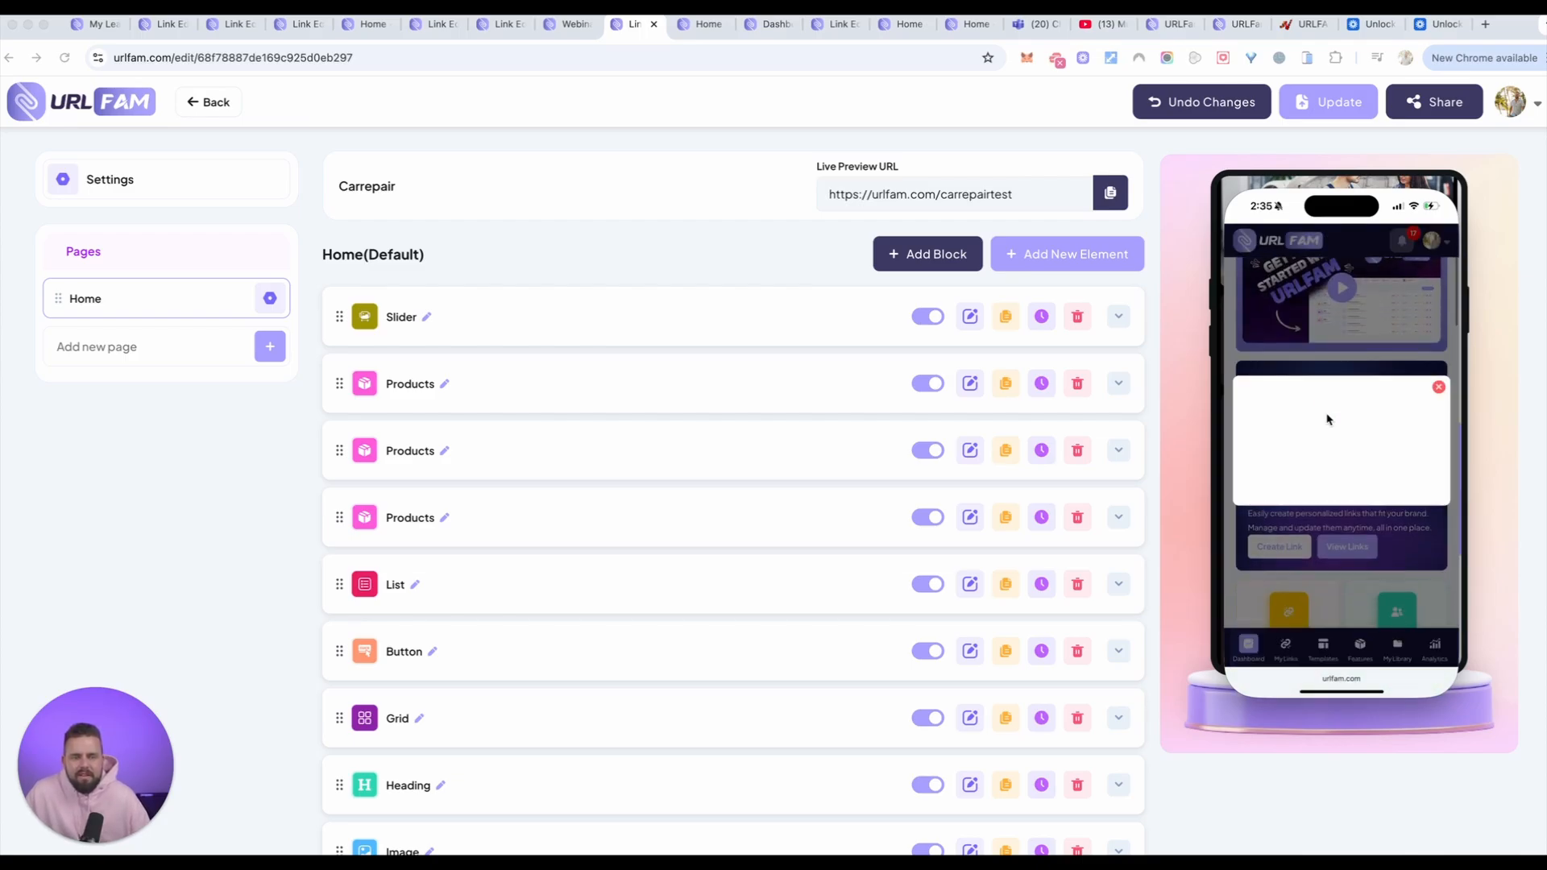
click(1439, 388)
scroll(1398, 516, down, 3)
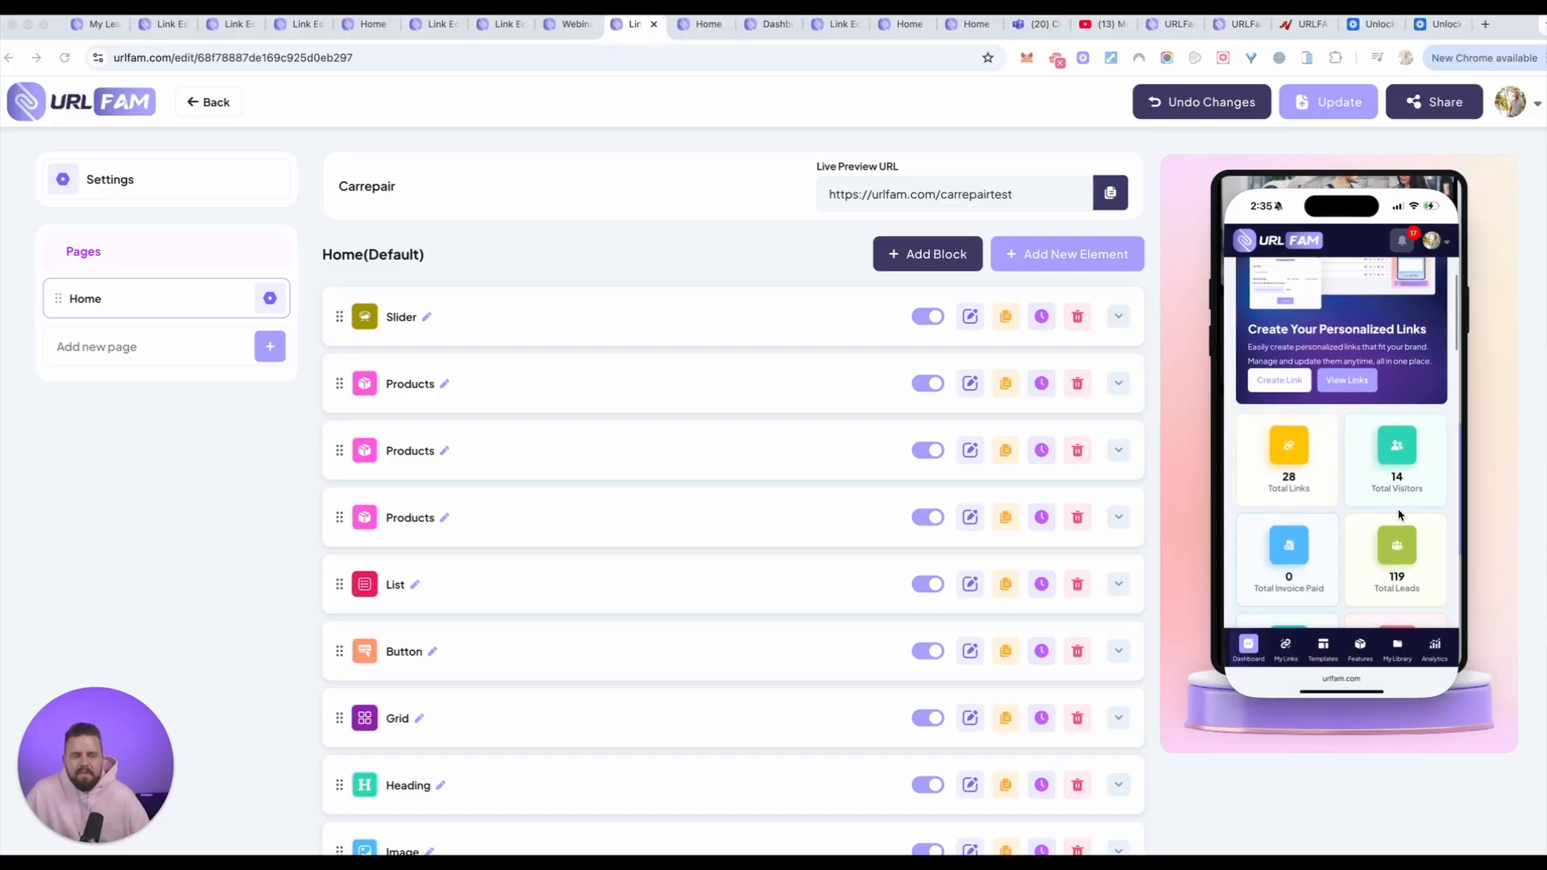
scroll(1399, 515, down, 1)
Step: Open the test33 link for editing in the phone view and review its elements and page preview down to the footer
click(1357, 334)
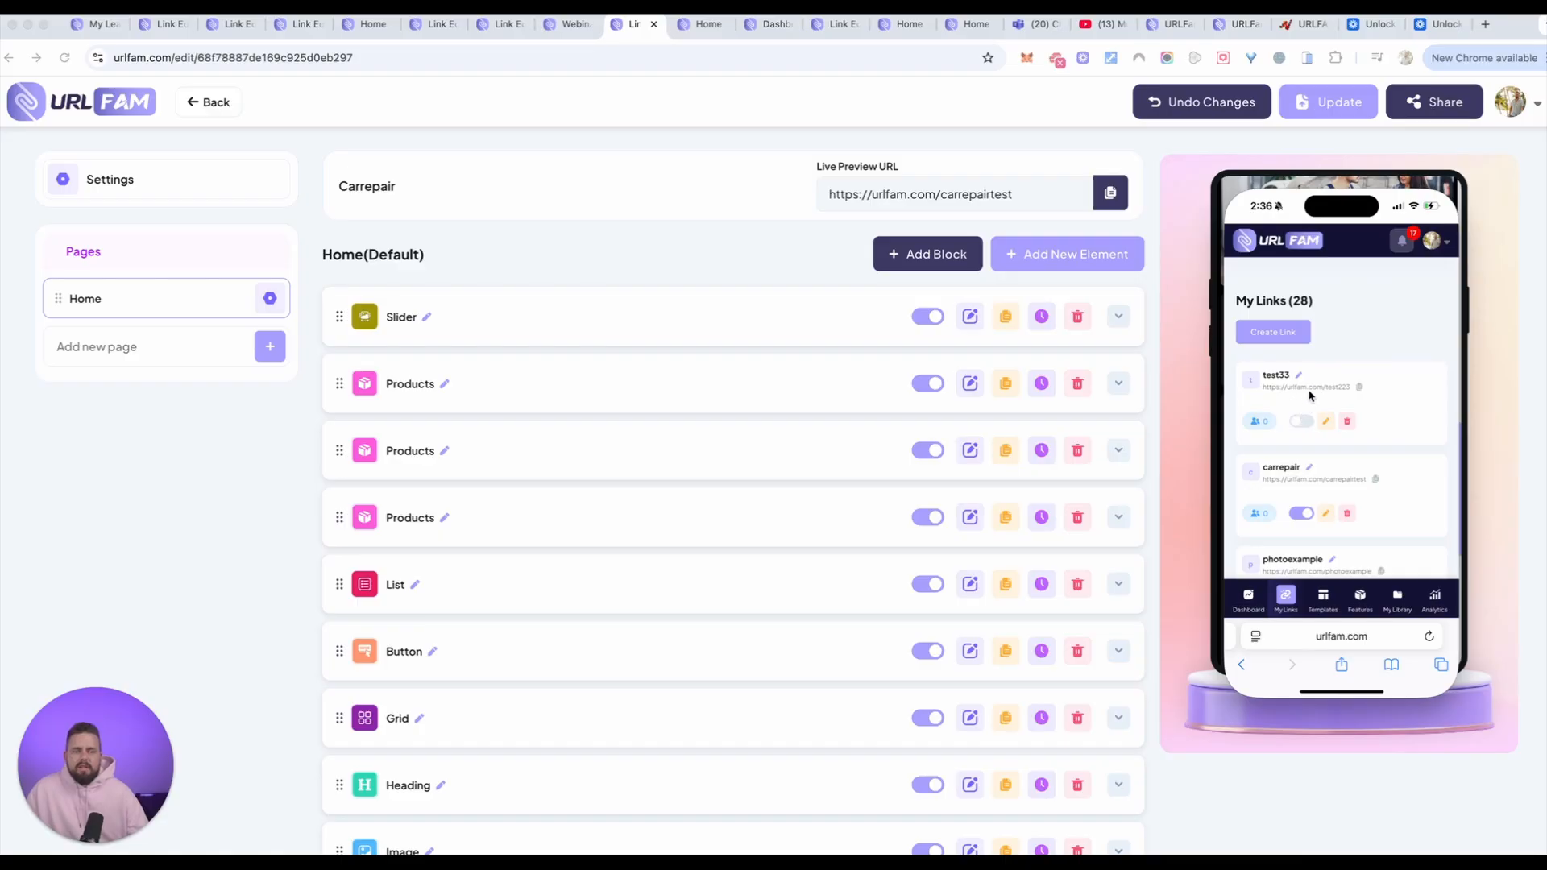
click(1328, 423)
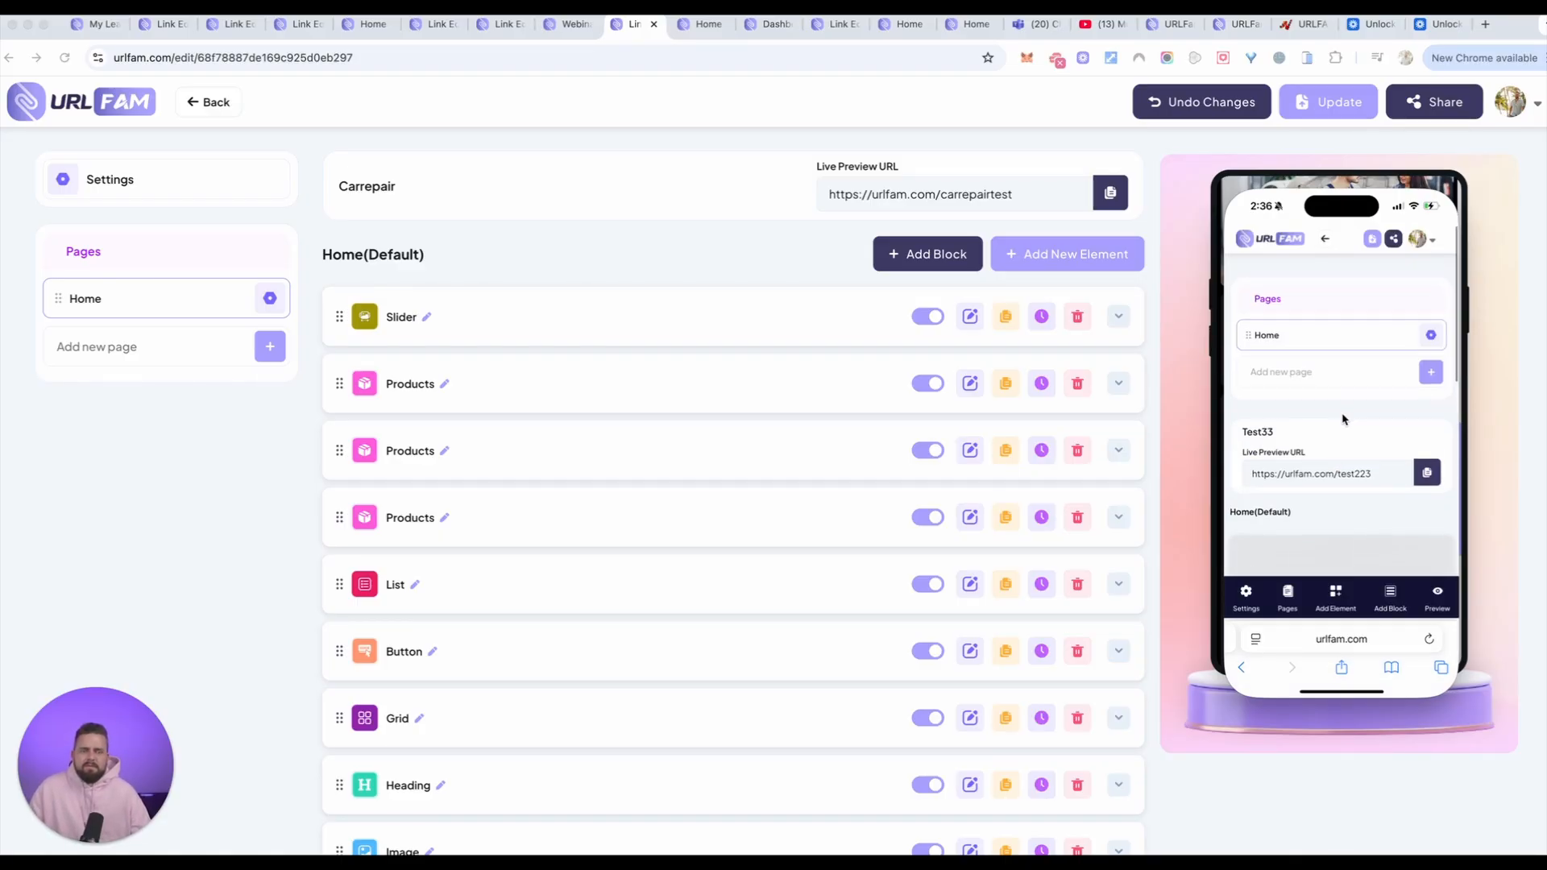
scroll(1338, 419, down, 3)
scroll(1344, 419, down, 10)
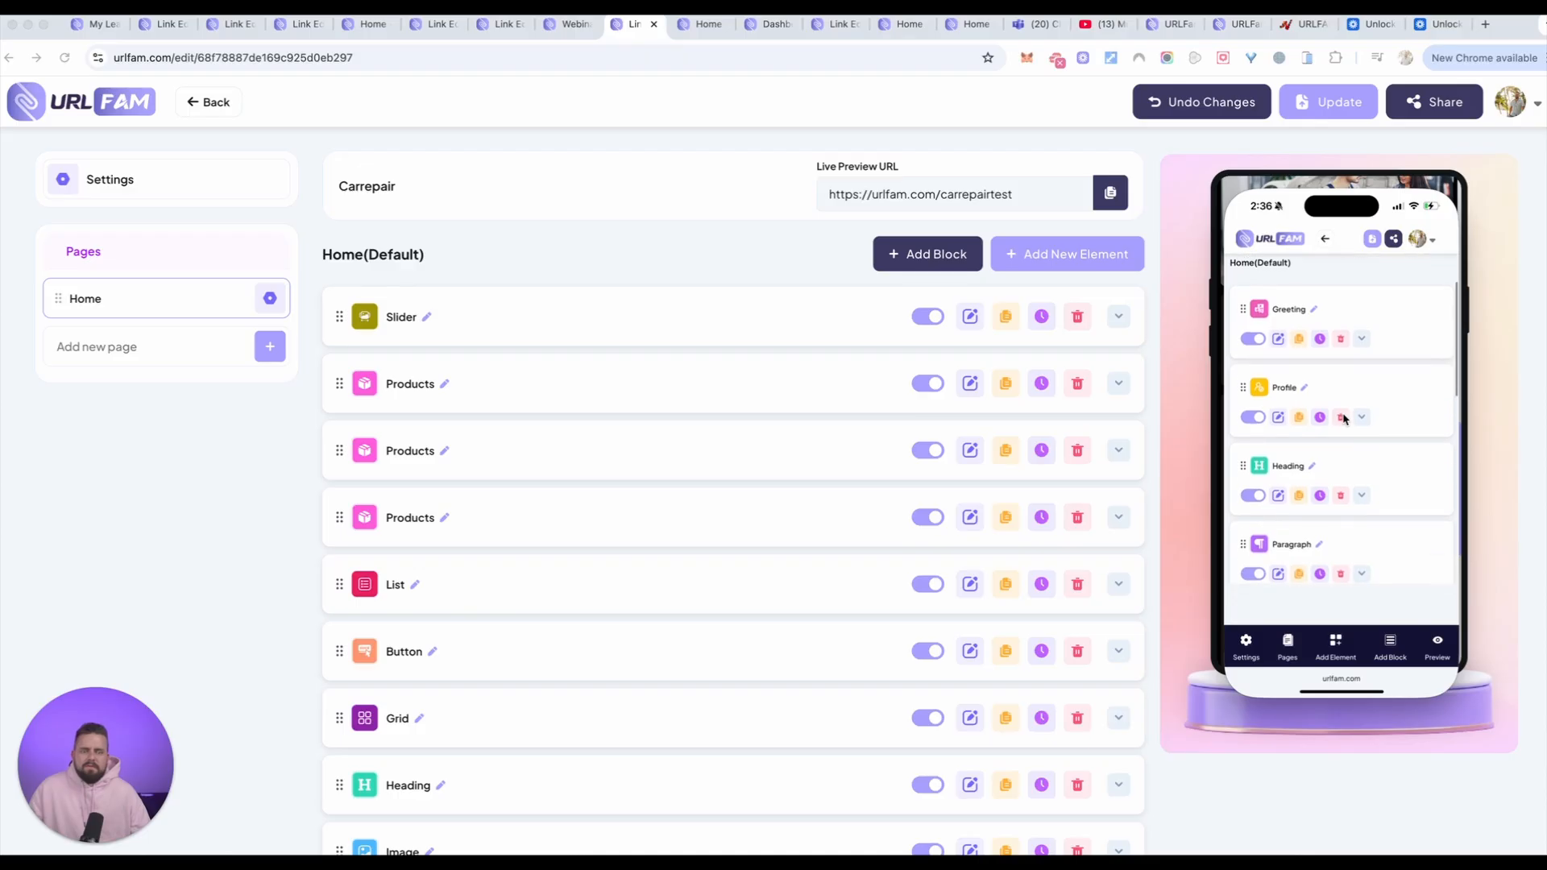
scroll(1408, 396, down, 10)
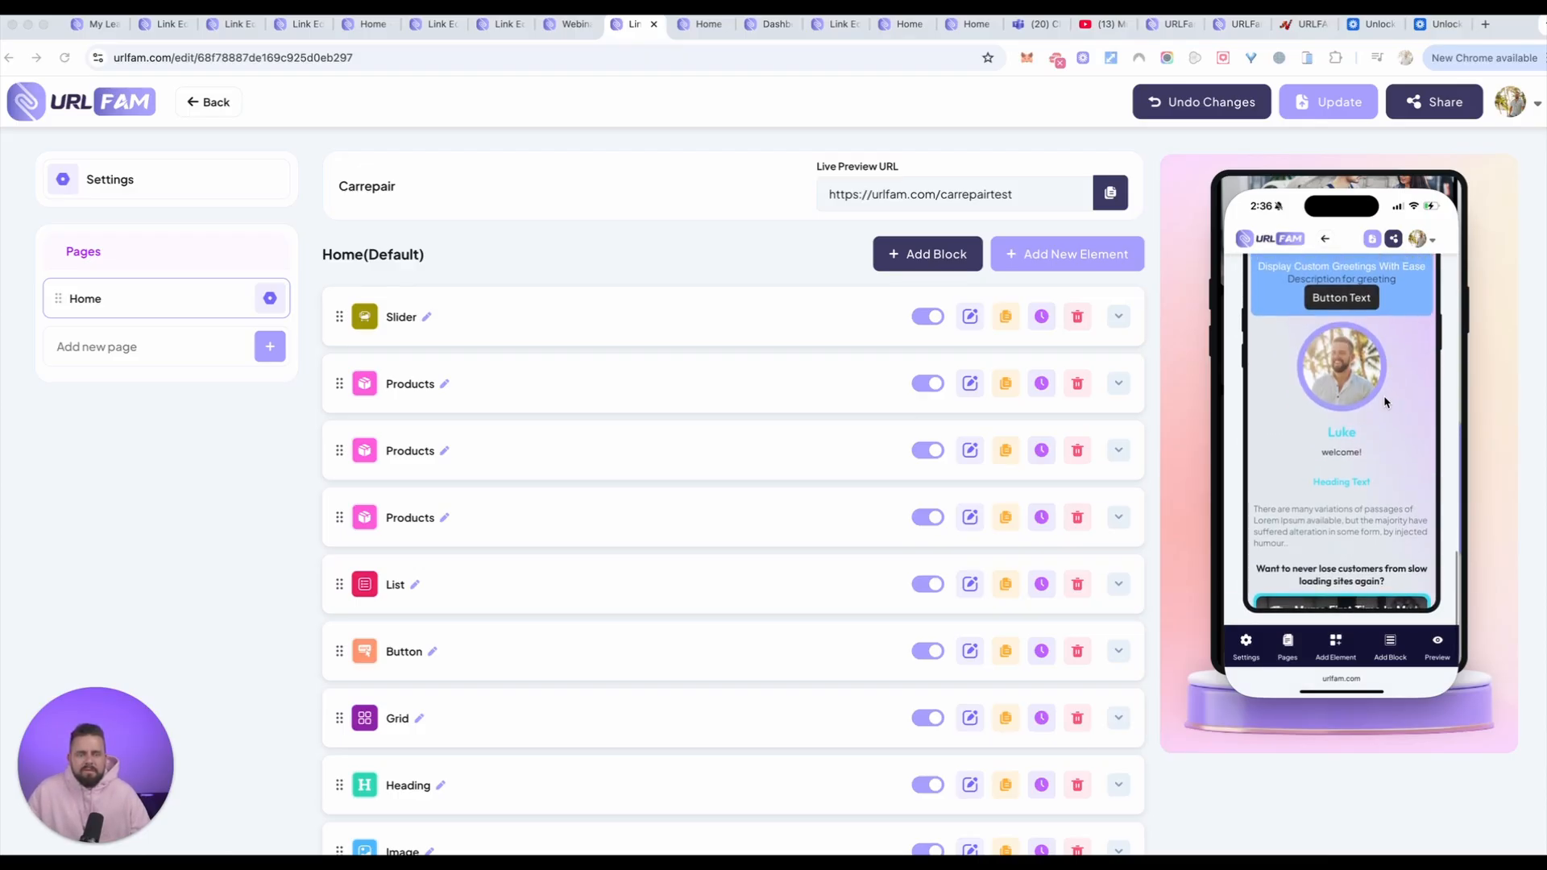
scroll(1386, 399, down, 1)
scroll(1385, 402, down, 5)
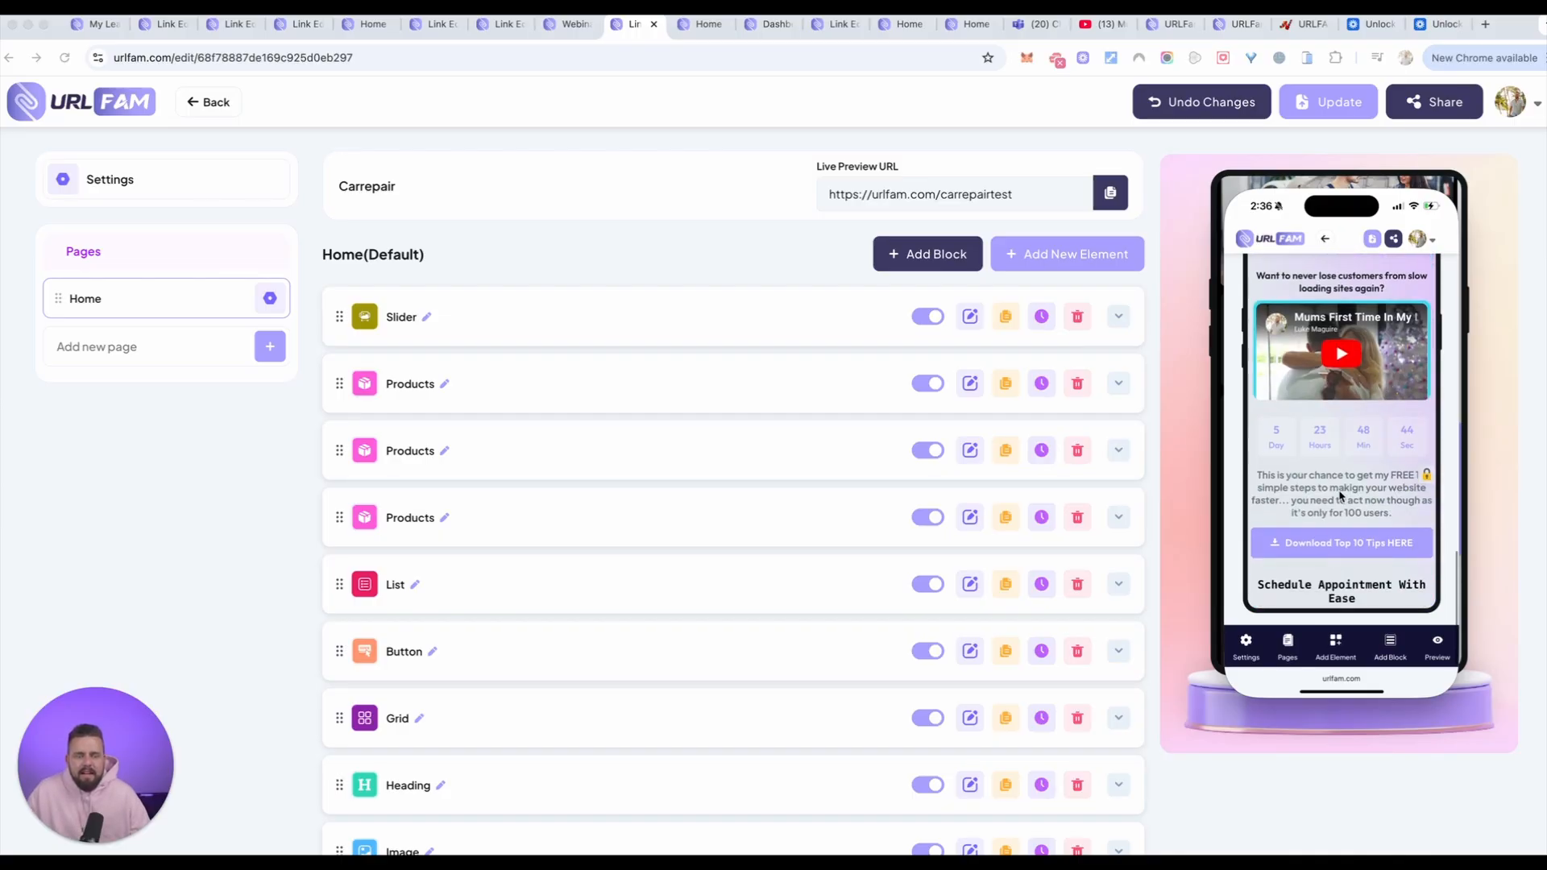
scroll(1353, 548, down, 10)
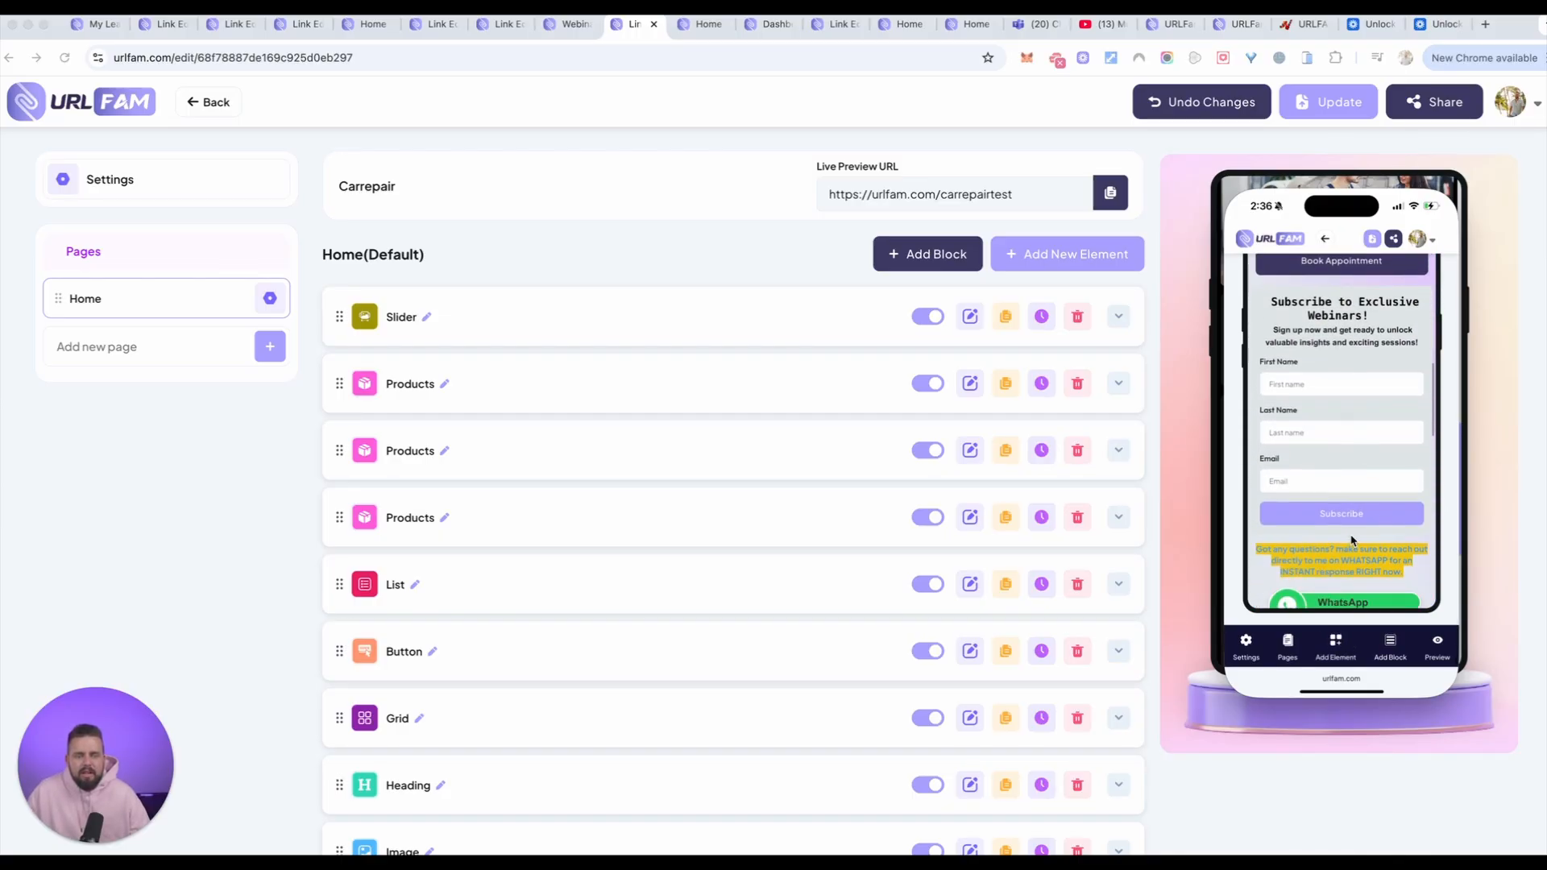
scroll(1352, 540, down, 10)
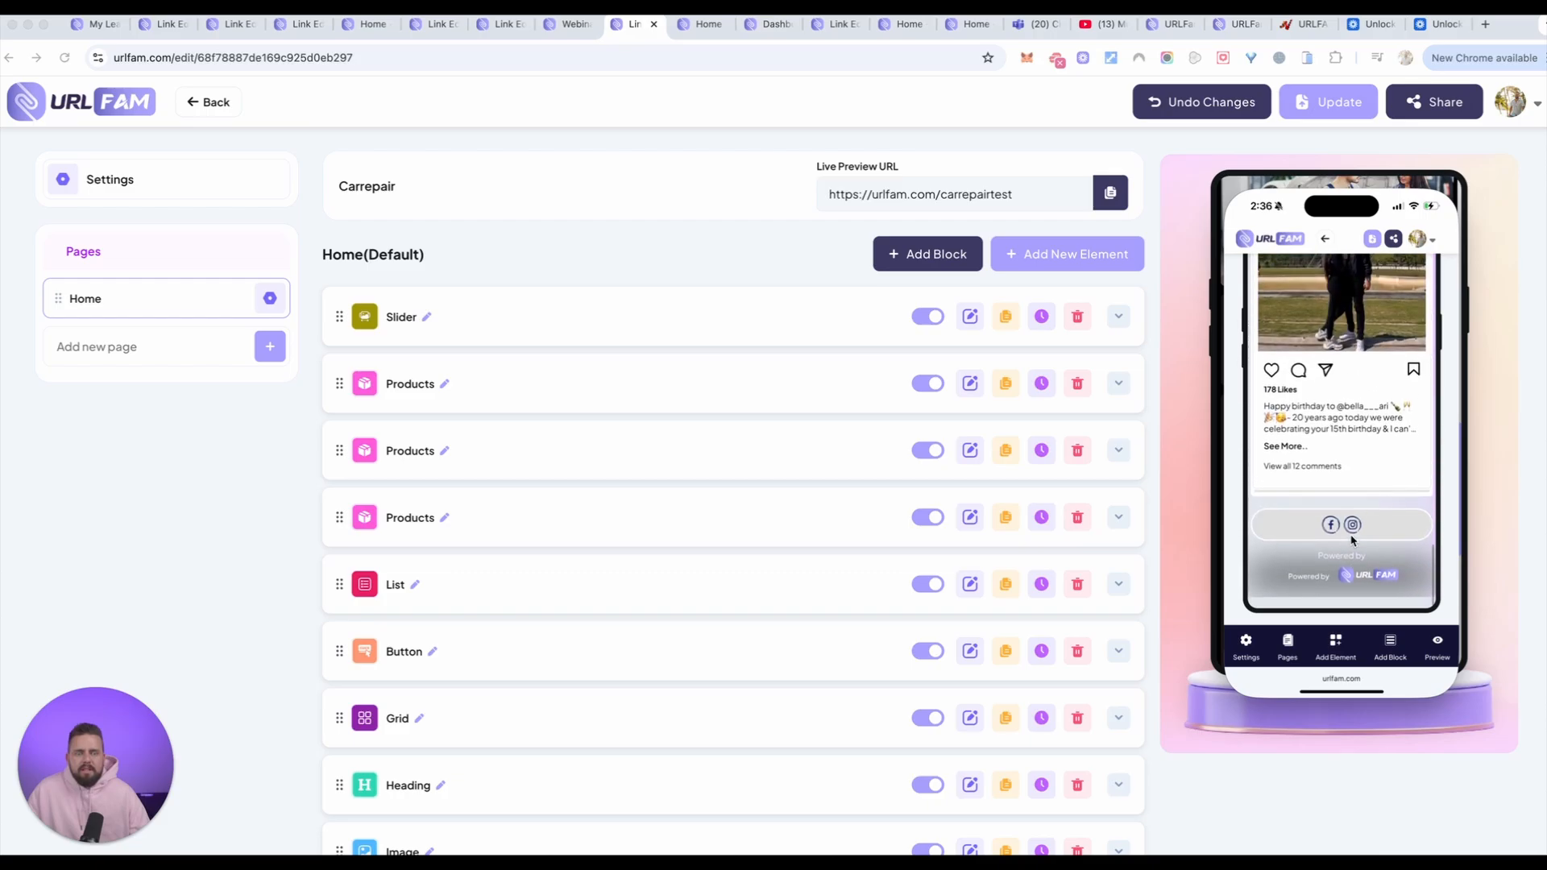
Step: Add an Audio Player element to the test33 home page from the phone view
click(1336, 641)
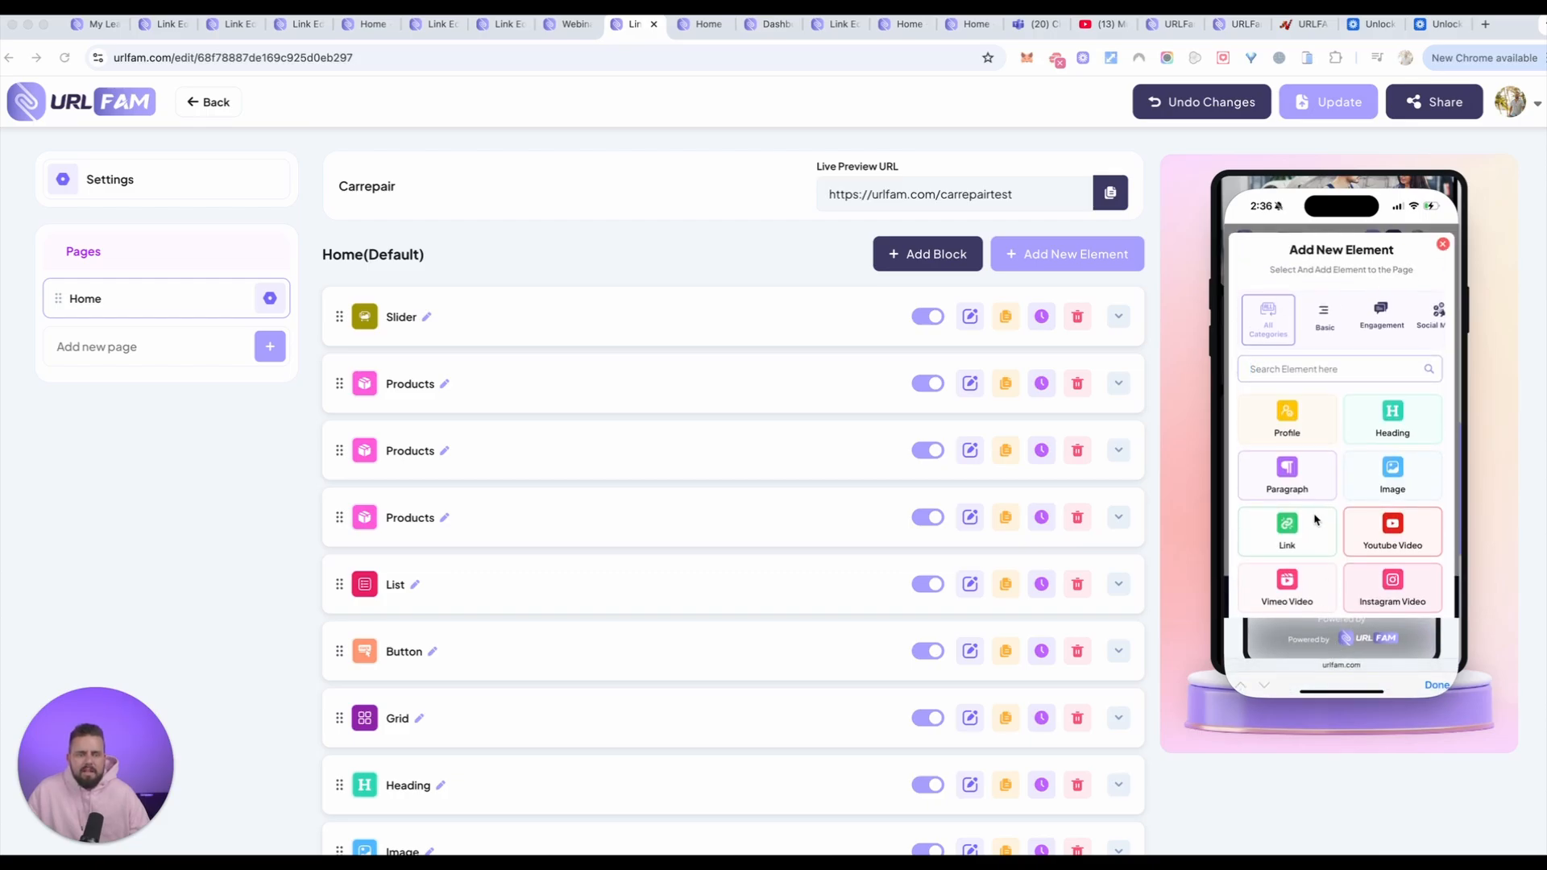
scroll(1315, 520, down, 1)
scroll(1332, 536, down, 1)
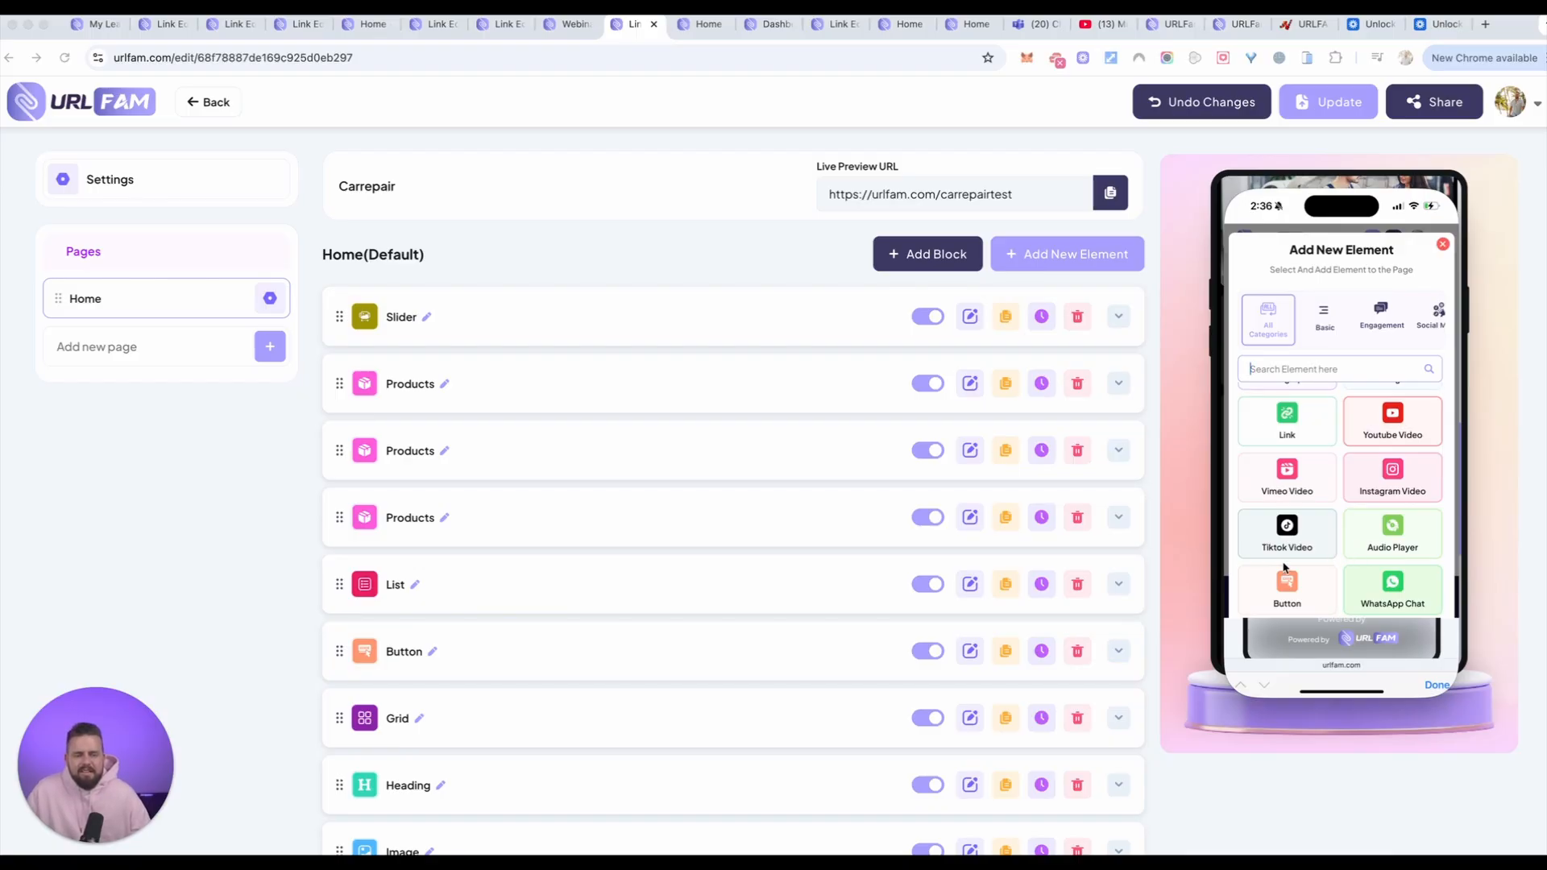
scroll(1298, 556, down, 1)
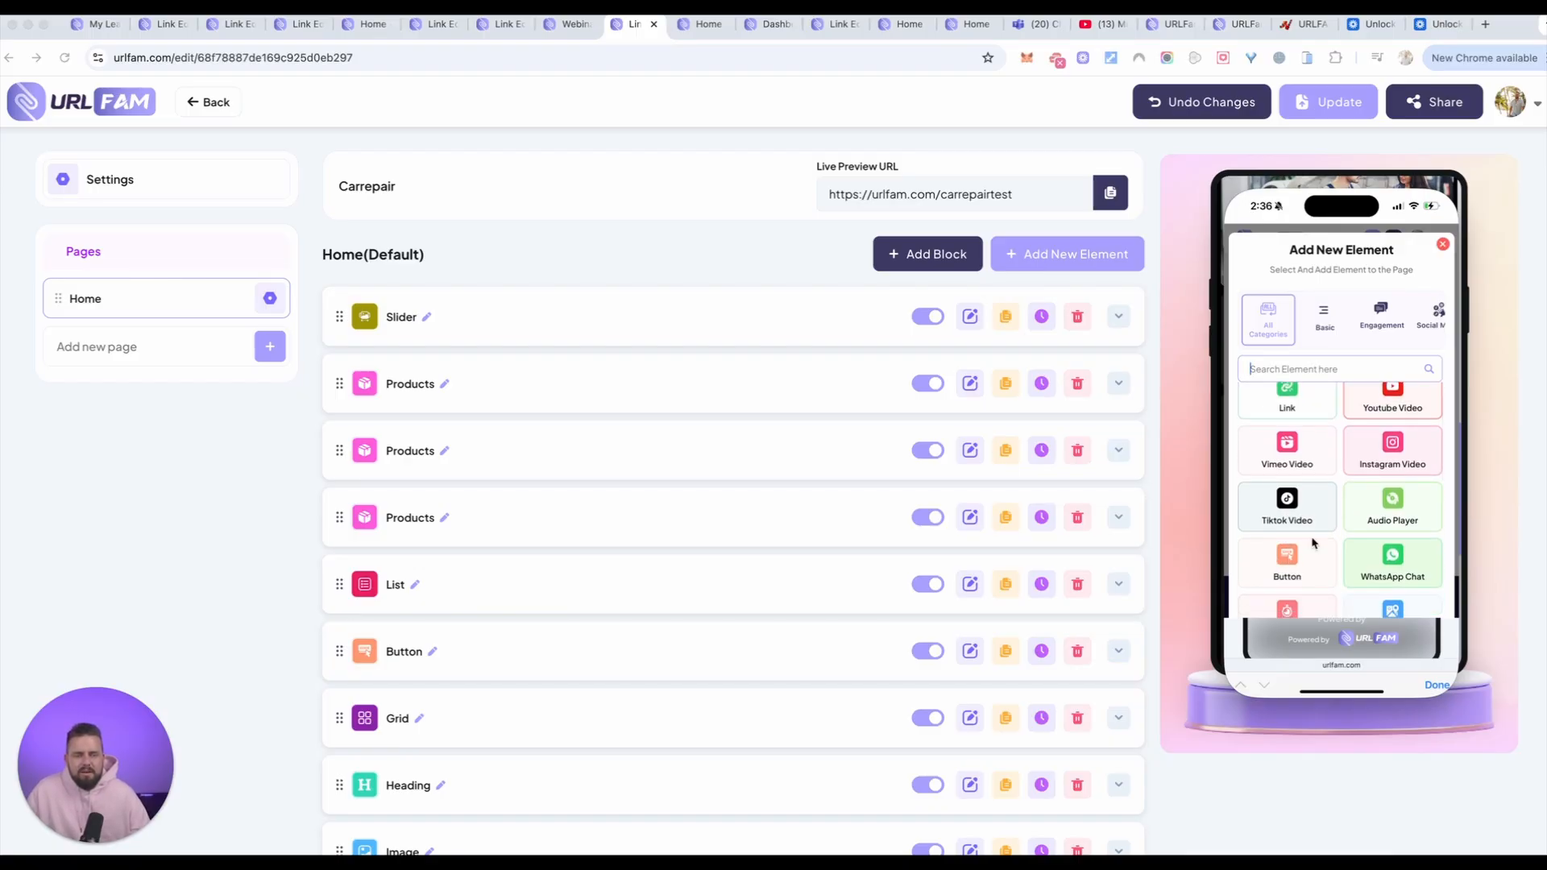
click(1396, 507)
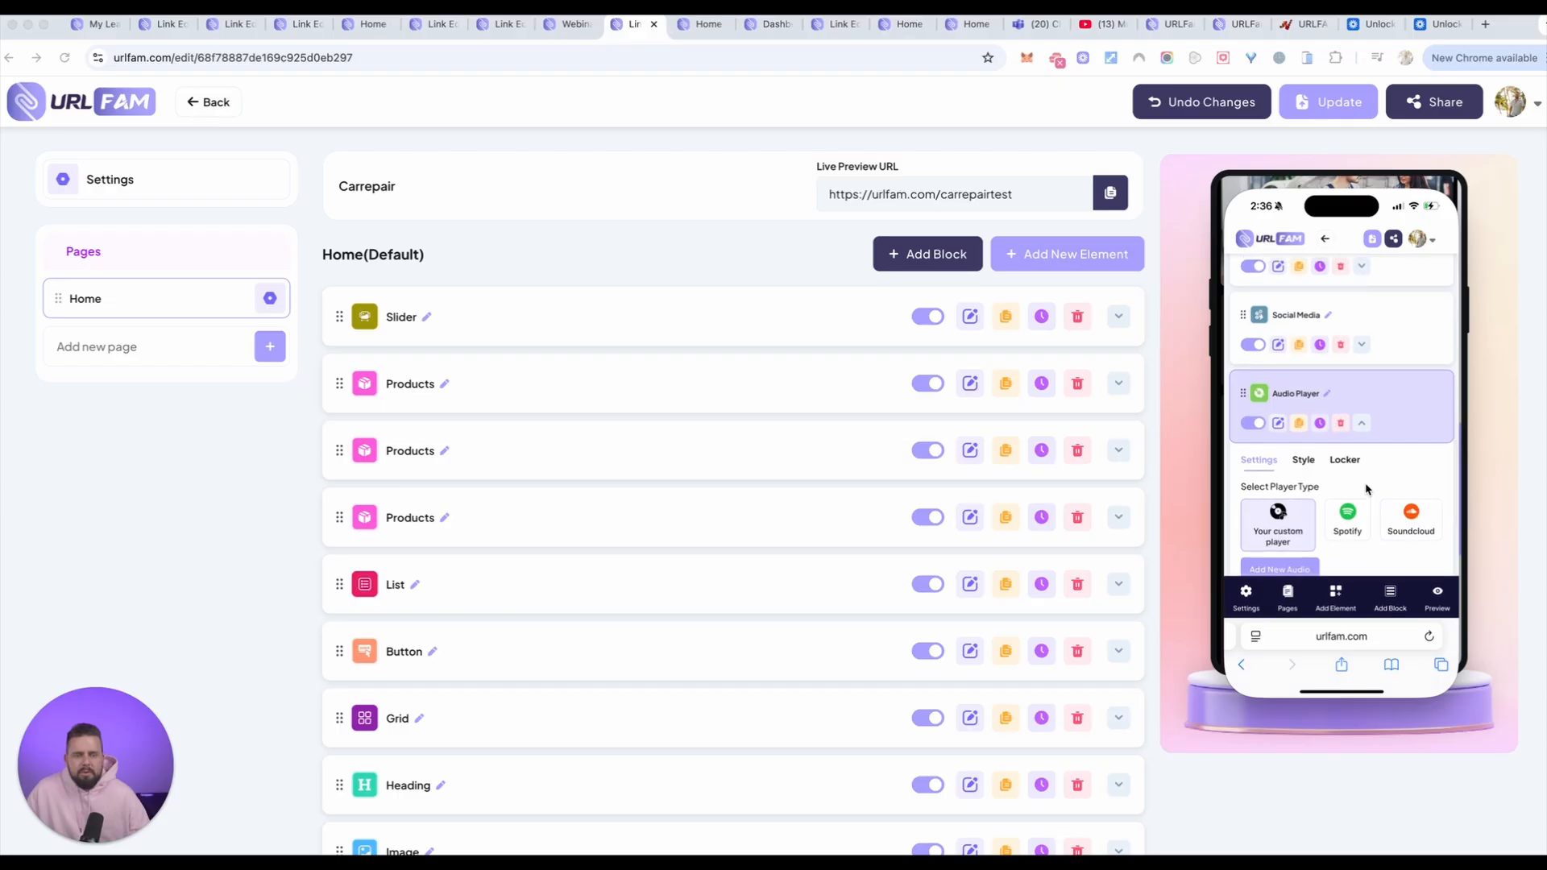
Step: Try Soundcloud as the audio player's type, switch it to Spotify, and check the page preview
scroll(1366, 489, down, 2)
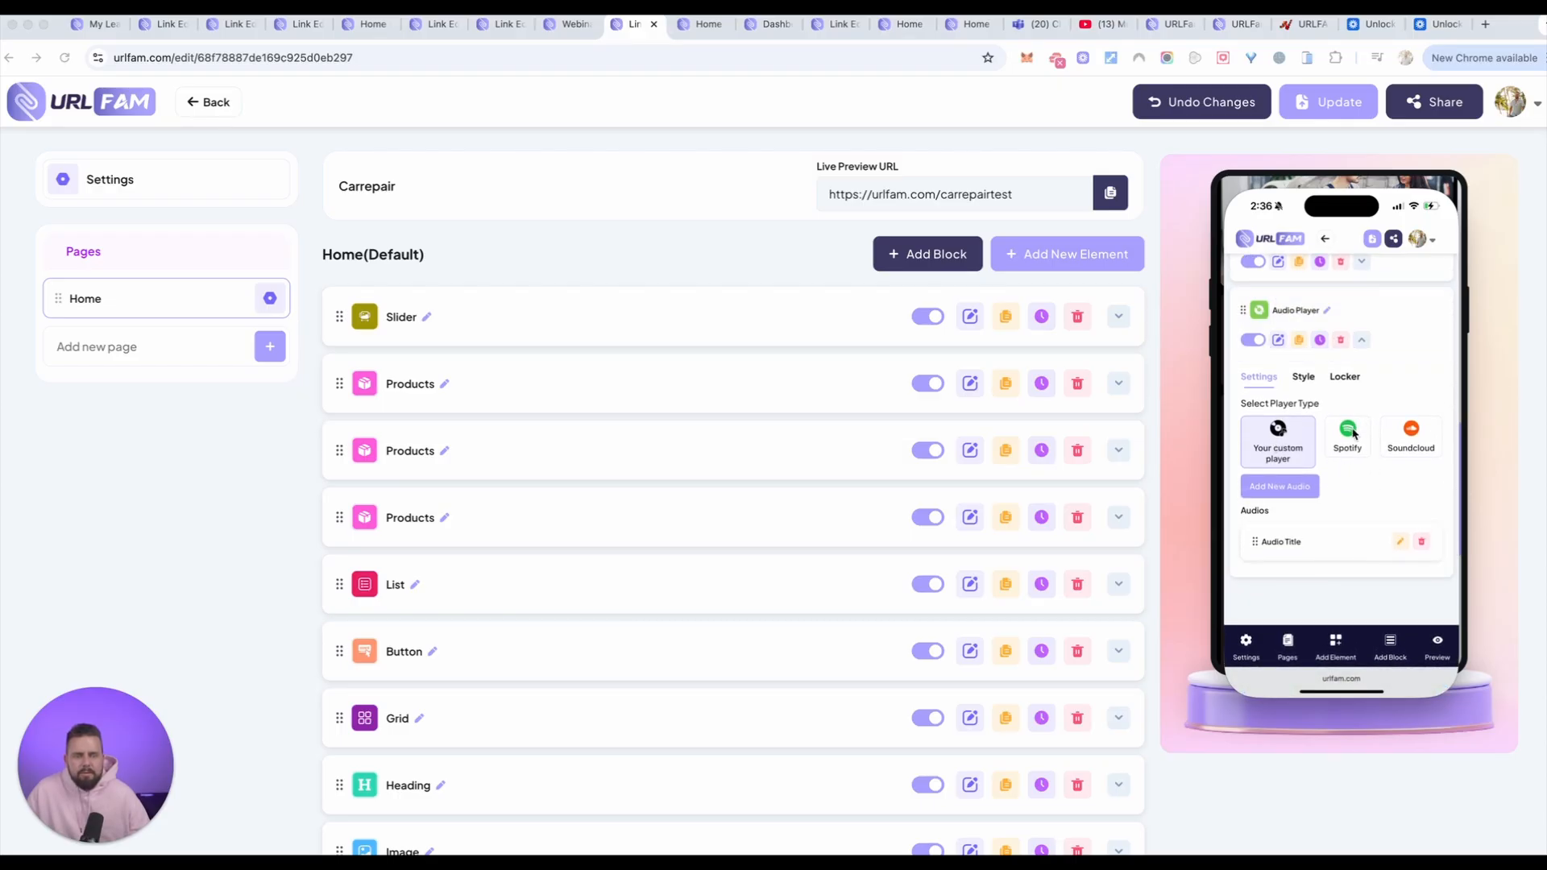
click(1397, 433)
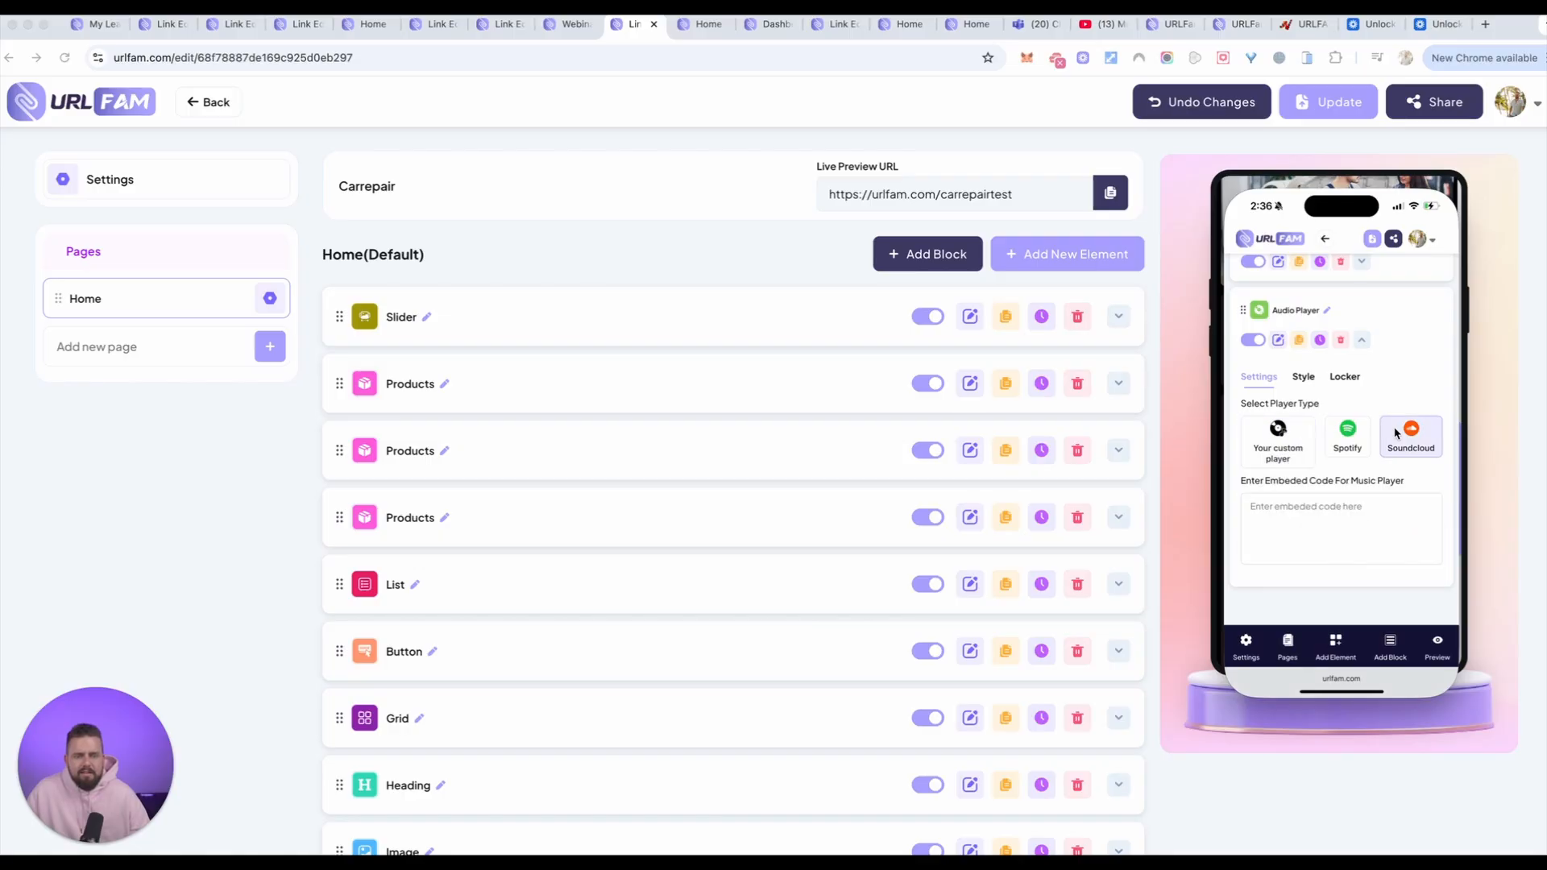
click(1346, 435)
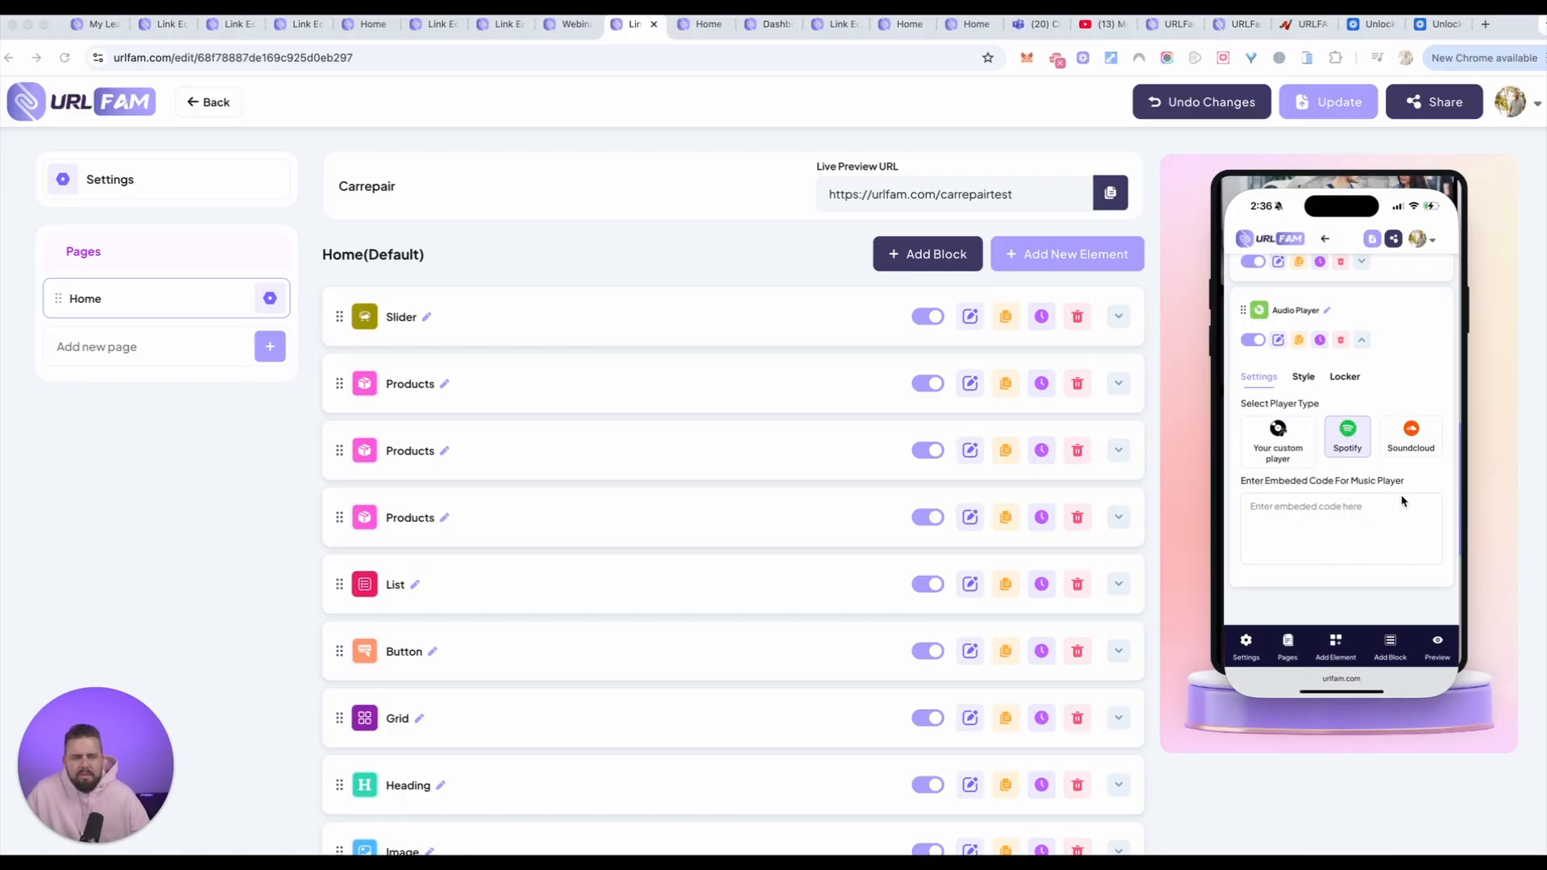
scroll(1401, 501, down, 3)
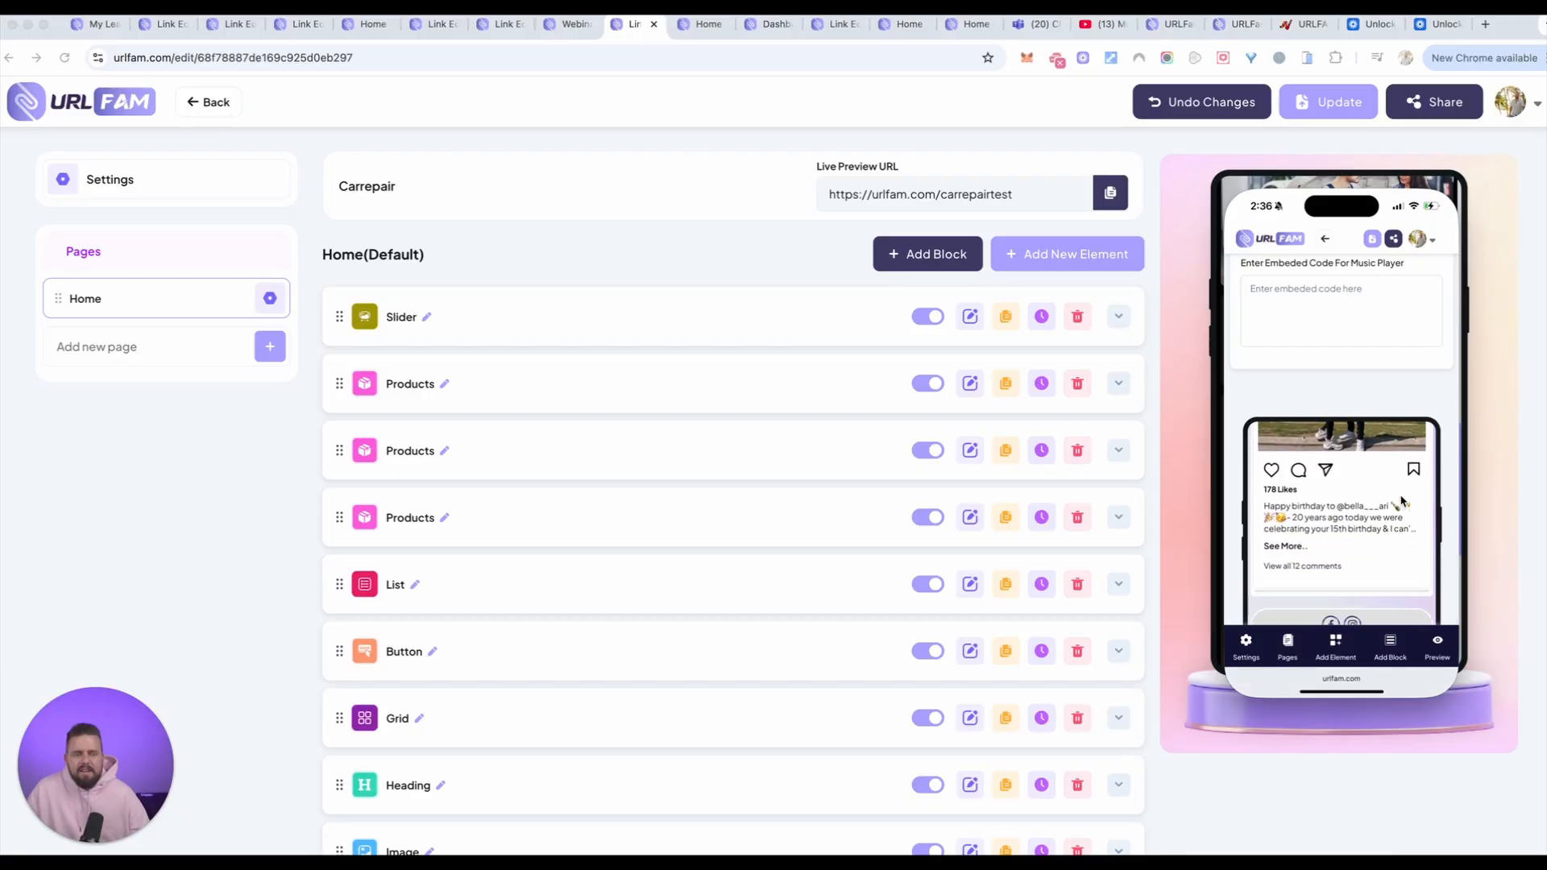
scroll(1401, 501, down, 5)
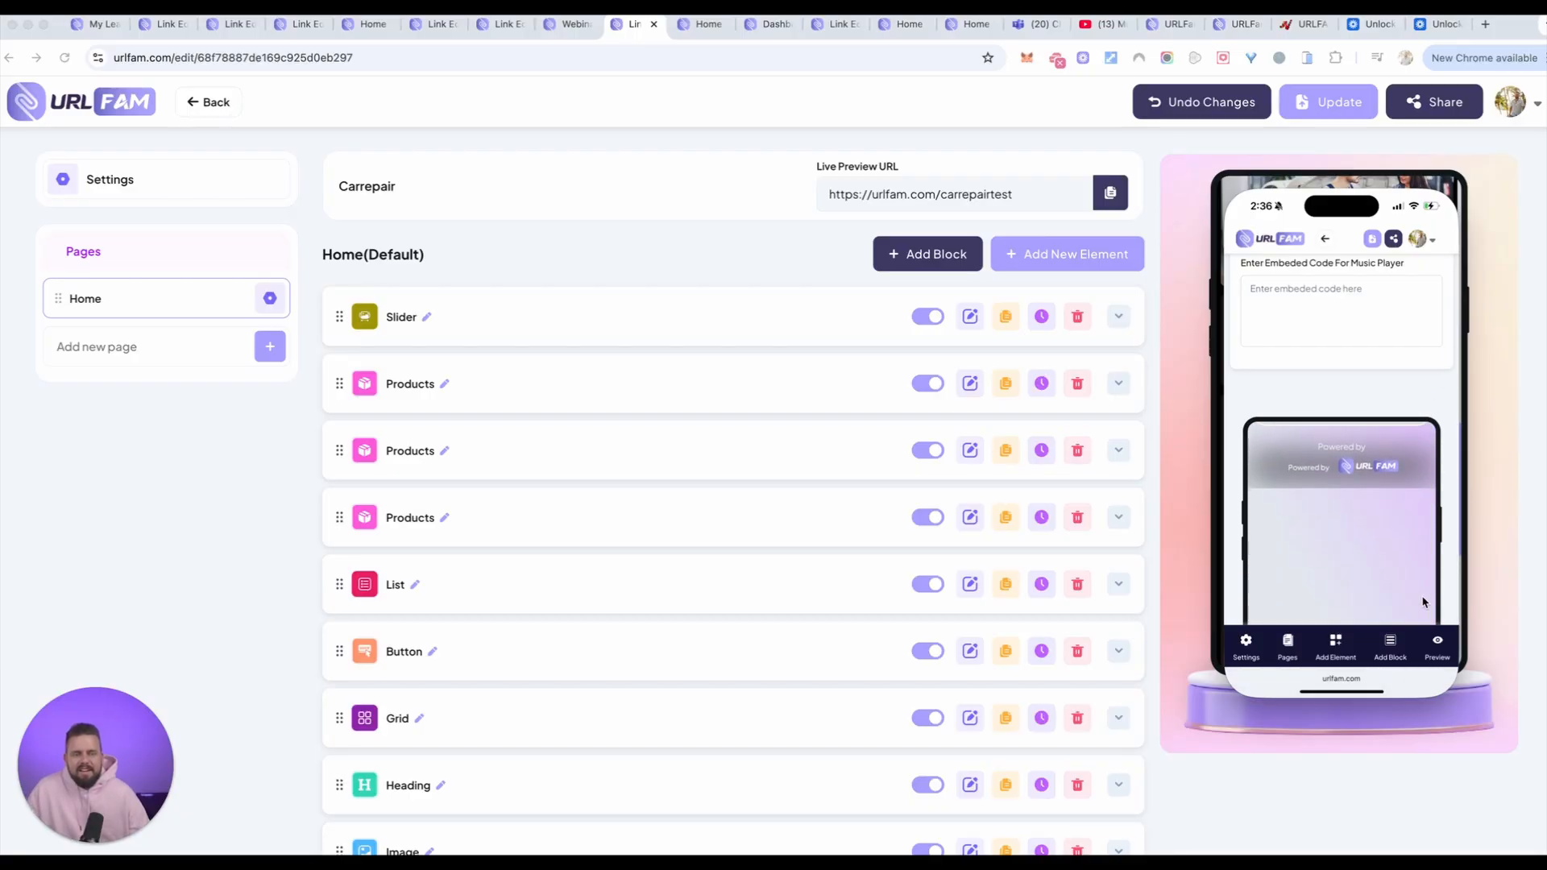
scroll(1370, 564, up, 5)
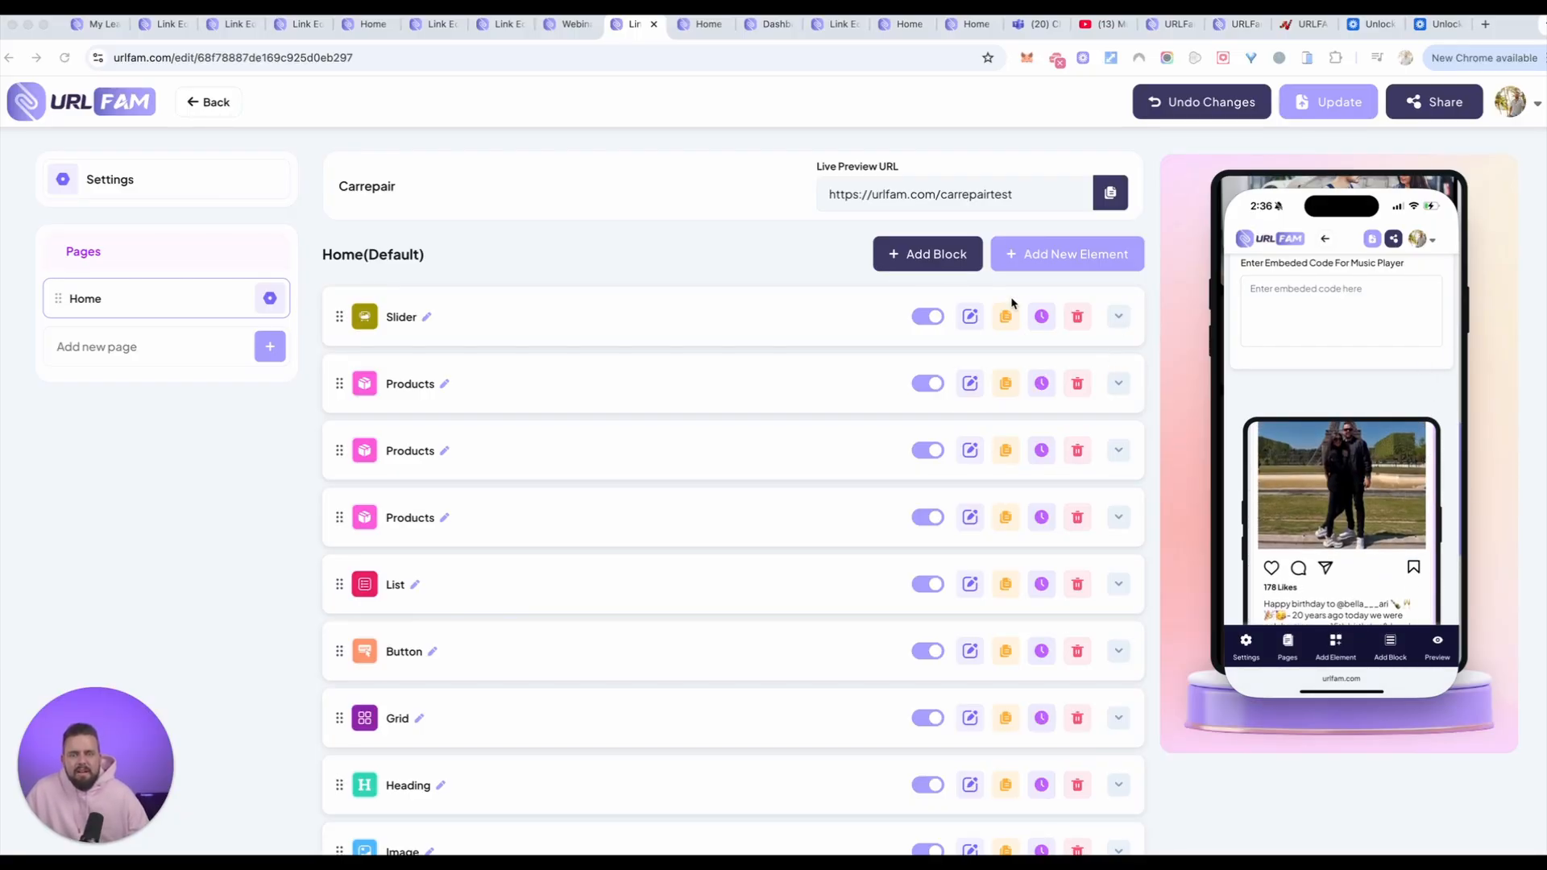
Step: Add a new block named Footer to the test33 home page
click(1391, 638)
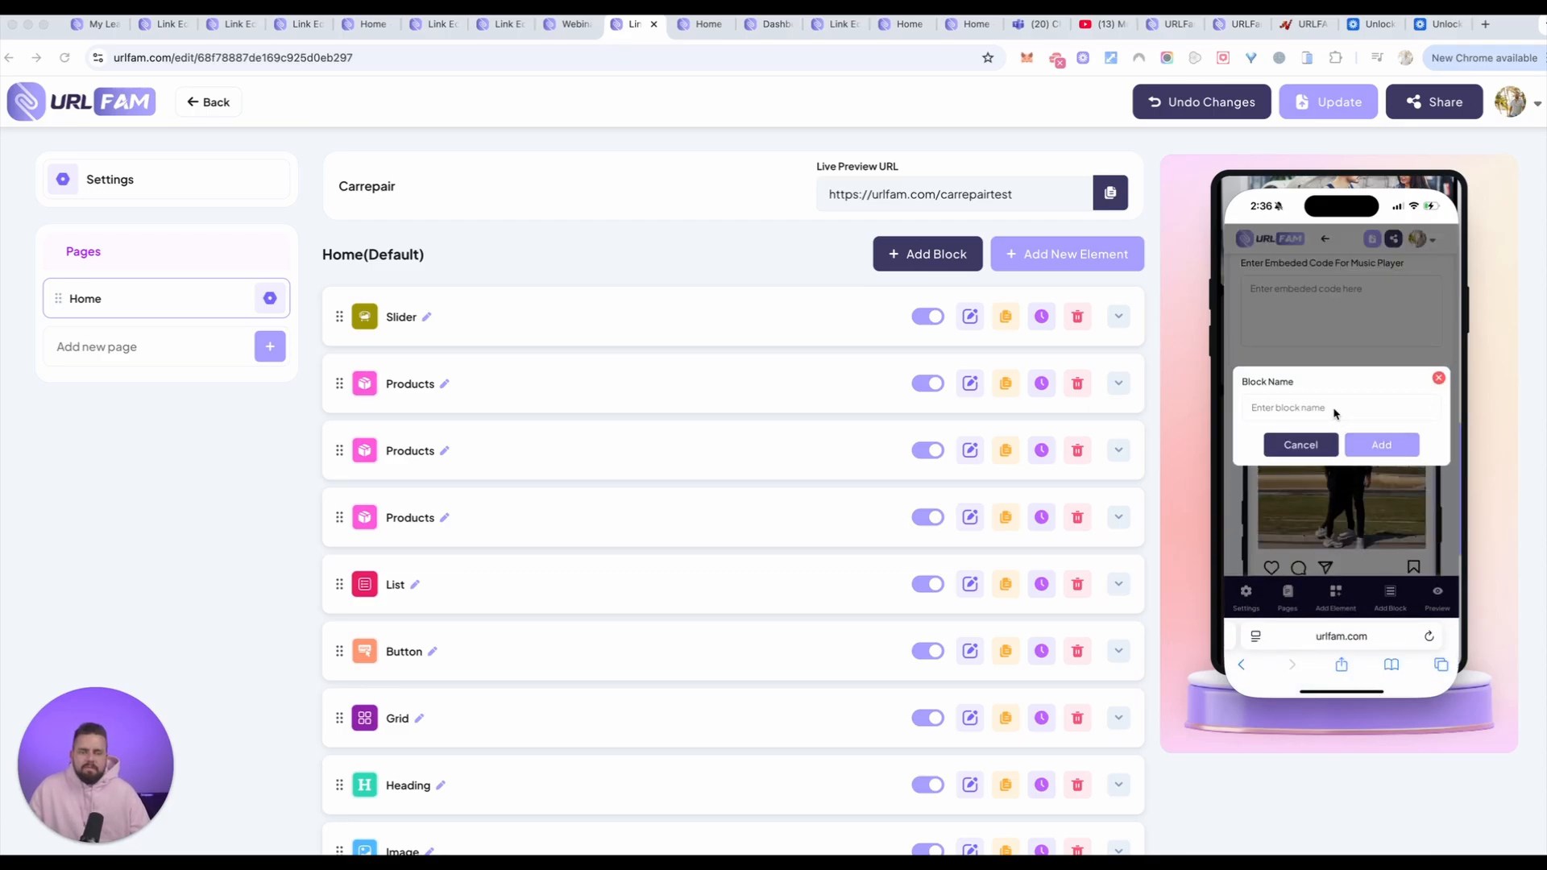
click(1335, 413)
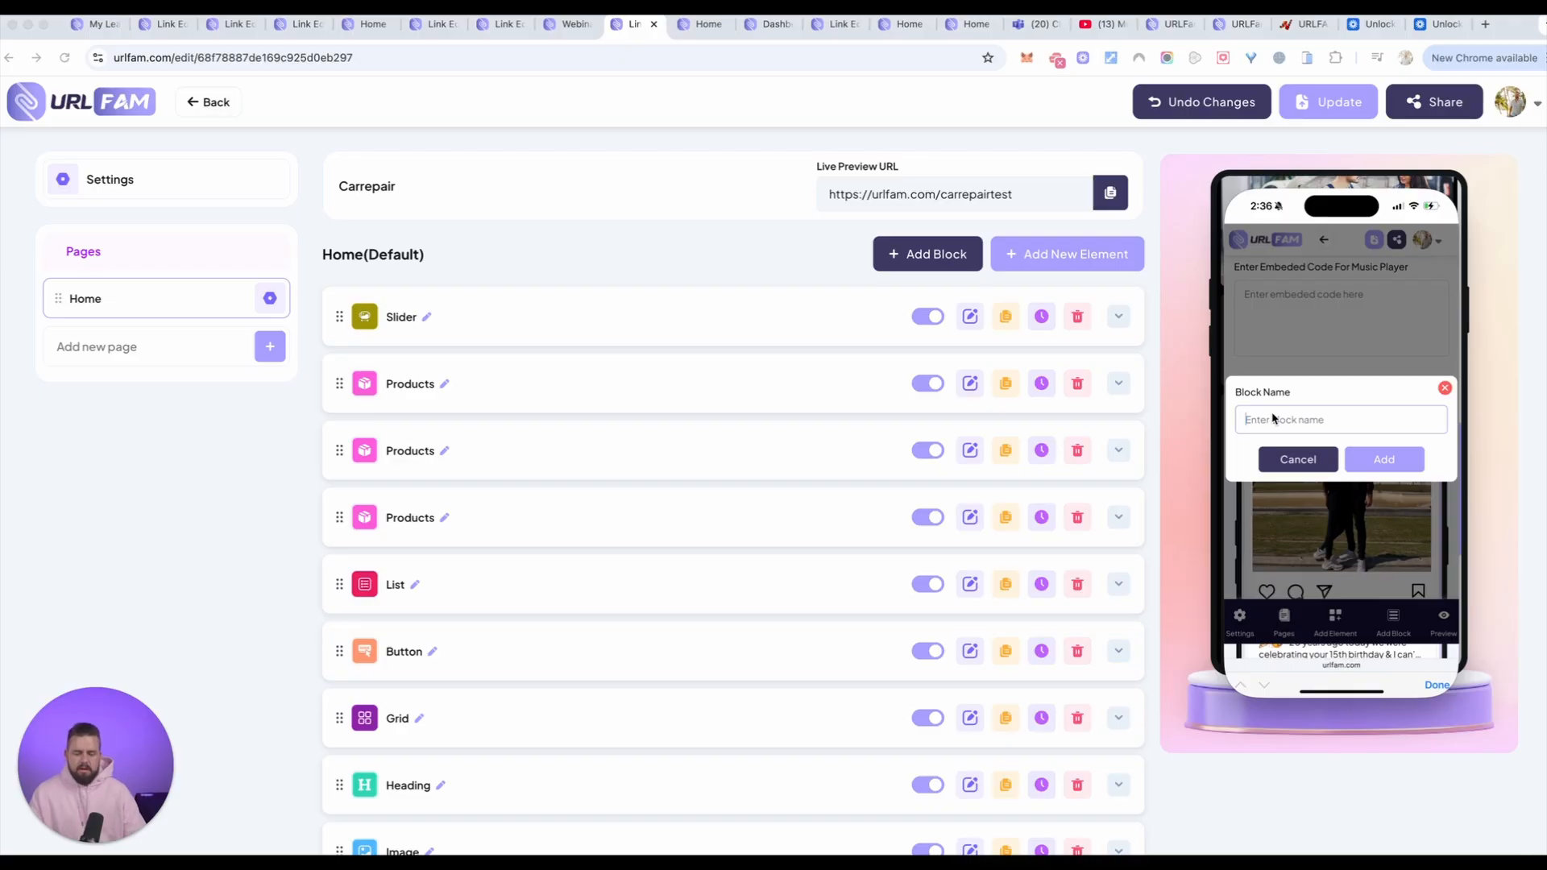
text(Footer)
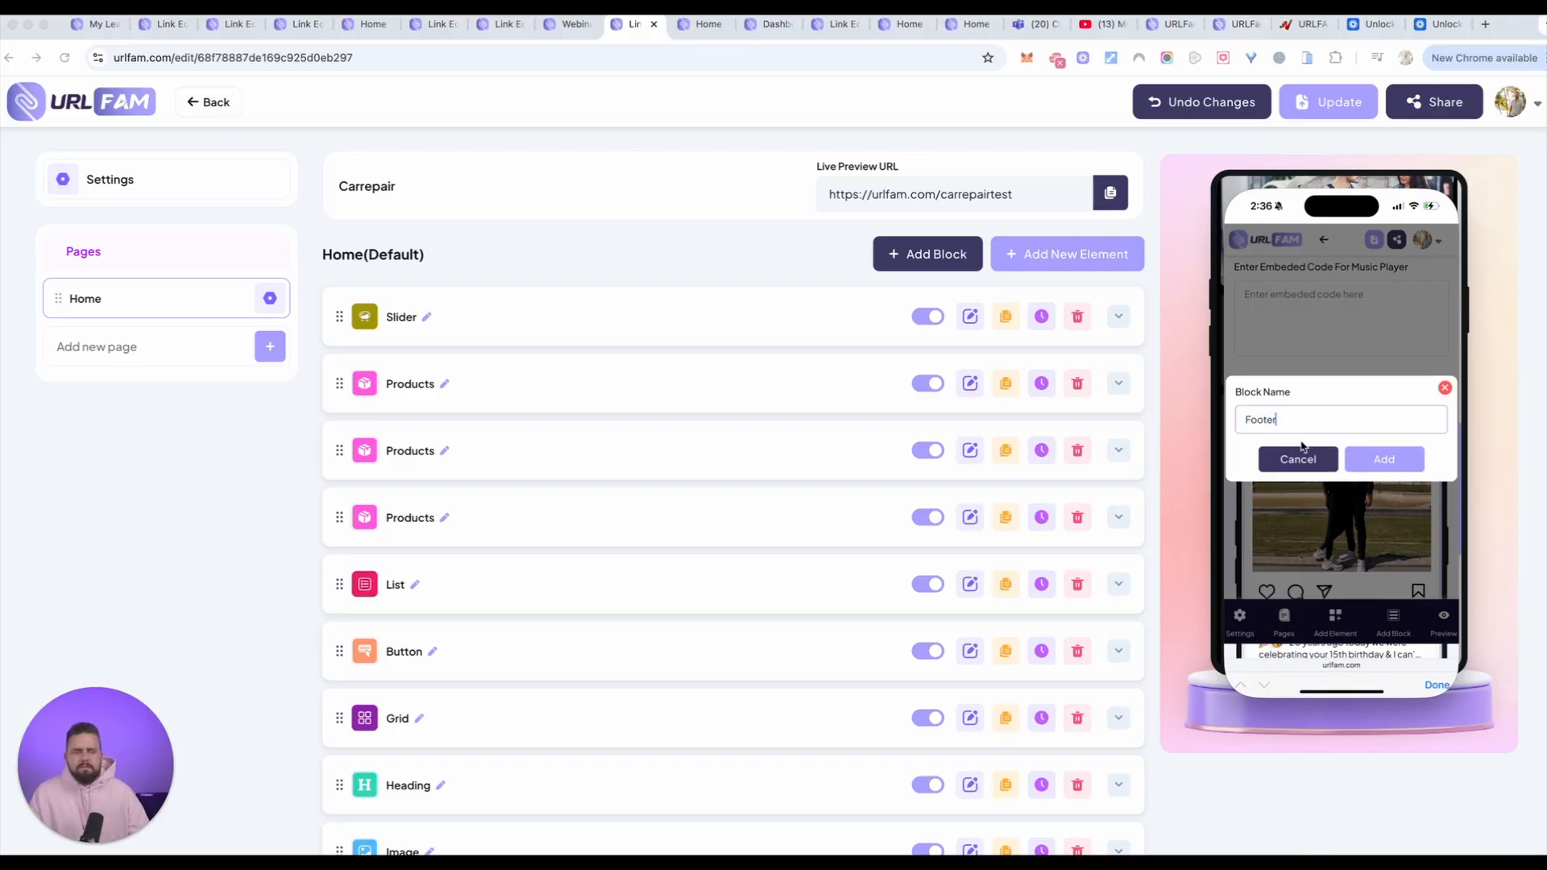
click(1384, 459)
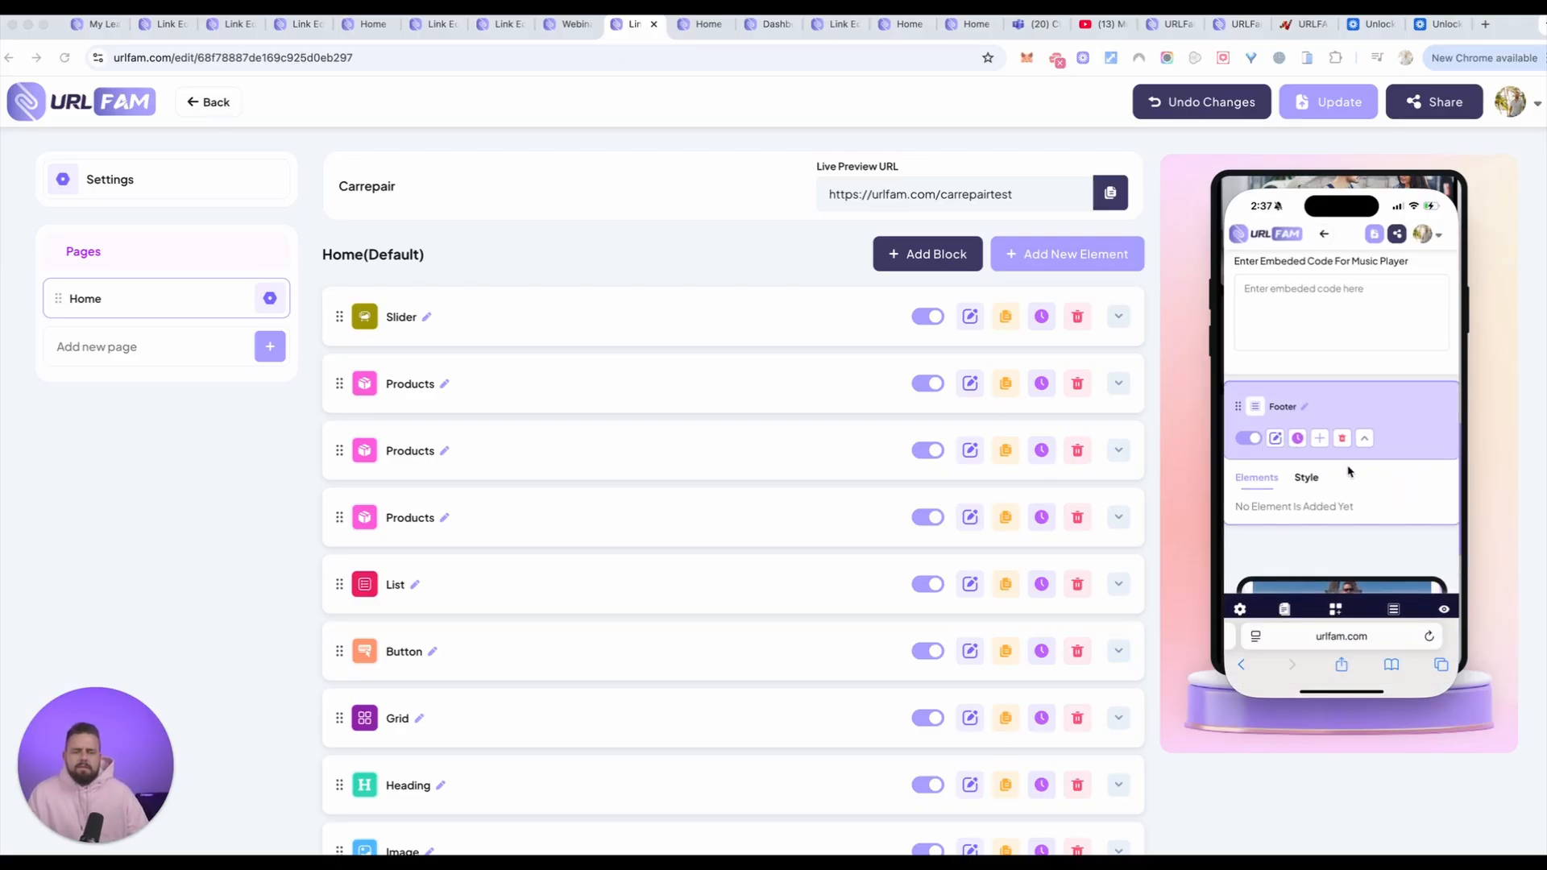
Step: Add a Heading, an Image and a Paragraph element inside the Footer block
scroll(1379, 512, down, 1)
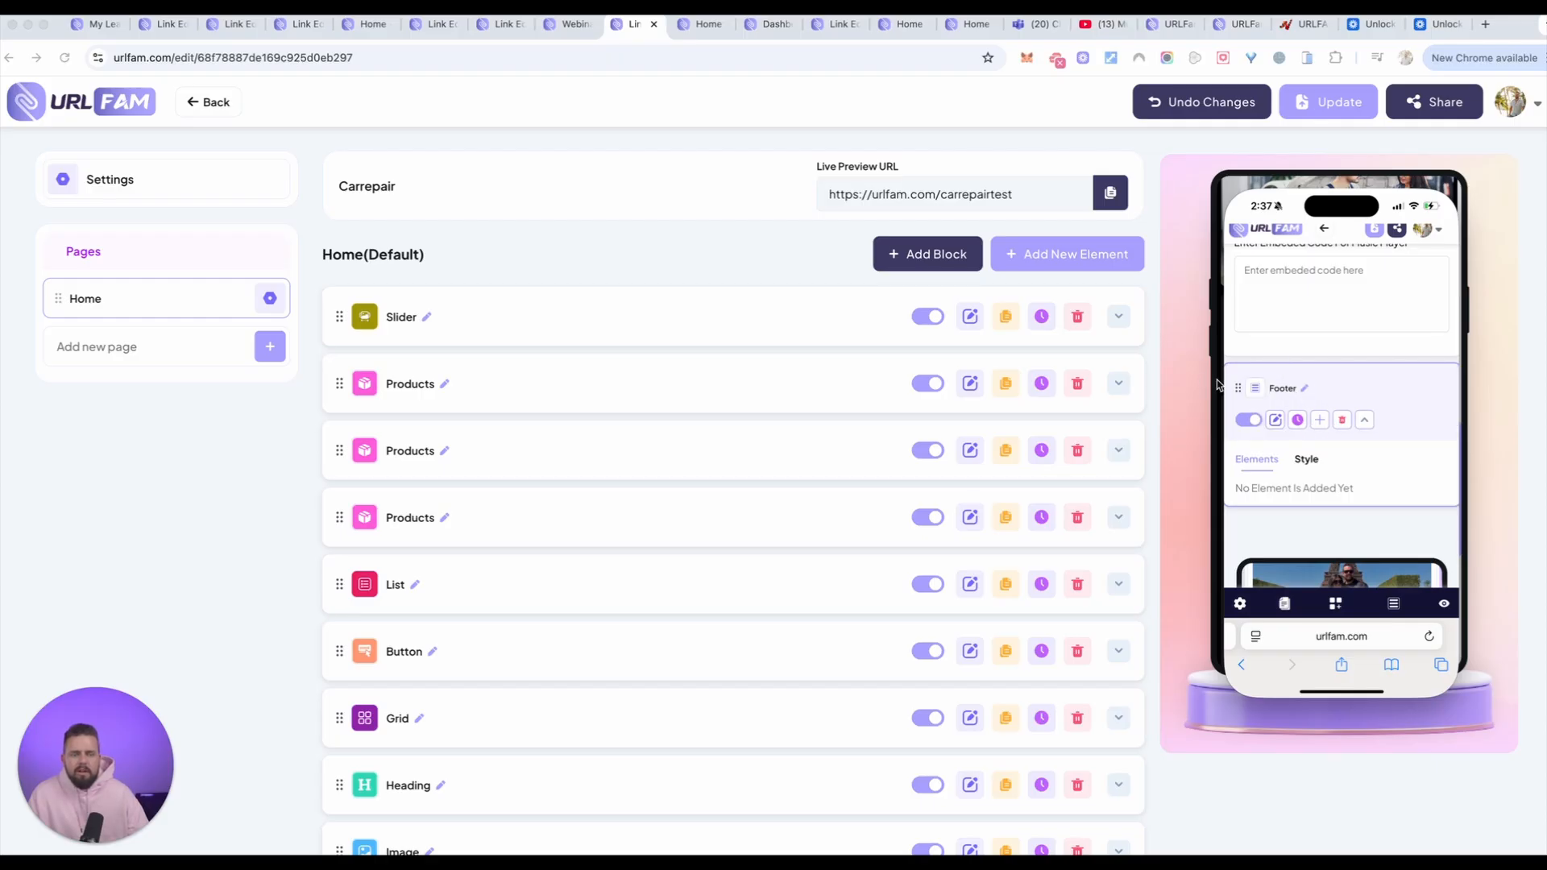
click(1320, 420)
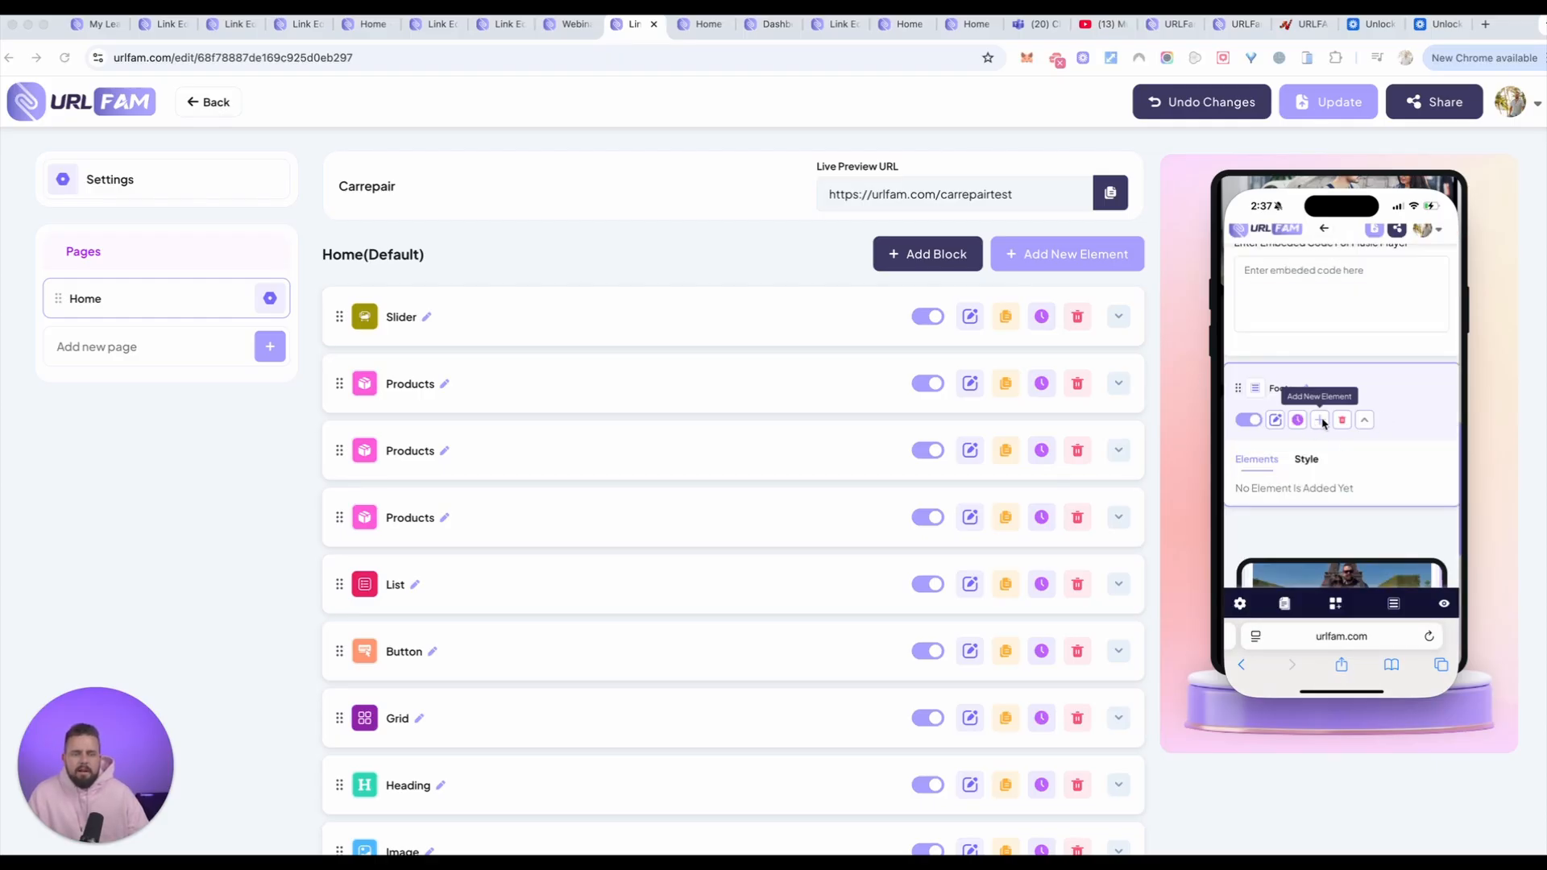
click(1321, 420)
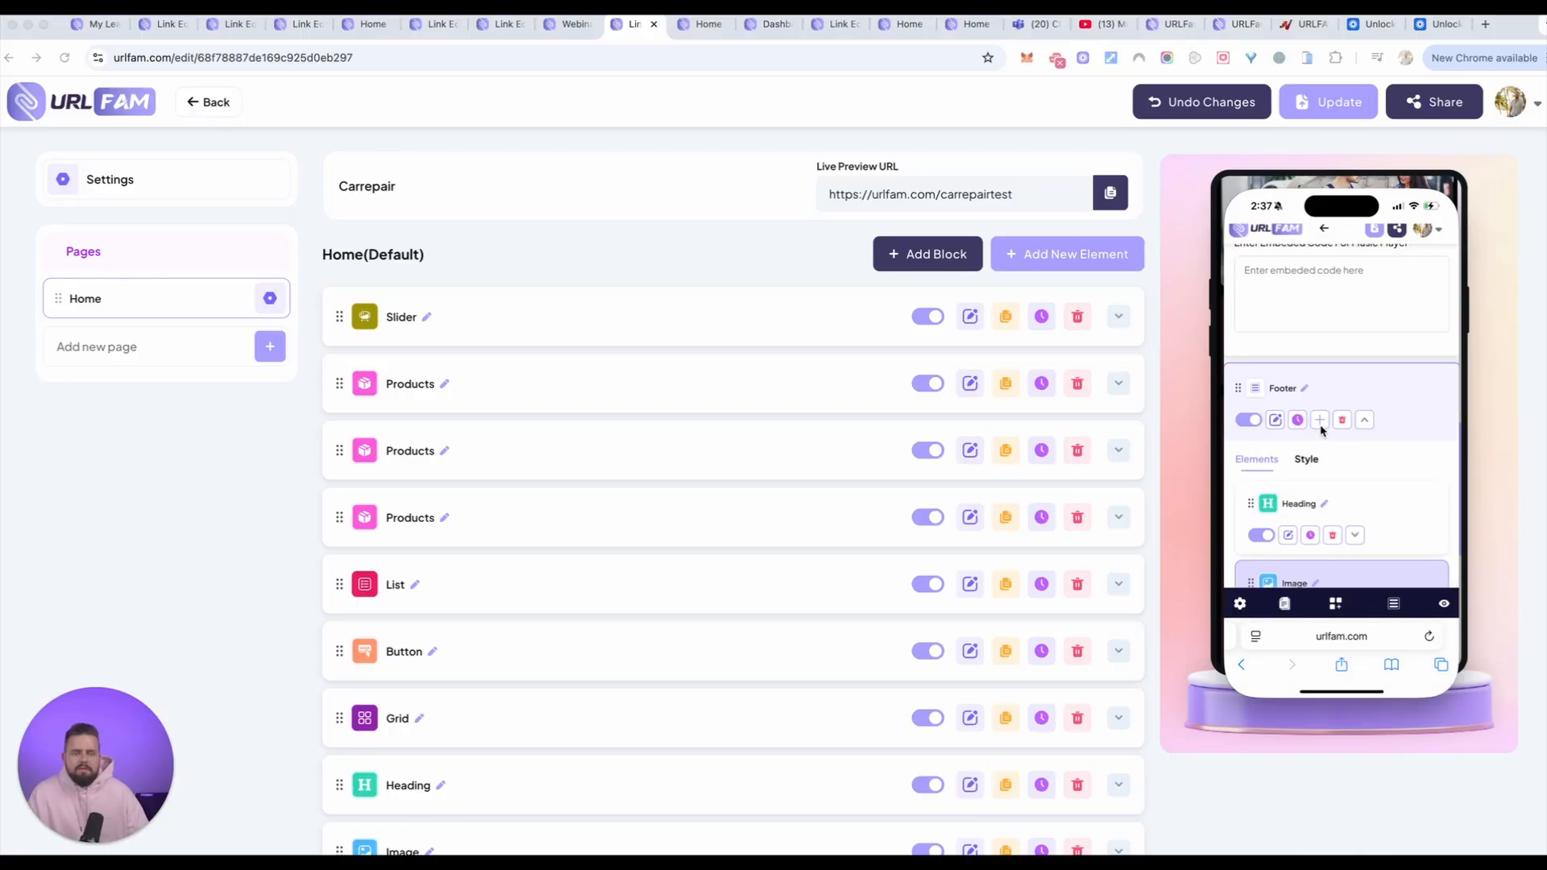
click(1320, 420)
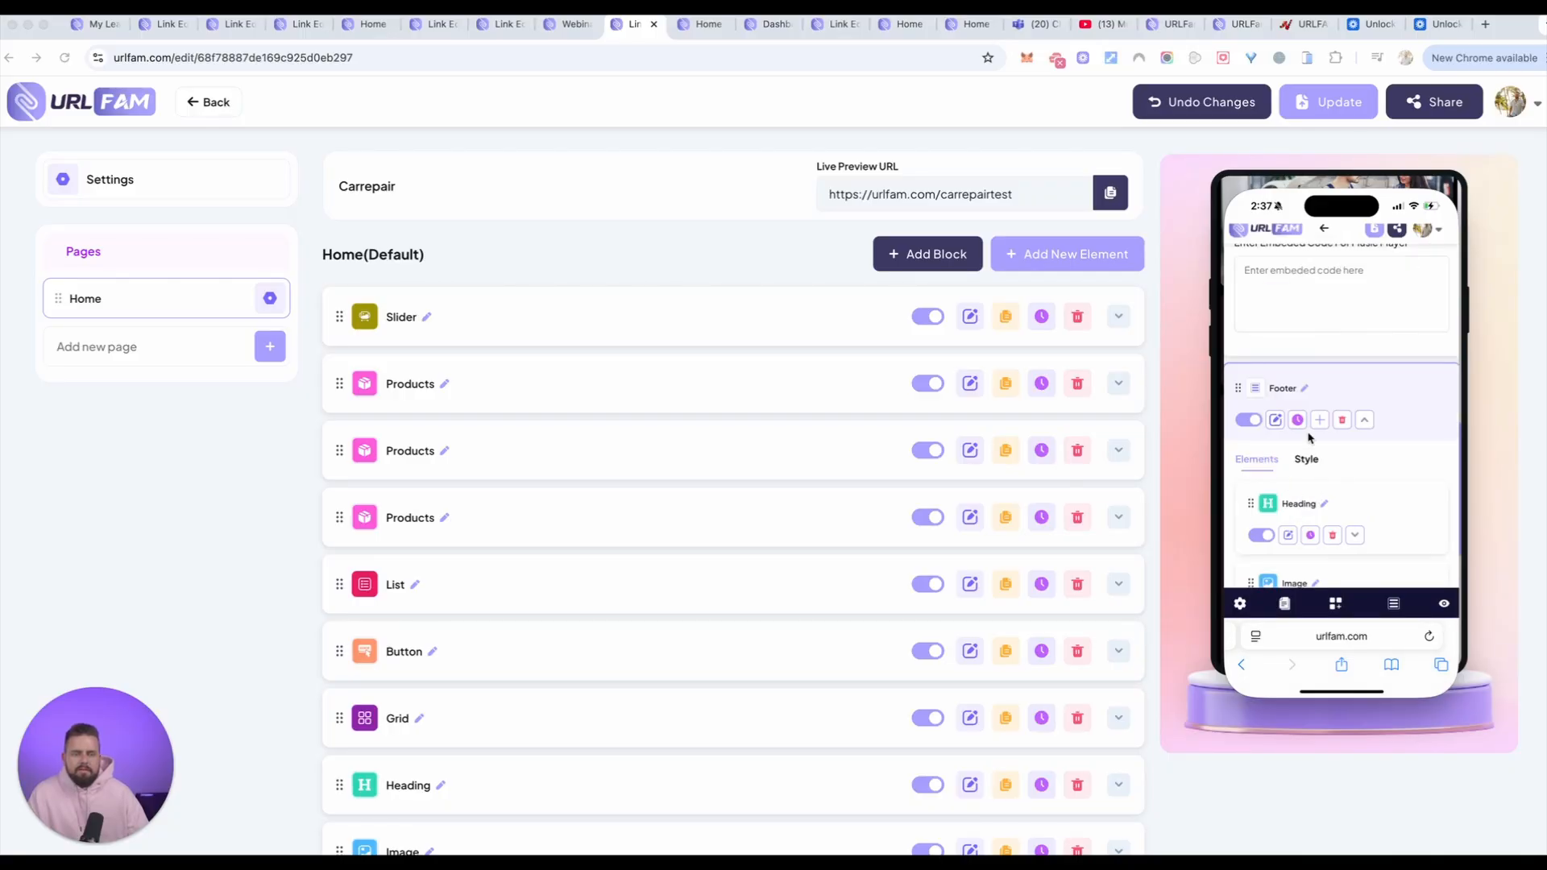
click(1320, 420)
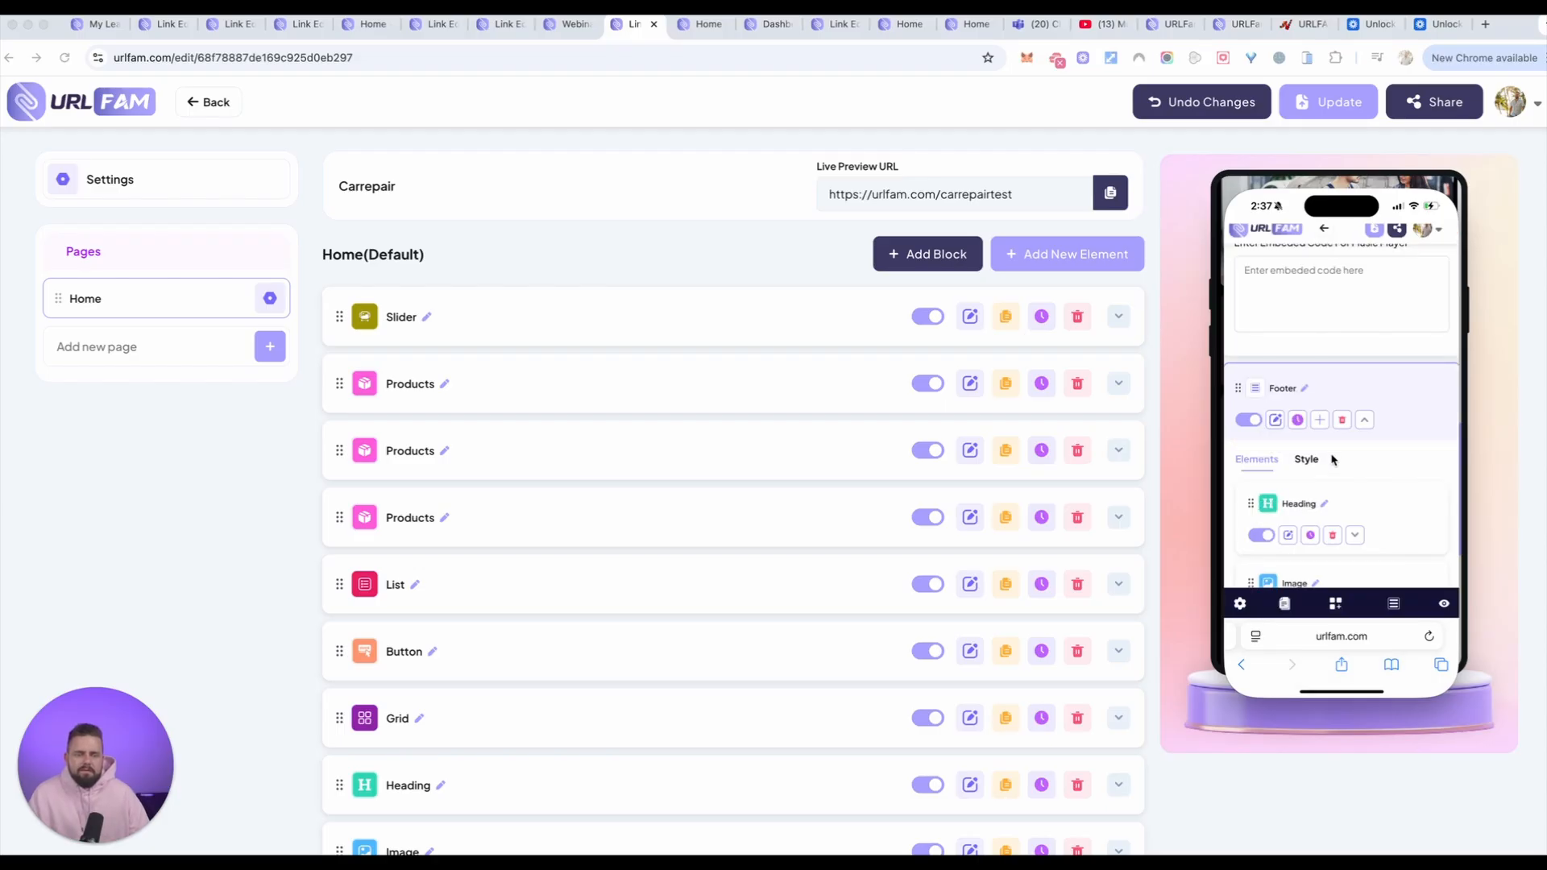
scroll(1333, 460, down, 2)
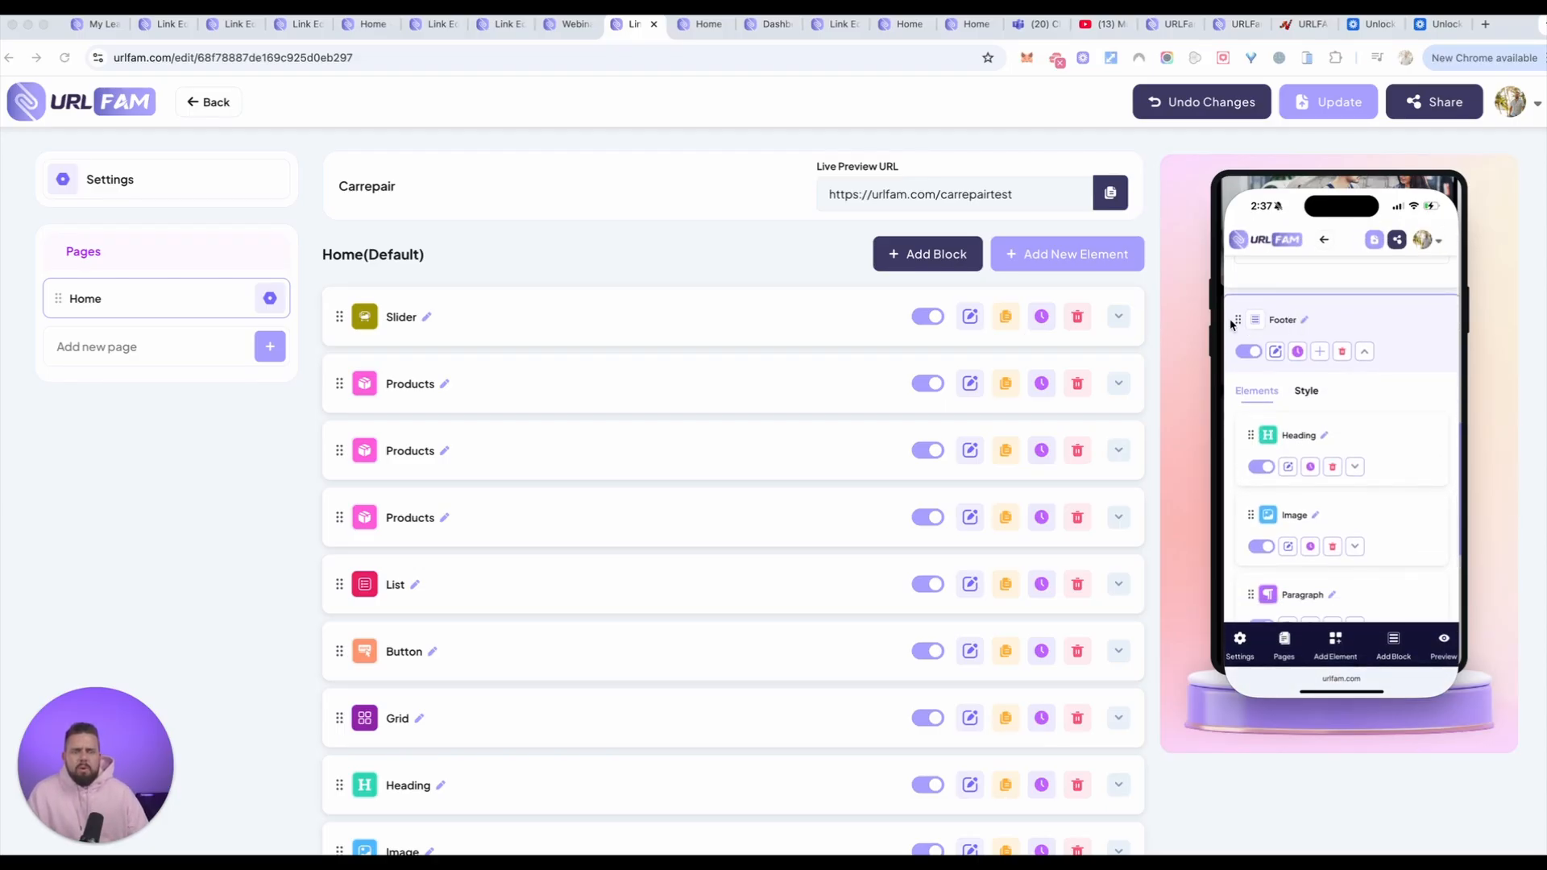
Step: Review the Heading, Image, Paragraph and Link elements inside the Footer block from the phone view
scroll(1324, 475, down, 4)
scroll(1323, 482, down, 4)
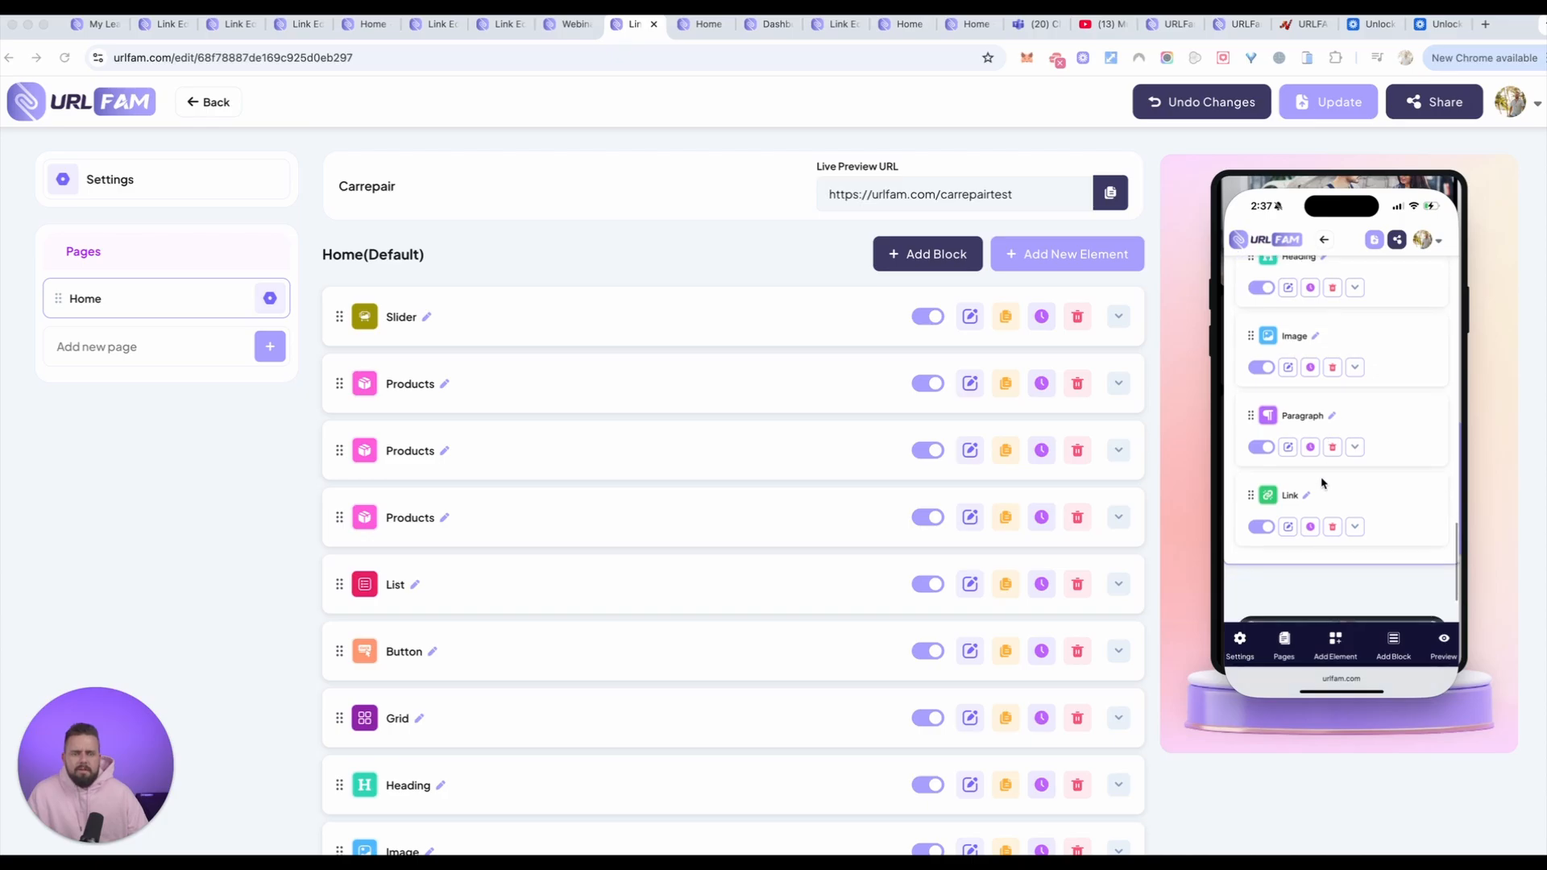
scroll(1321, 483, up, 10)
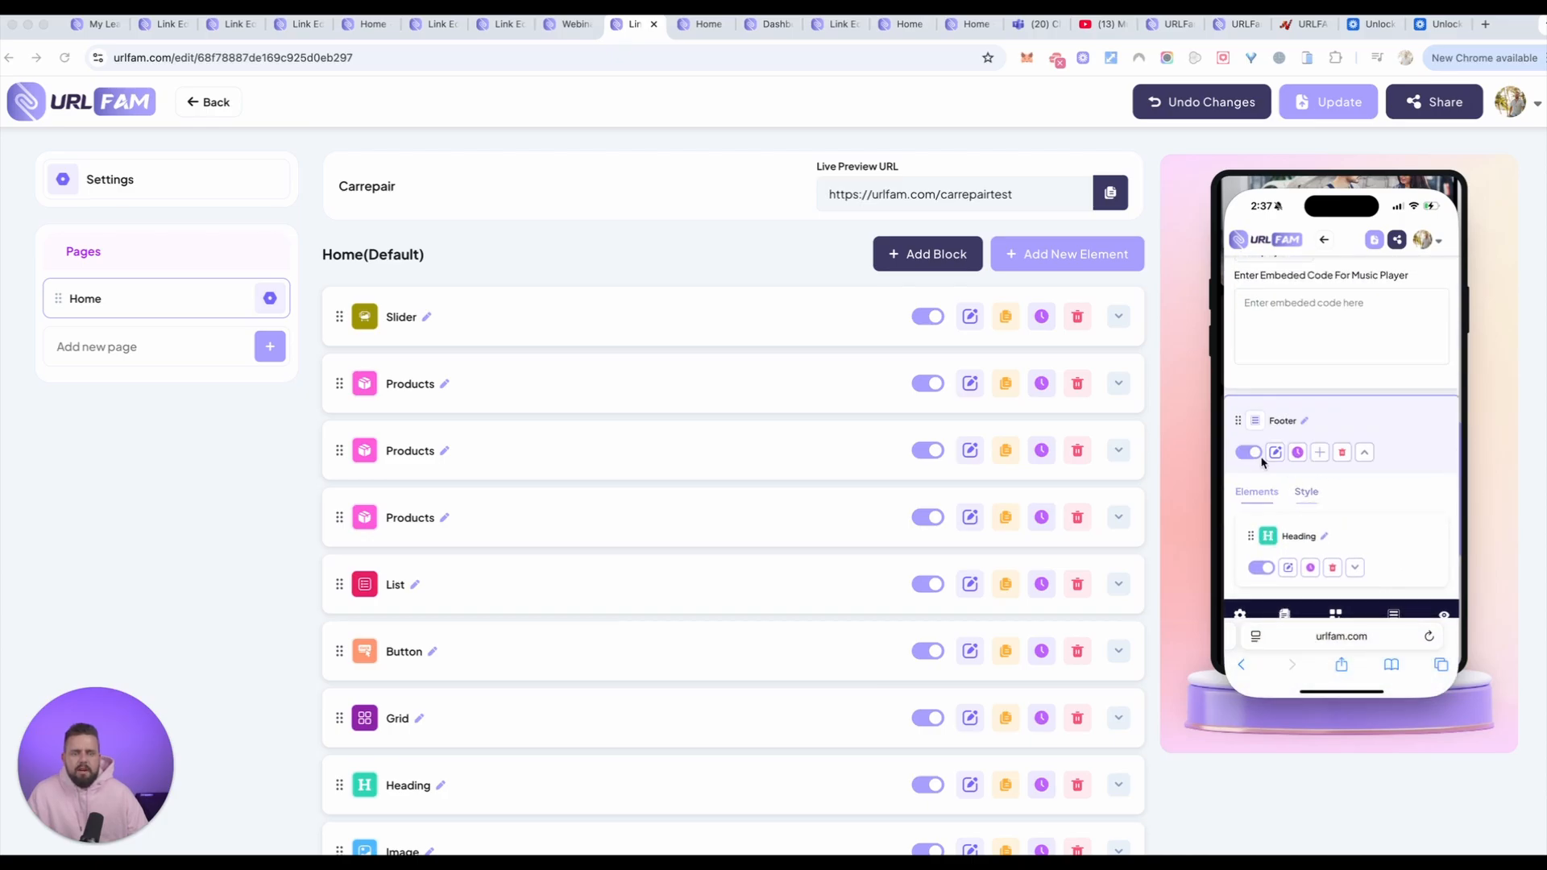
scroll(1245, 467, down, 2)
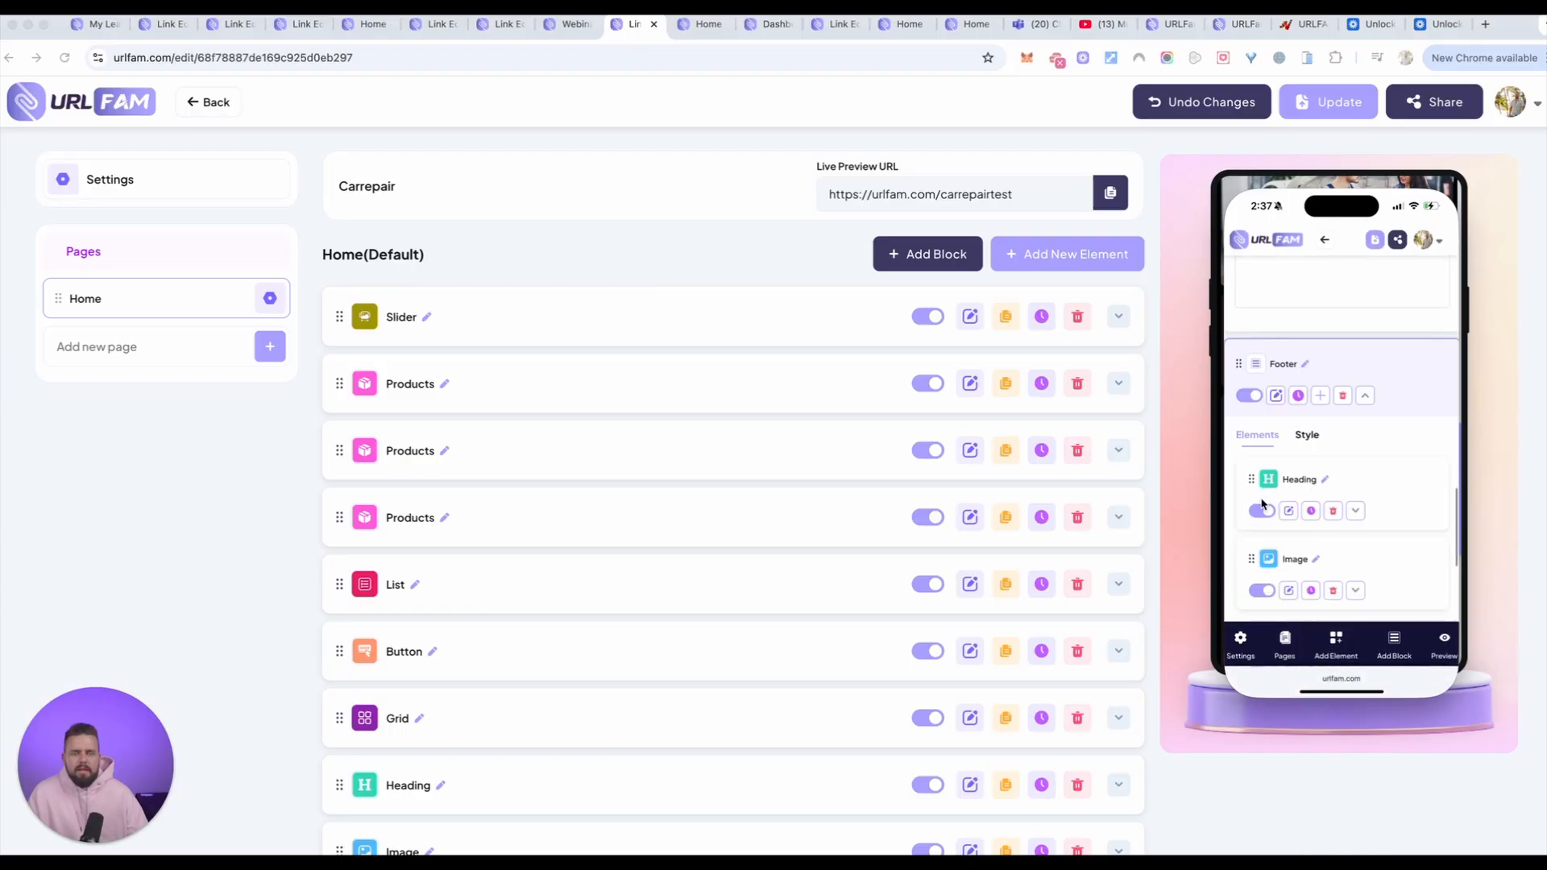
drag(1244, 397, 1245, 564)
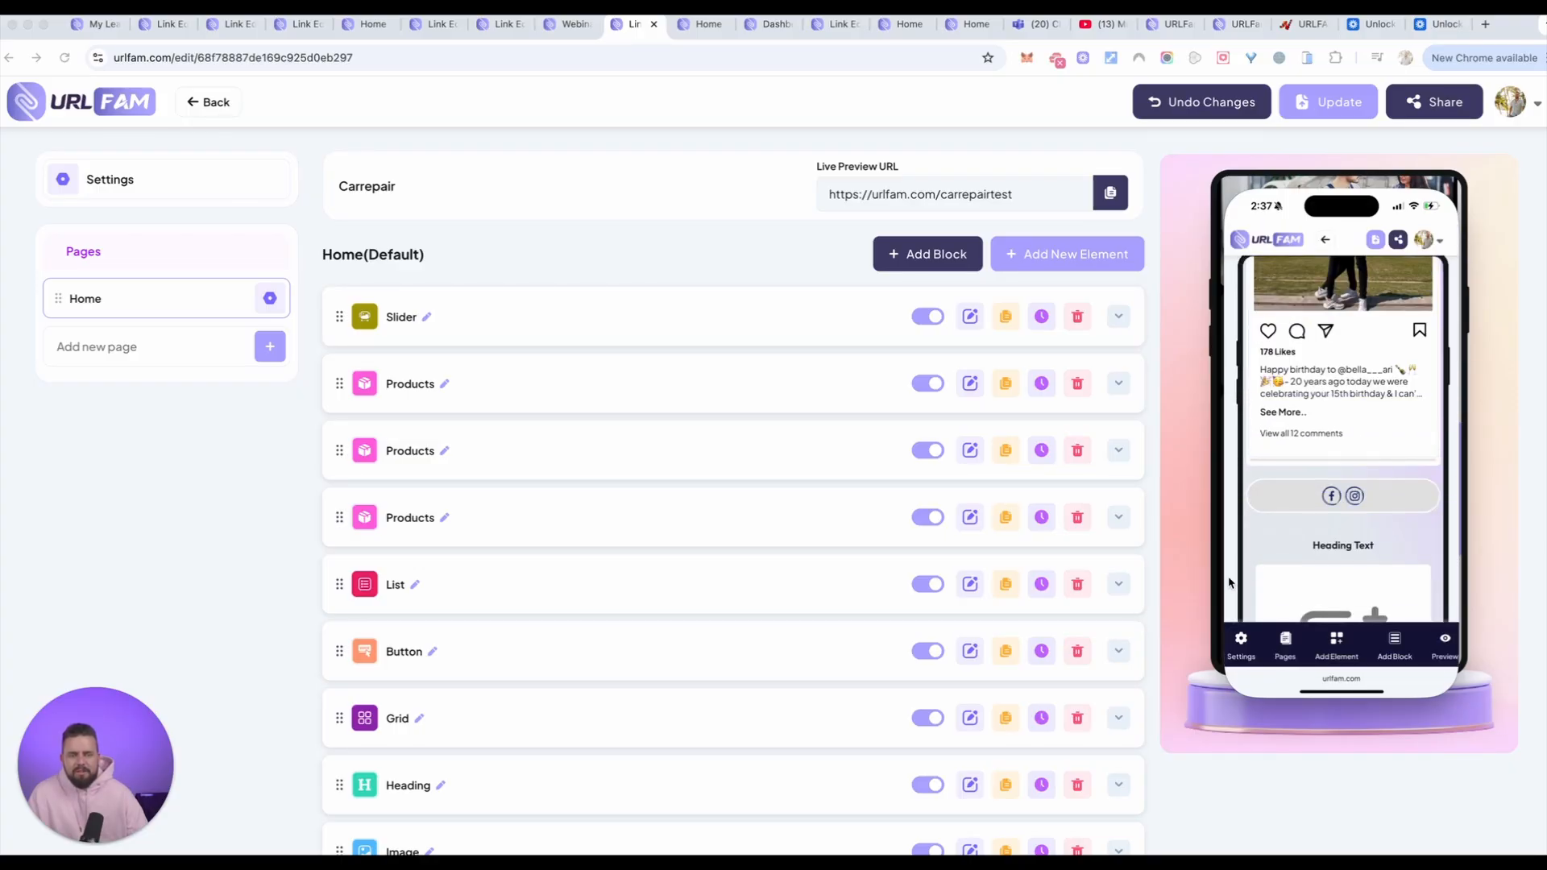
Step: Look through the test33 page preview on the phone, from the footer content up to the greeting and profile sections
scroll(1270, 407, up, 4)
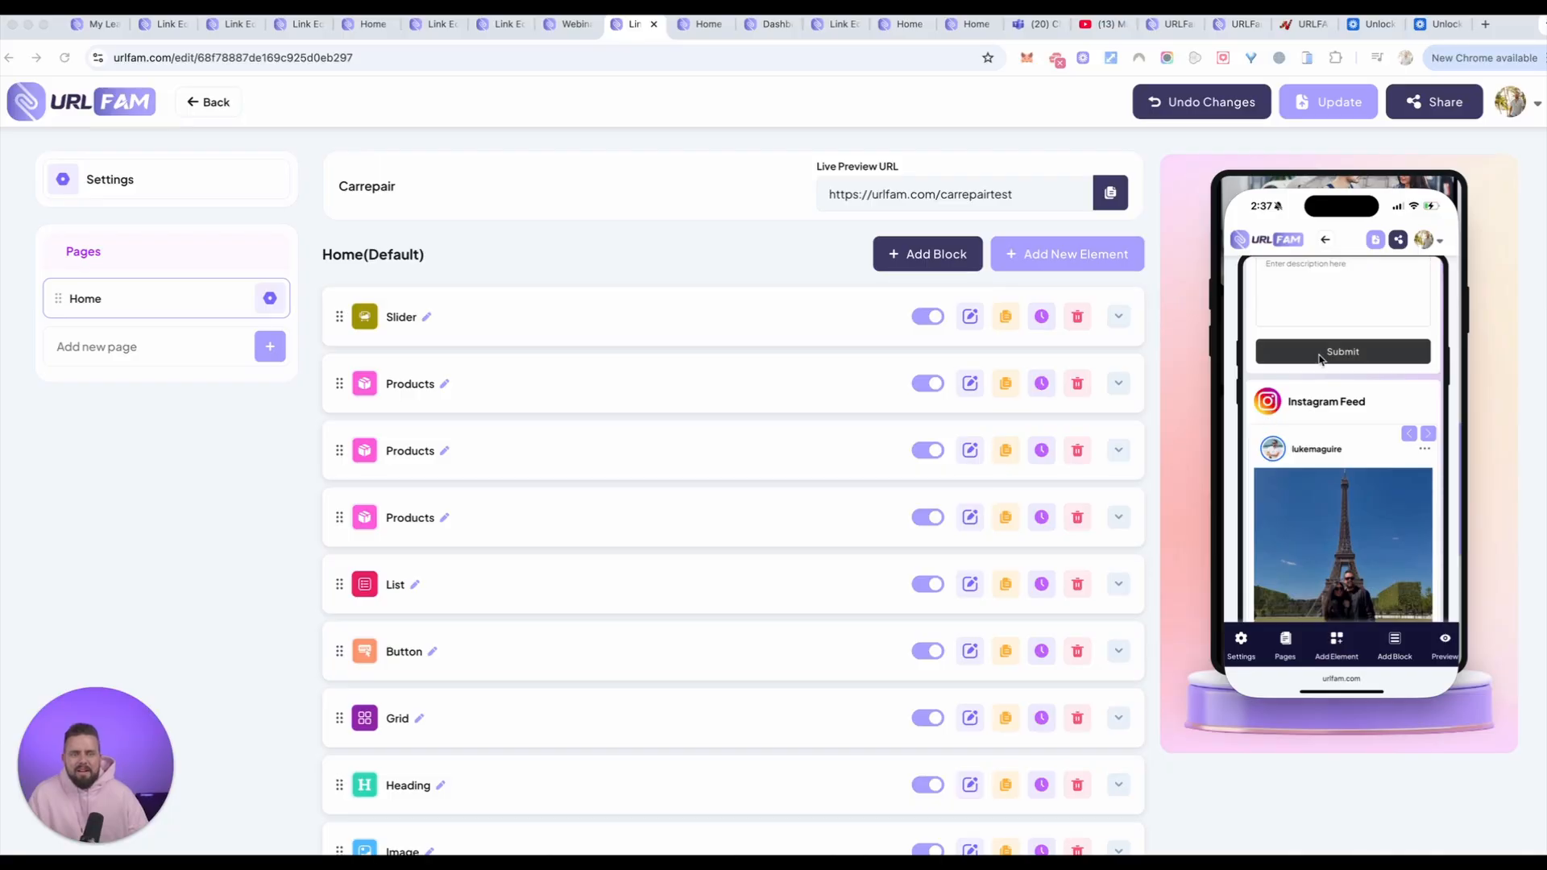
scroll(1330, 442, up, 10)
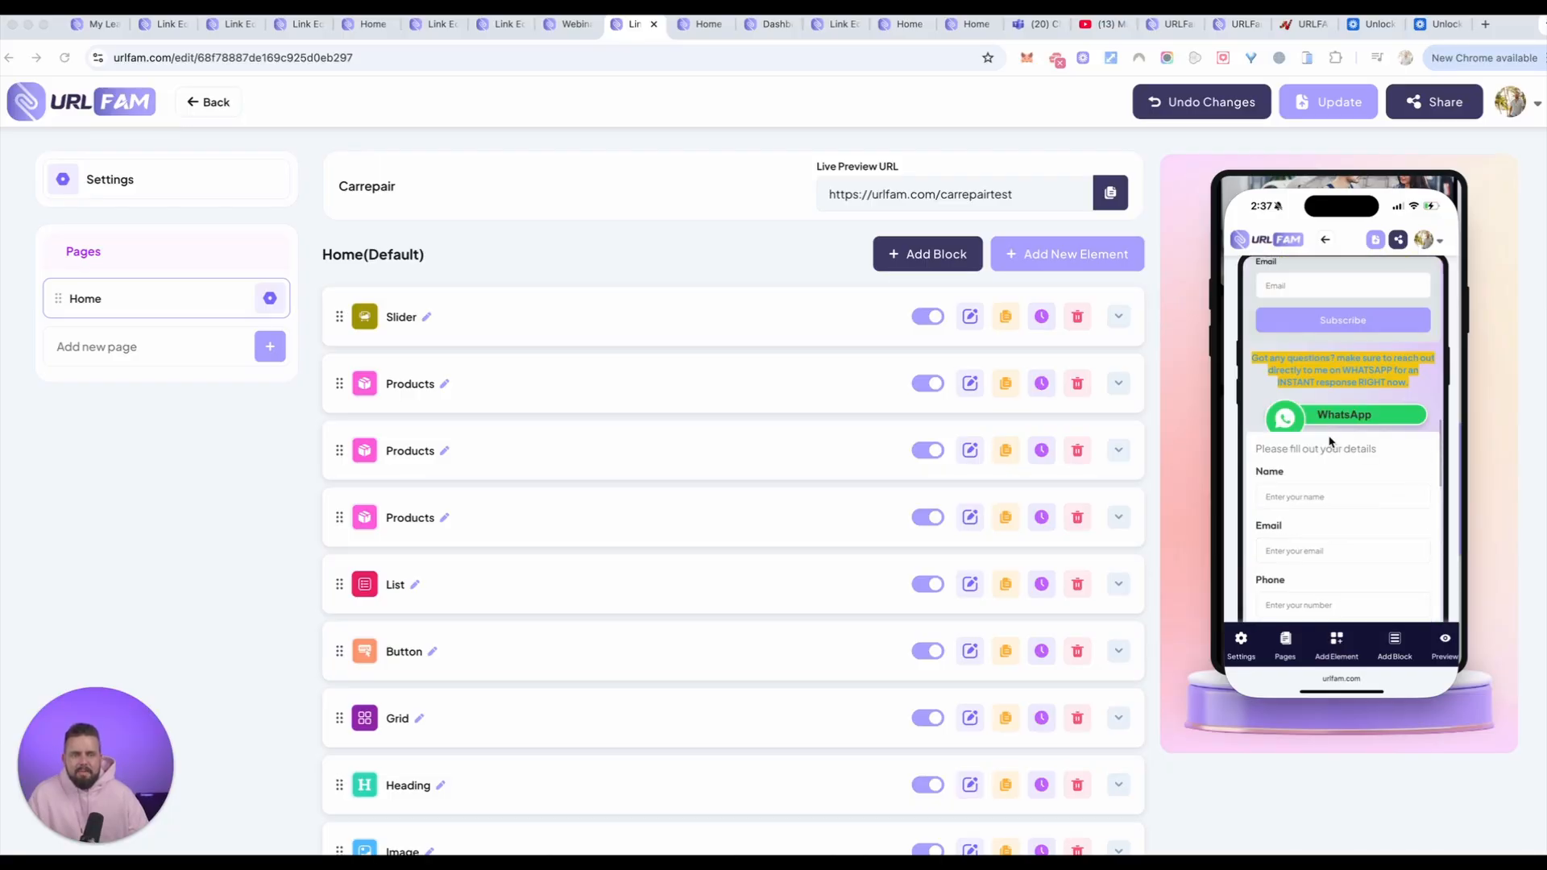
scroll(1401, 332, up, 3)
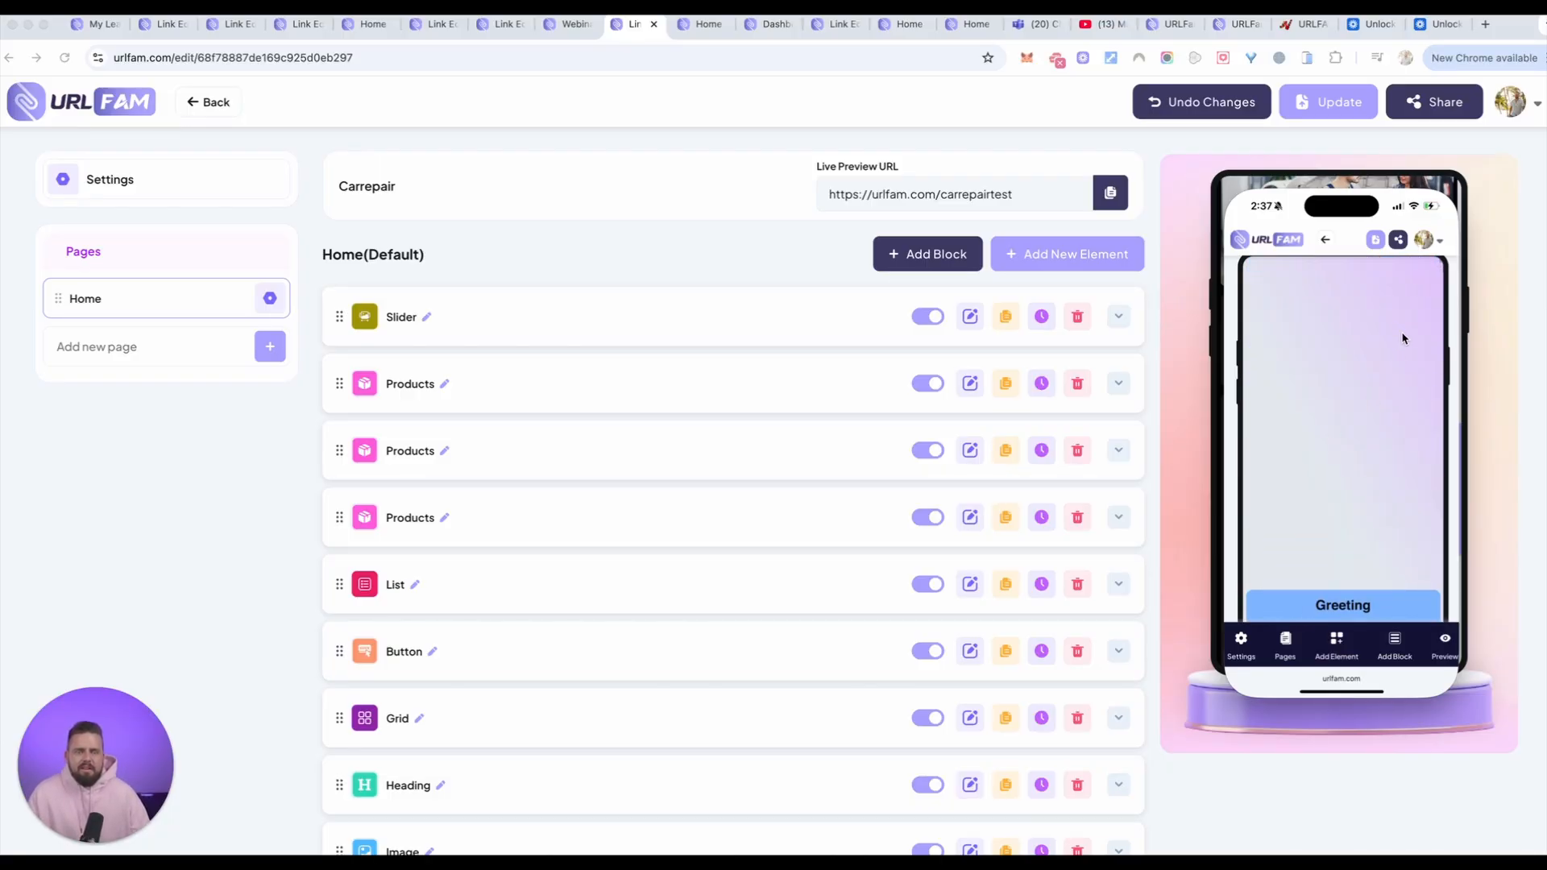
scroll(1426, 343, down, 5)
scroll(1426, 343, down, 1)
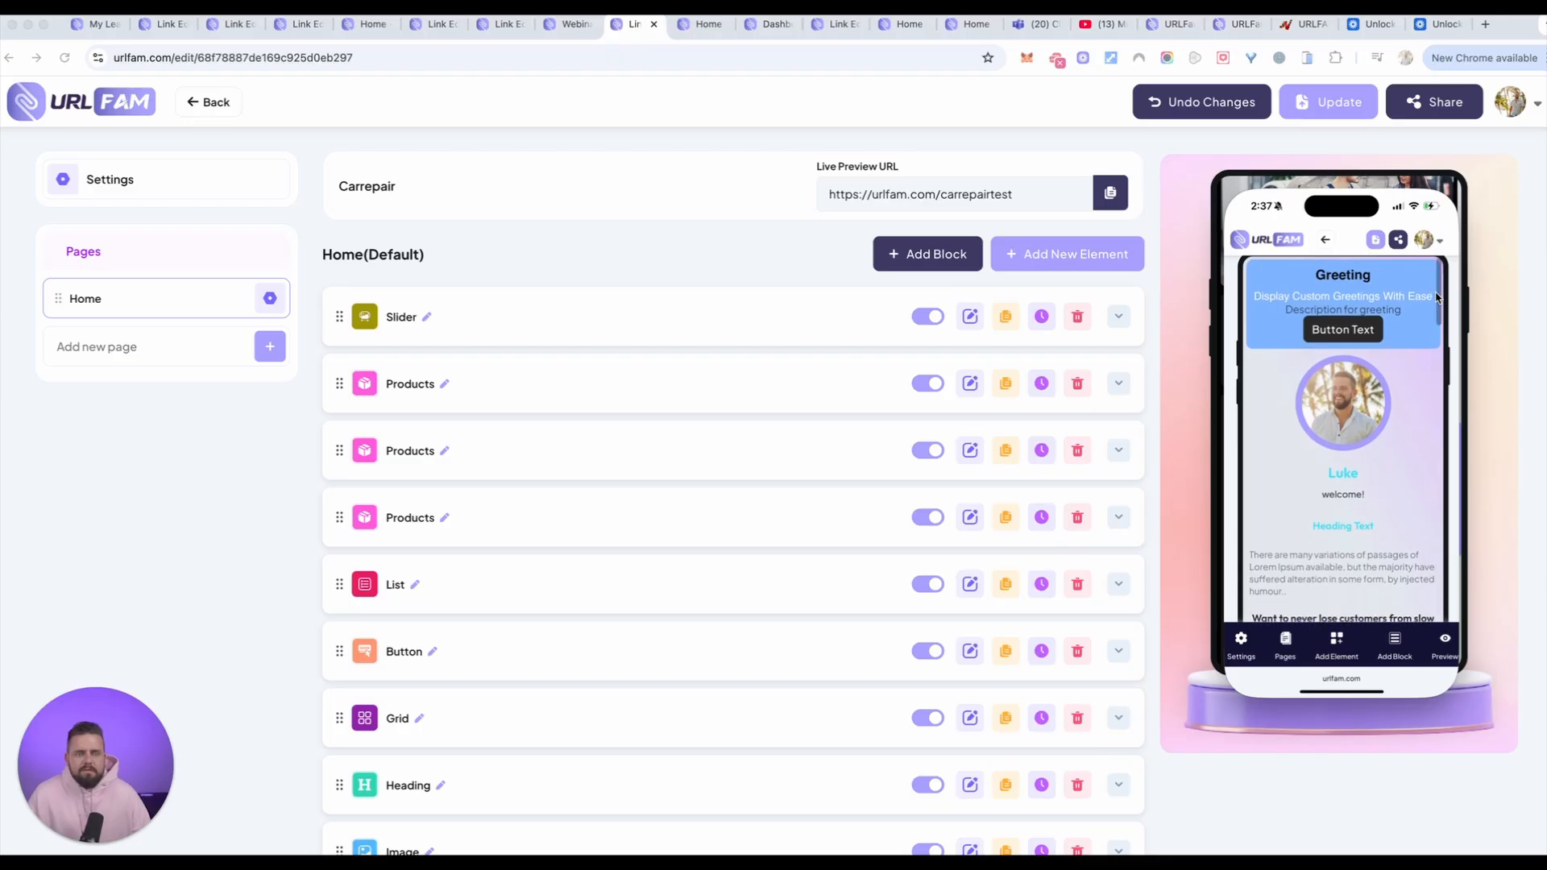
scroll(1268, 295, down, 3)
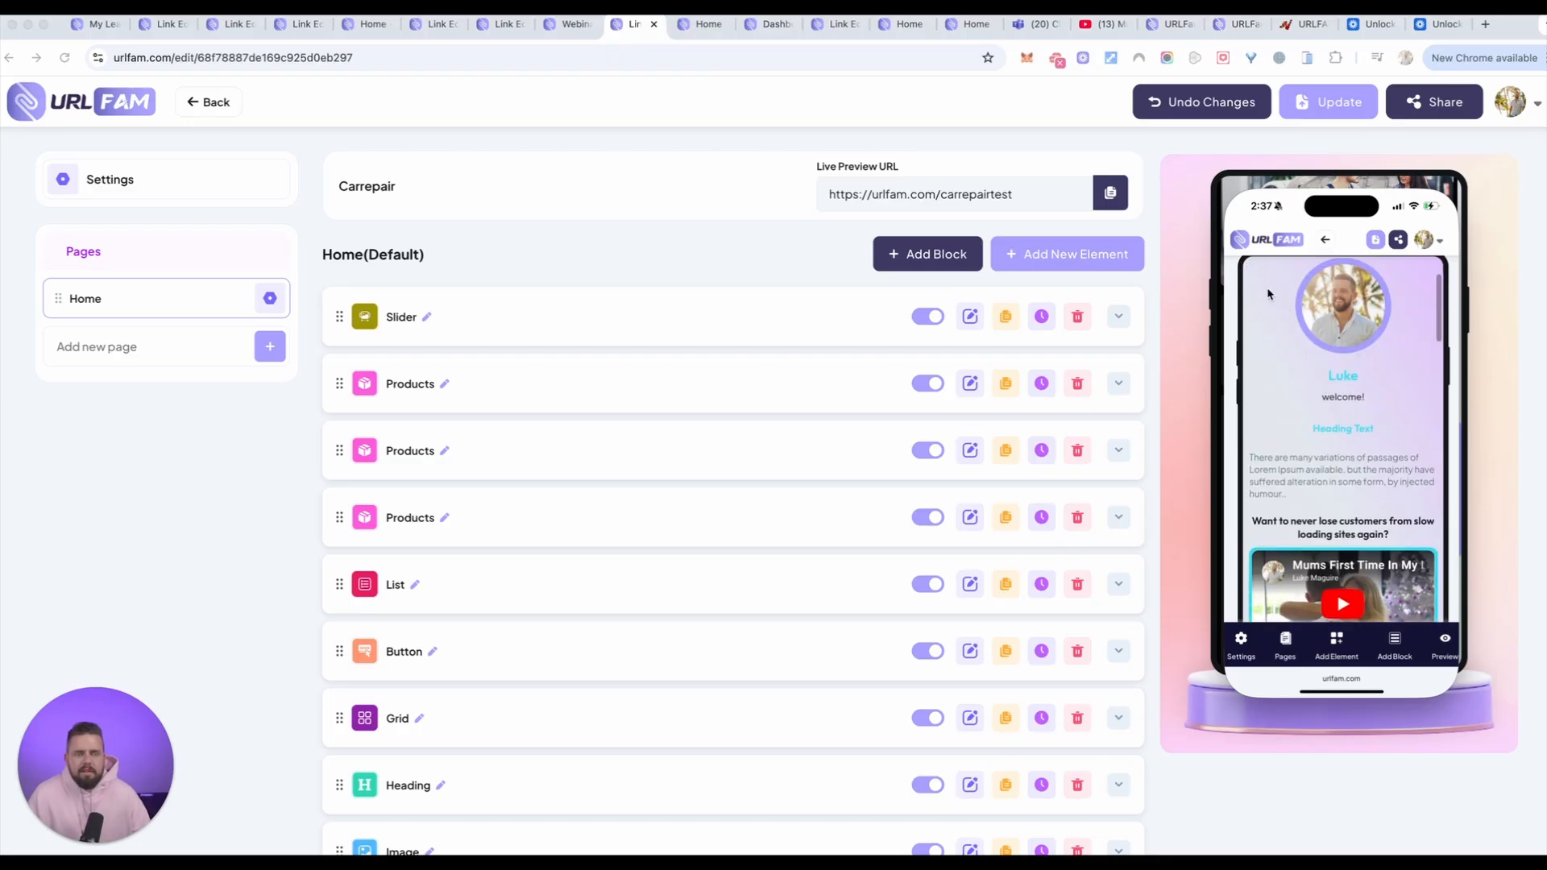
scroll(1238, 290, down, 10)
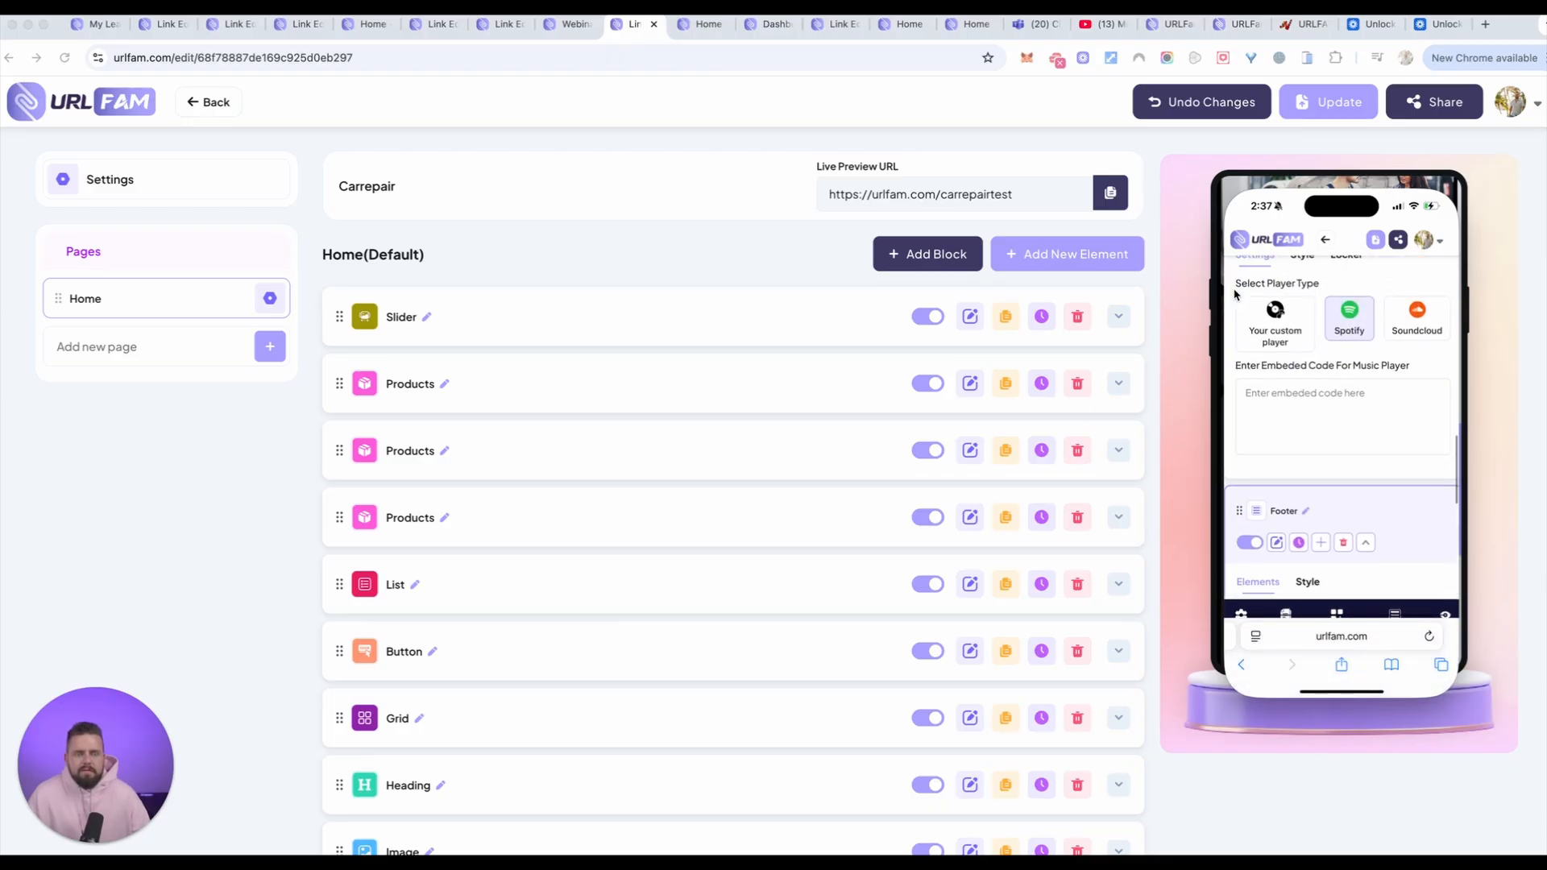
scroll(1235, 295, up, 15)
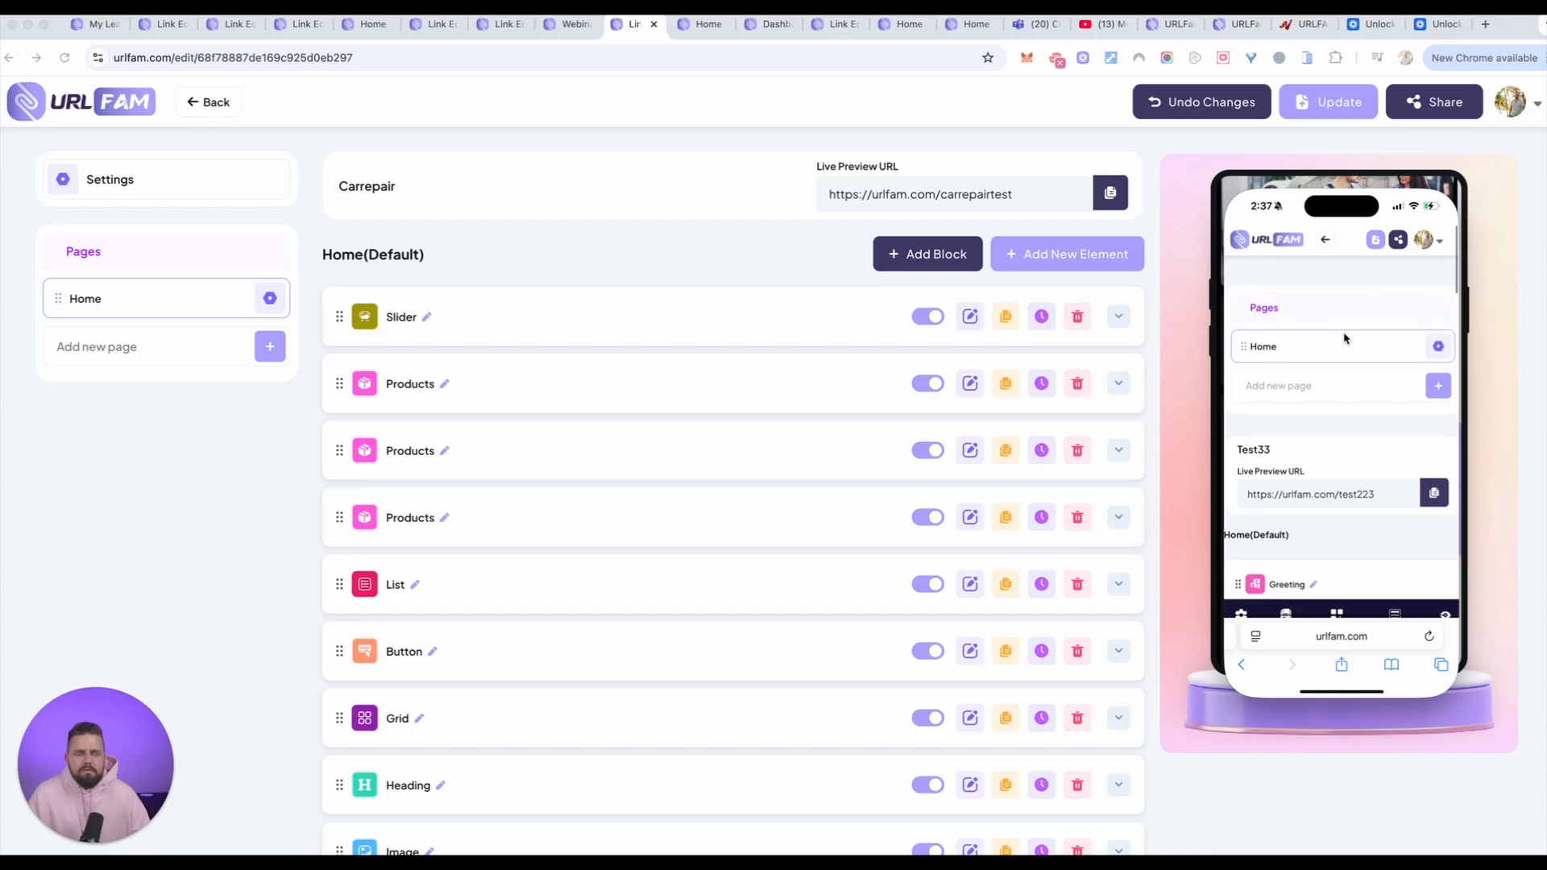
Step: Collapse the Audio Player element and the Footer block in the test33 home page's phone view
scroll(1362, 363, down, 5)
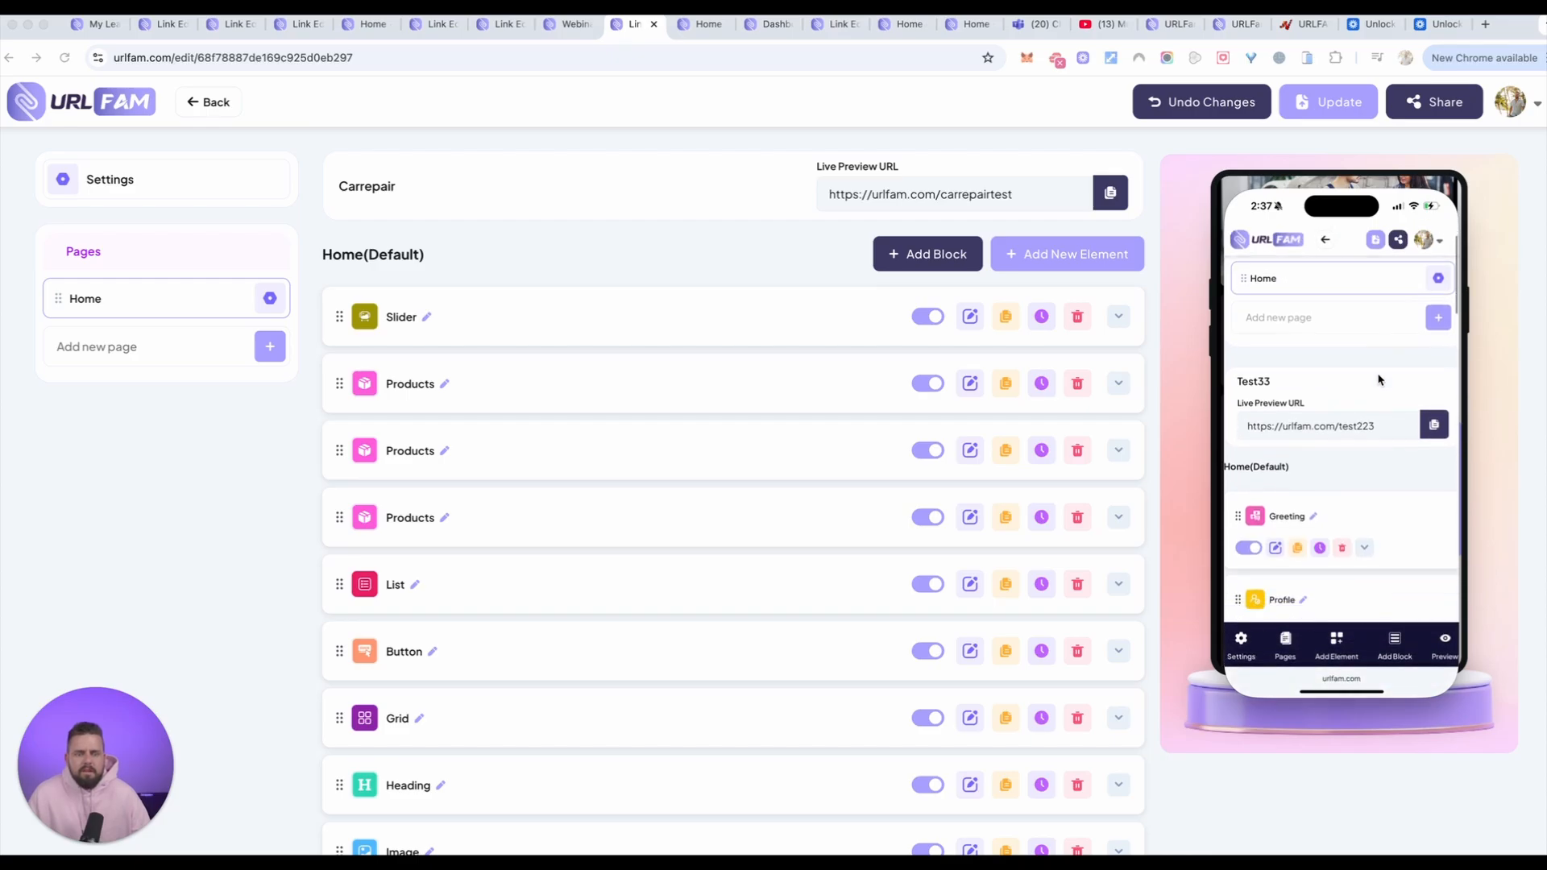
scroll(1379, 379, down, 5)
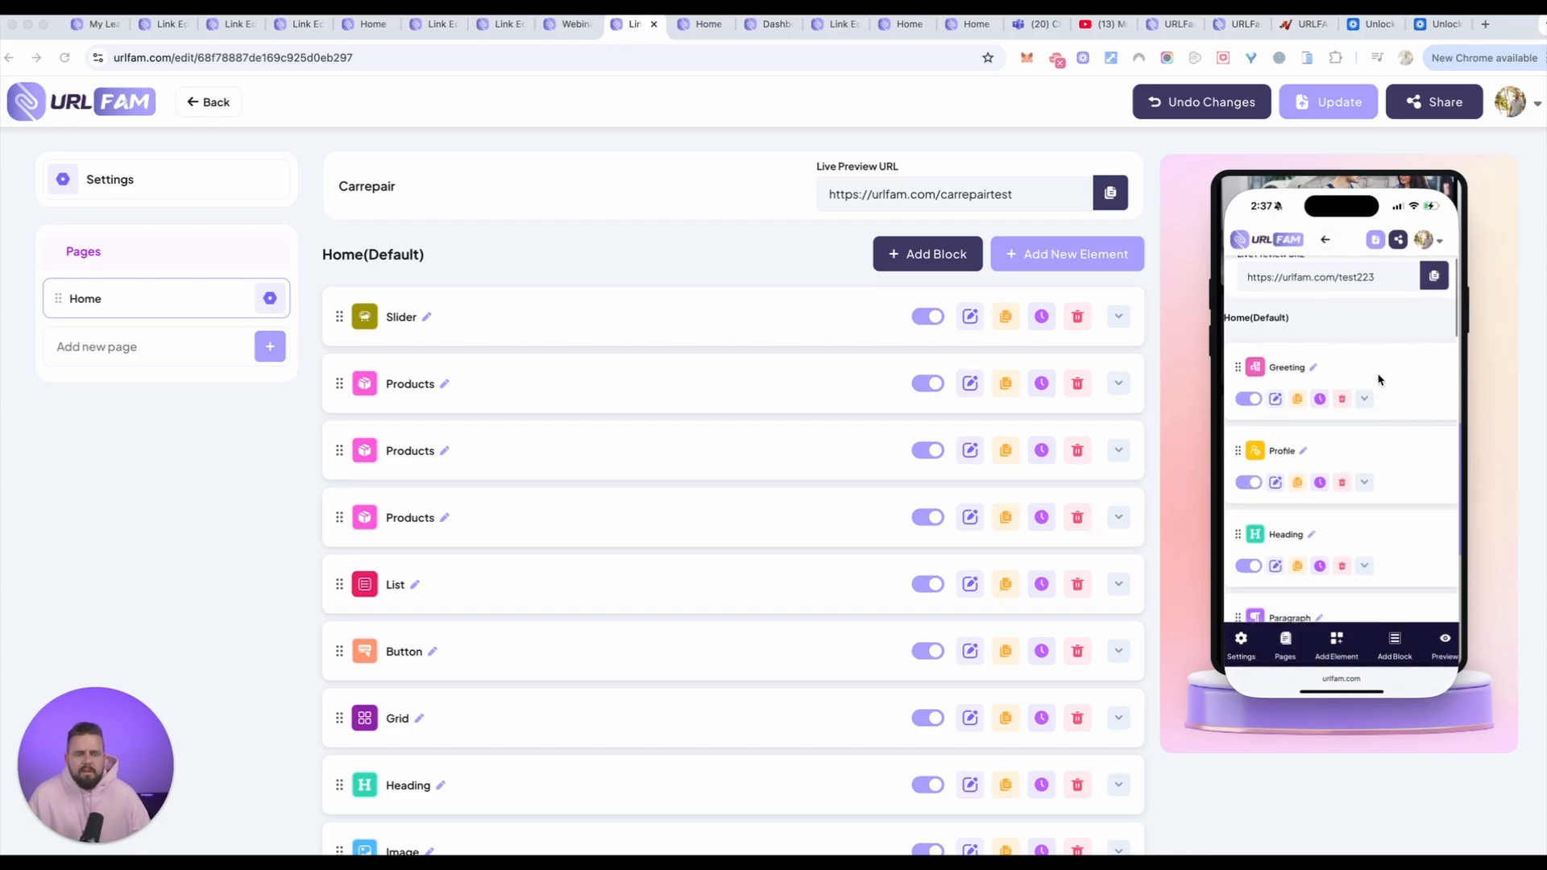
scroll(1378, 380, down, 15)
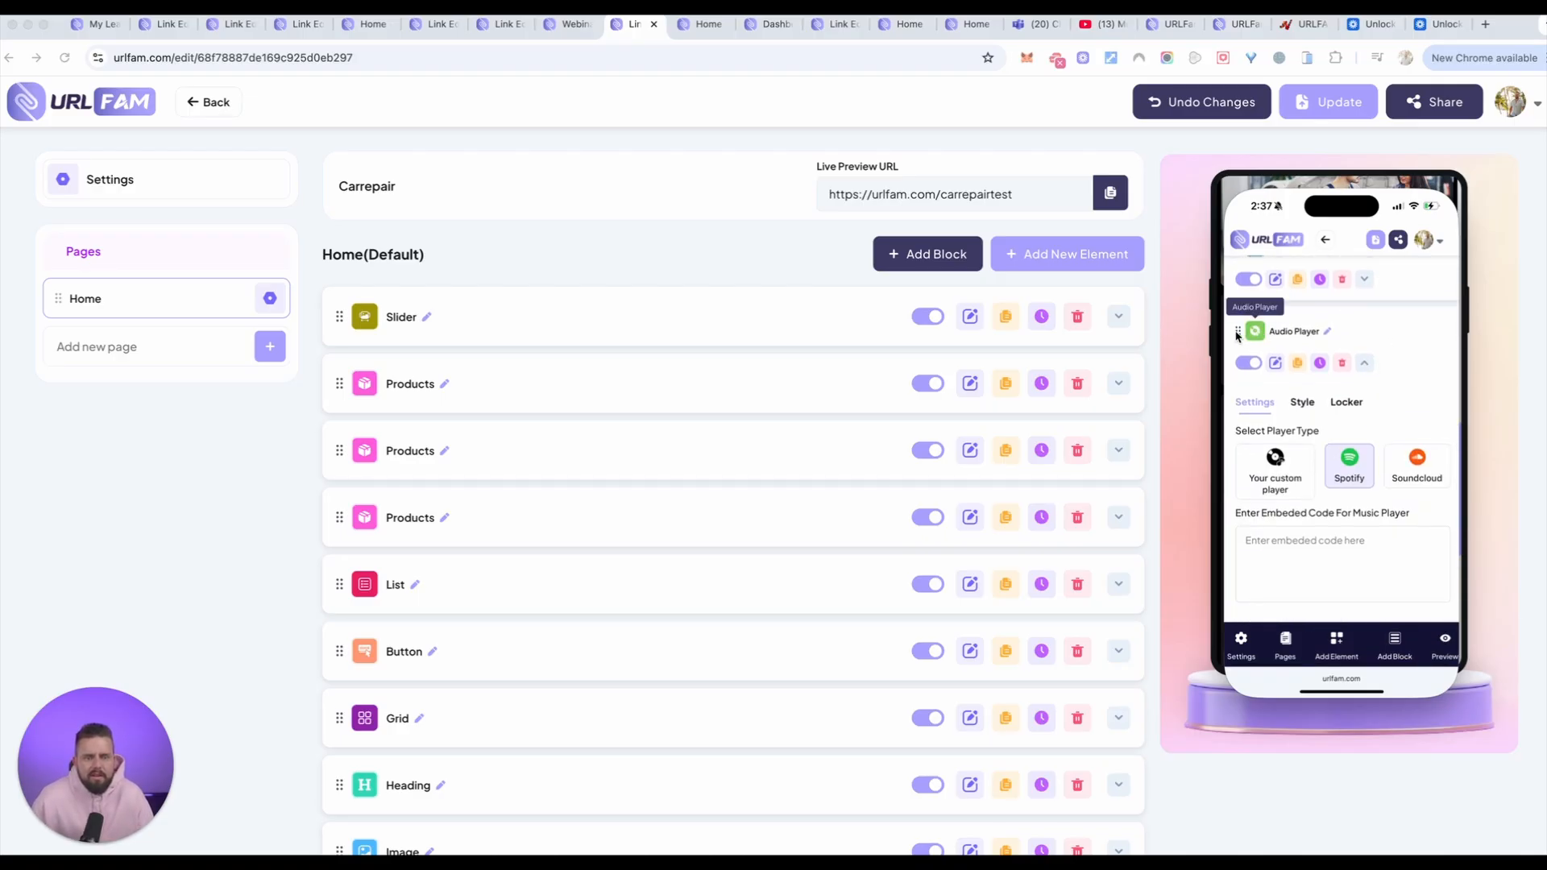
click(1364, 333)
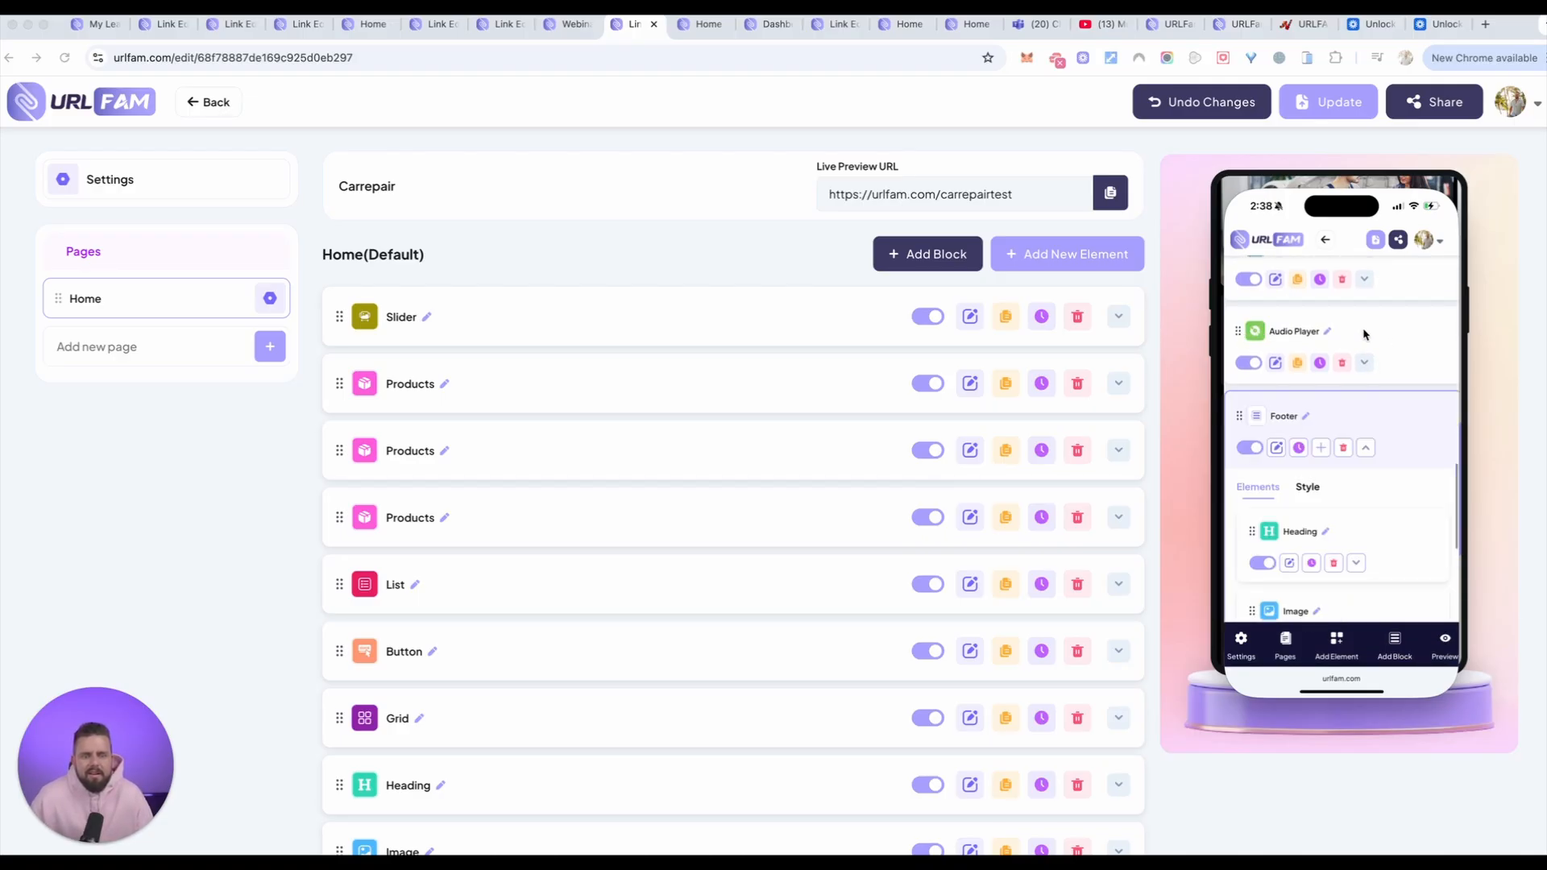
scroll(1364, 333, down, 2)
click(1368, 328)
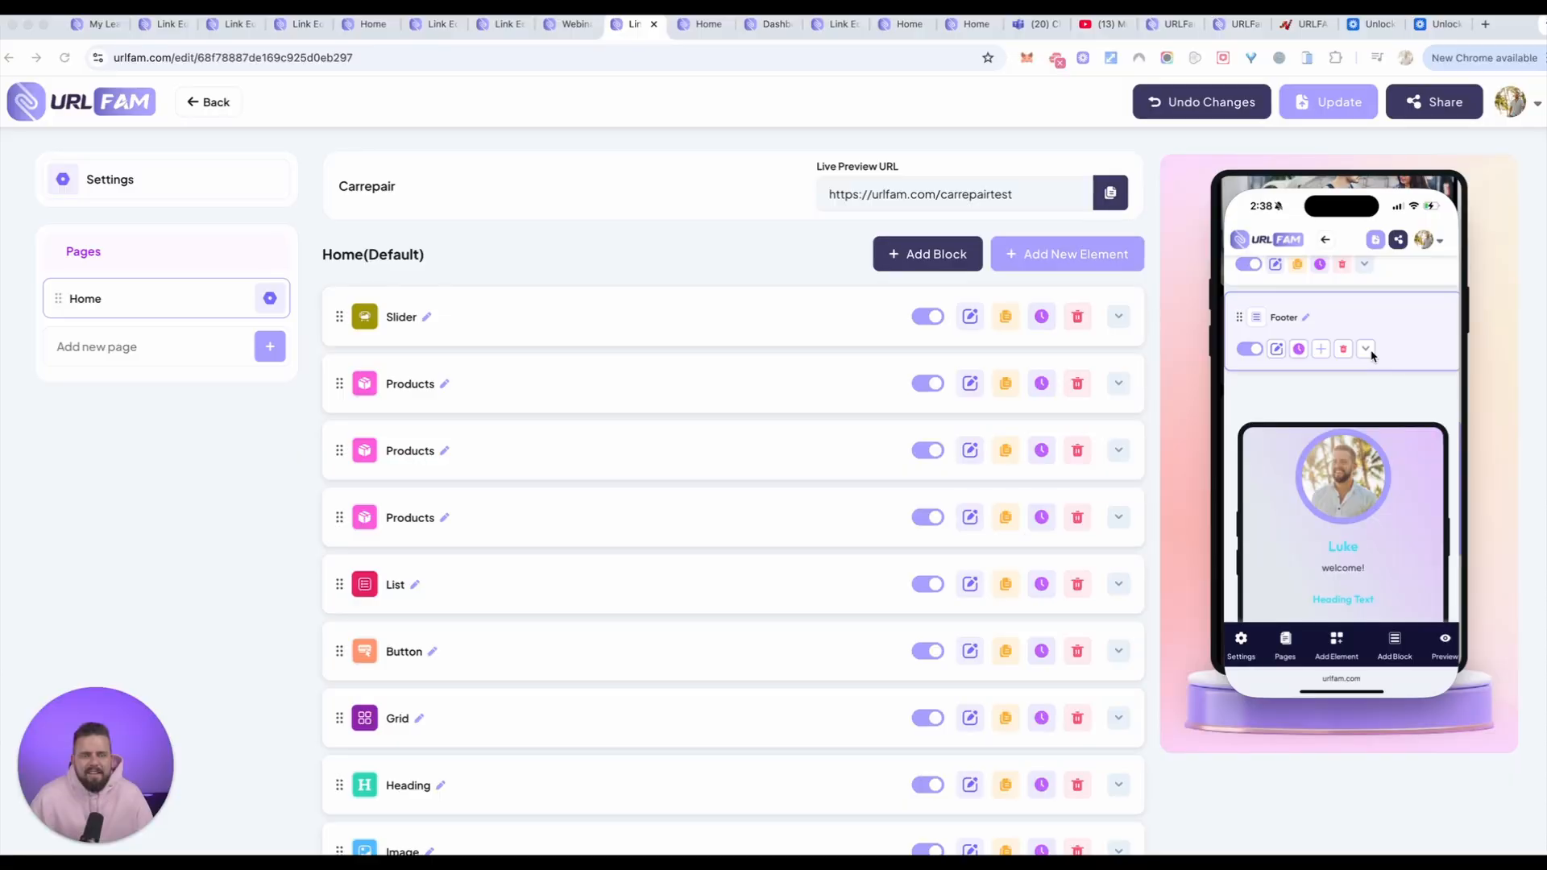
Step: Examine the Footer block's heading, image, paragraph and link in the phone's page preview
scroll(1423, 481, down, 5)
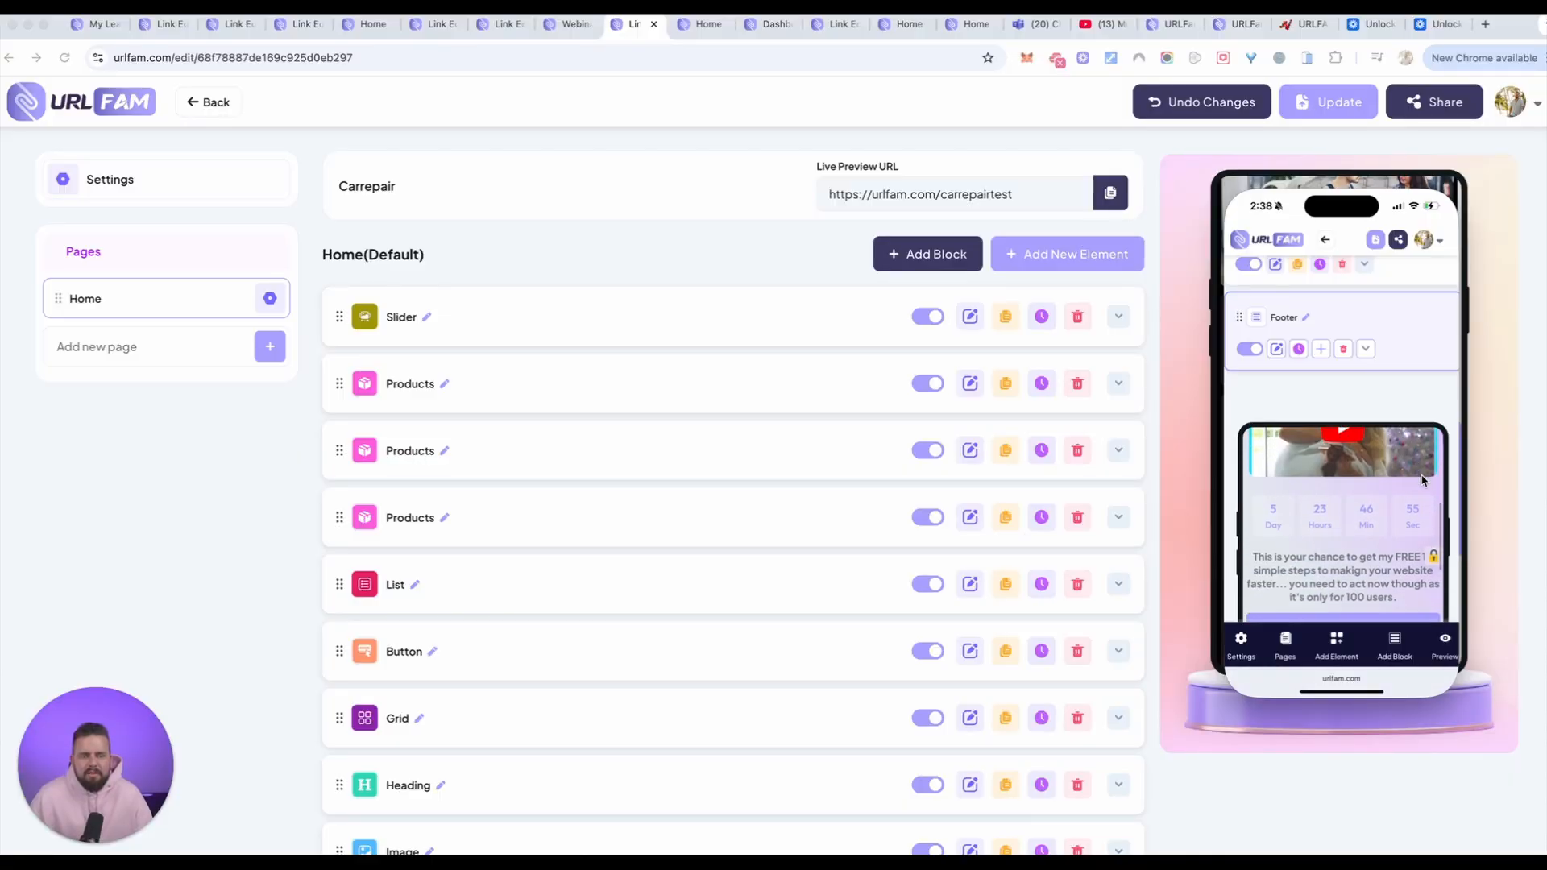
scroll(1422, 481, down, 10)
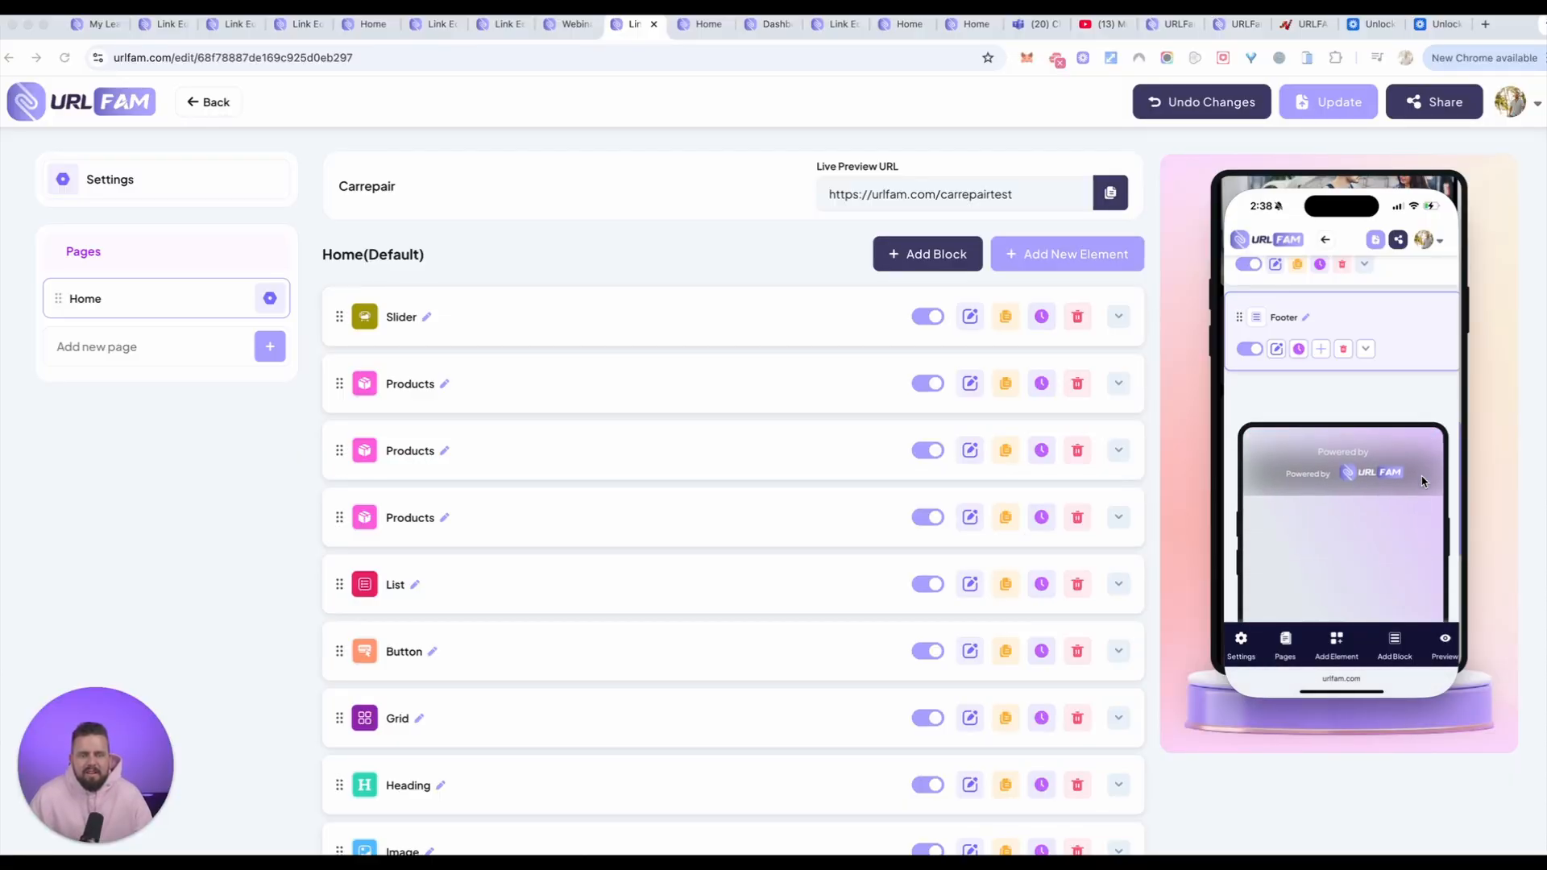
scroll(1422, 481, up, 5)
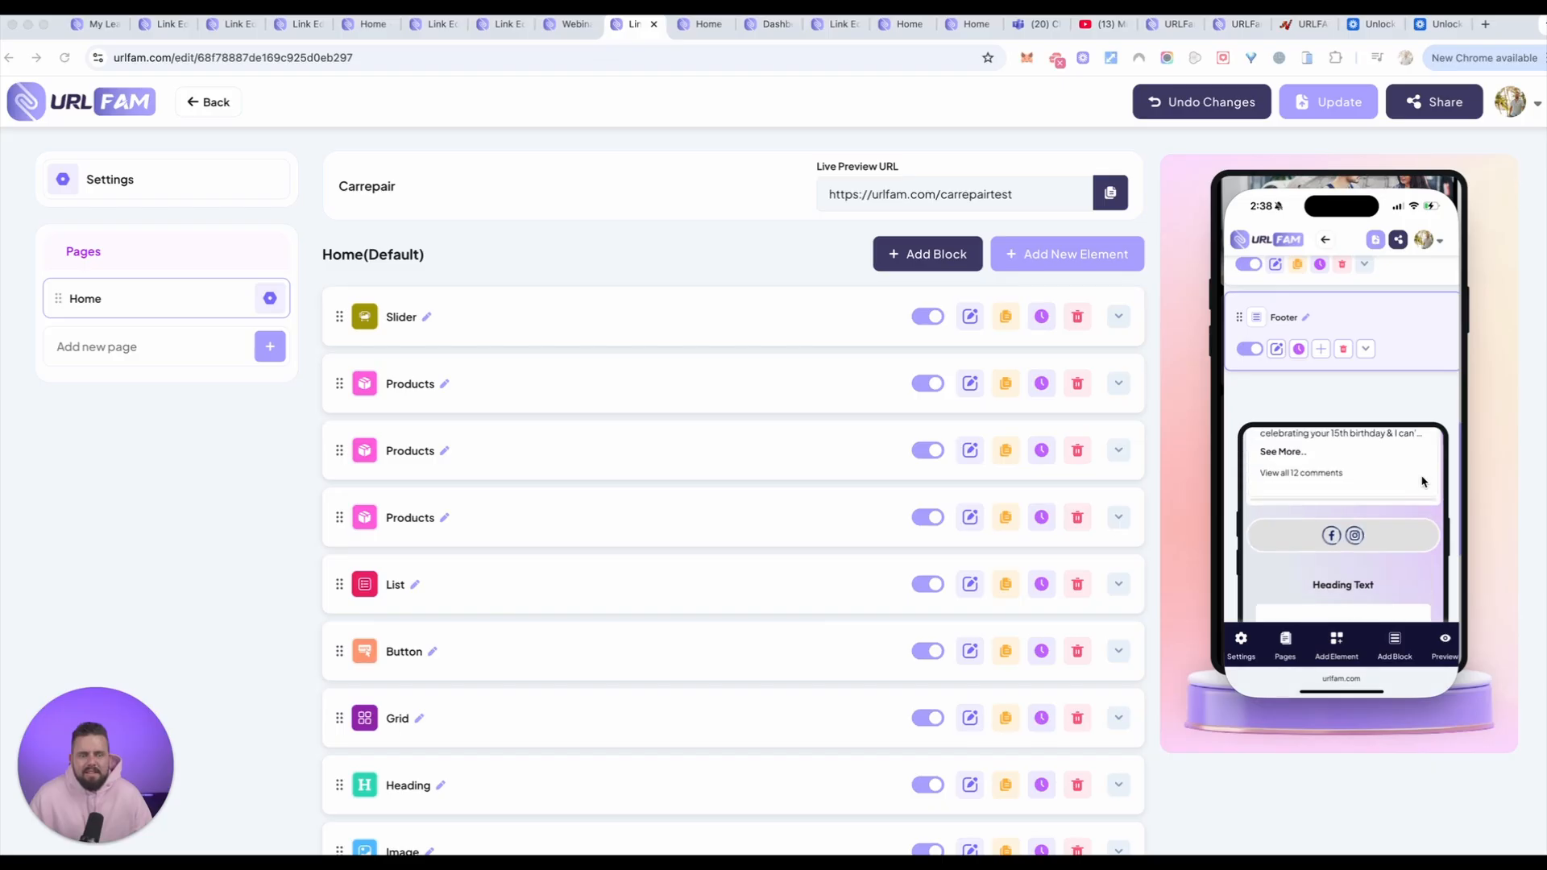
scroll(1422, 481, down, 2)
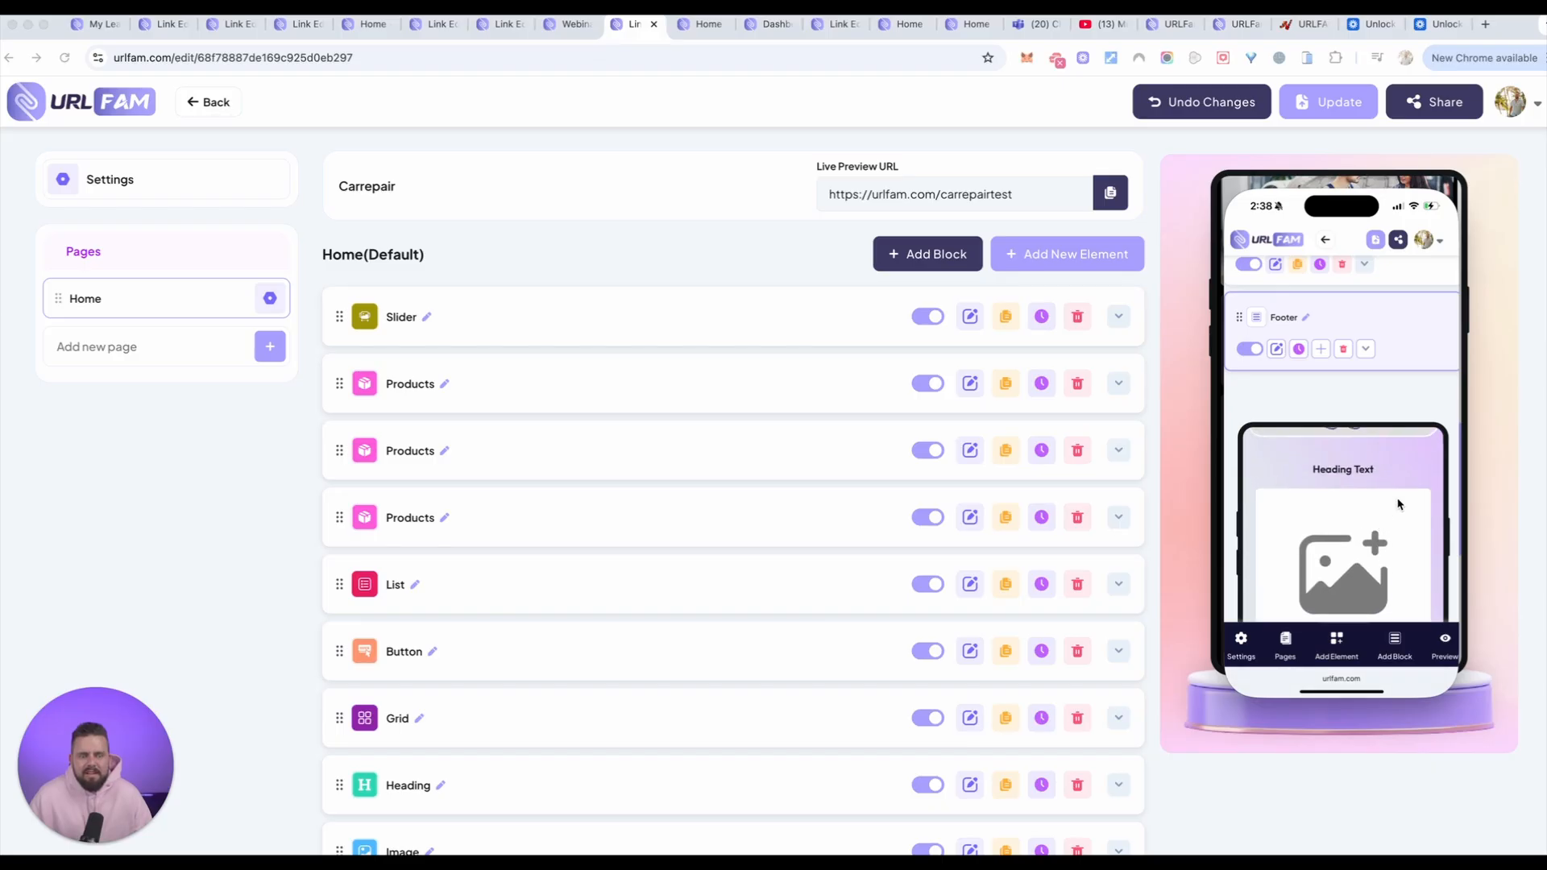
scroll(1430, 451, down, 3)
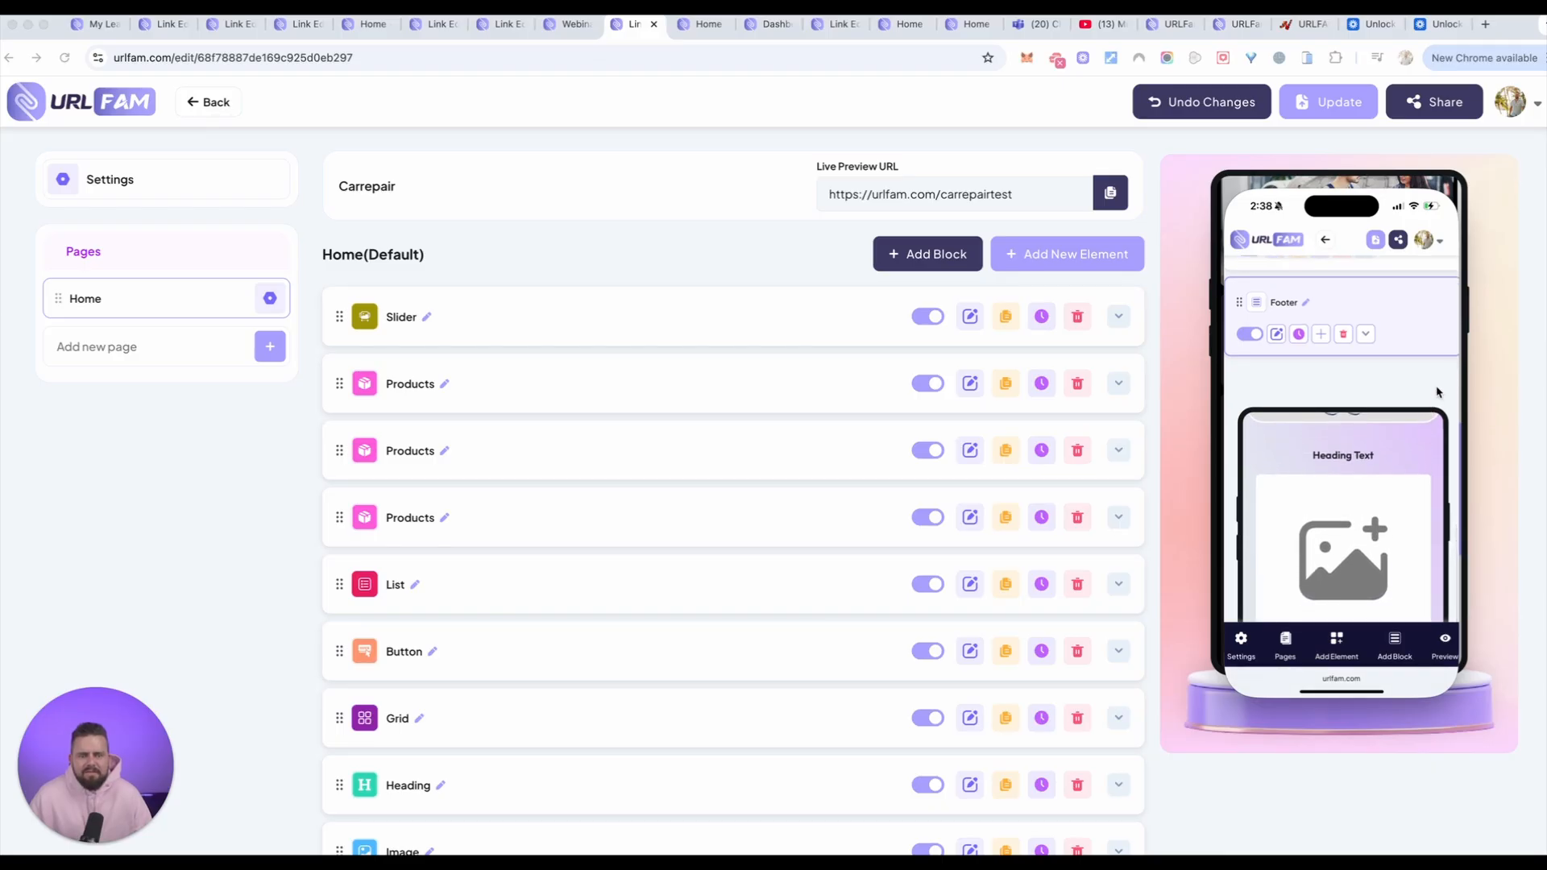
scroll(1438, 395, down, 4)
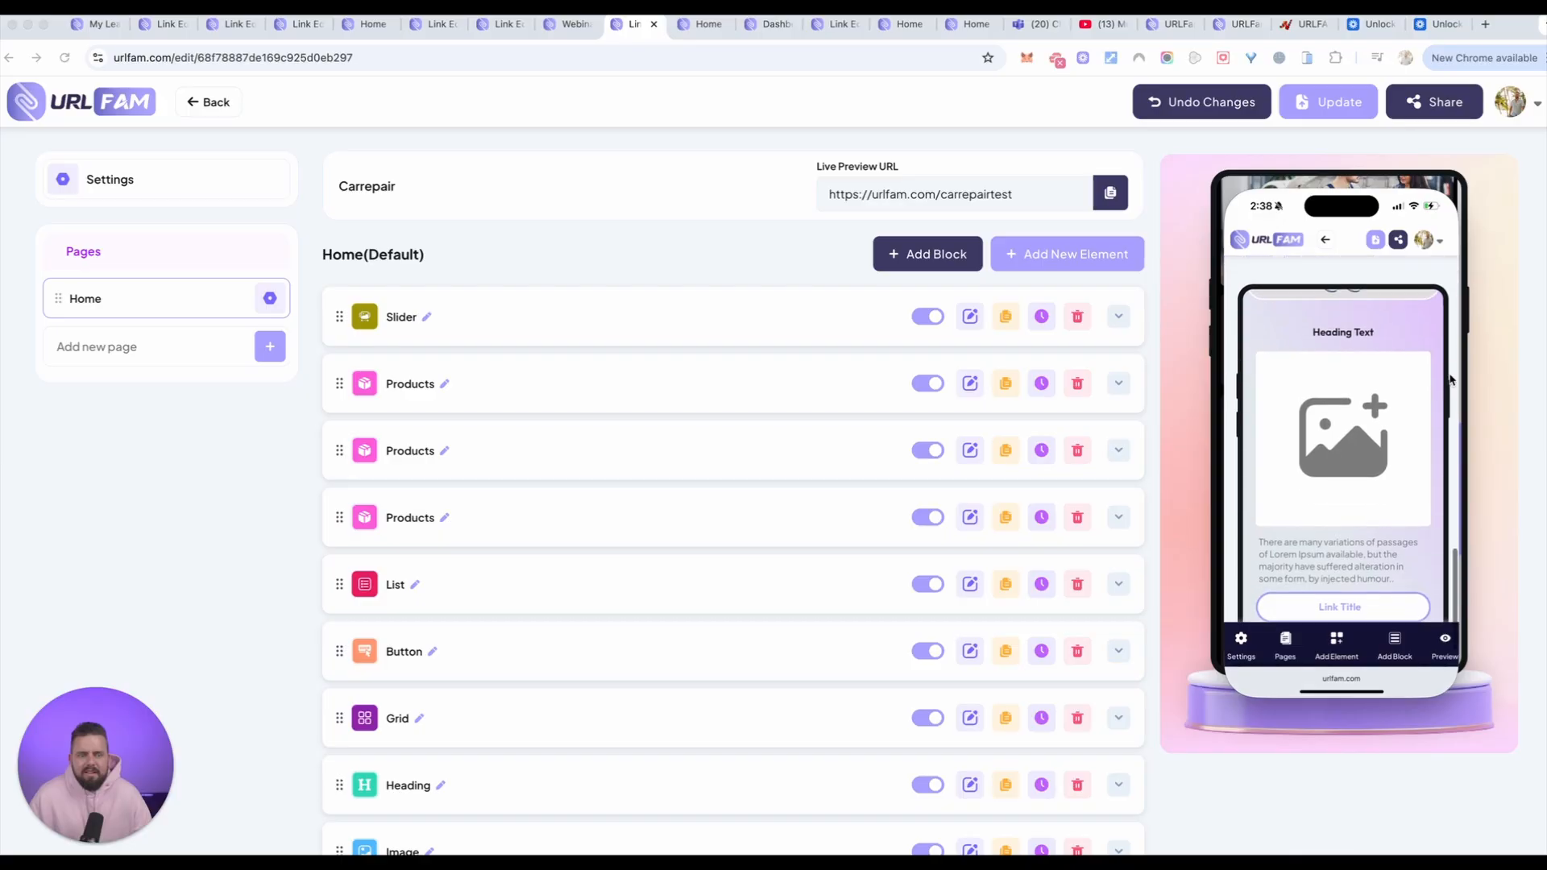
scroll(1457, 375, down, 2)
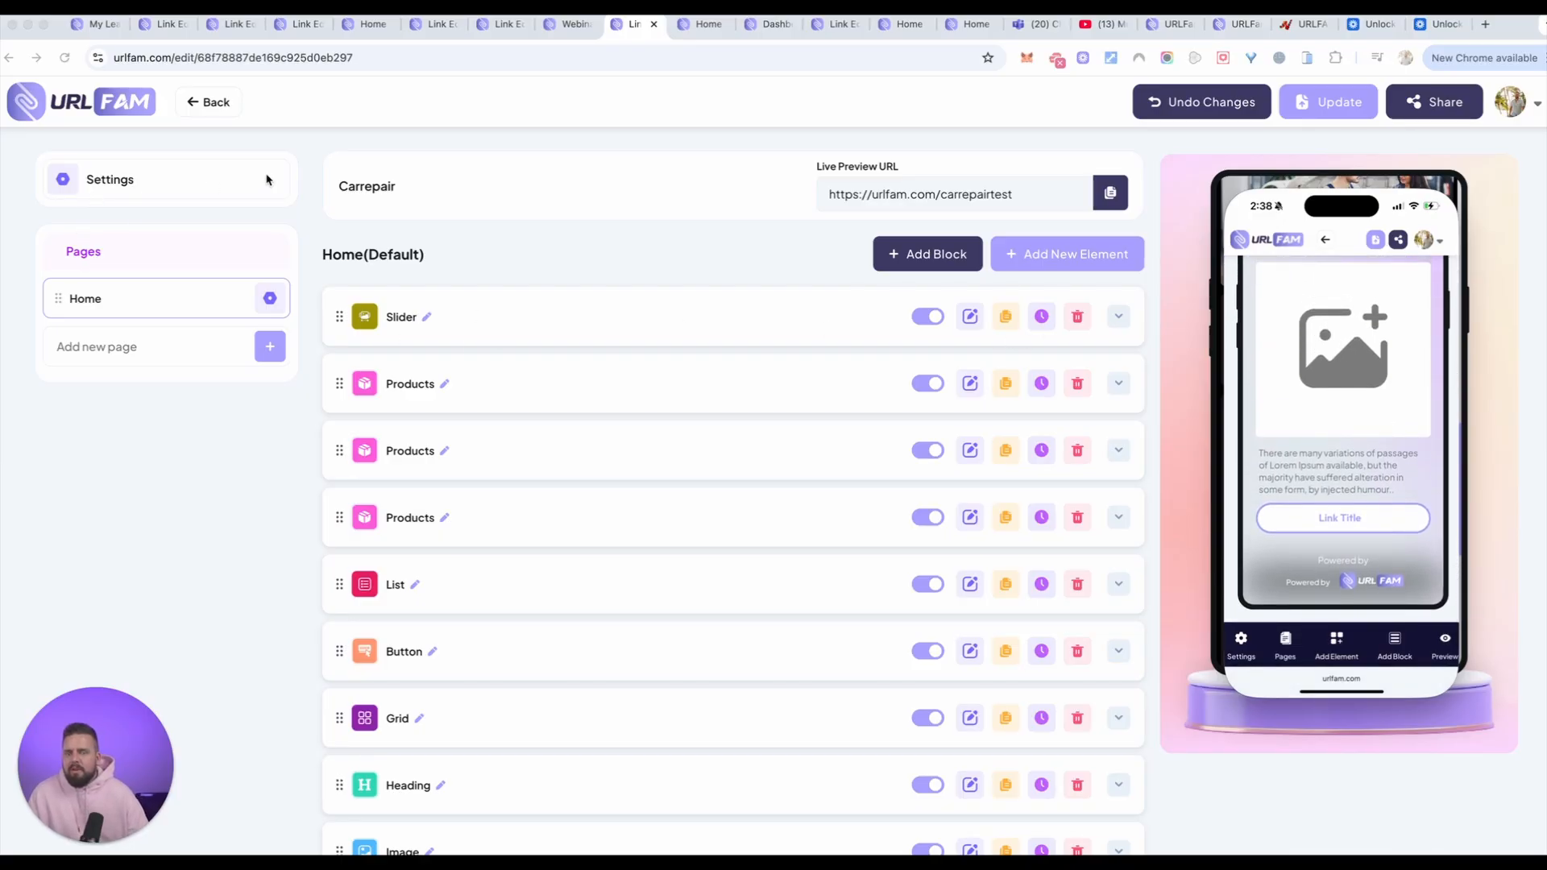
Step: Open the test33 link for editing in the desktop view and expand its Footer block to show the elements inside
click(214, 106)
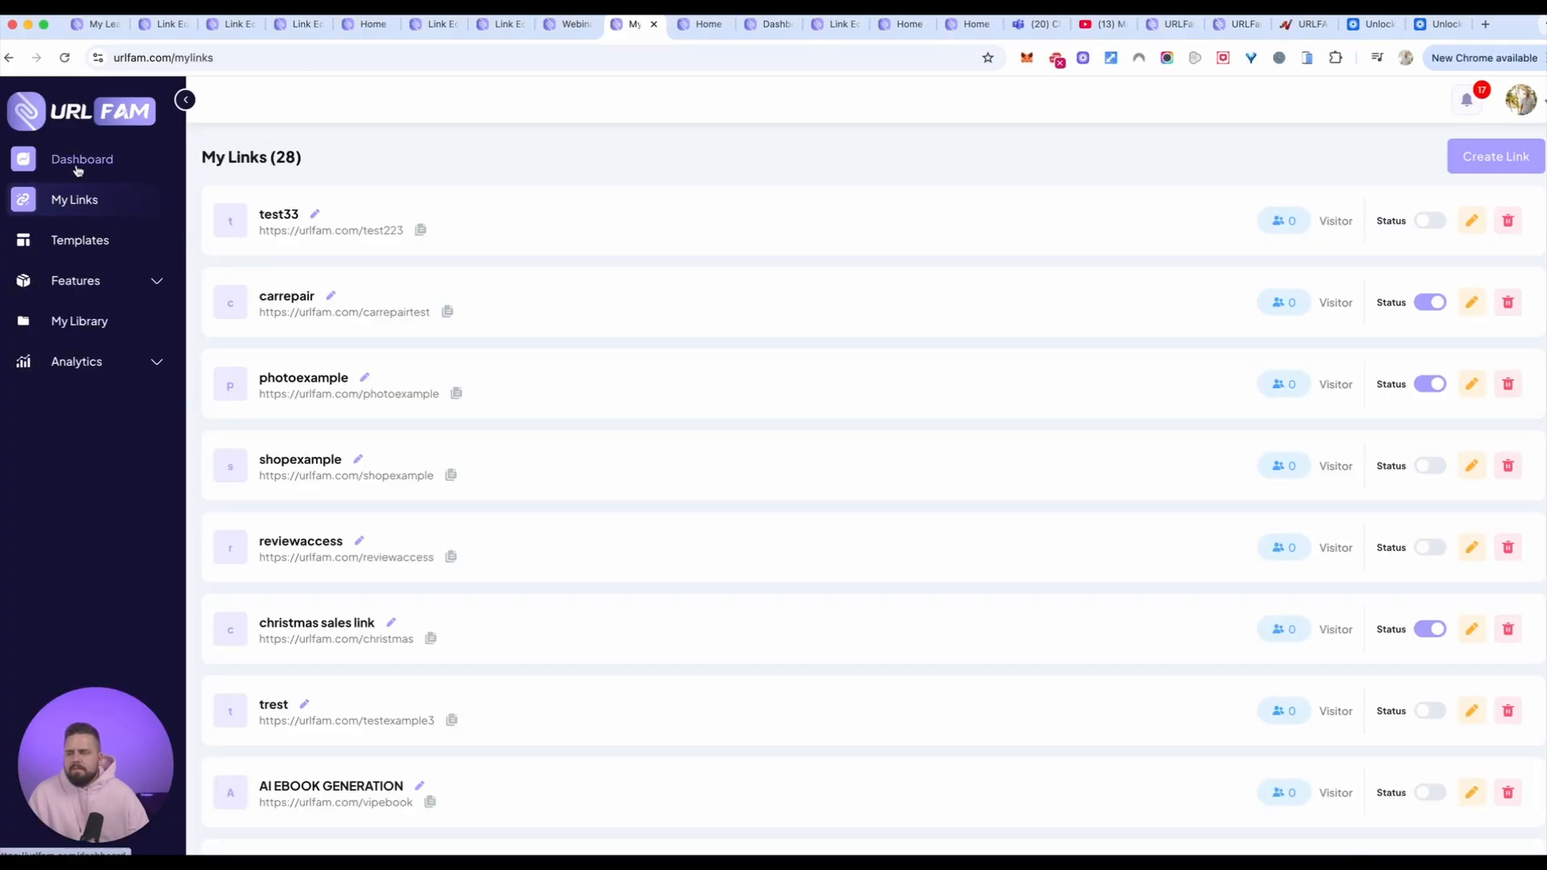
click(1472, 221)
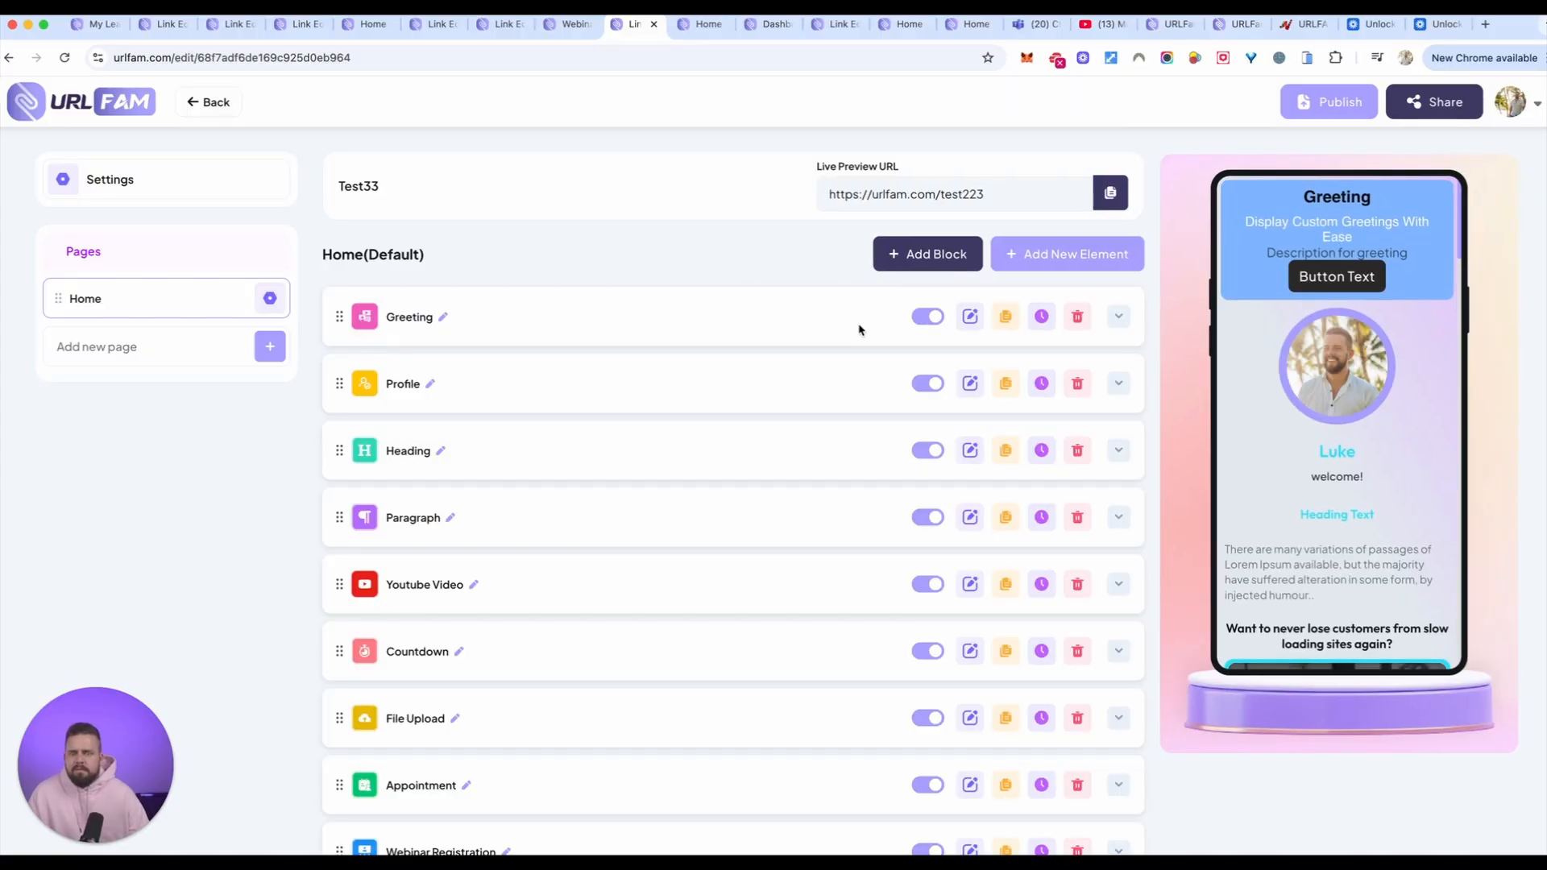
scroll(547, 421, down, 6)
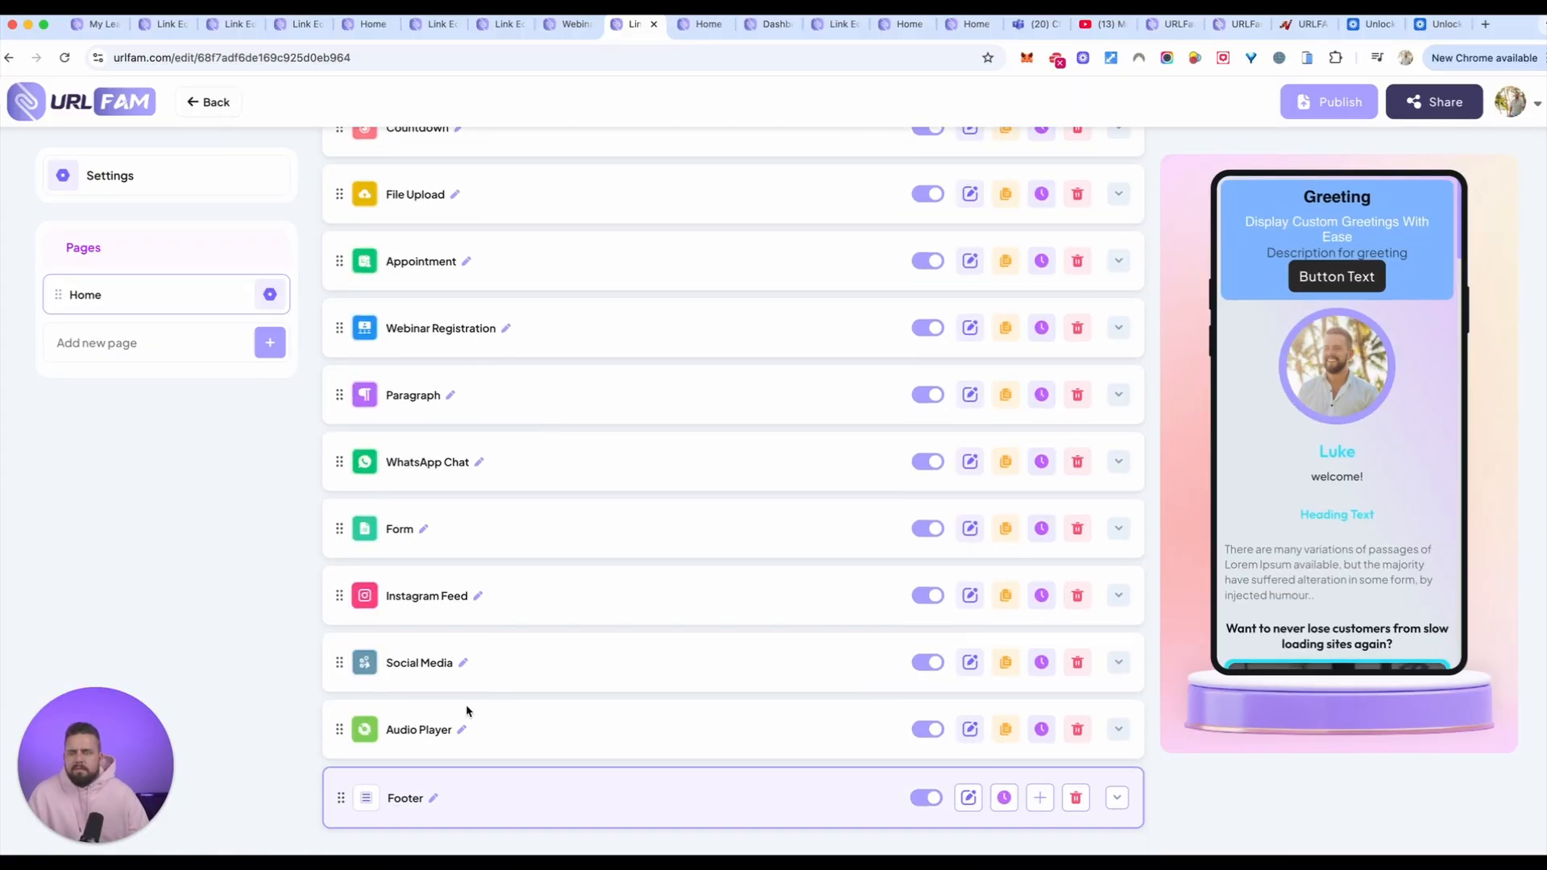
click(404, 800)
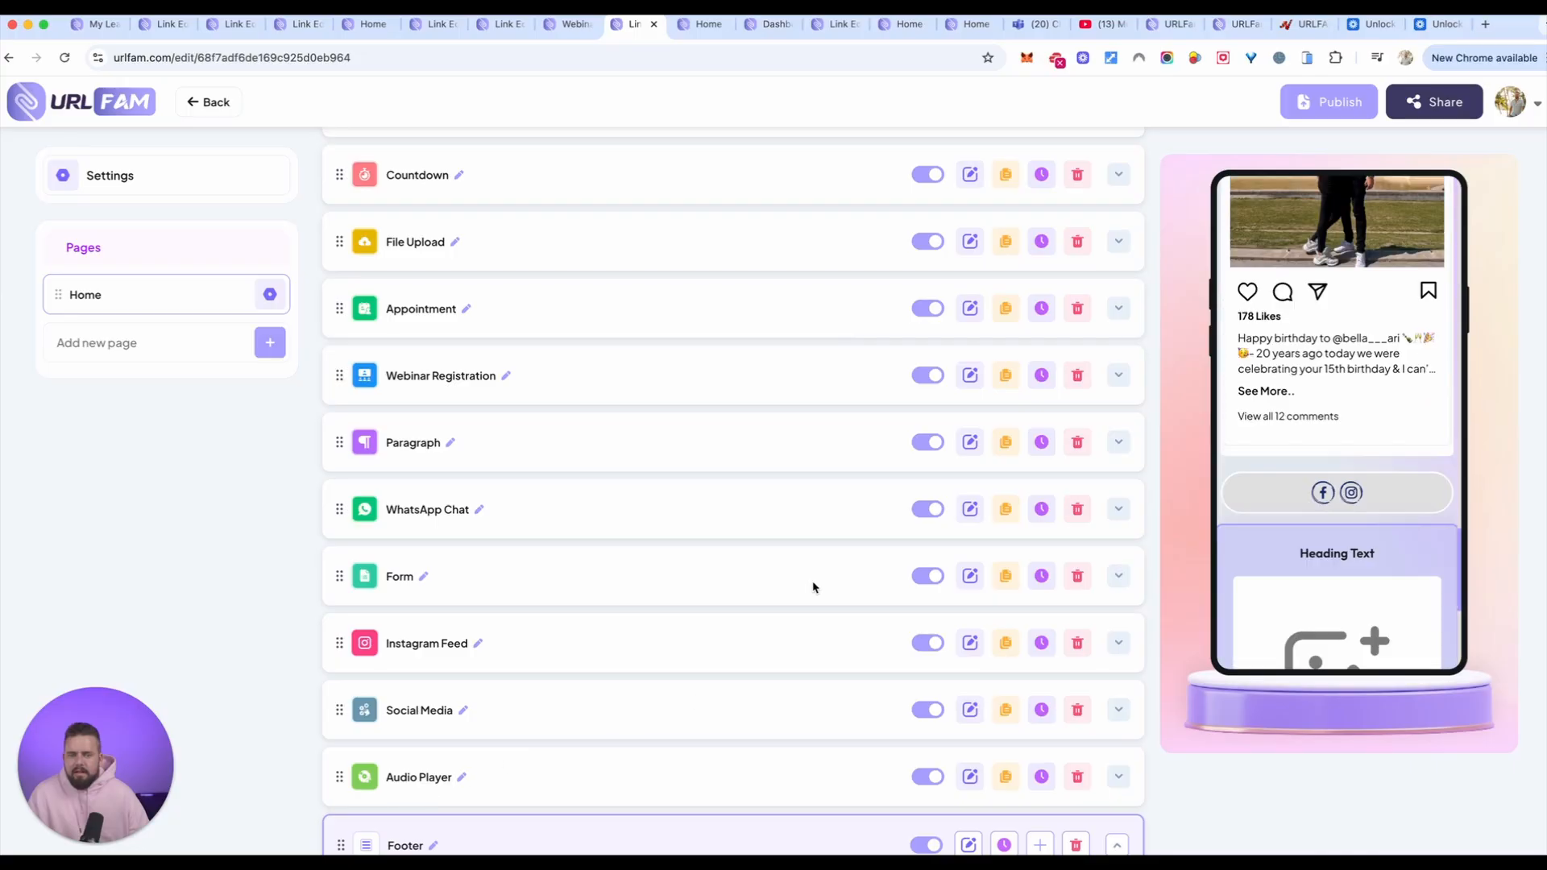
scroll(879, 543, down, 4)
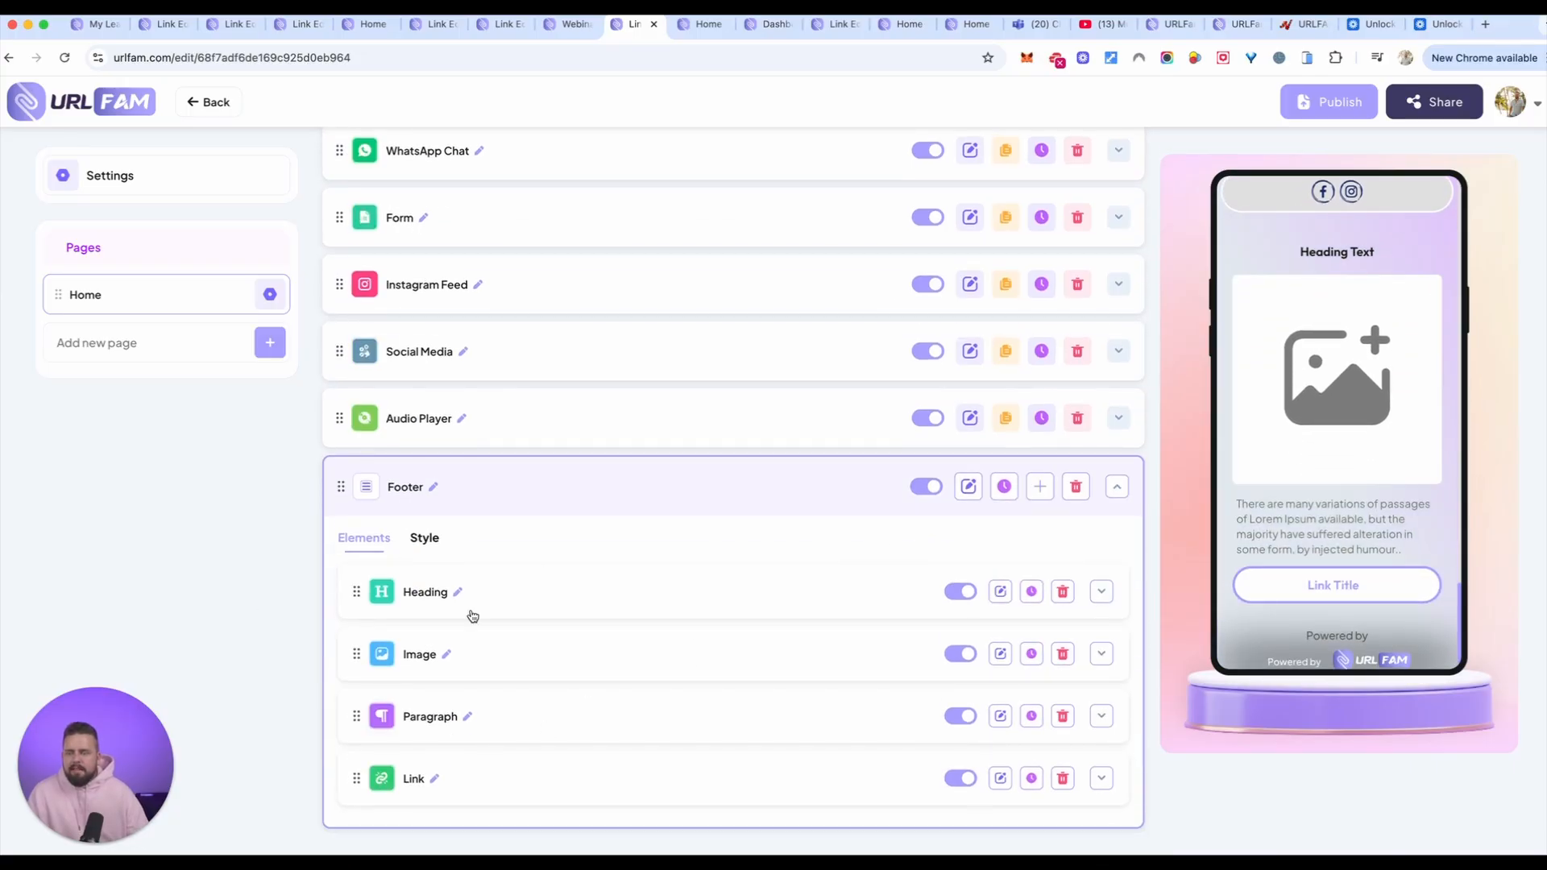
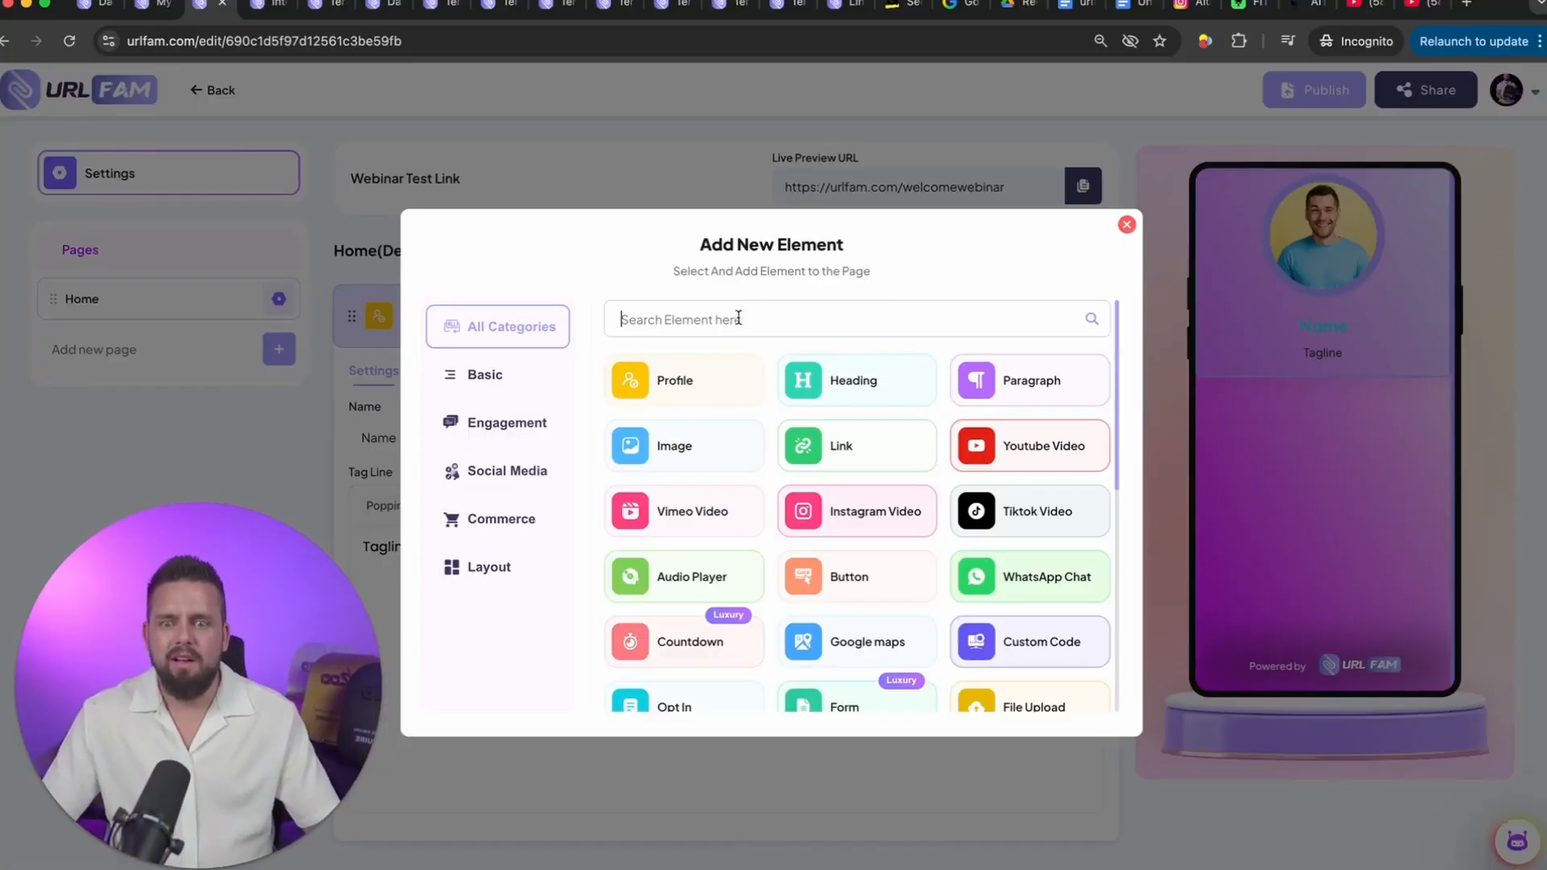
Step: Add a Heading element and a Paragraph element to the Home page of the Webinar Test Link
click(850, 381)
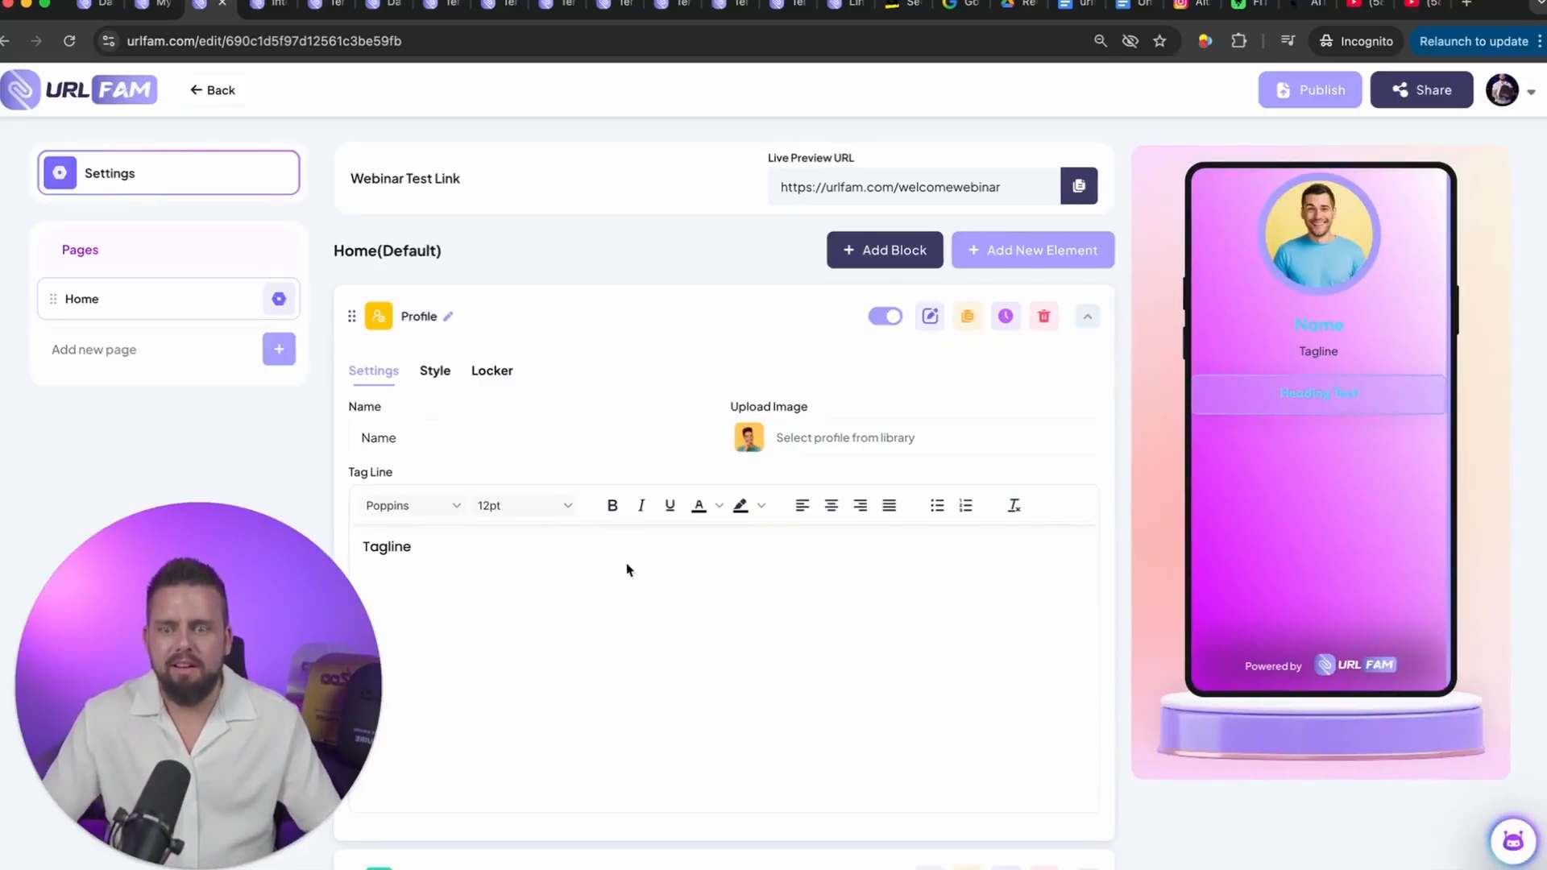
drag(1007, 254, 1008, 257)
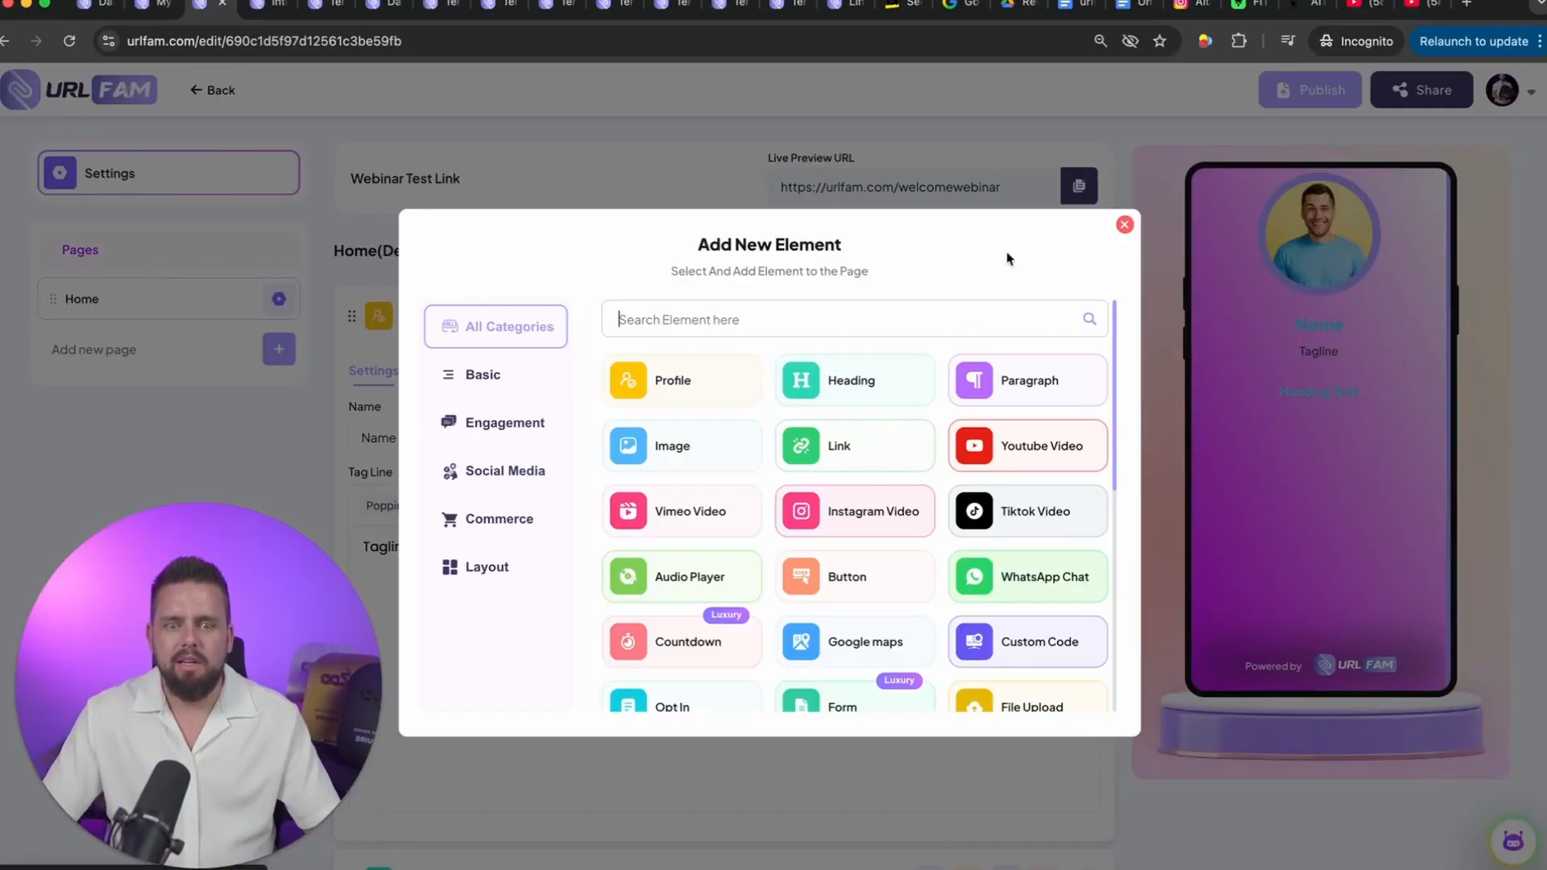
click(1015, 383)
scroll(1026, 266, up, 10)
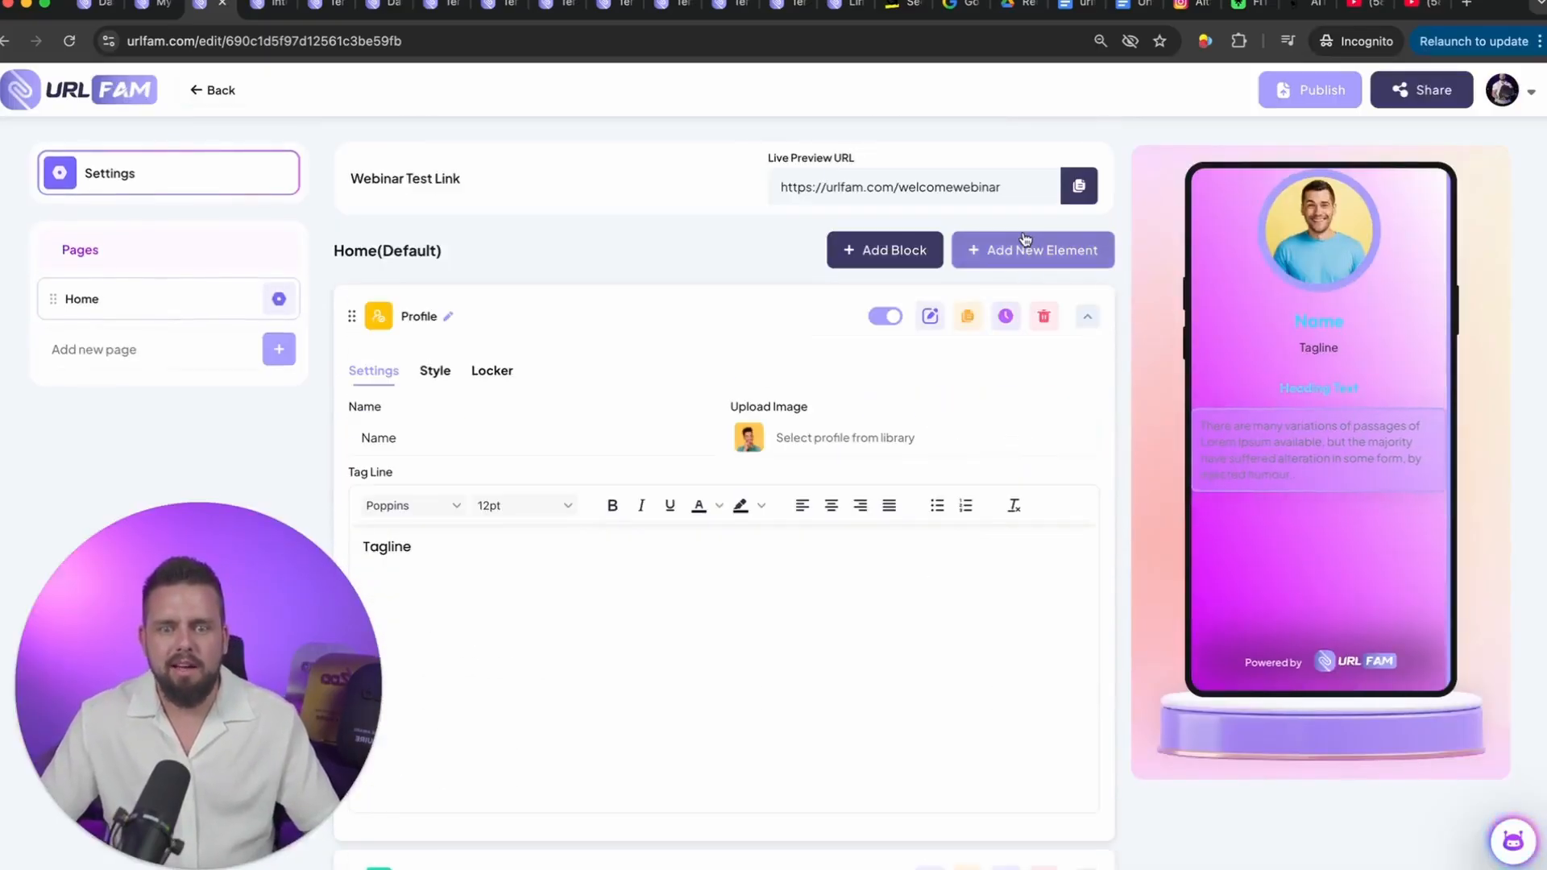
Step: Add a Youtube Video element below the paragraph on the Home page
click(1013, 256)
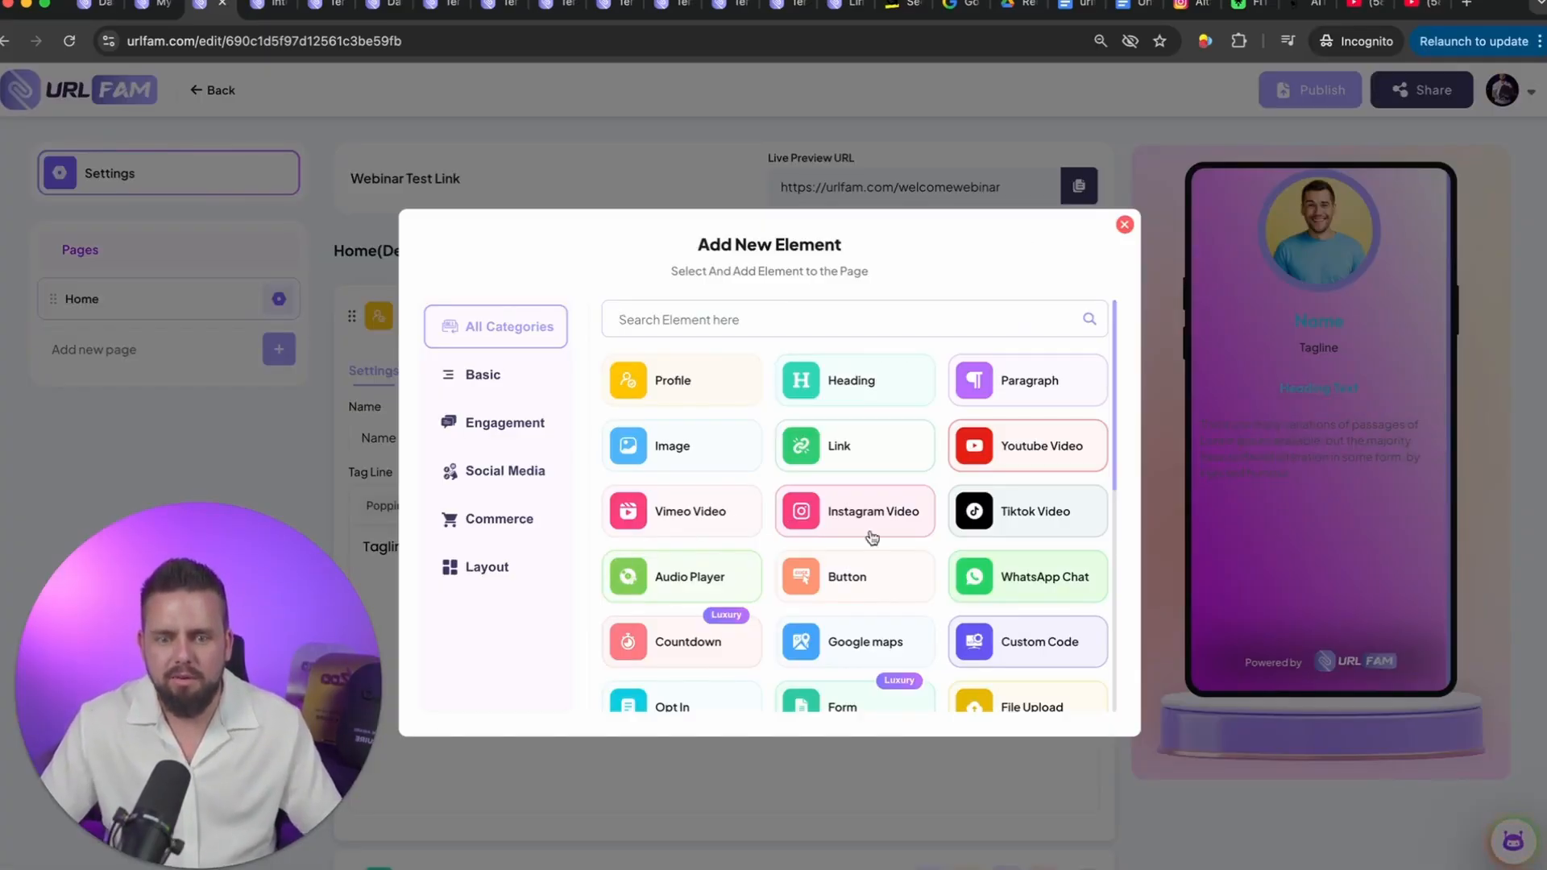
scroll(870, 535, down, 2)
scroll(991, 375, up, 2)
click(1039, 454)
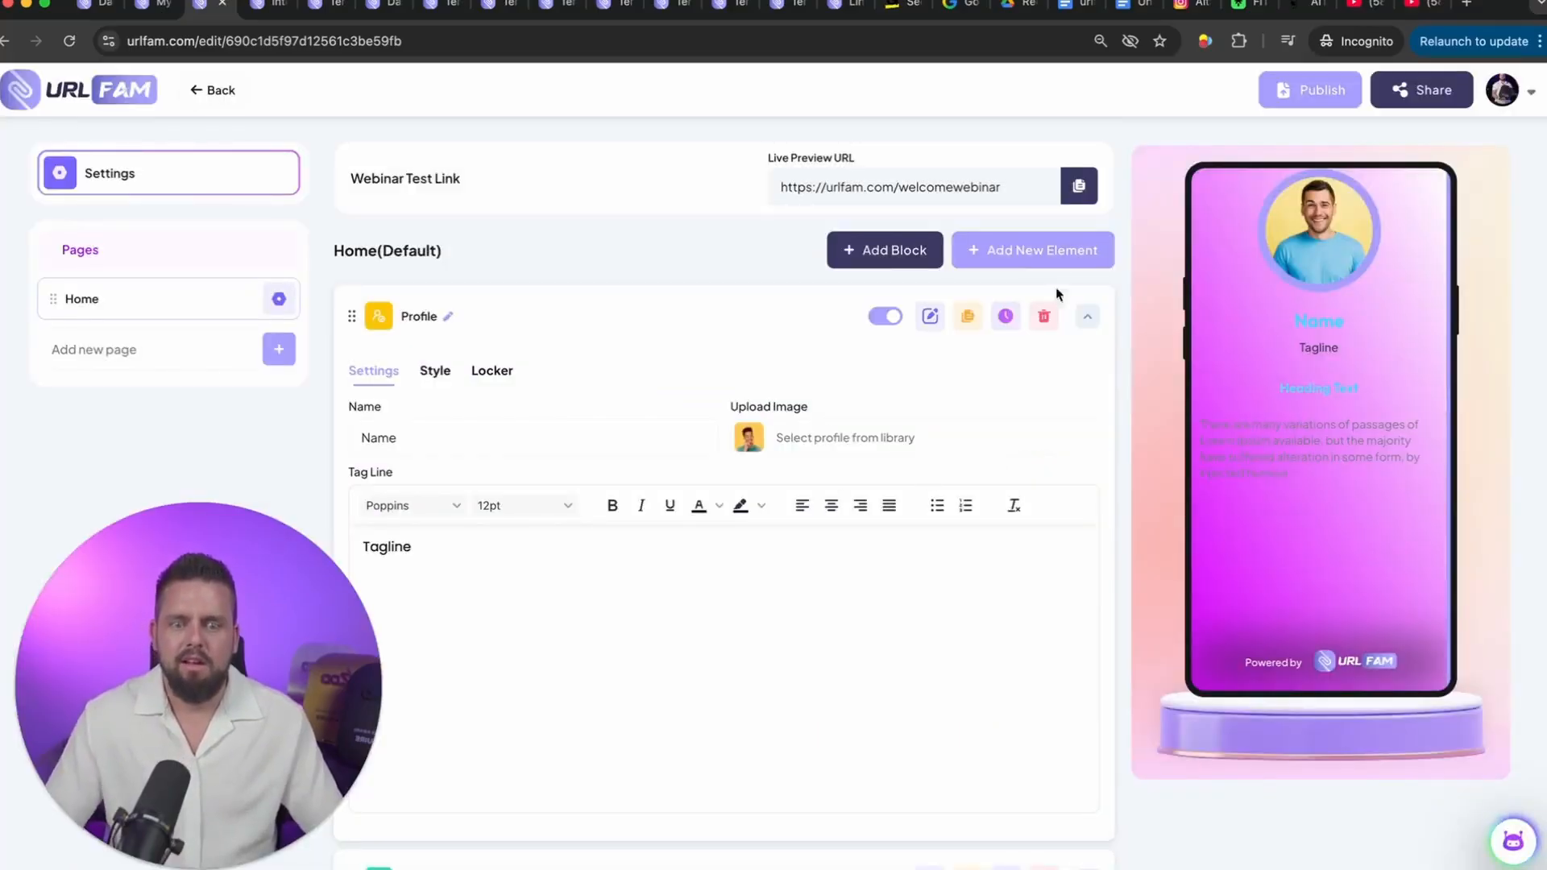
Step: Copy the Lamborghini video's address from the open YouTube page and add it to the Youtube Video element with the title "2"
click(528, 689)
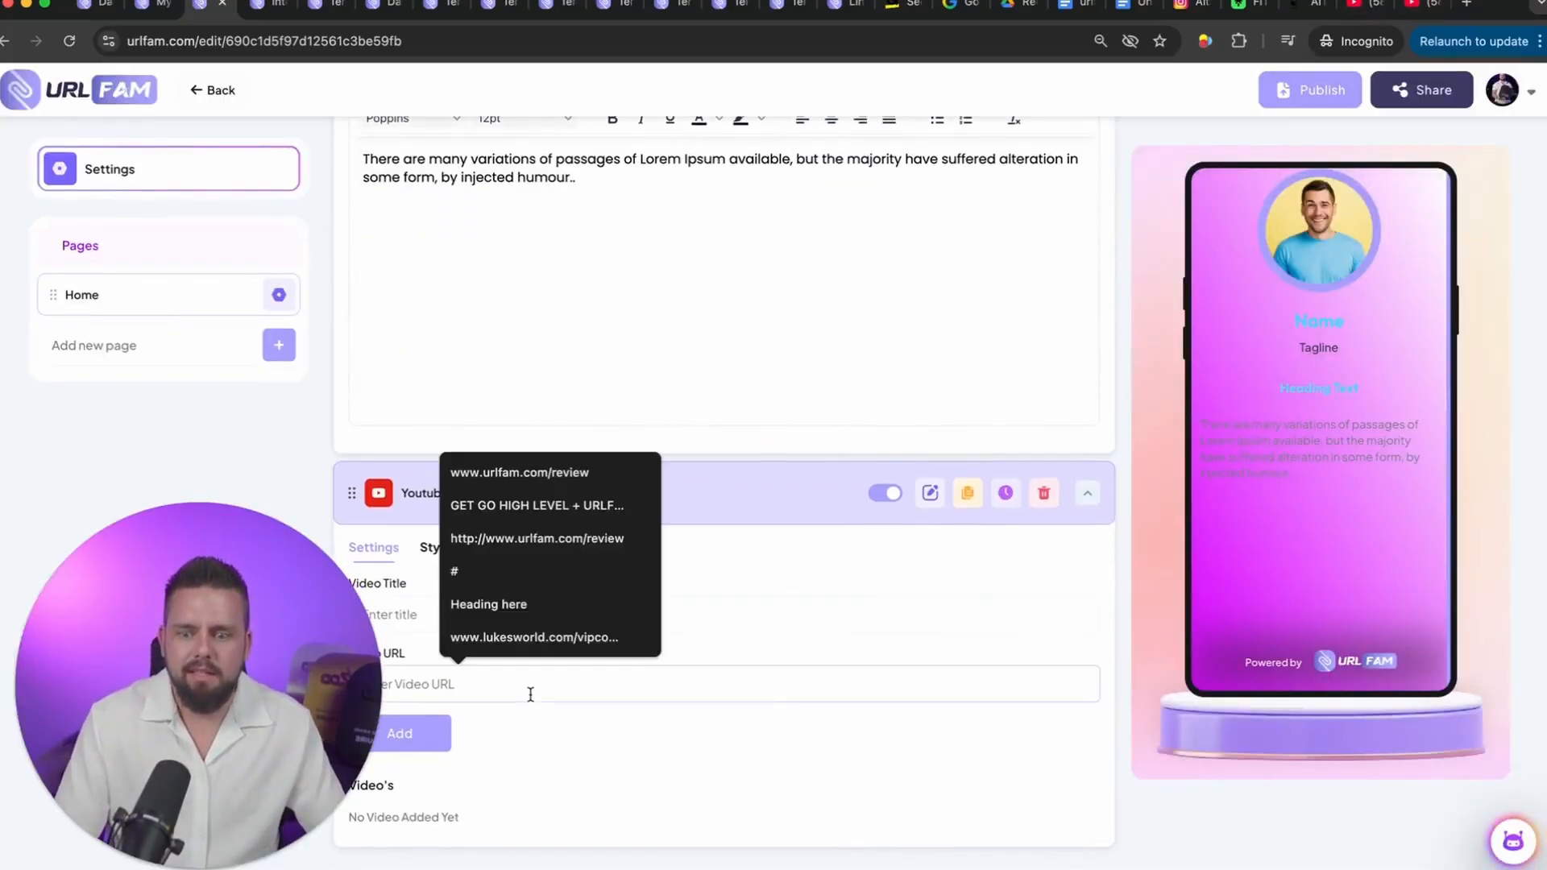
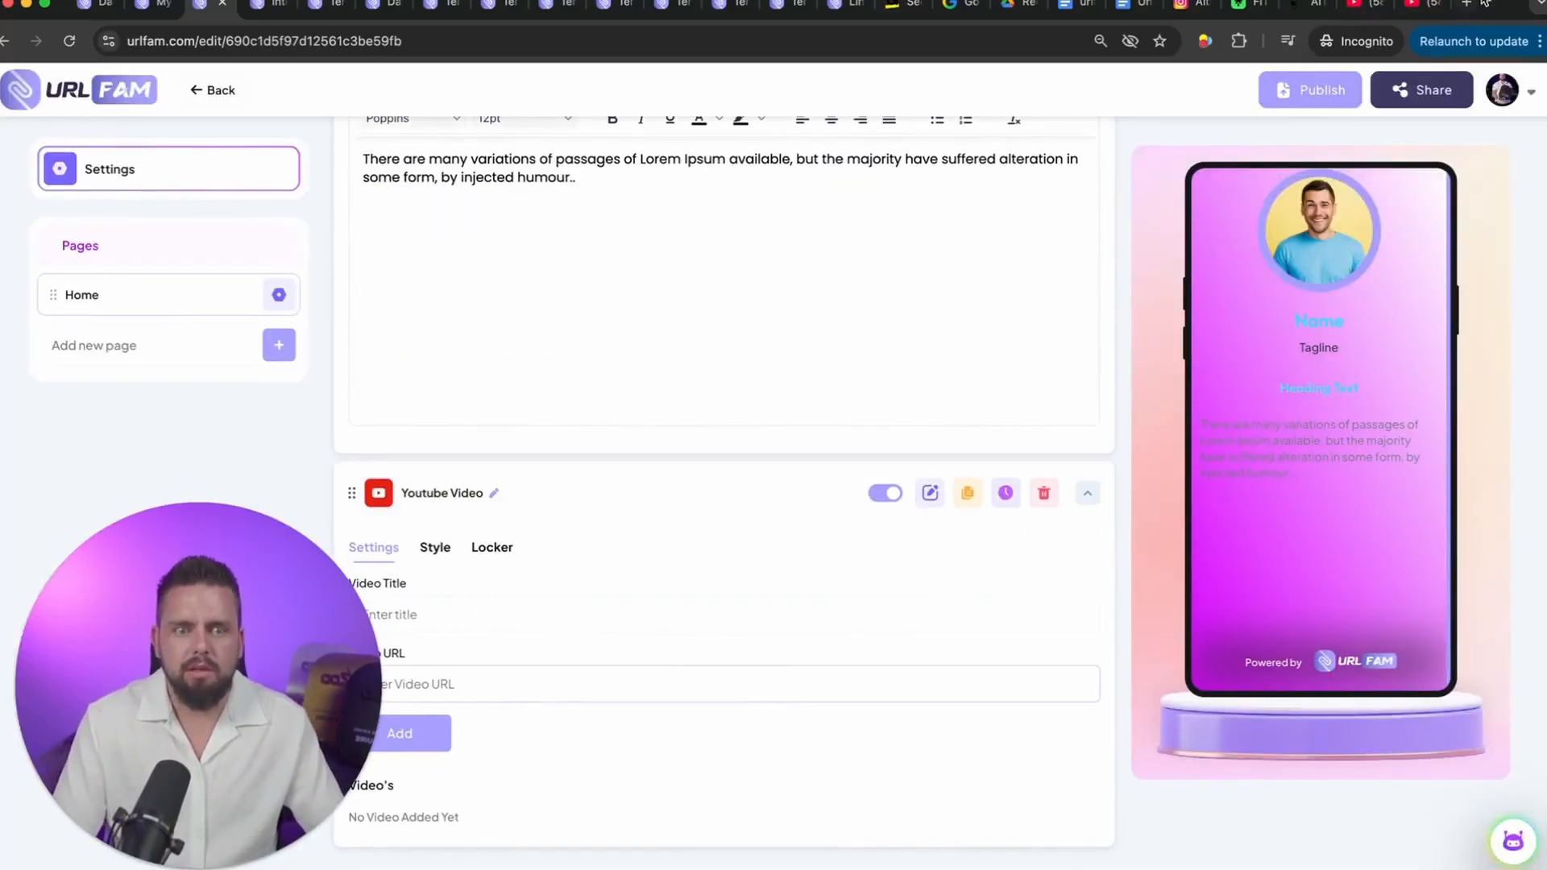
click(1362, 5)
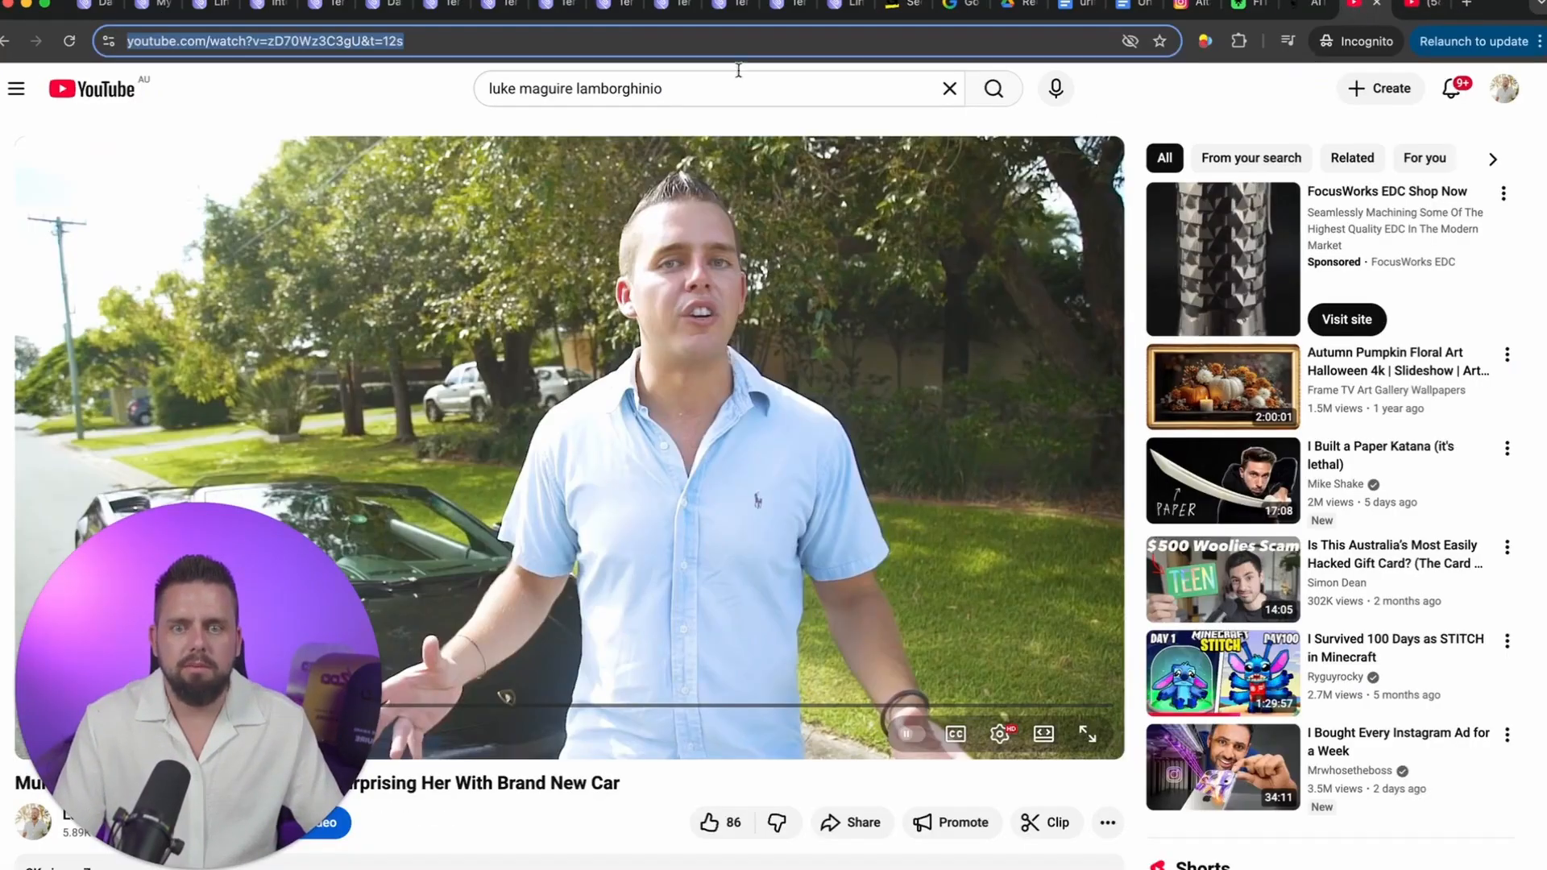
click(211, 5)
click(512, 683)
text(https://www.youtube.com/watch?v=zD70Wz3C3gU&t=12s)
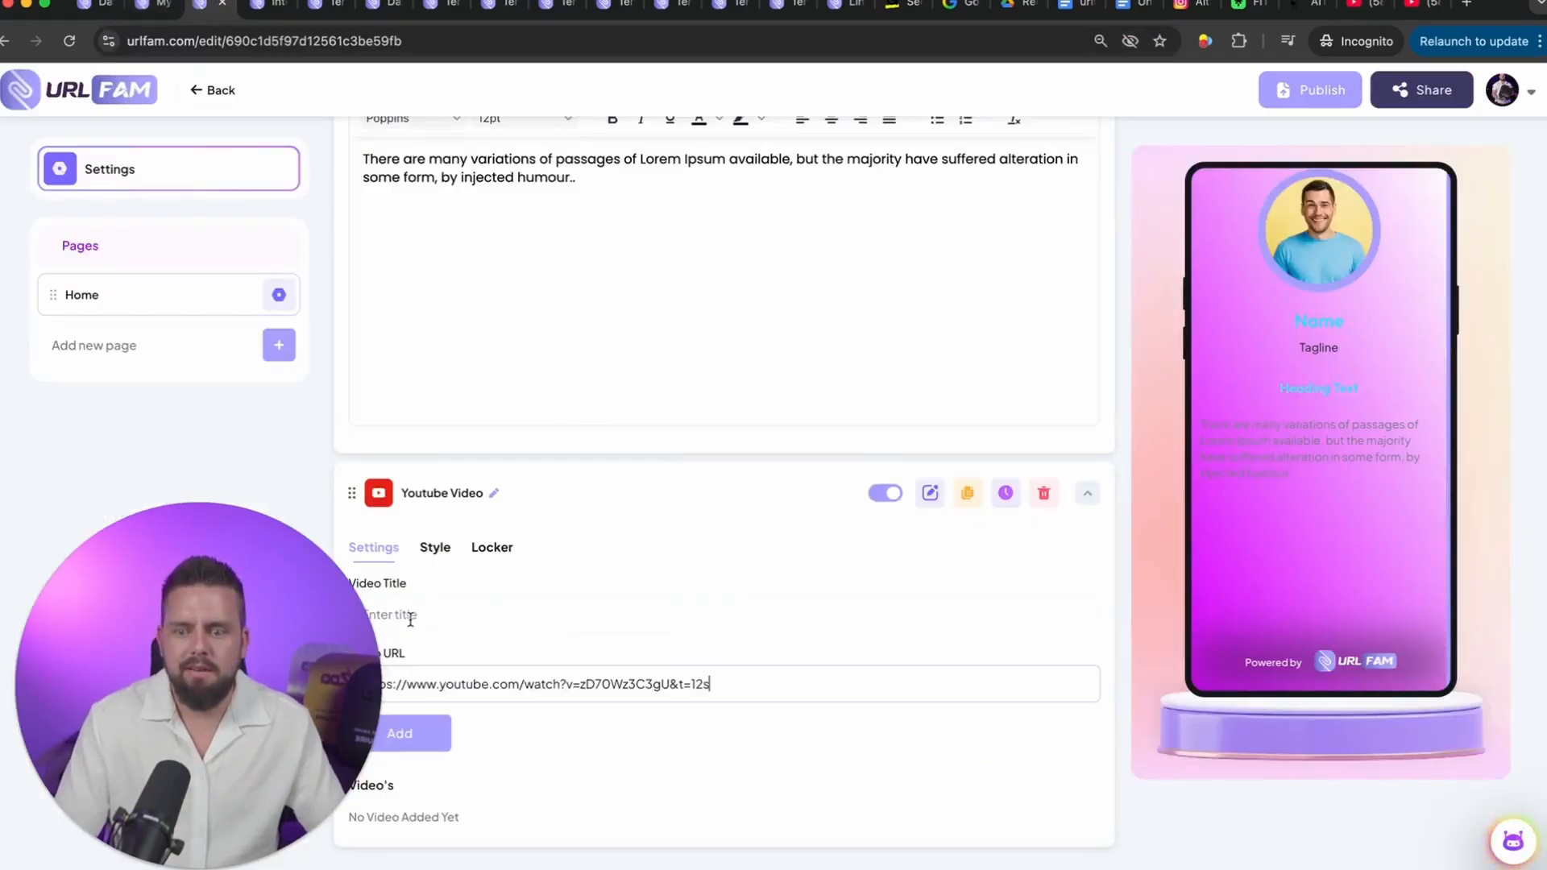
click(405, 614)
text(2)
click(419, 731)
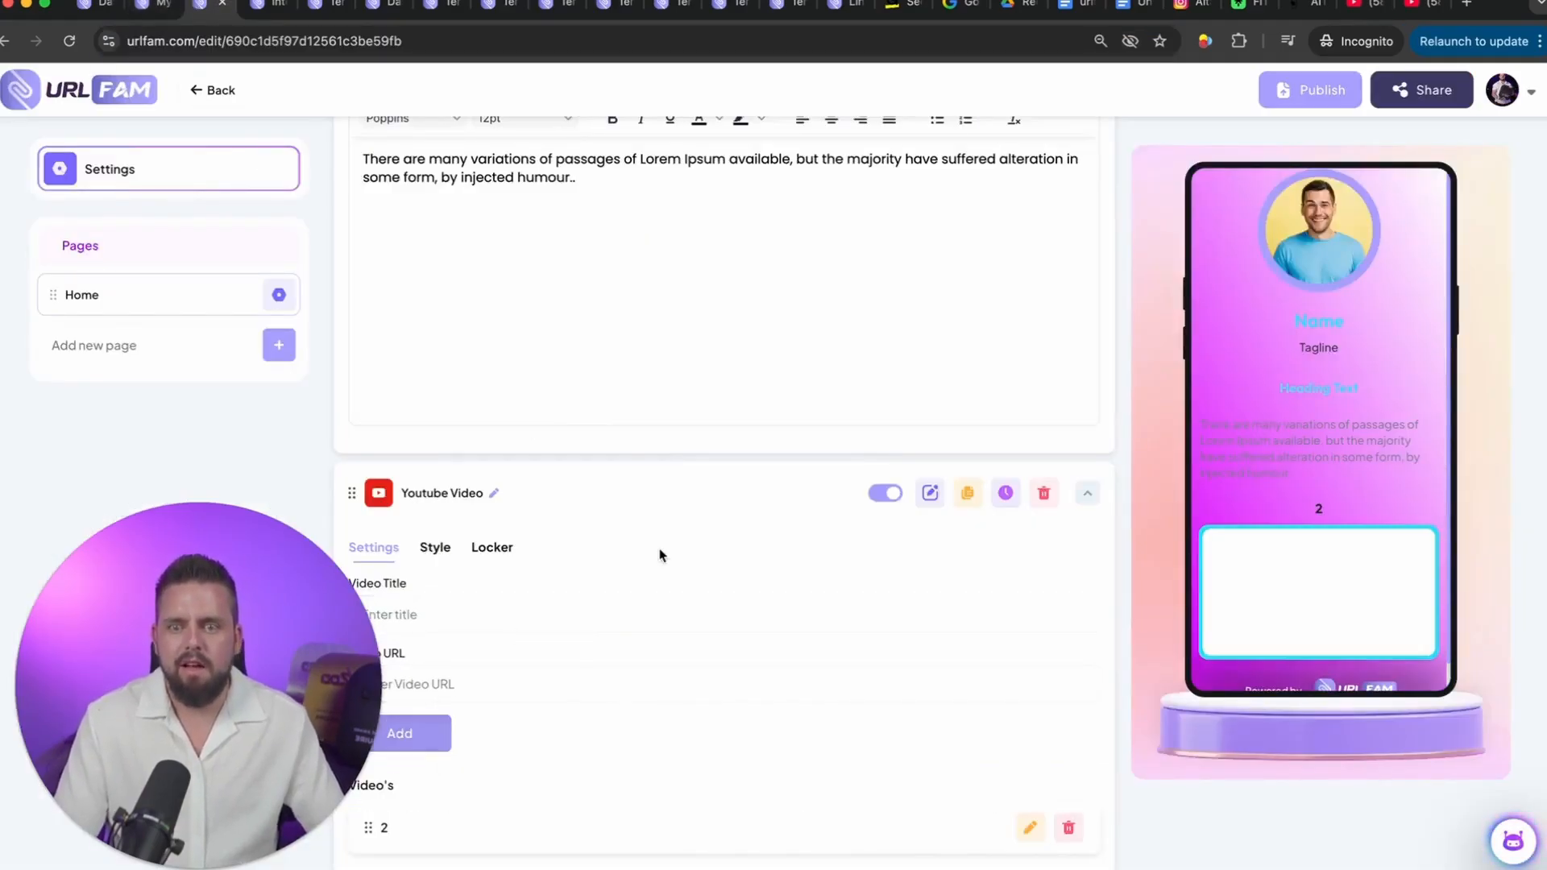
Step: Search the element library for "button" and add the standard Button element to the Home page
scroll(659, 553, up, 10)
click(1036, 251)
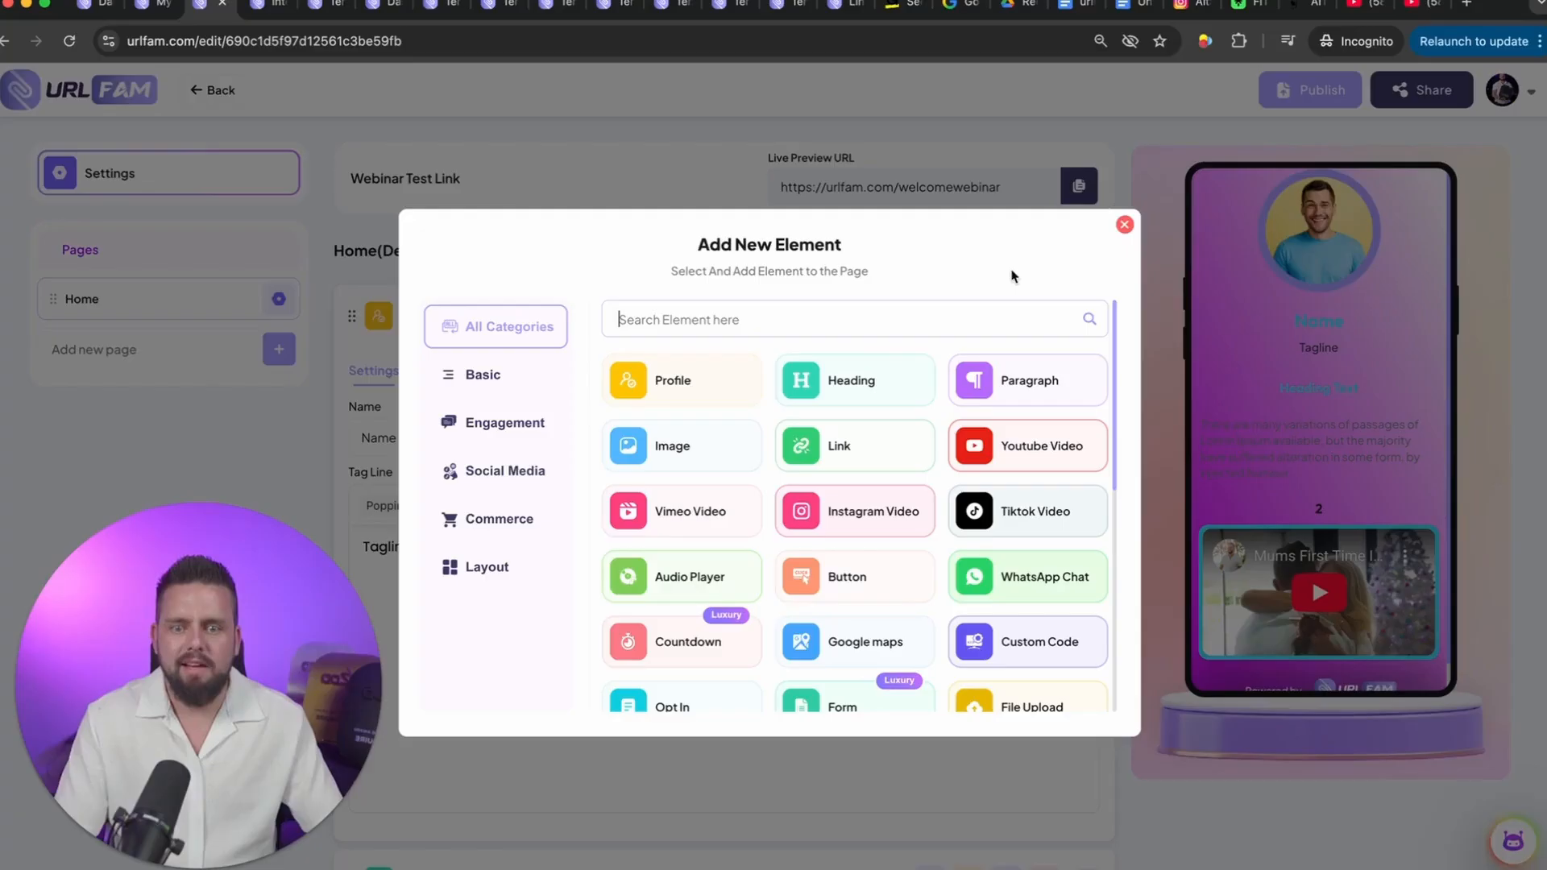
click(781, 316)
text(buy button)
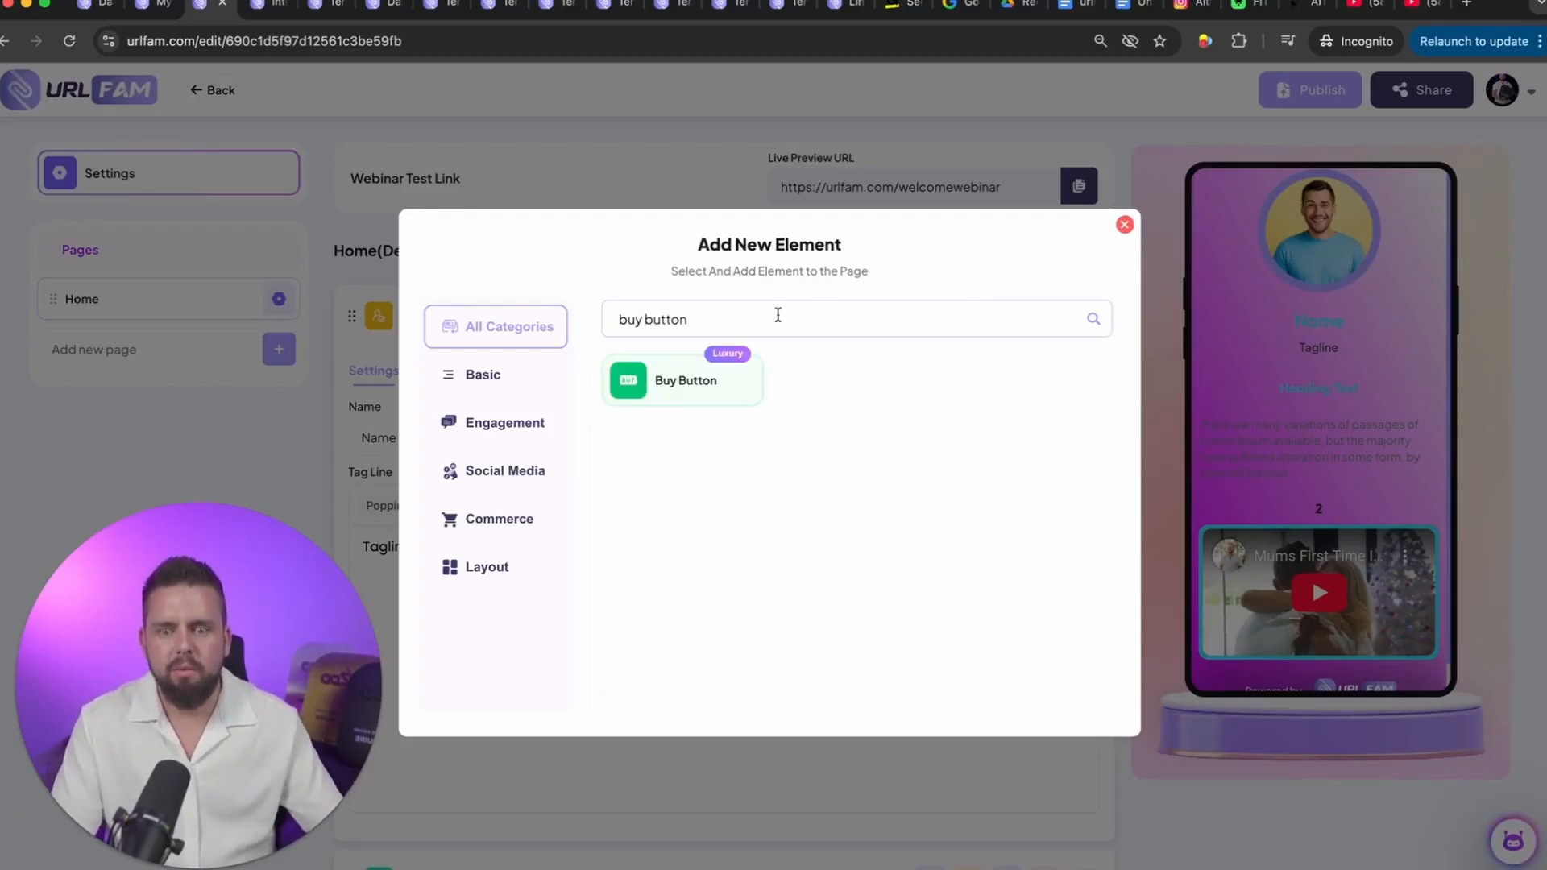
key(super+a)
text(butto)
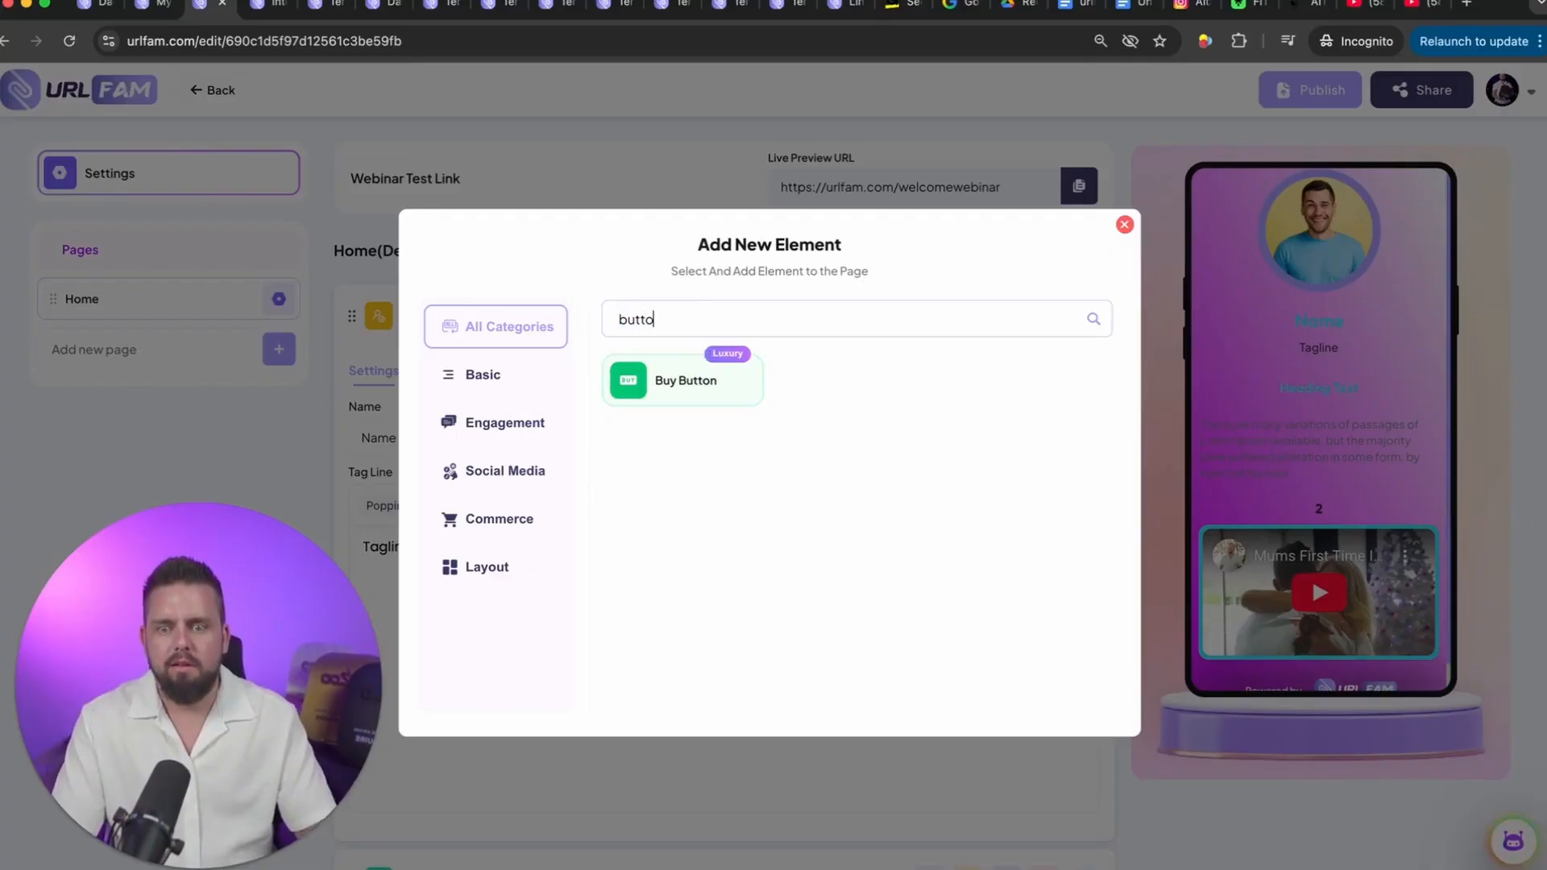
click(682, 380)
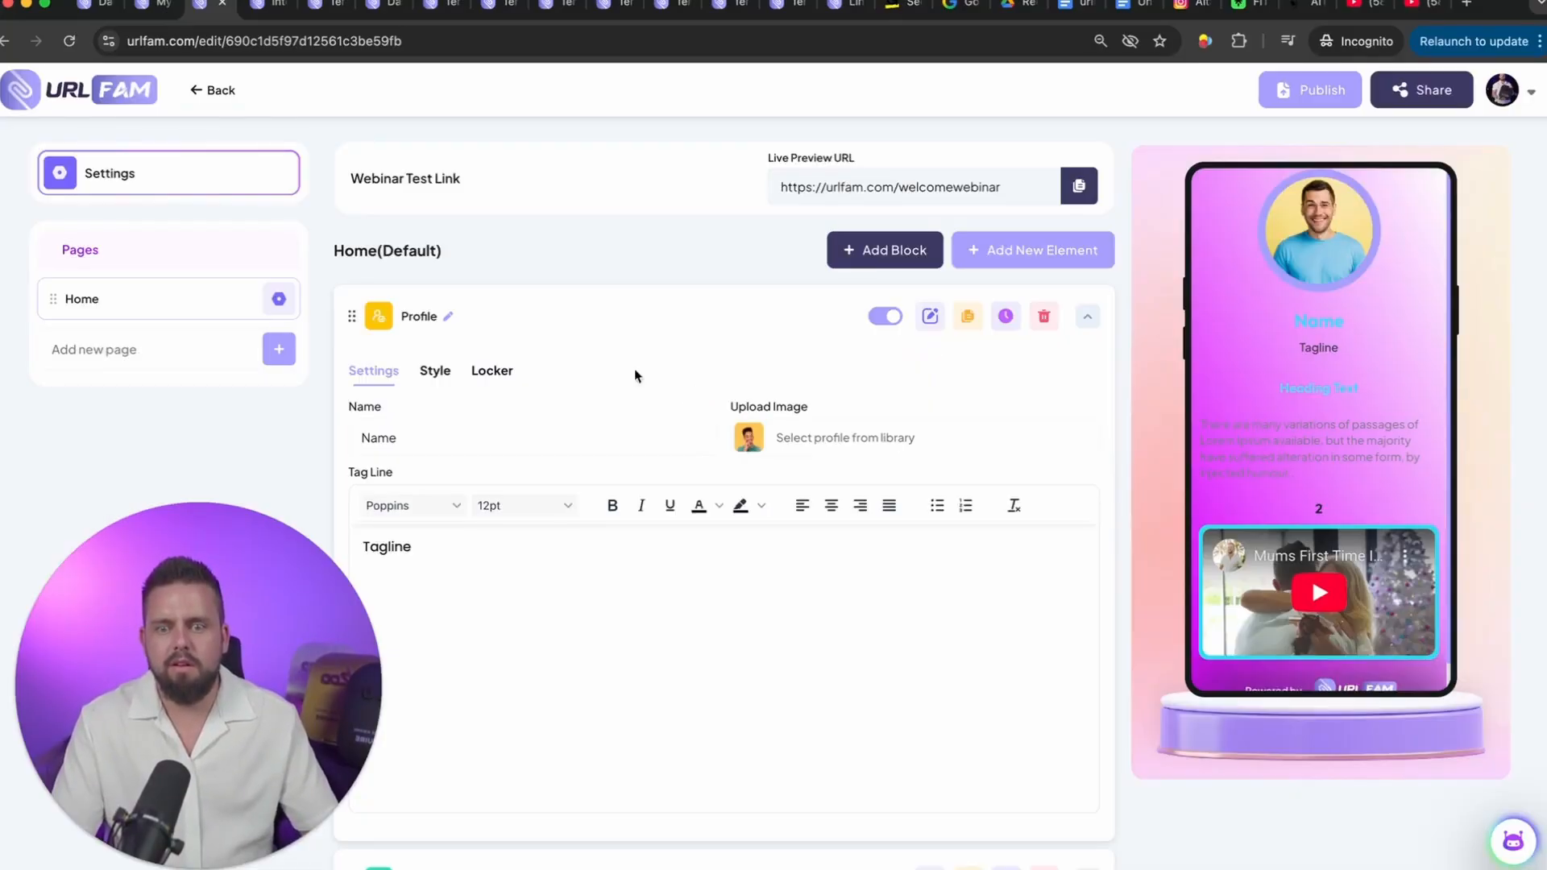
Step: Find the Paragraph element by searching "parag" and add a second paragraph below the button
scroll(678, 385, up, 15)
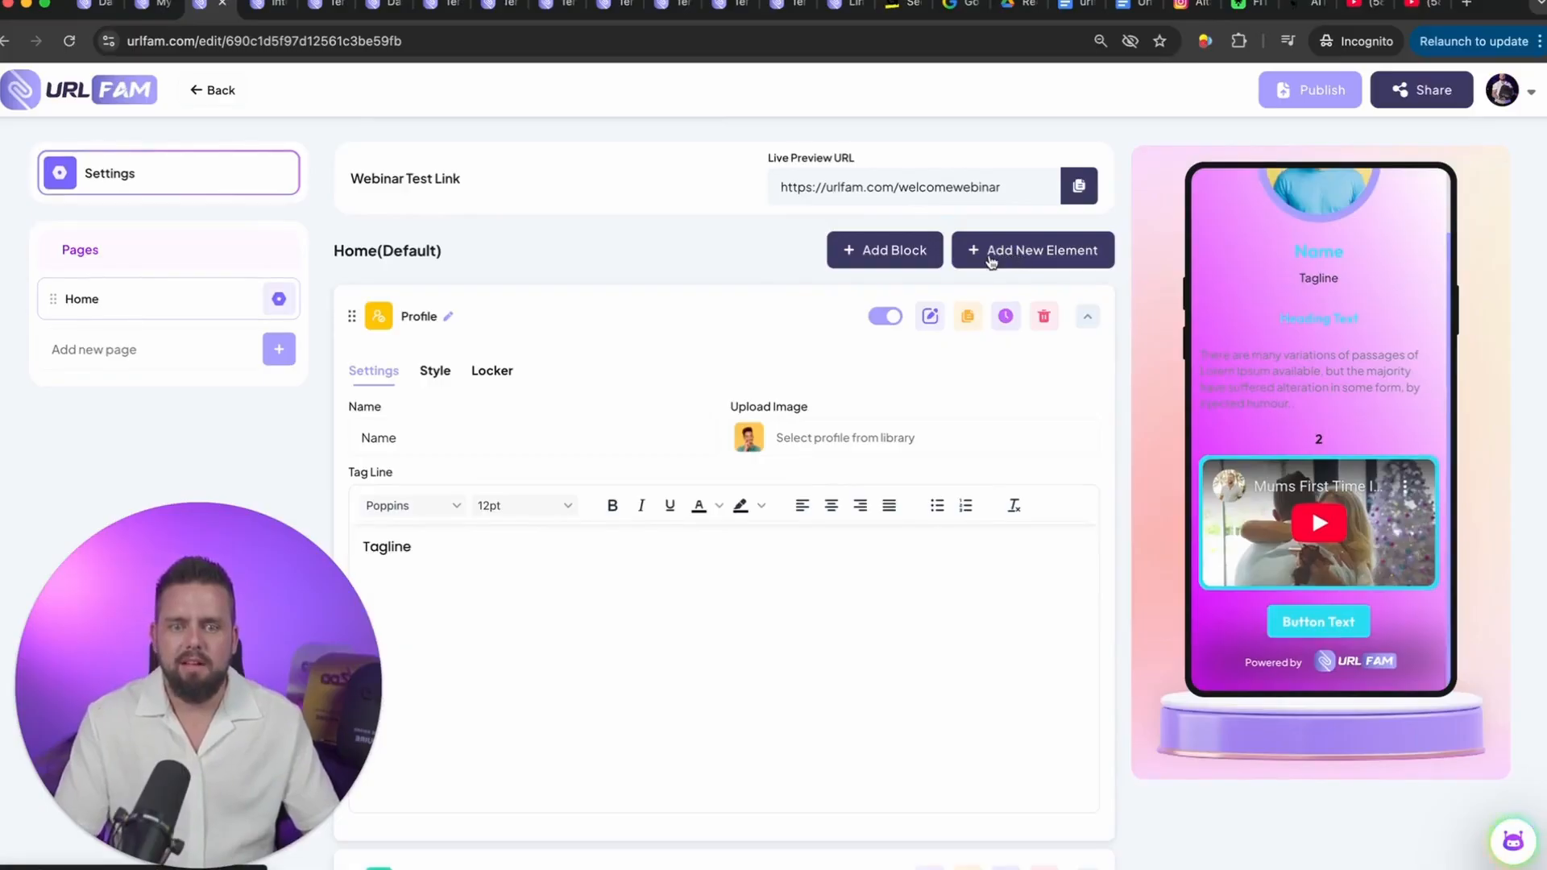
click(1004, 254)
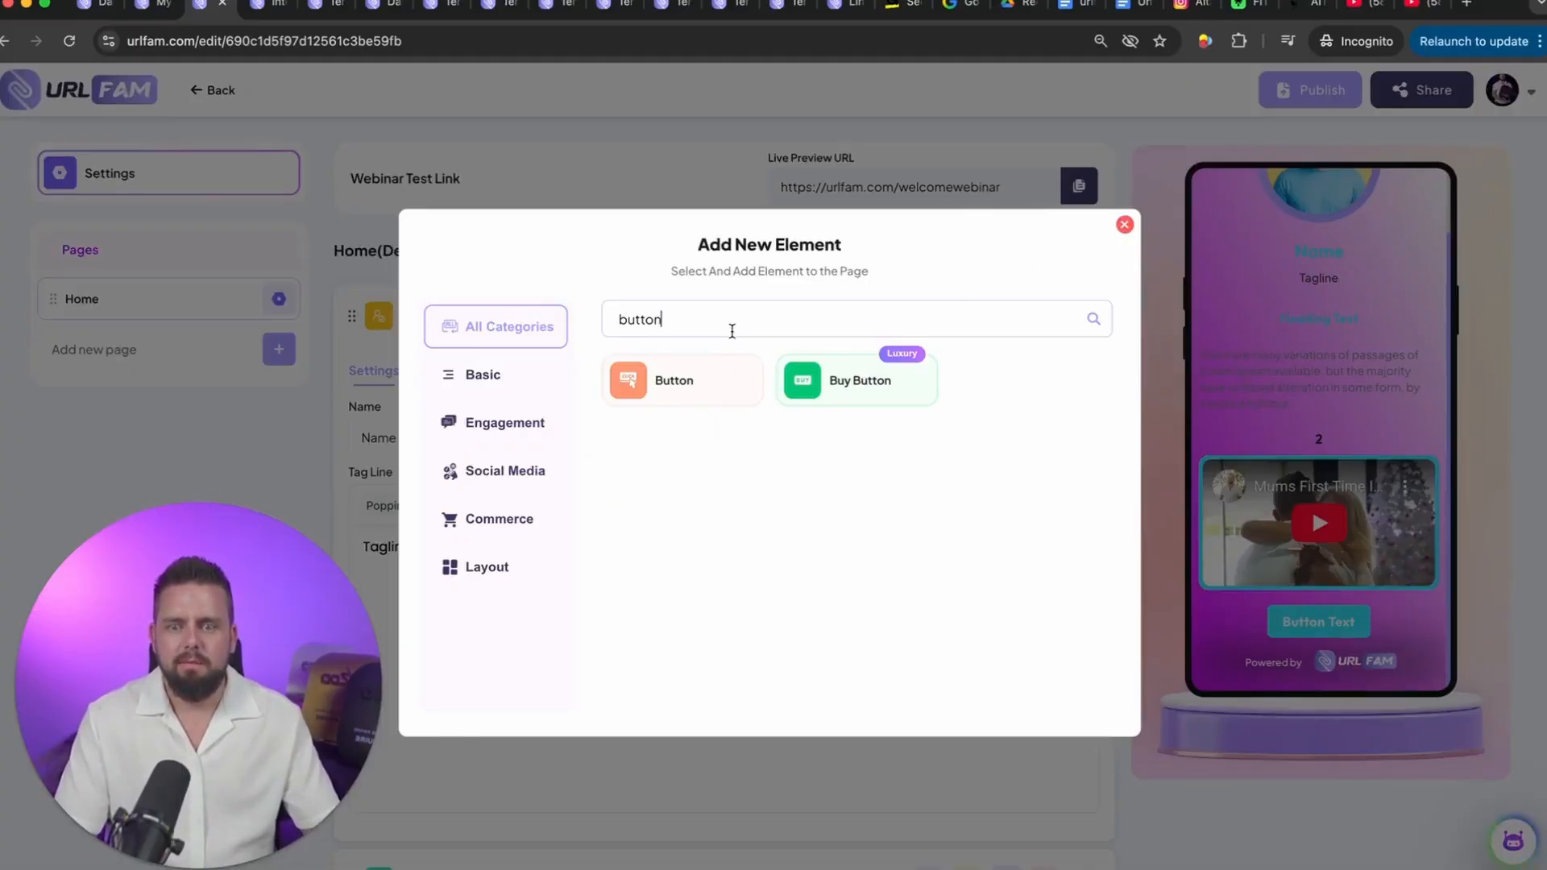
key(super+a)
text(parag)
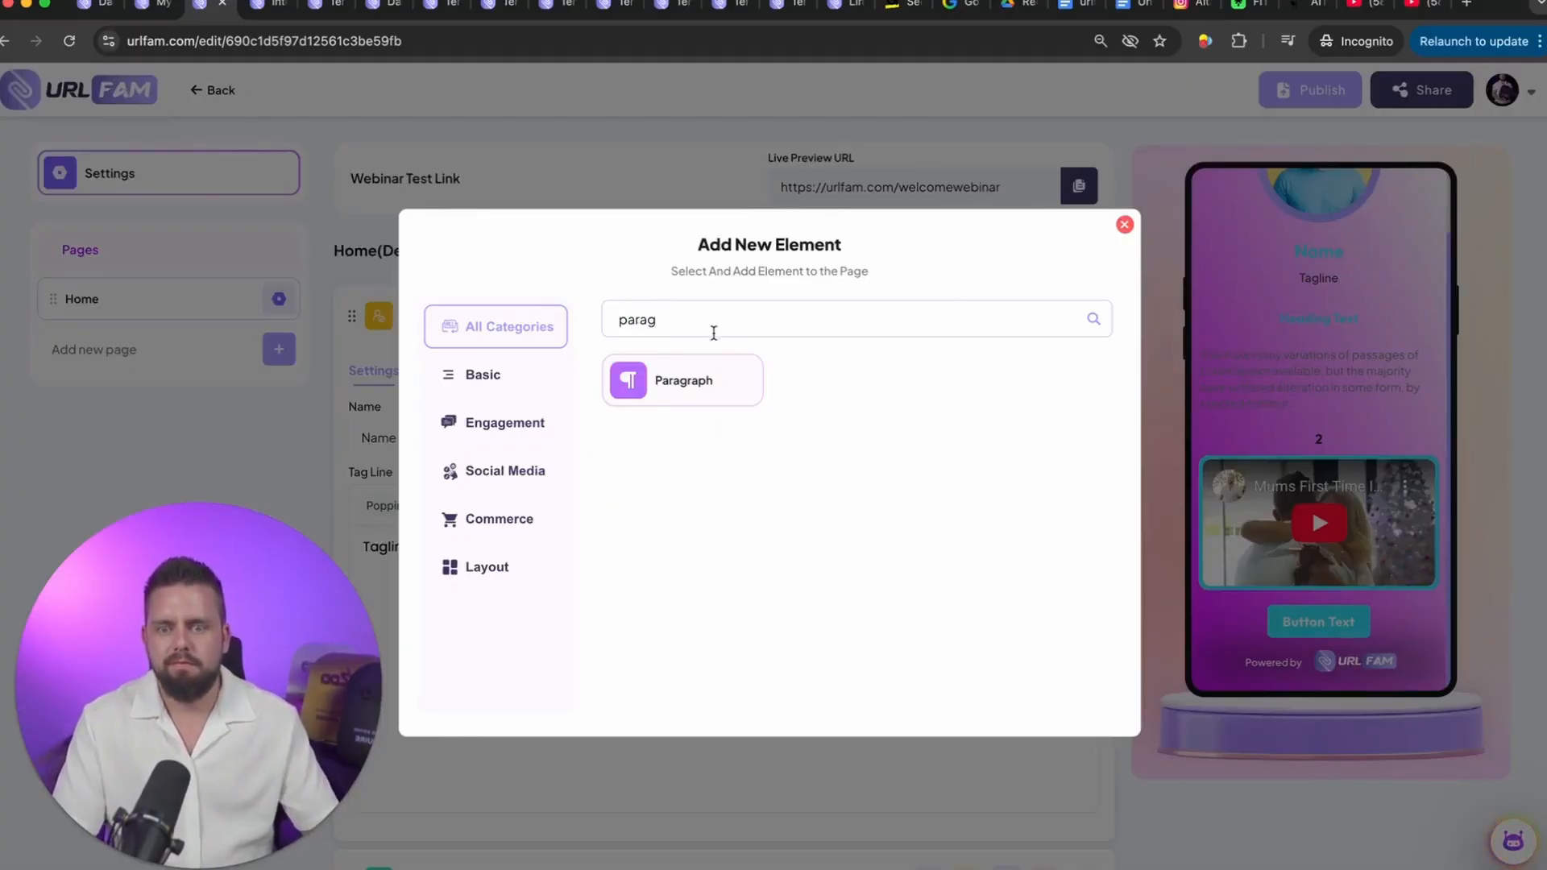
click(695, 380)
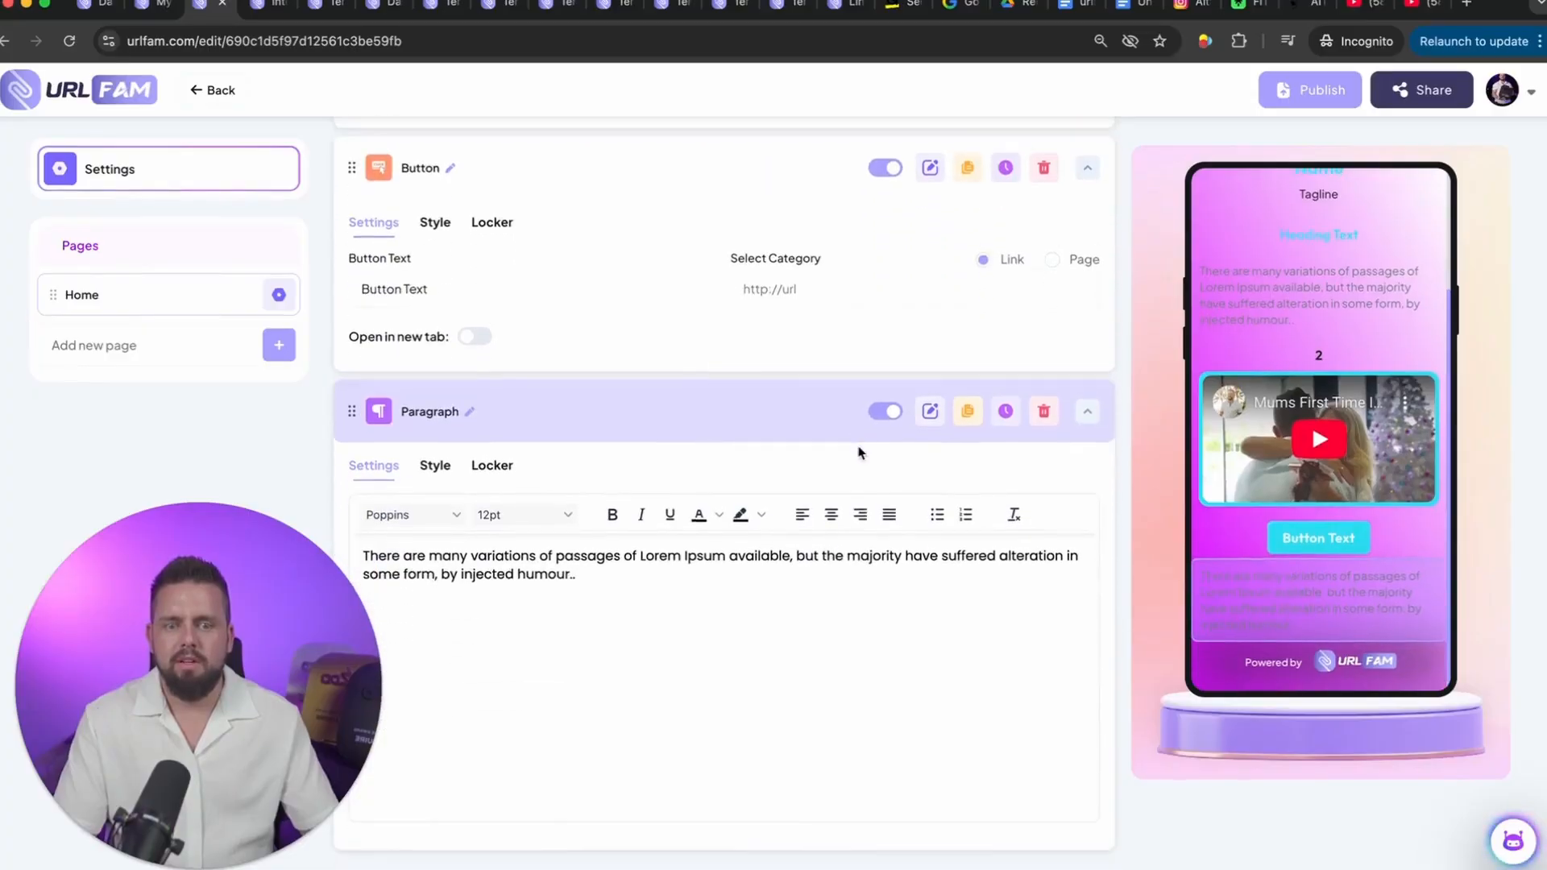
Step: Search the element library for "opt in" and add the Opt In form below the second paragraph
scroll(868, 427, up, 20)
click(1001, 249)
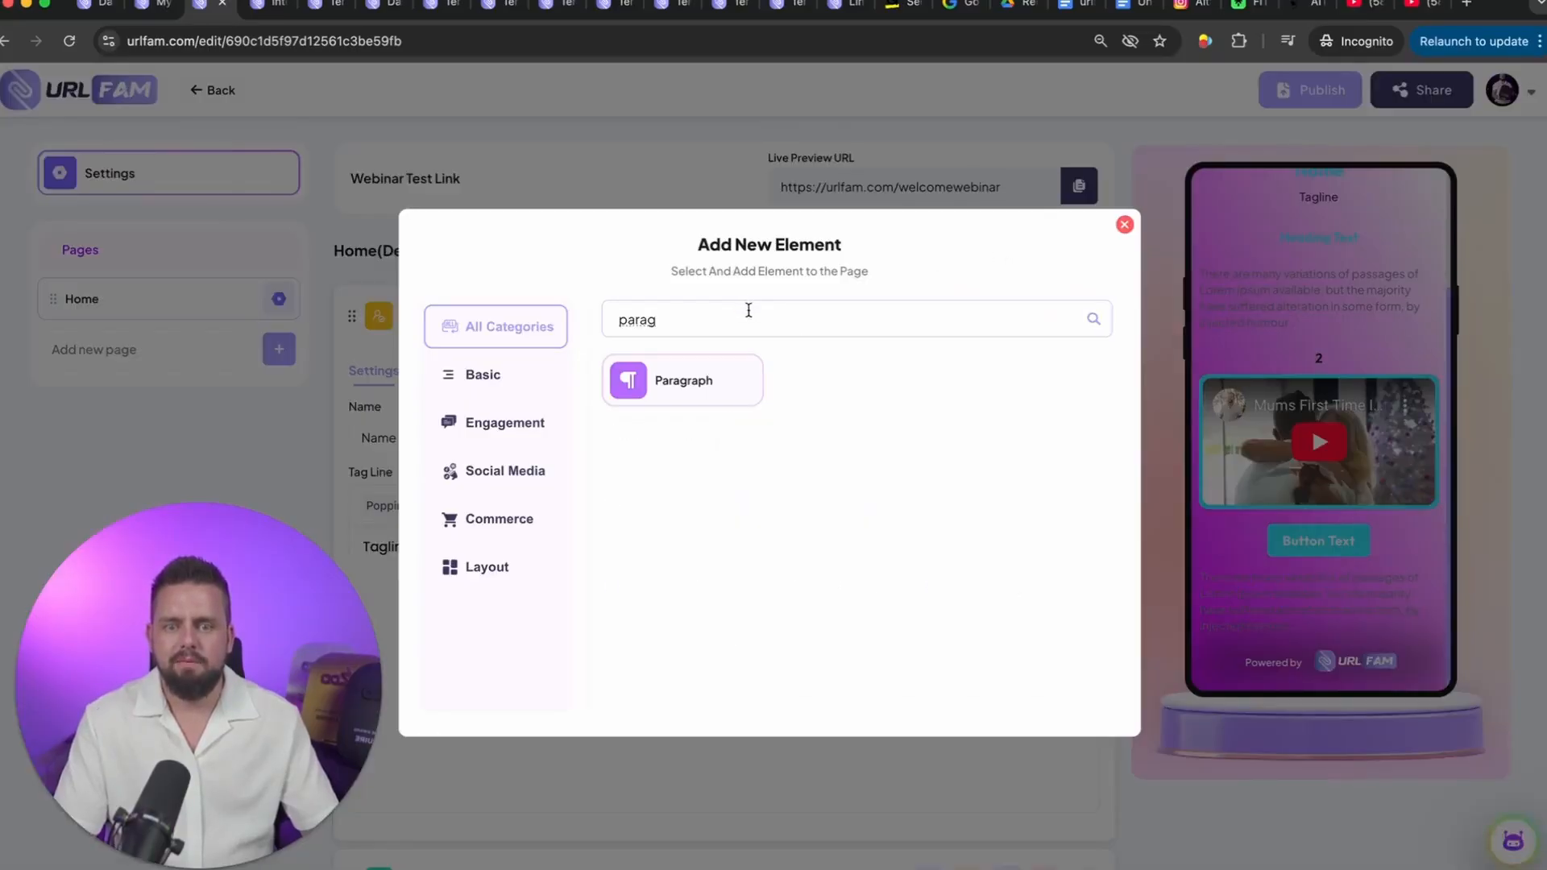
key(super+a)
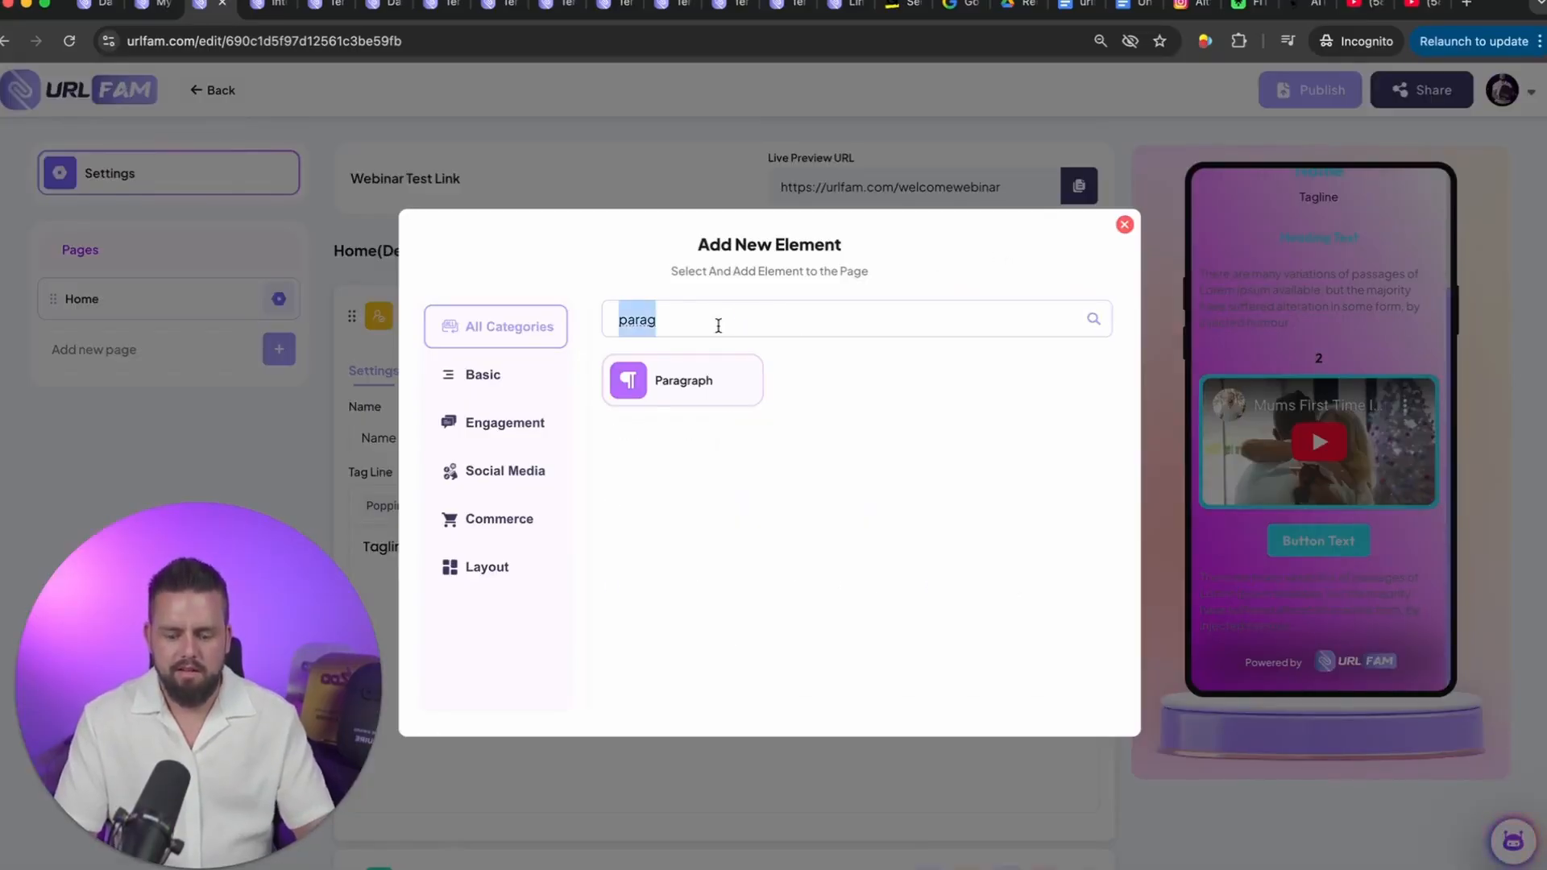
text(opt in form)
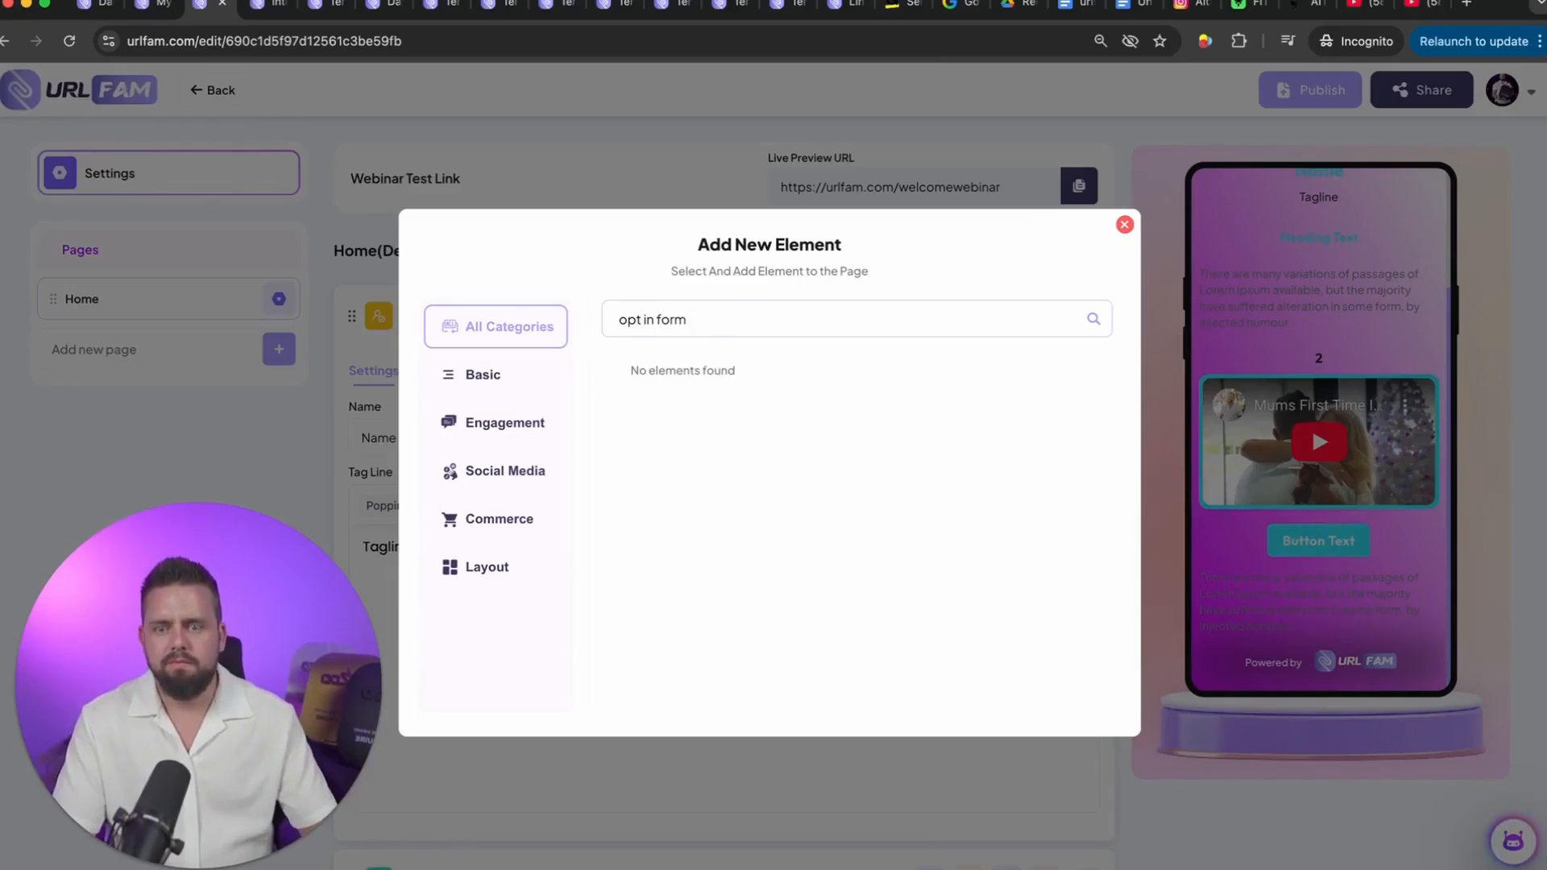
key(BackSpace)
key(BackSpace)
key(BackSpace)
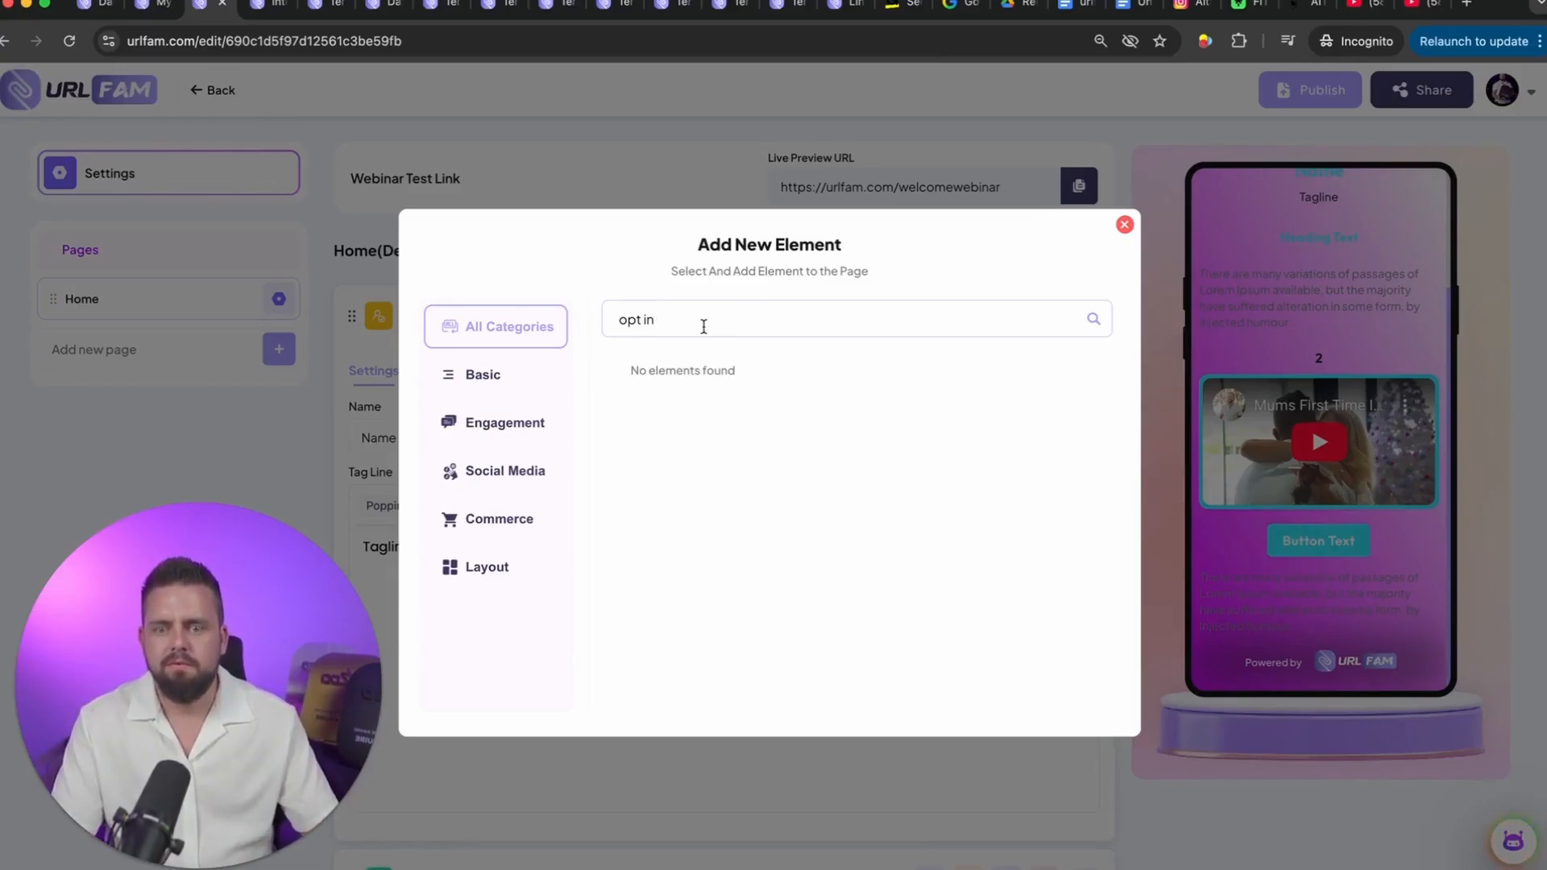
click(664, 402)
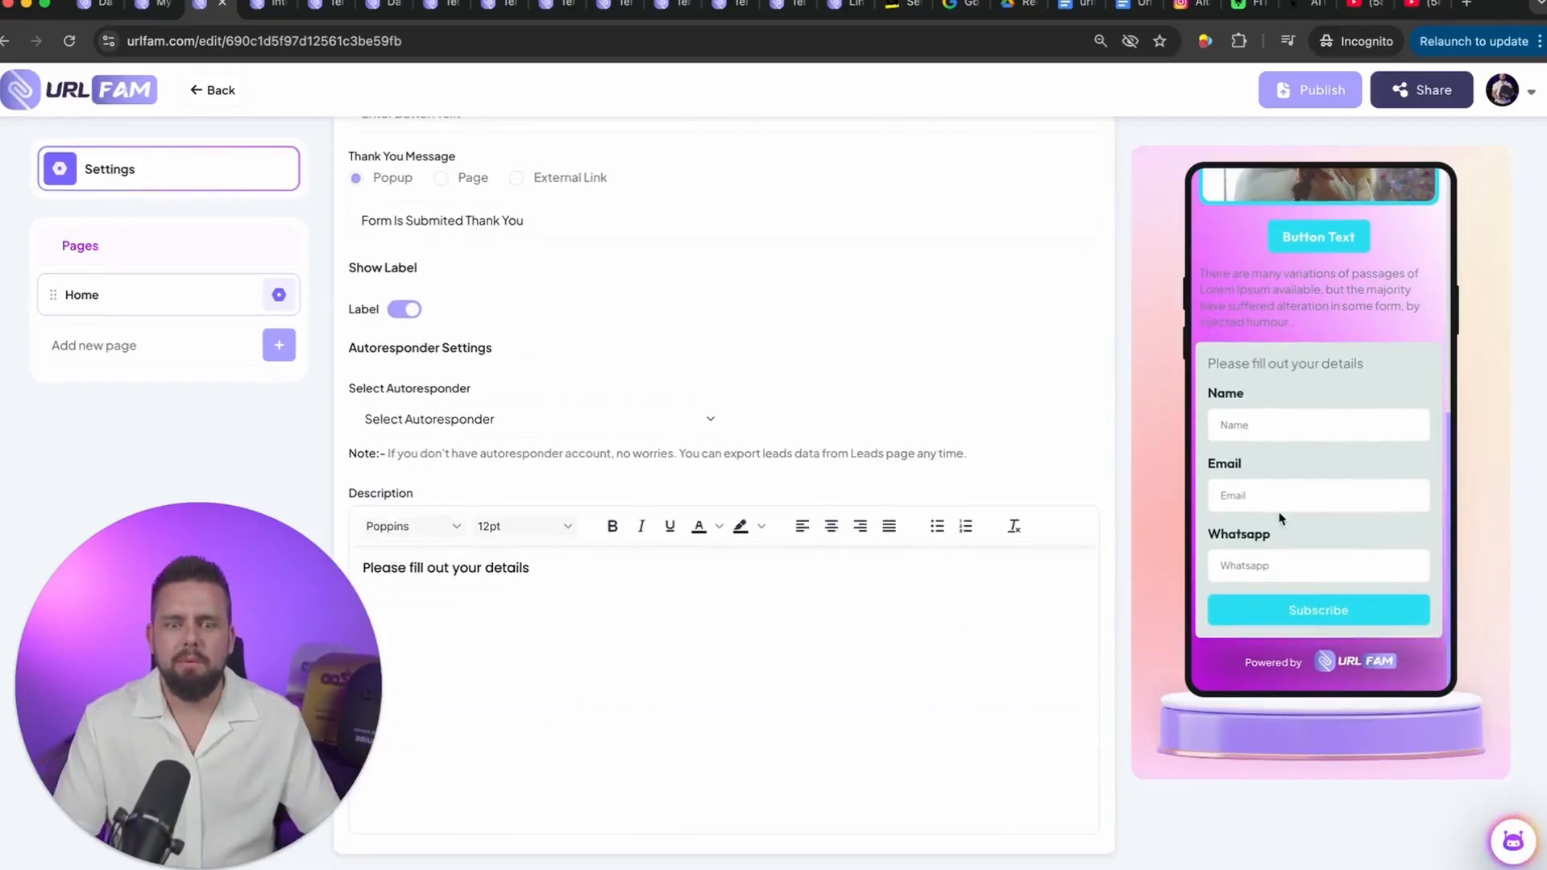
Step: Review the Basic and Engagement element categories and add a QR Code element from Engagement to the Home page
scroll(813, 520, up, 20)
click(977, 249)
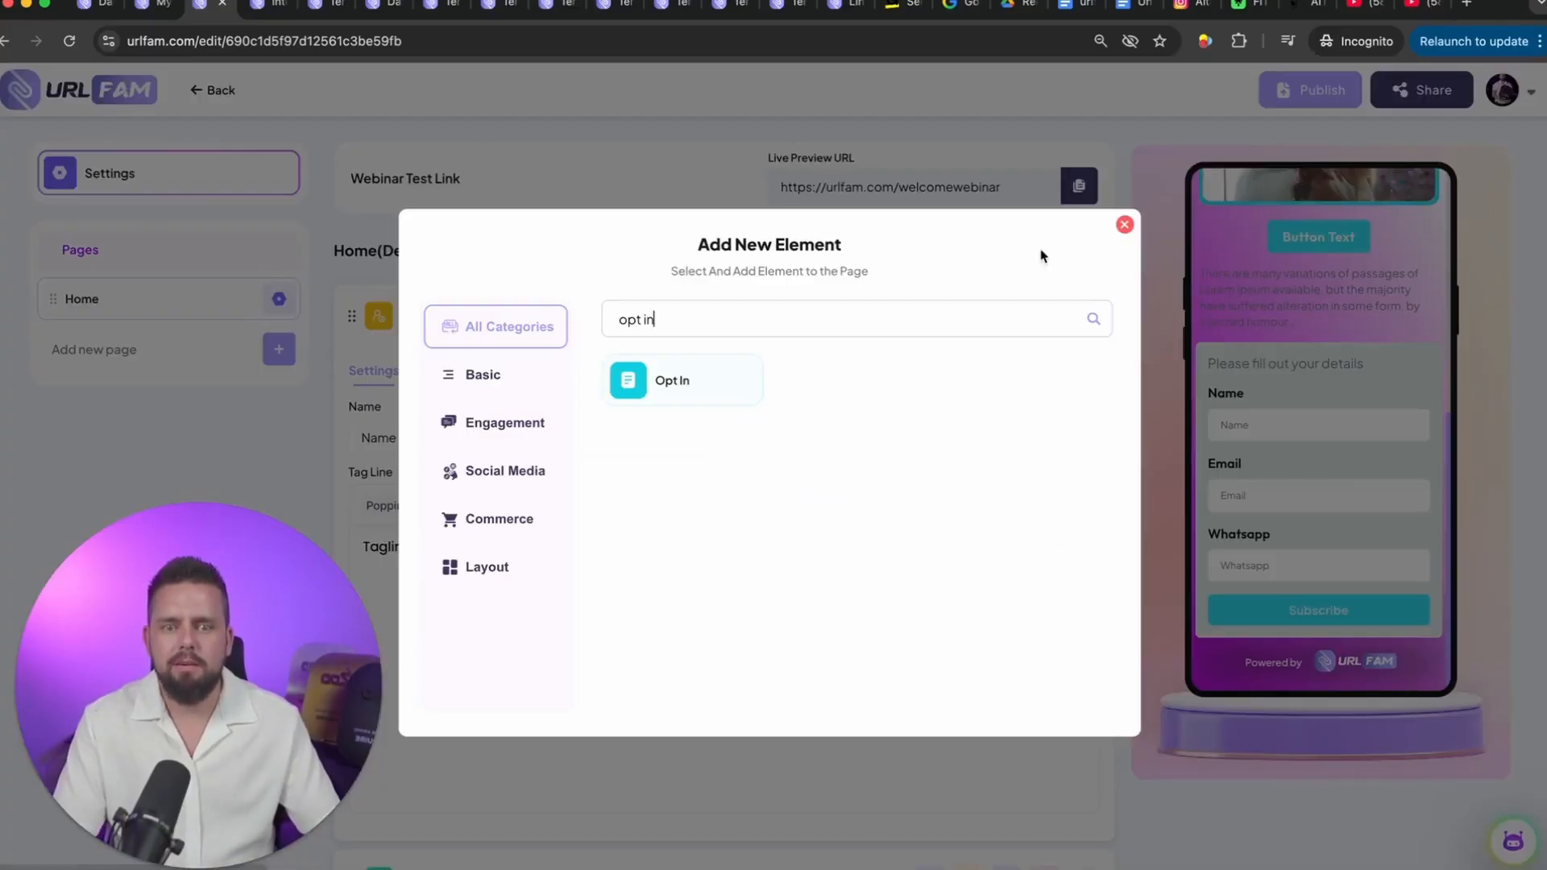
click(491, 380)
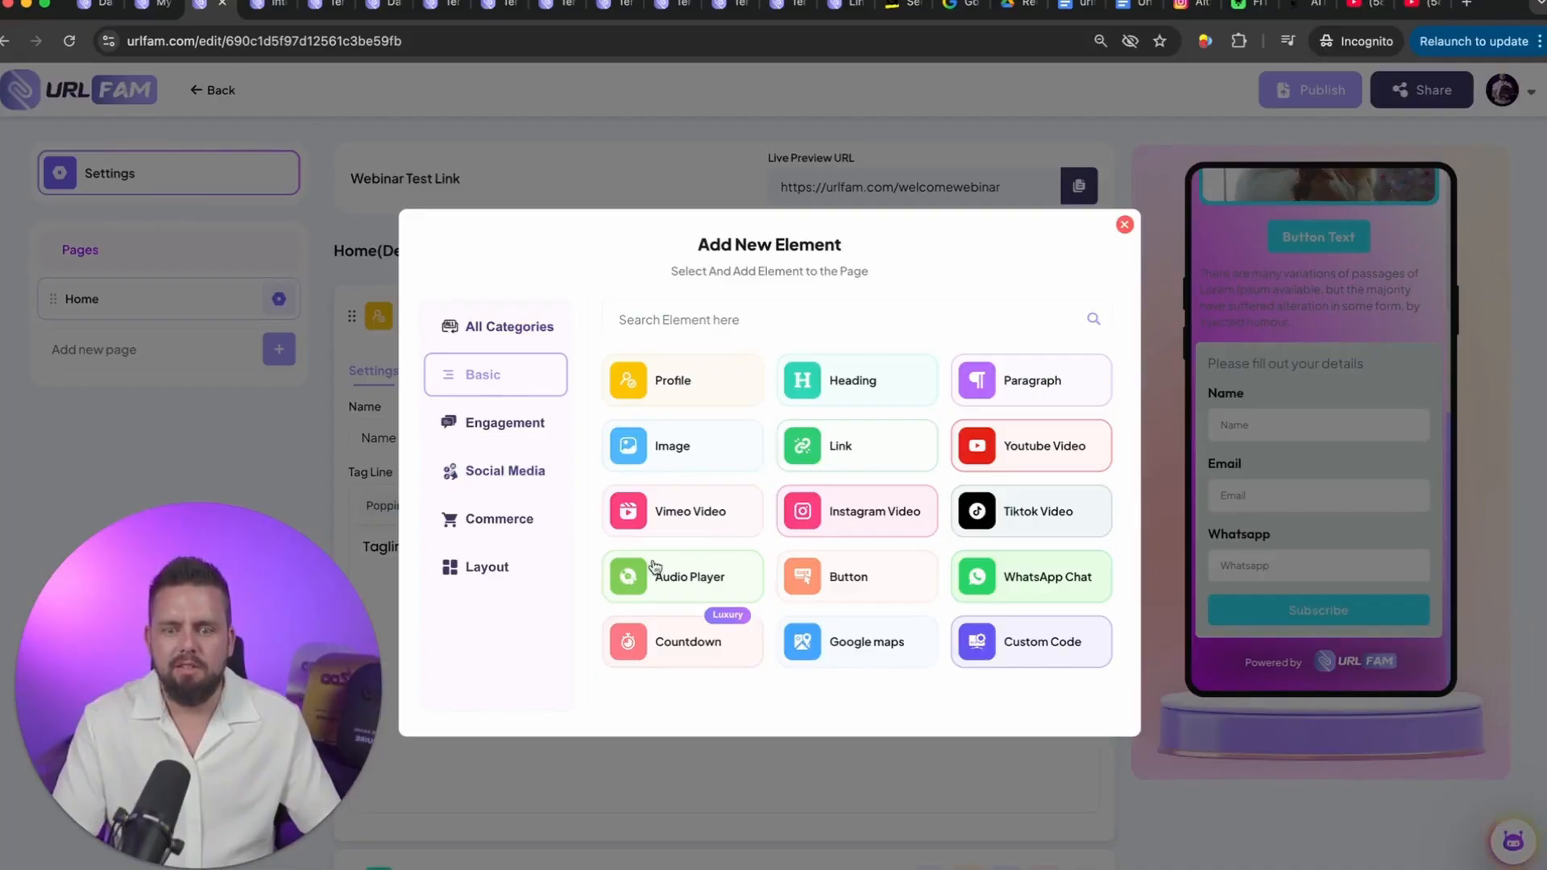
scroll(908, 570, down, 3)
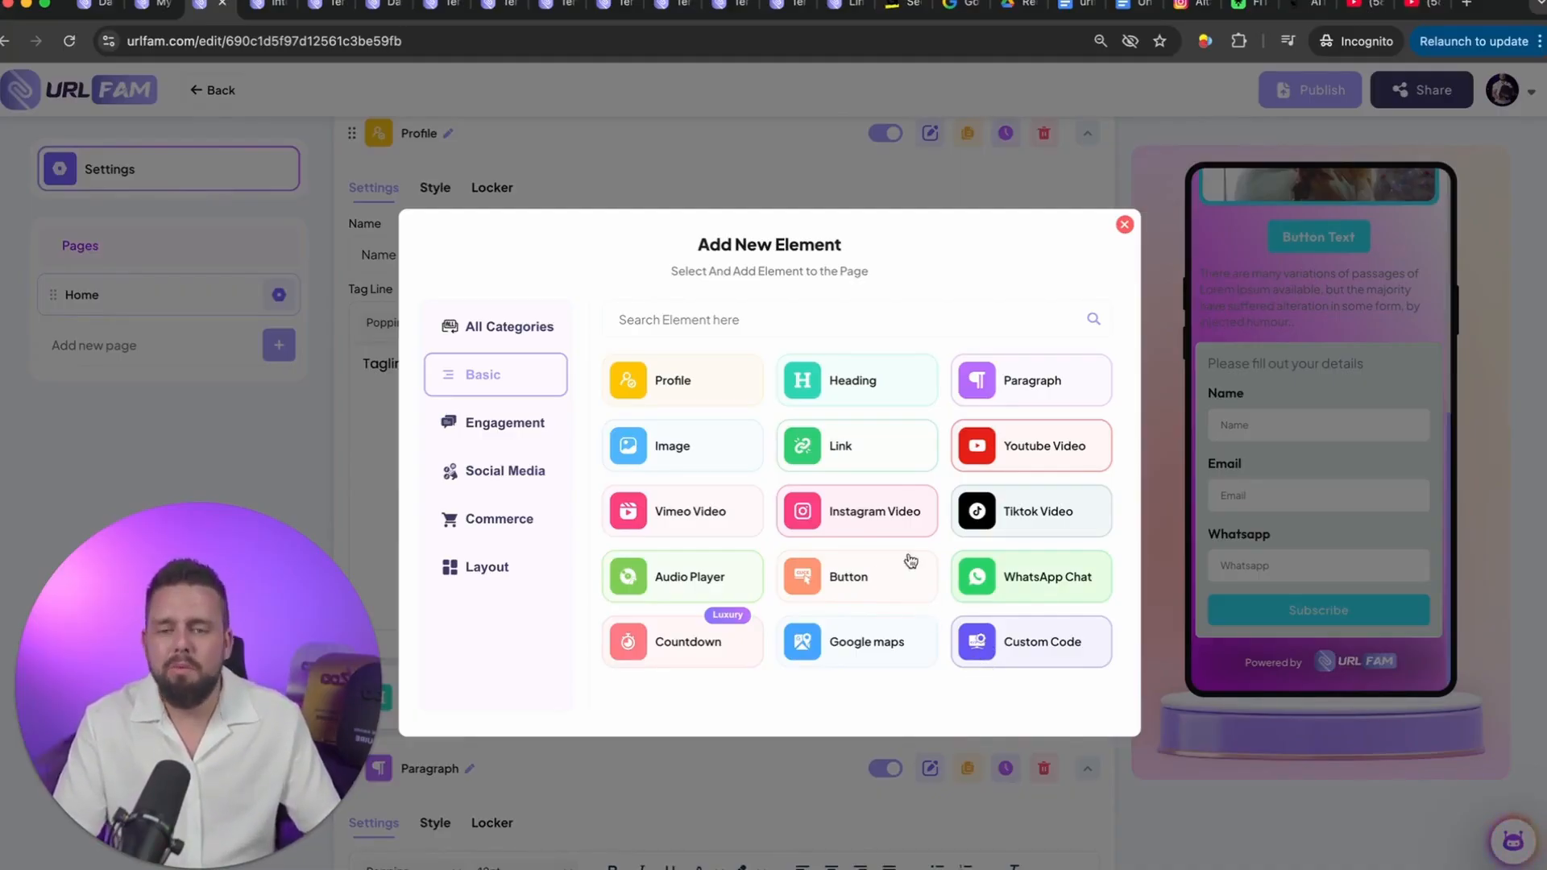
click(531, 427)
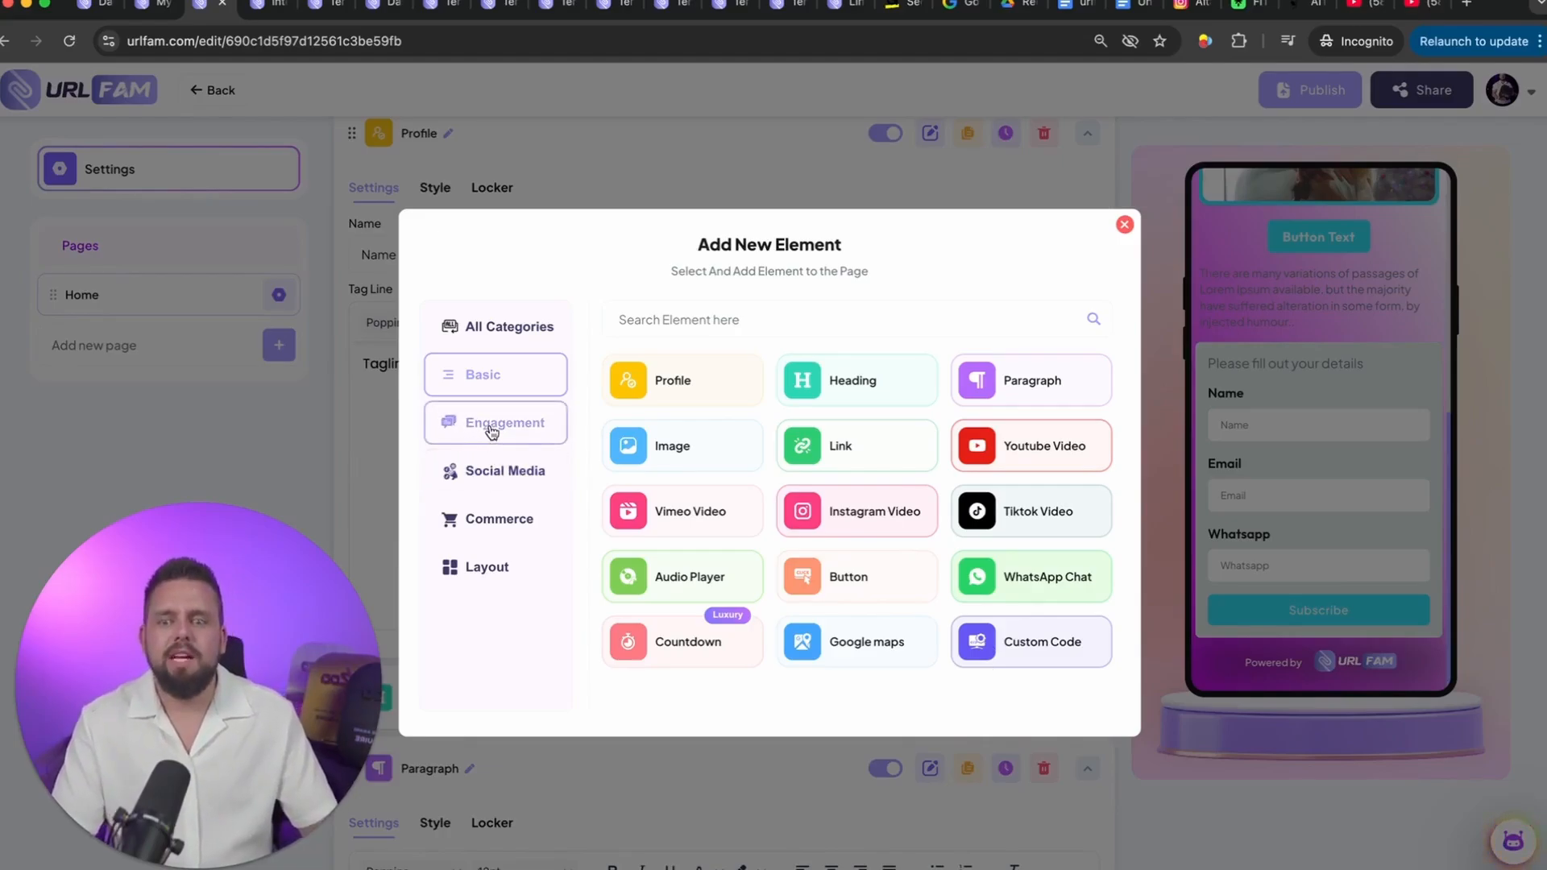
click(503, 428)
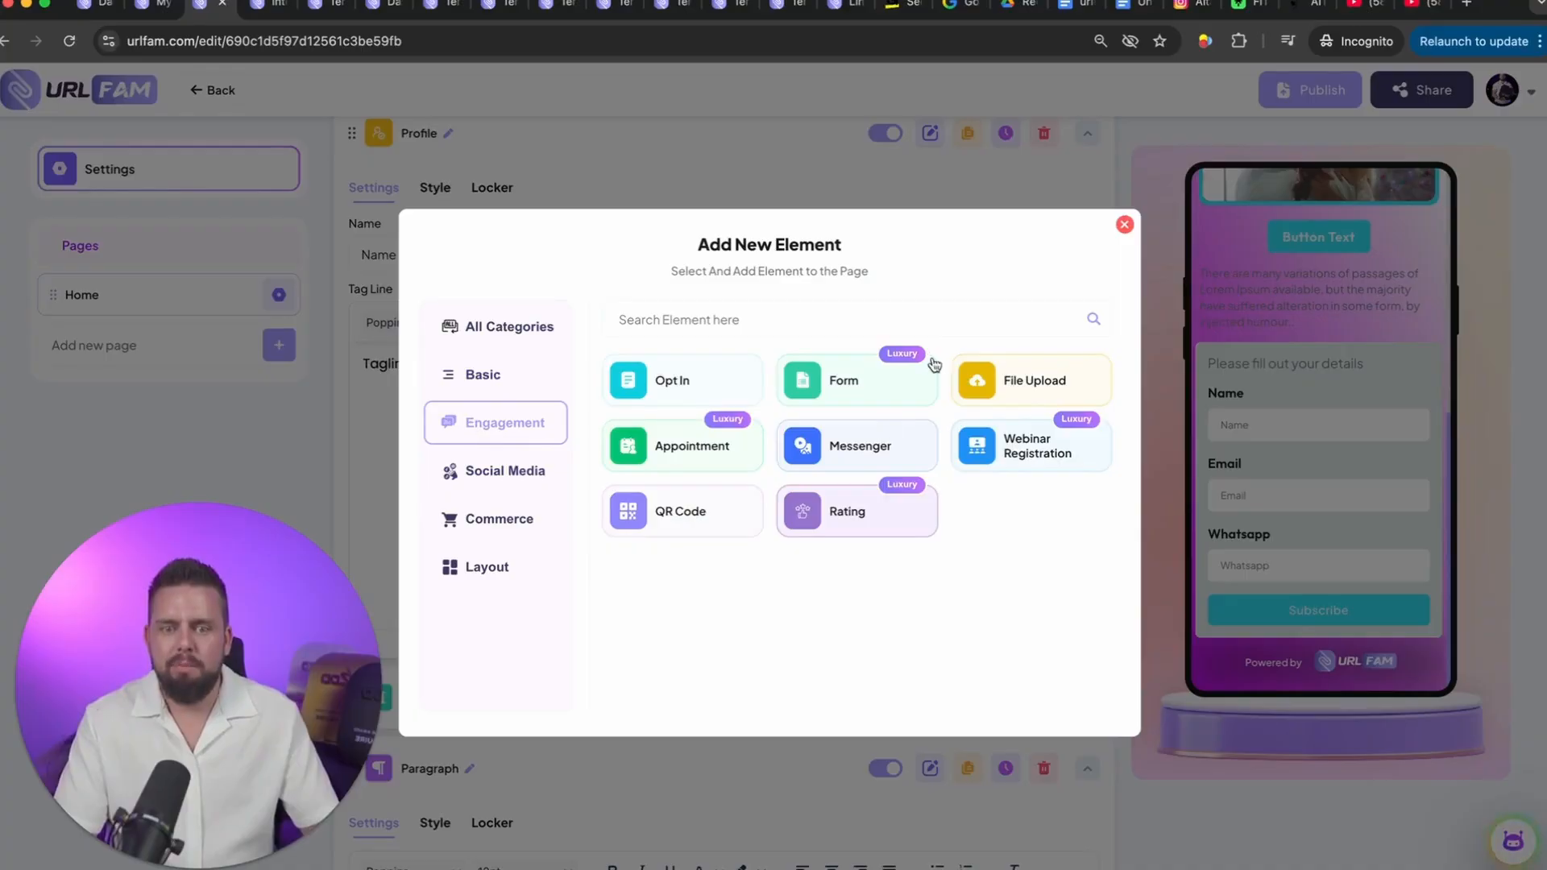
click(661, 516)
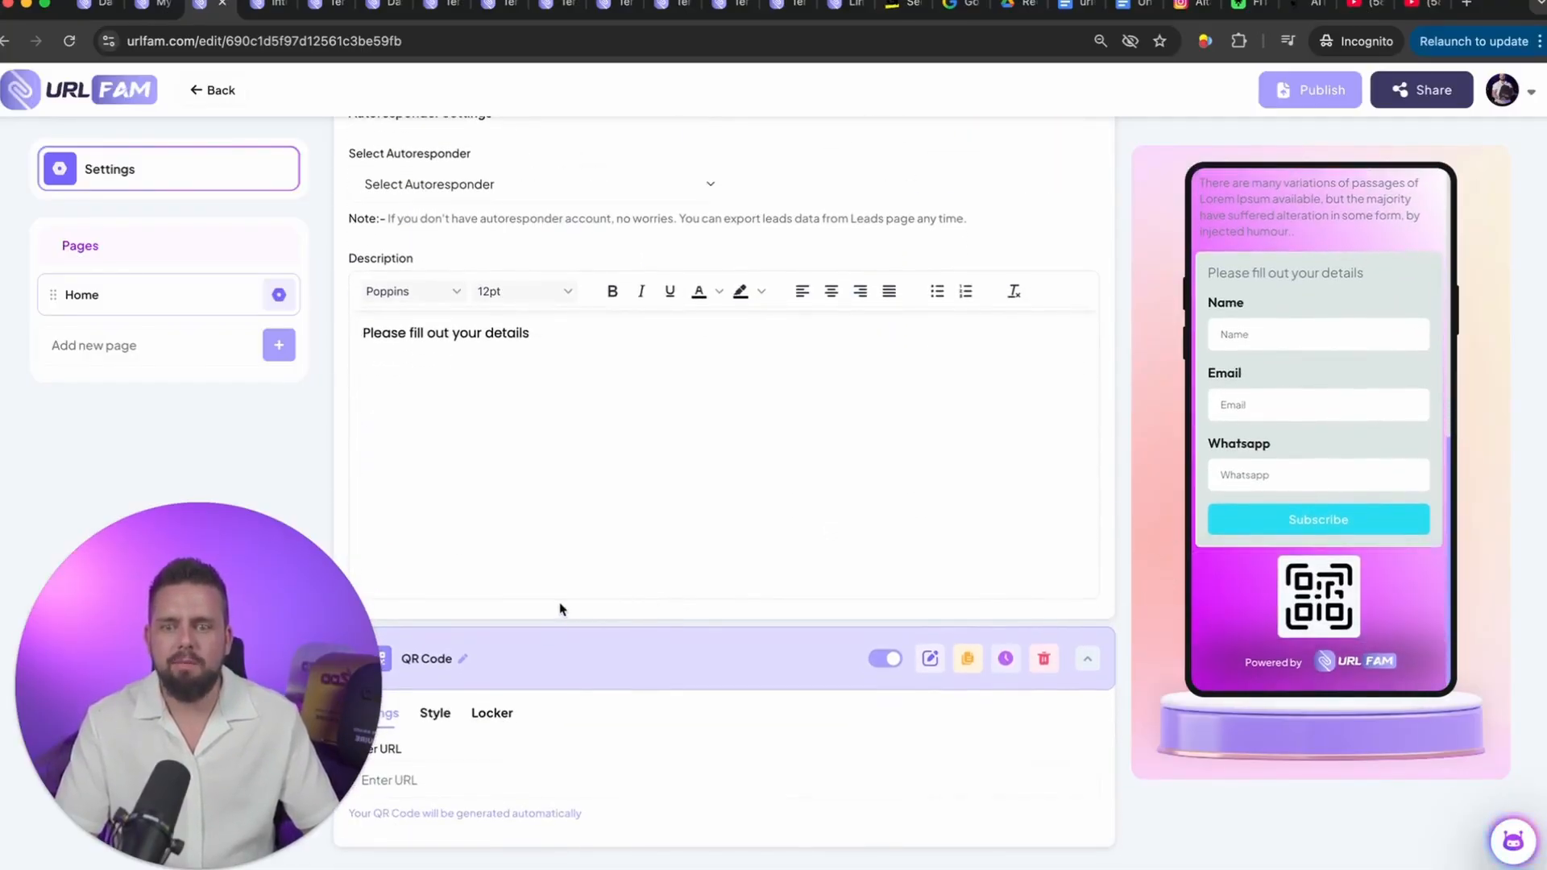
click(469, 783)
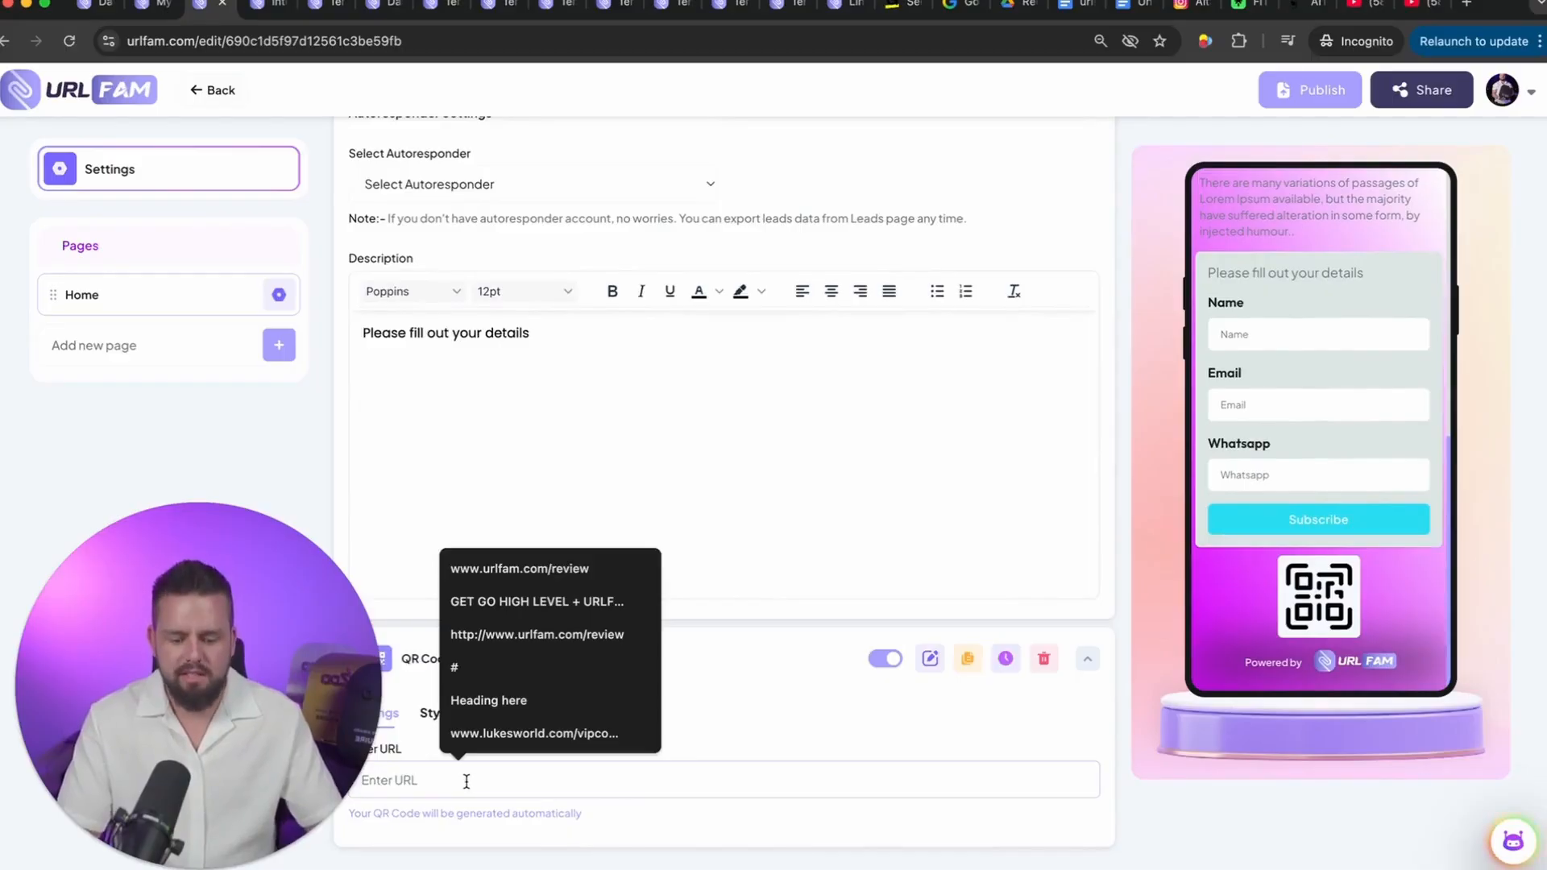
text(www)
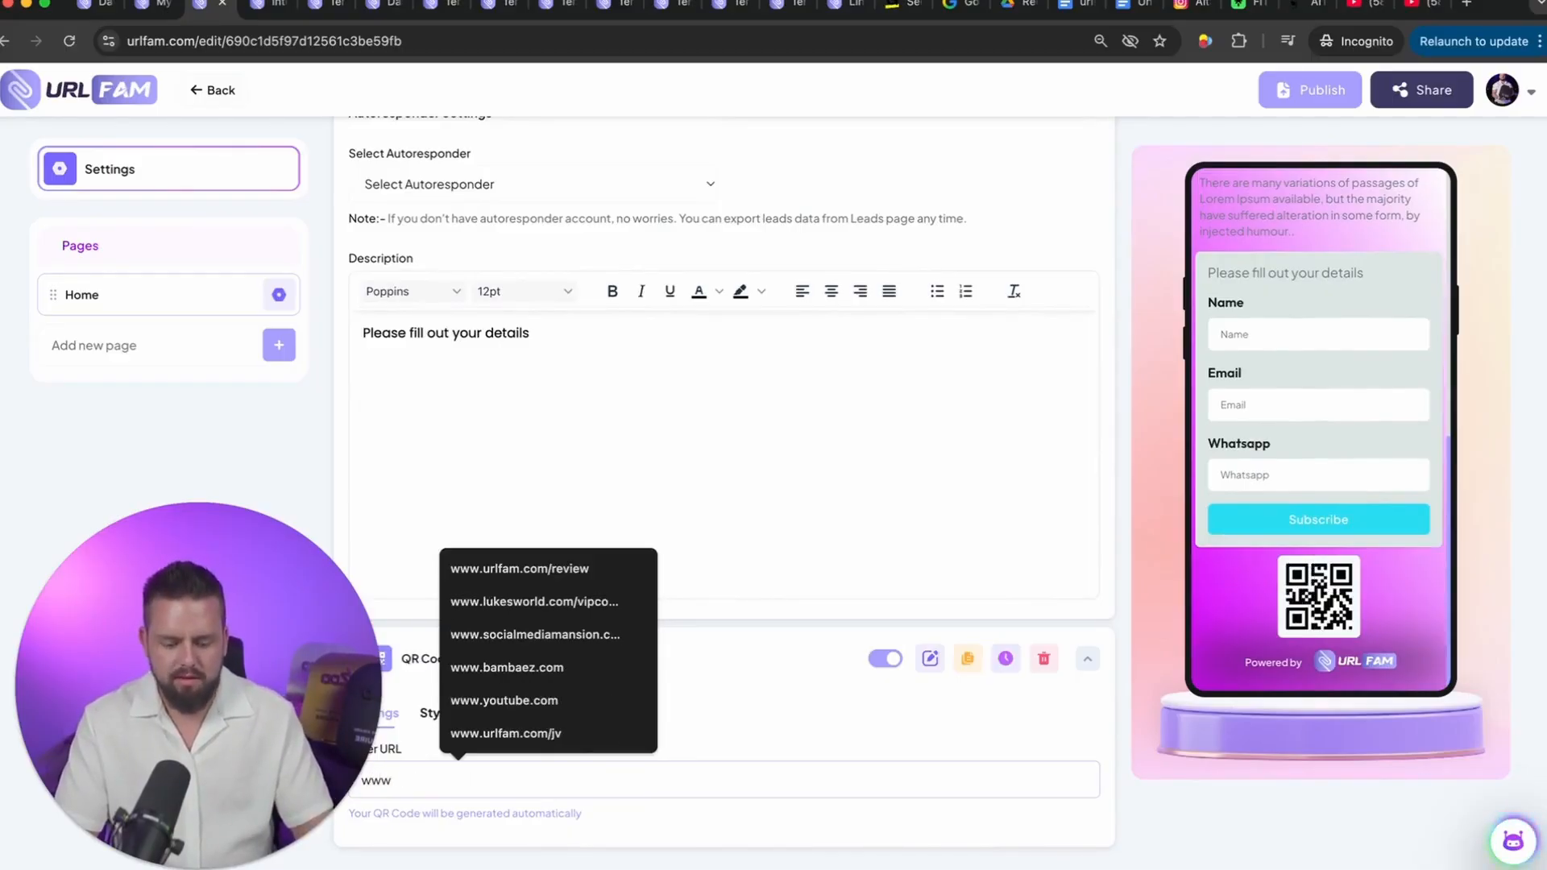
text(.nike.com)
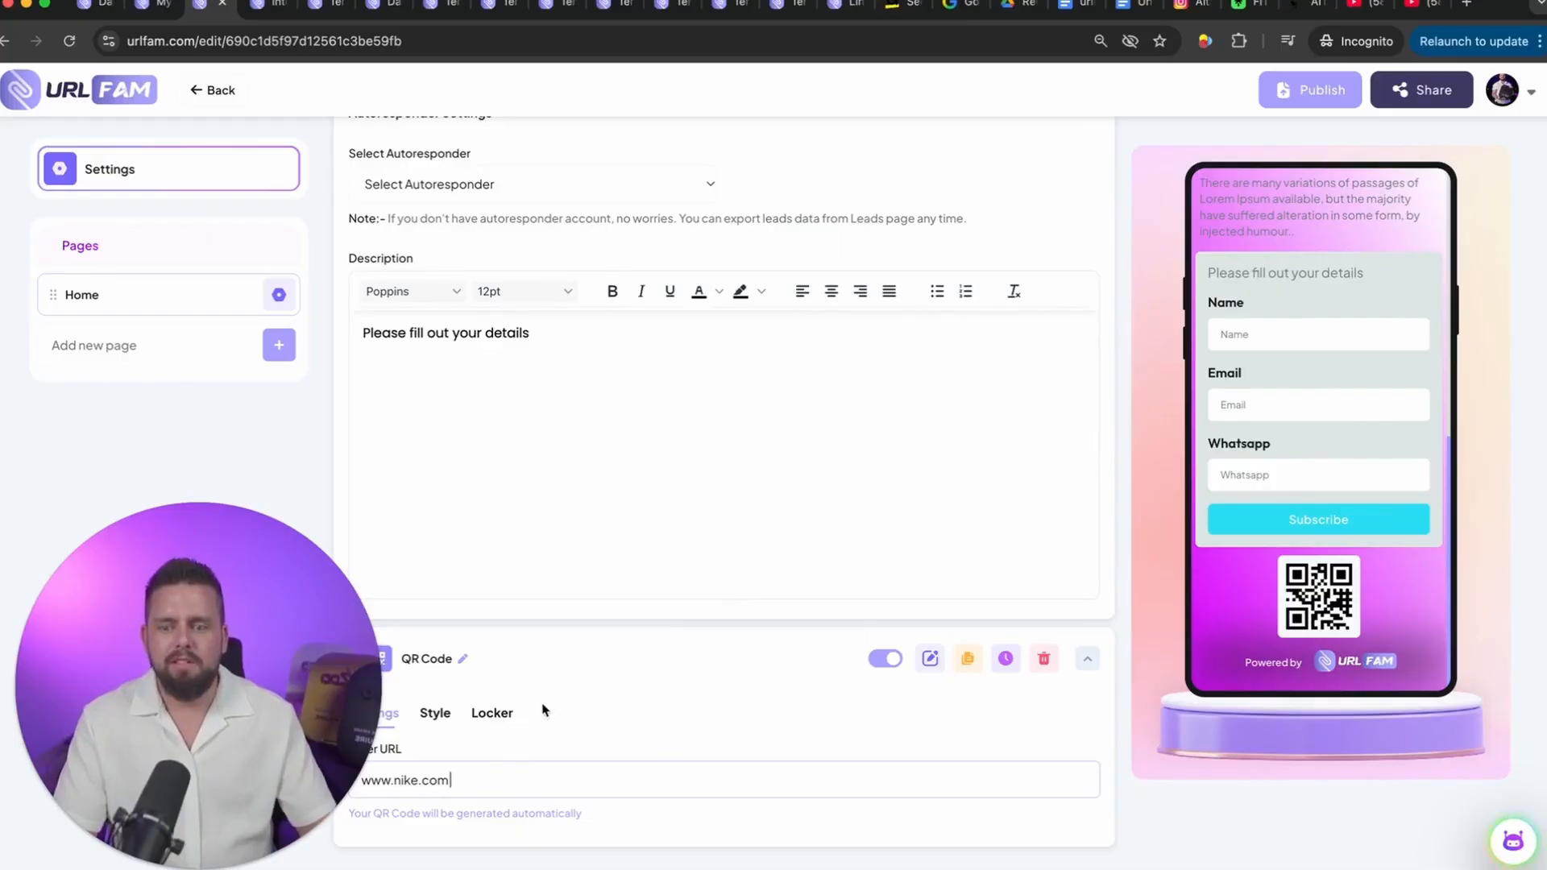
drag(327, 659, 291, 454)
click(859, 716)
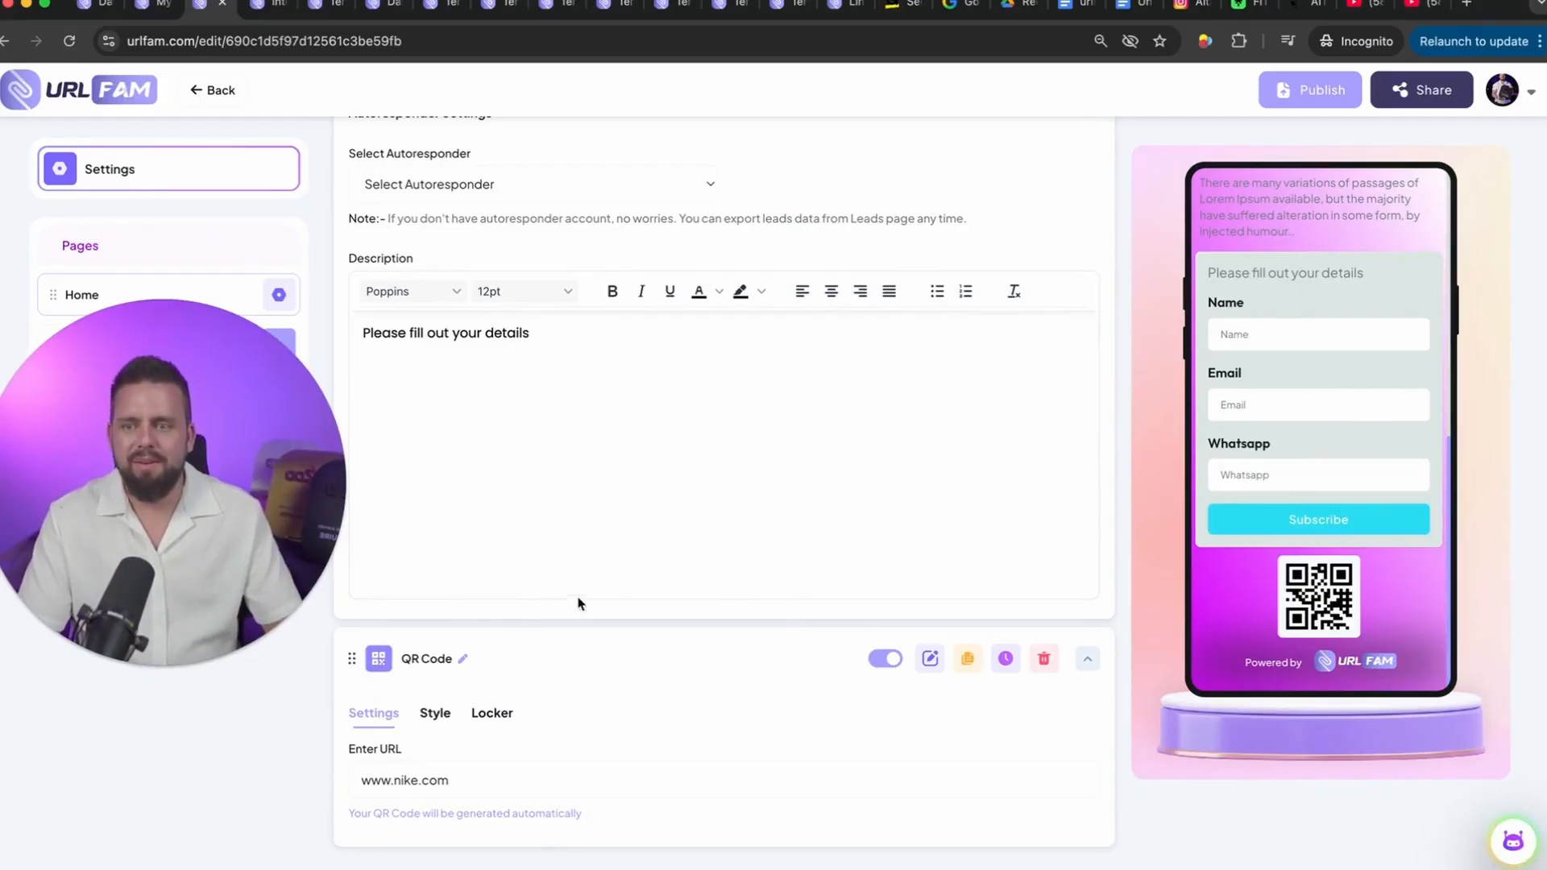
scroll(591, 656, up, 2)
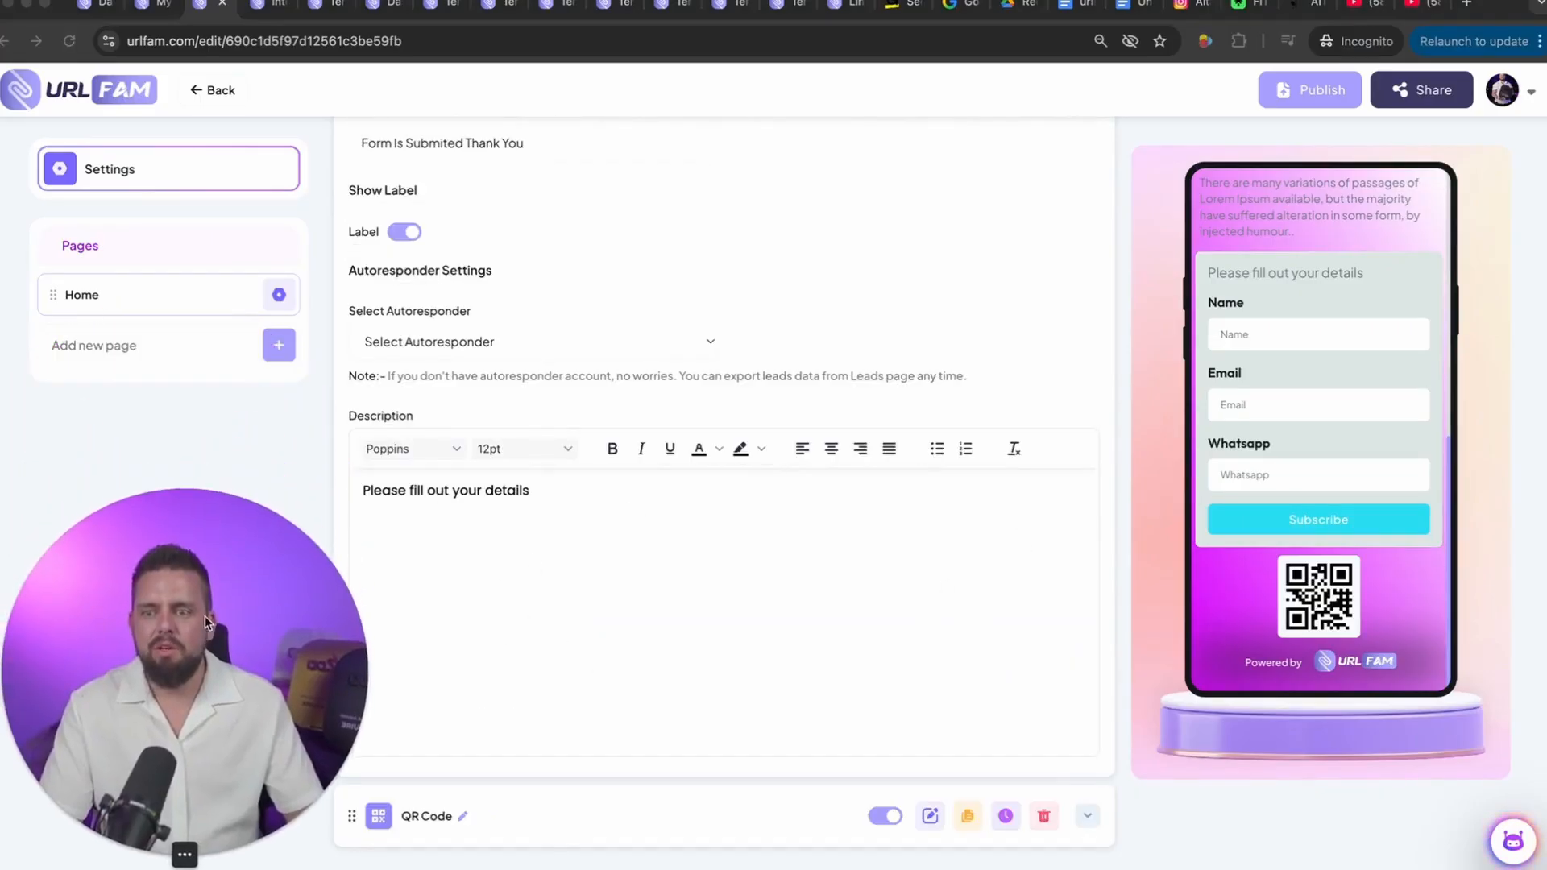
Step: Create a new page titled "secret inner page"
click(125, 345)
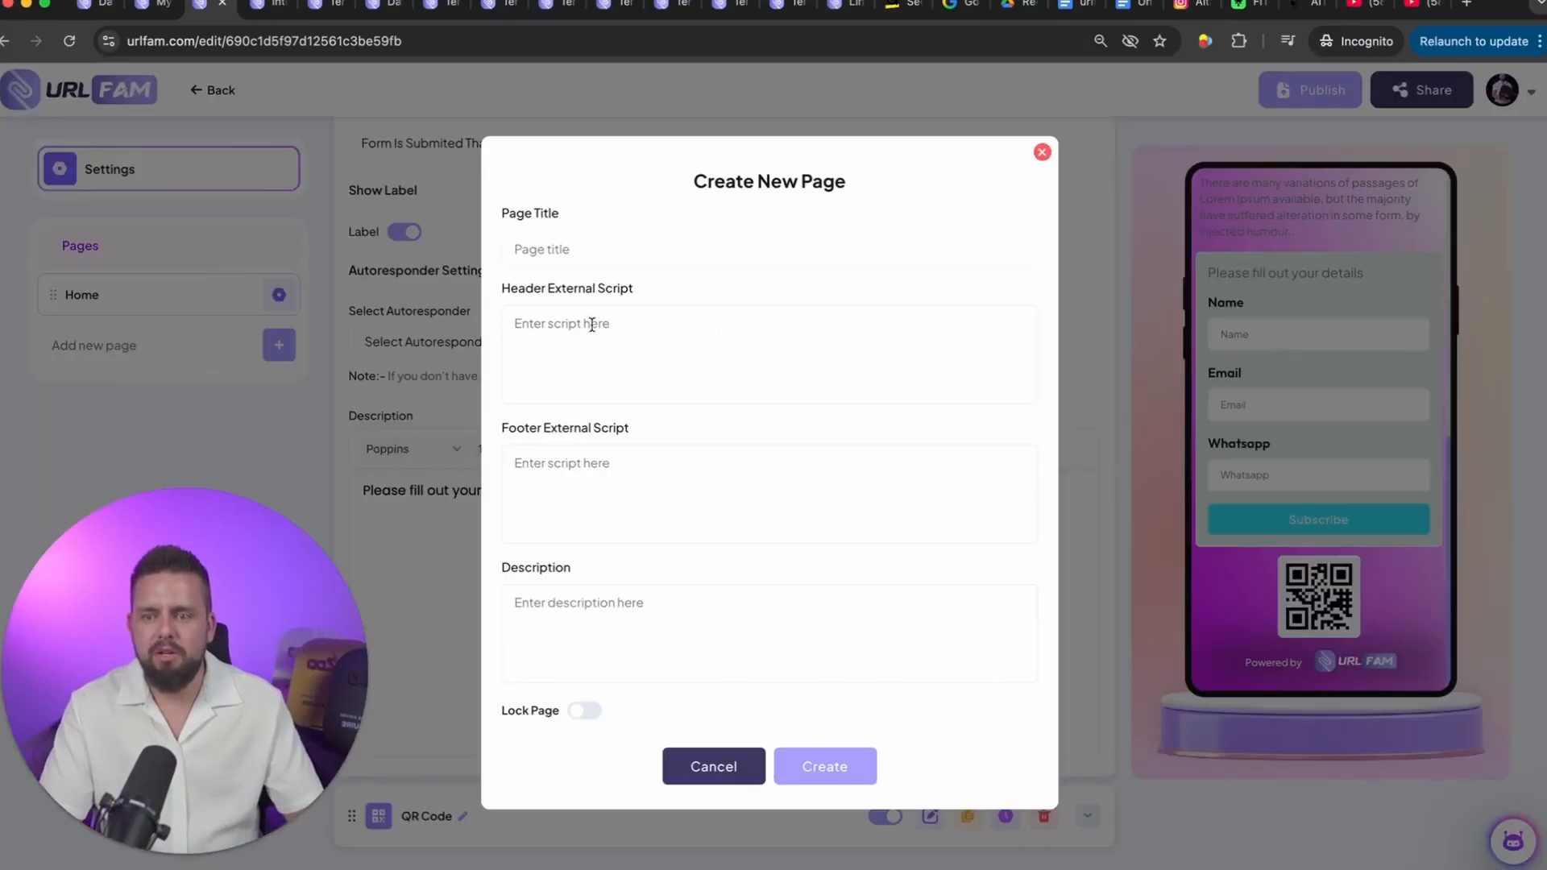
click(564, 249)
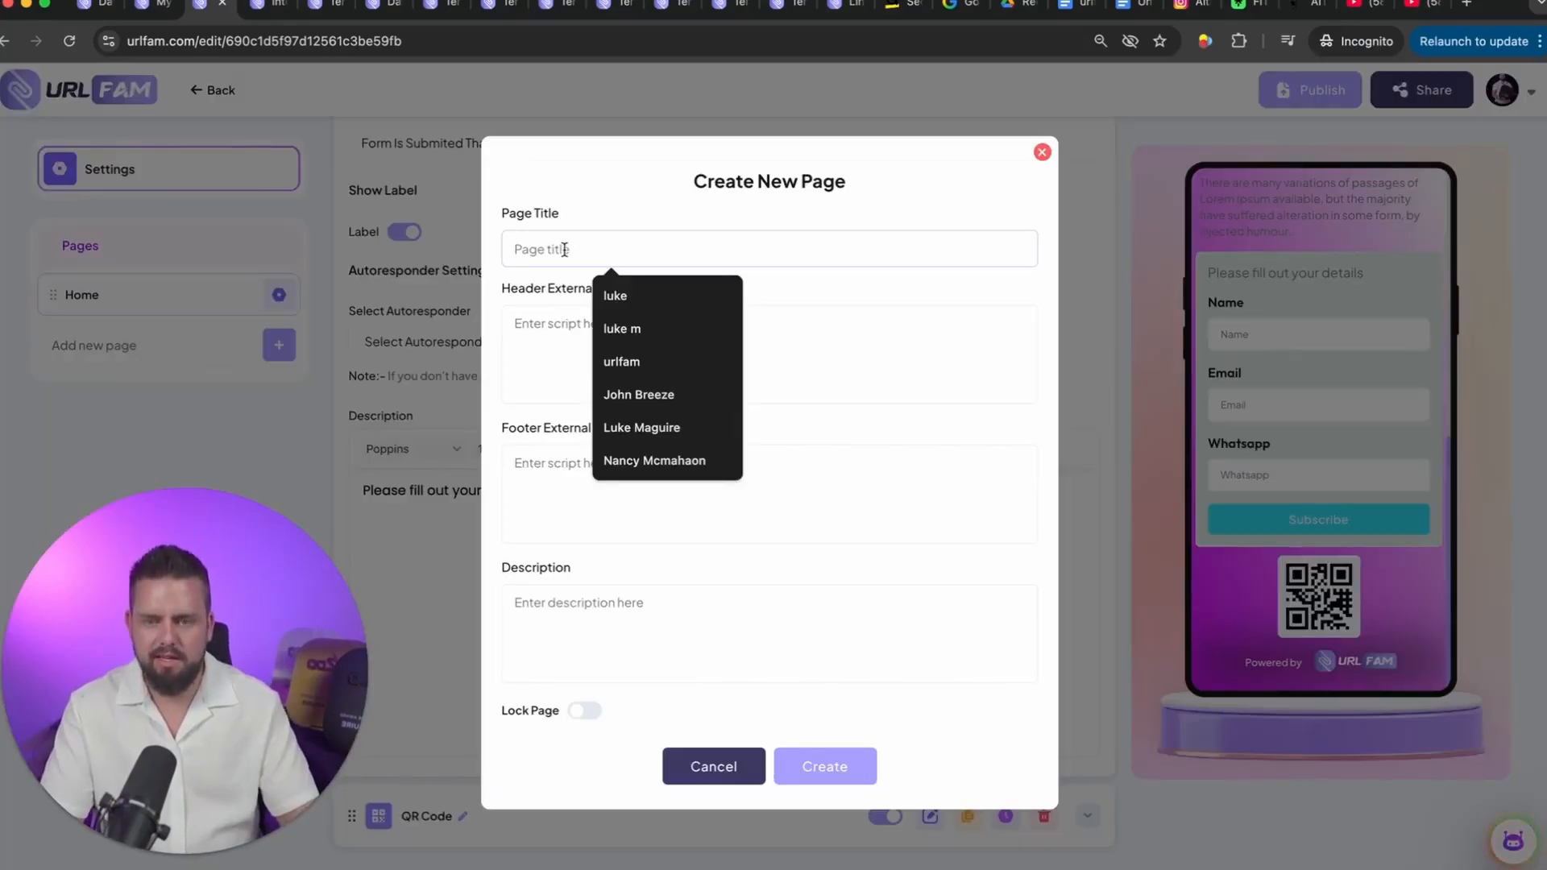
text(secret inner page)
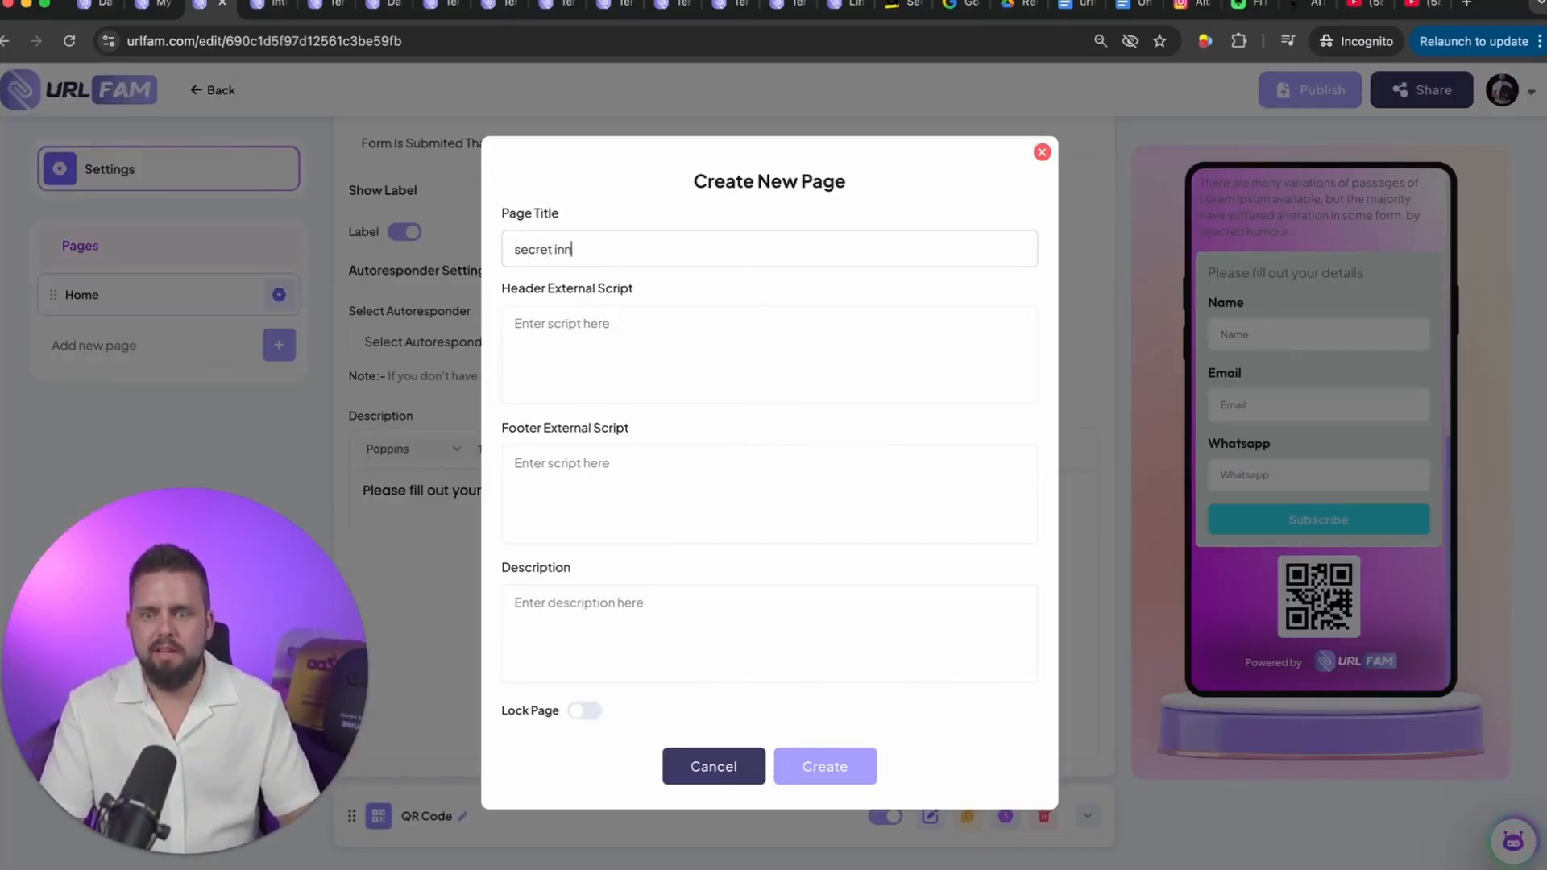
click(827, 767)
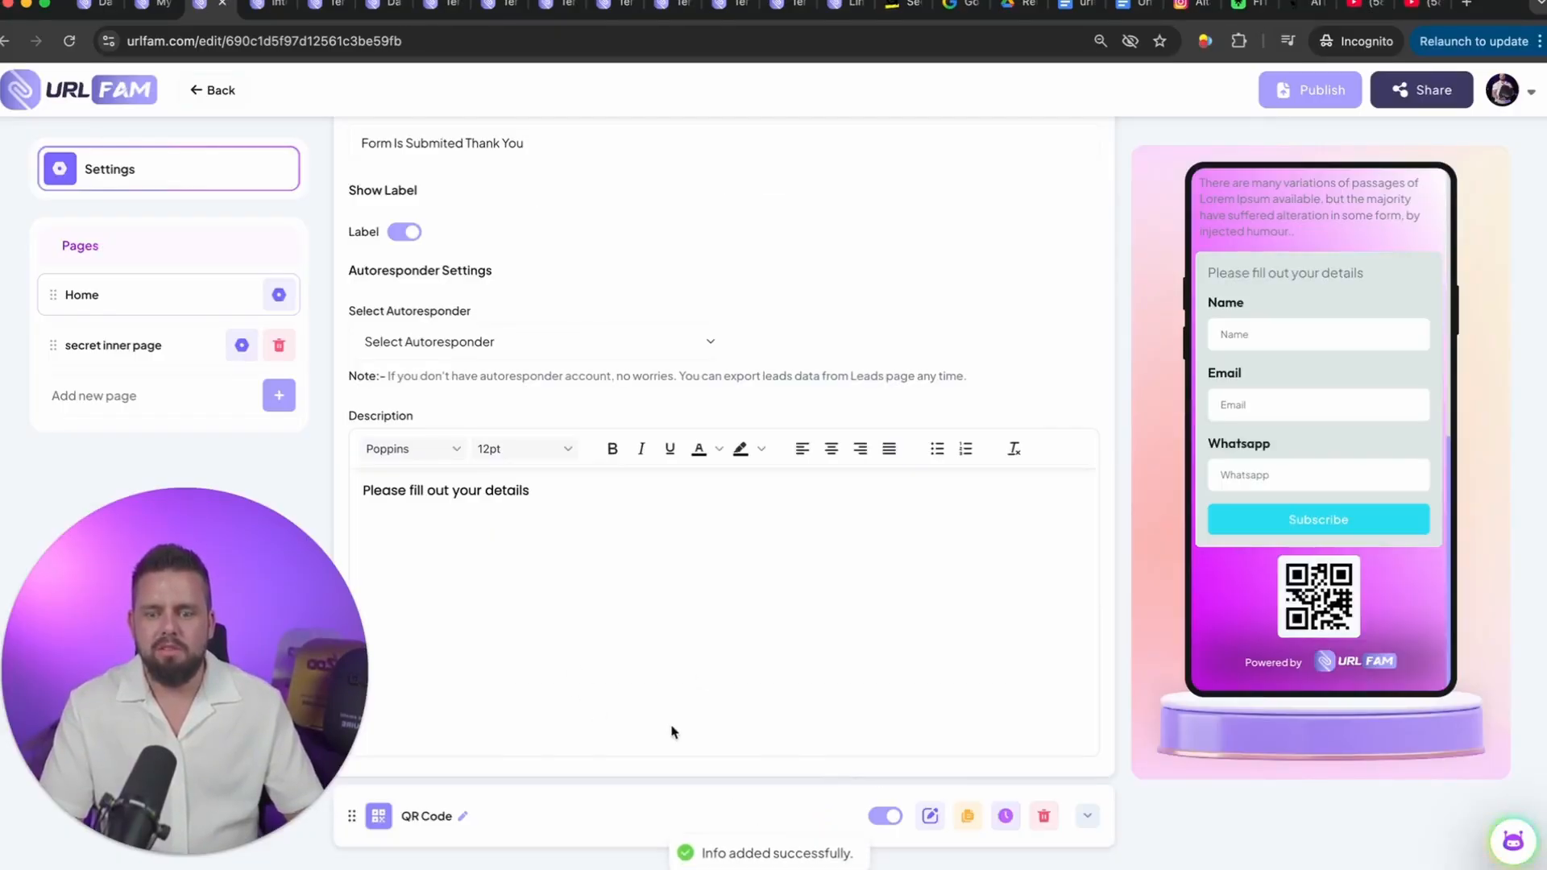
Step: Search the element library for "link" and add a Link element below the QR code on the Home page
scroll(606, 745, up, 15)
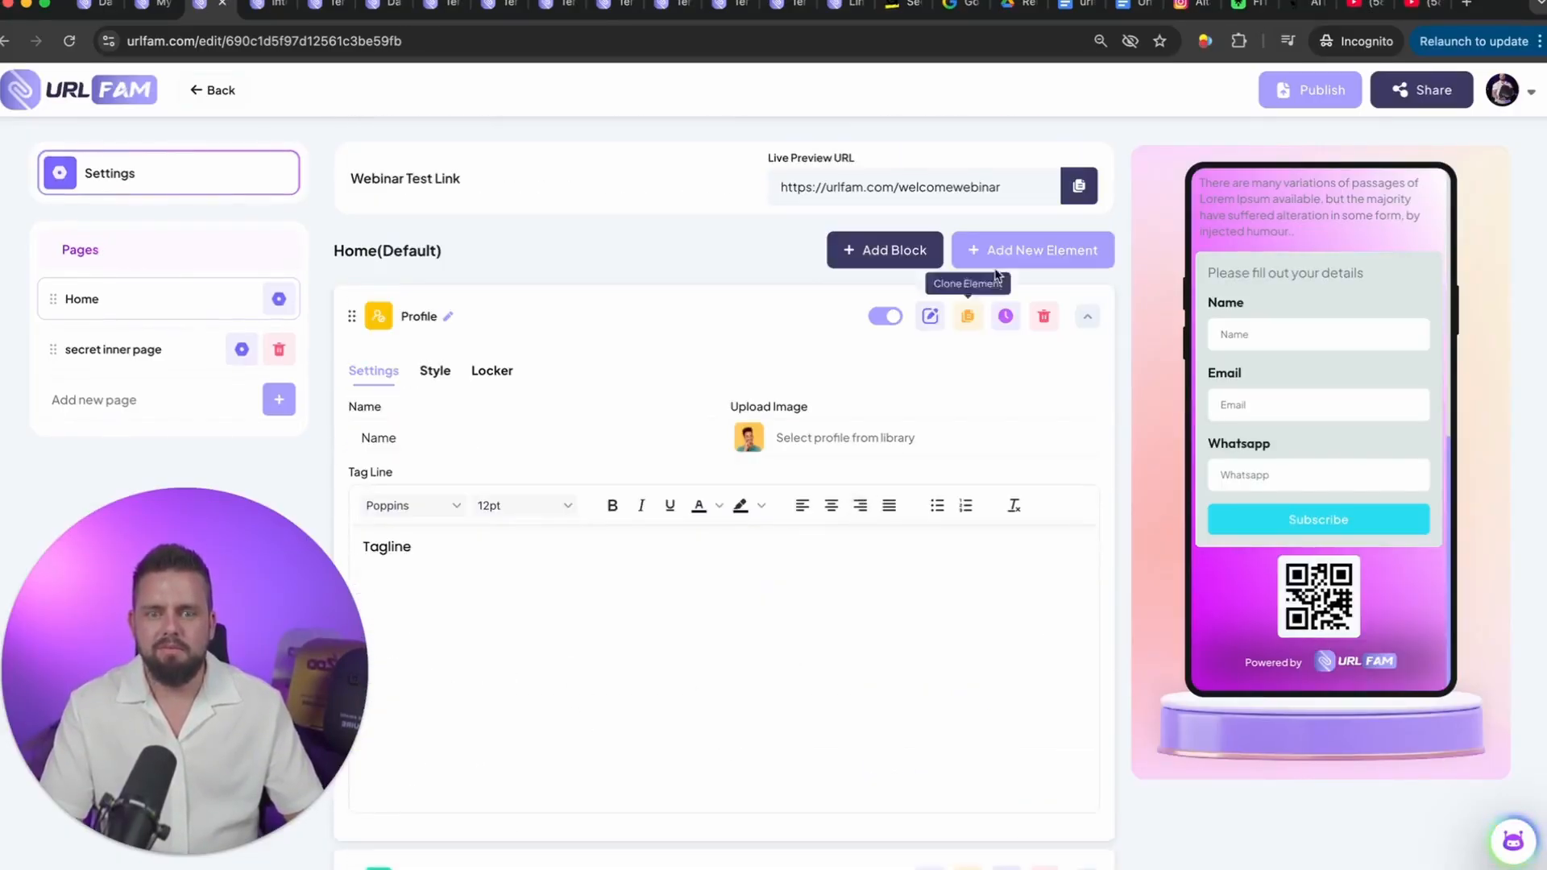
click(1028, 248)
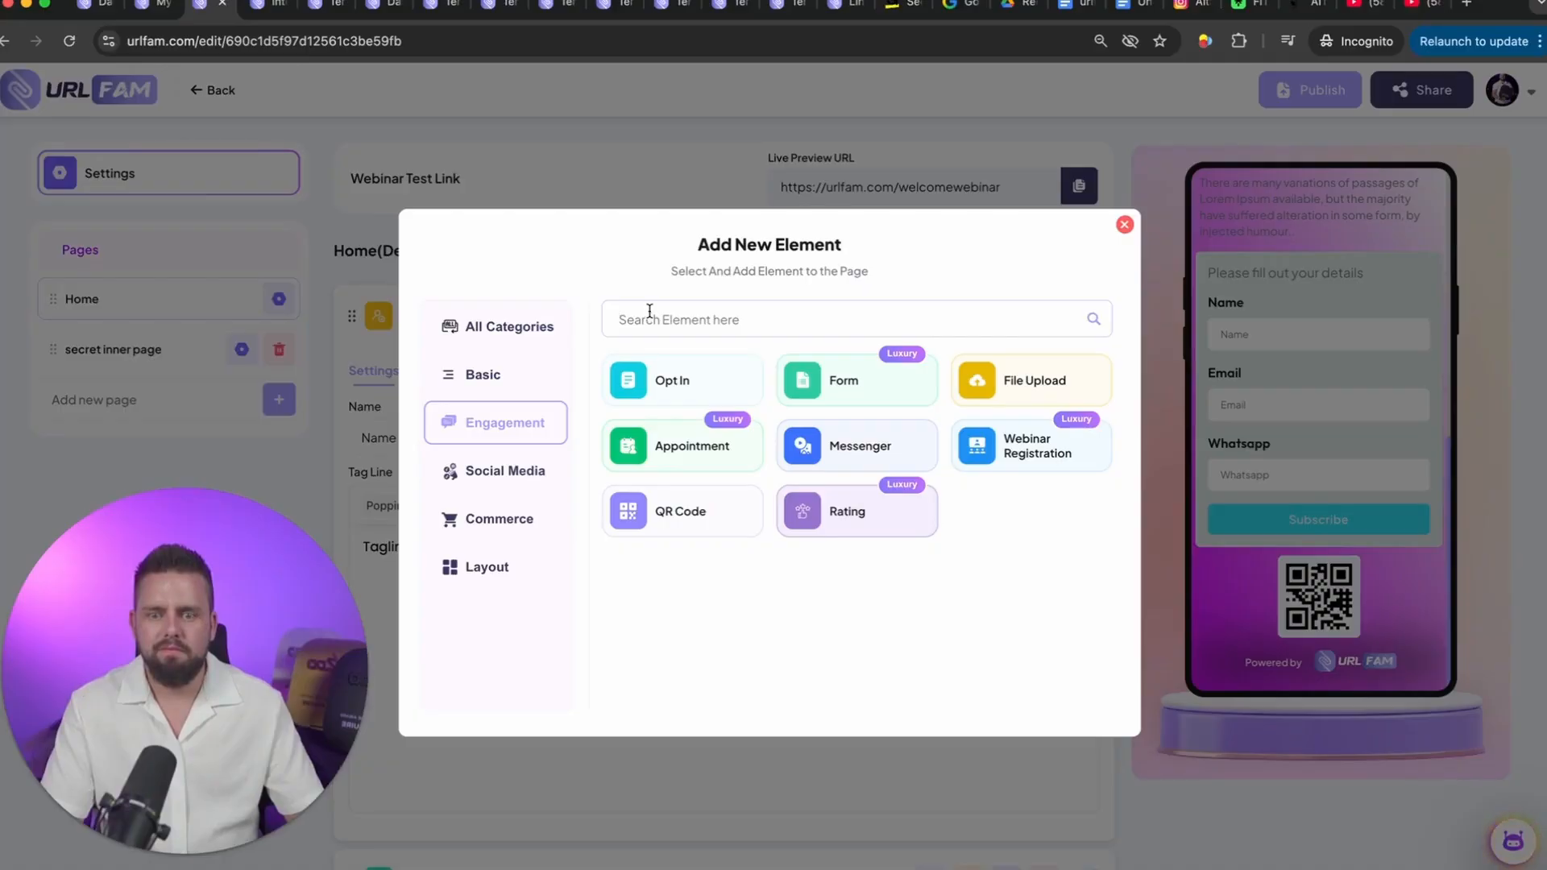
text(link)
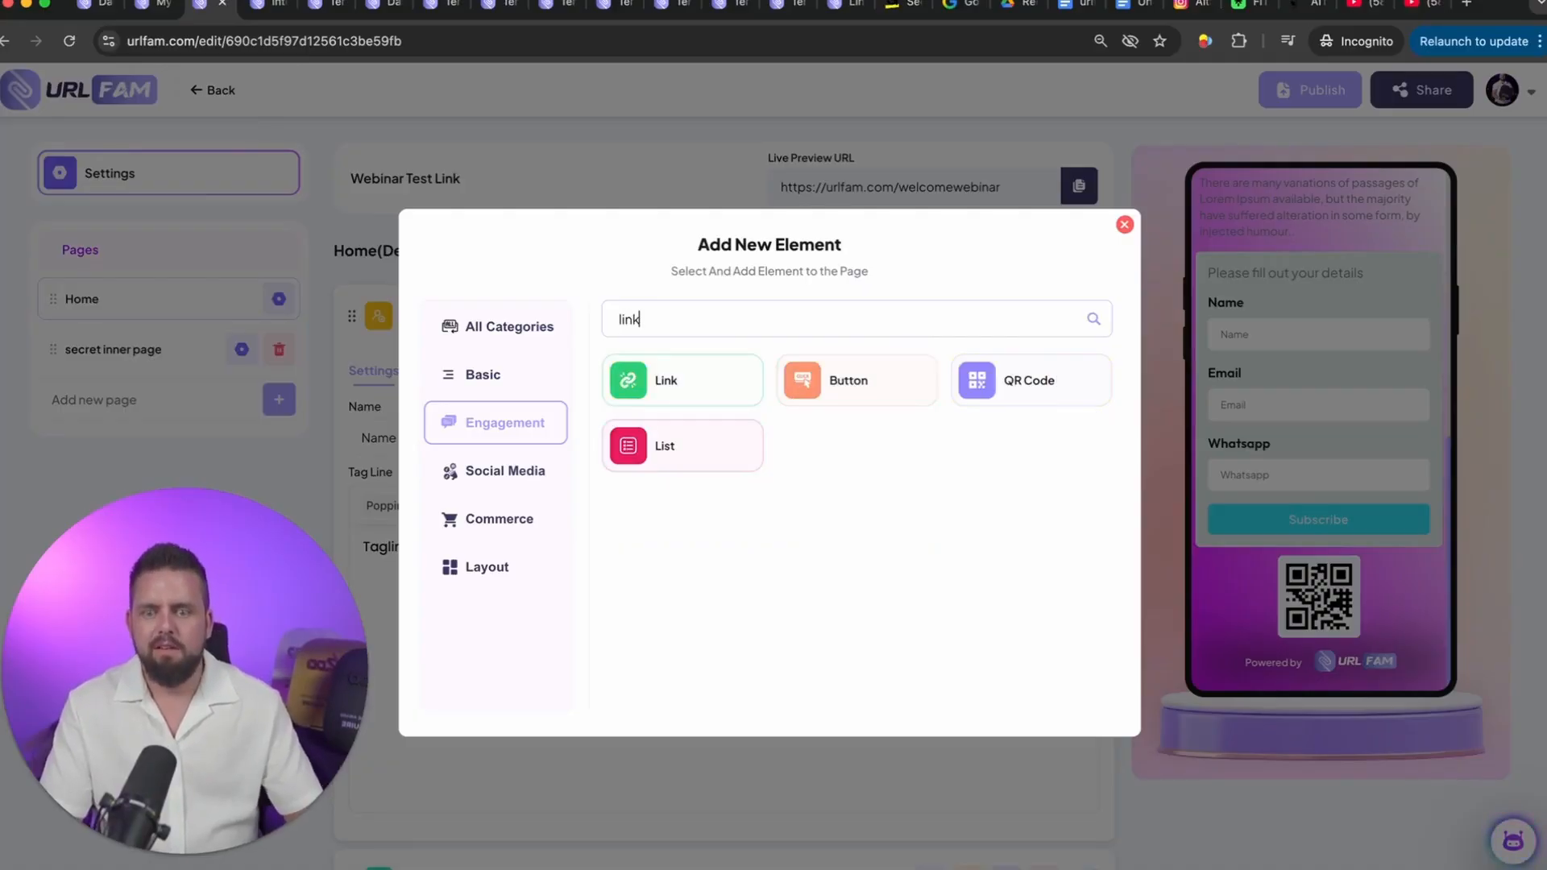
click(645, 370)
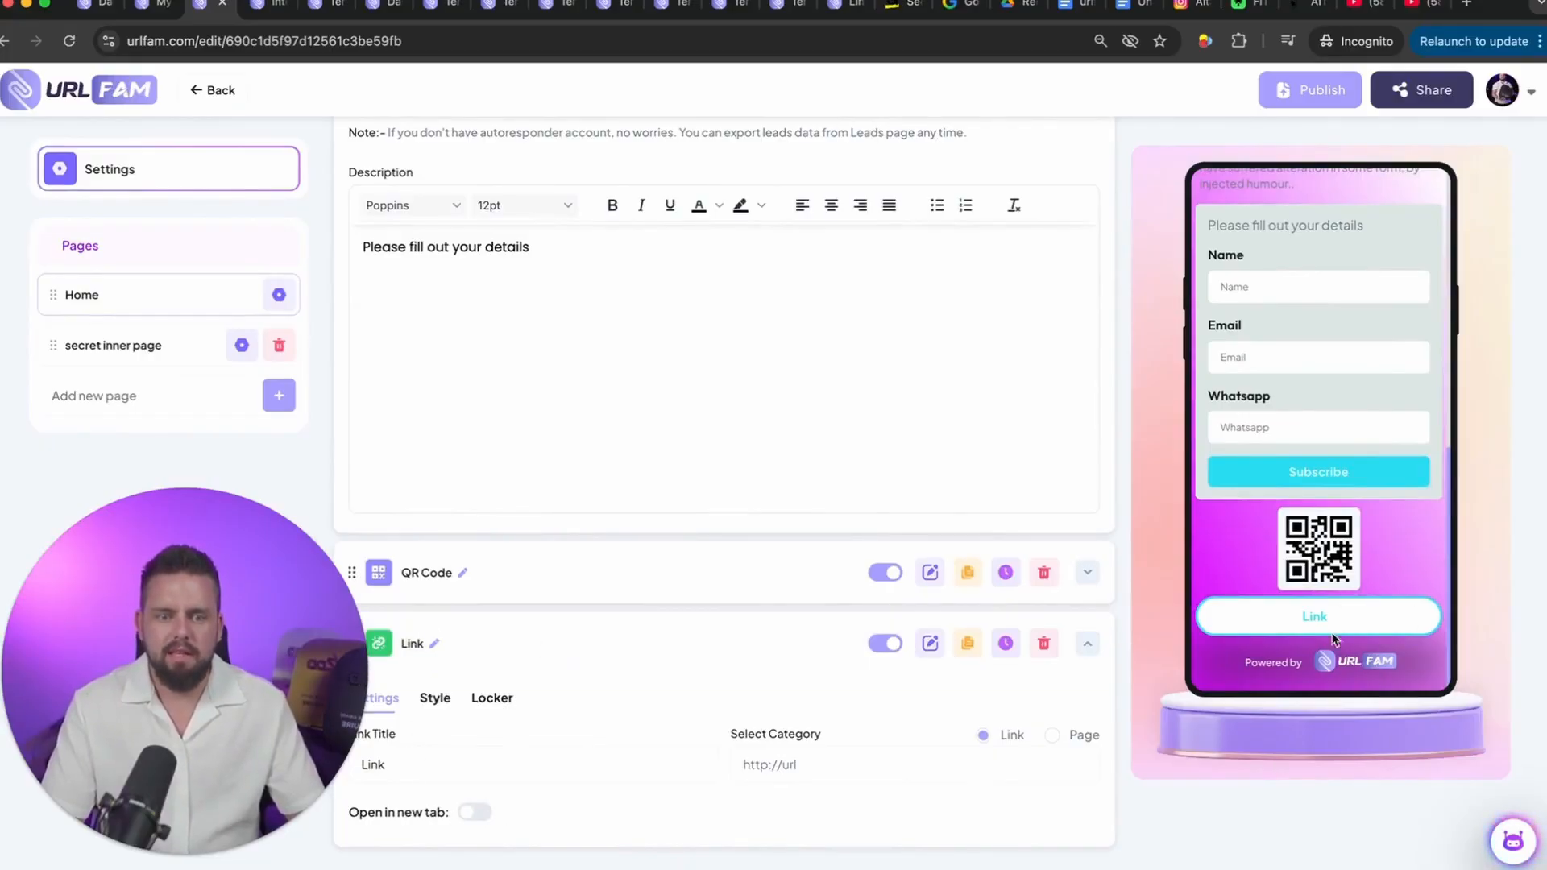
Step: Title the link "access secret 10 step pdf" and set its destination to the Secret-Inner-Page page
double_click(421, 764)
text(acc)
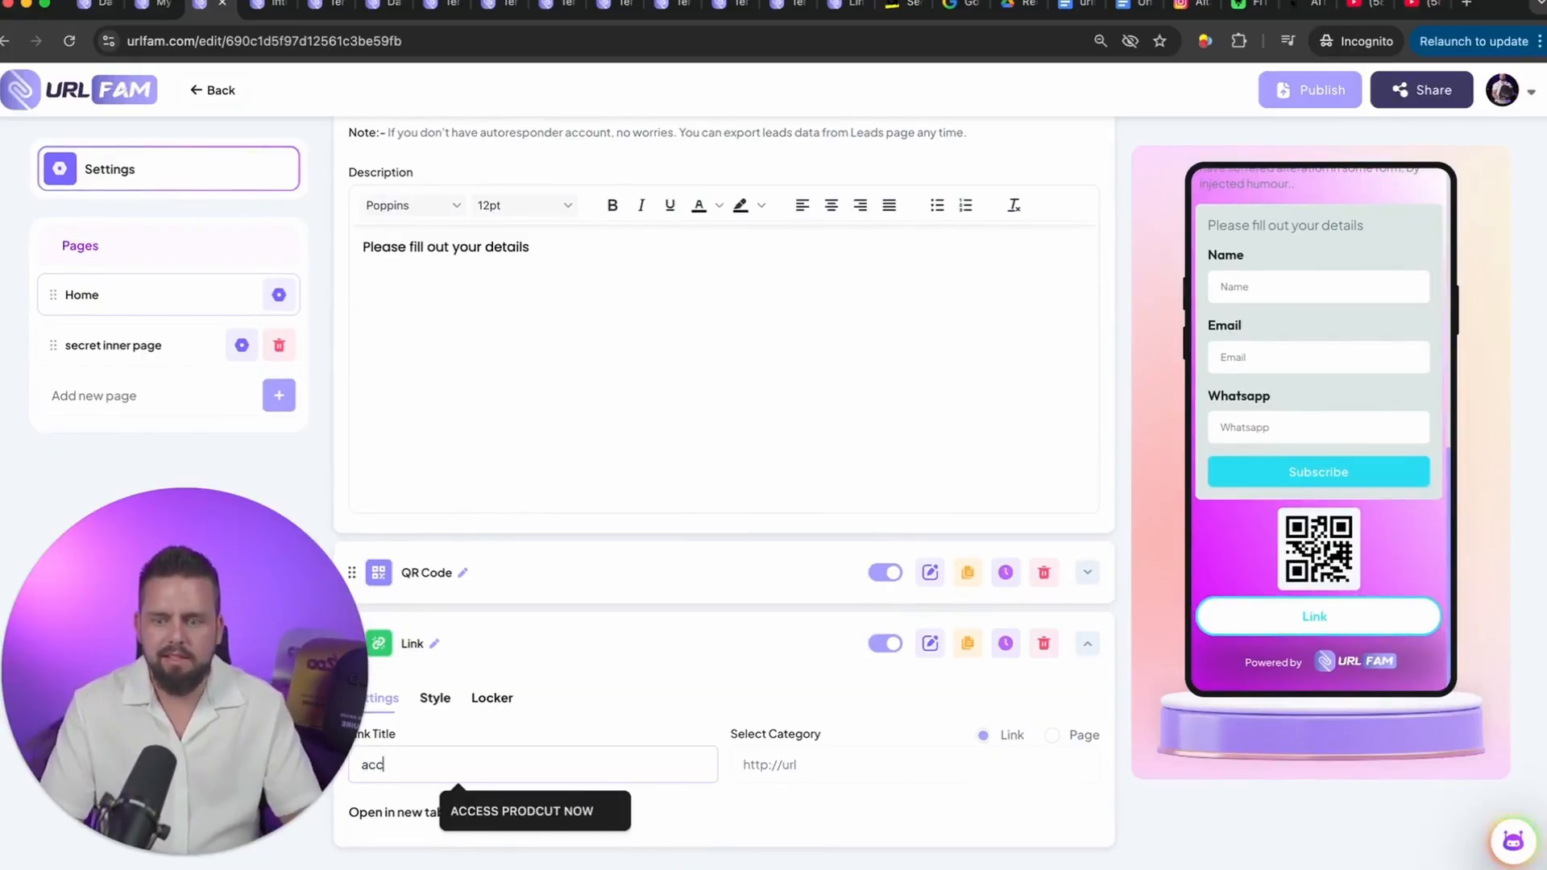
text(ess secret)
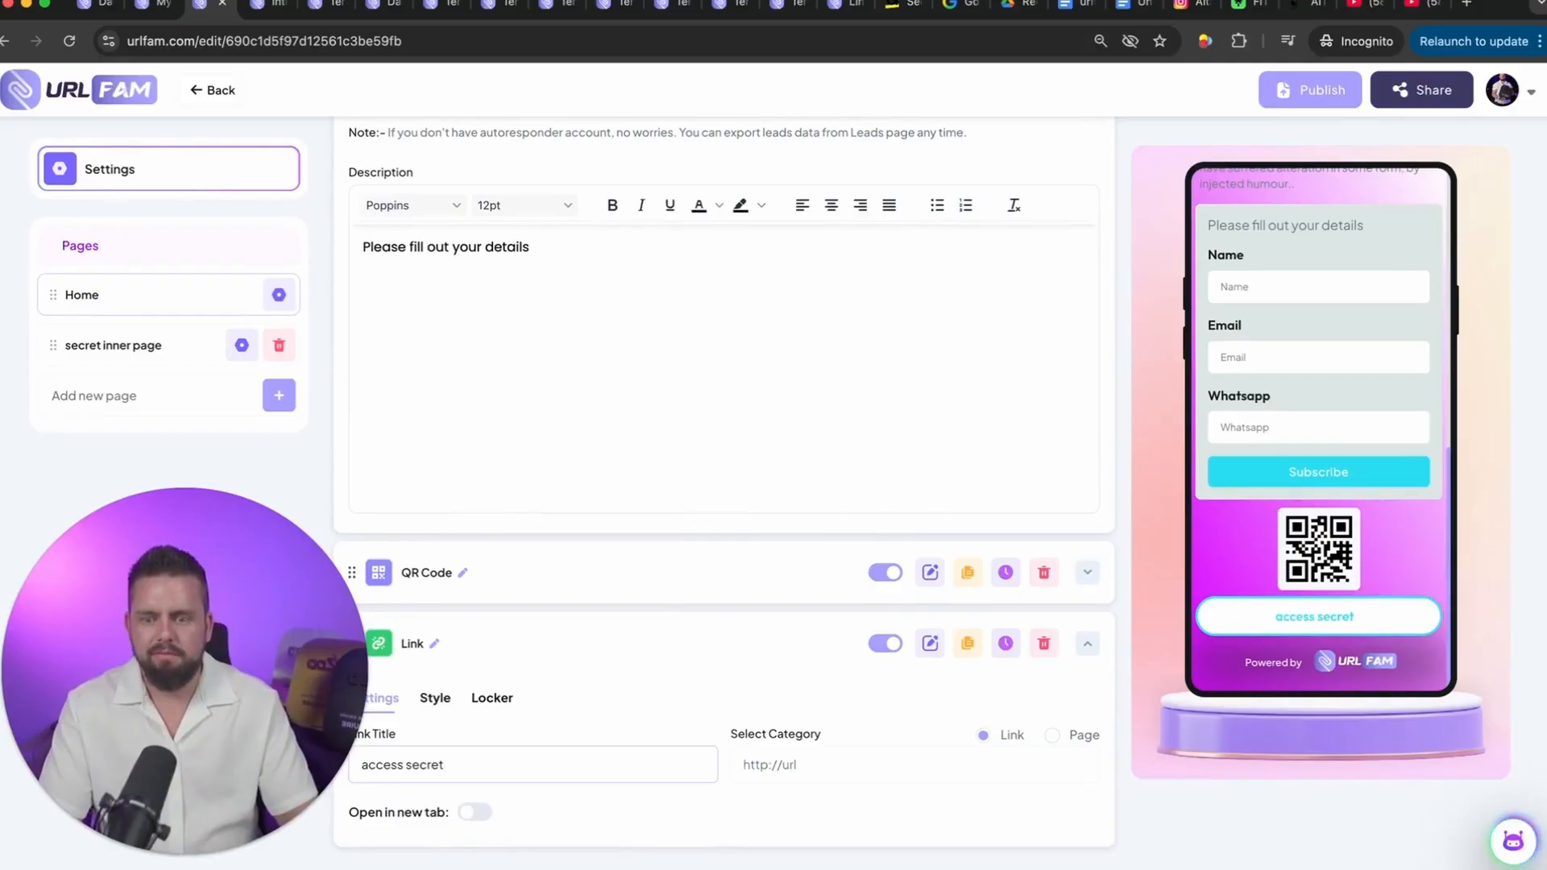
text( 10 s)
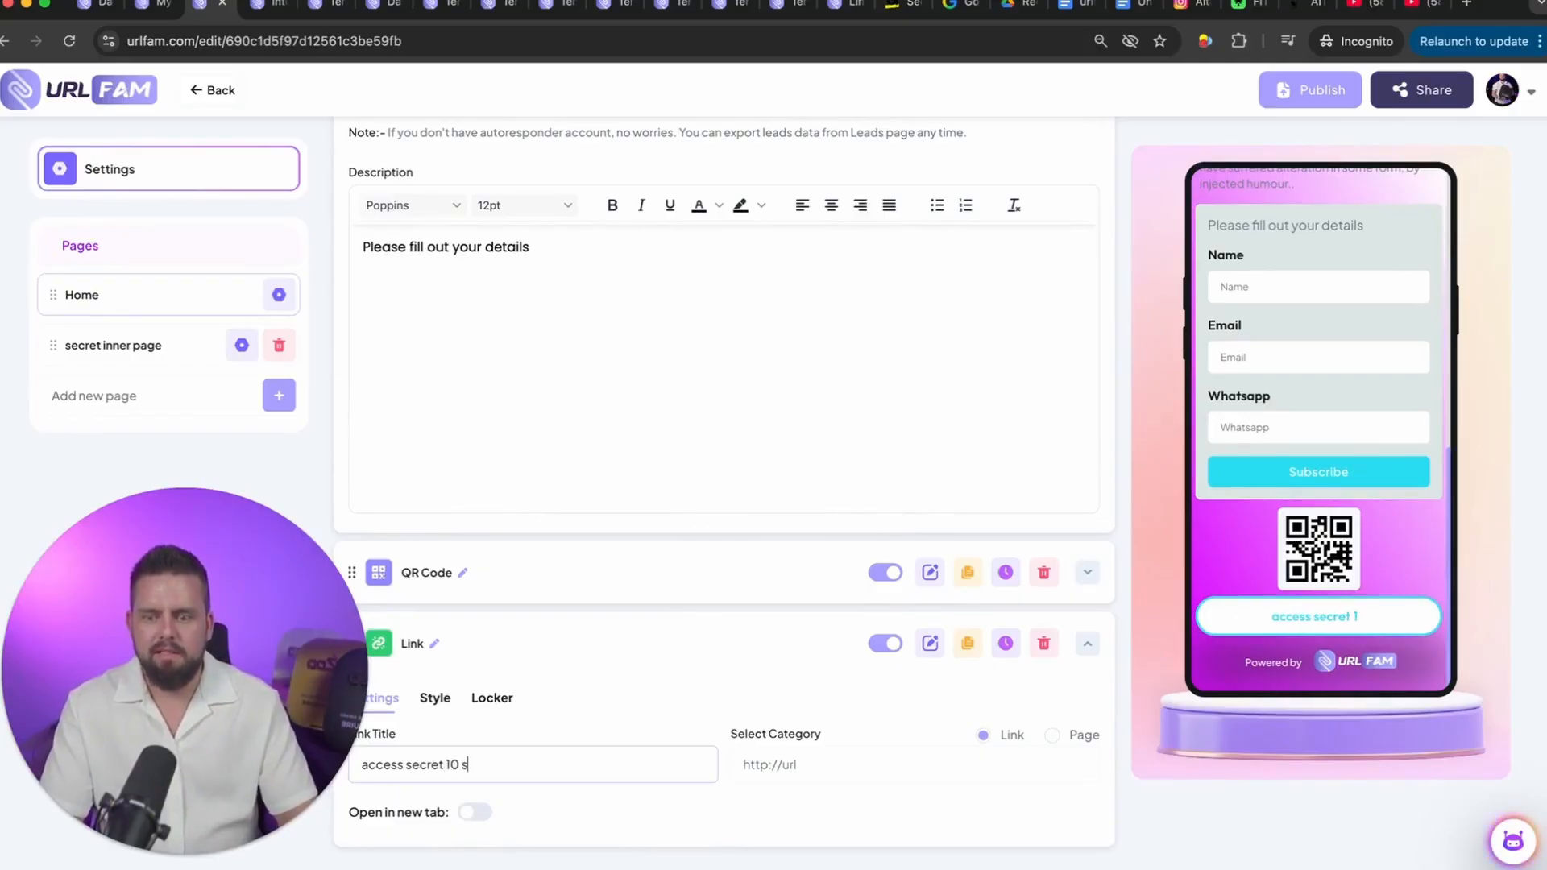
text(tep pdf)
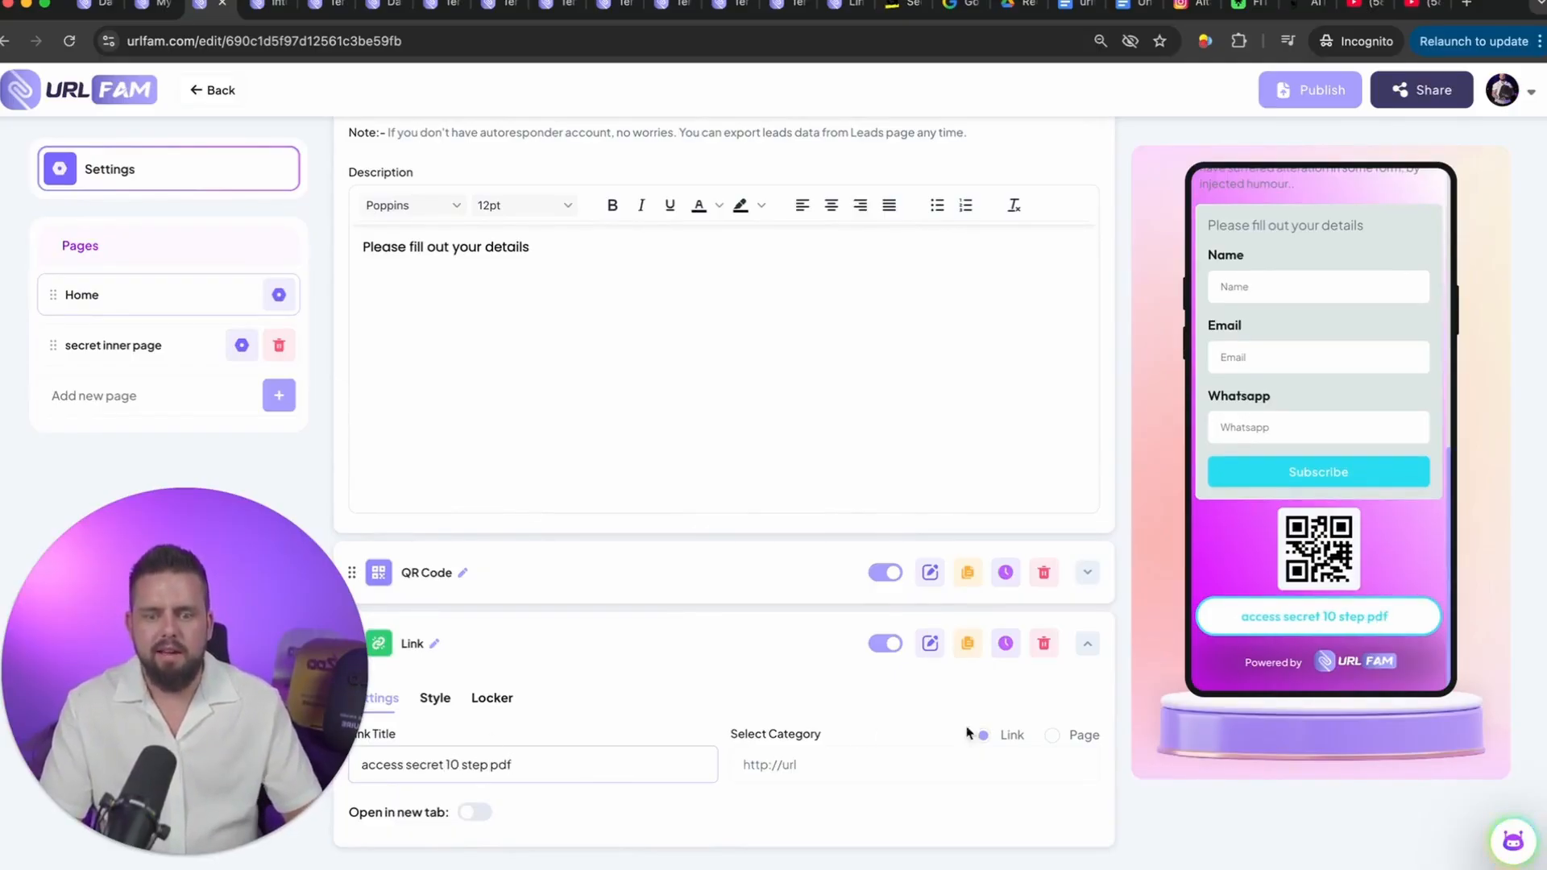
click(1053, 735)
click(909, 765)
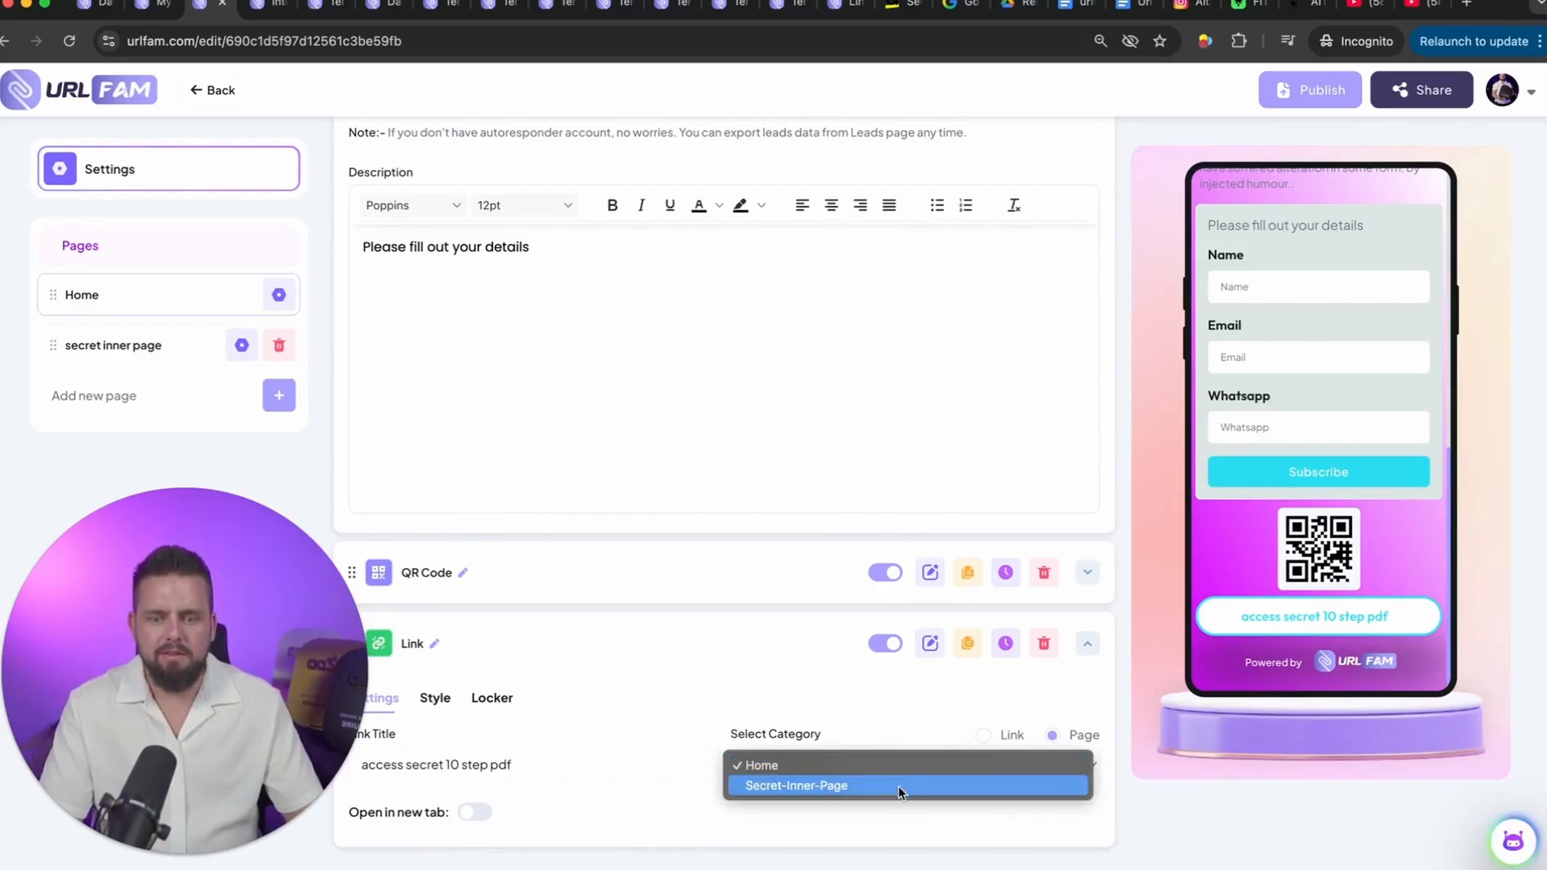
click(900, 786)
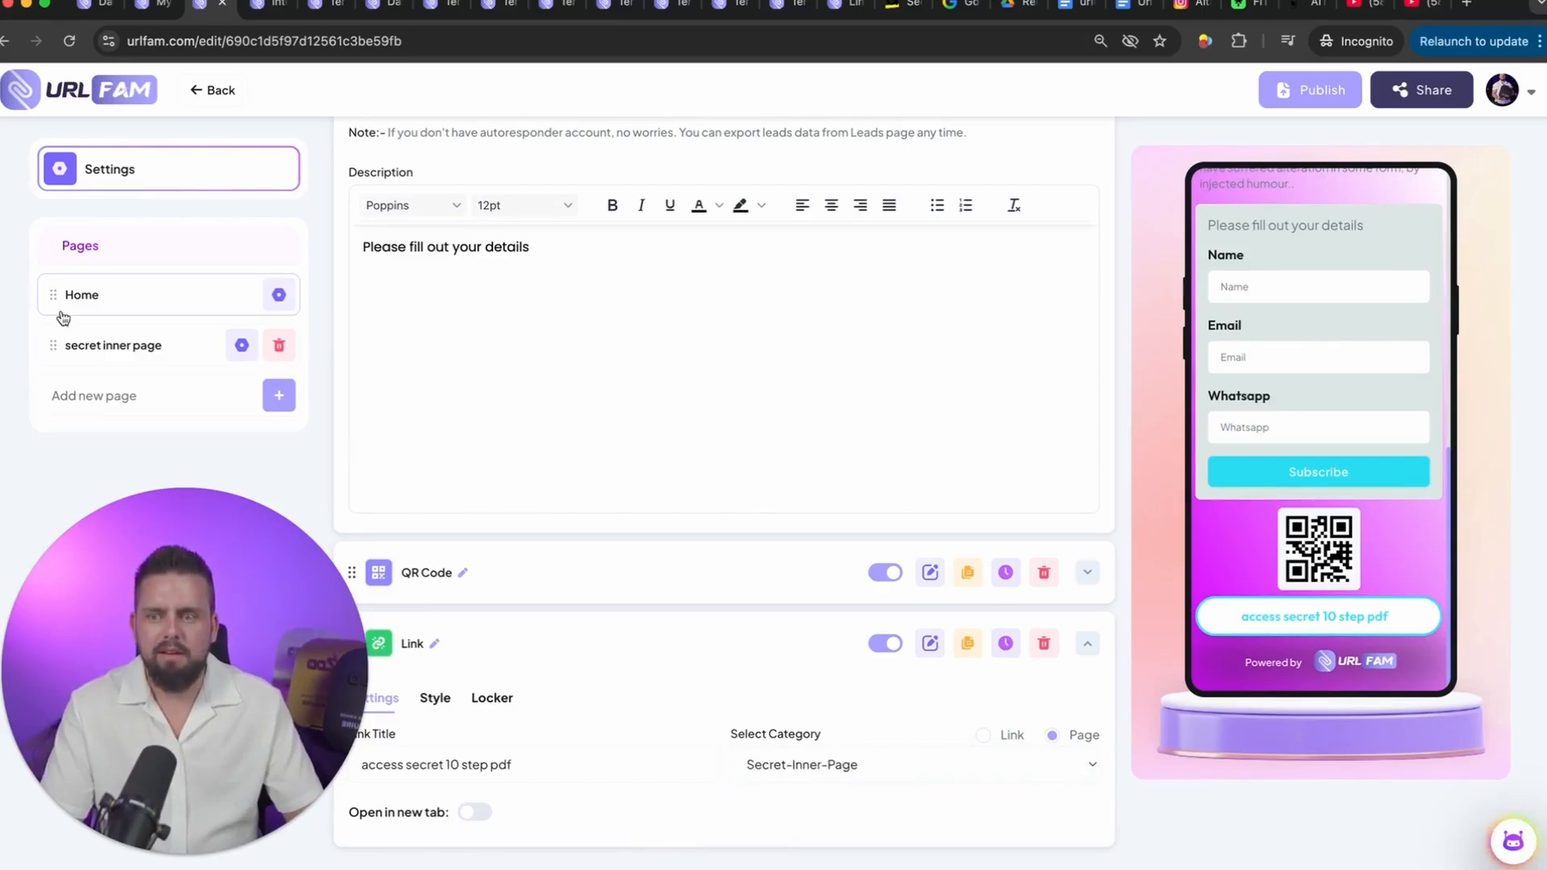
Step: Open the secret inner page, check the element library for what can be added, and close the library
click(113, 346)
click(992, 243)
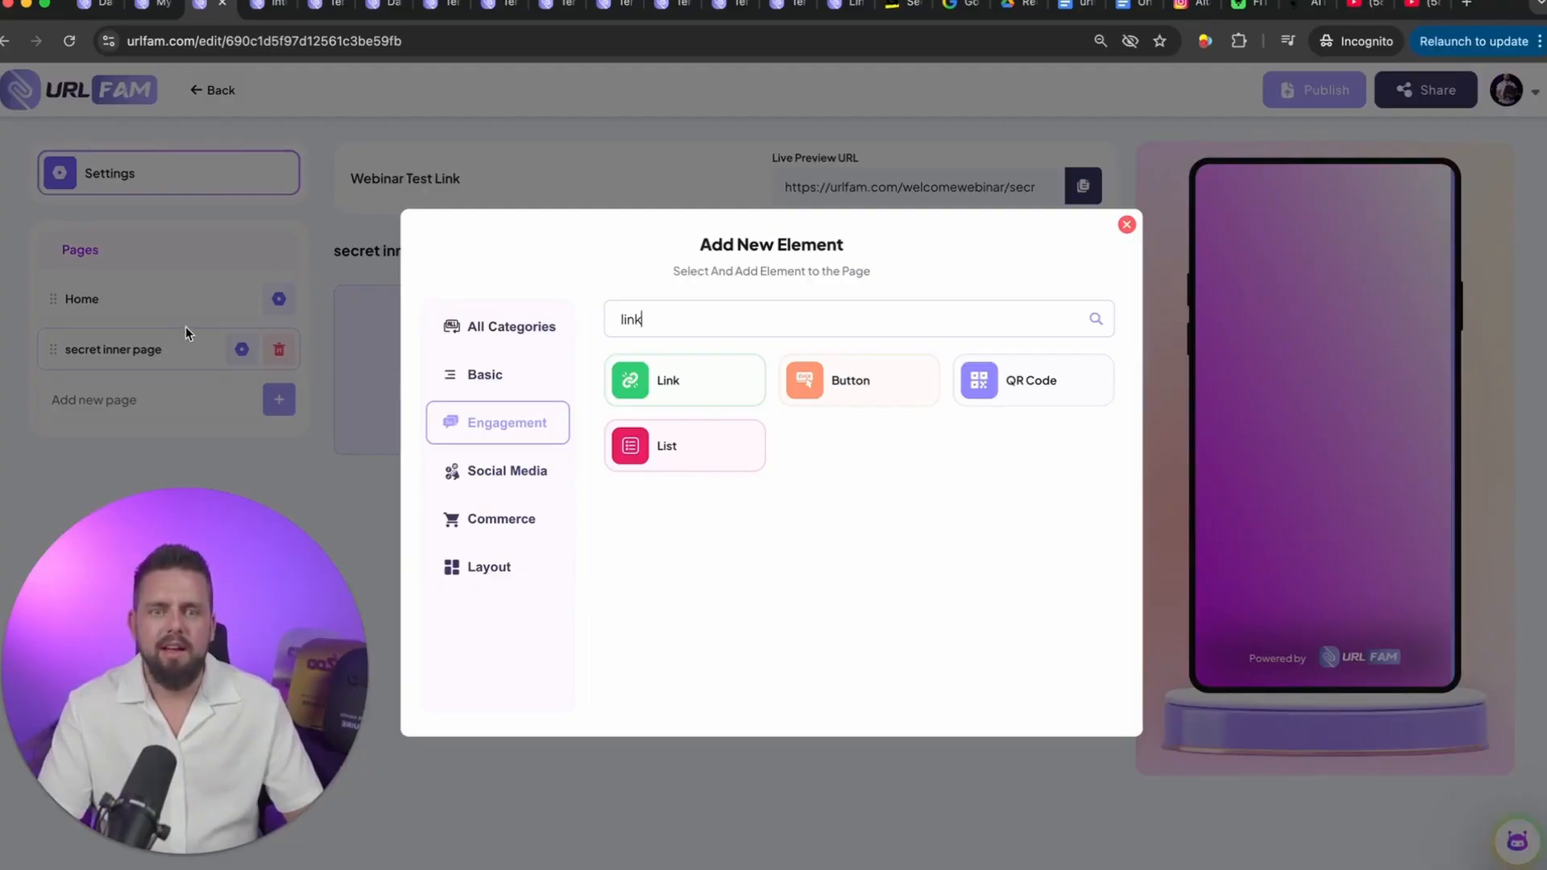
click(1127, 226)
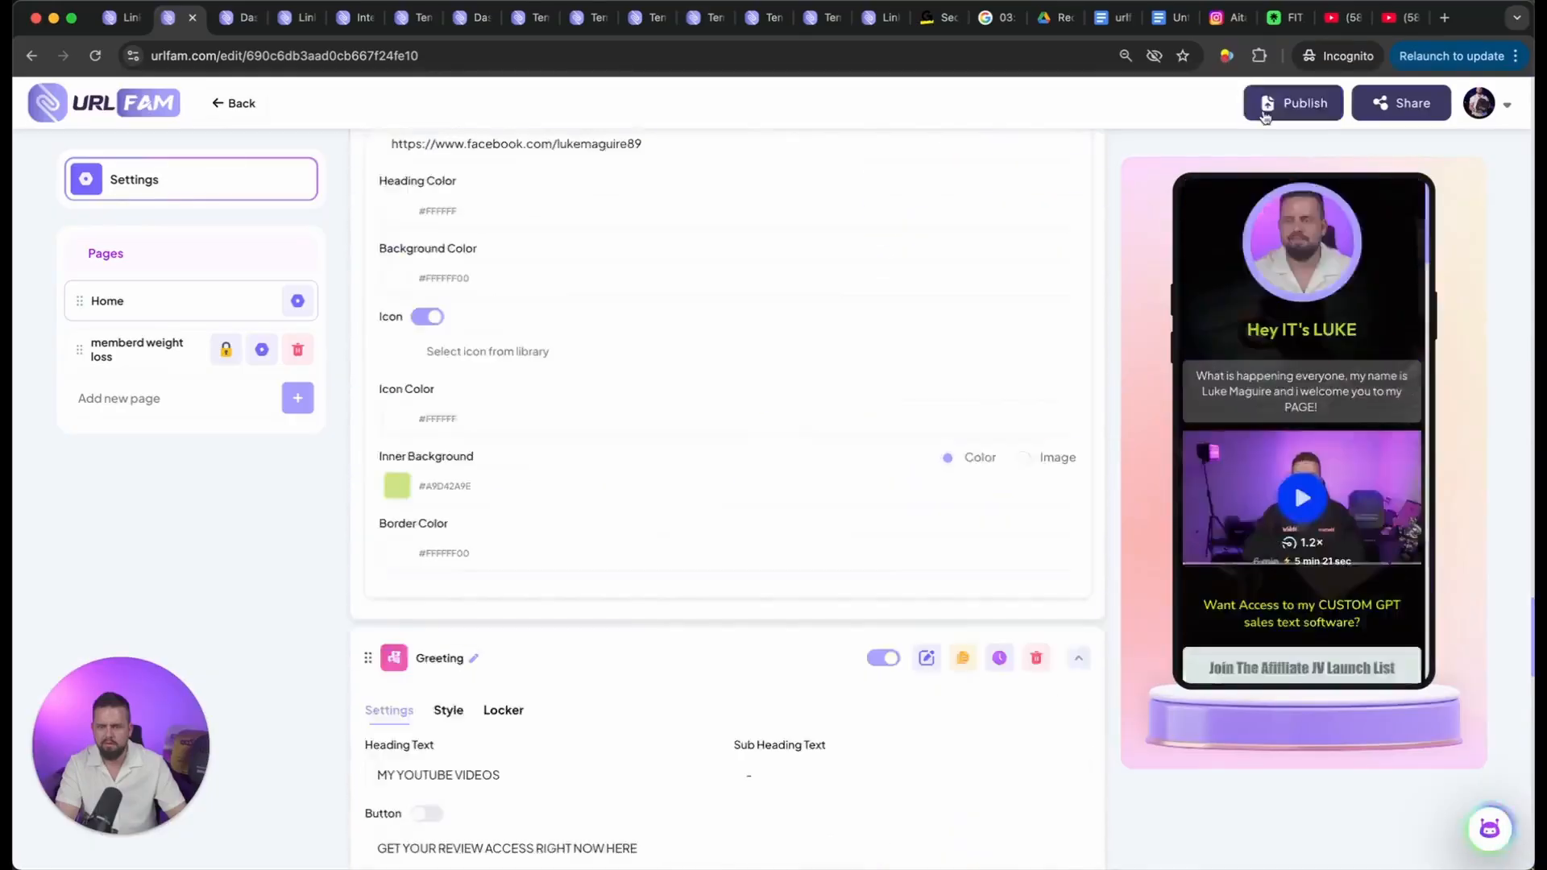
Step: Publish the Finaldemo page and switch to the open Google tab
click(1266, 113)
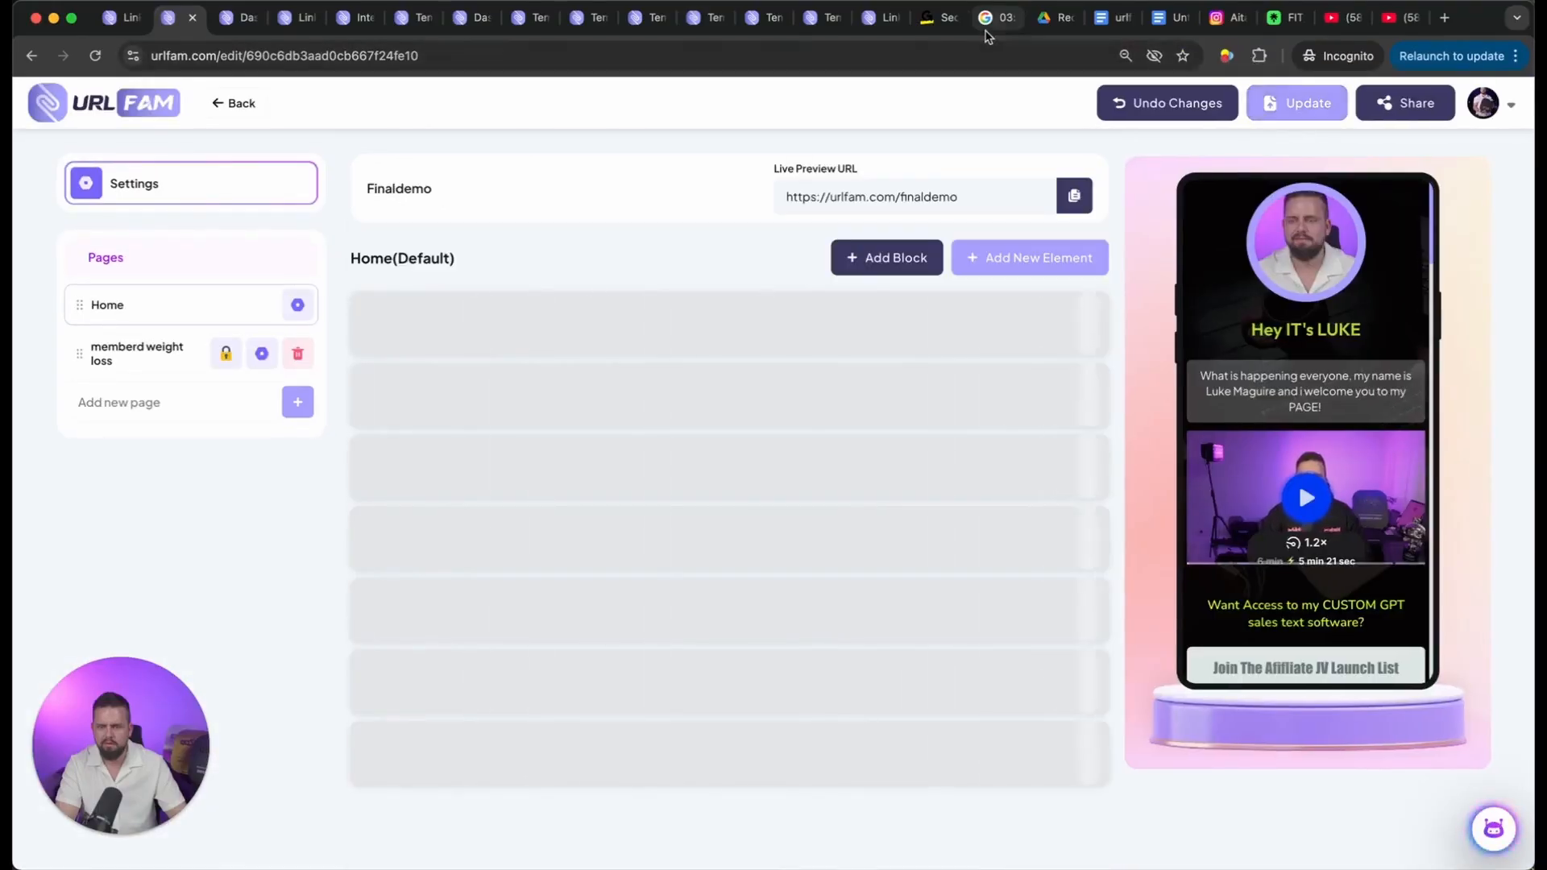
click(992, 18)
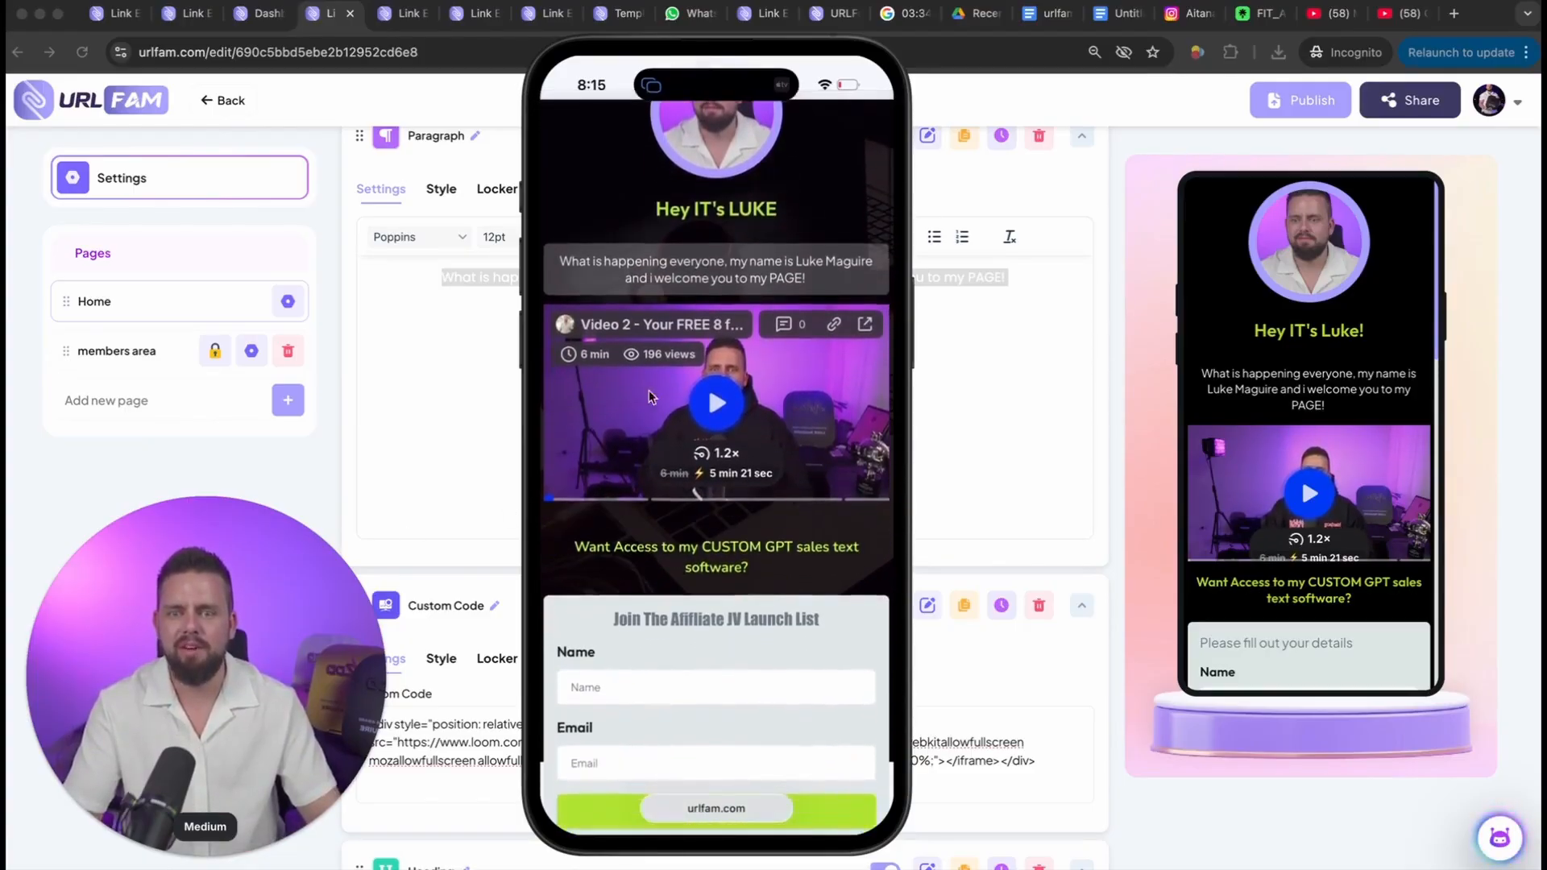
Step: Fill in the JV launch list opt-in form on the phone page with a test name and email address and submit it
scroll(706, 357, down, 4)
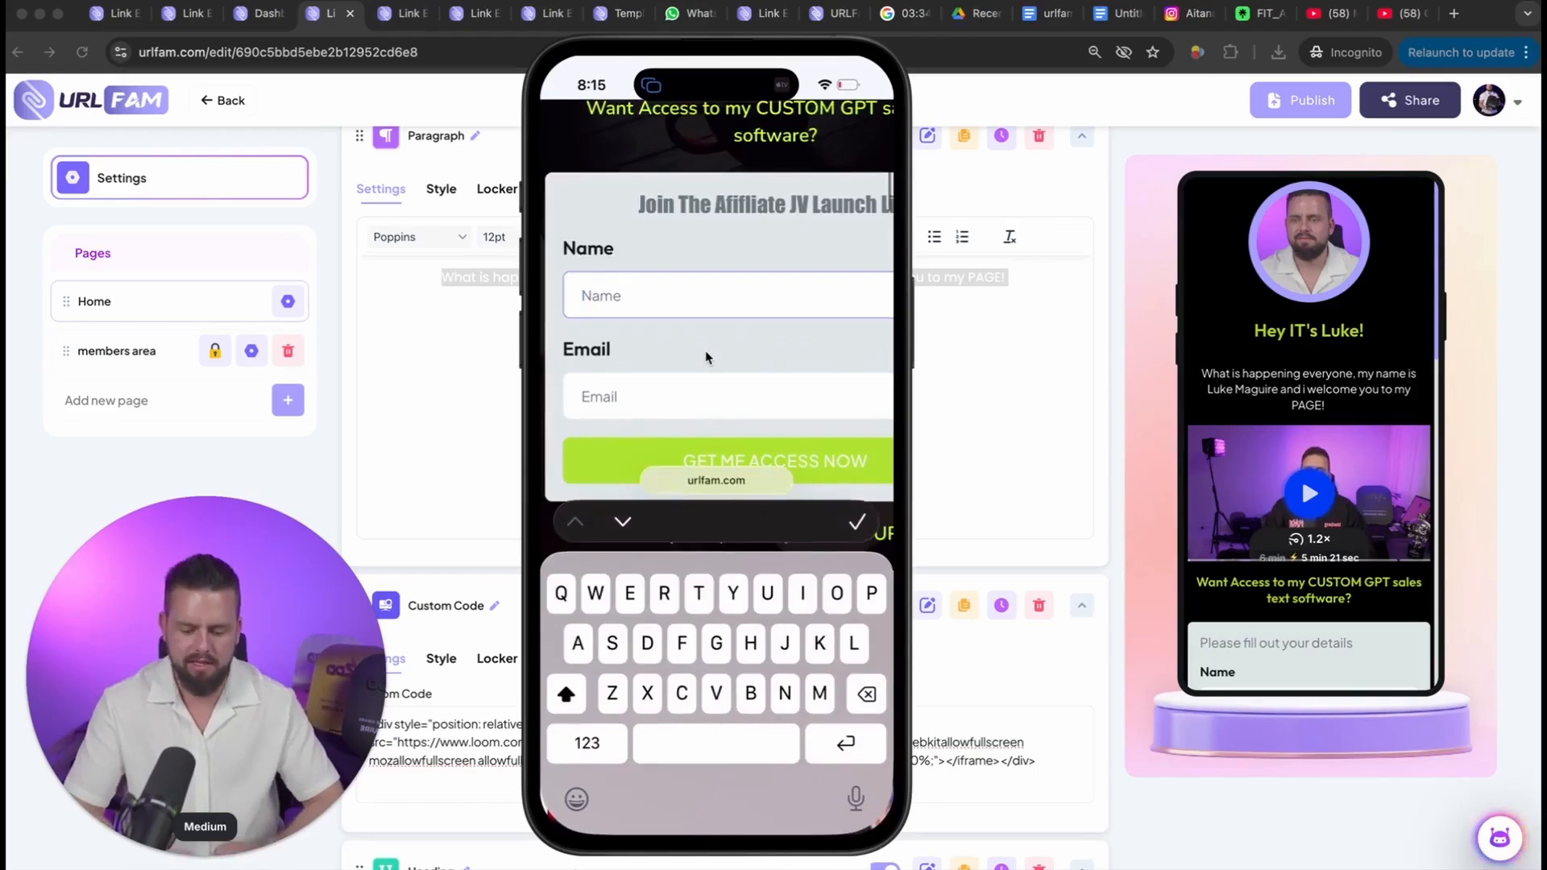
text(Testedsmol)
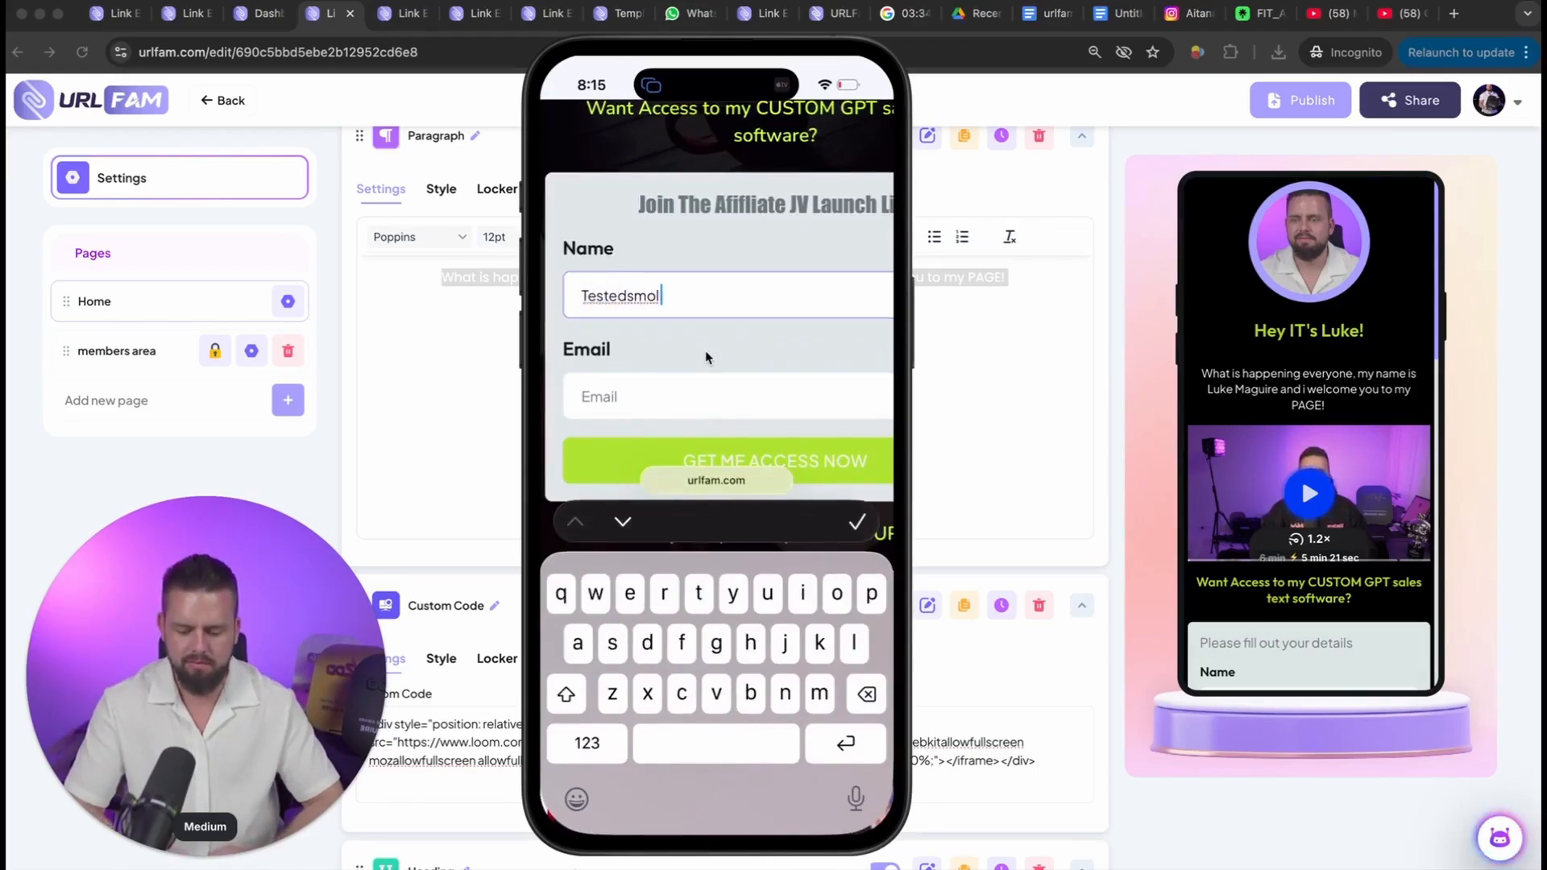
text(Tesrex)
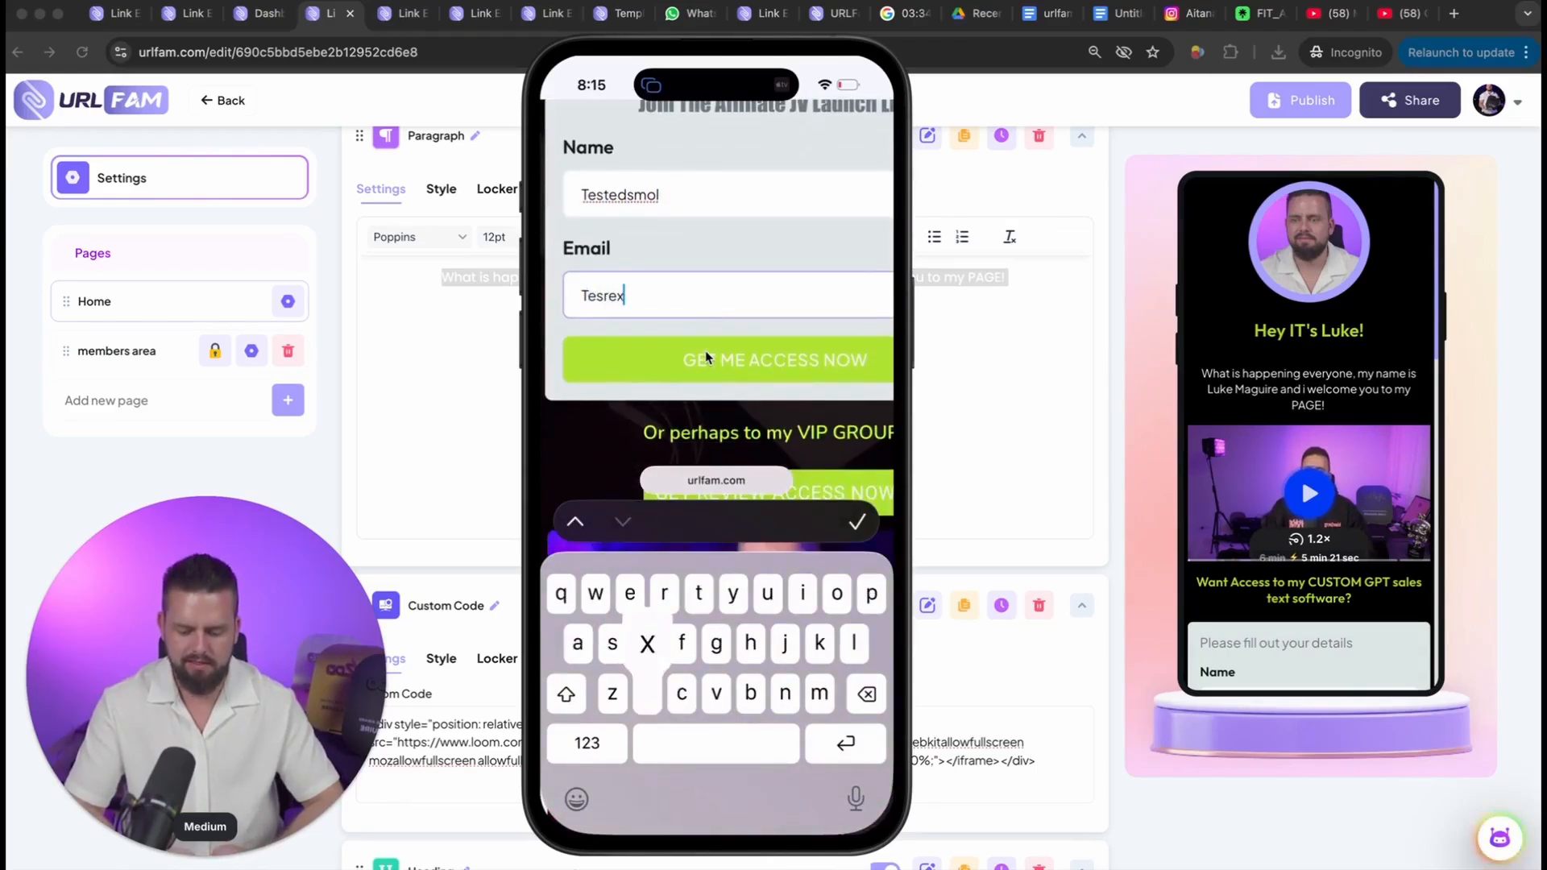
text(smple2k)
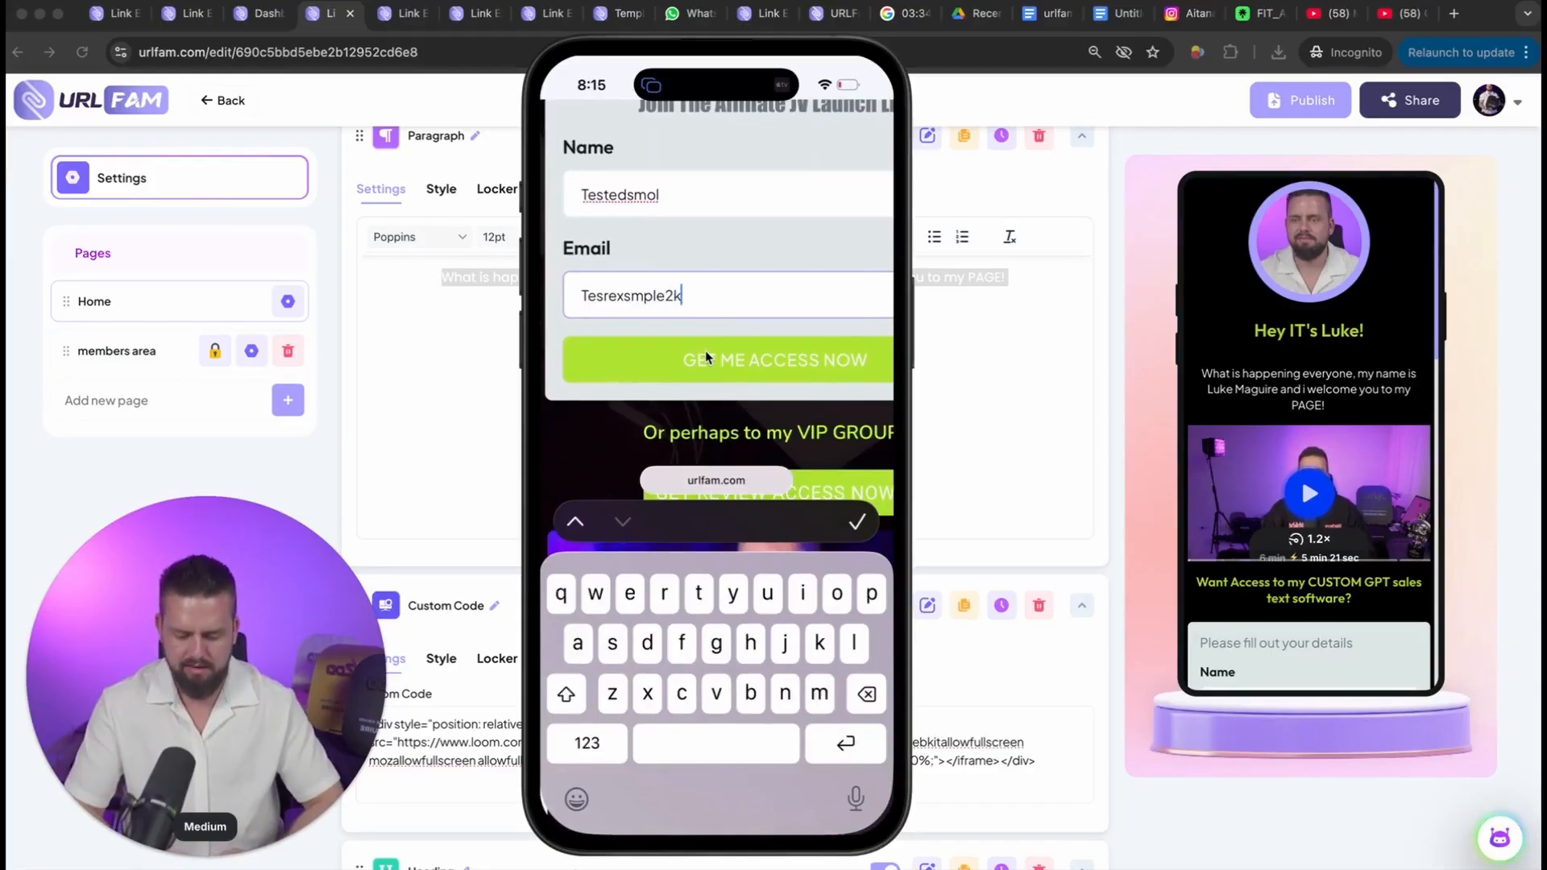
key(BackSpace)
text(@ex)
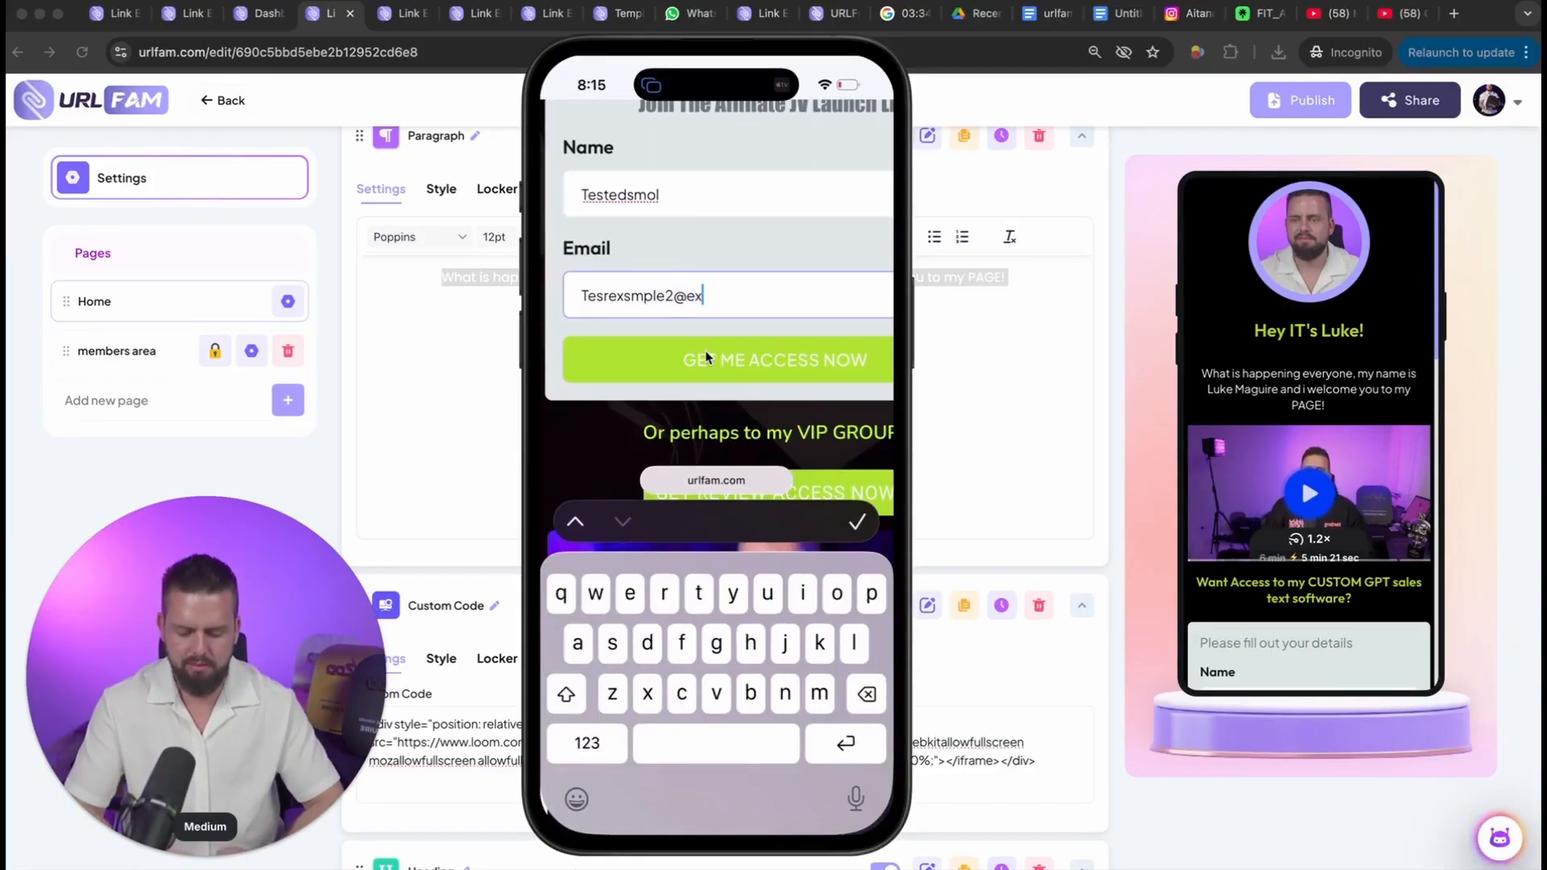
text(ample..)
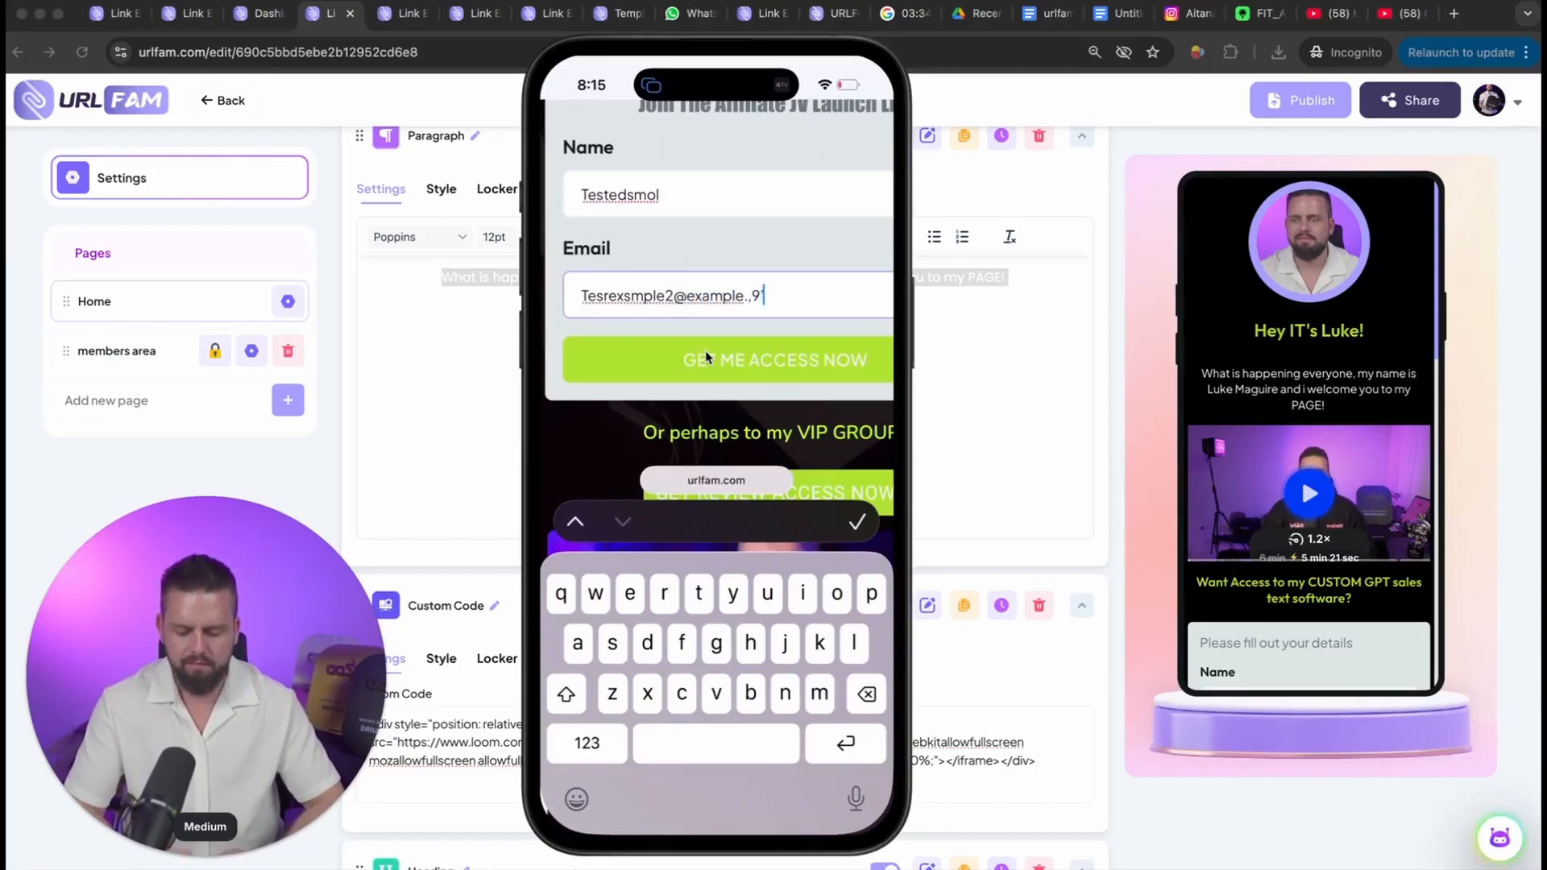
text(com)
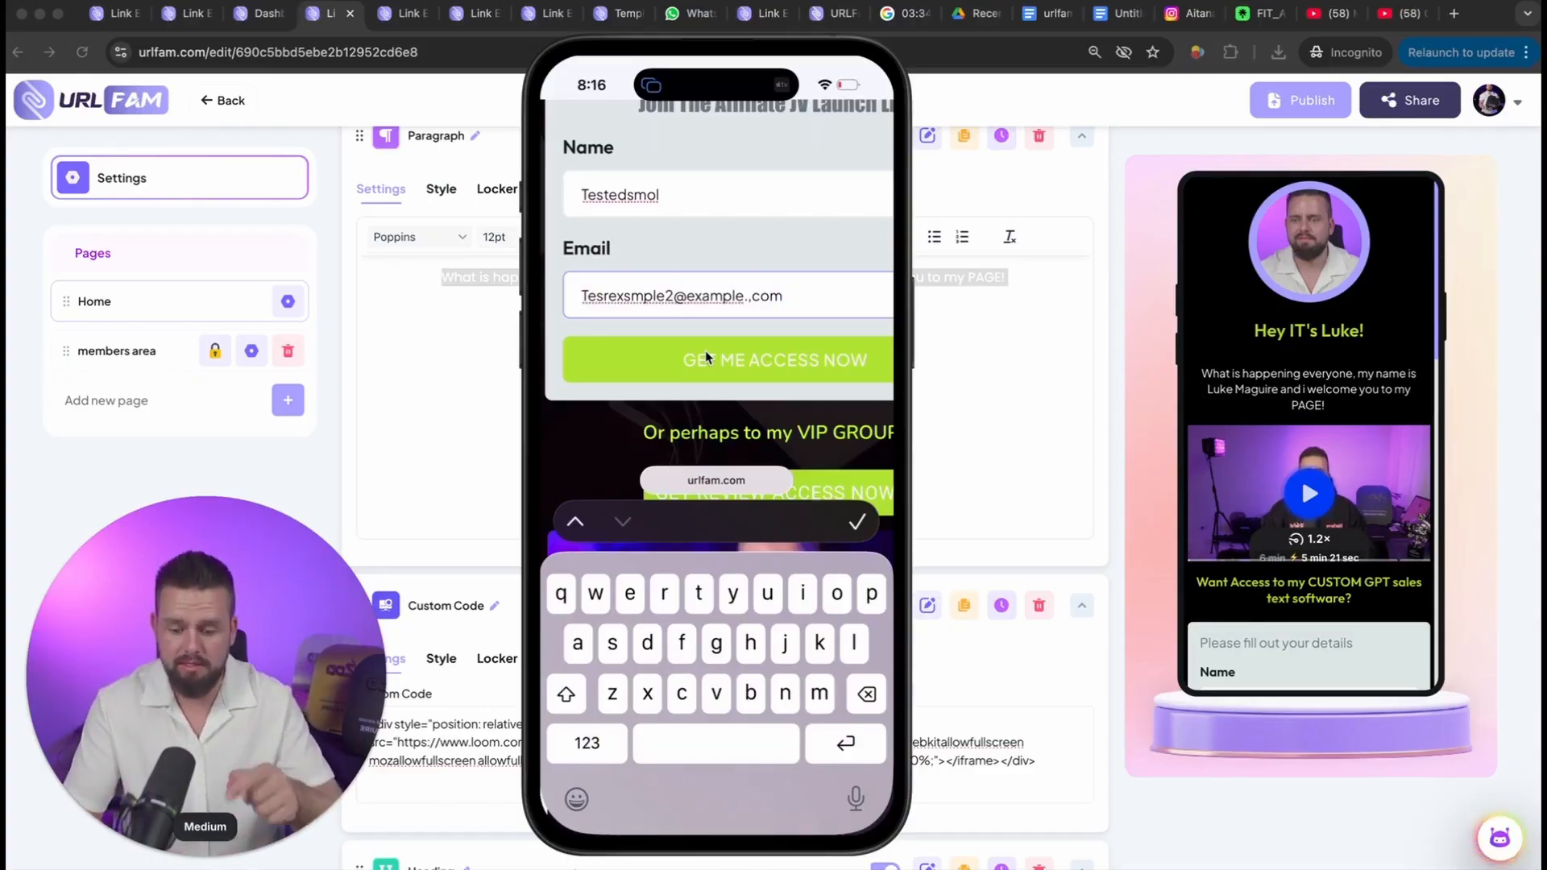
click(704, 355)
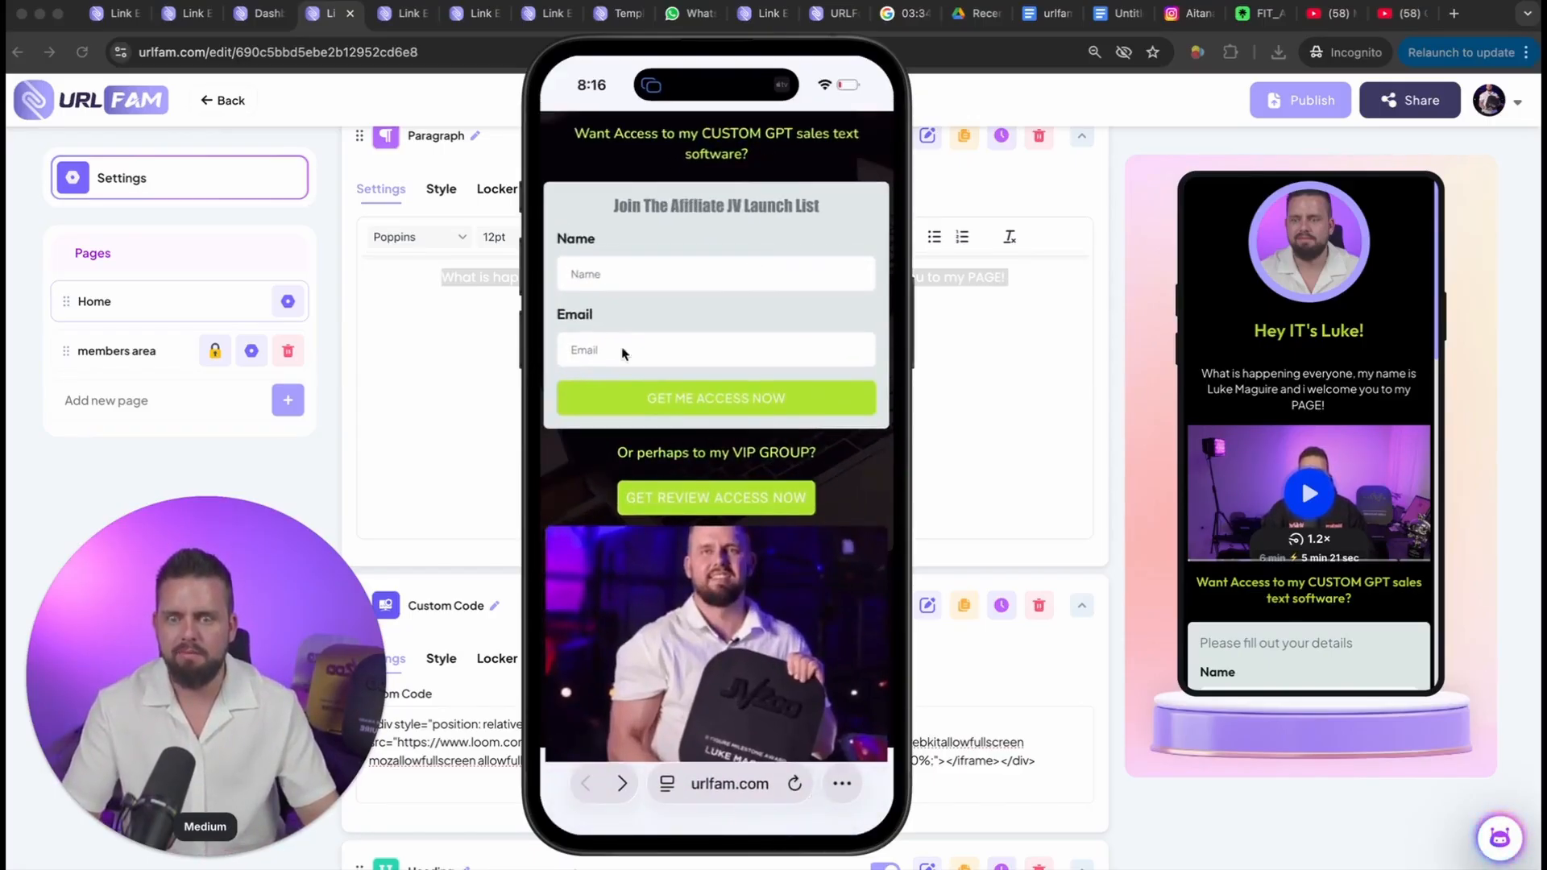
Step: Examine the phone page's access buttons, latest offers and YouTube videos below the opt-in form, and play the video under "Buying Mum A Car"
scroll(619, 338, down, 3)
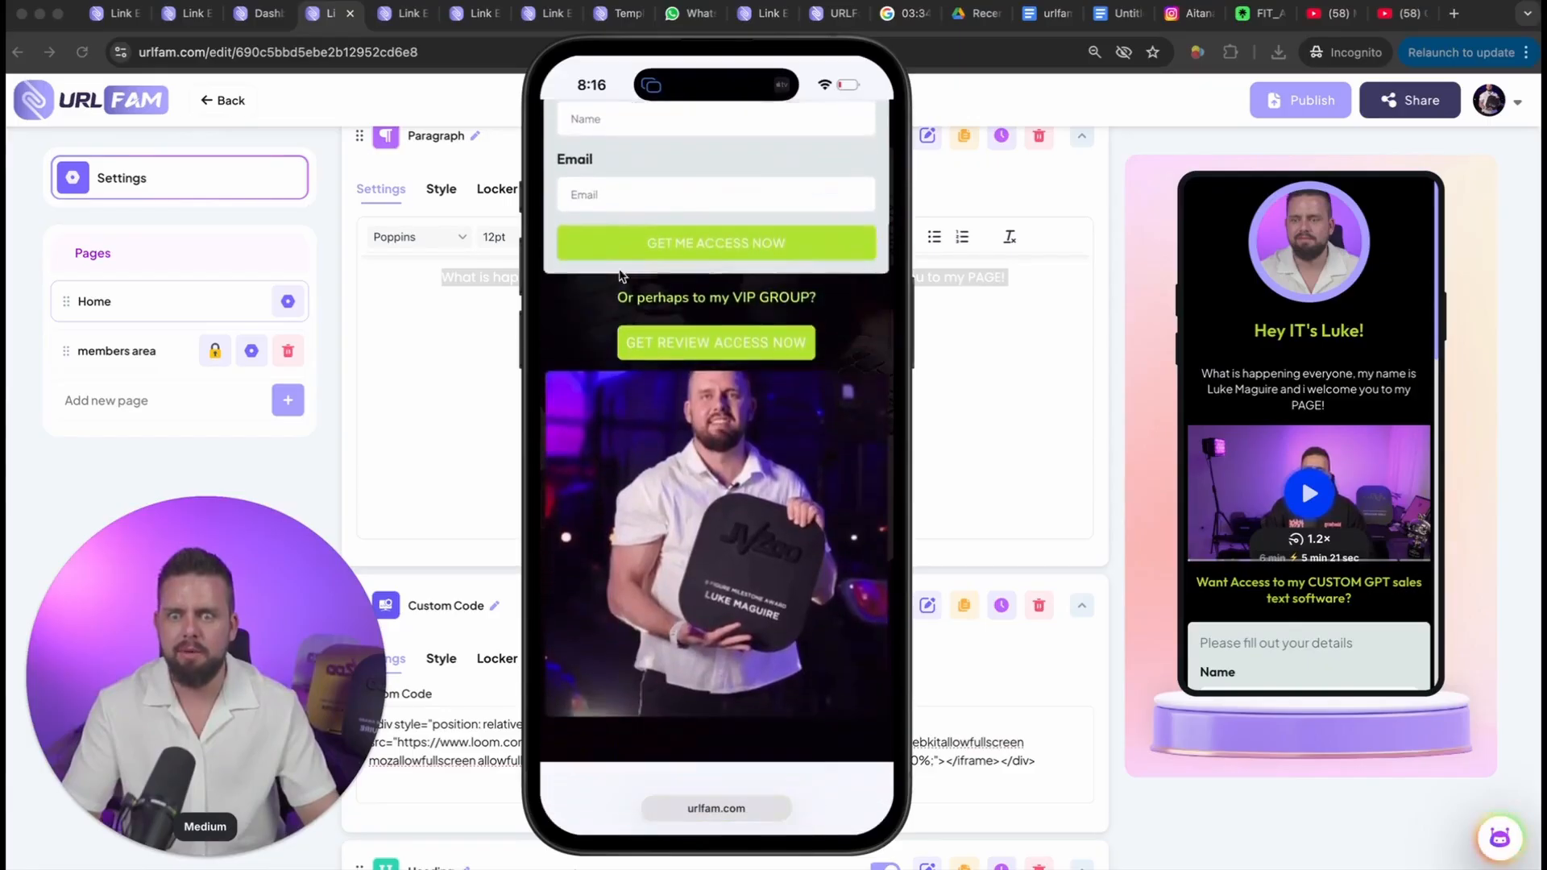
scroll(620, 276, down, 3)
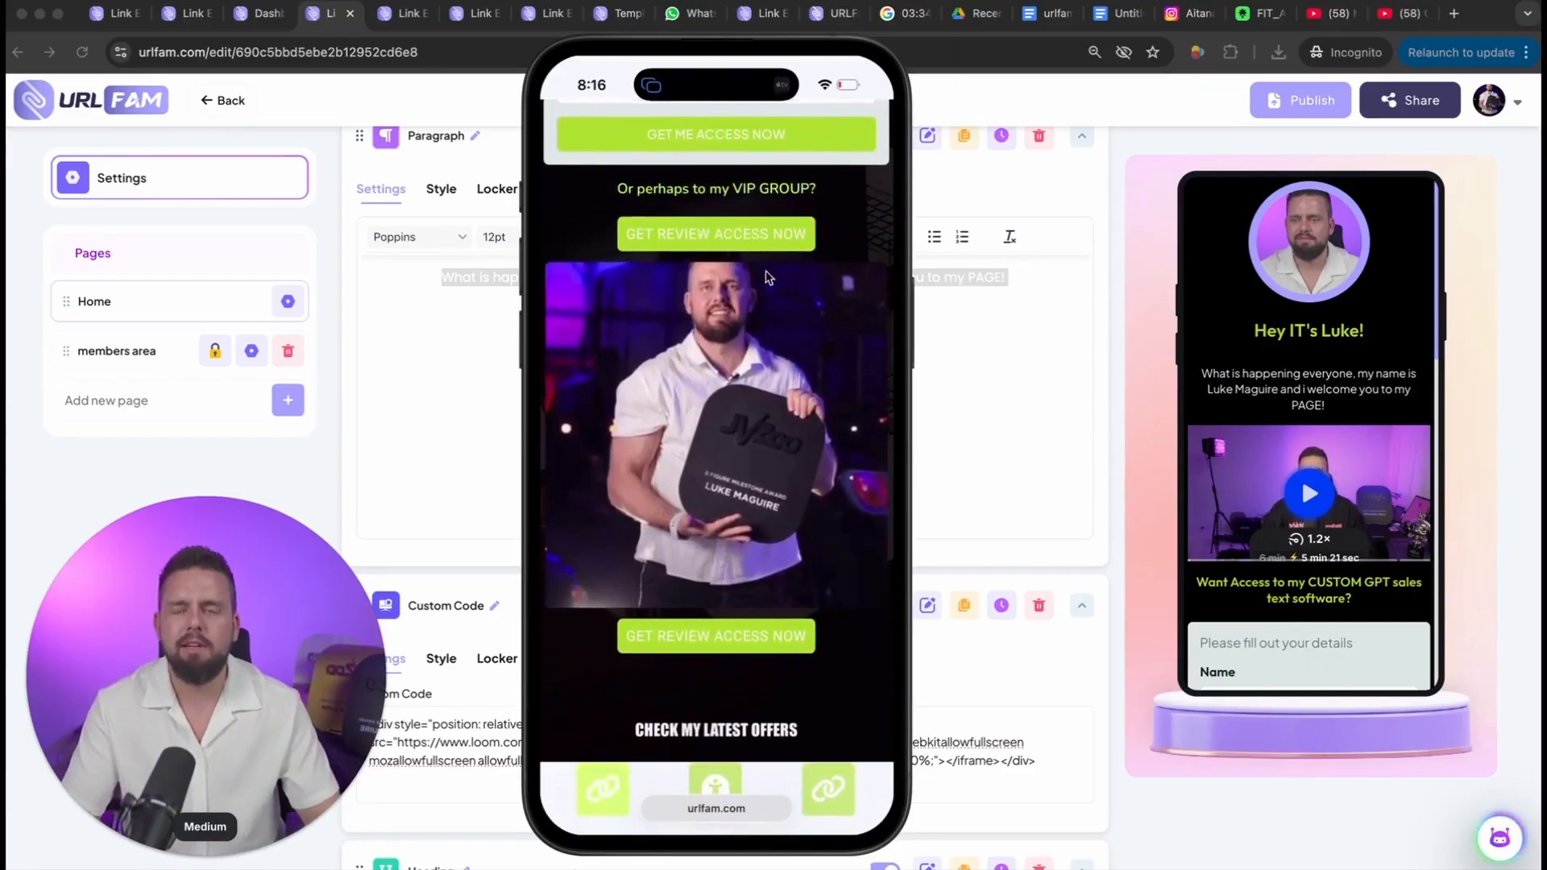
scroll(782, 317, down, 1)
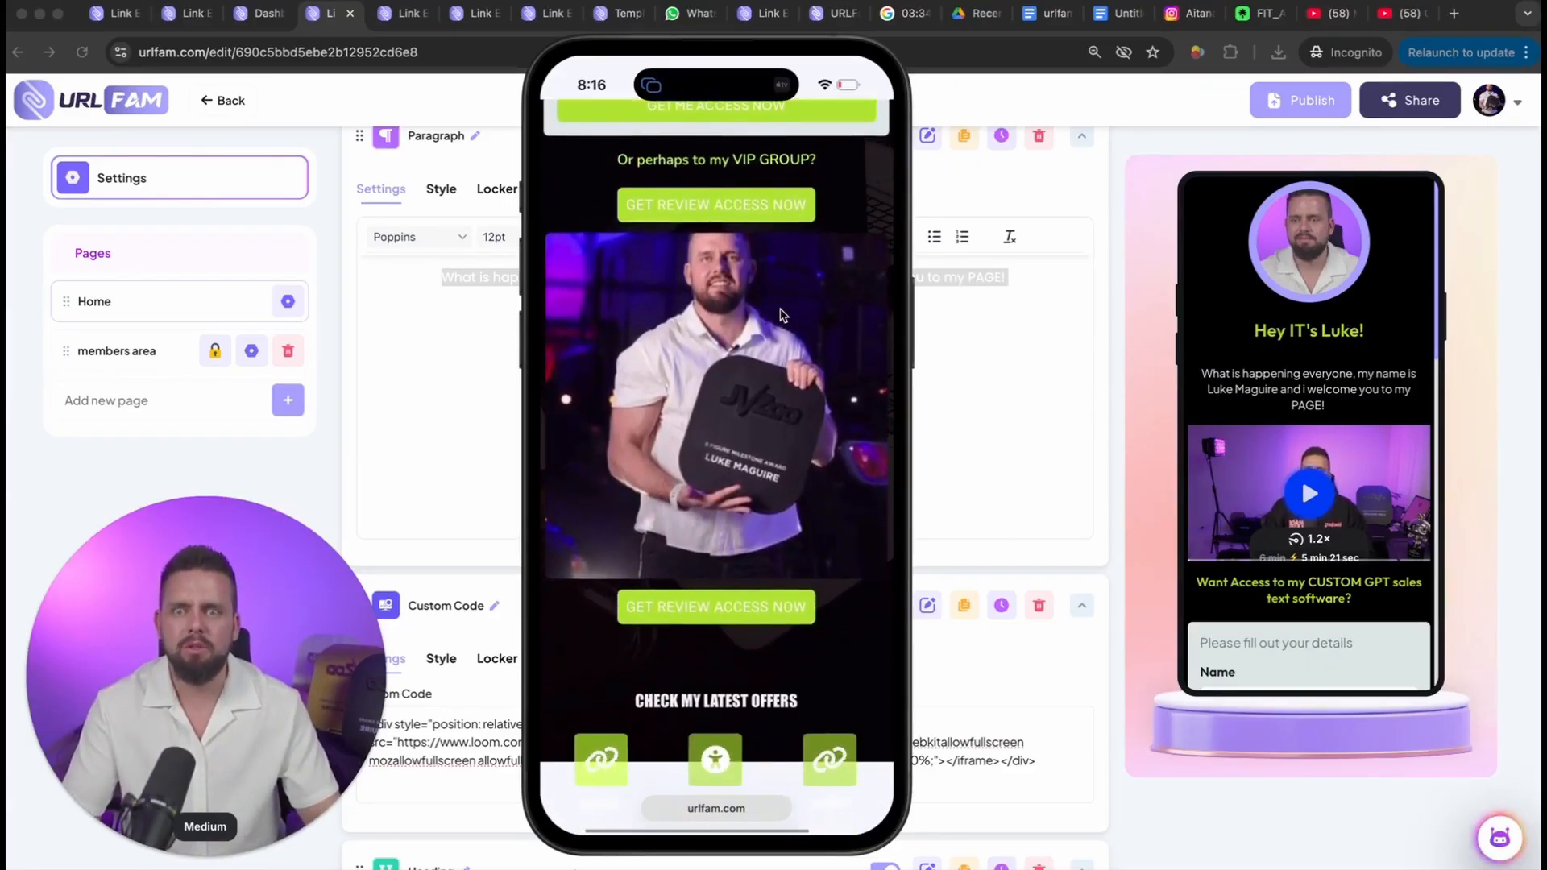
scroll(781, 314, down, 1)
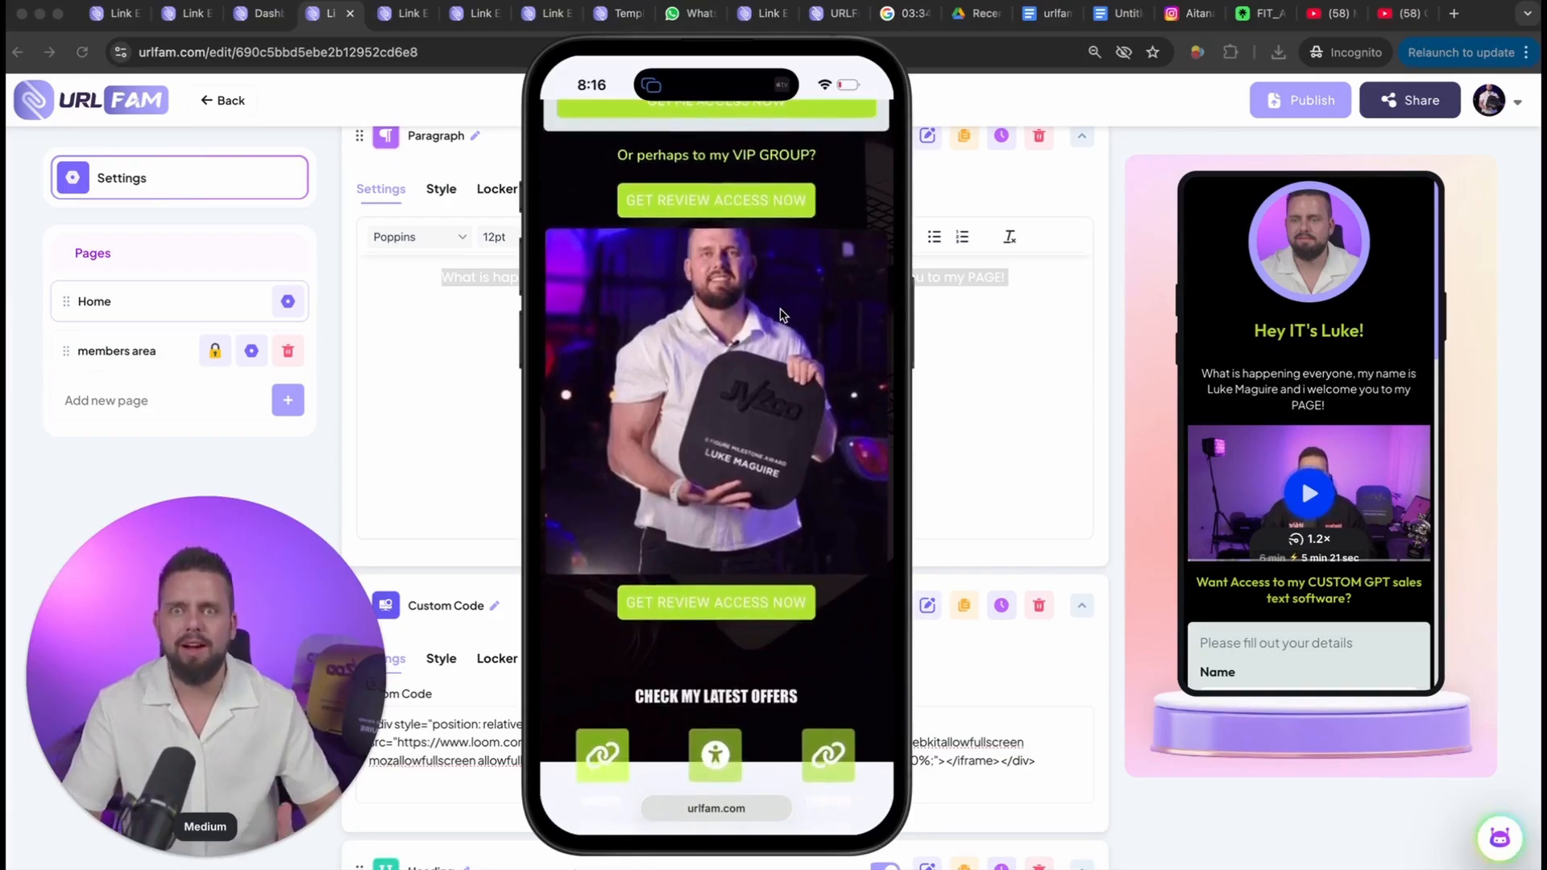
scroll(780, 314, up, 2)
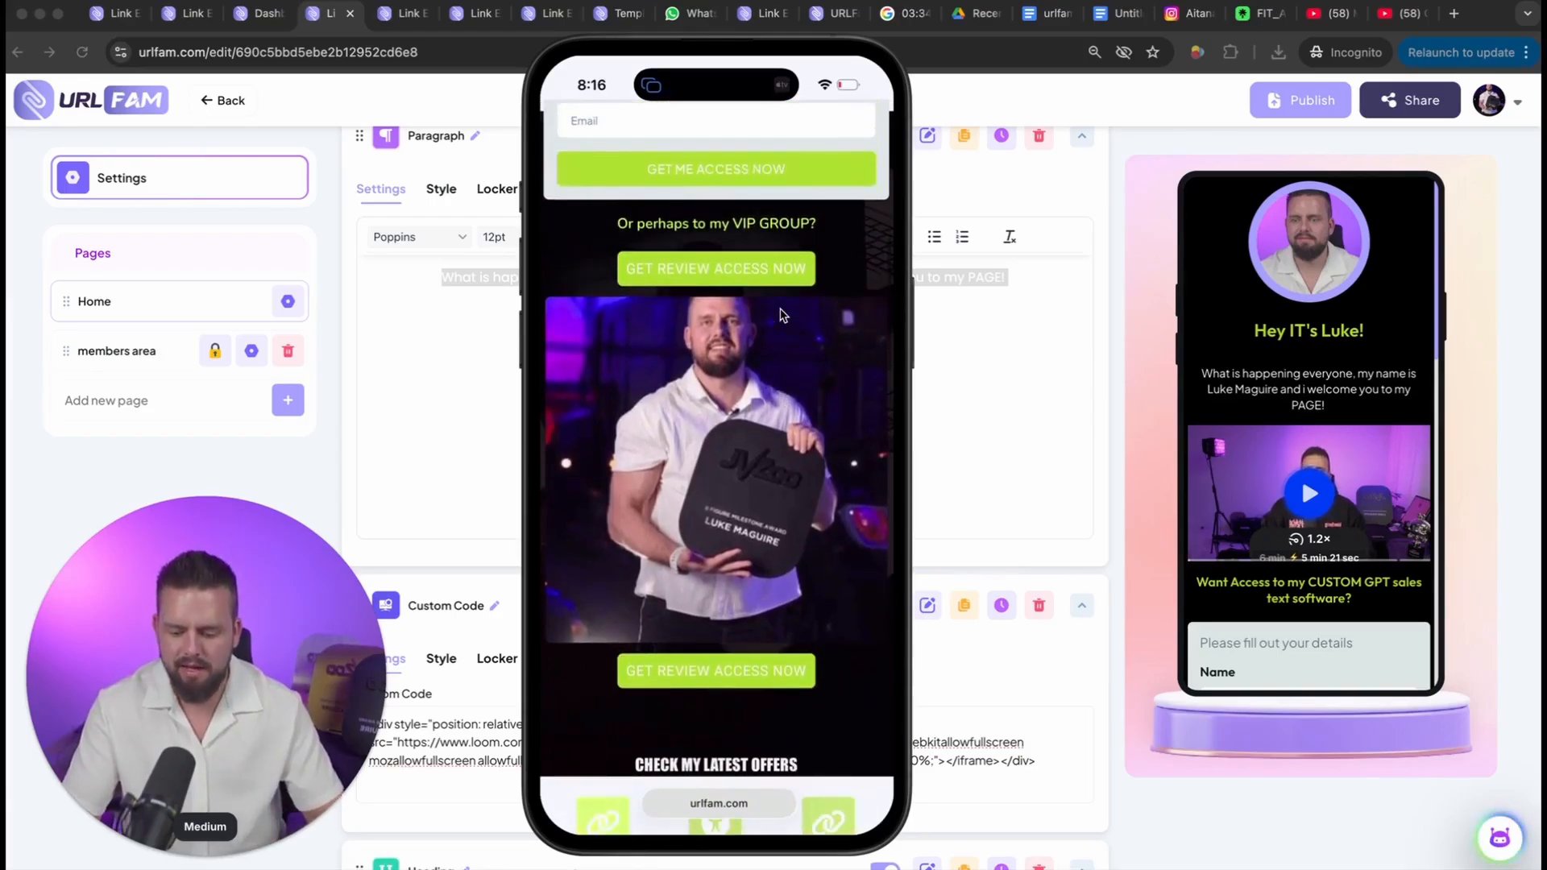
scroll(780, 315, down, 5)
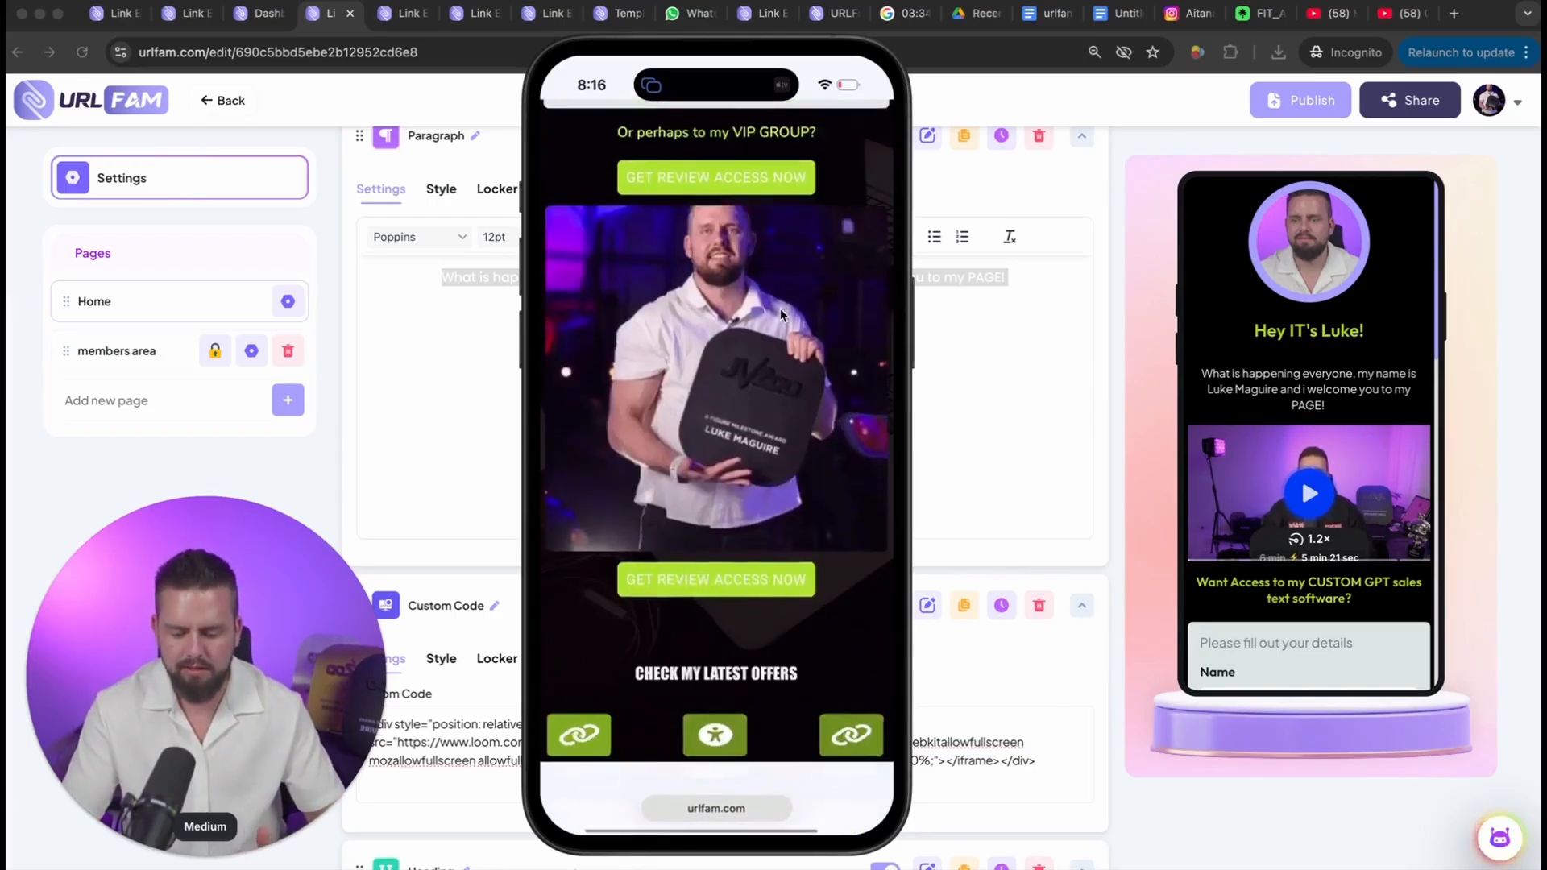
scroll(780, 314, down, 7)
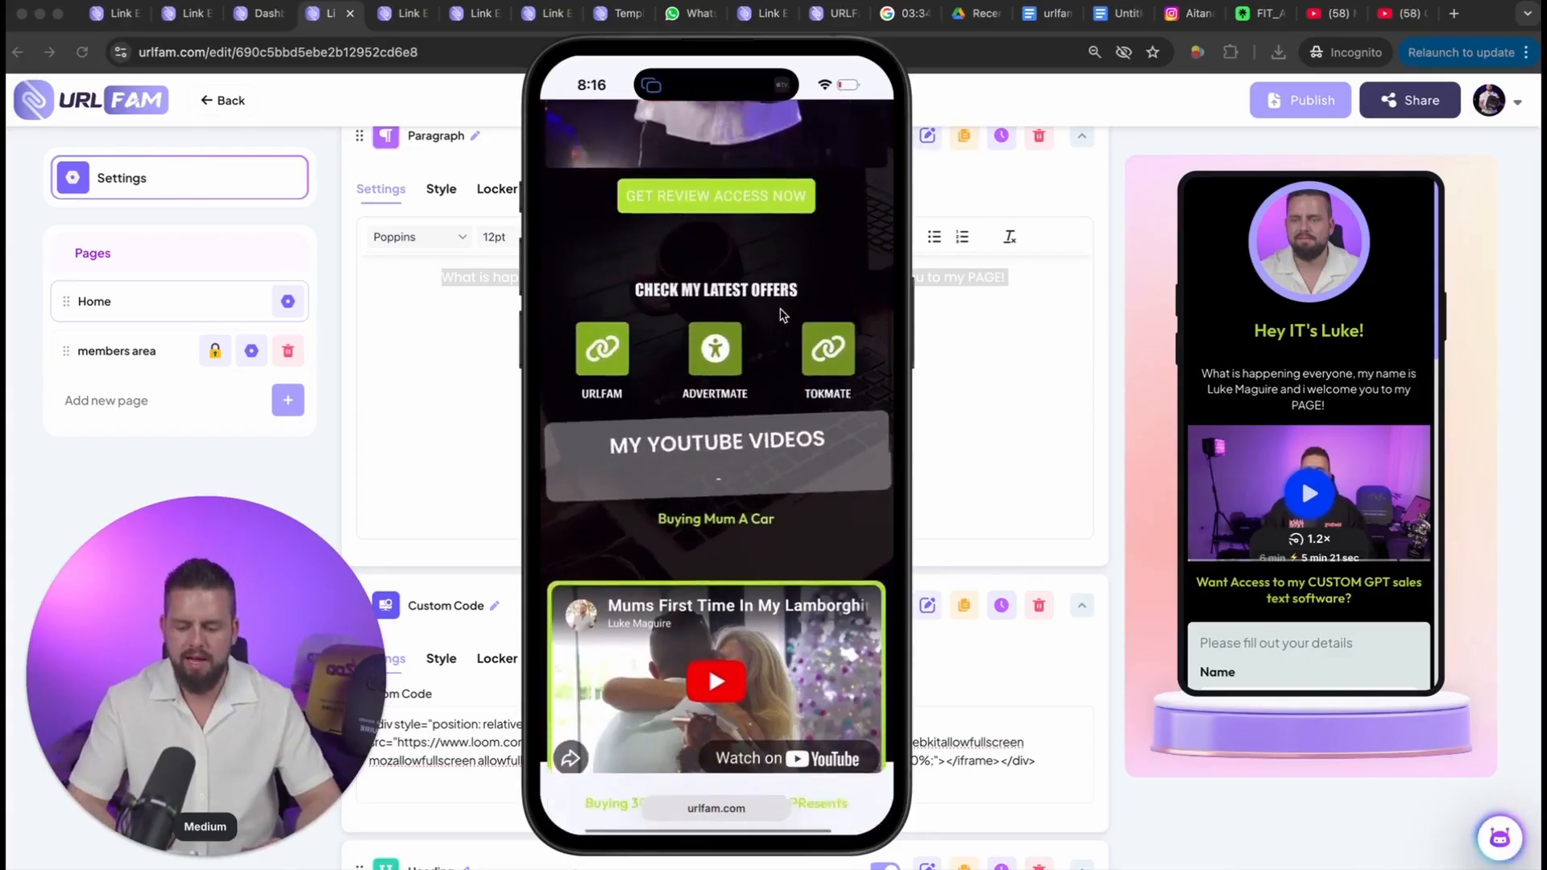
scroll(780, 315, down, 8)
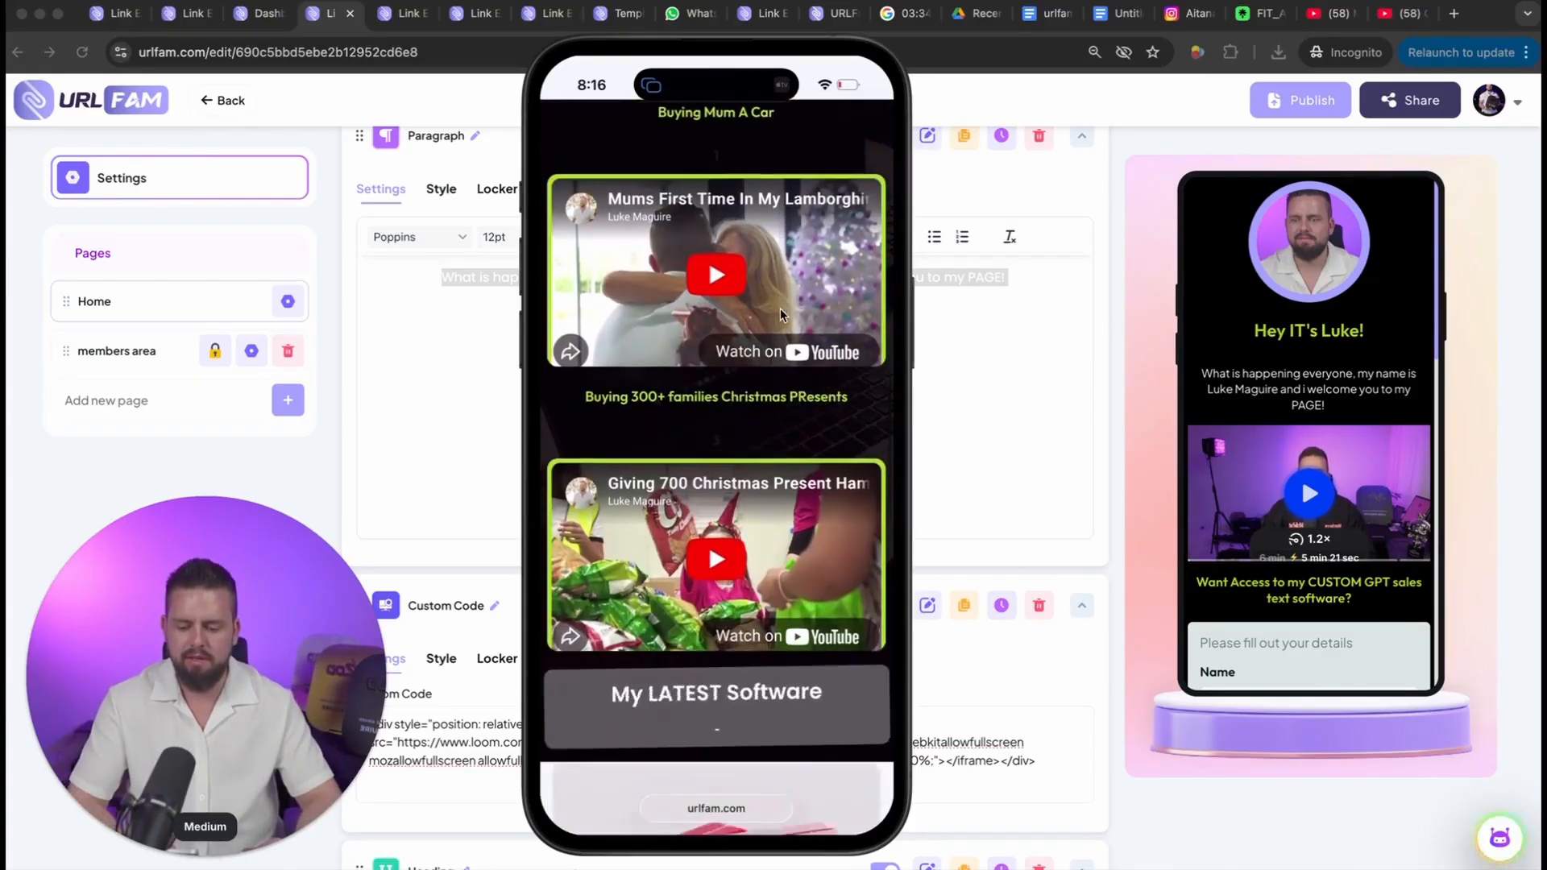
click(780, 314)
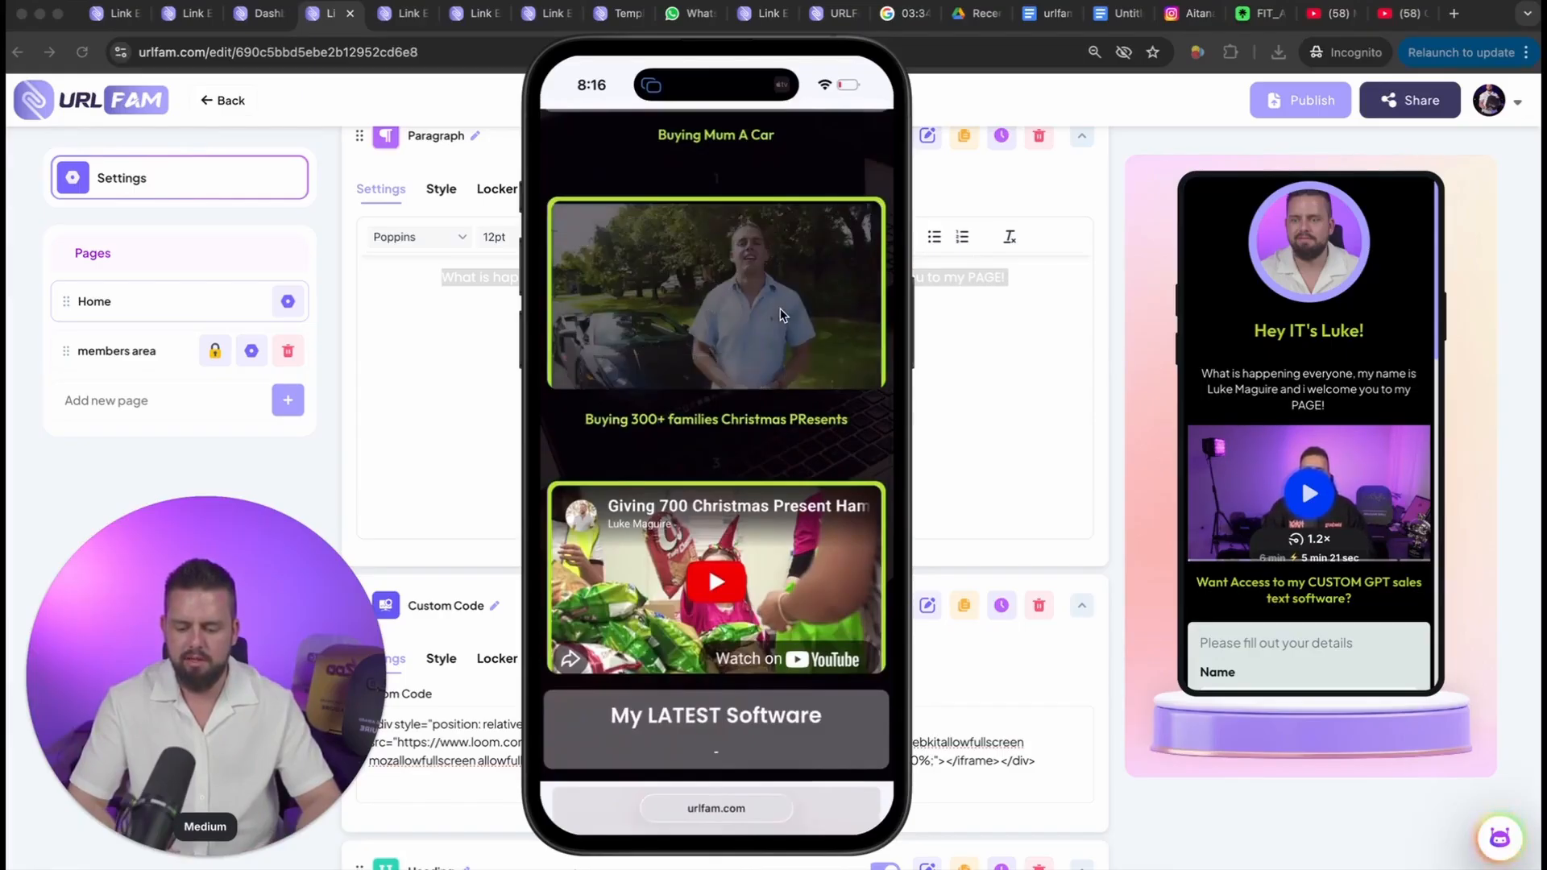
Step: Open the BLK Cosmetics product from the phone page and review its checkout form down to the payment option
click(780, 314)
scroll(780, 314, down, 7)
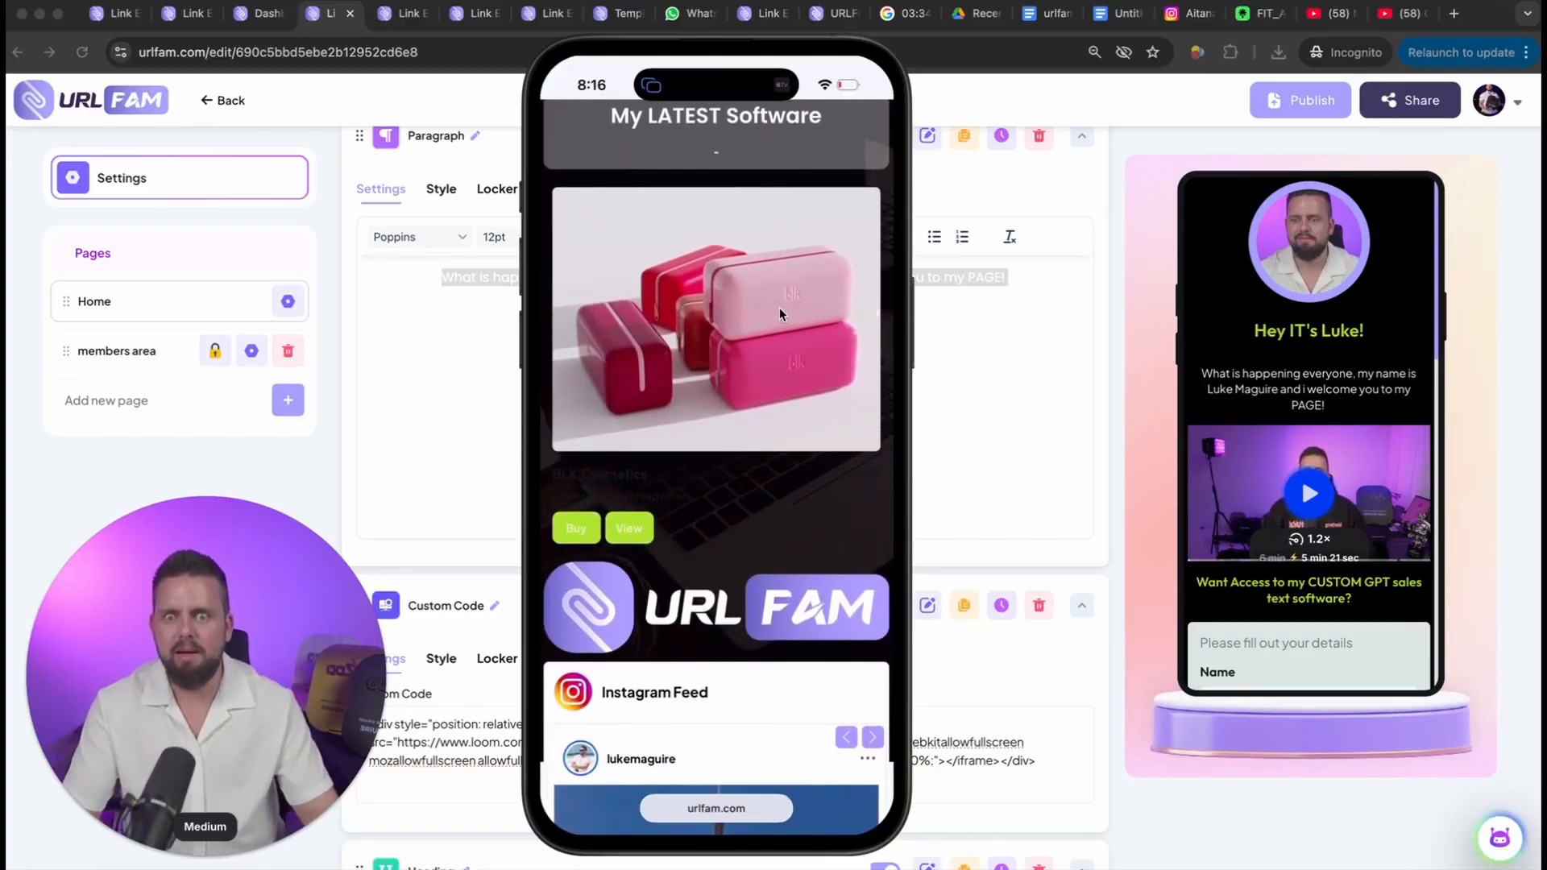
scroll(780, 307, down, 1)
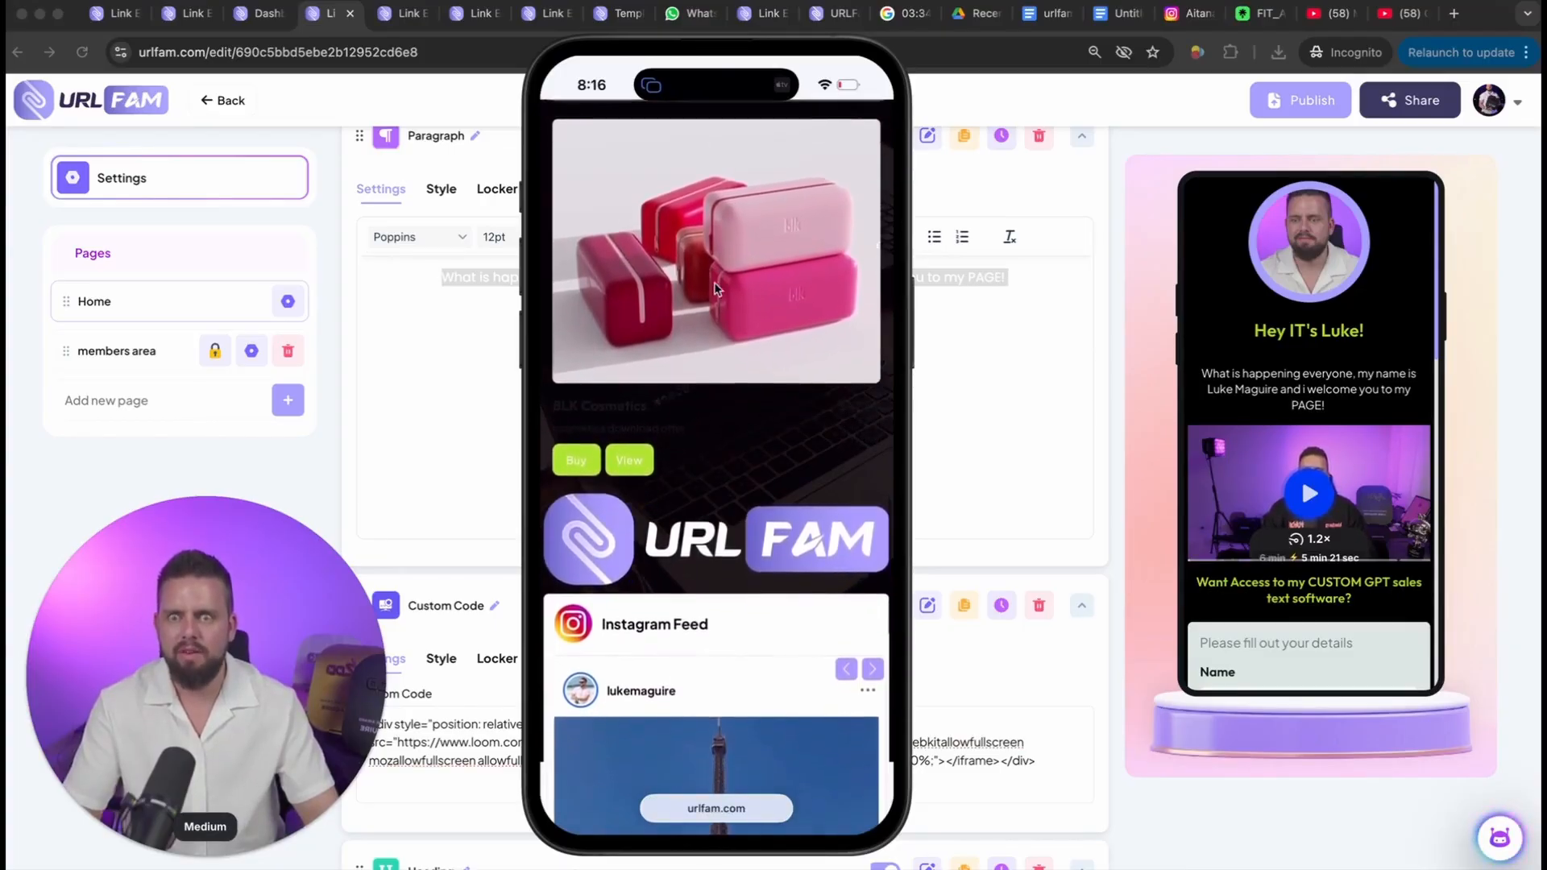
click(721, 223)
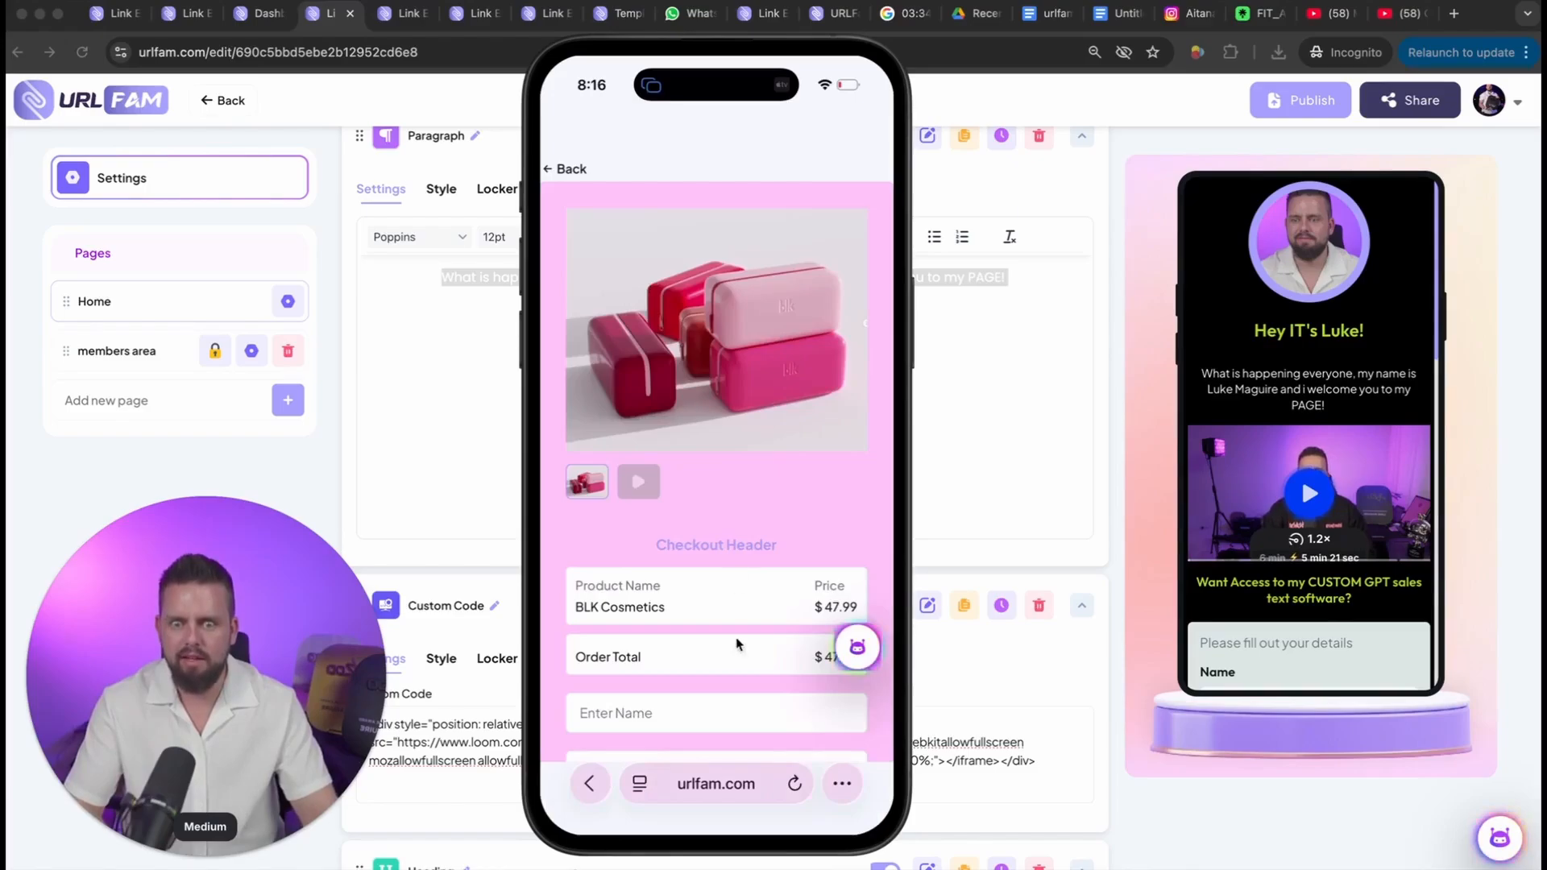
scroll(737, 621, down, 3)
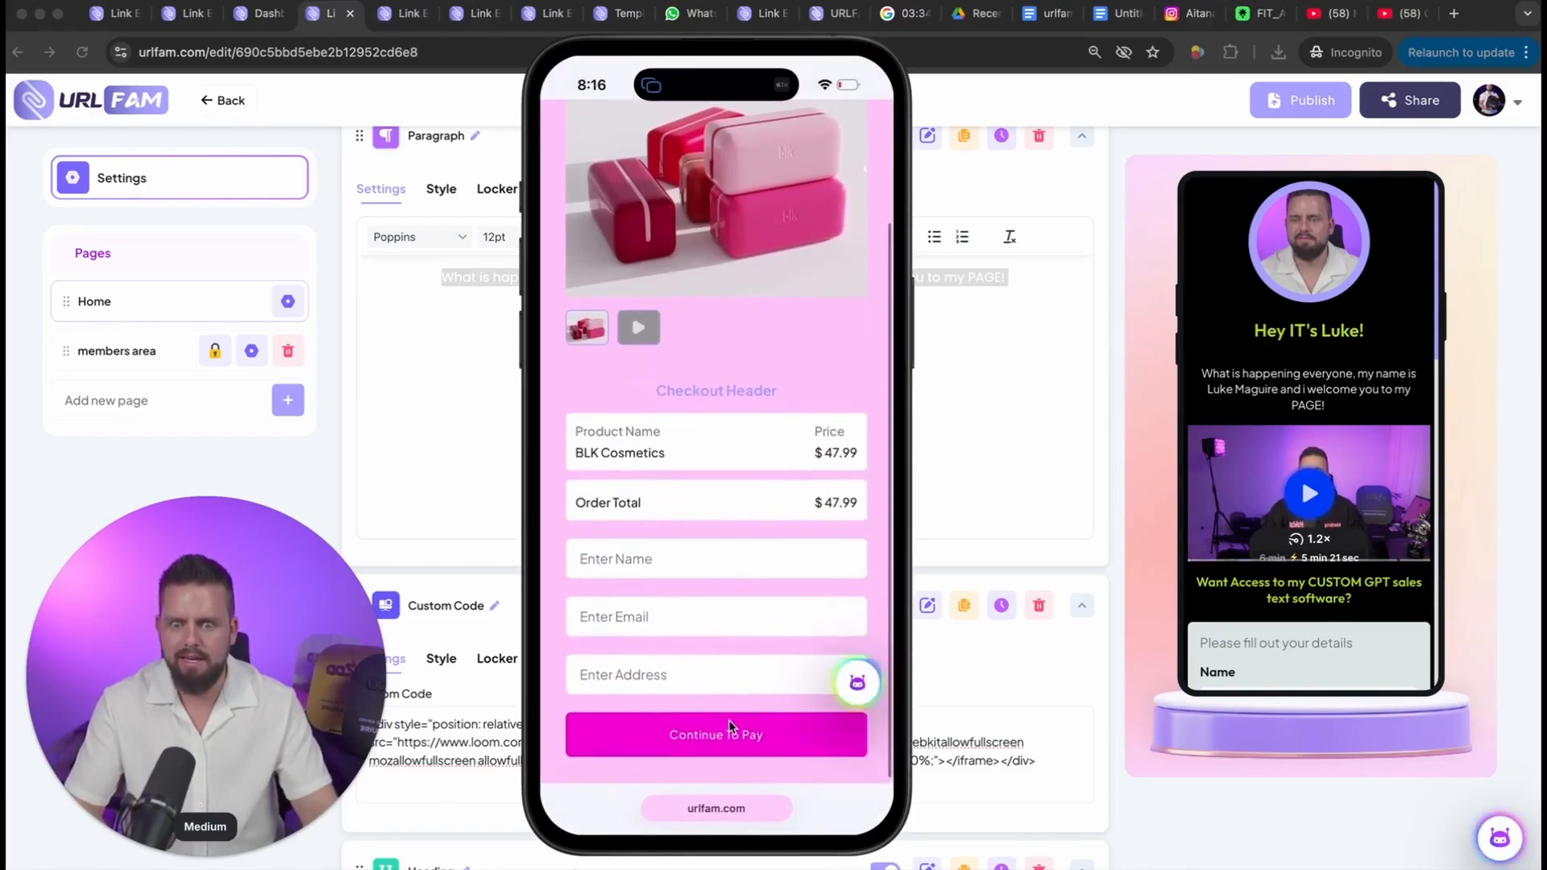
scroll(717, 669, up, 3)
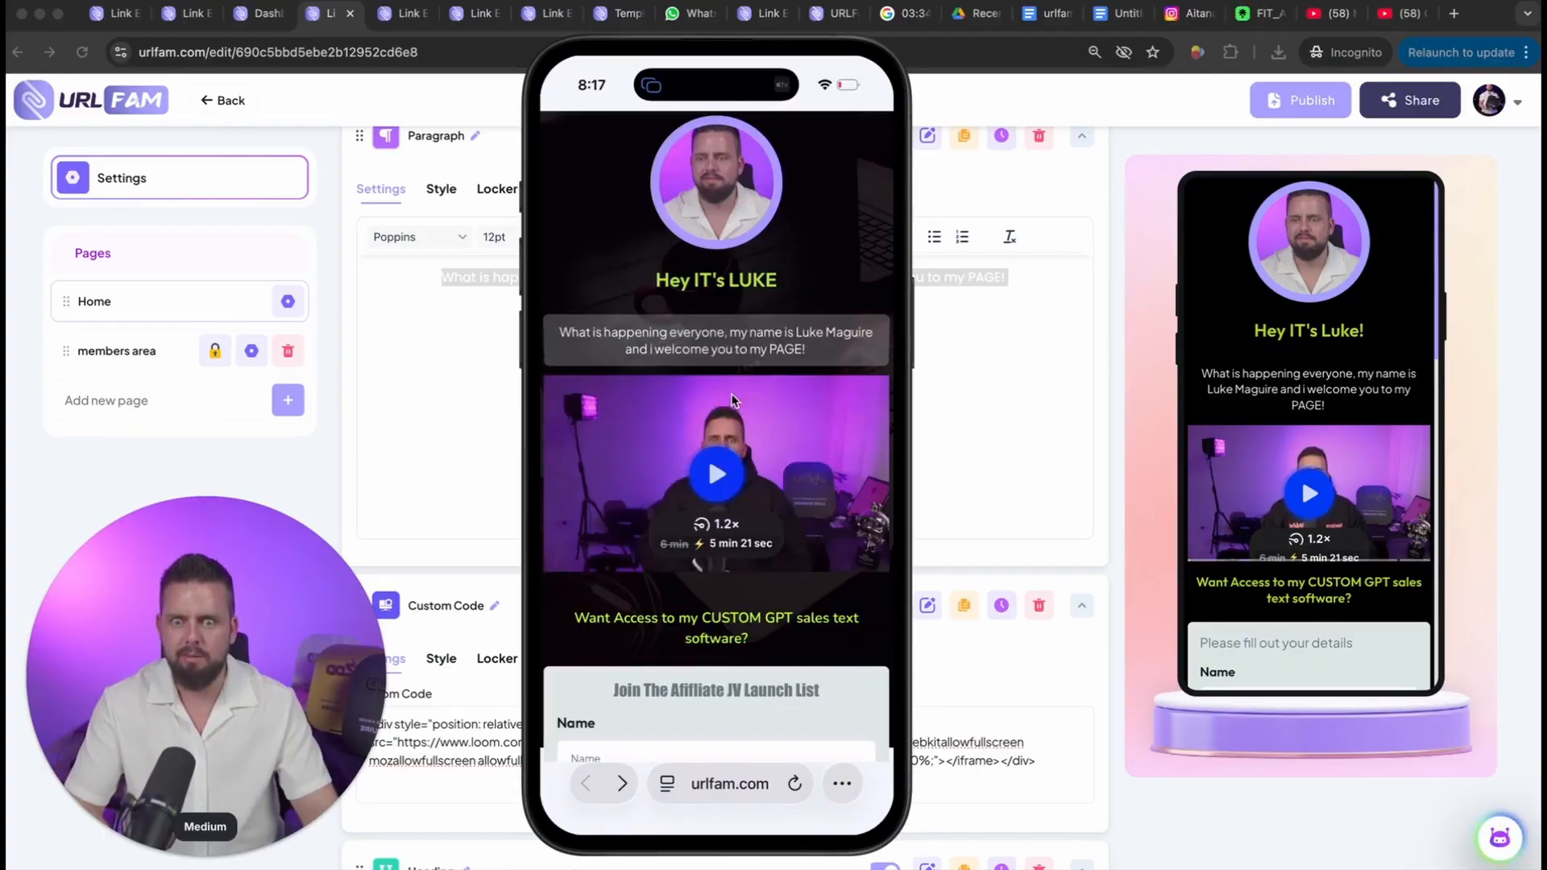
Step: Examine the phone page from the intro video through the opt-in form, offers, videos and product to the Instagram feed
scroll(717, 483, down, 5)
scroll(706, 537, down, 5)
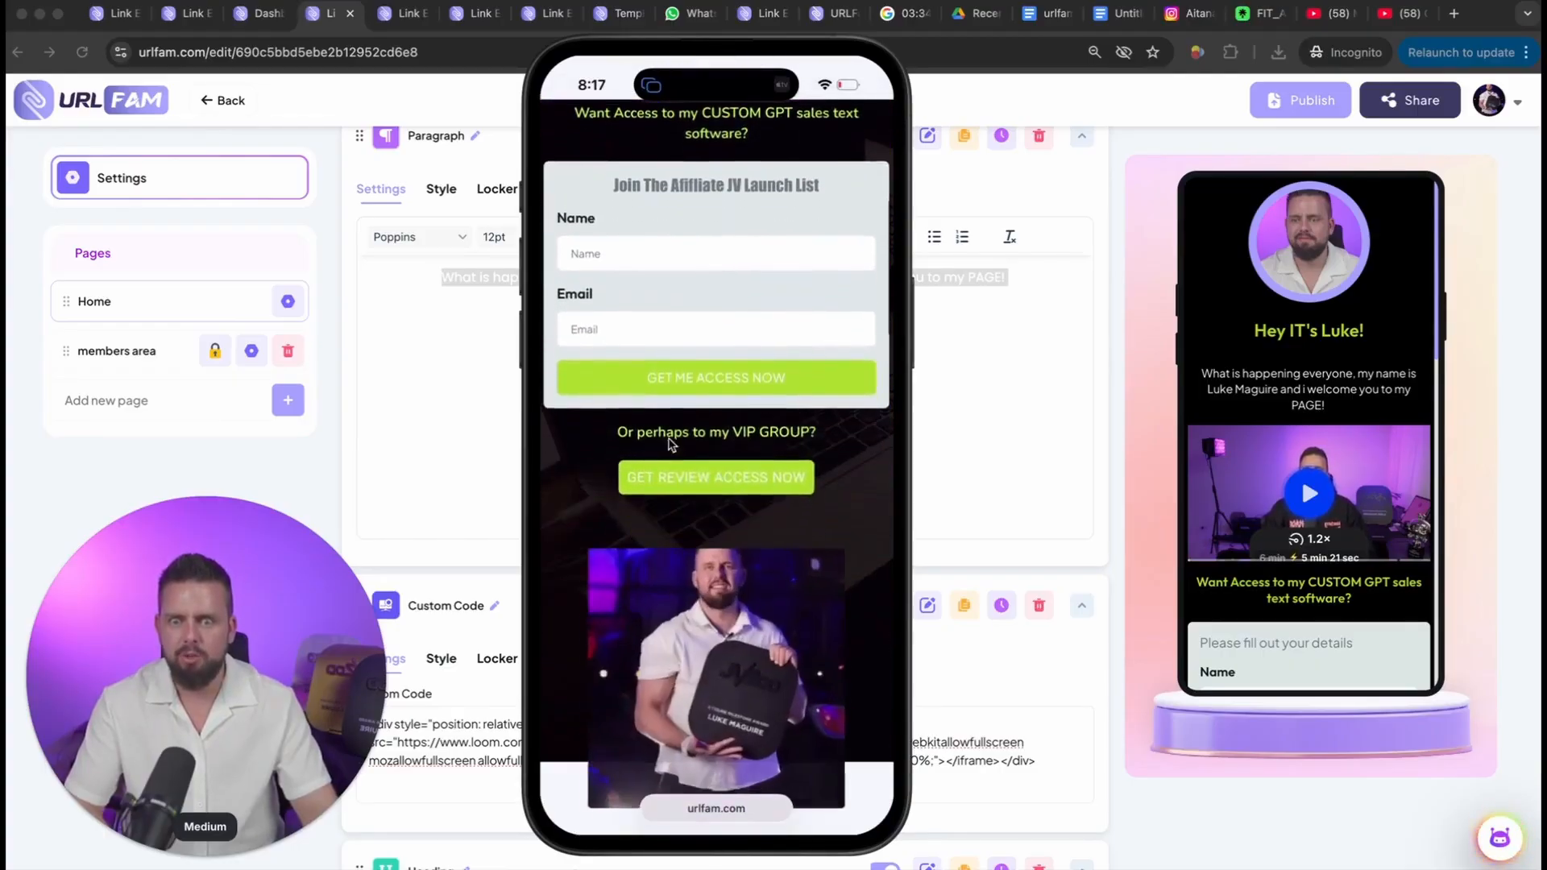
scroll(713, 500, down, 4)
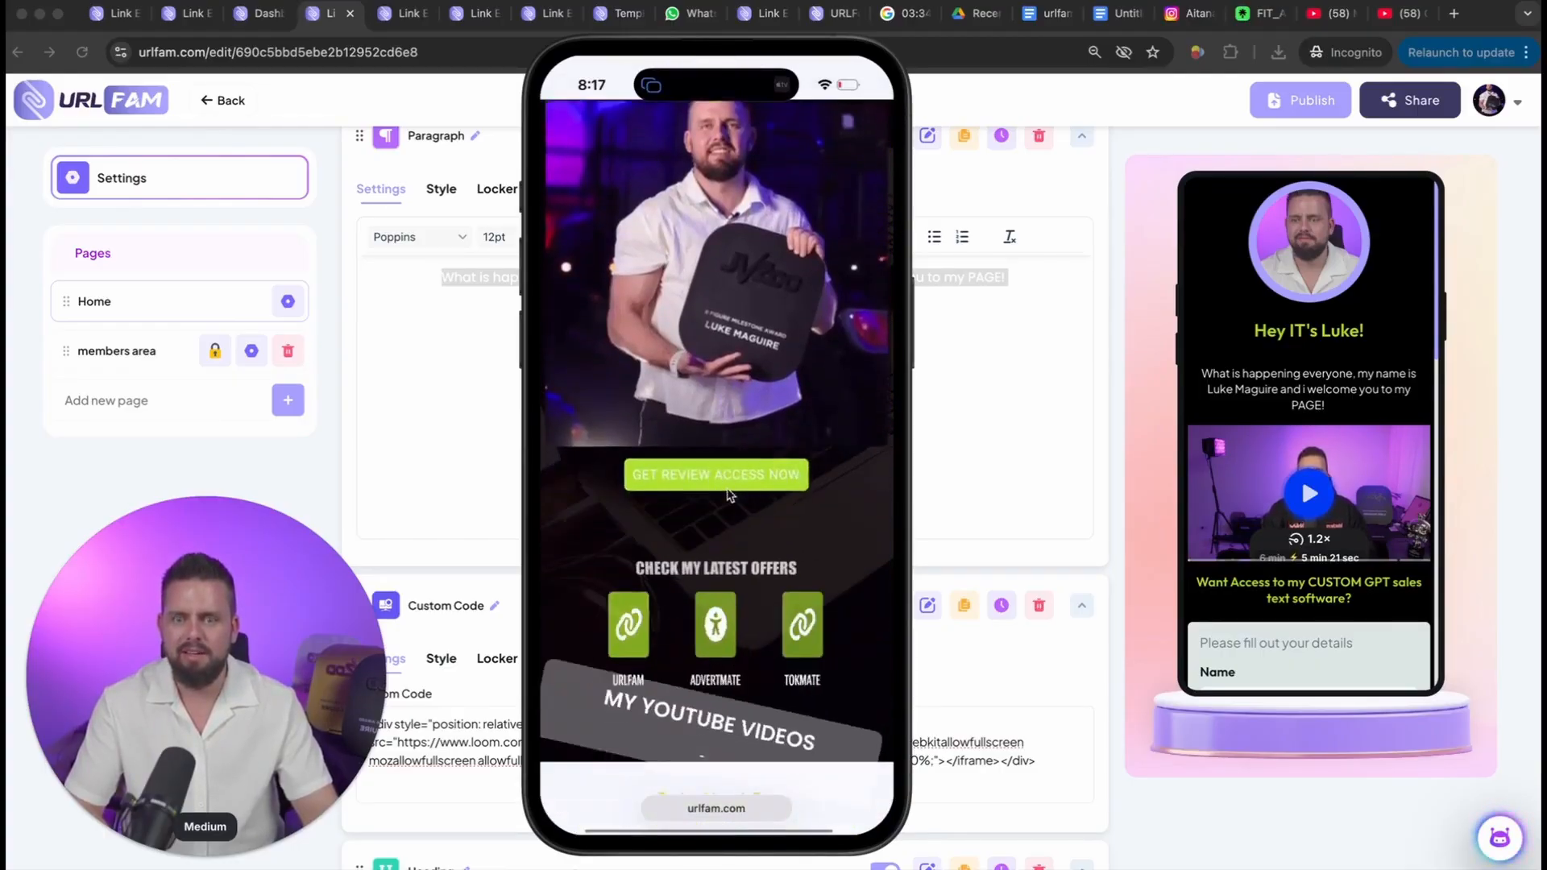
scroll(727, 486, down, 5)
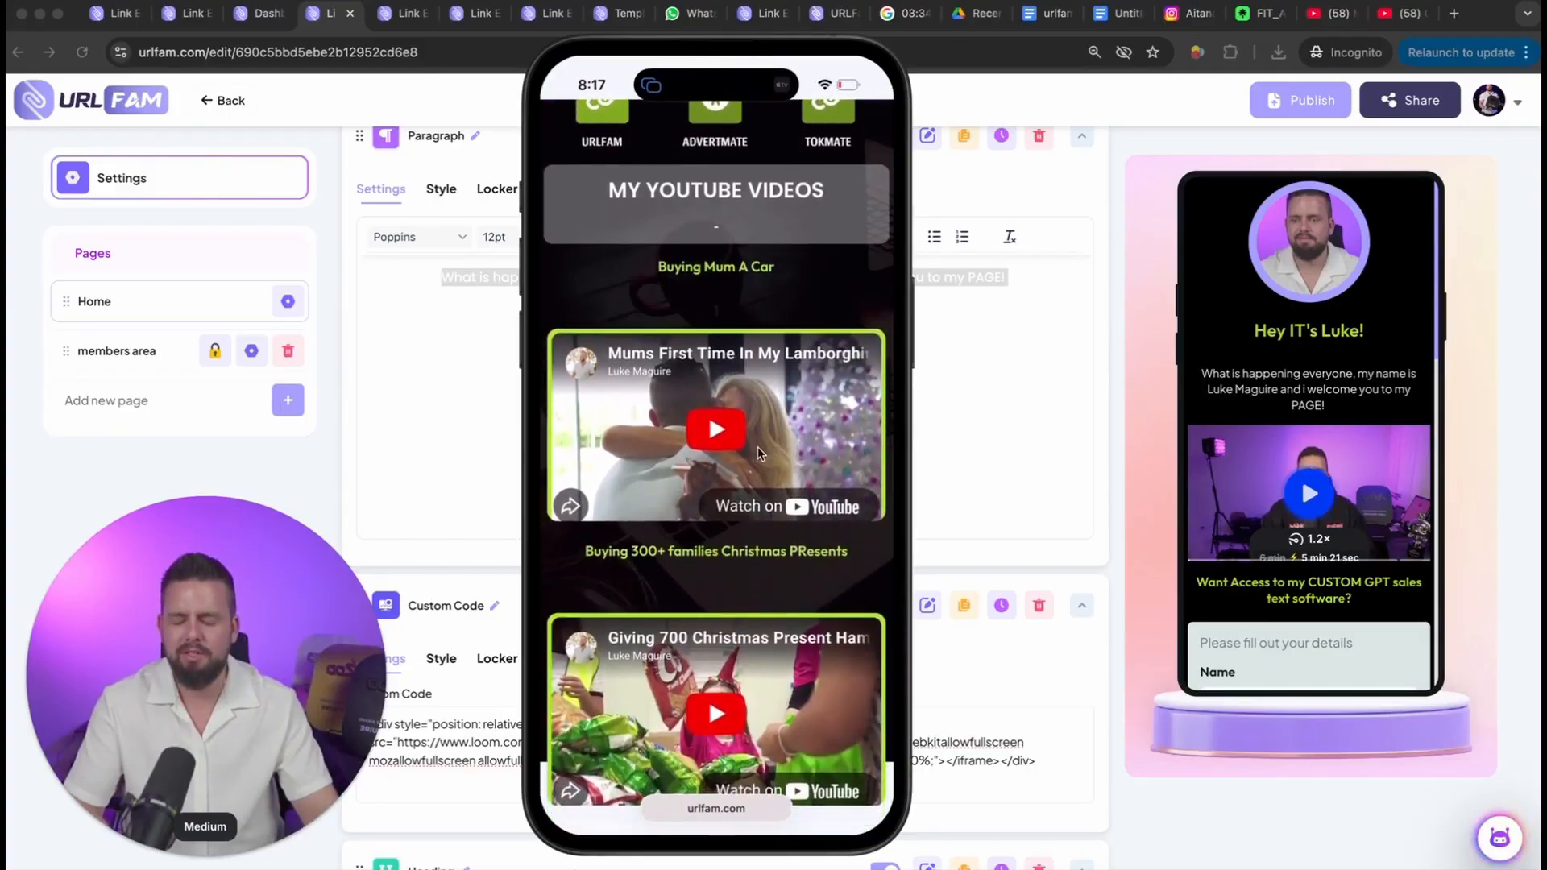
scroll(755, 453, down, 9)
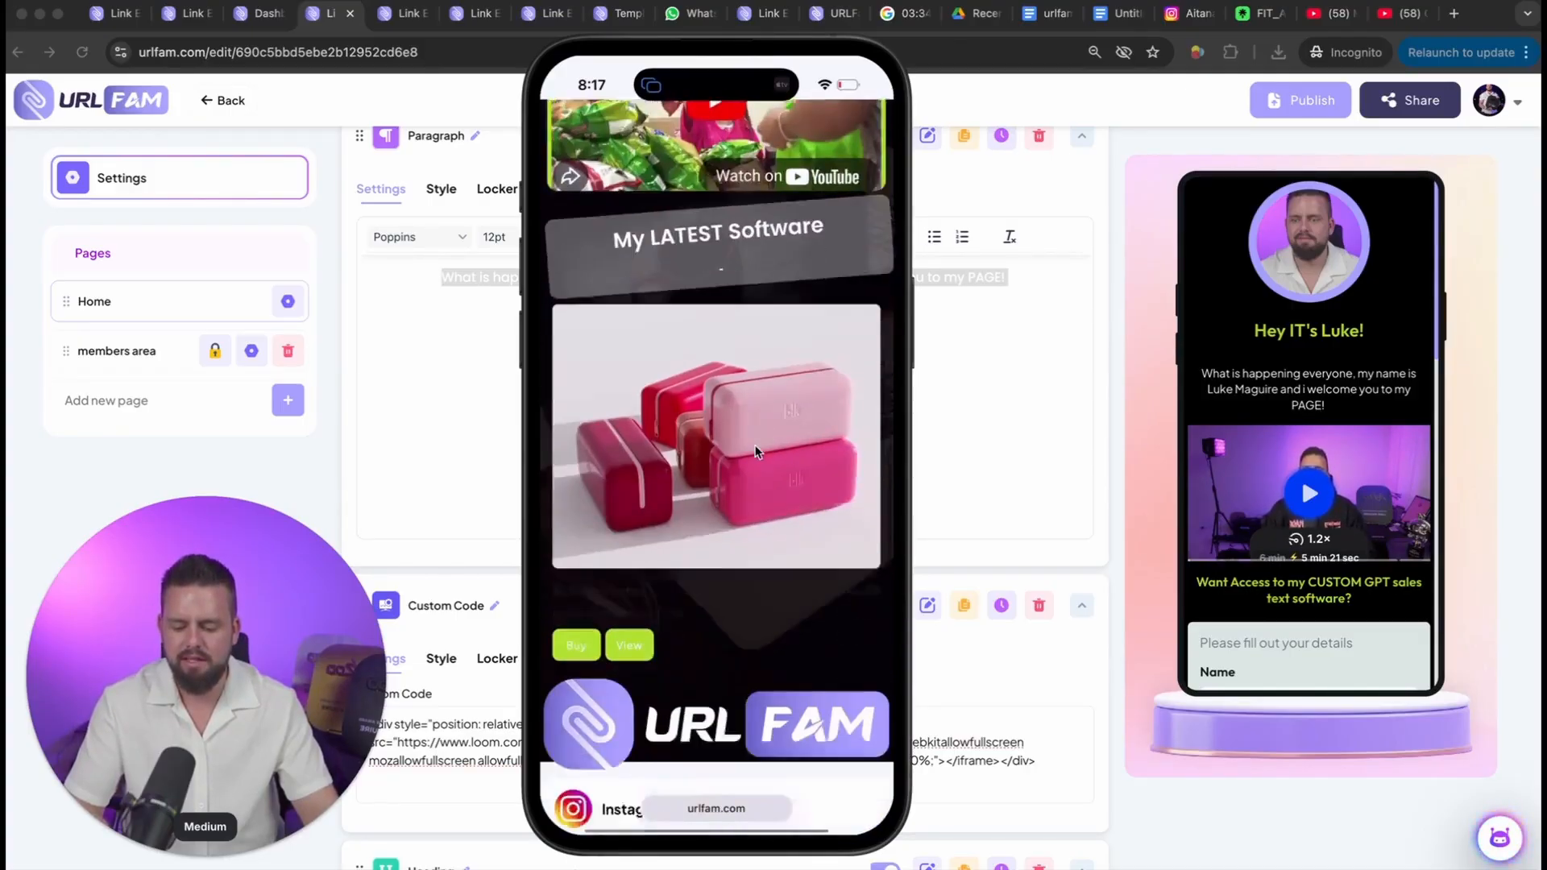
scroll(757, 453, down, 1)
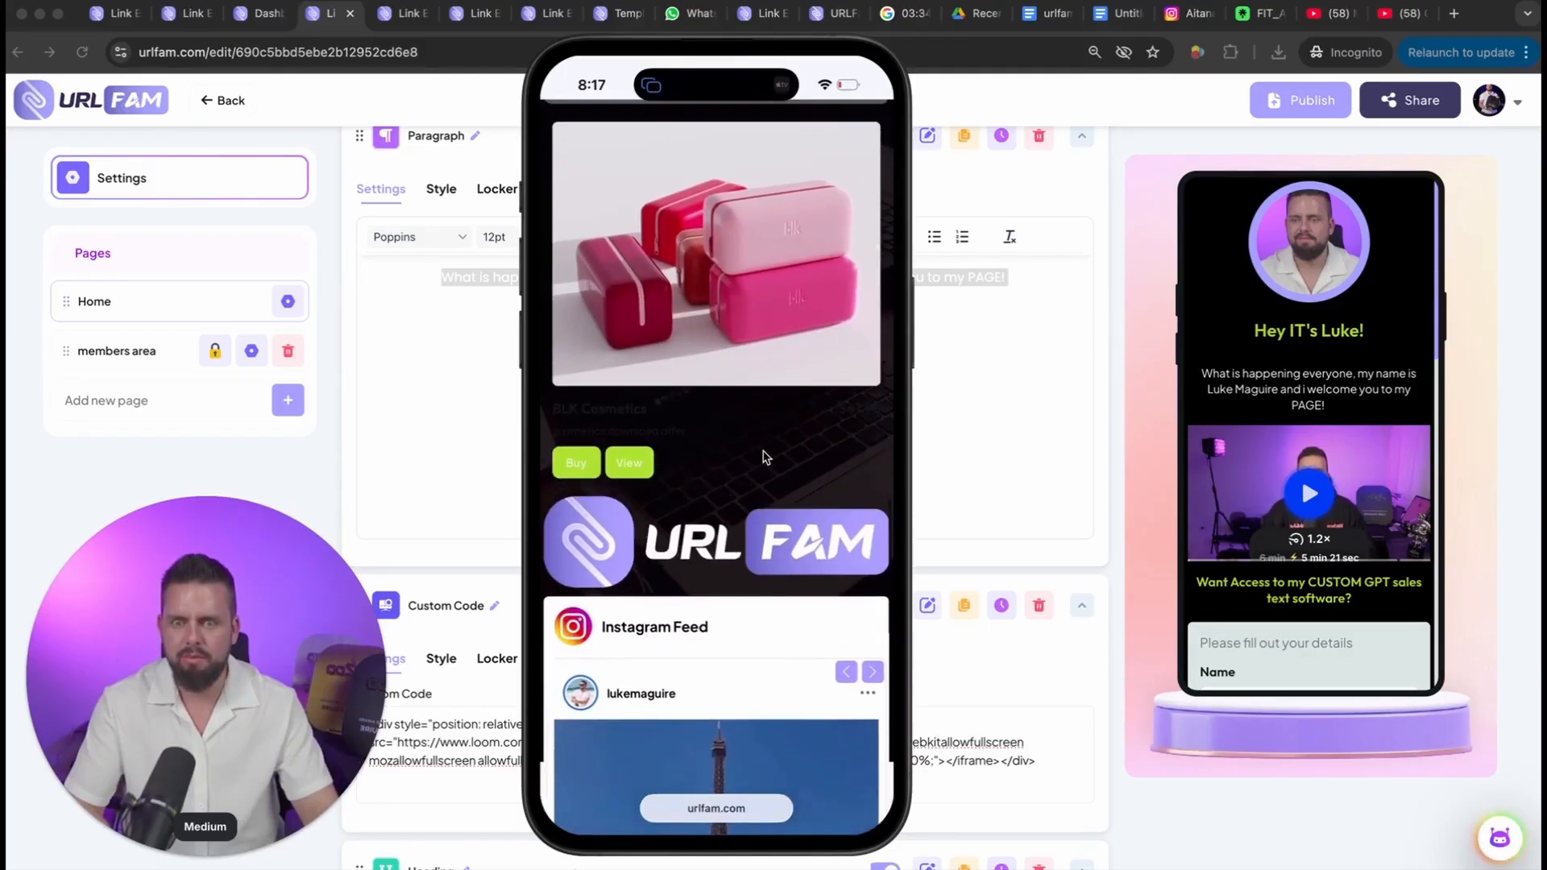
scroll(764, 457, down, 4)
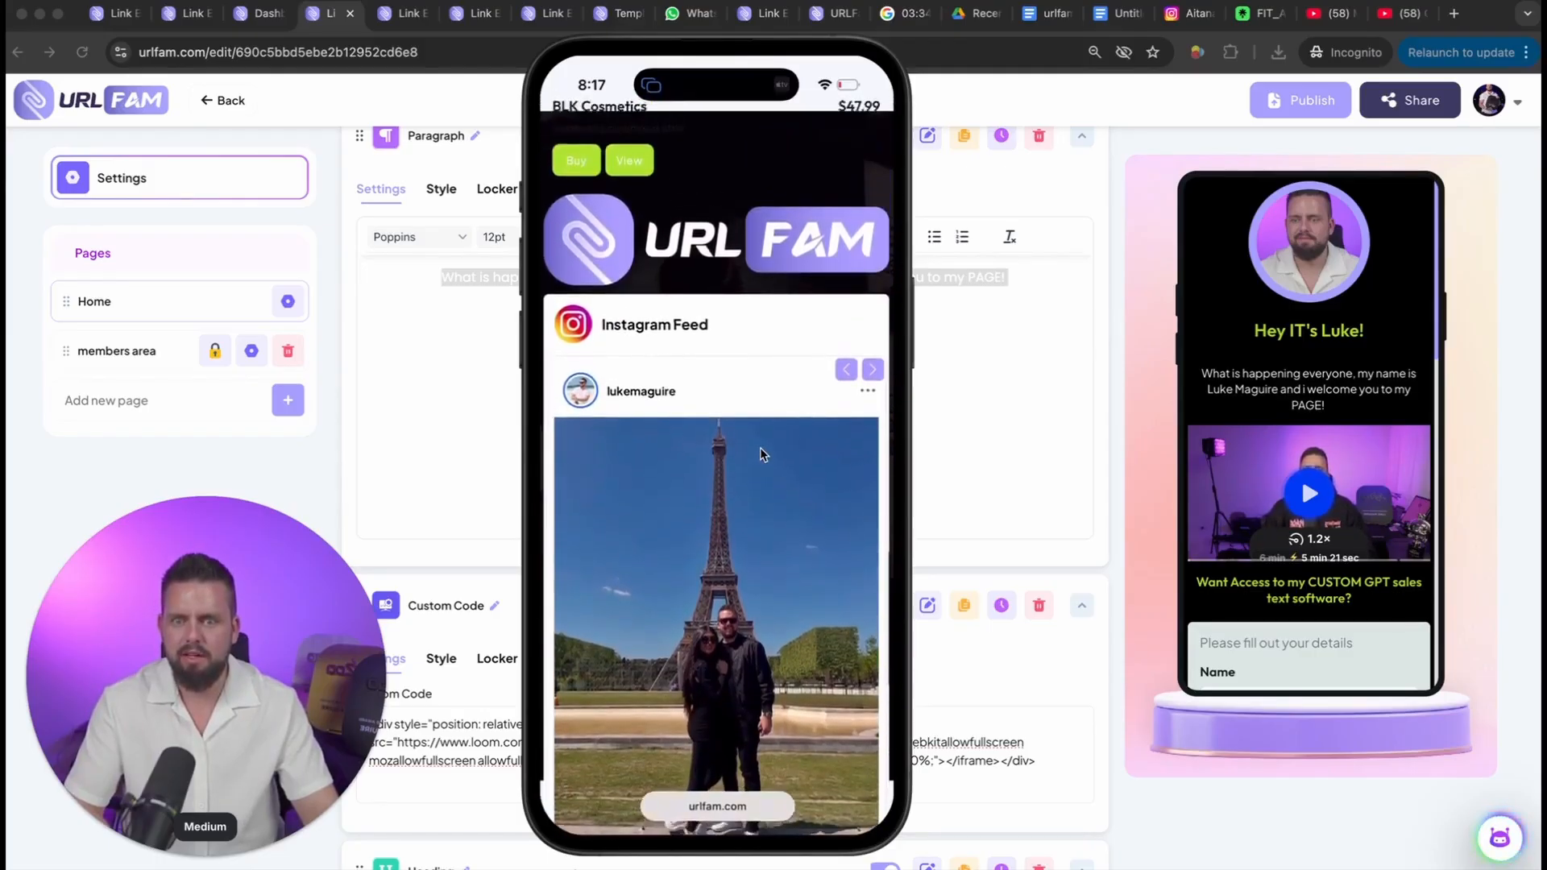
scroll(761, 449, up, 1)
scroll(761, 449, down, 1)
scroll(761, 449, up, 1)
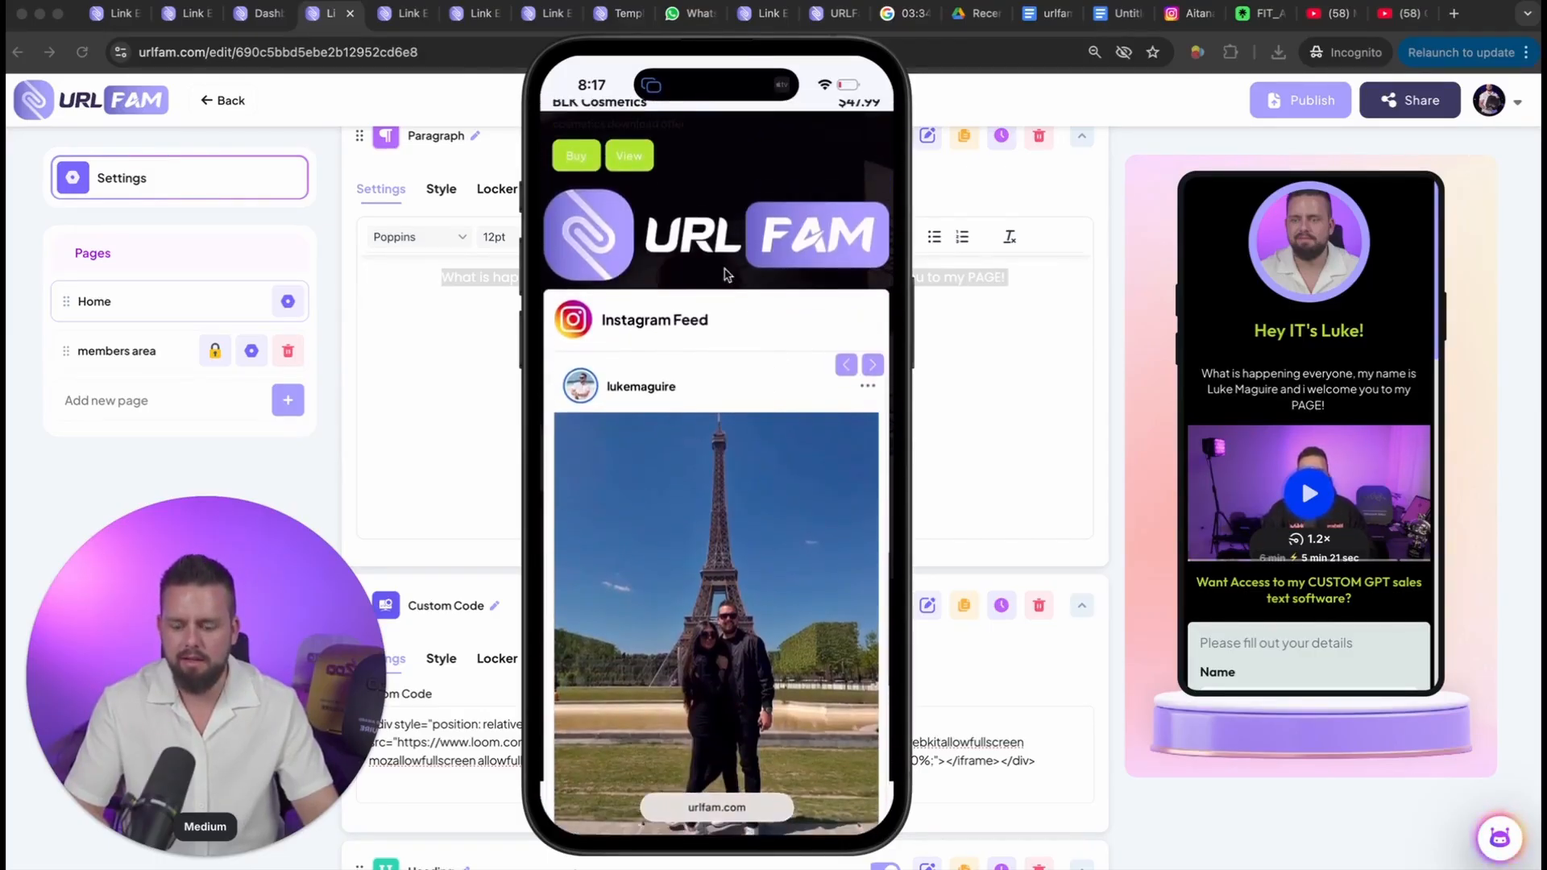
scroll(719, 413, down, 4)
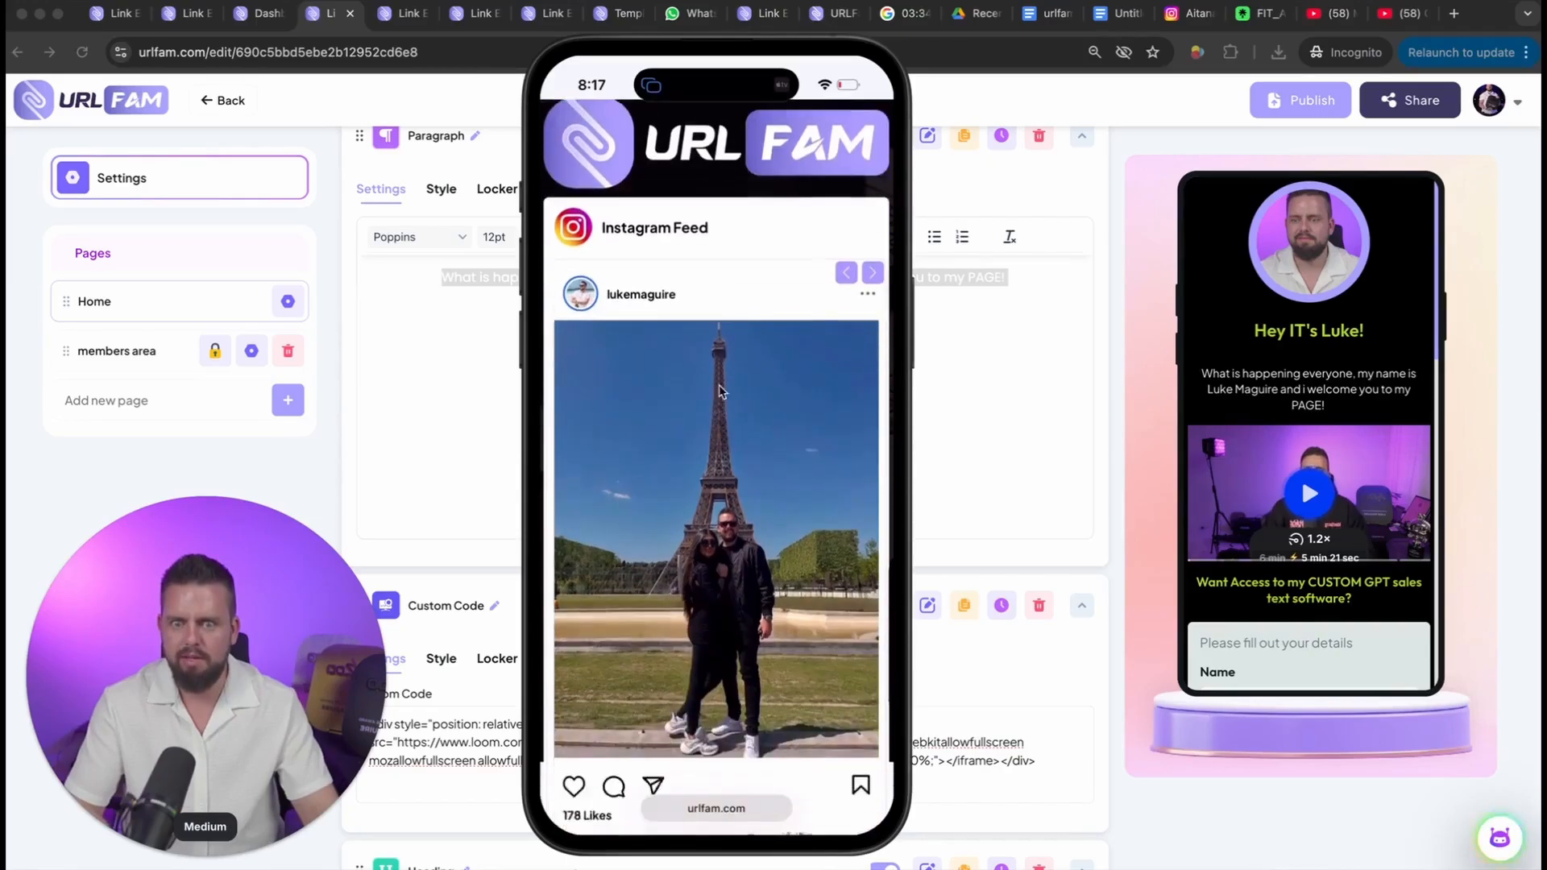
scroll(720, 414, down, 3)
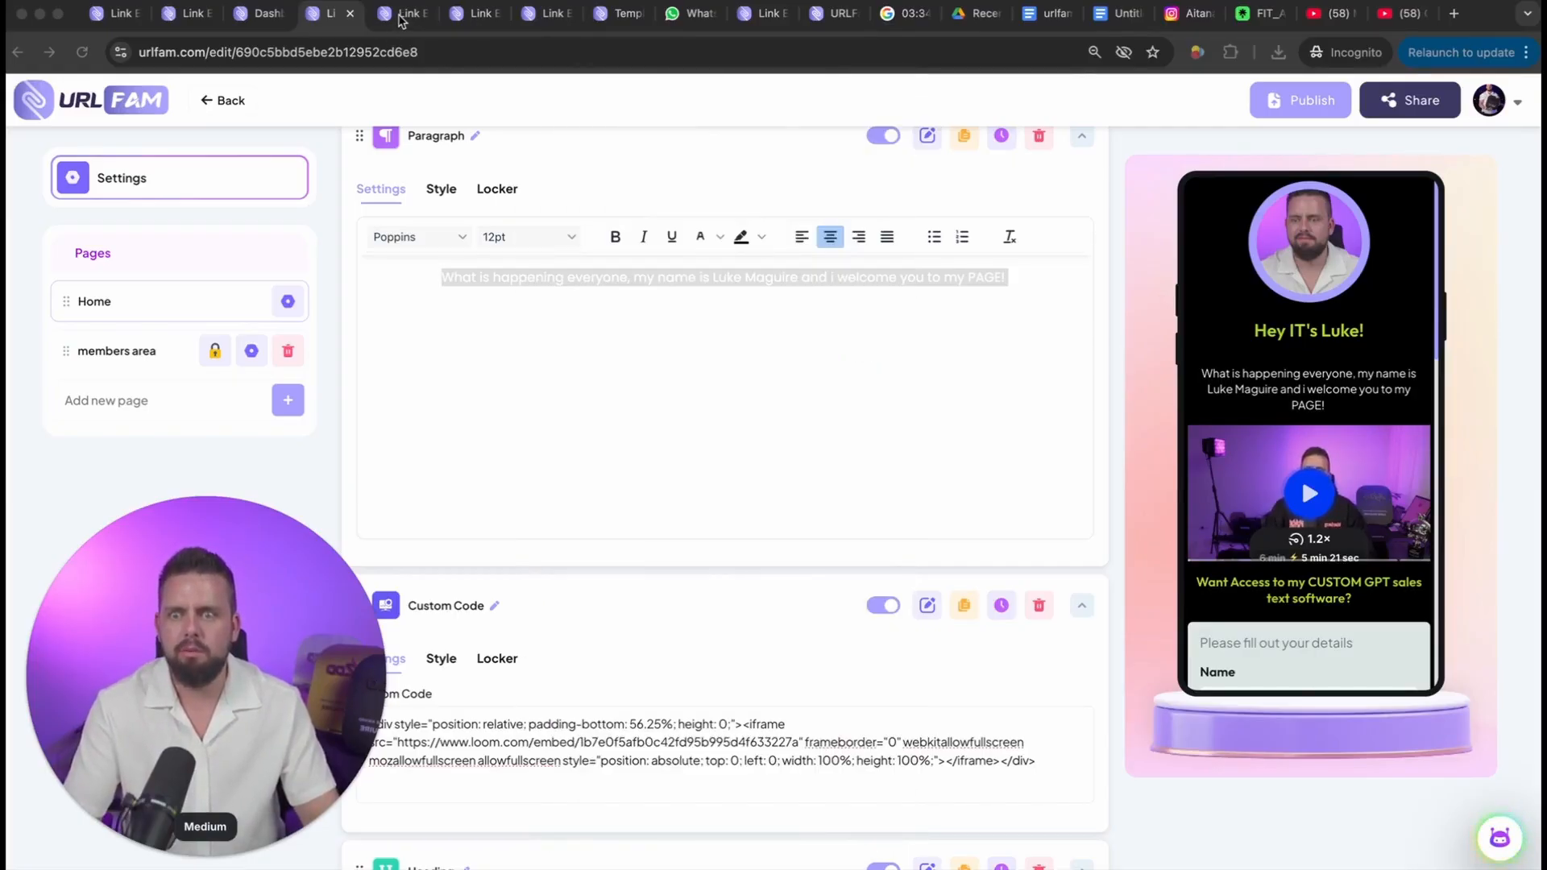
Step: Open the Luxuryliving2 page's editor and examine its phone preview through the specializations, team and recent news sections
click(402, 20)
scroll(1354, 367, down, 10)
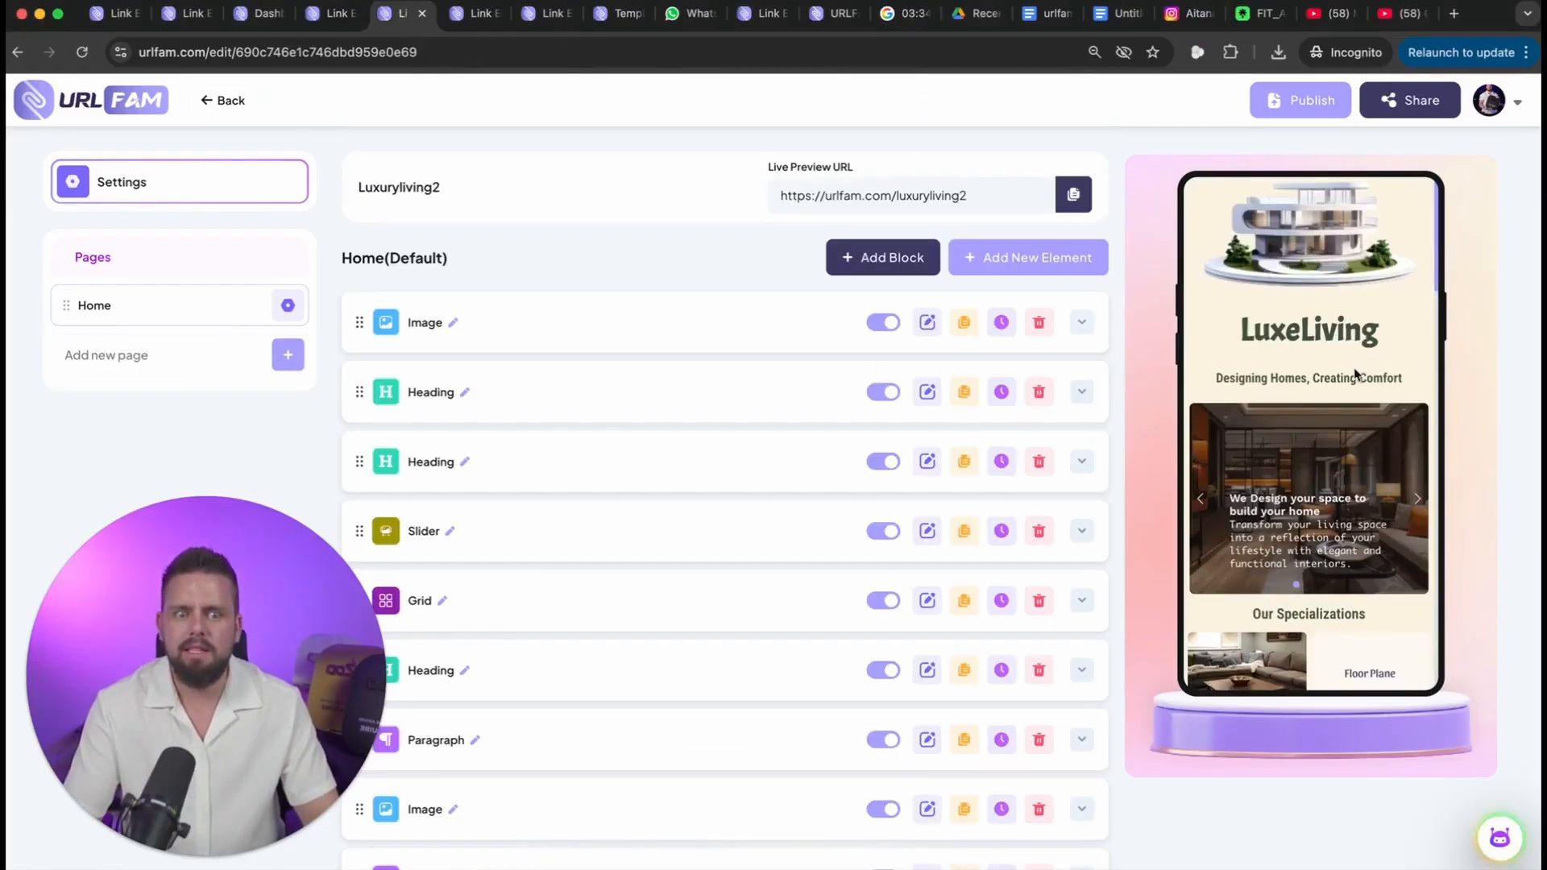
scroll(1354, 368, down, 8)
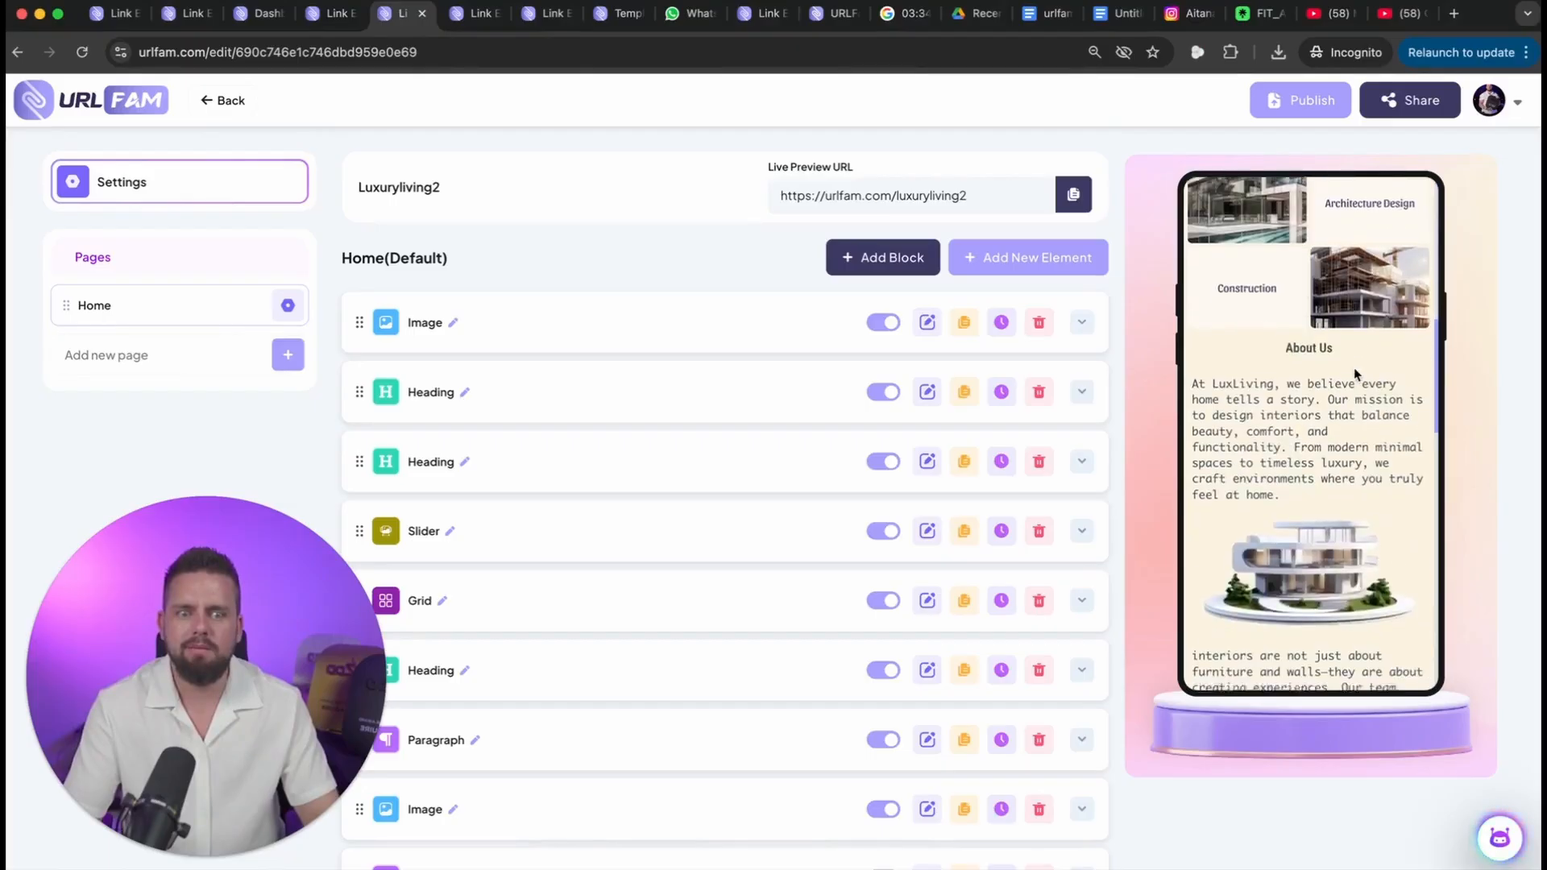
scroll(1354, 368, down, 4)
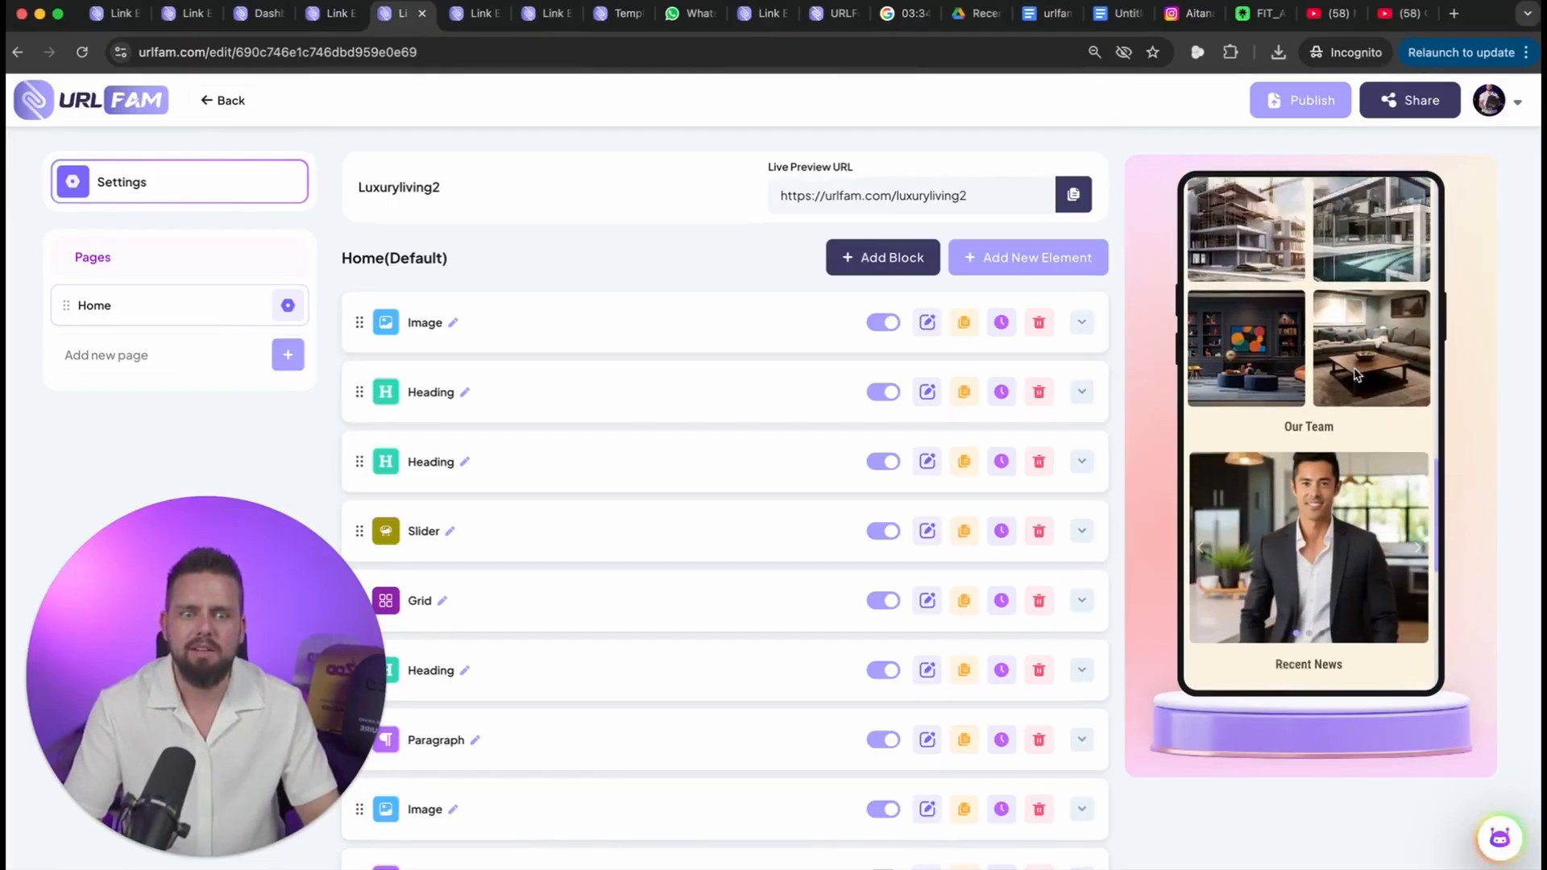
scroll(1294, 403, down, 2)
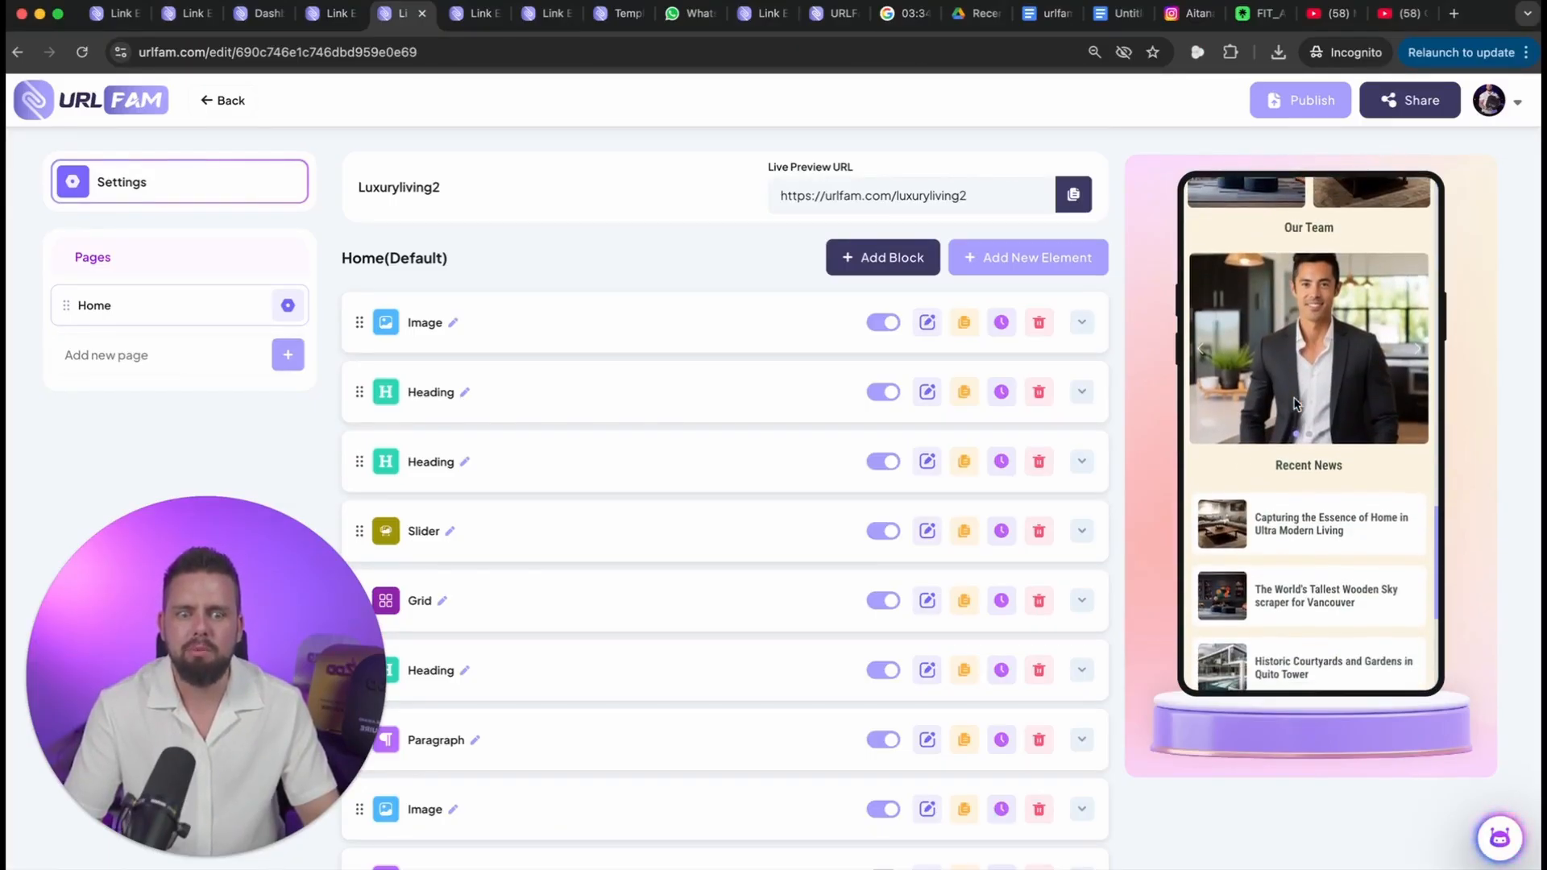
scroll(1321, 378, up, 10)
scroll(1328, 385, up, 5)
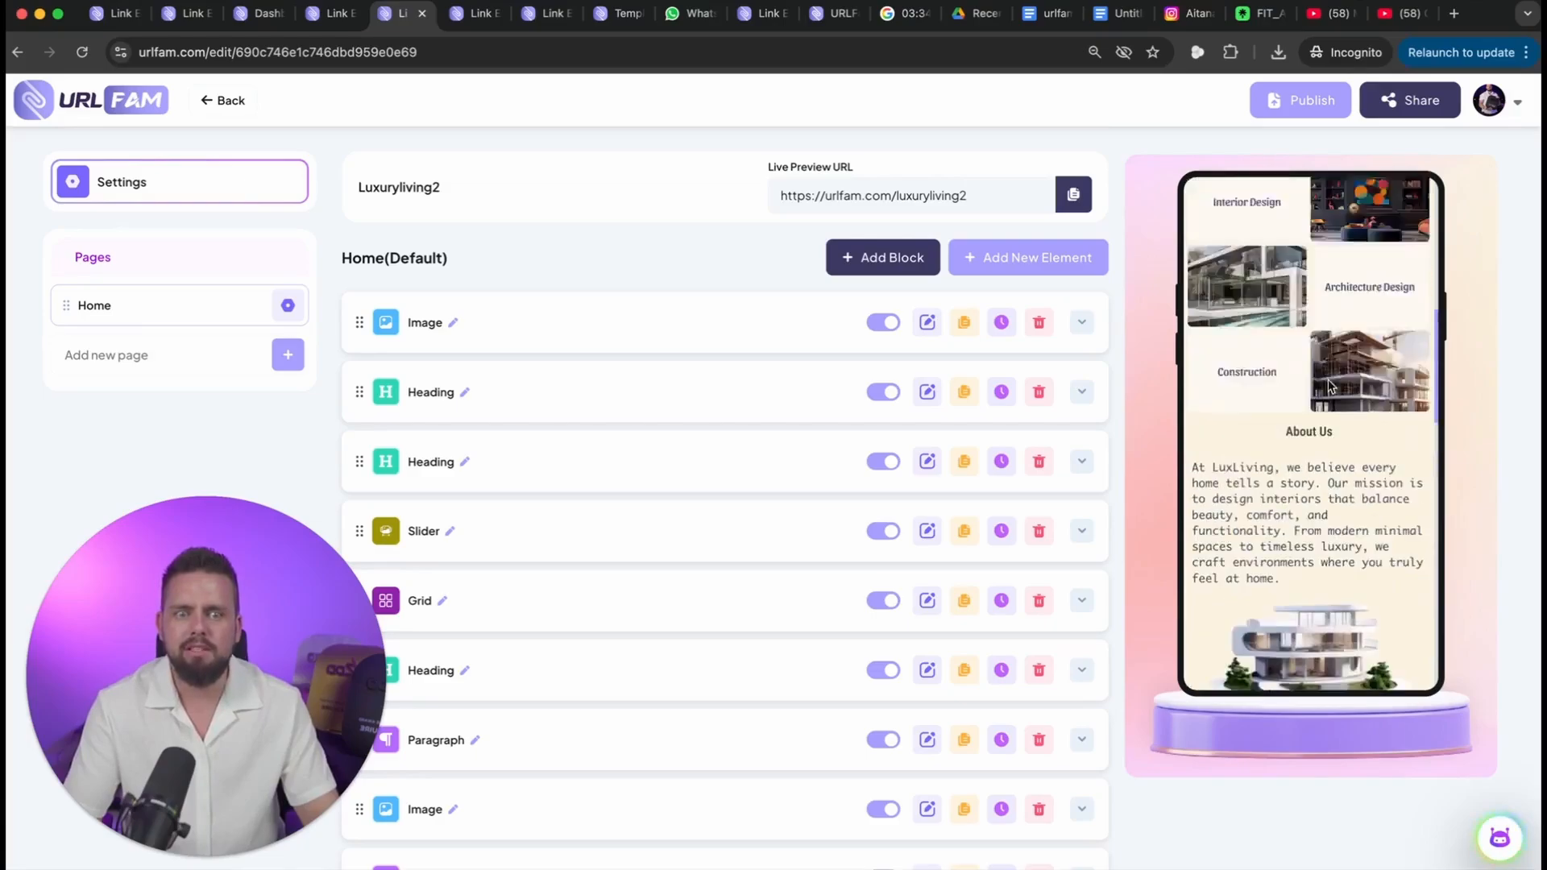
Step: Examine the Coursecreation page's preview down to its newsletter form and share links, and view the Photographyvip page
click(481, 18)
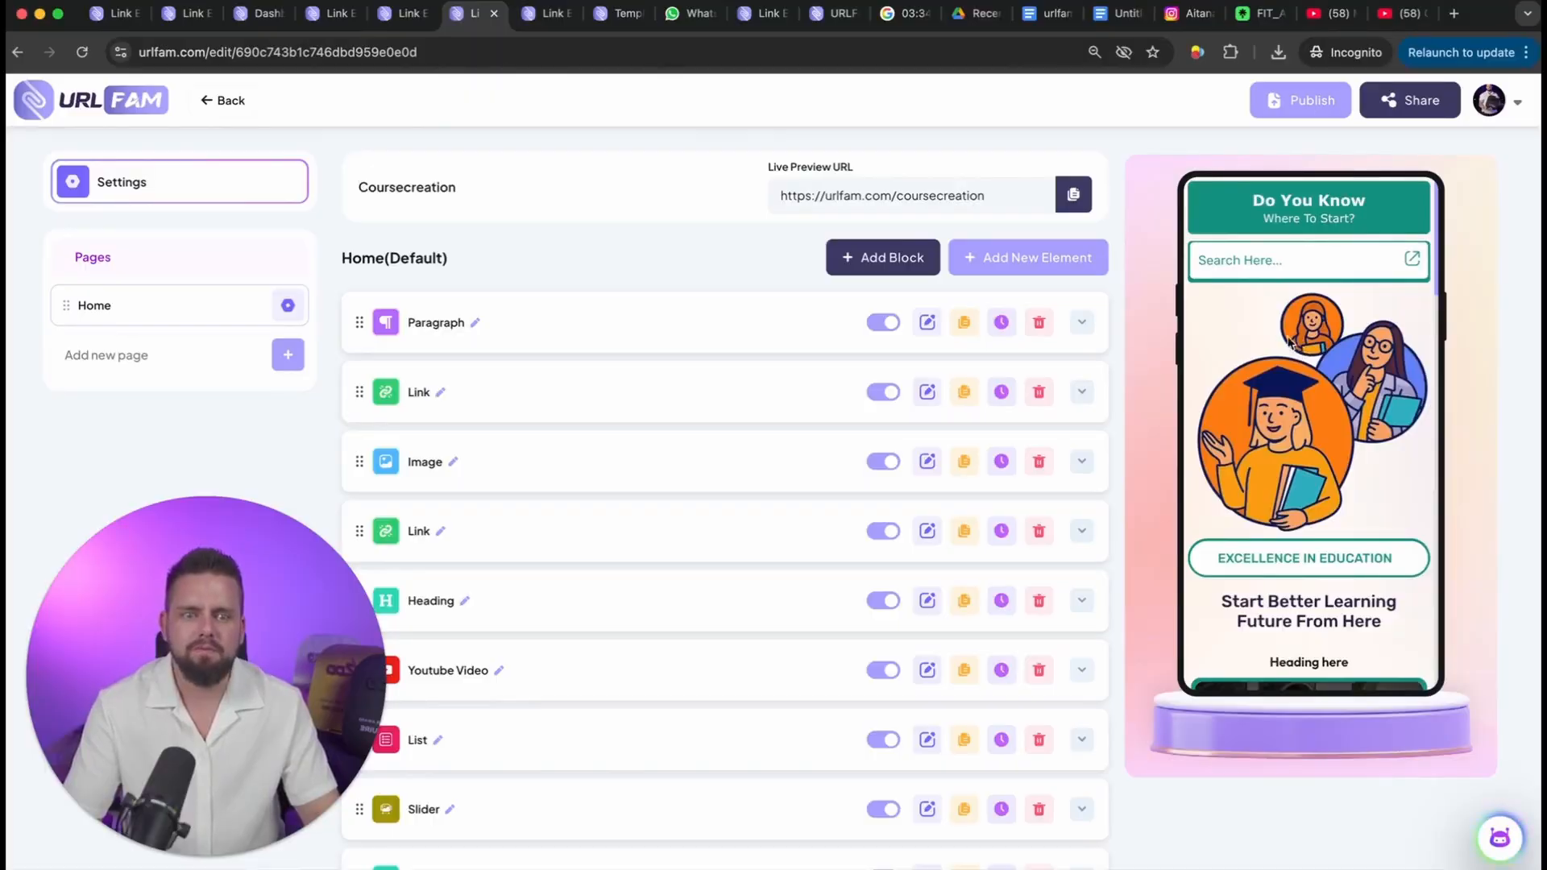
scroll(1317, 395, down, 5)
scroll(1318, 400, down, 5)
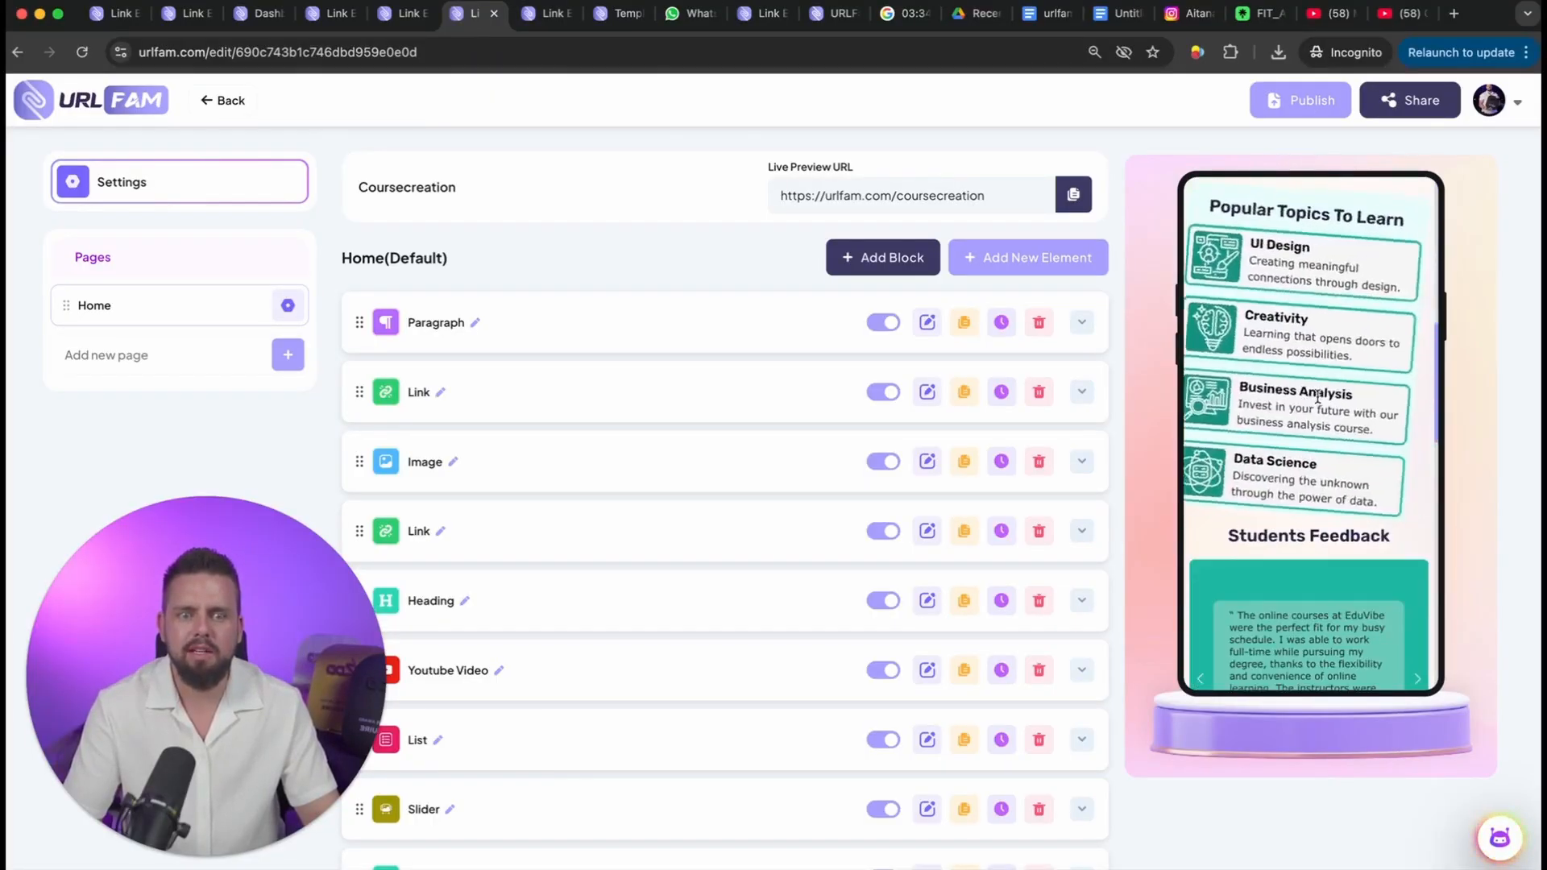
scroll(1318, 403, down, 5)
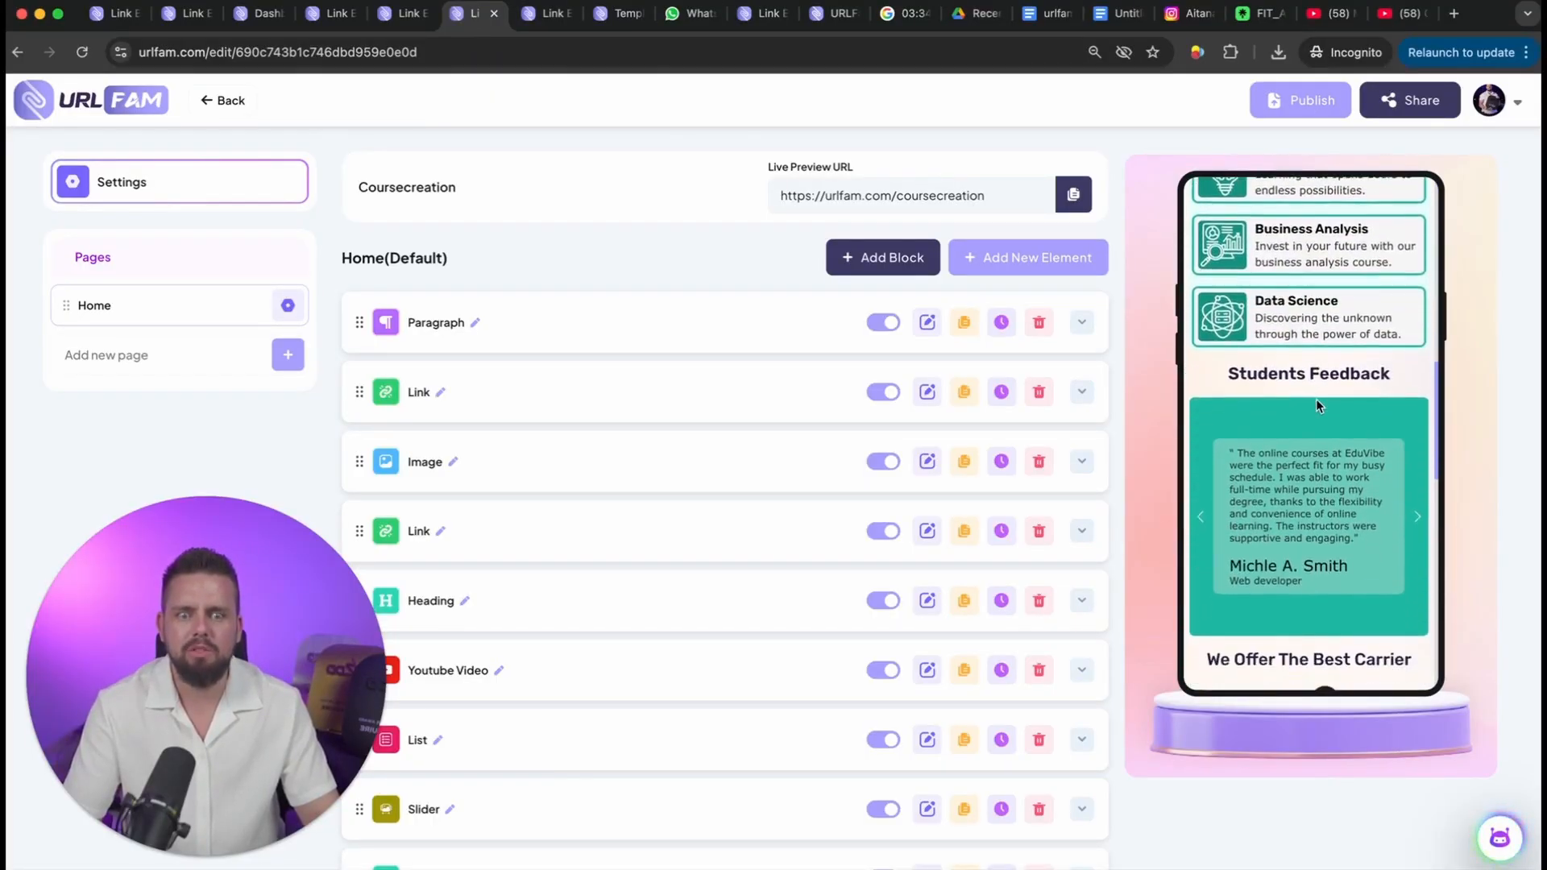
scroll(1318, 405, down, 5)
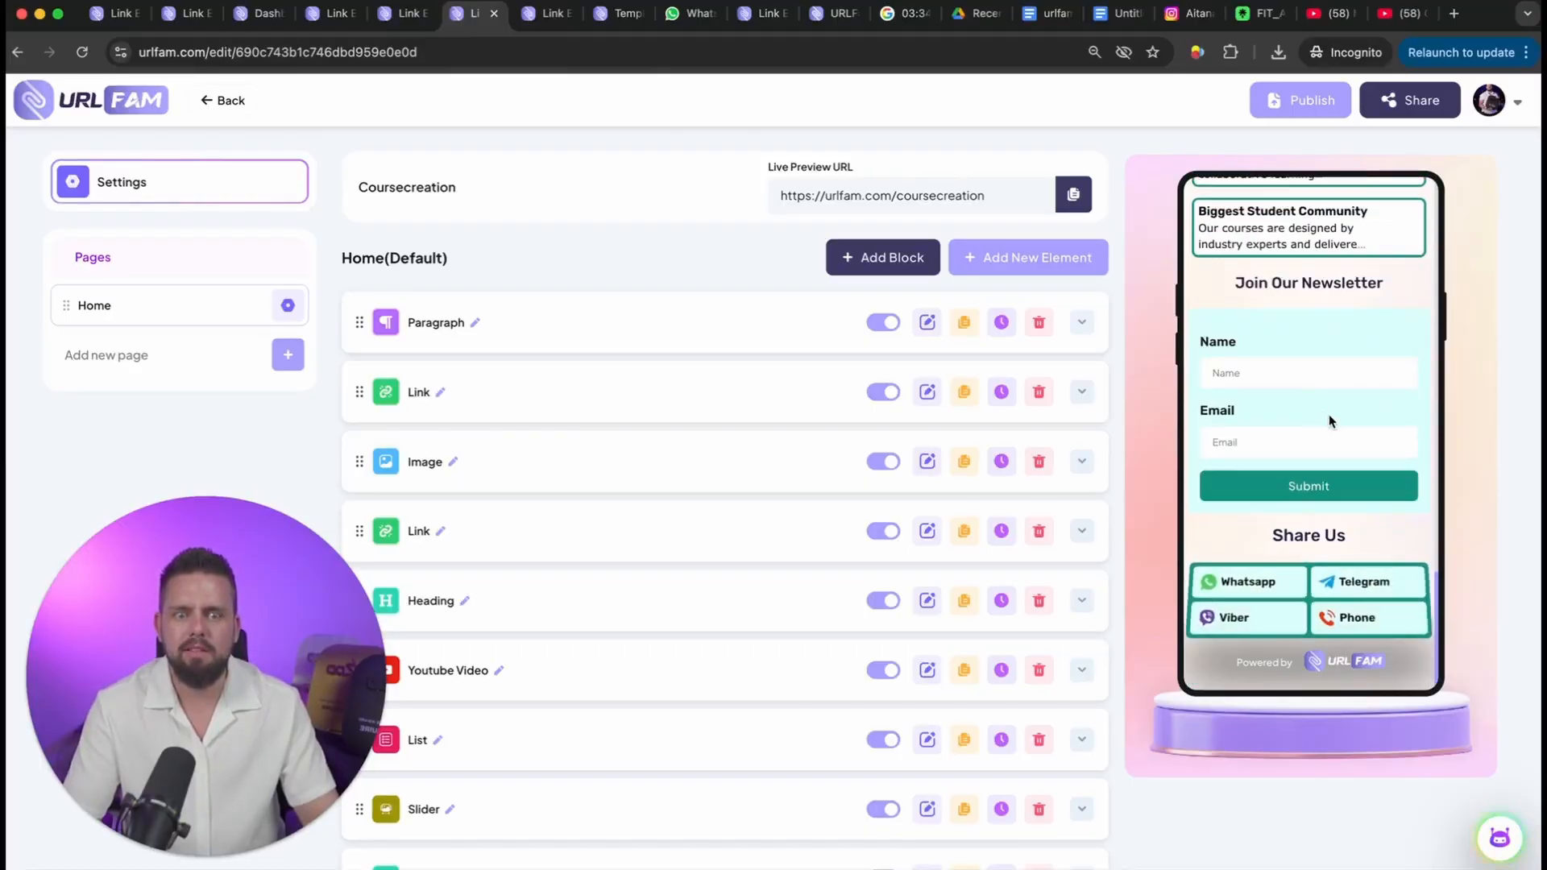
scroll(1329, 408, up, 5)
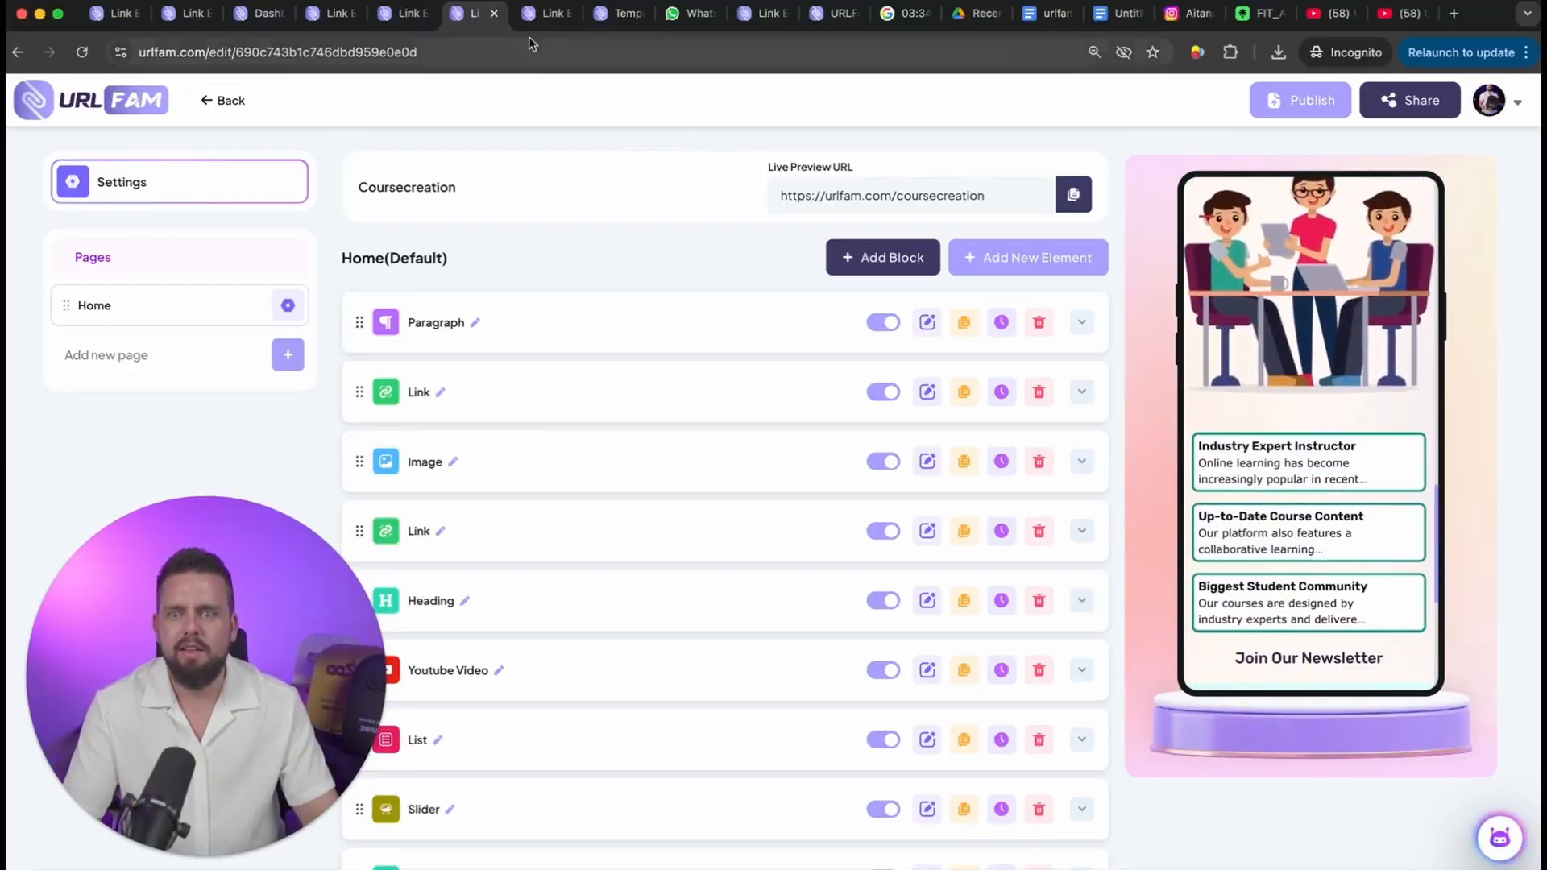
click(546, 14)
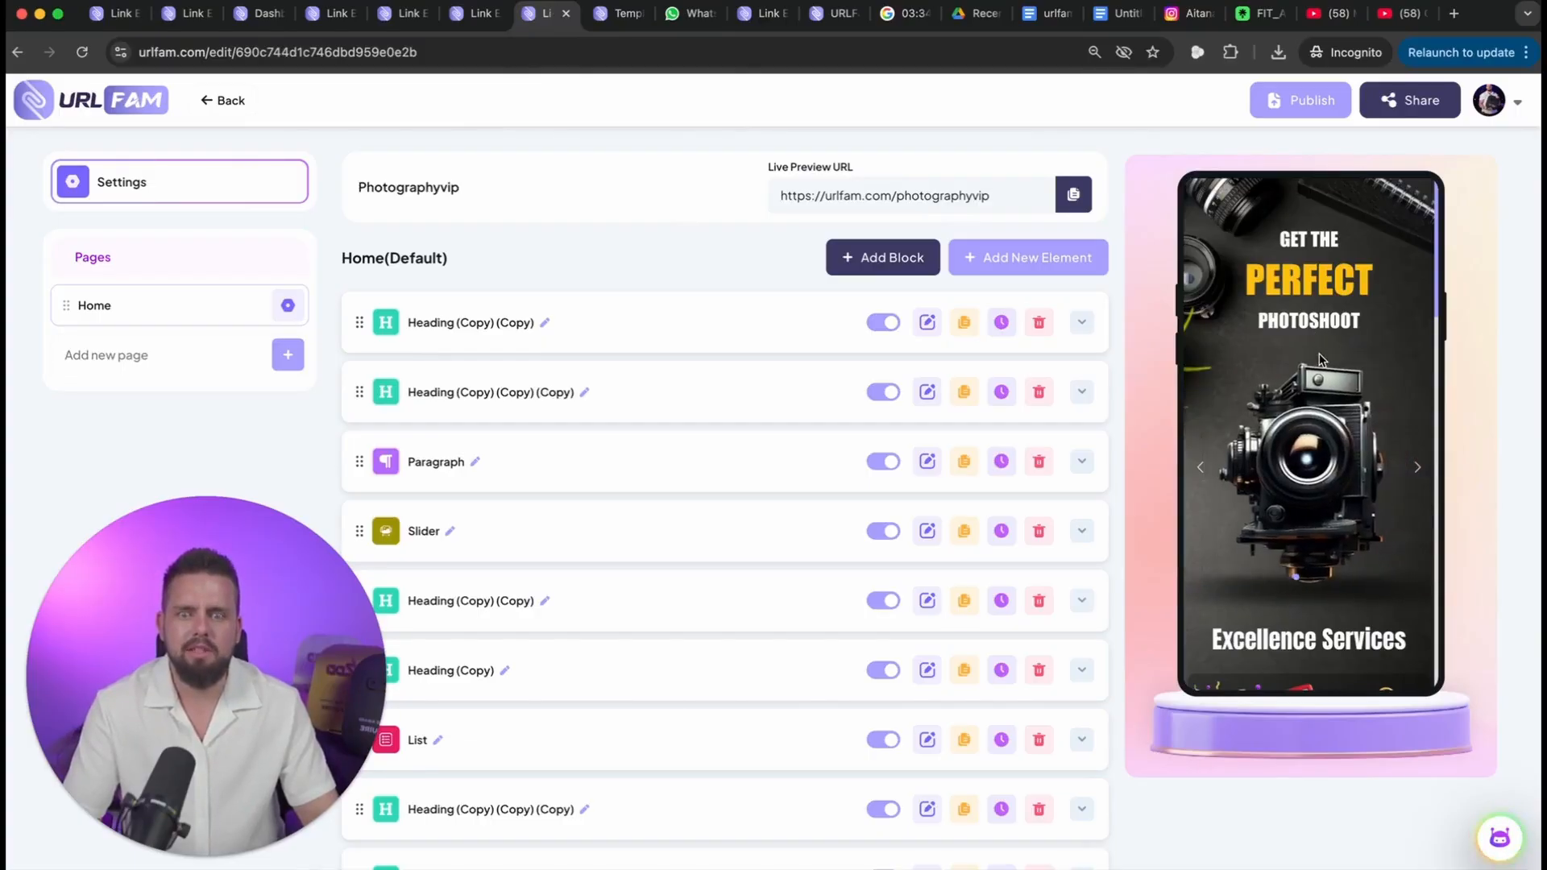
Step: Switch to the Influencer2 page's tab and reload its editor
click(612, 25)
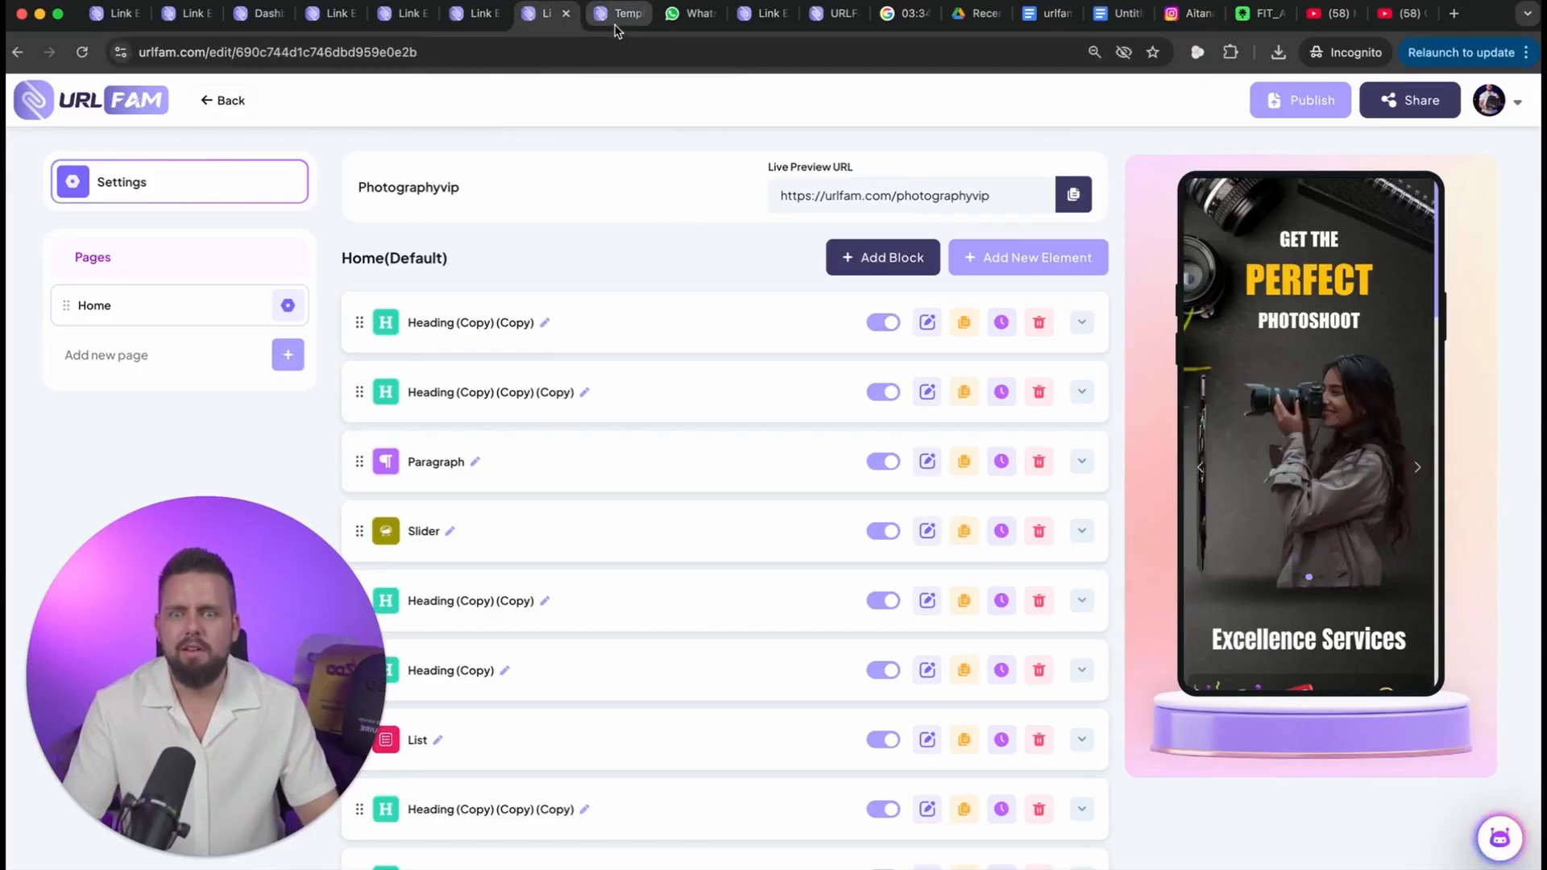
click(508, 52)
key(Return)
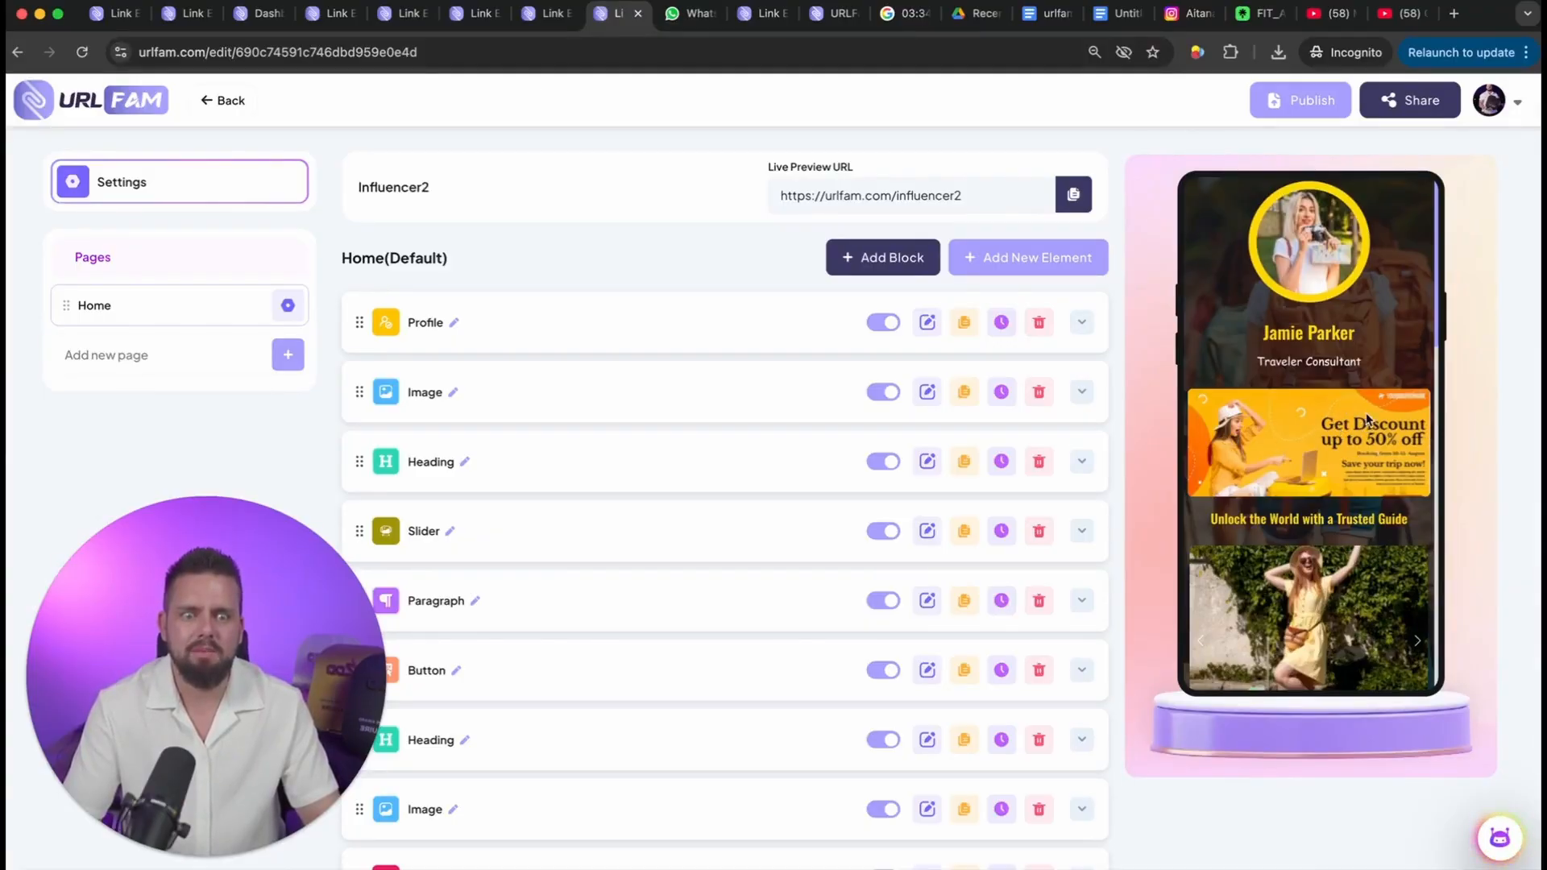
Step: Examine the Influencer2 page's preview from the profile to the messenger links, and look through its list of elements
scroll(1395, 466, down, 1)
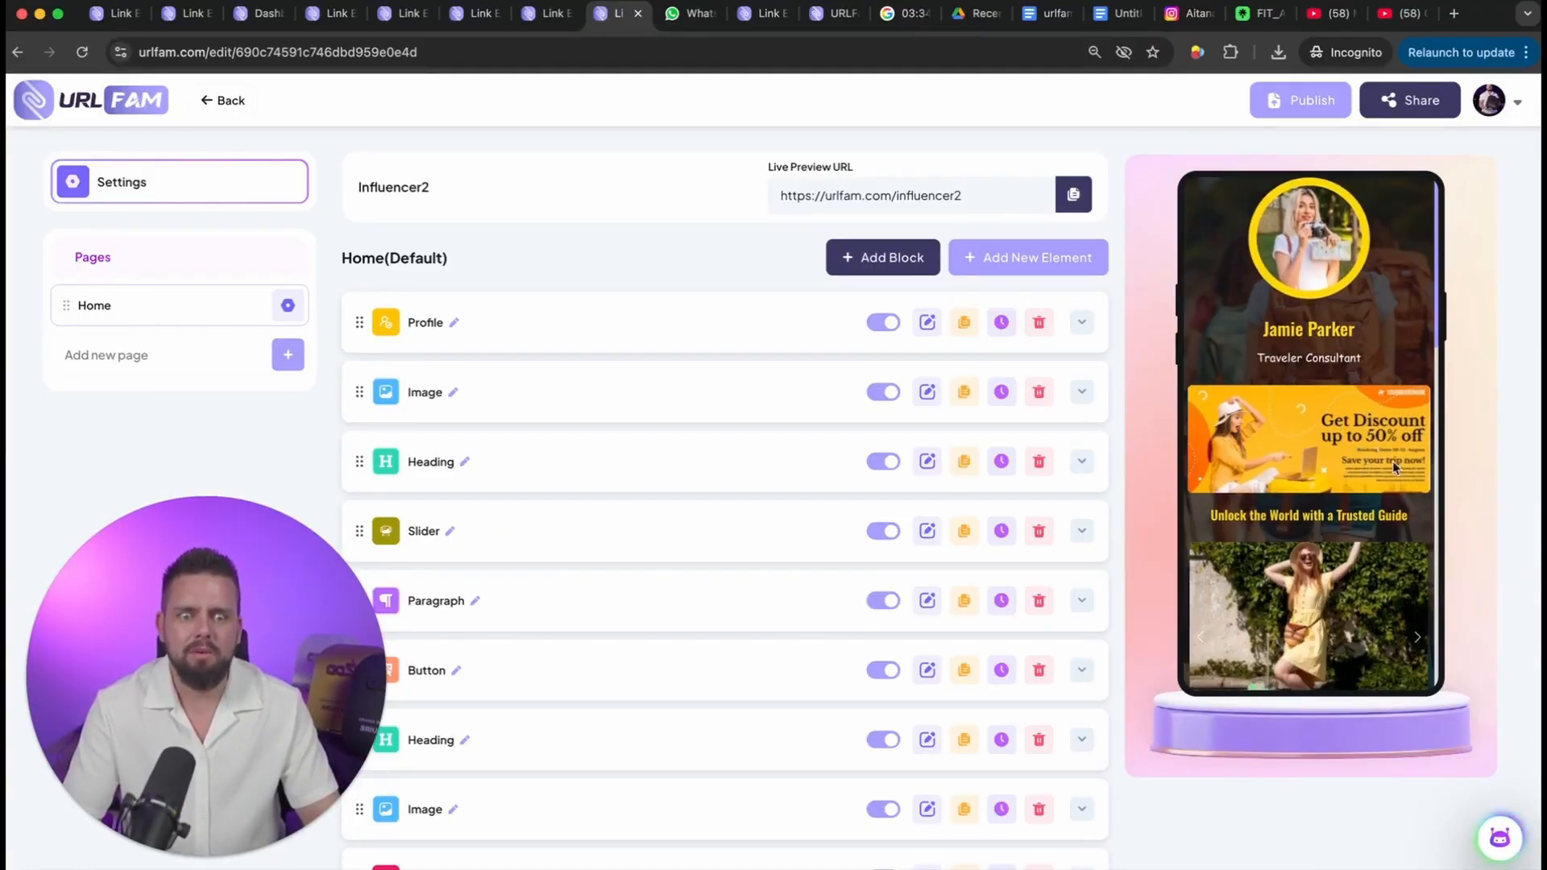
scroll(1305, 432, down, 4)
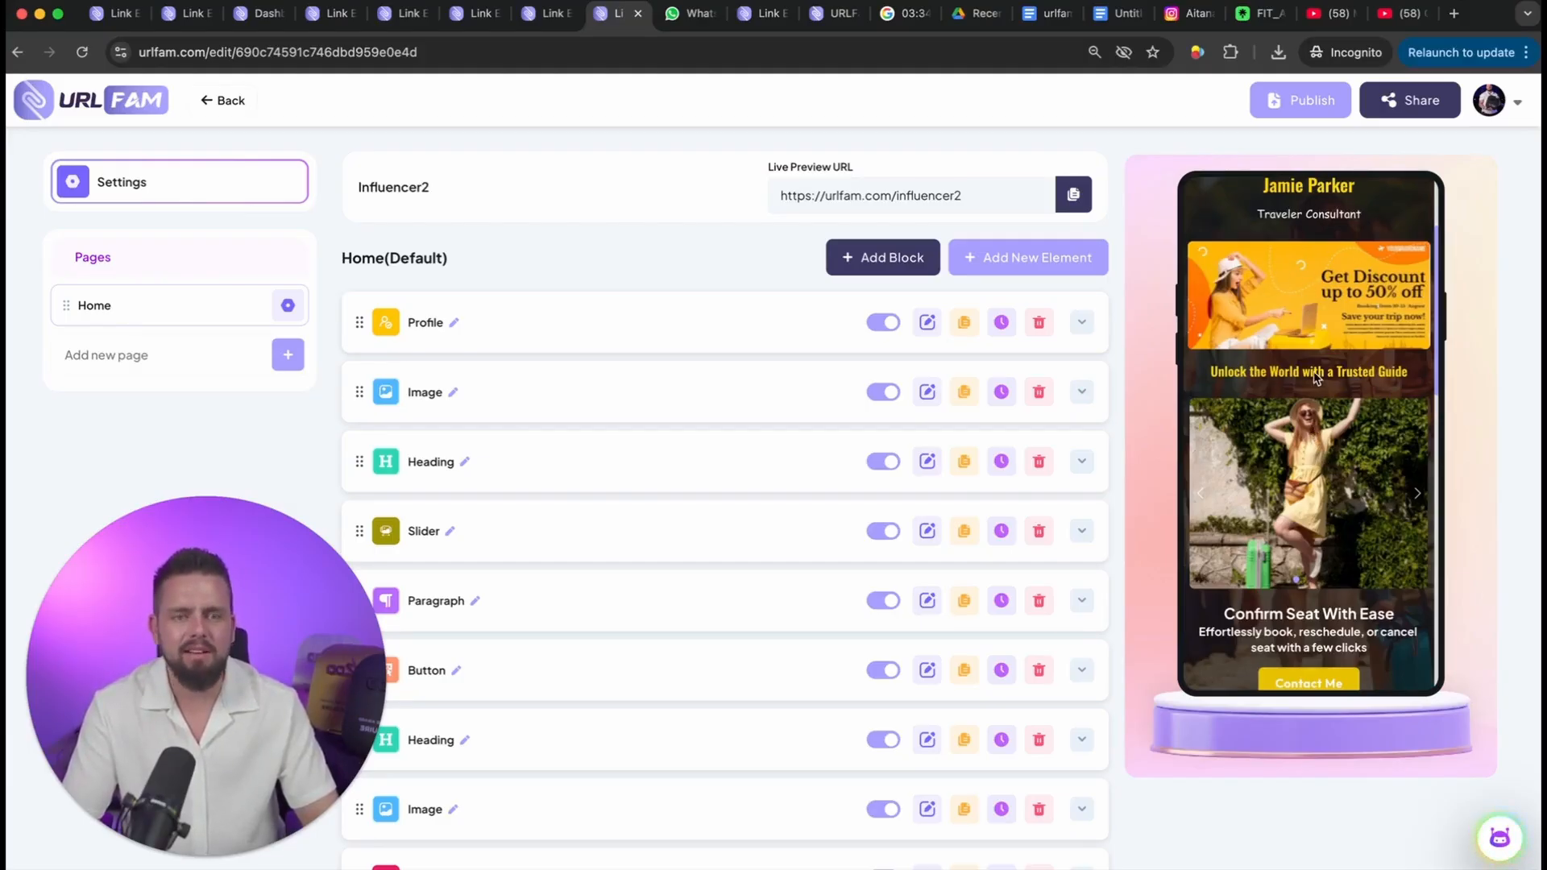
scroll(1312, 429, down, 3)
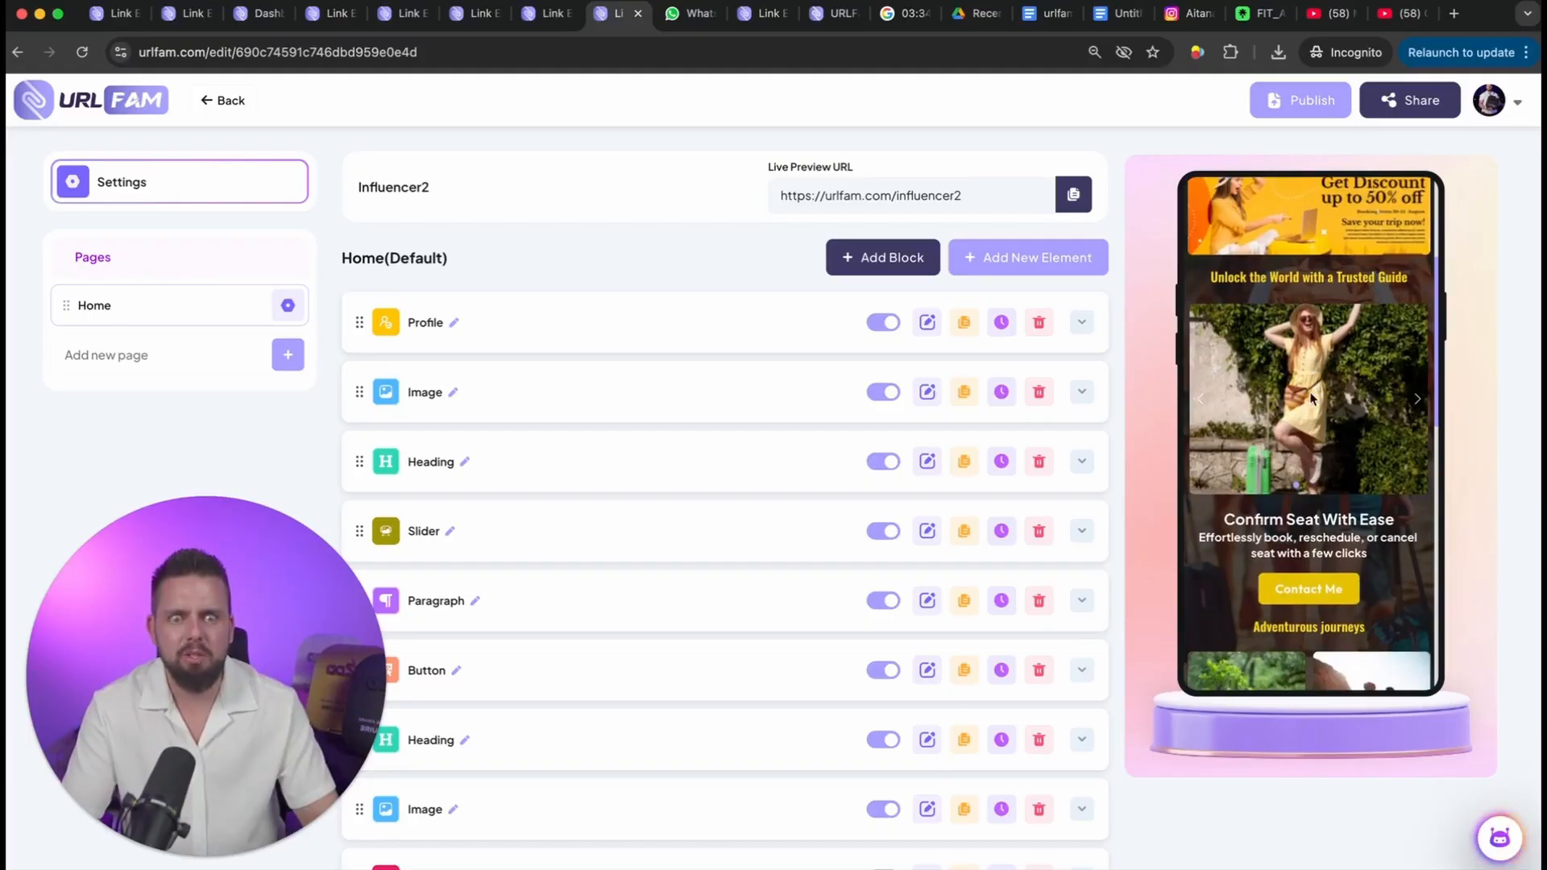
scroll(1311, 388, down, 1)
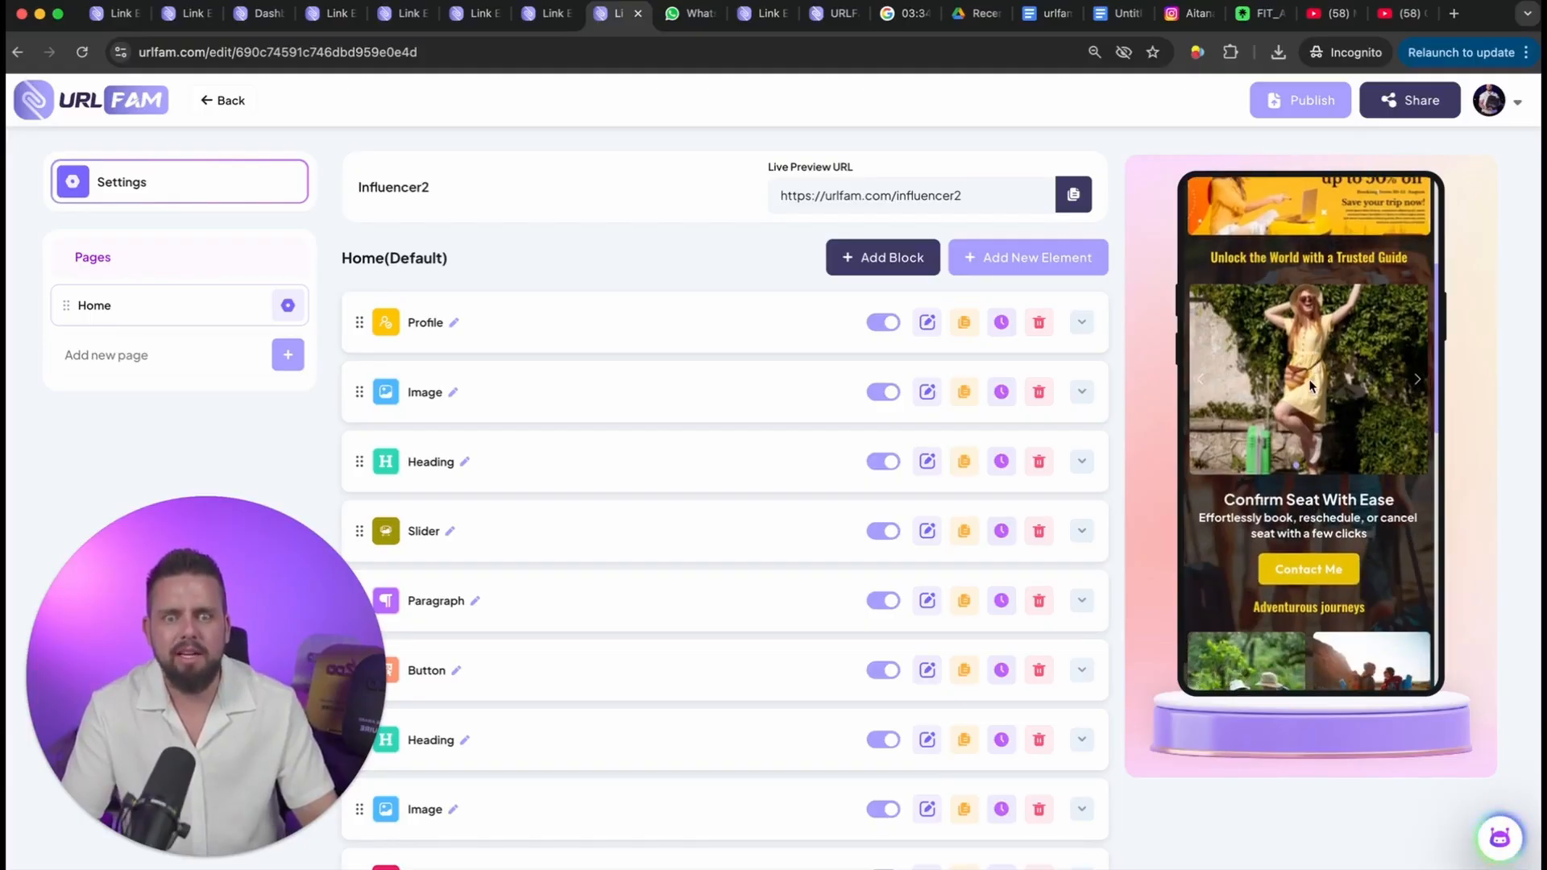
scroll(1308, 385, down, 9)
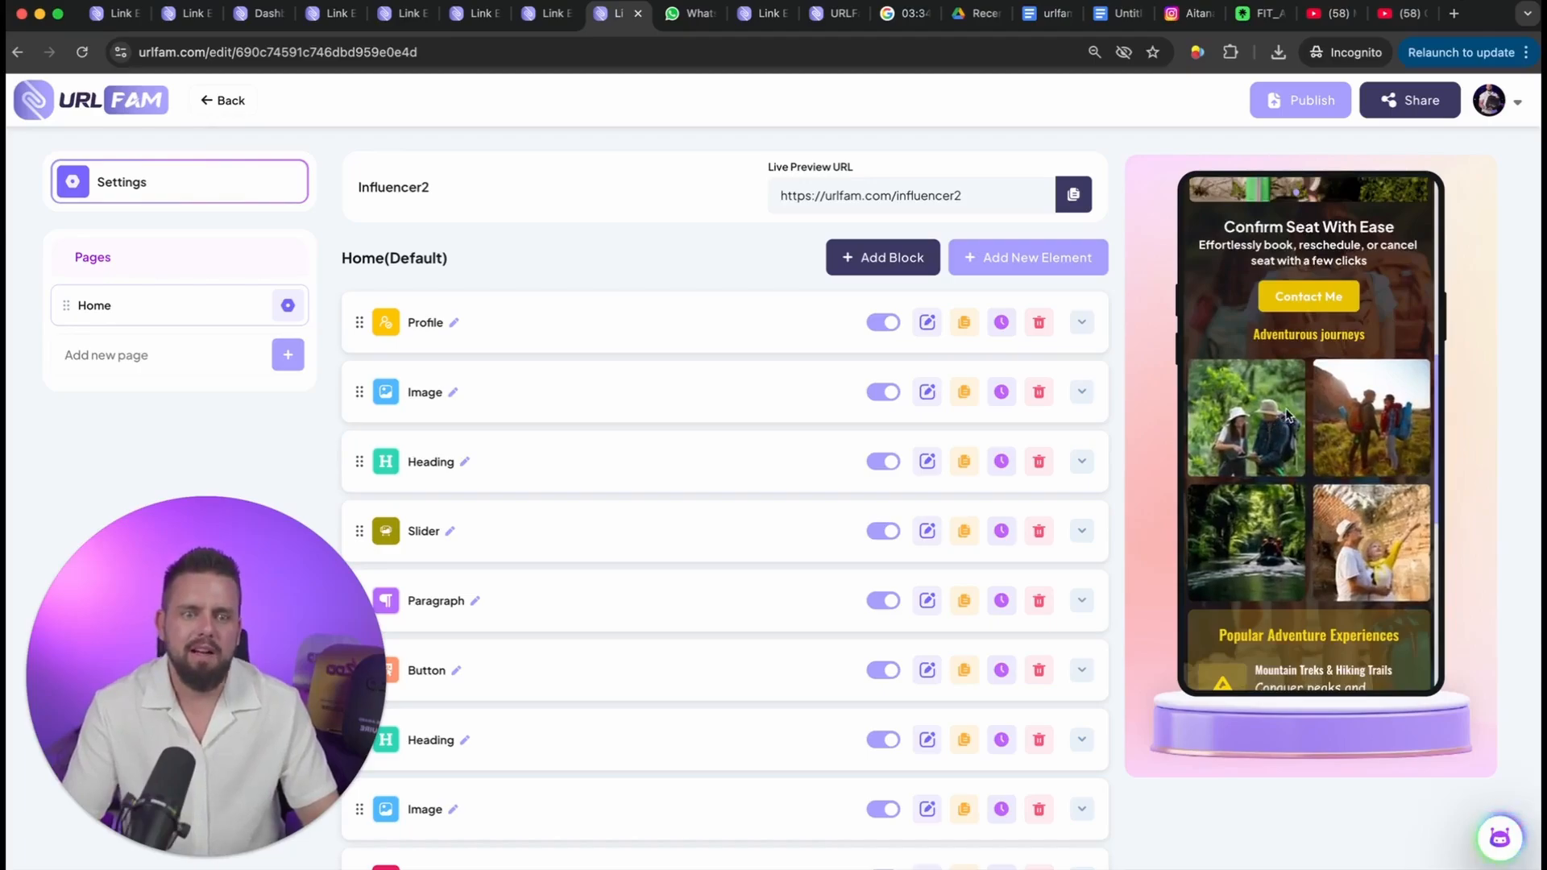
scroll(1314, 462, down, 10)
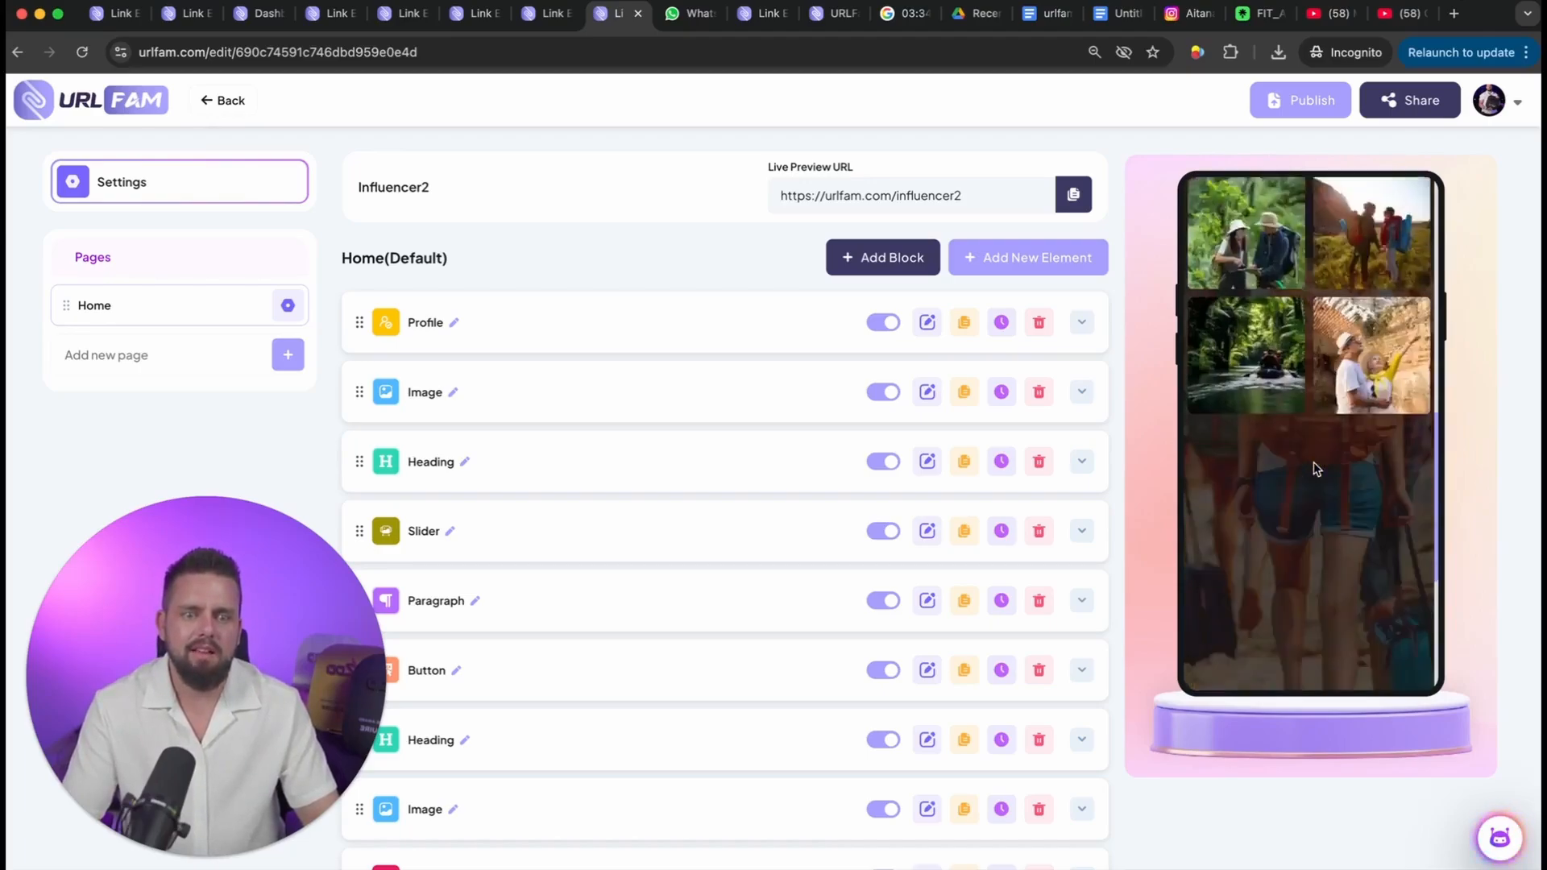
scroll(1314, 461, up, 2)
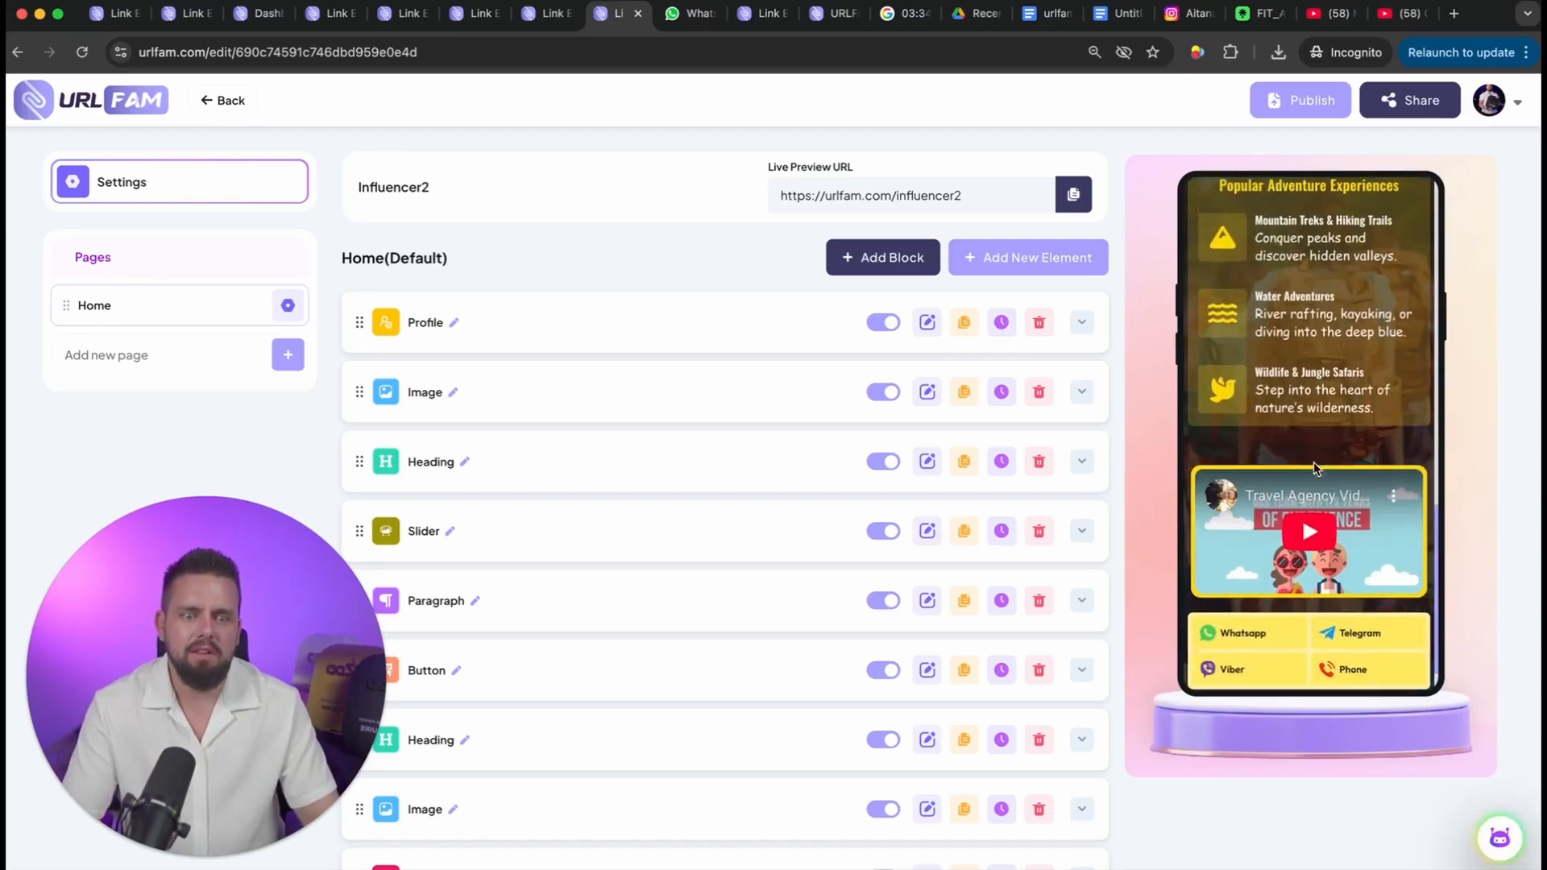
scroll(1313, 463, up, 6)
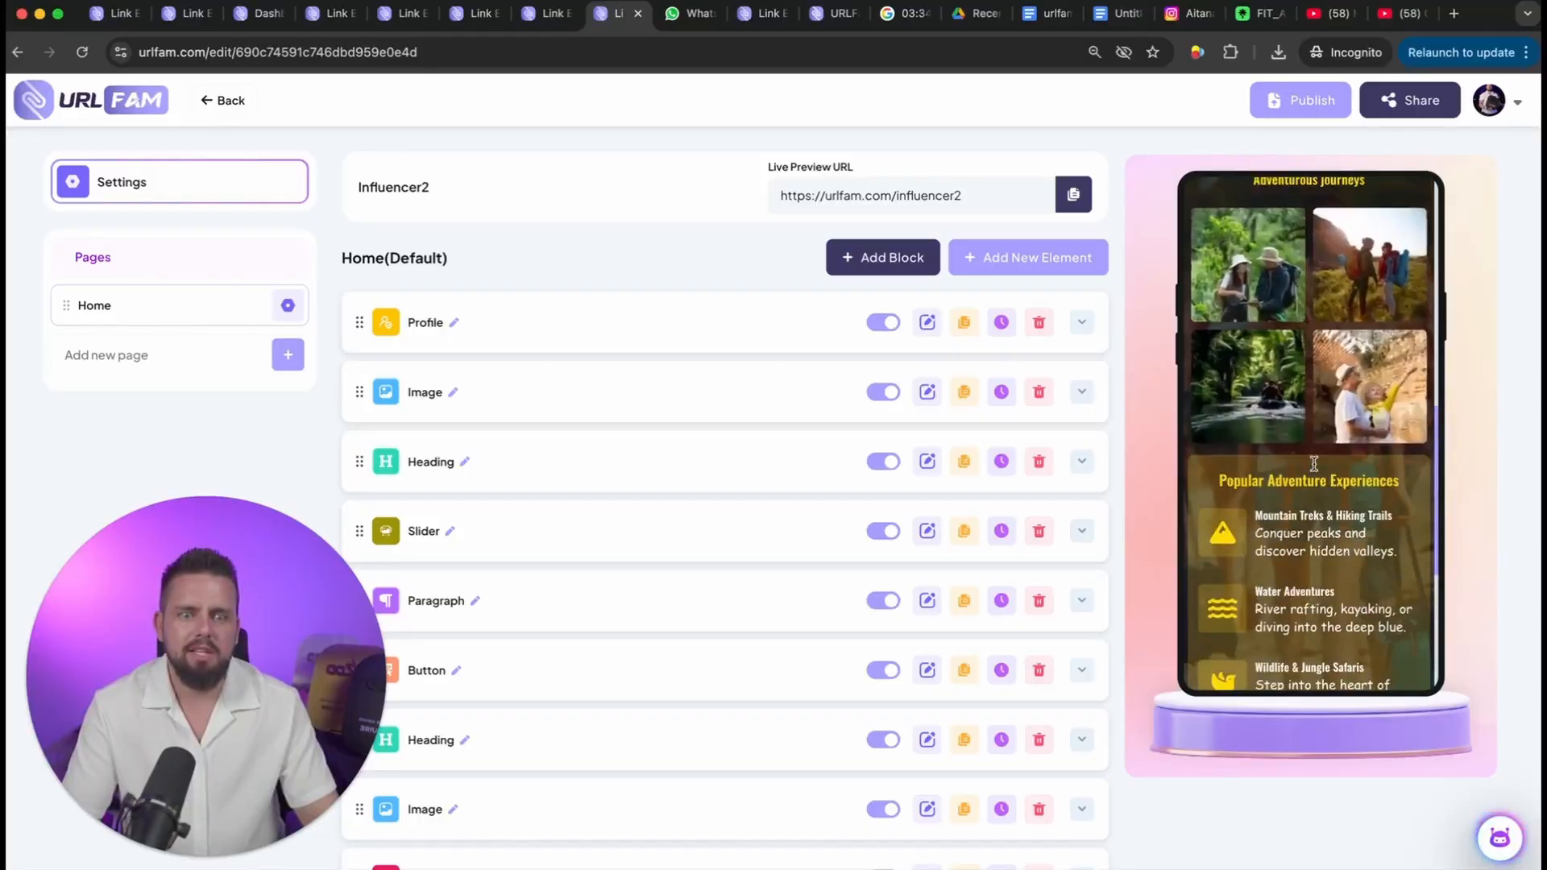
scroll(1313, 463, up, 5)
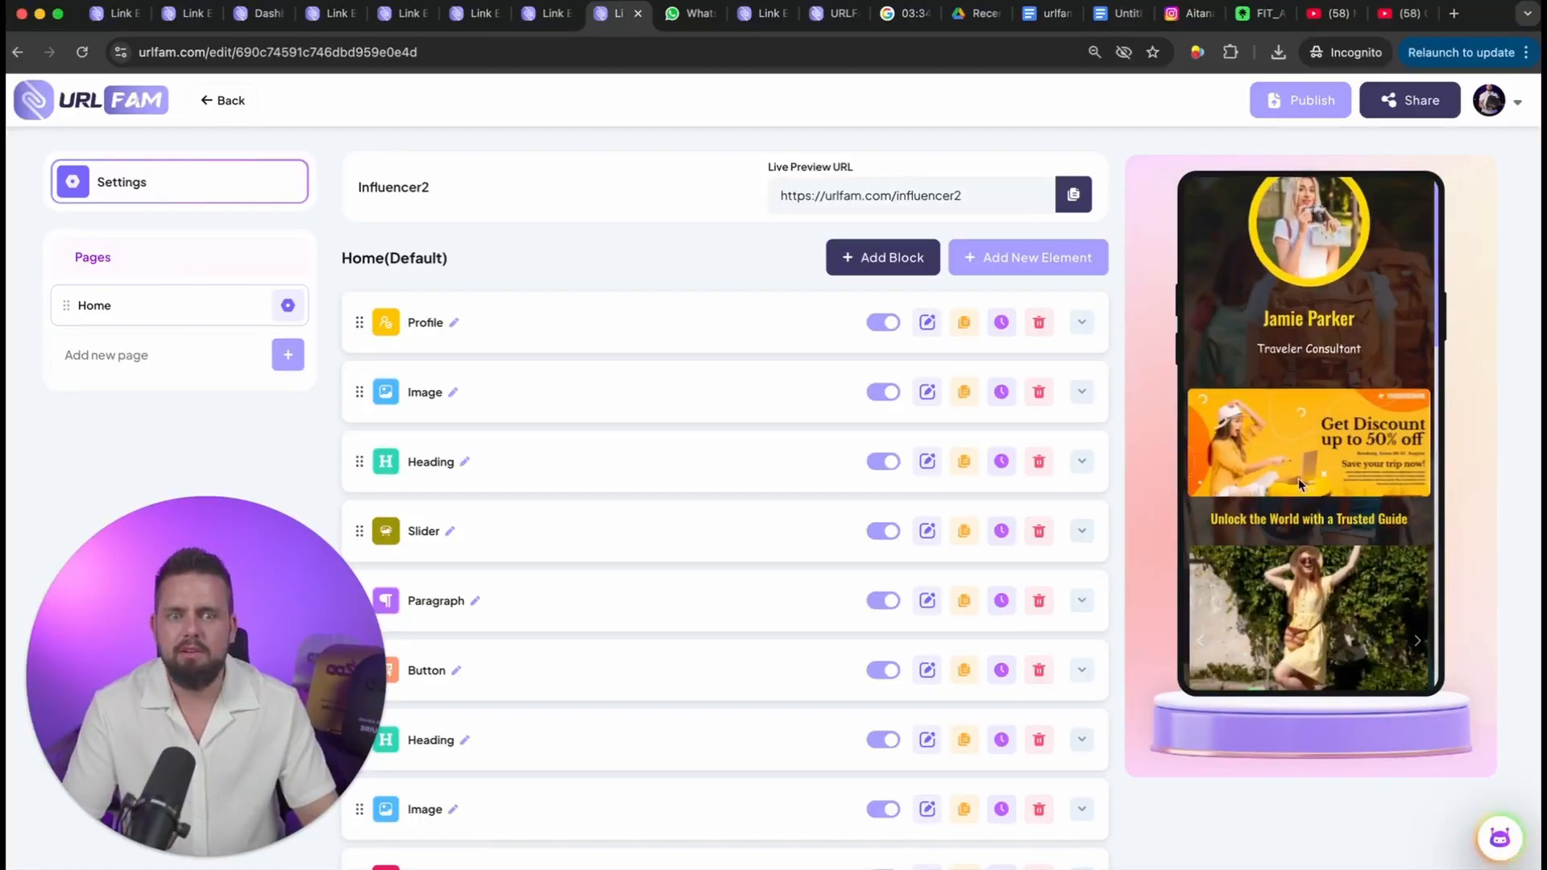
scroll(611, 478, down, 3)
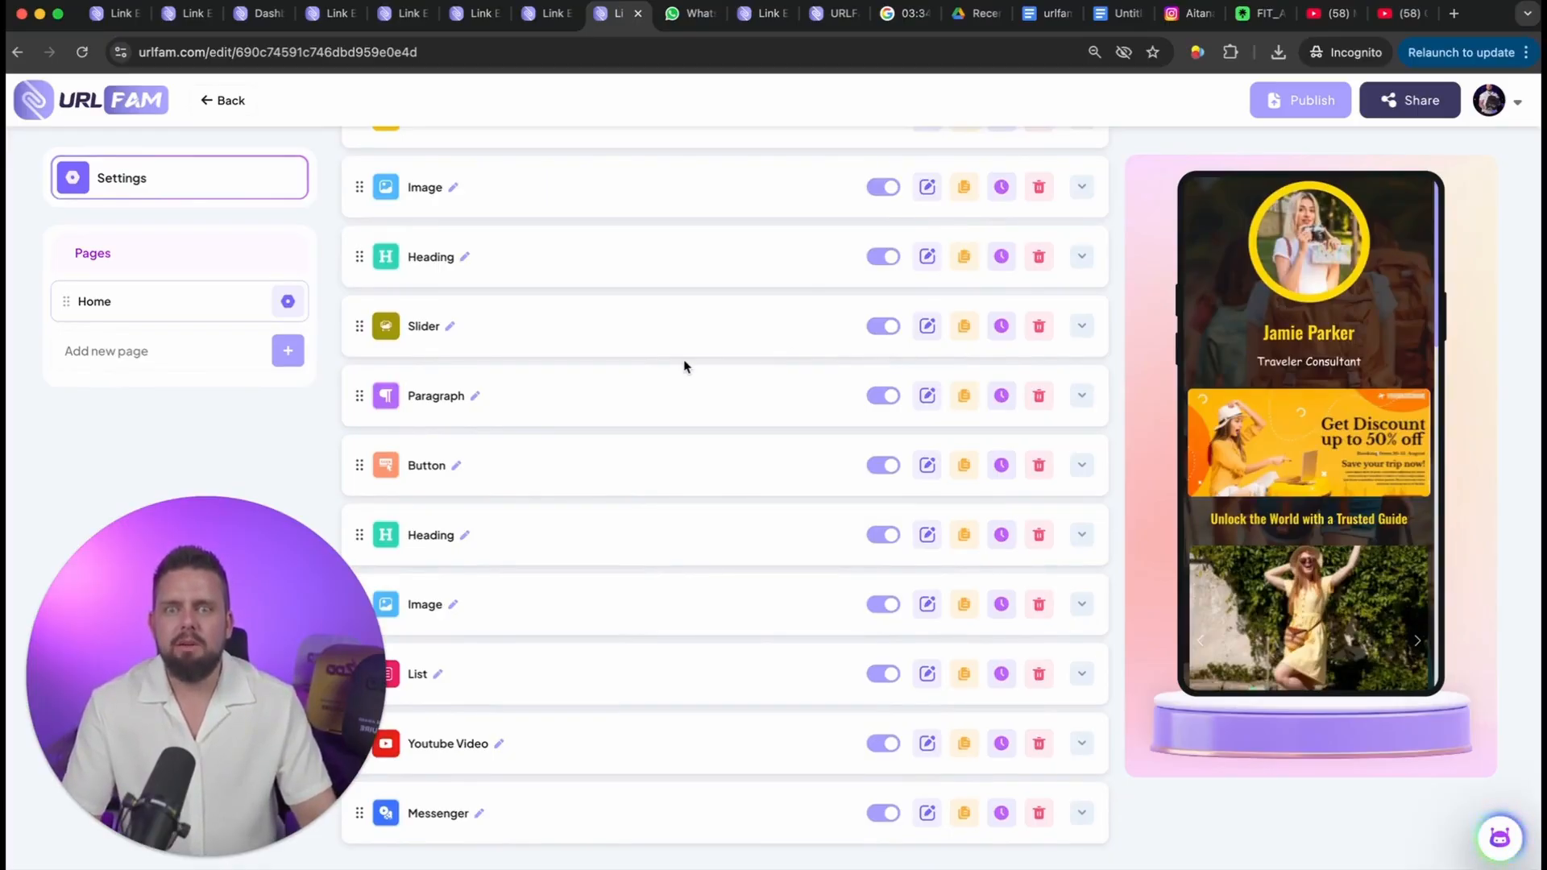
scroll(684, 366, up, 1)
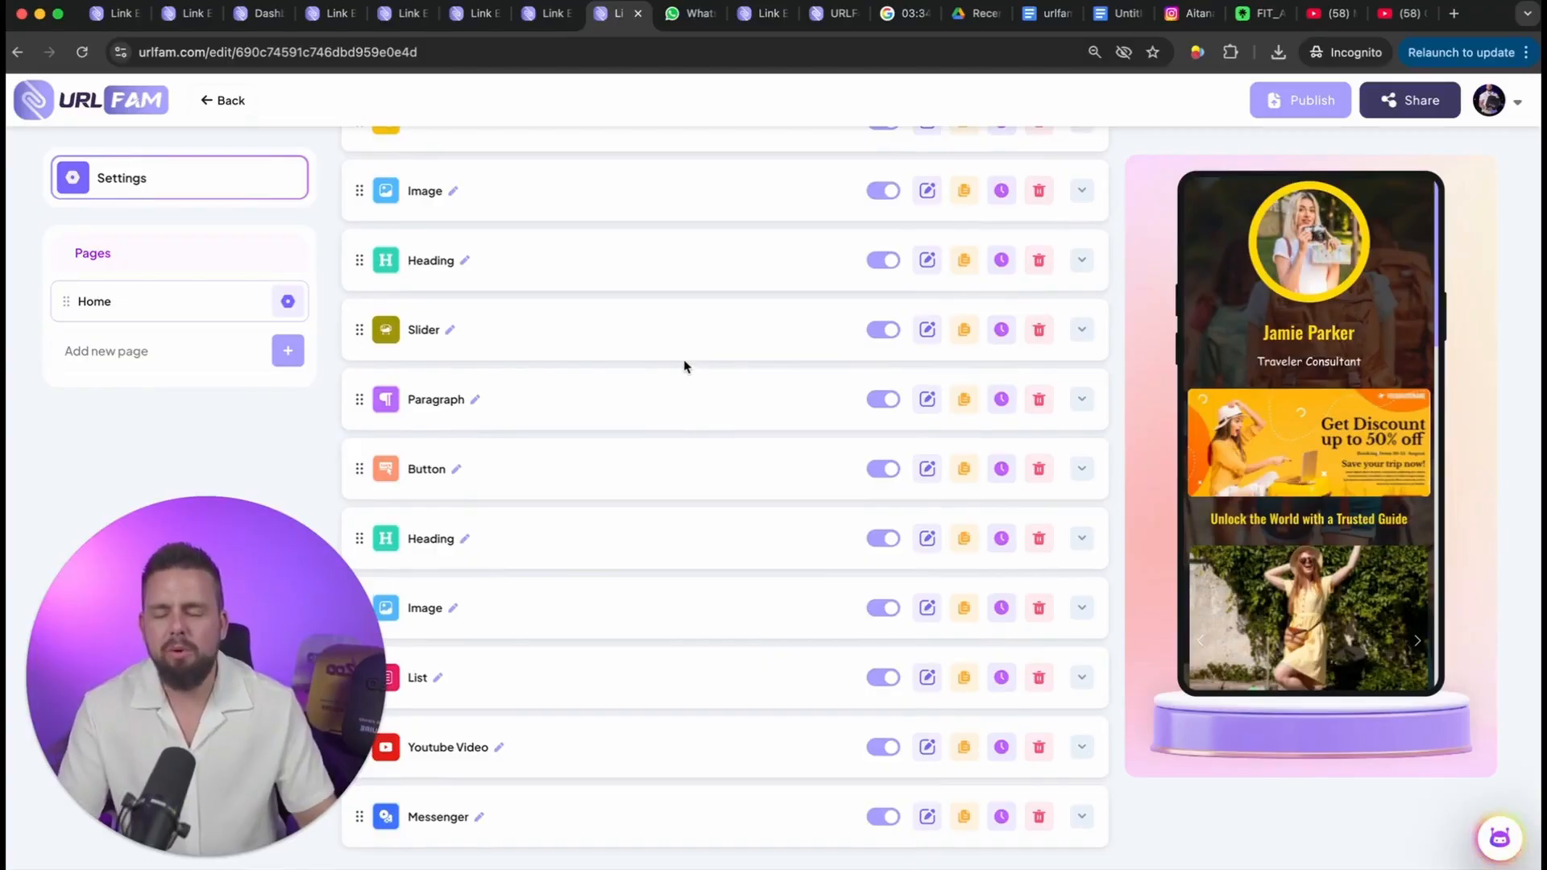